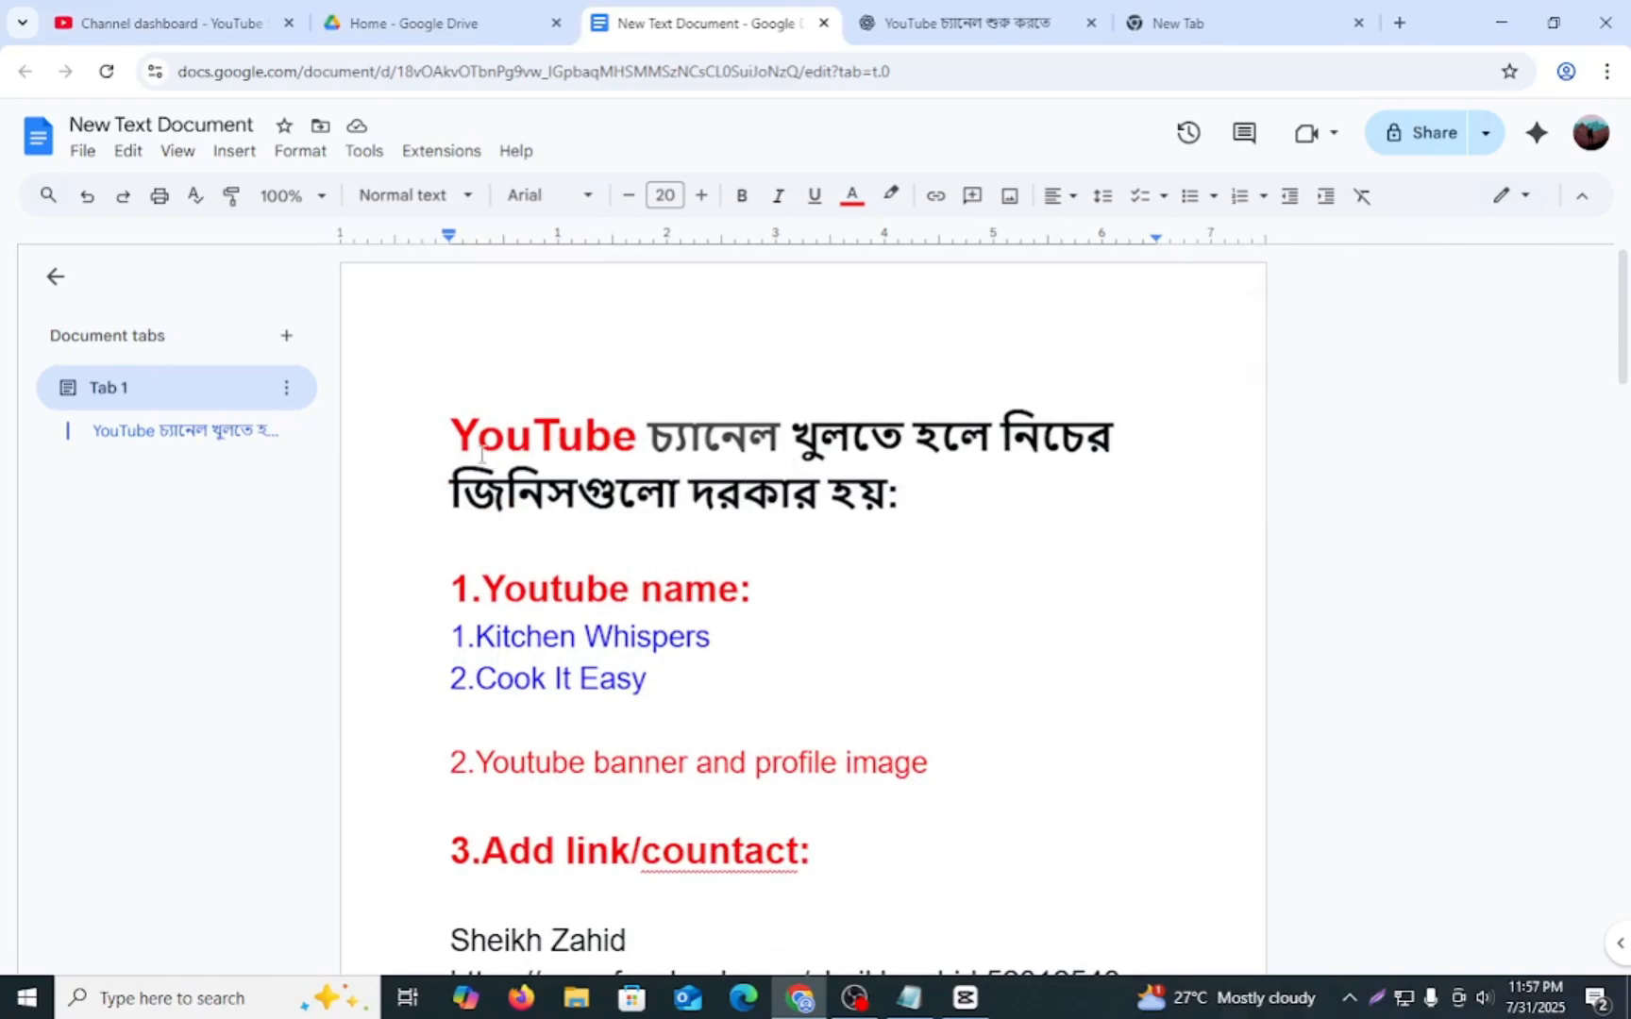
# - Highlight the document's title about what is needed to open a YouTube channel and glance over the list below it
pyautogui.moveTo(447, 437); pyautogui.dragTo(1078, 534)
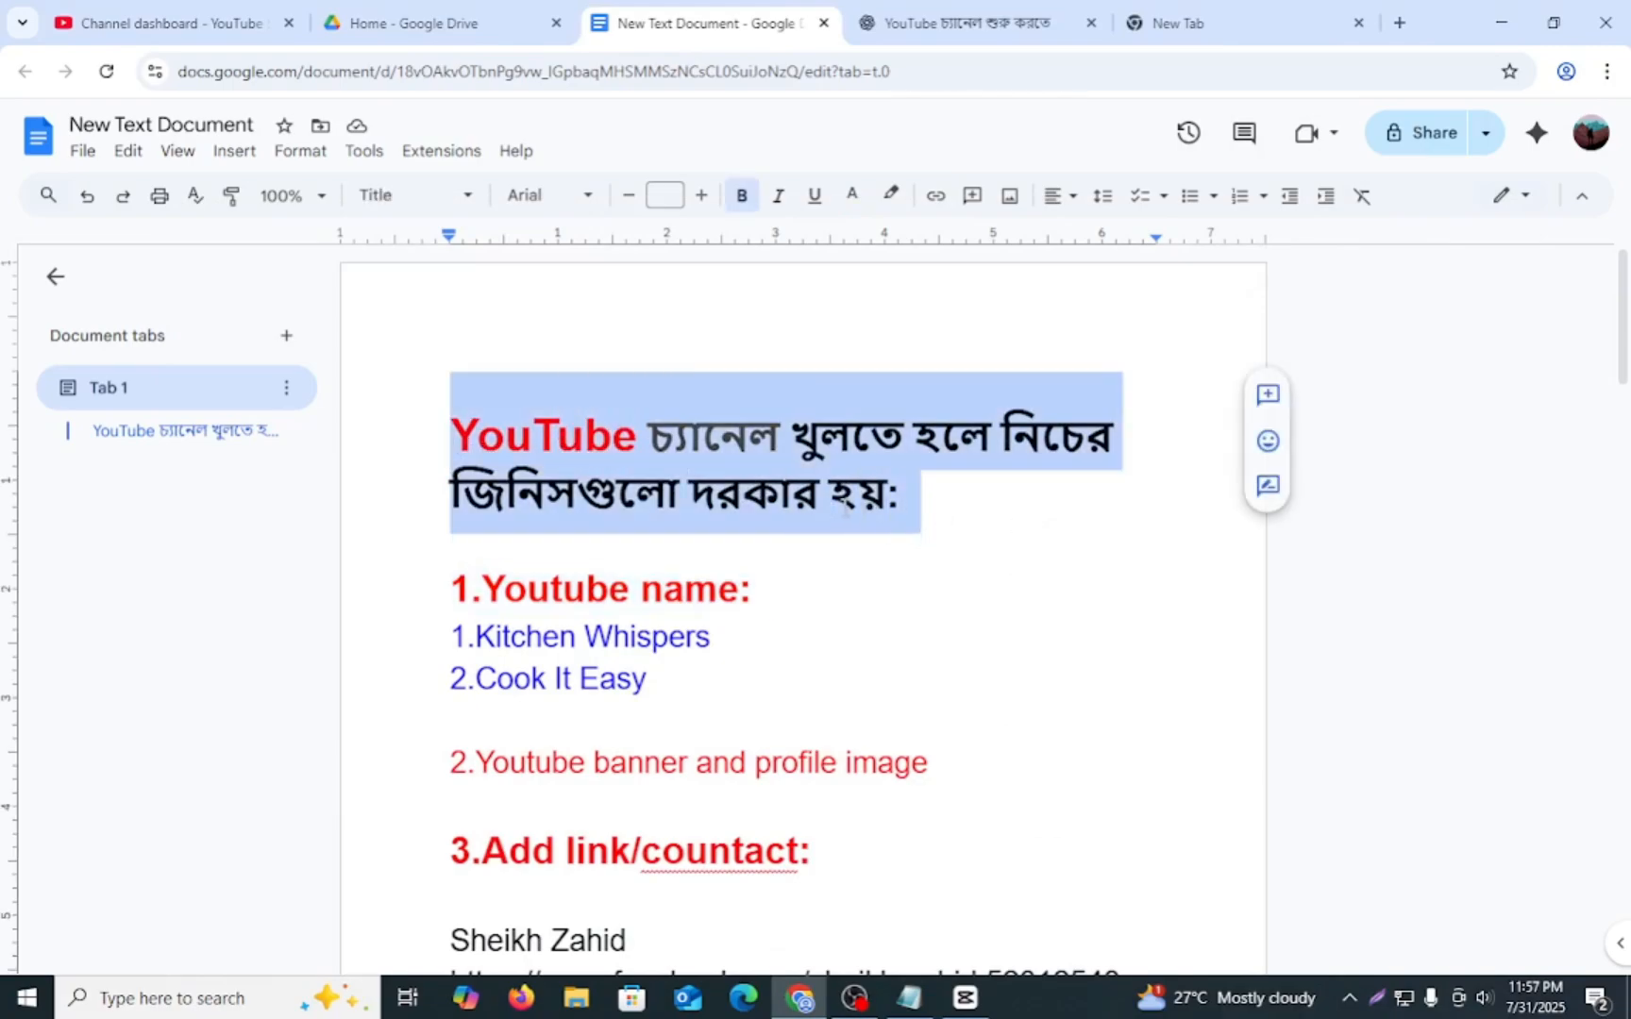
pyautogui.scroll(-3, 837, 528)
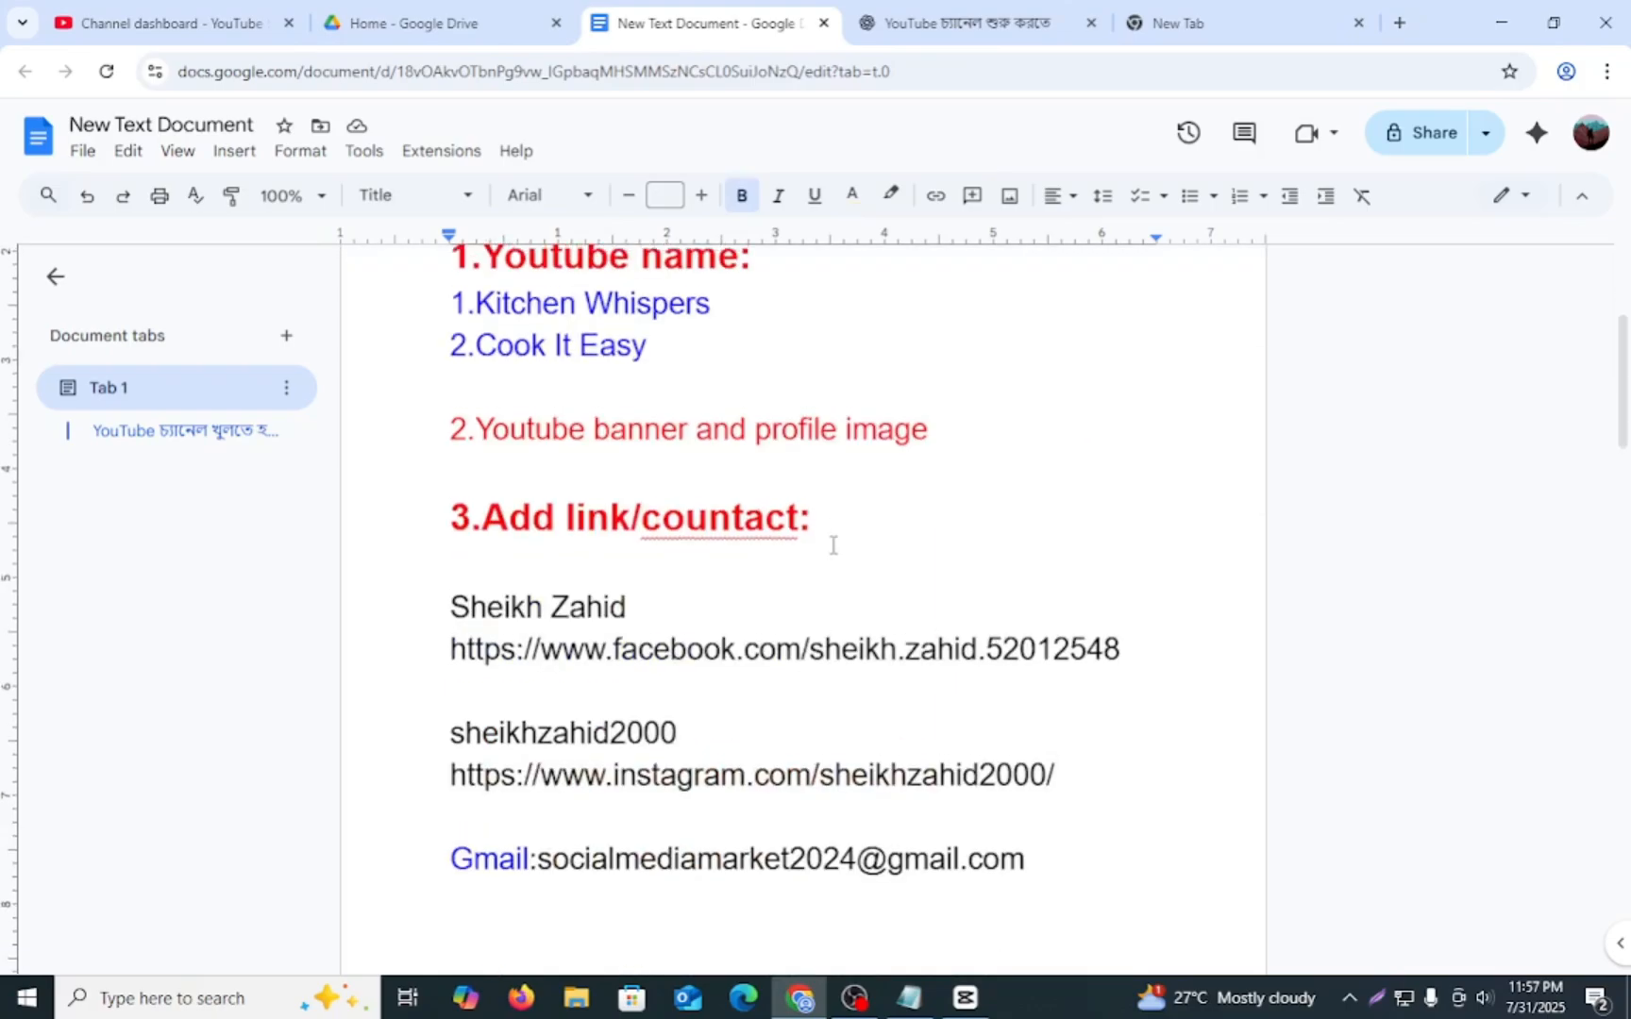
pyautogui.scroll(2, 833, 546)
pyautogui.scroll(1, 755, 538)
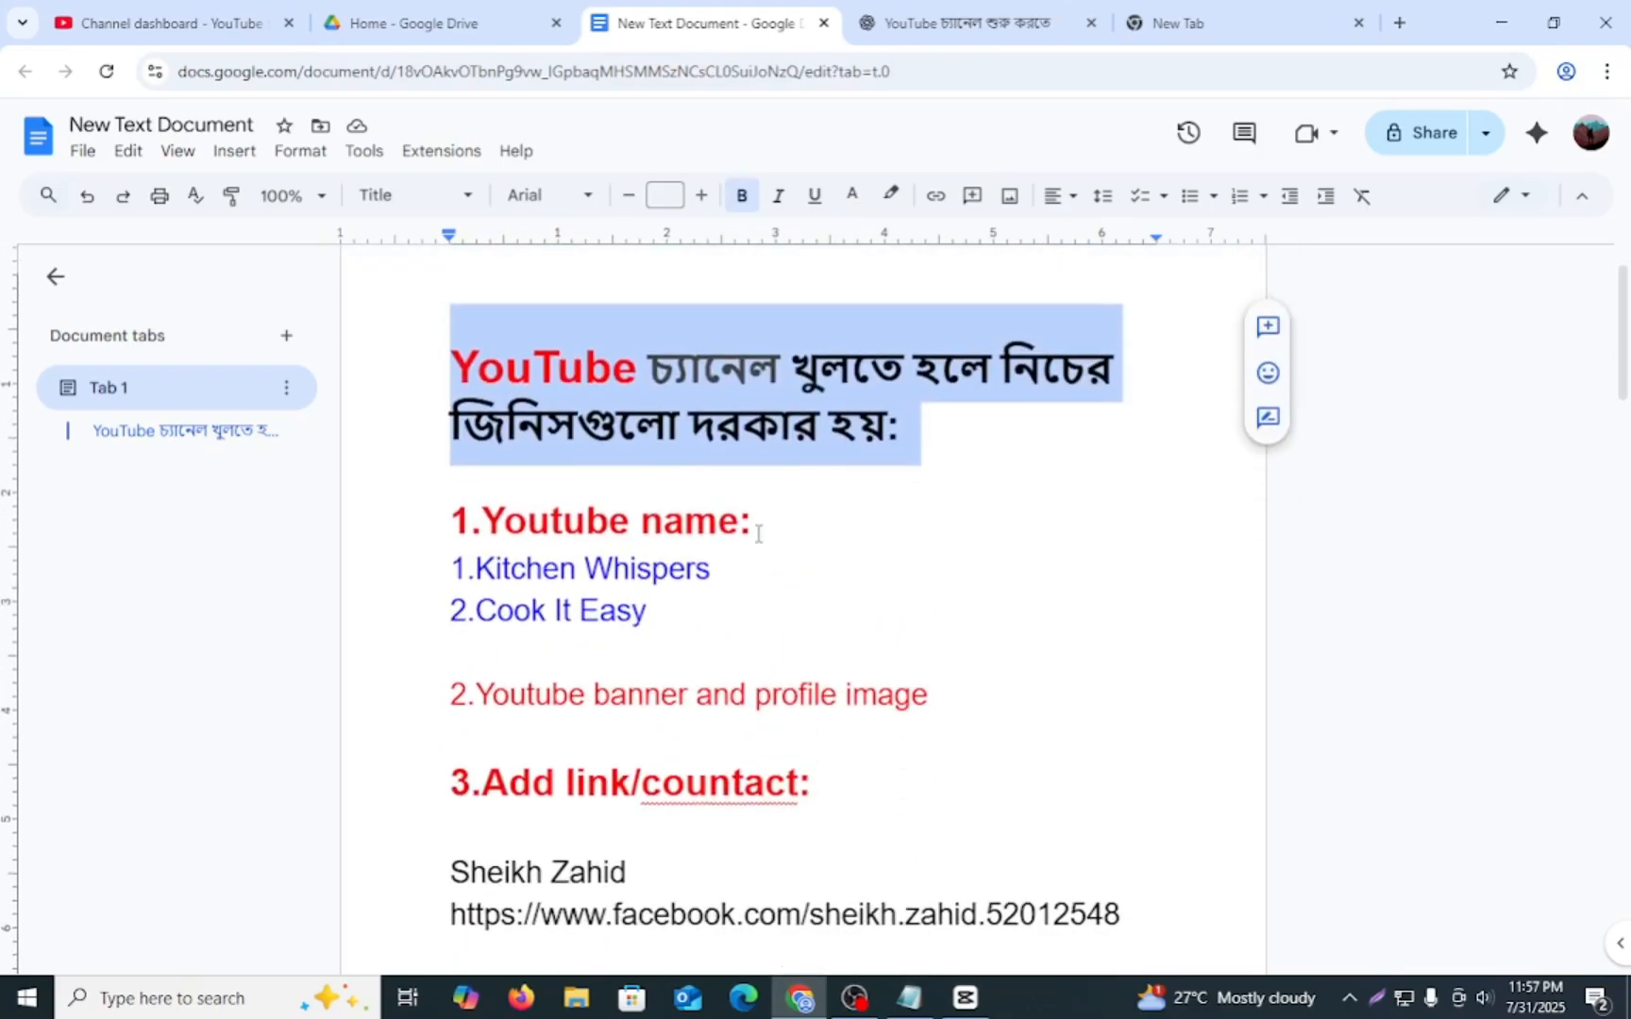
# - Review the "1.Youtube name" section, highlighting its heading and the suggested names Kitchen Whispers and Cook It Easy
pyautogui.moveTo(435, 588); pyautogui.dragTo(845, 615)
pyautogui.click(835, 615)
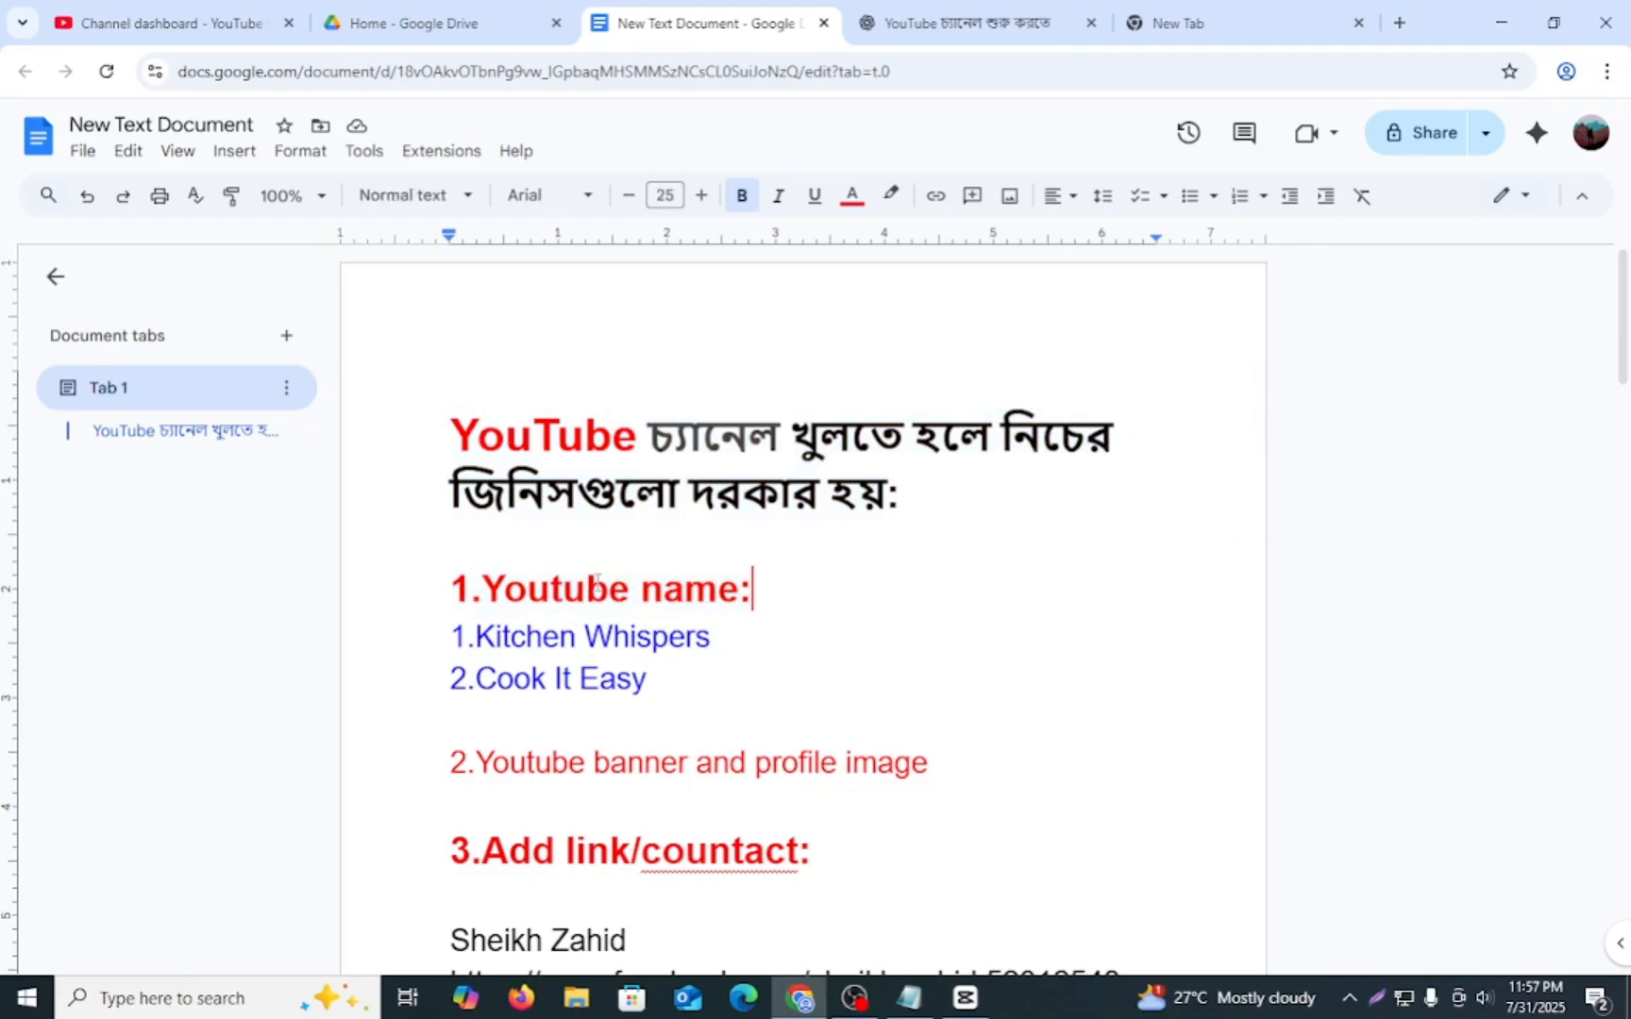
pyautogui.click(451, 592)
pyautogui.moveTo(453, 592); pyautogui.dragTo(784, 620)
pyautogui.click(783, 623)
pyautogui.moveTo(449, 628); pyautogui.dragTo(680, 691)
pyautogui.click(679, 691)
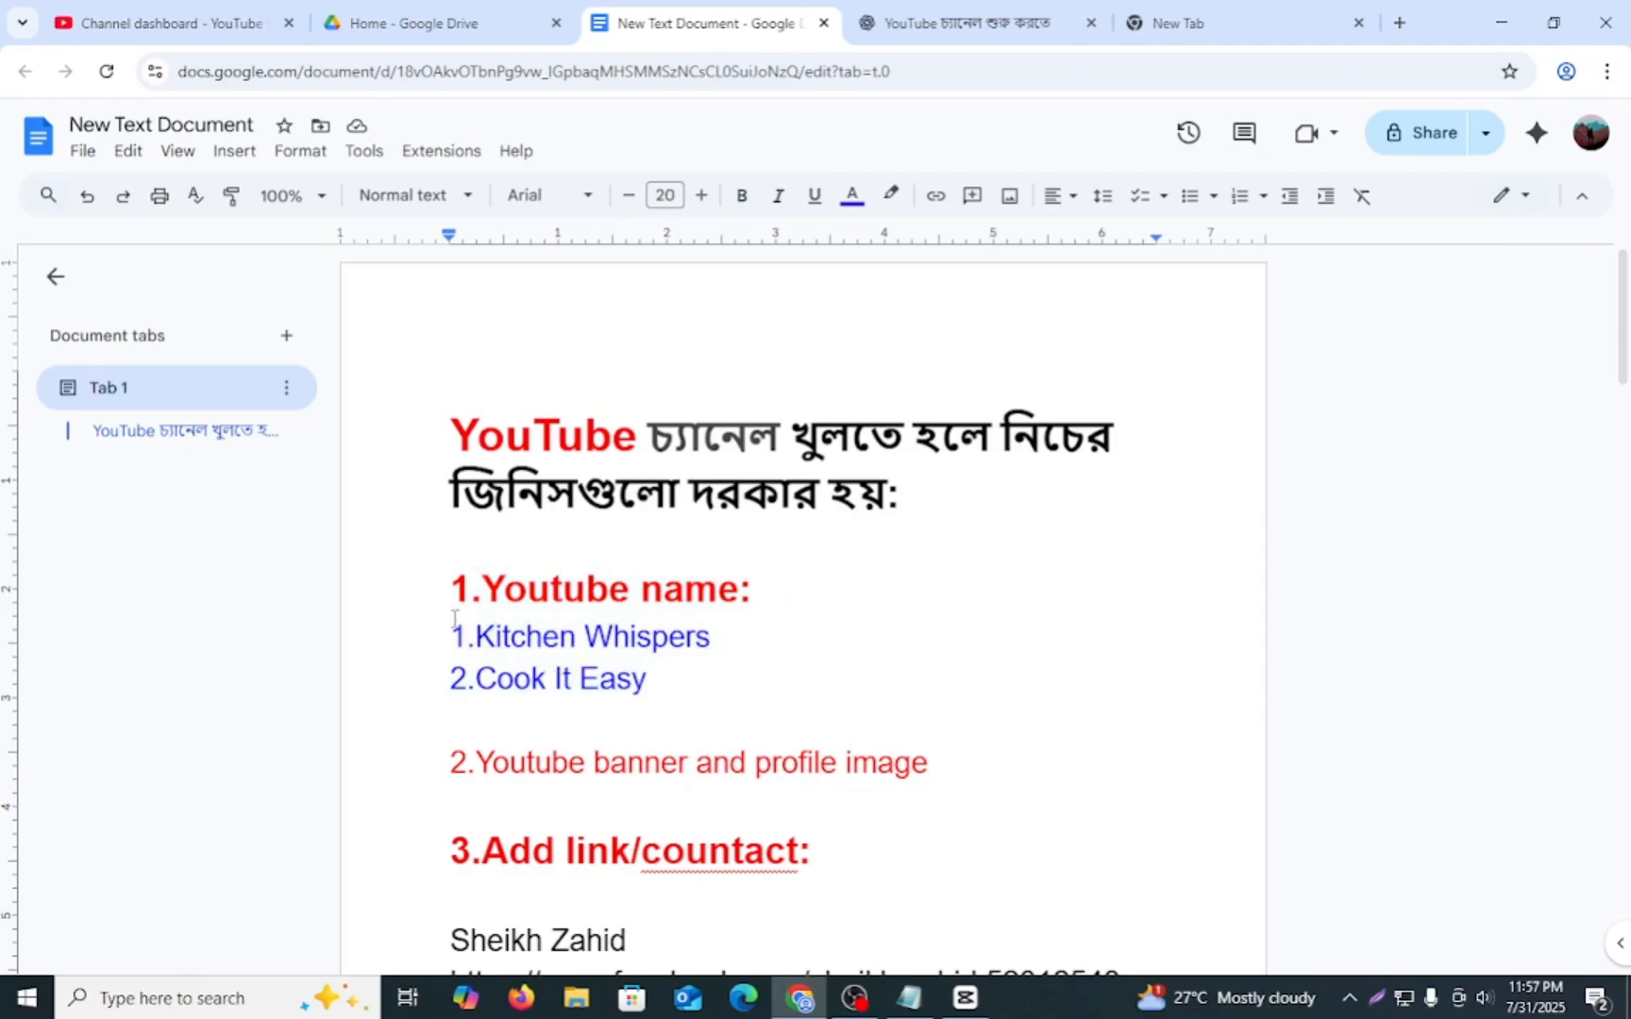
pyautogui.moveTo(451, 631); pyautogui.dragTo(662, 697)
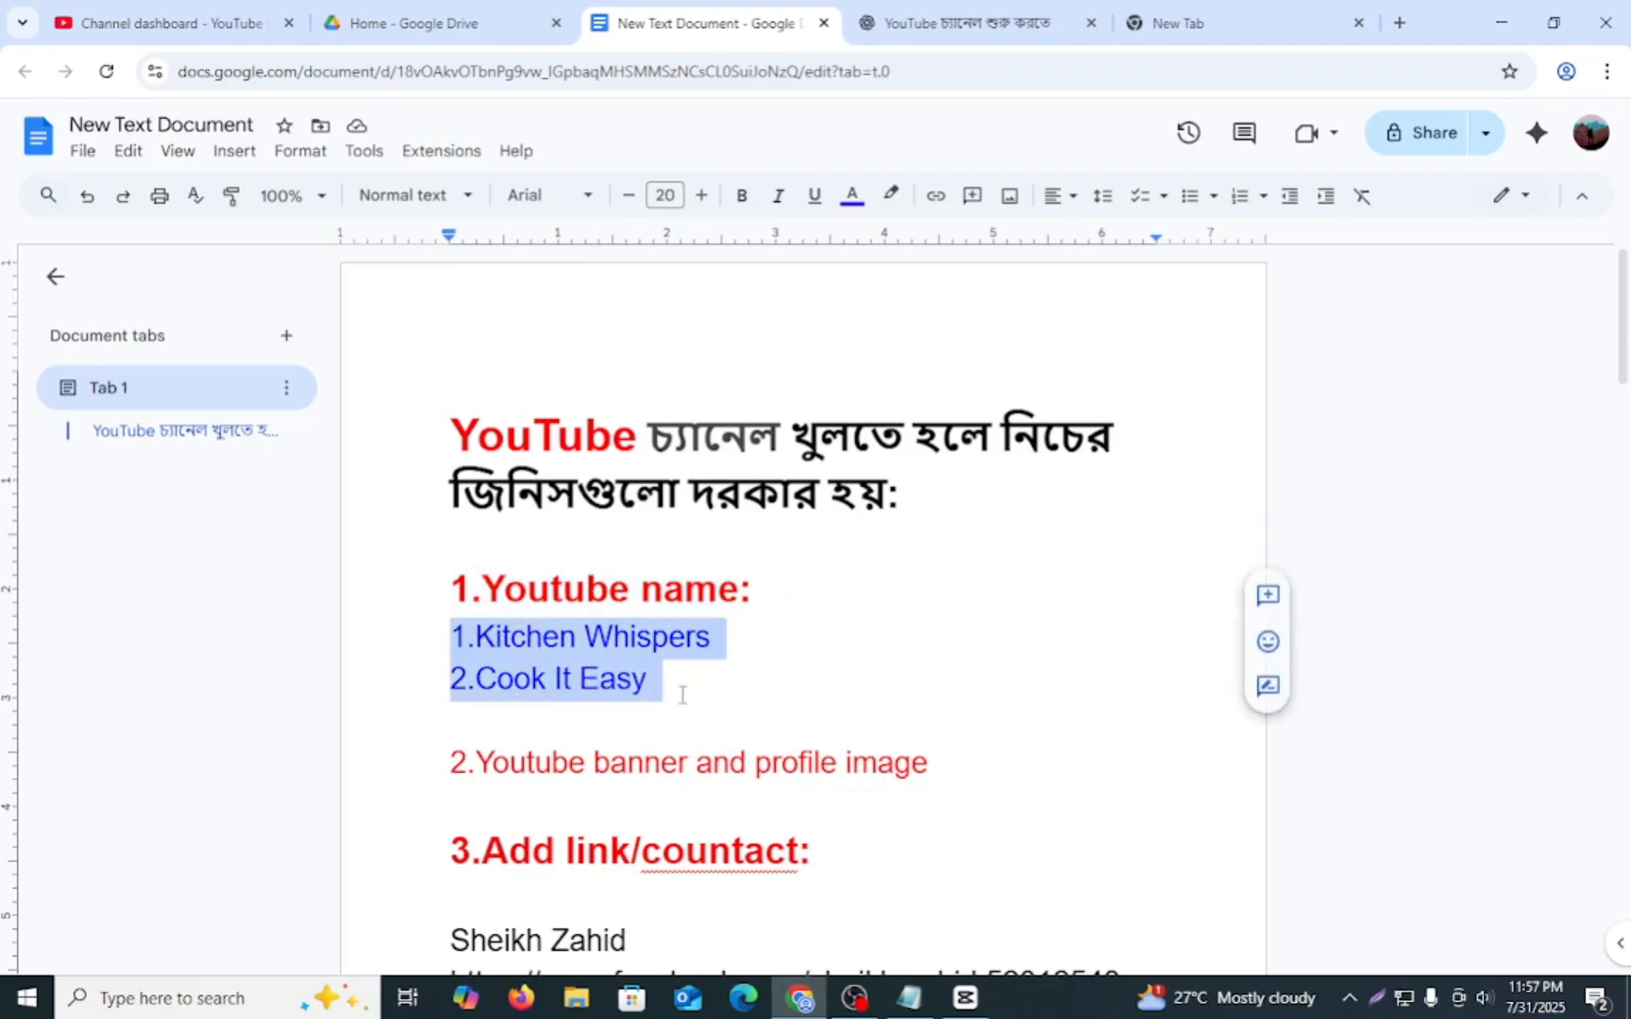
pyautogui.click(682, 695)
pyautogui.moveTo(469, 638); pyautogui.dragTo(663, 691)
pyautogui.click(681, 697)
# - Review the "2.Youtube banner and profile image" item by highlighting its line
pyautogui.scroll(-1, 686, 702)
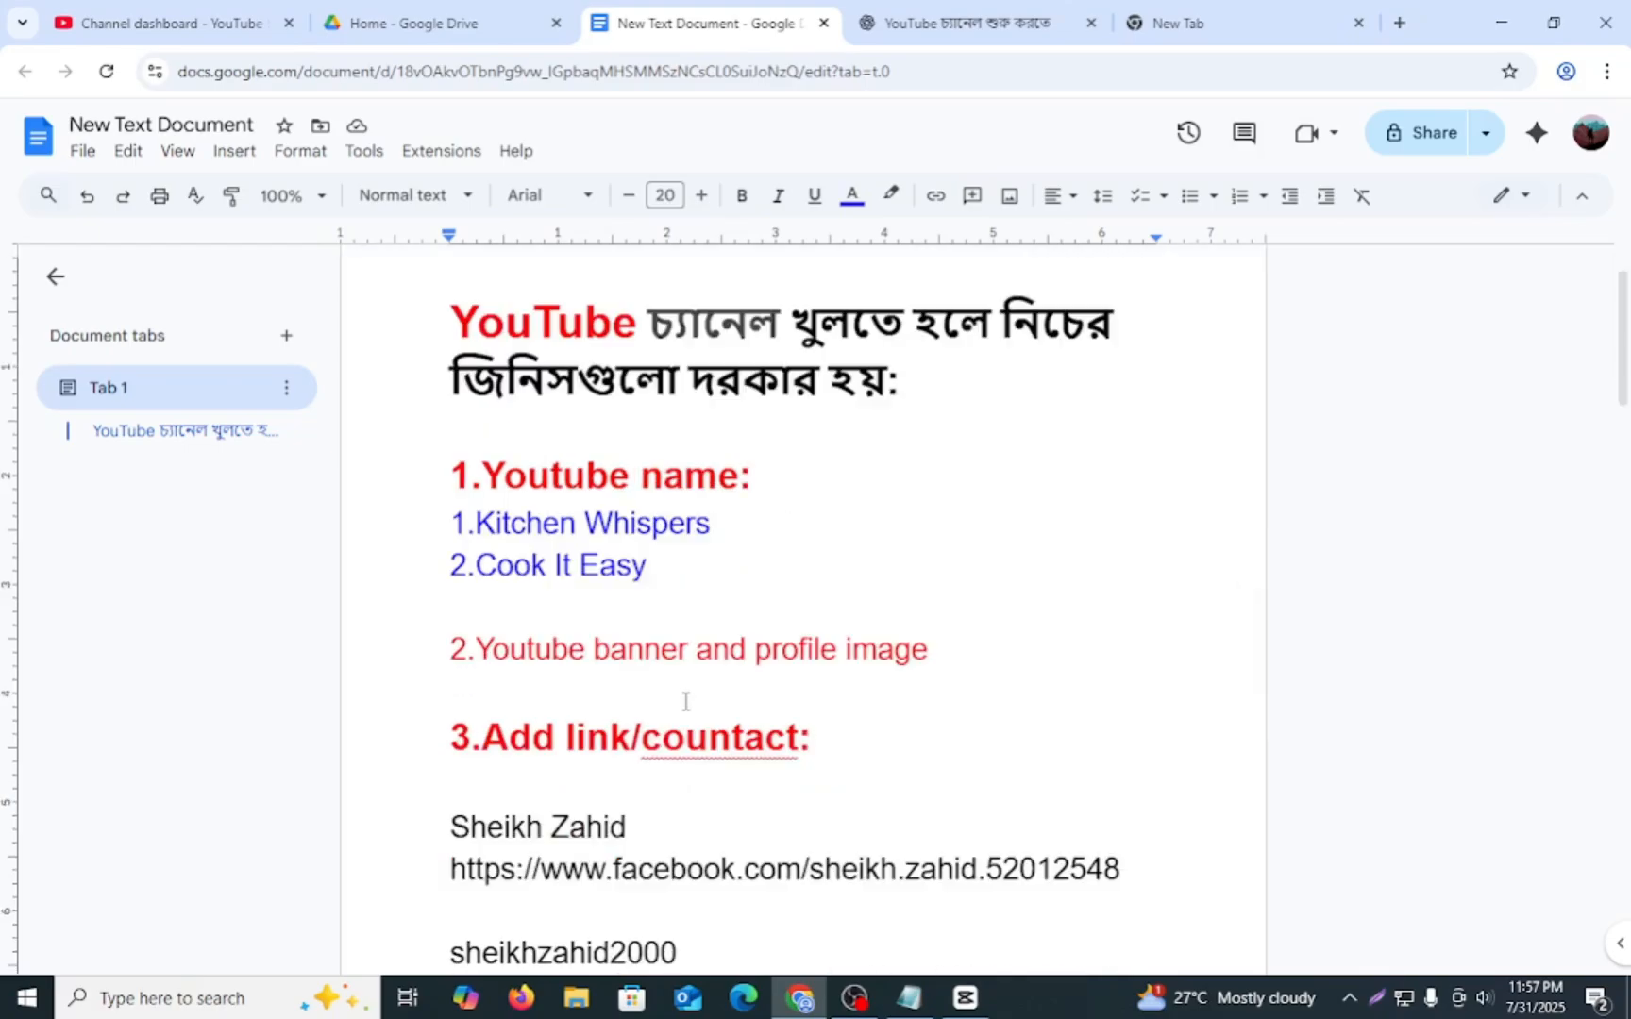
pyautogui.moveTo(450, 652); pyautogui.dragTo(705, 685)
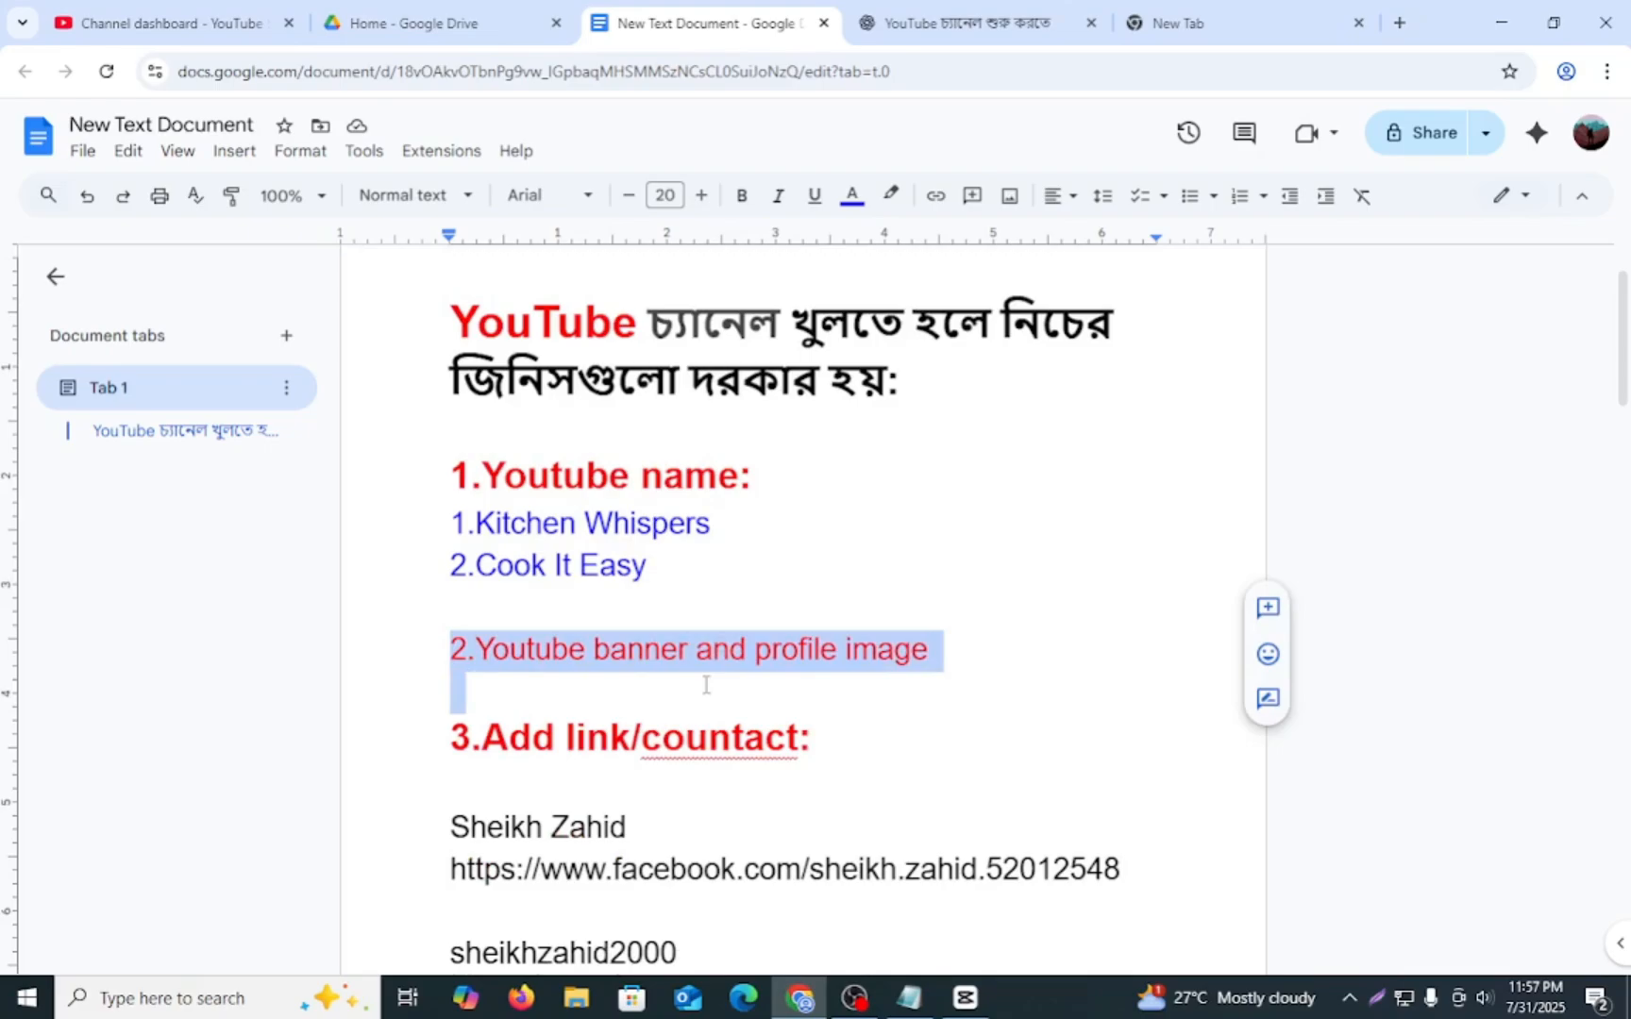
pyautogui.moveTo(931, 674); pyautogui.dragTo(946, 671)
pyautogui.click(469, 649)
pyautogui.moveTo(450, 652); pyautogui.dragTo(939, 675)
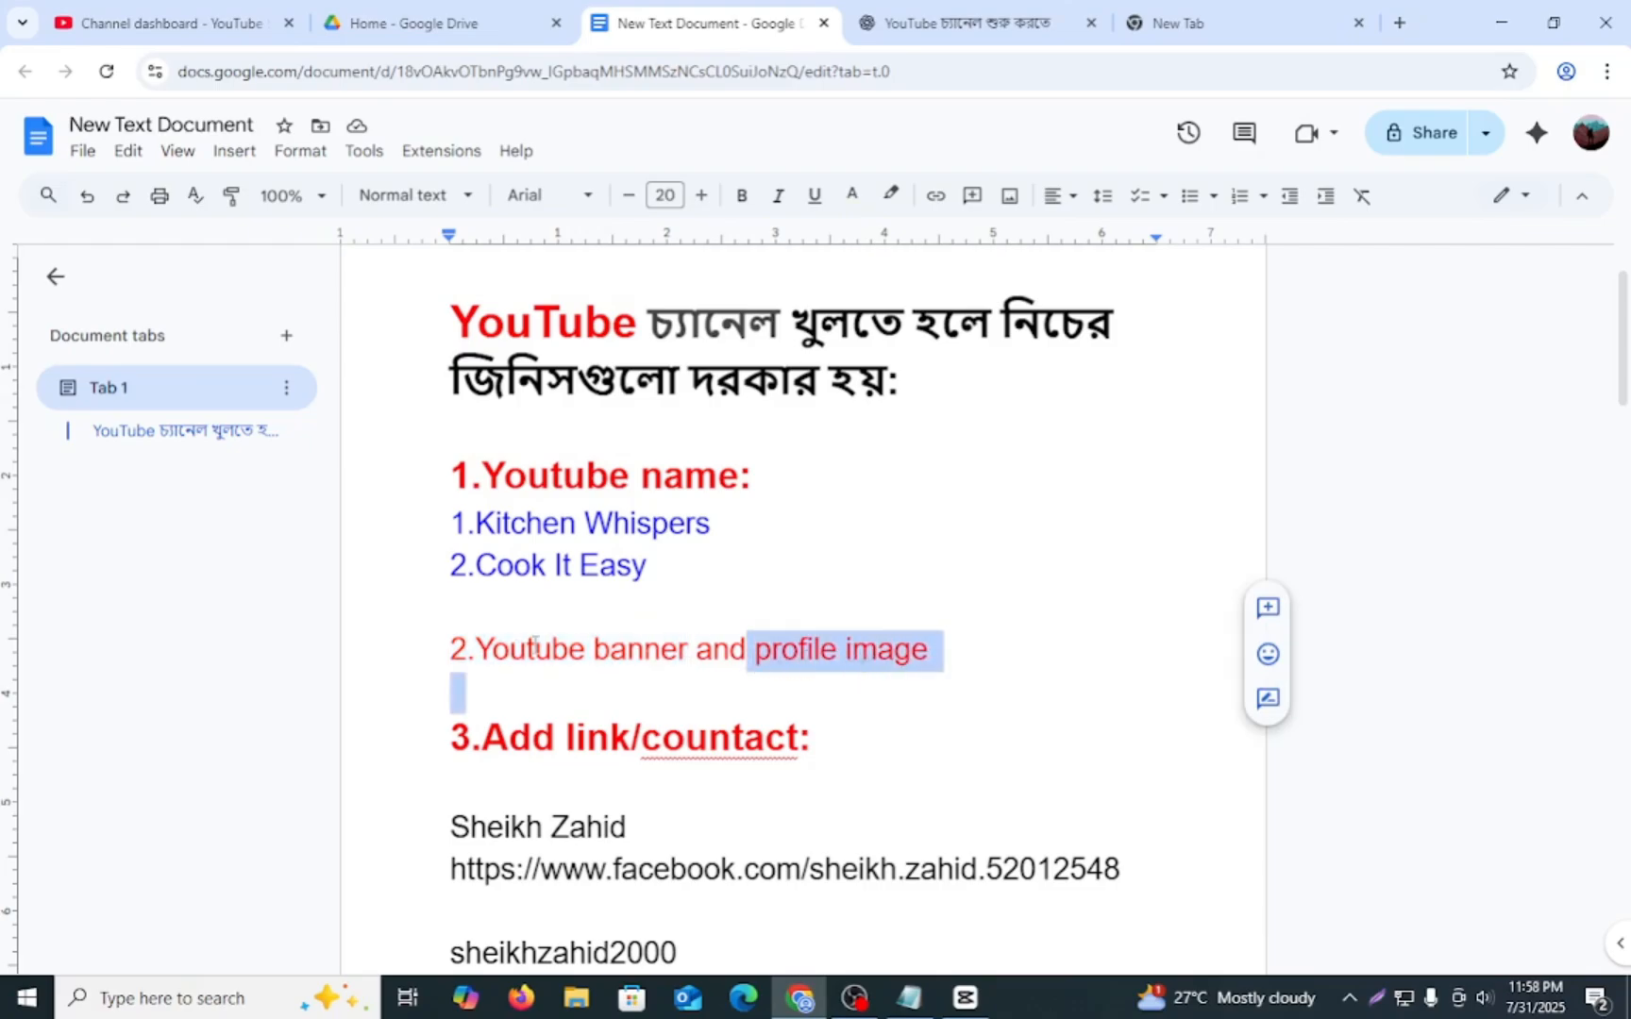
# - Review the "3.Add link/countact" section, highlighting its heading, the Facebook and Instagram entries and the Gmail line
pyautogui.scroll(-1, 545, 647)
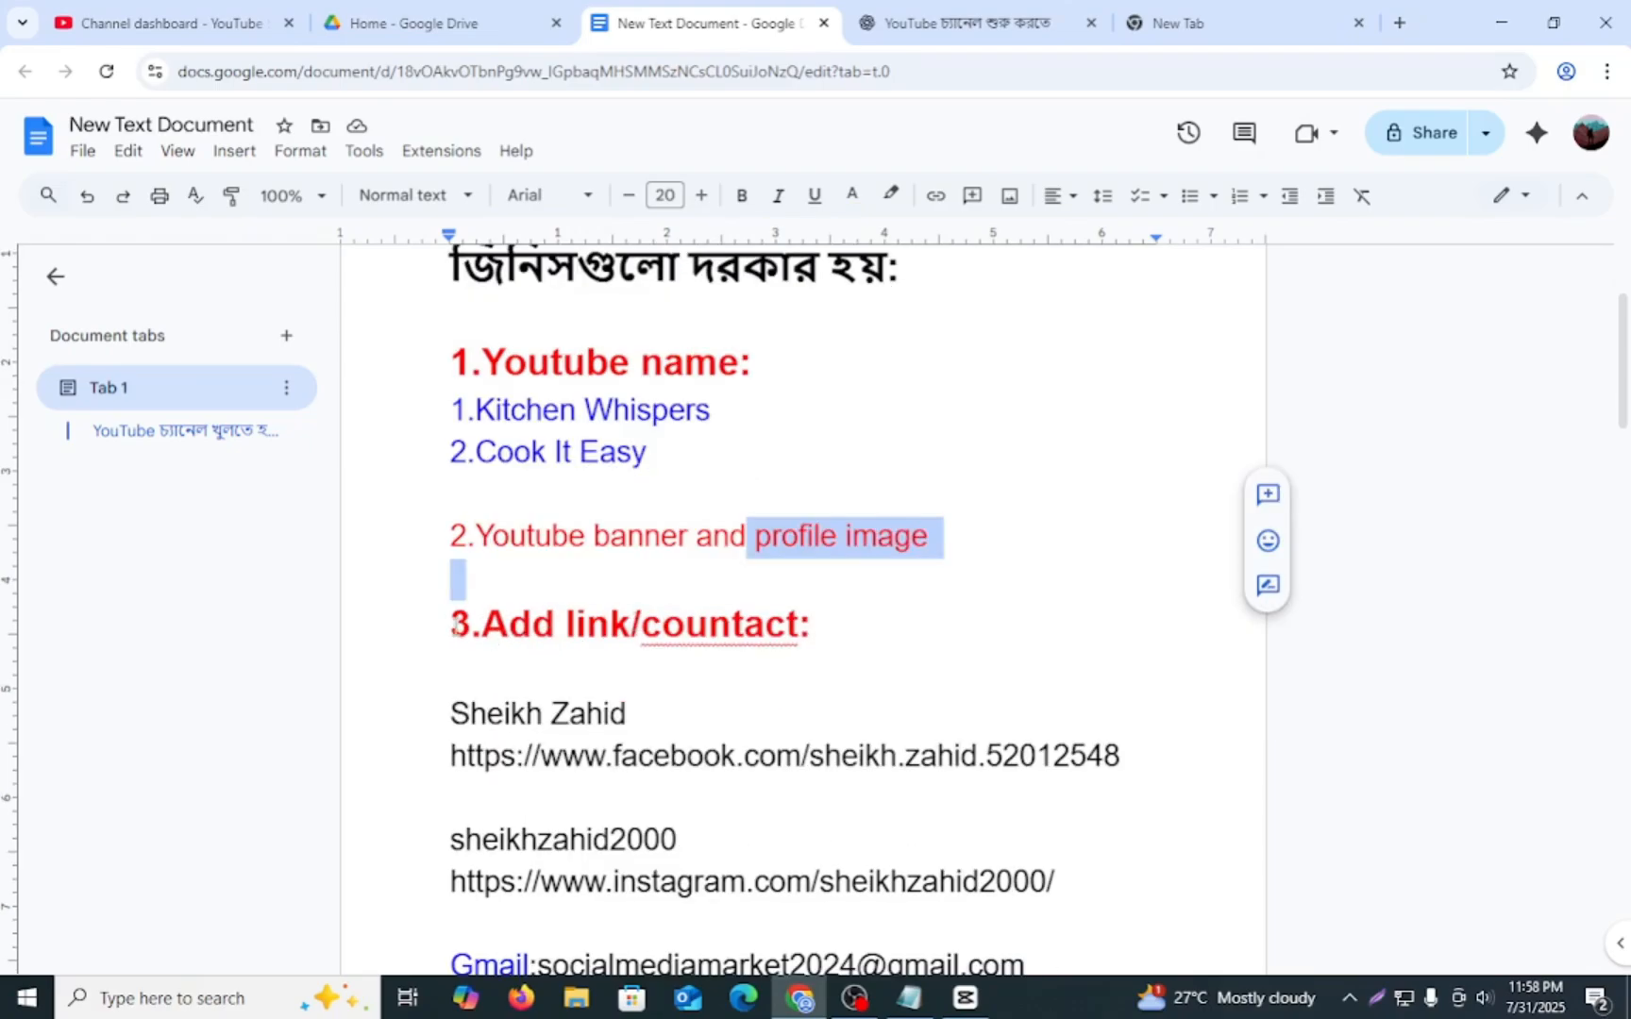
pyautogui.moveTo(454, 626); pyautogui.dragTo(755, 658)
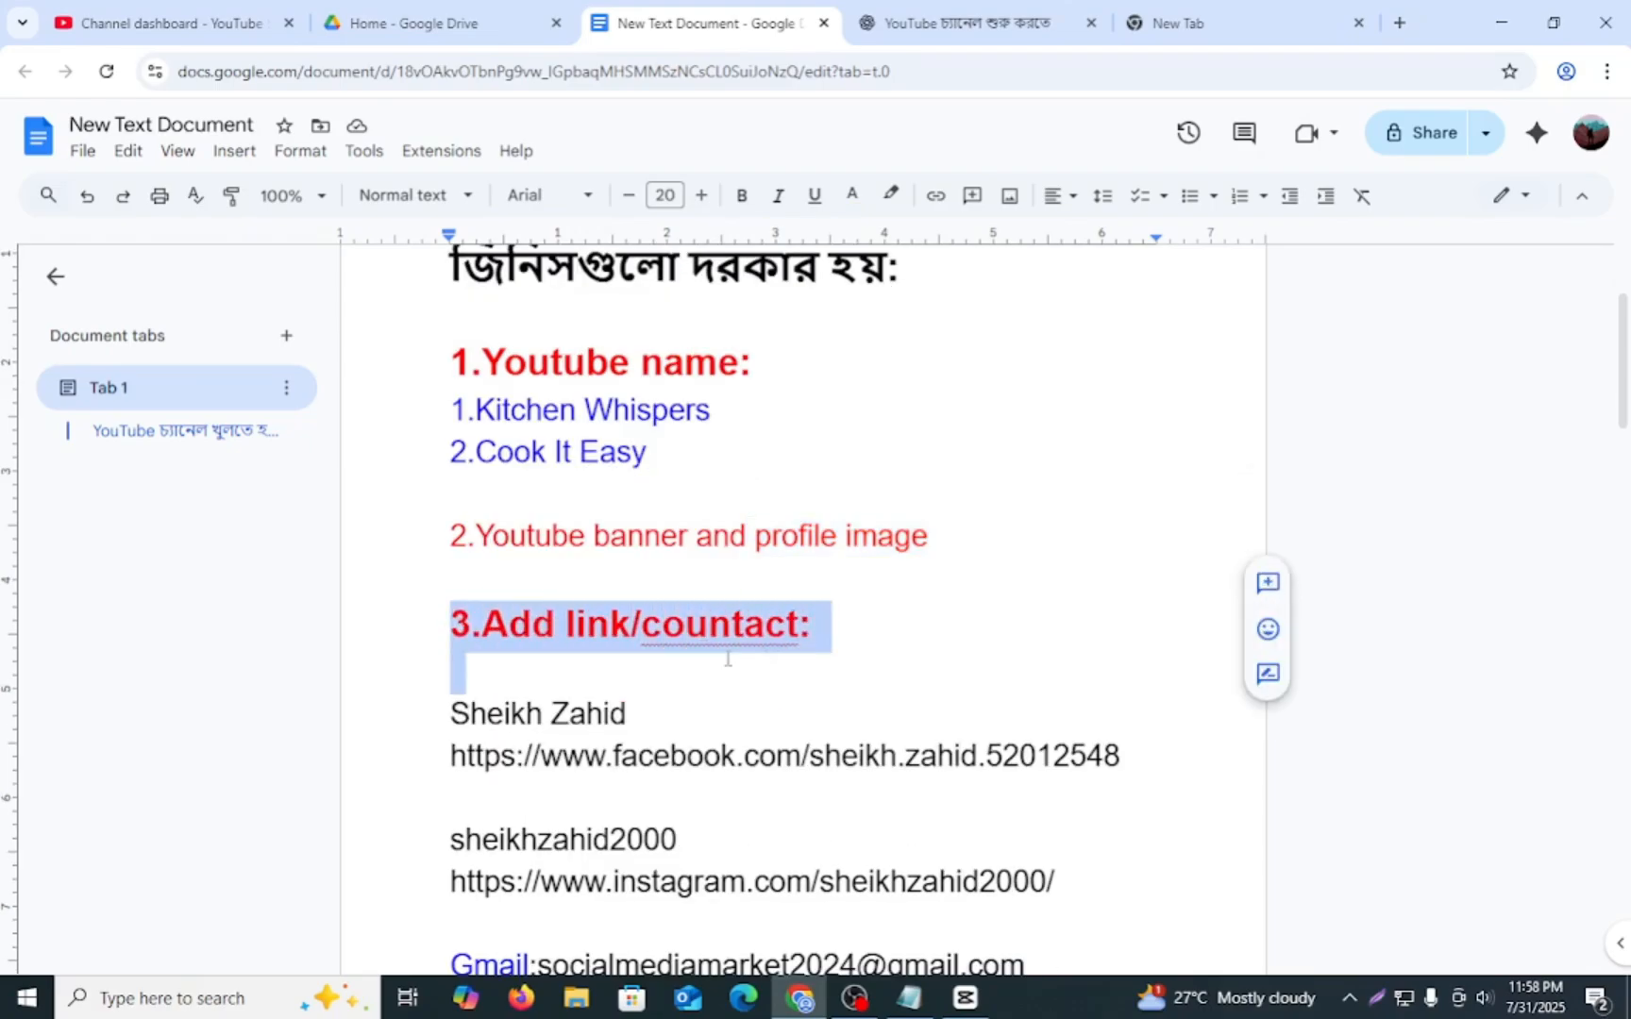
pyautogui.click(835, 652)
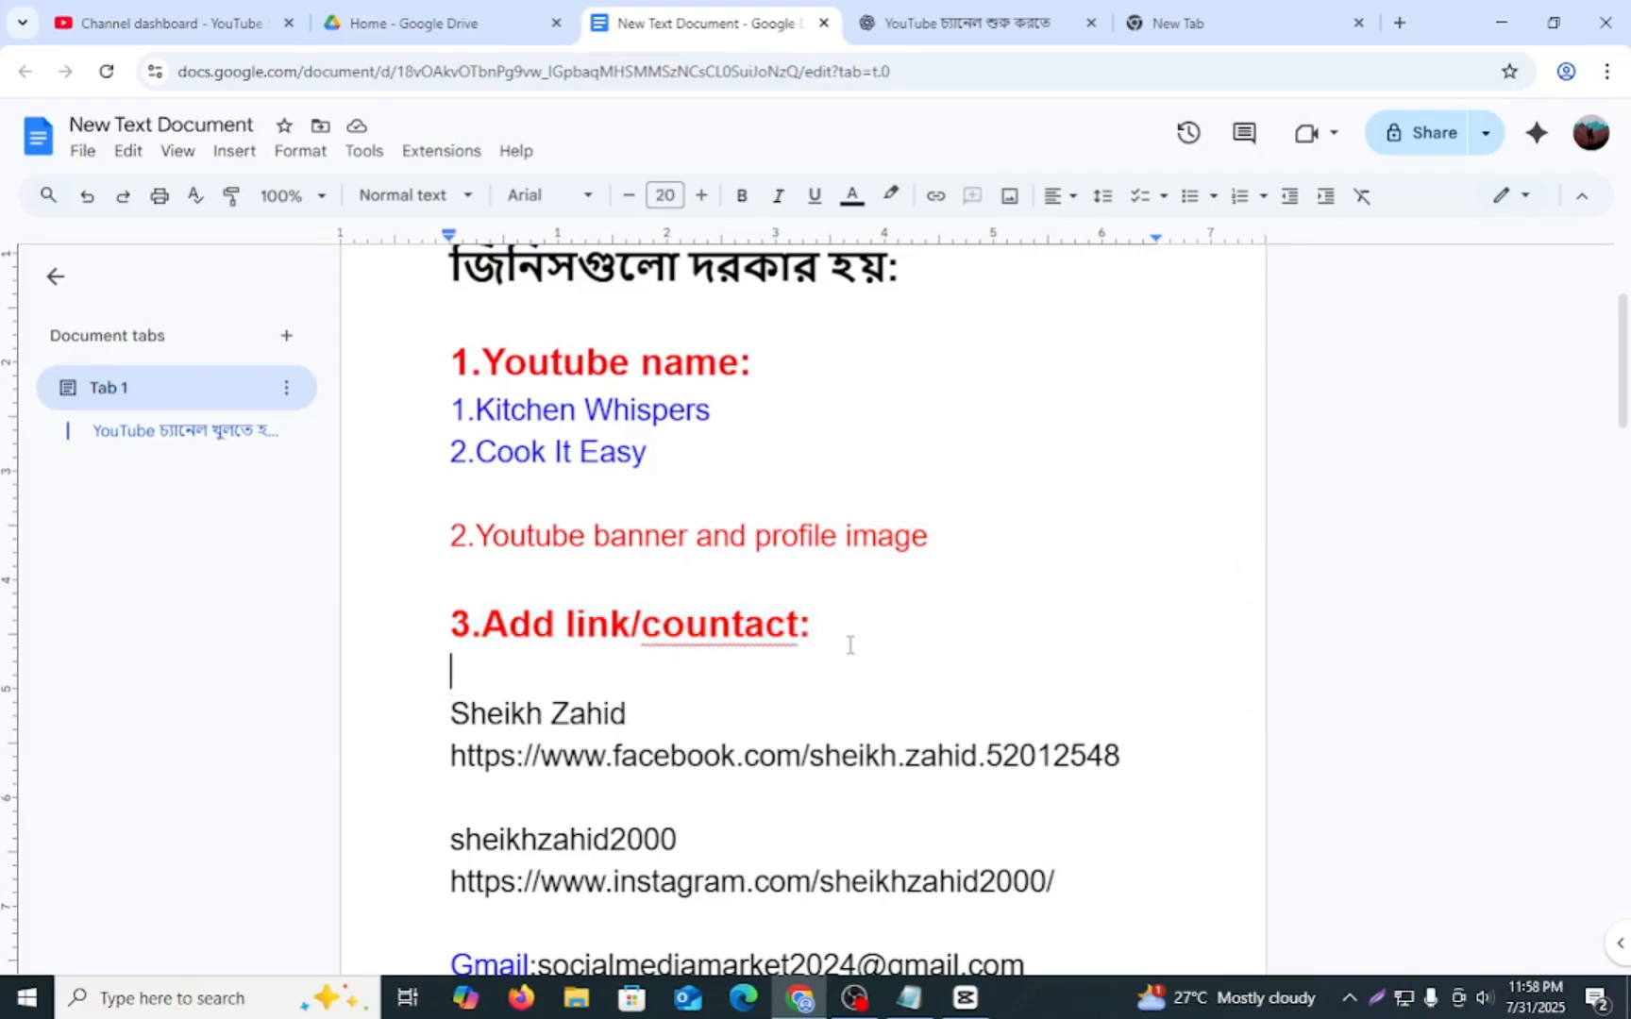
pyautogui.click(846, 642)
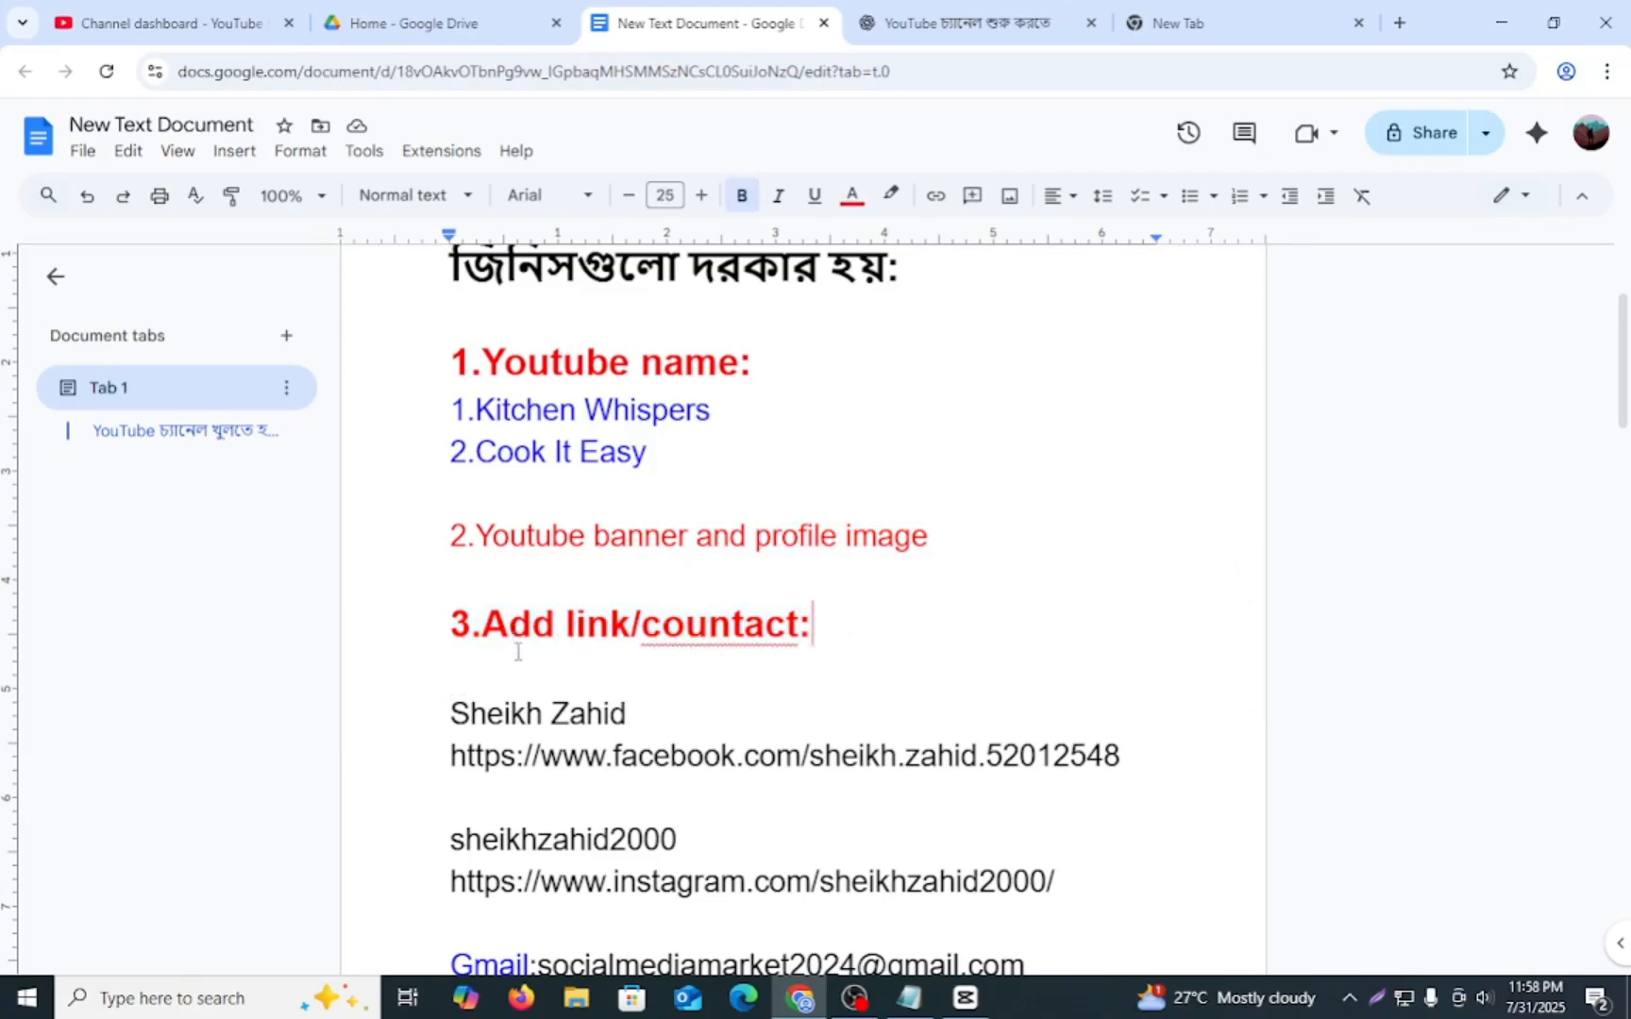
pyautogui.scroll(-1, 505, 661)
pyautogui.moveTo(450, 606); pyautogui.dragTo(1030, 677)
pyautogui.click(488, 734)
pyautogui.moveTo(488, 734); pyautogui.dragTo(712, 804)
pyautogui.moveTo(448, 642); pyautogui.dragTo(928, 702)
pyautogui.scroll(-3, 597, 782)
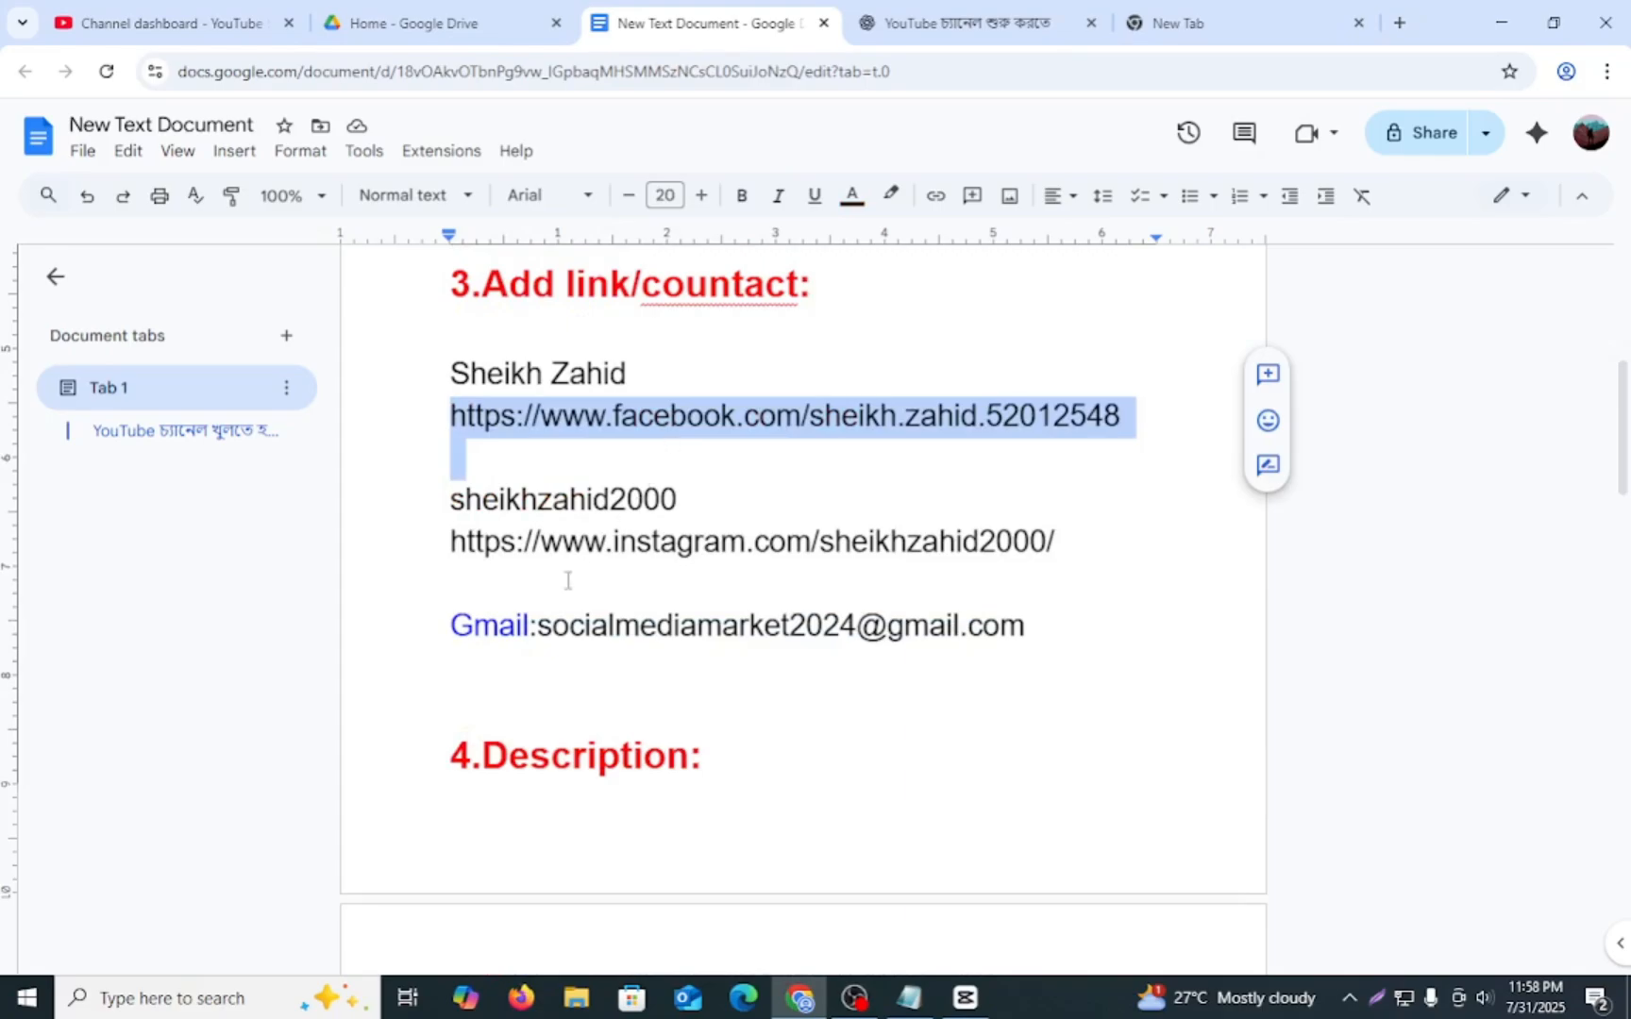
pyautogui.moveTo(454, 630); pyautogui.dragTo(1034, 647)
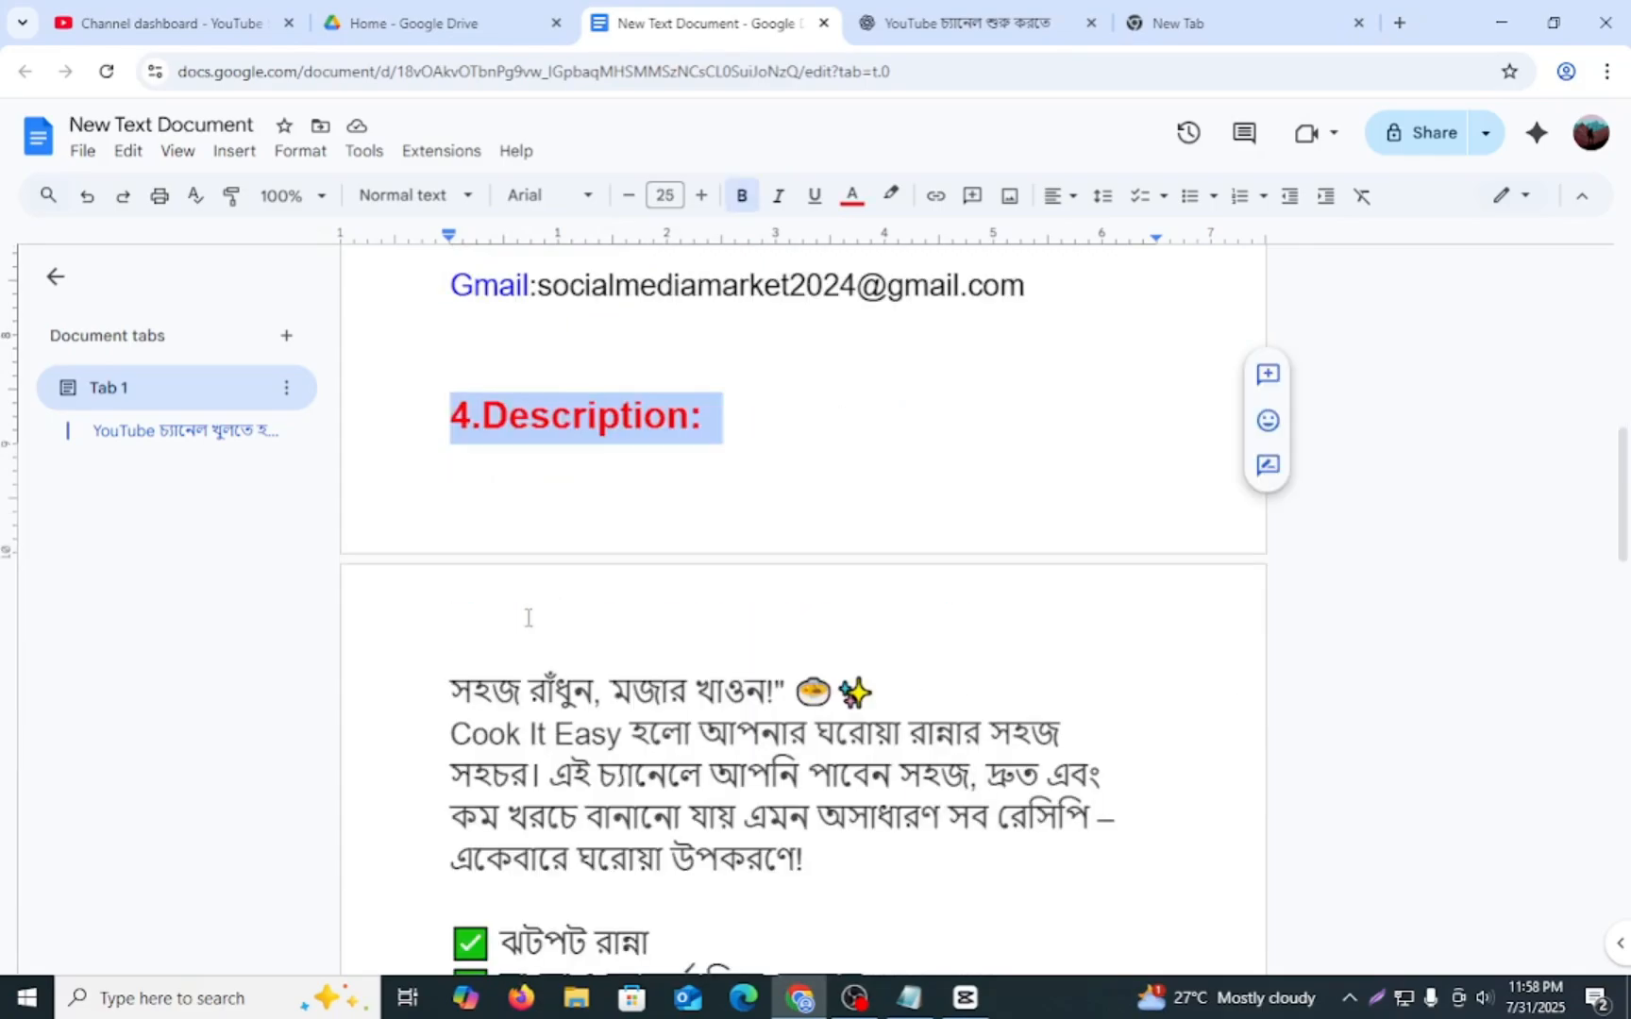
# - Review the "4.Description" section, highlighting its heading and the Bengali channel description for Cook It Easy
pyautogui.scroll(1, 529, 617)
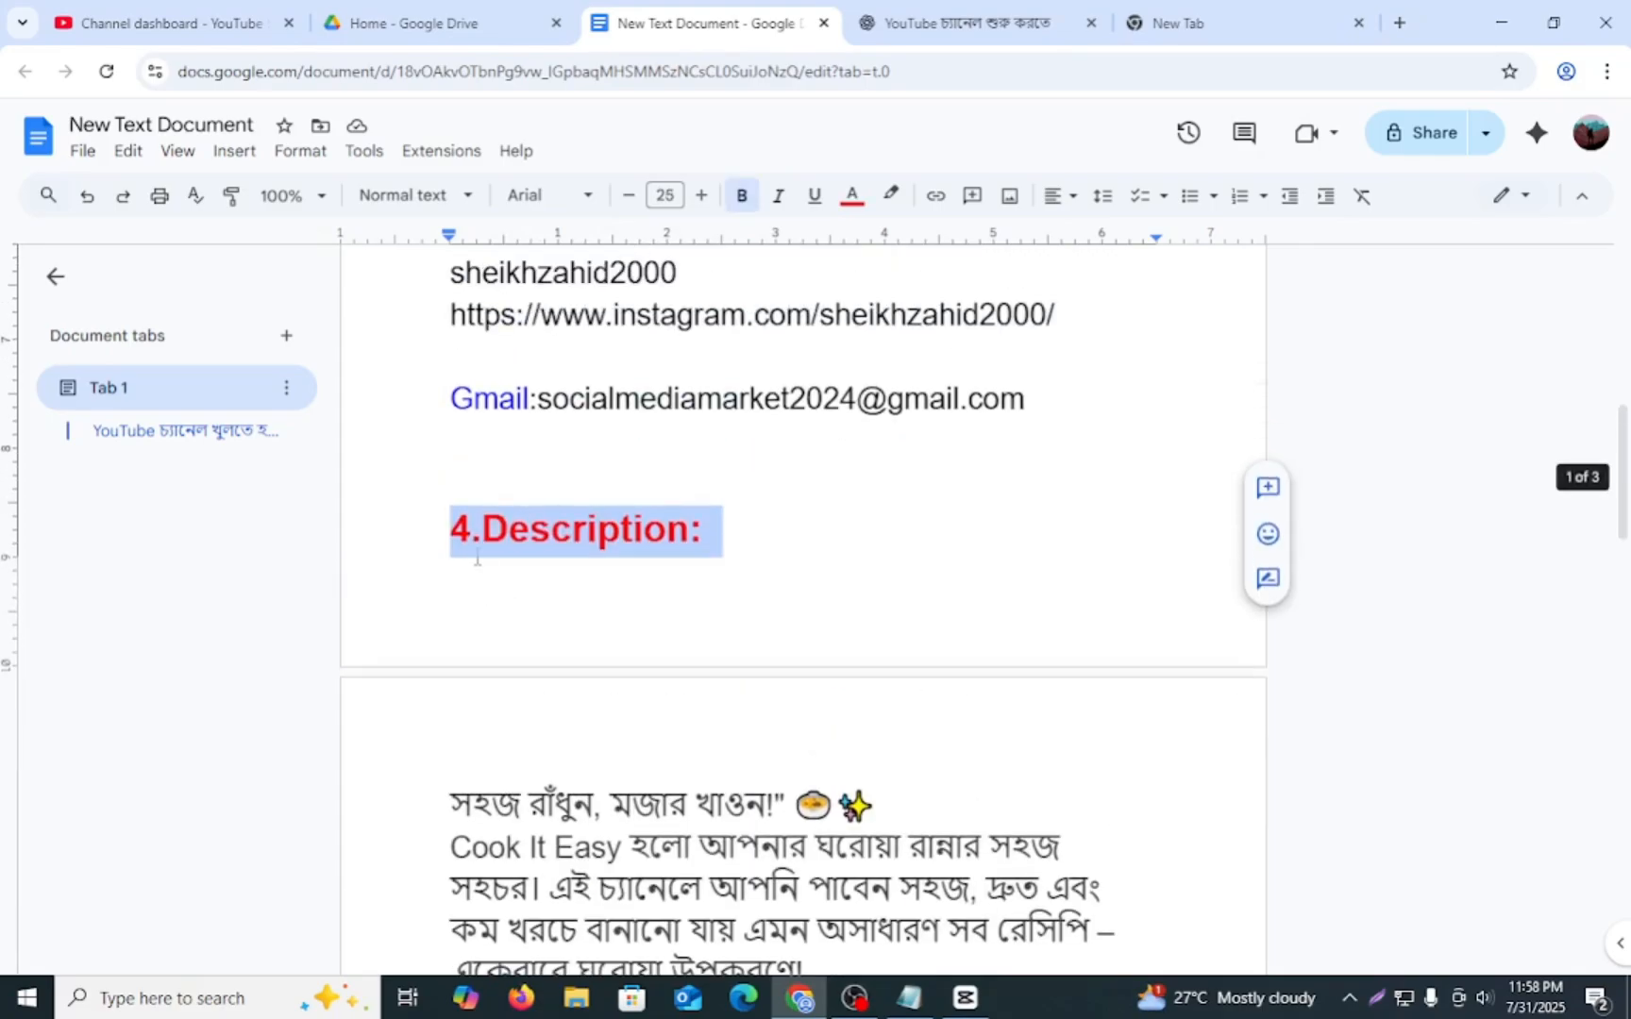
pyautogui.click(440, 481)
pyautogui.moveTo(431, 533); pyautogui.dragTo(793, 575)
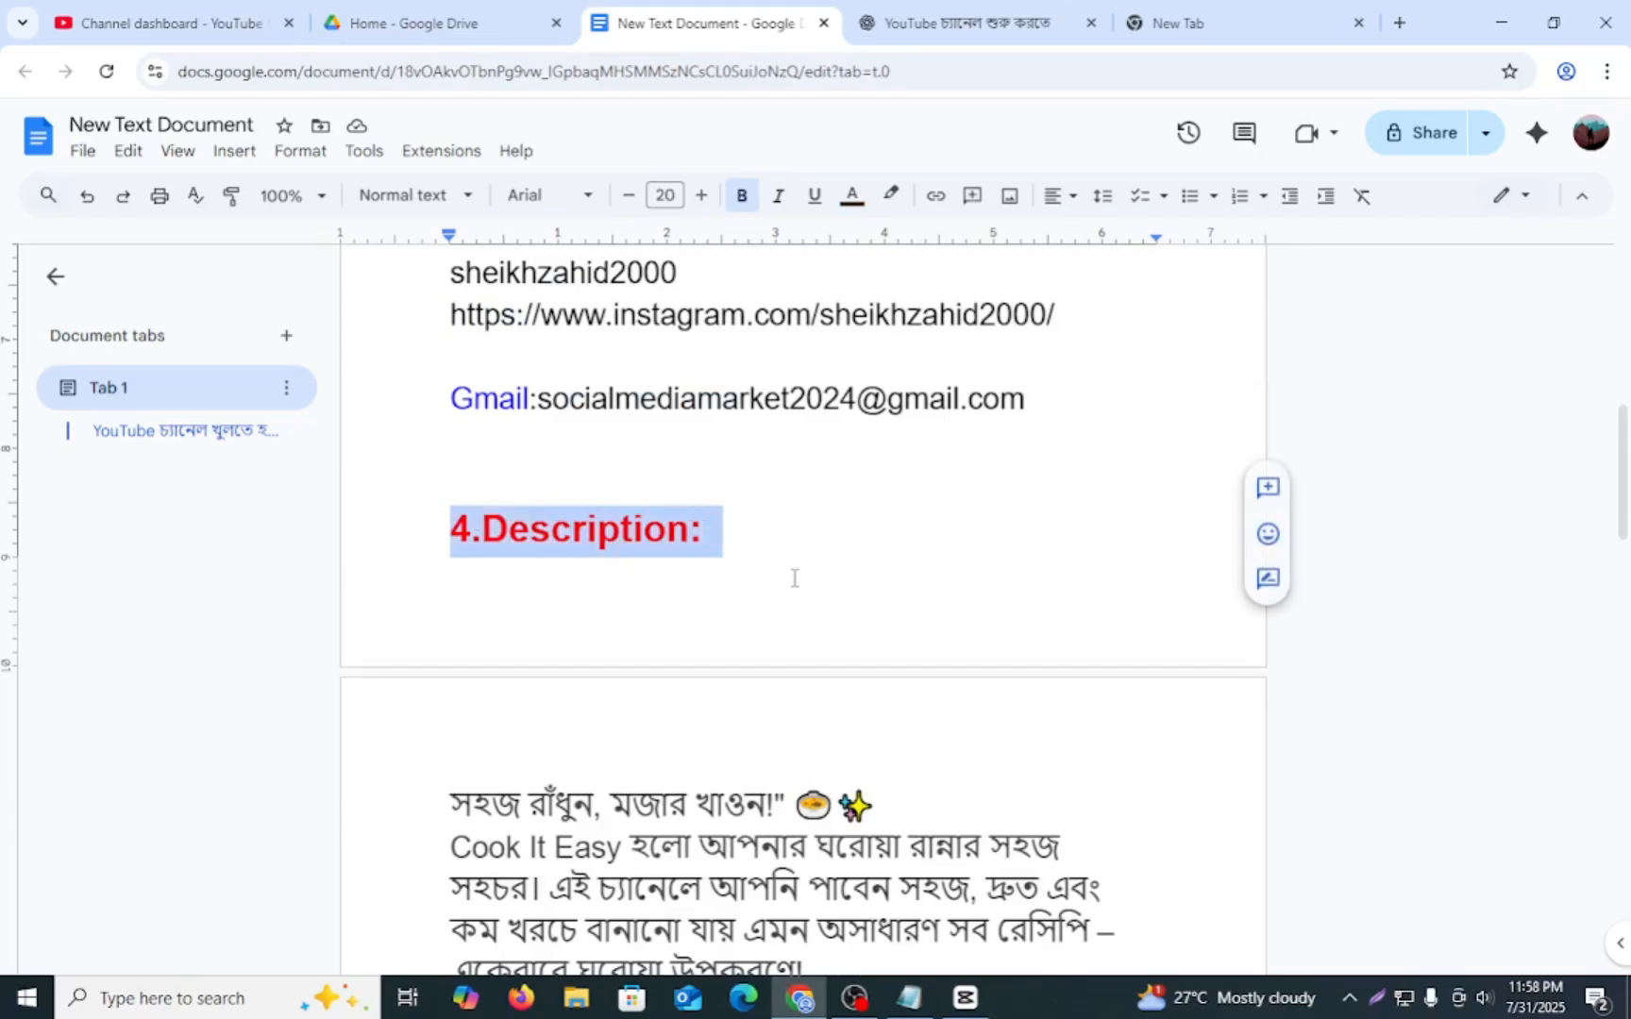
pyautogui.scroll(-1, 604, 621)
pyautogui.scroll(-1, 509, 594)
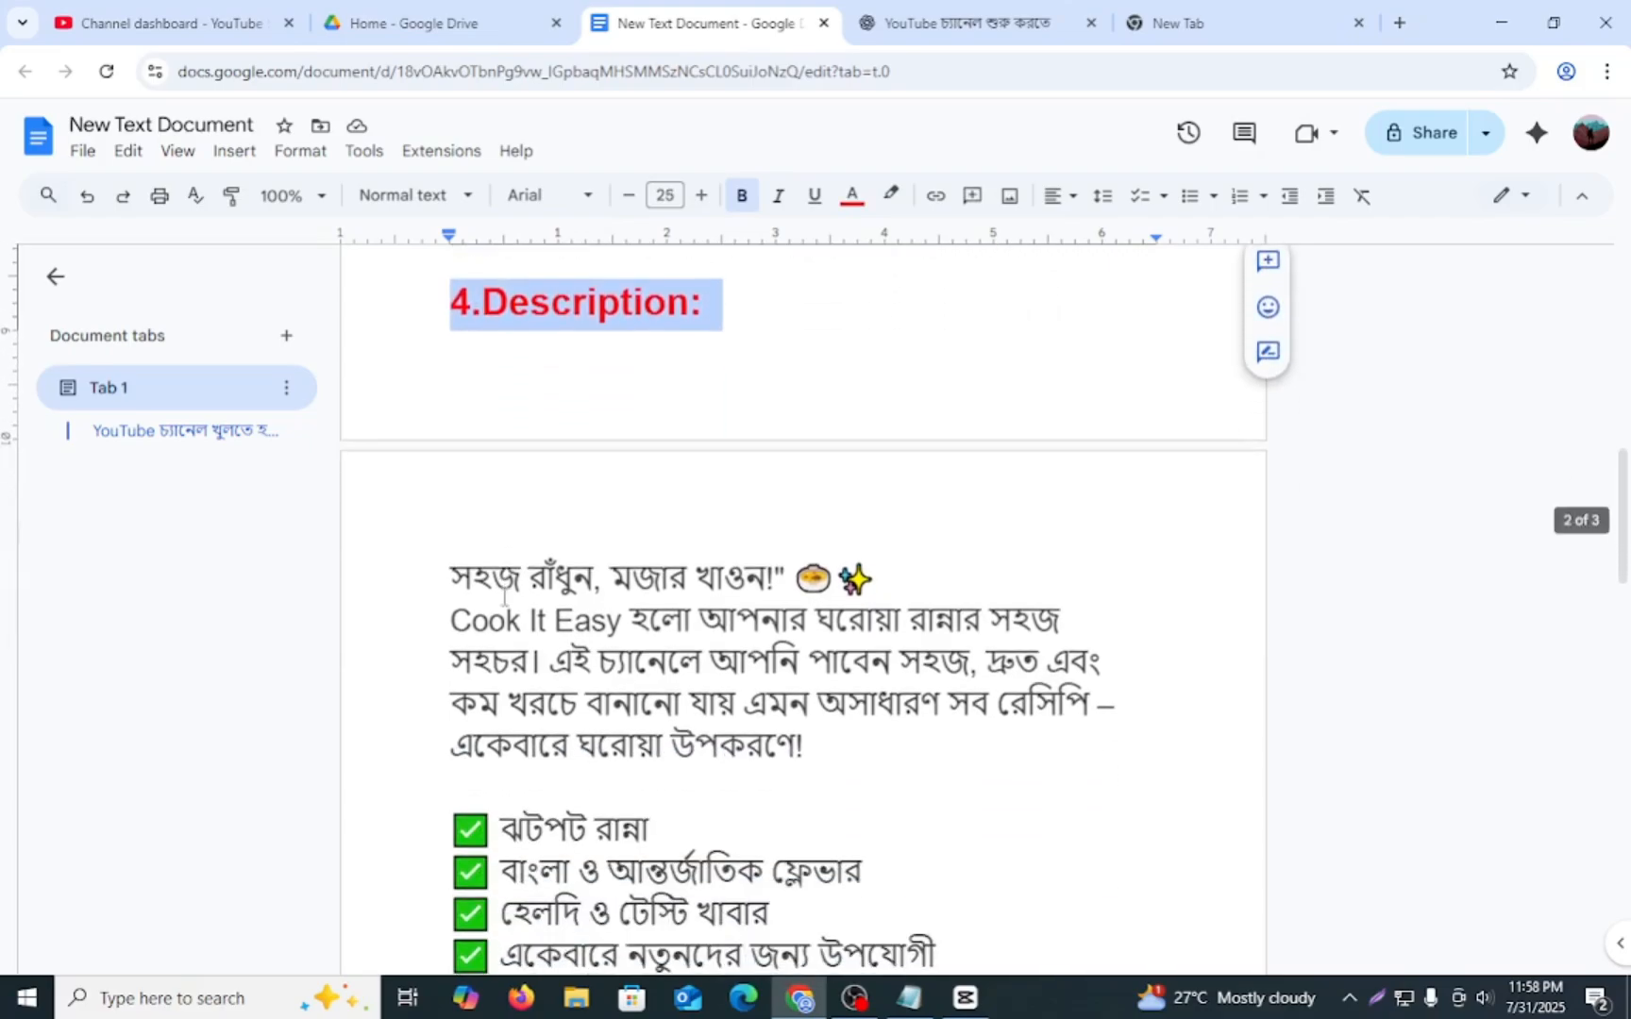
pyautogui.scroll(-2, 451, 573)
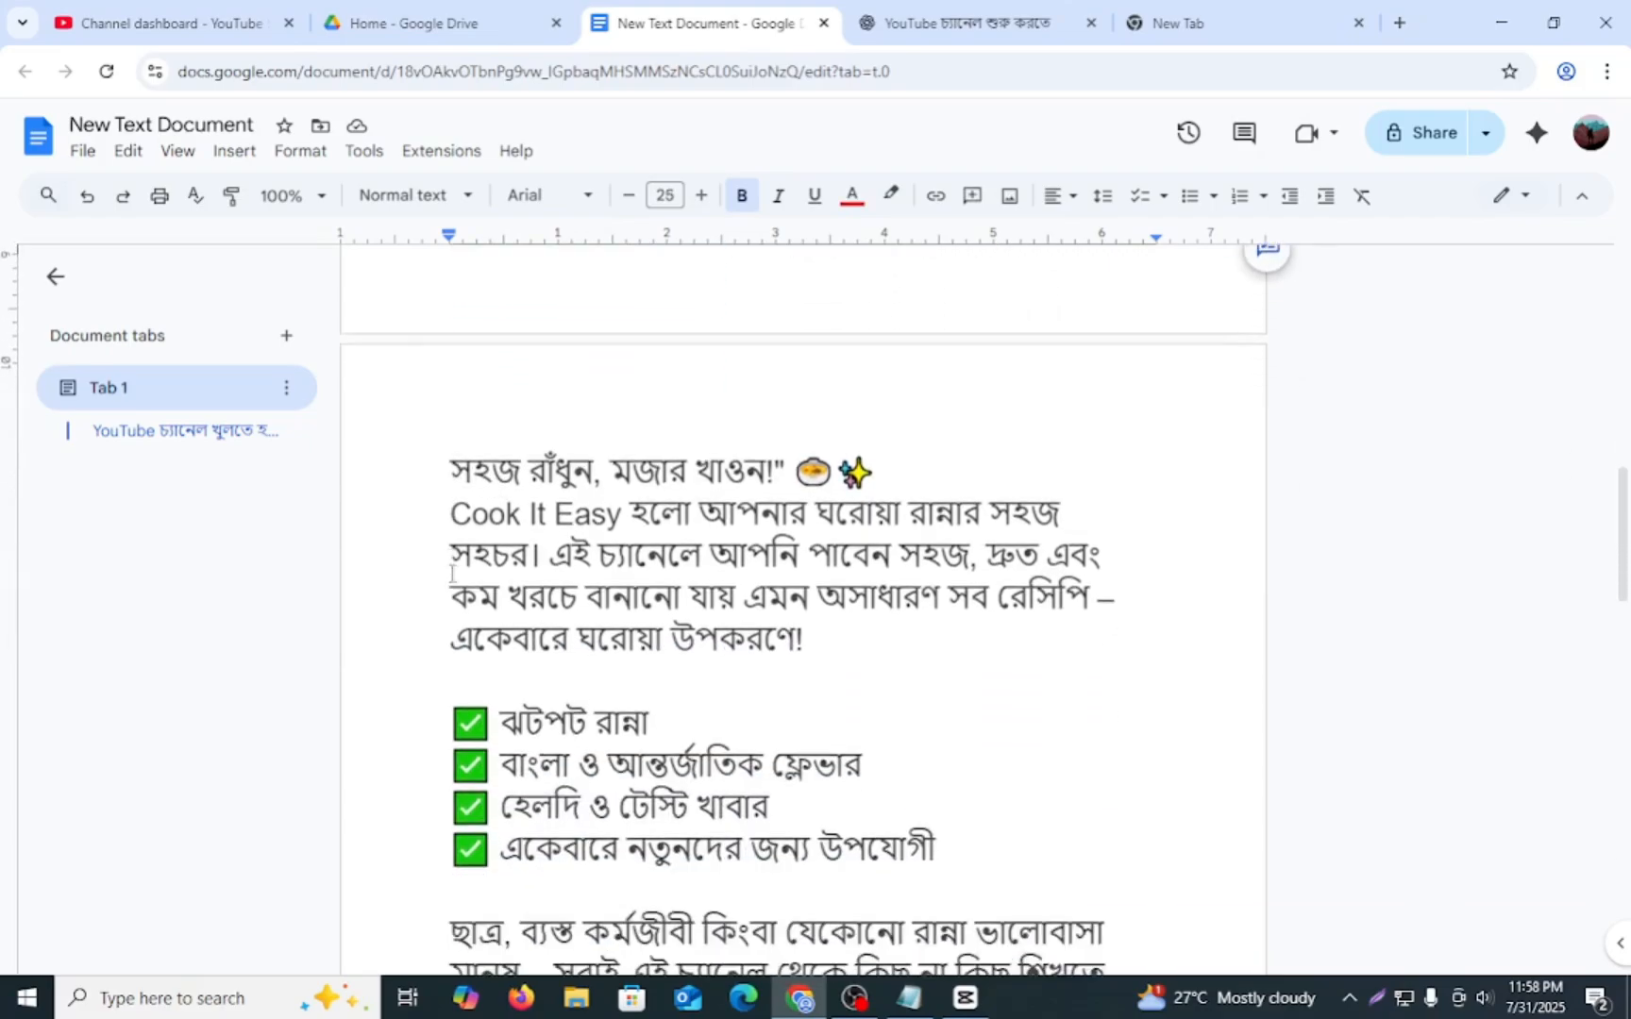
pyautogui.moveTo(450, 351); pyautogui.dragTo(958, 774)
pyautogui.scroll(-3, 1027, 682)
pyautogui.click(934, 678)
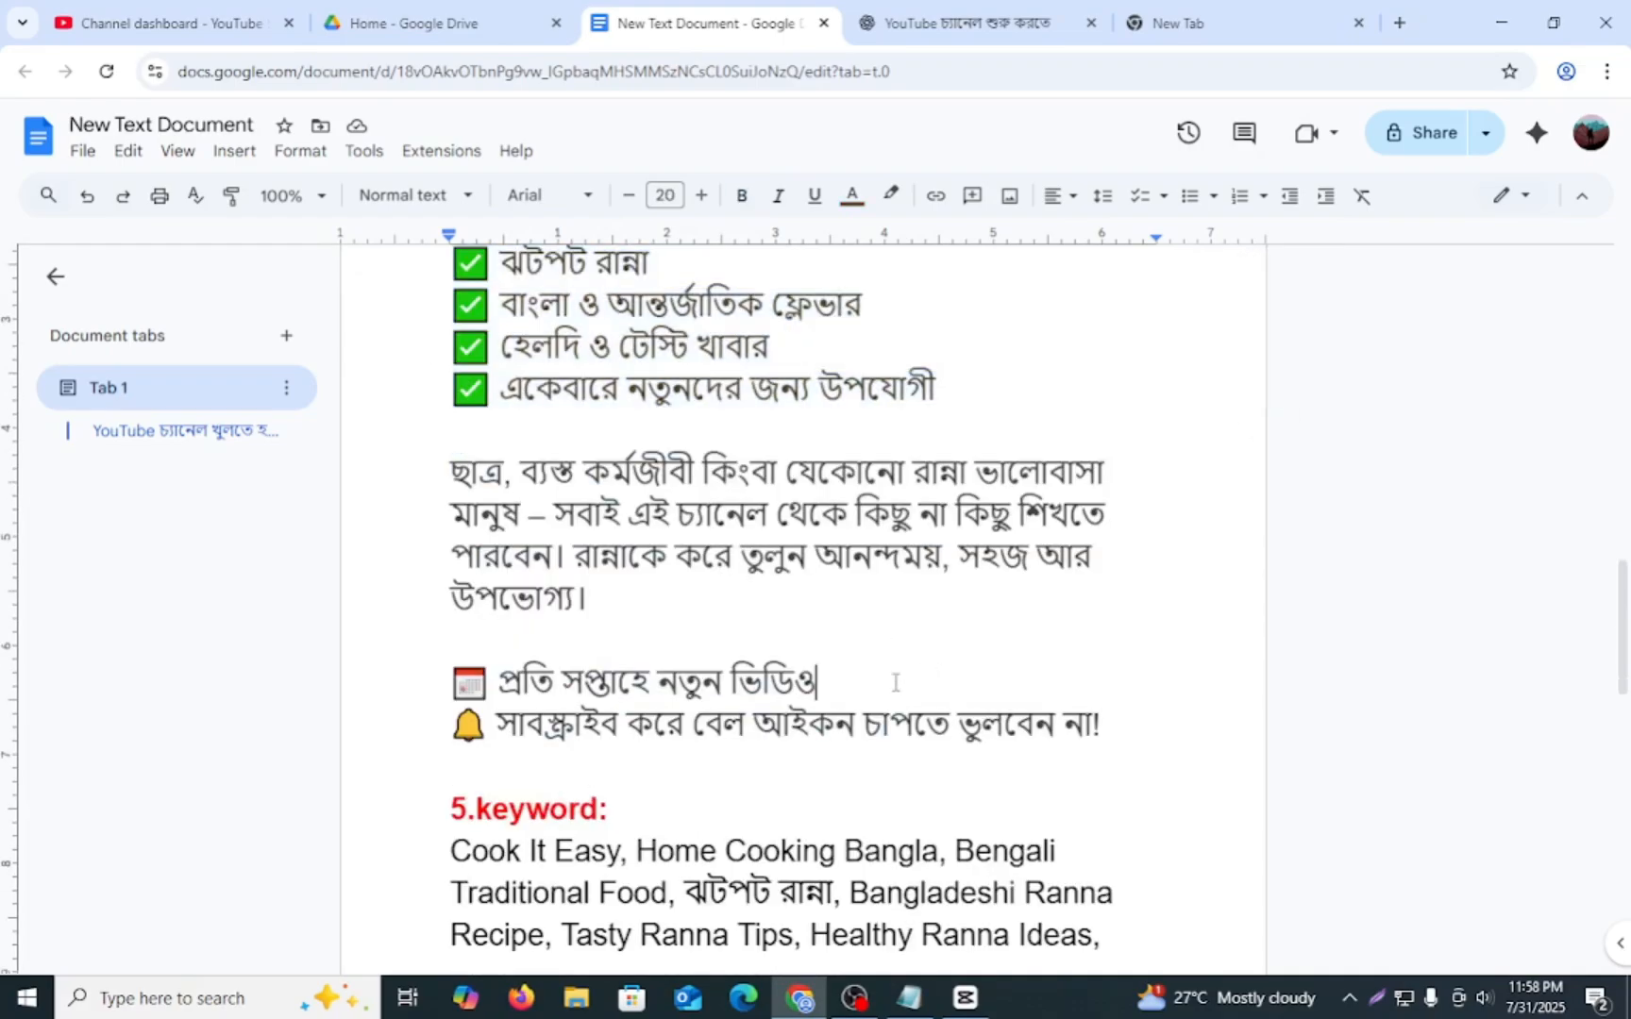
# - Review the "5.keyword" section, highlighting its heading and the cooking keywords across both pages
pyautogui.scroll(-1, 553, 784)
pyautogui.scroll(-1, 552, 783)
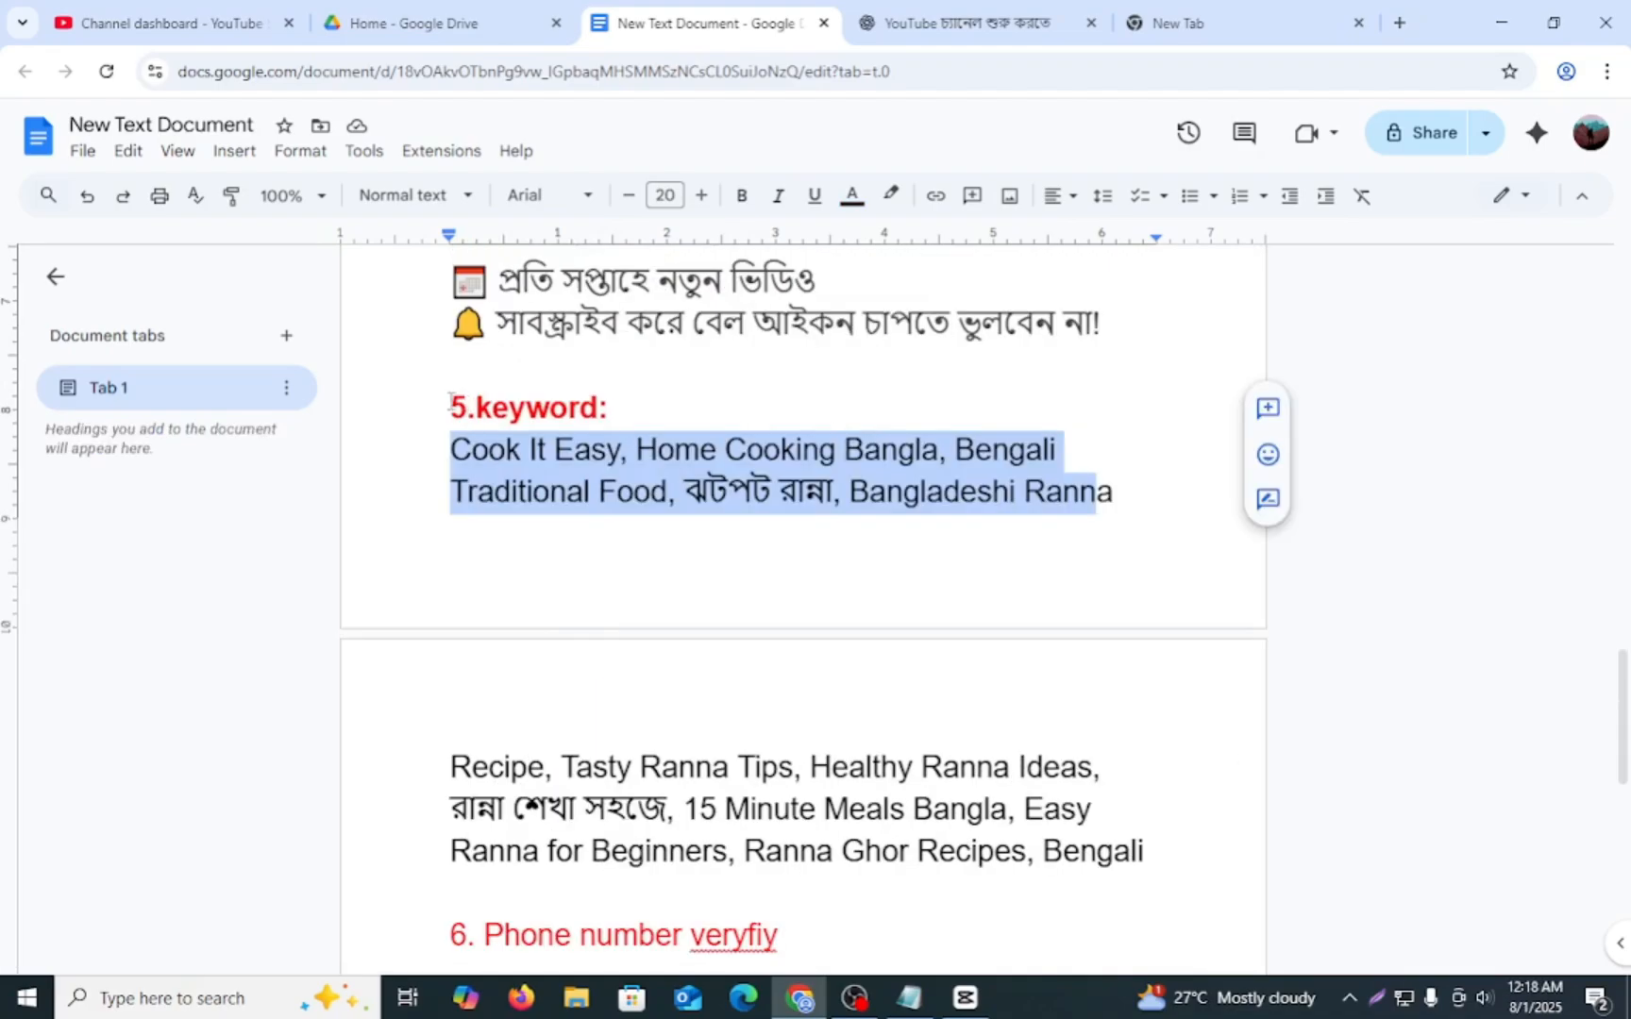
pyautogui.moveTo(450, 401); pyautogui.dragTo(1120, 498)
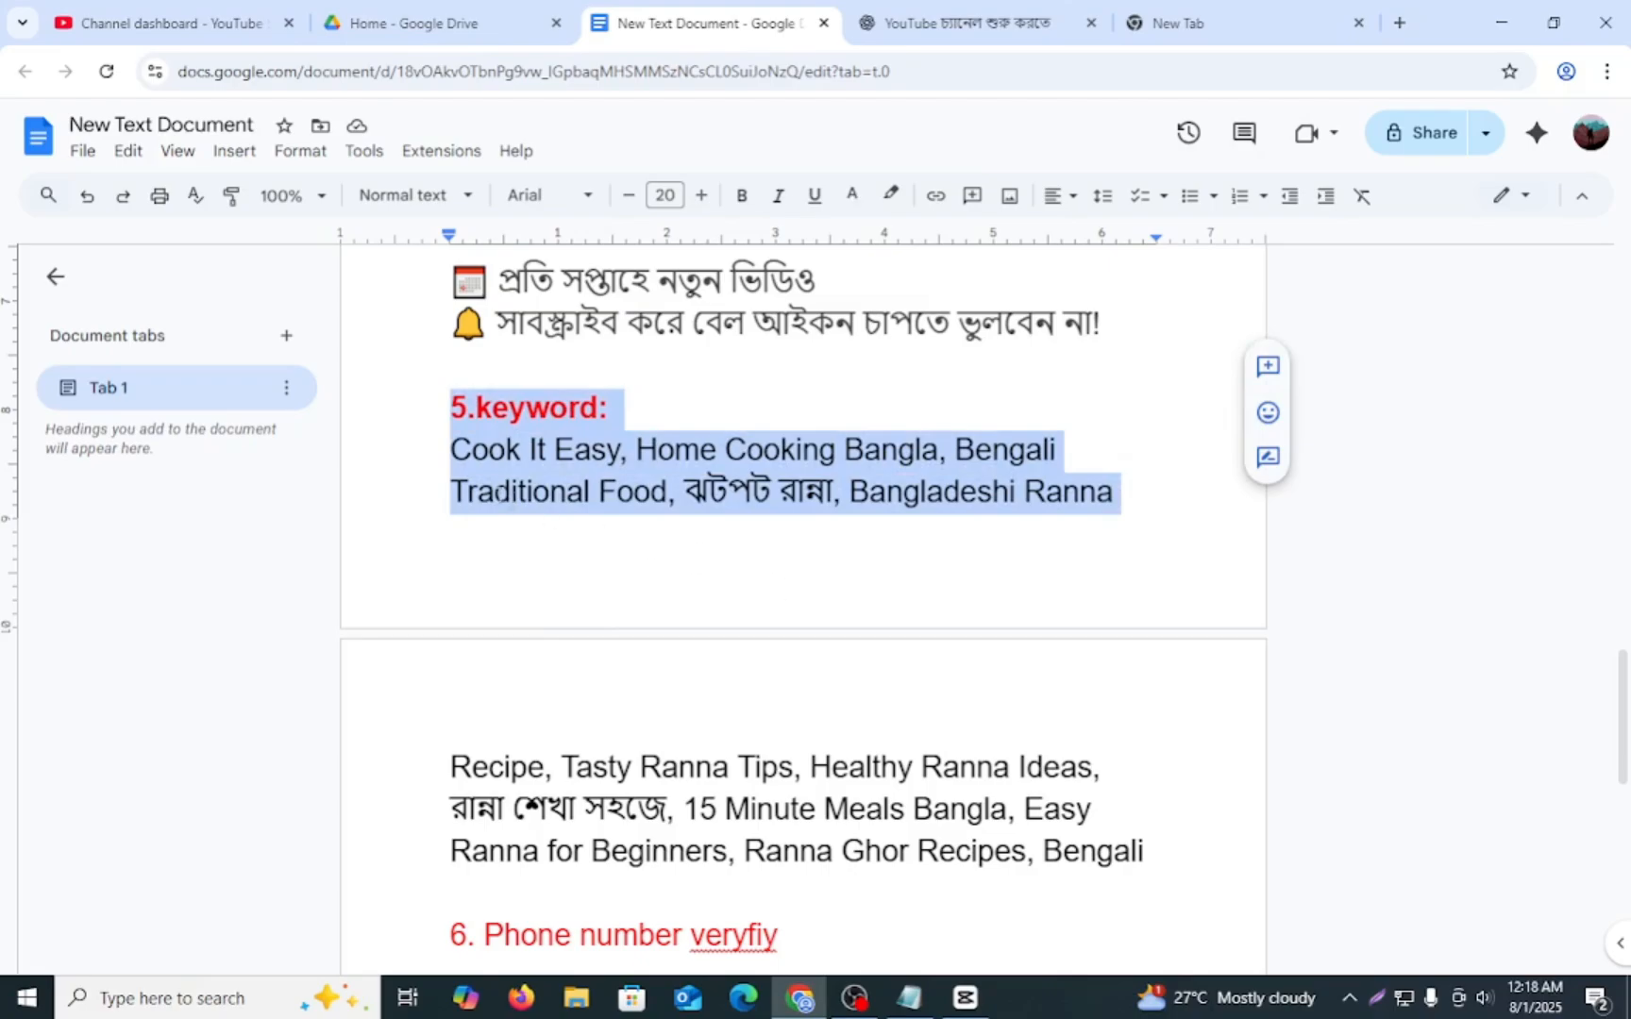
pyautogui.click(454, 464)
pyautogui.moveTo(454, 462); pyautogui.dragTo(1120, 500)
pyautogui.click(856, 587)
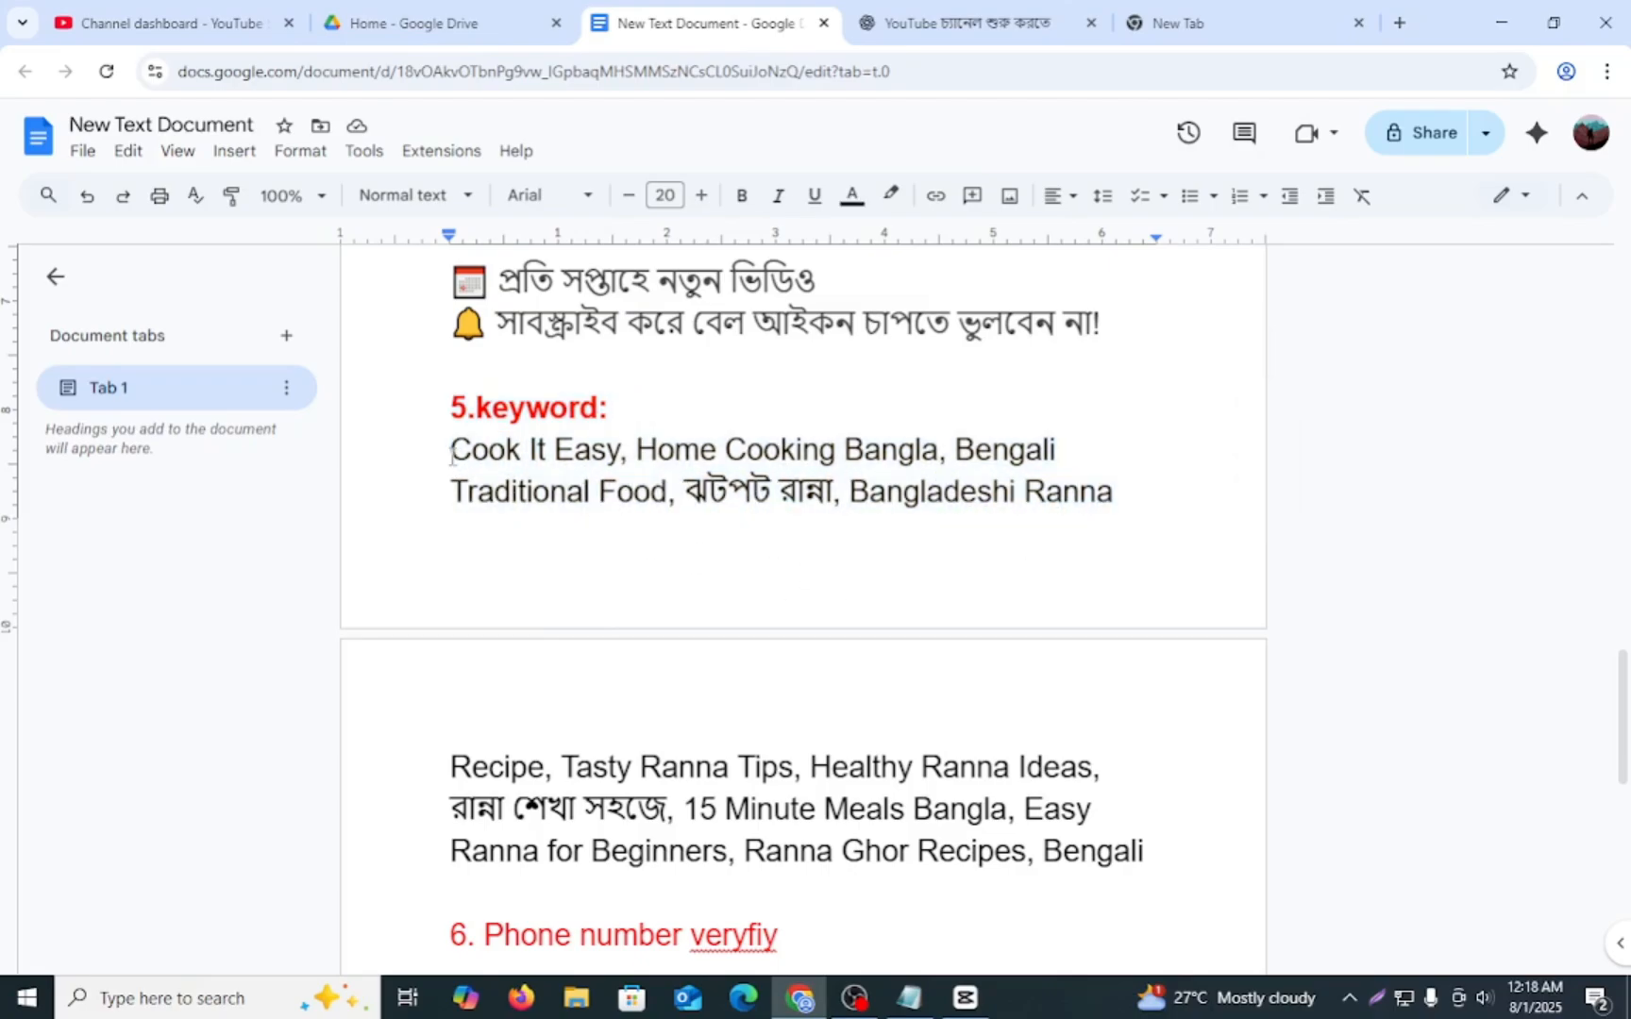
pyautogui.moveTo(451, 451); pyautogui.dragTo(847, 455)
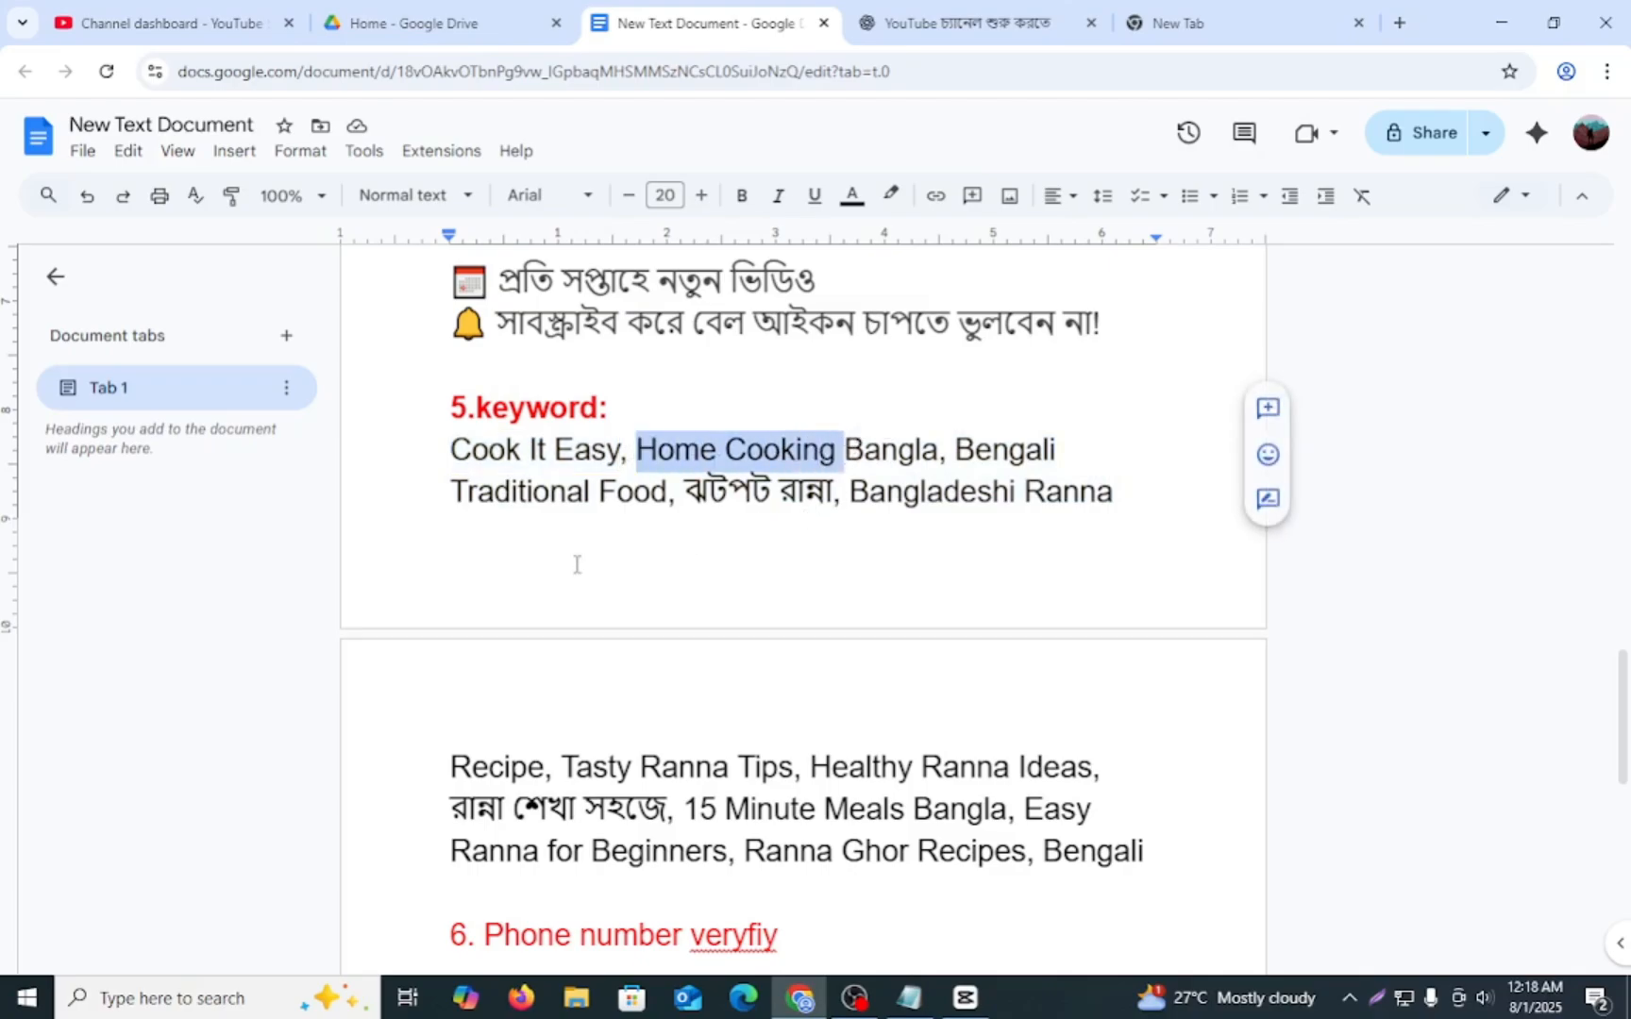
pyautogui.scroll(-1, 536, 615)
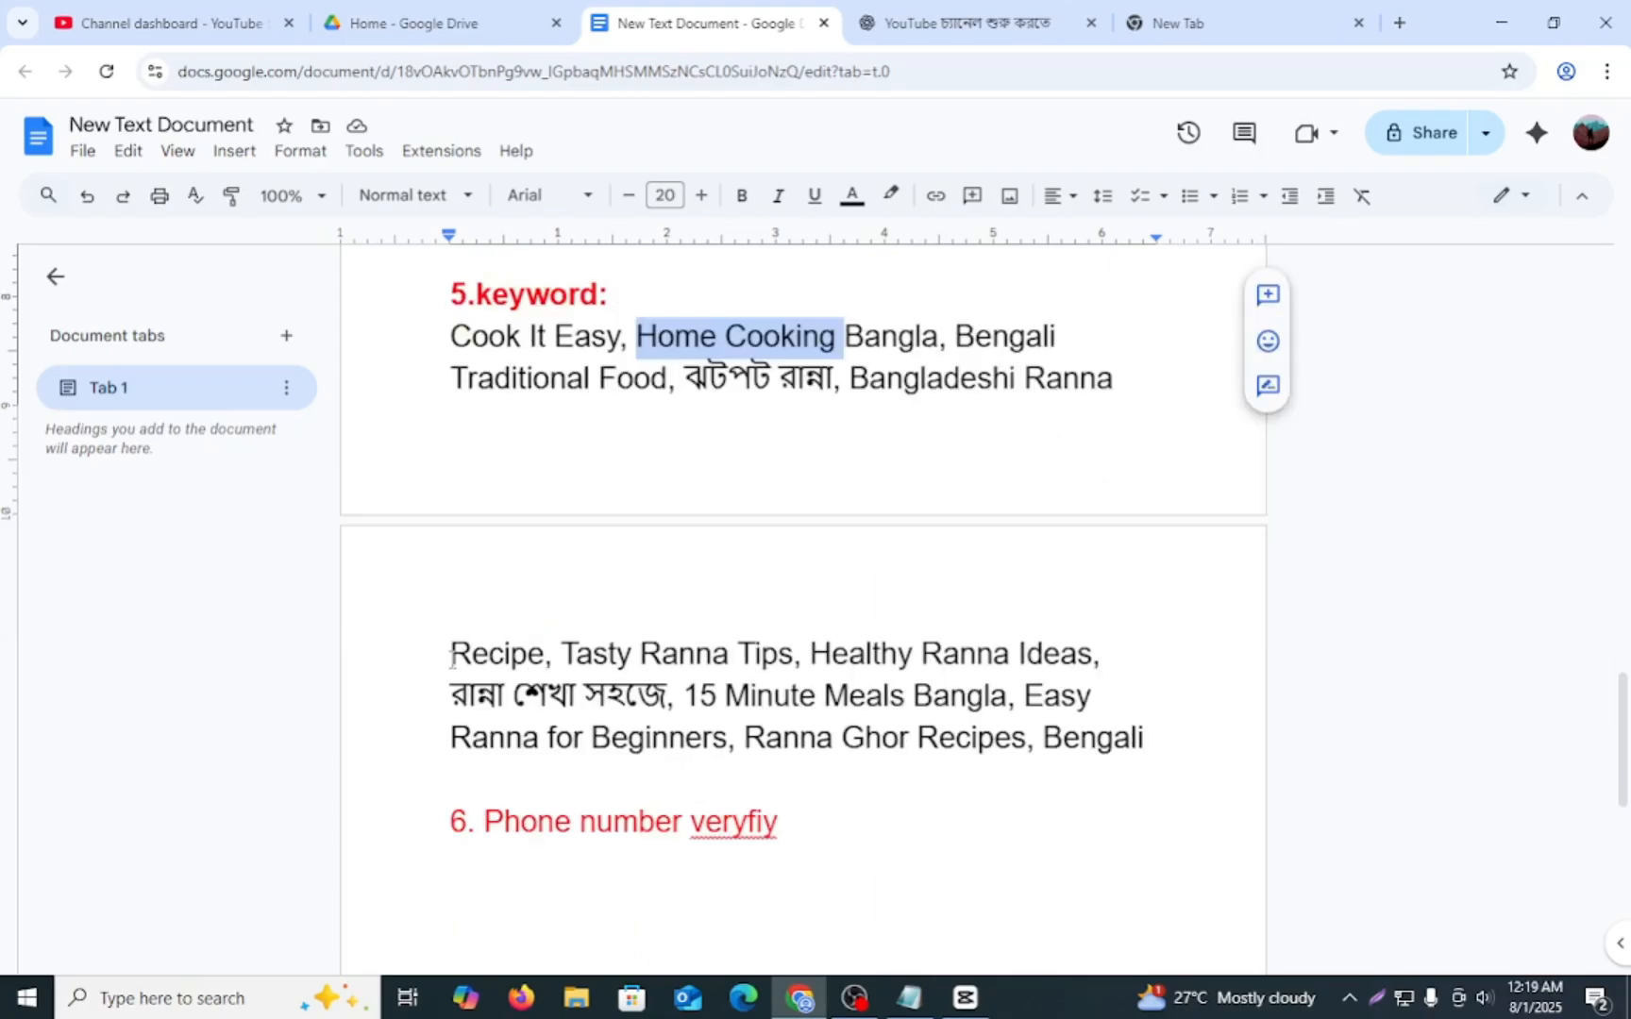
pyautogui.moveTo(451, 653); pyautogui.dragTo(1143, 741)
pyautogui.scroll(1, 832, 676)
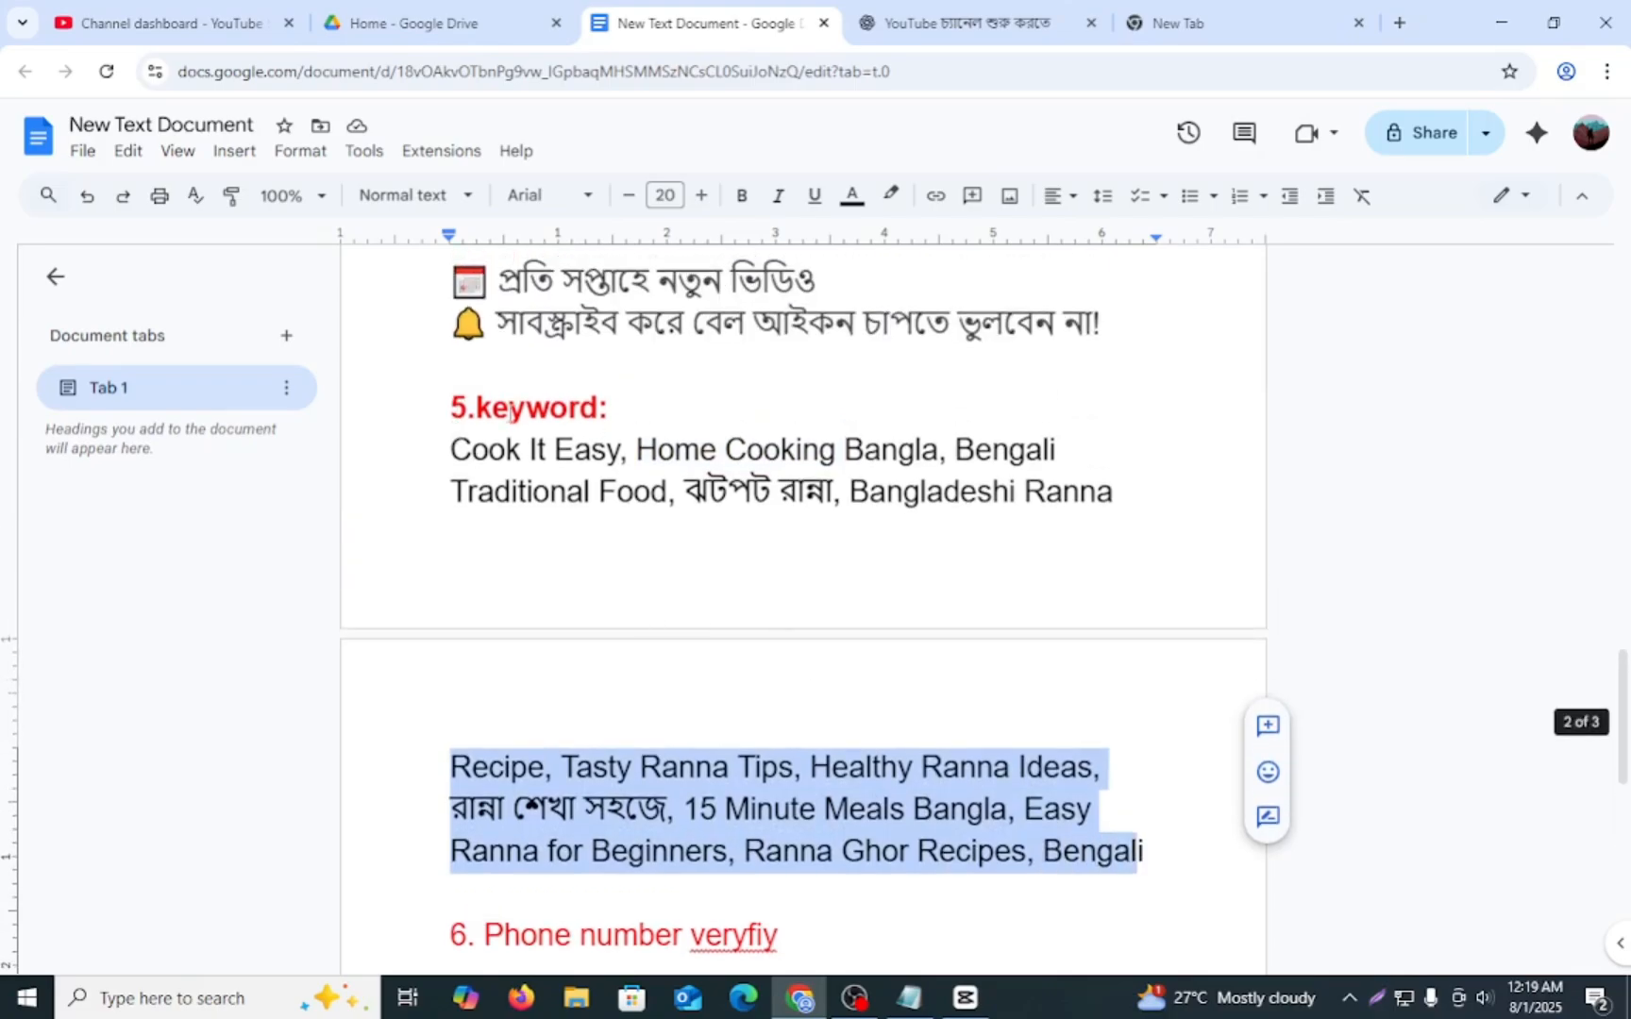
pyautogui.moveTo(451, 407); pyautogui.dragTo(1103, 553)
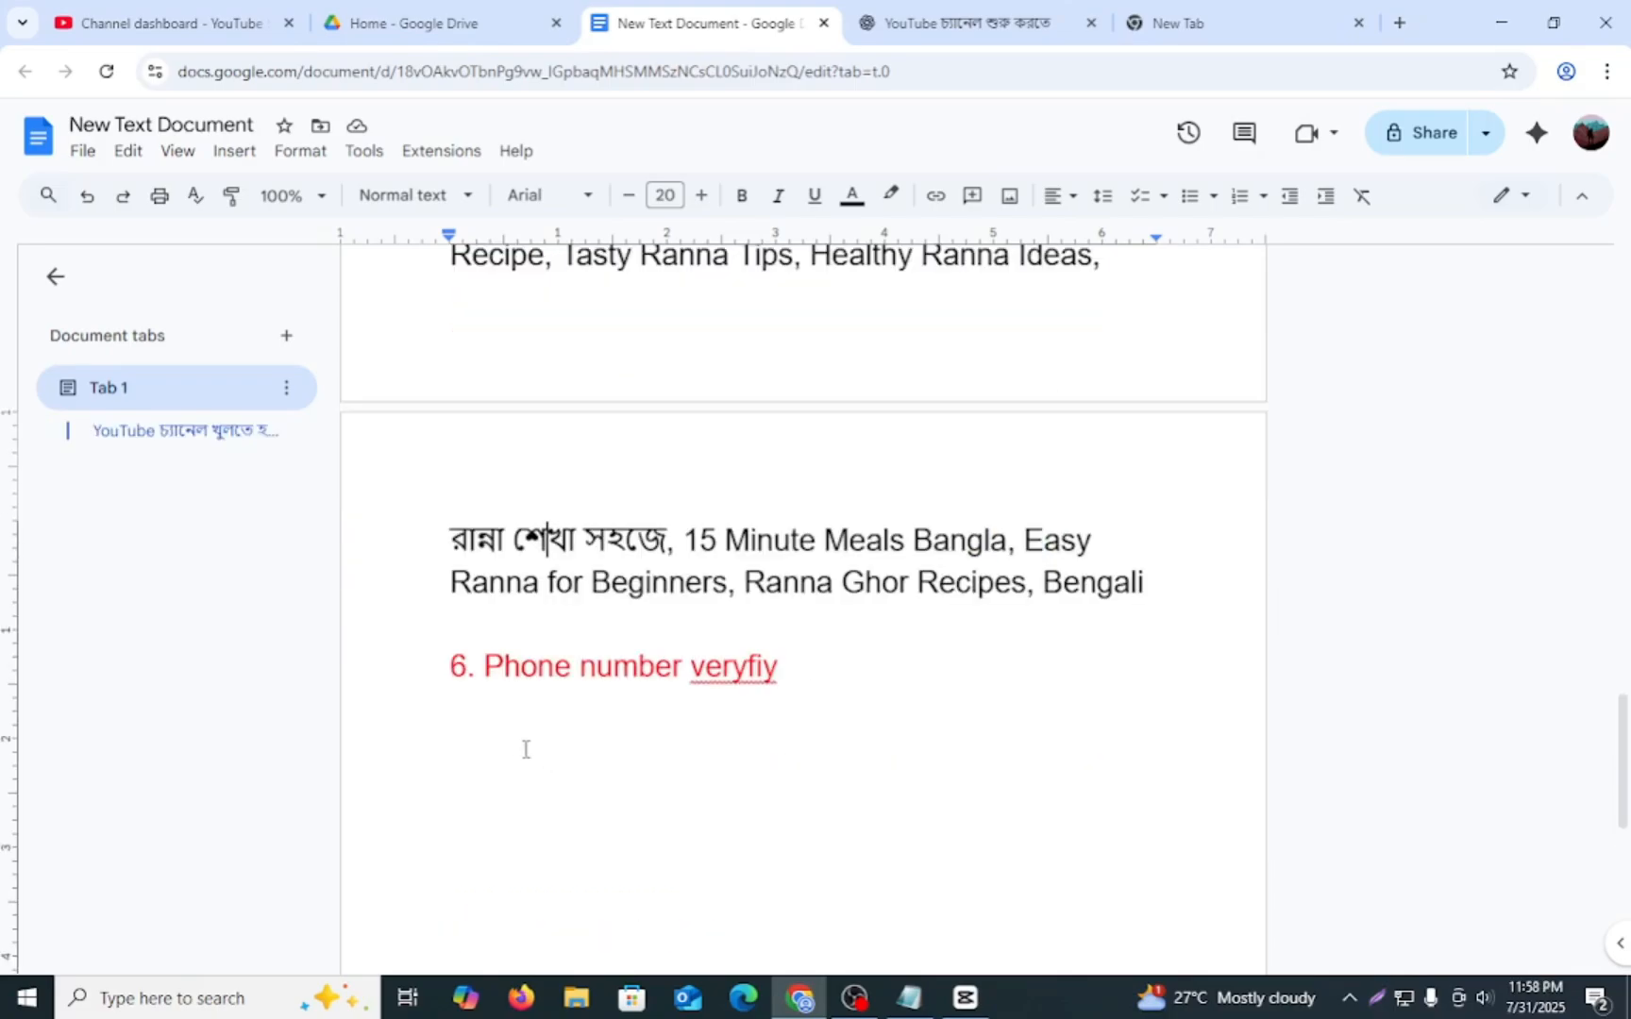
# - Review the "6. Phone number veryfiy" item by highlighting it and check the rest of the last page
pyautogui.moveTo(446, 664); pyautogui.dragTo(804, 711)
pyautogui.click(667, 753)
pyautogui.click(453, 666)
pyautogui.moveTo(453, 665); pyautogui.dragTo(794, 668)
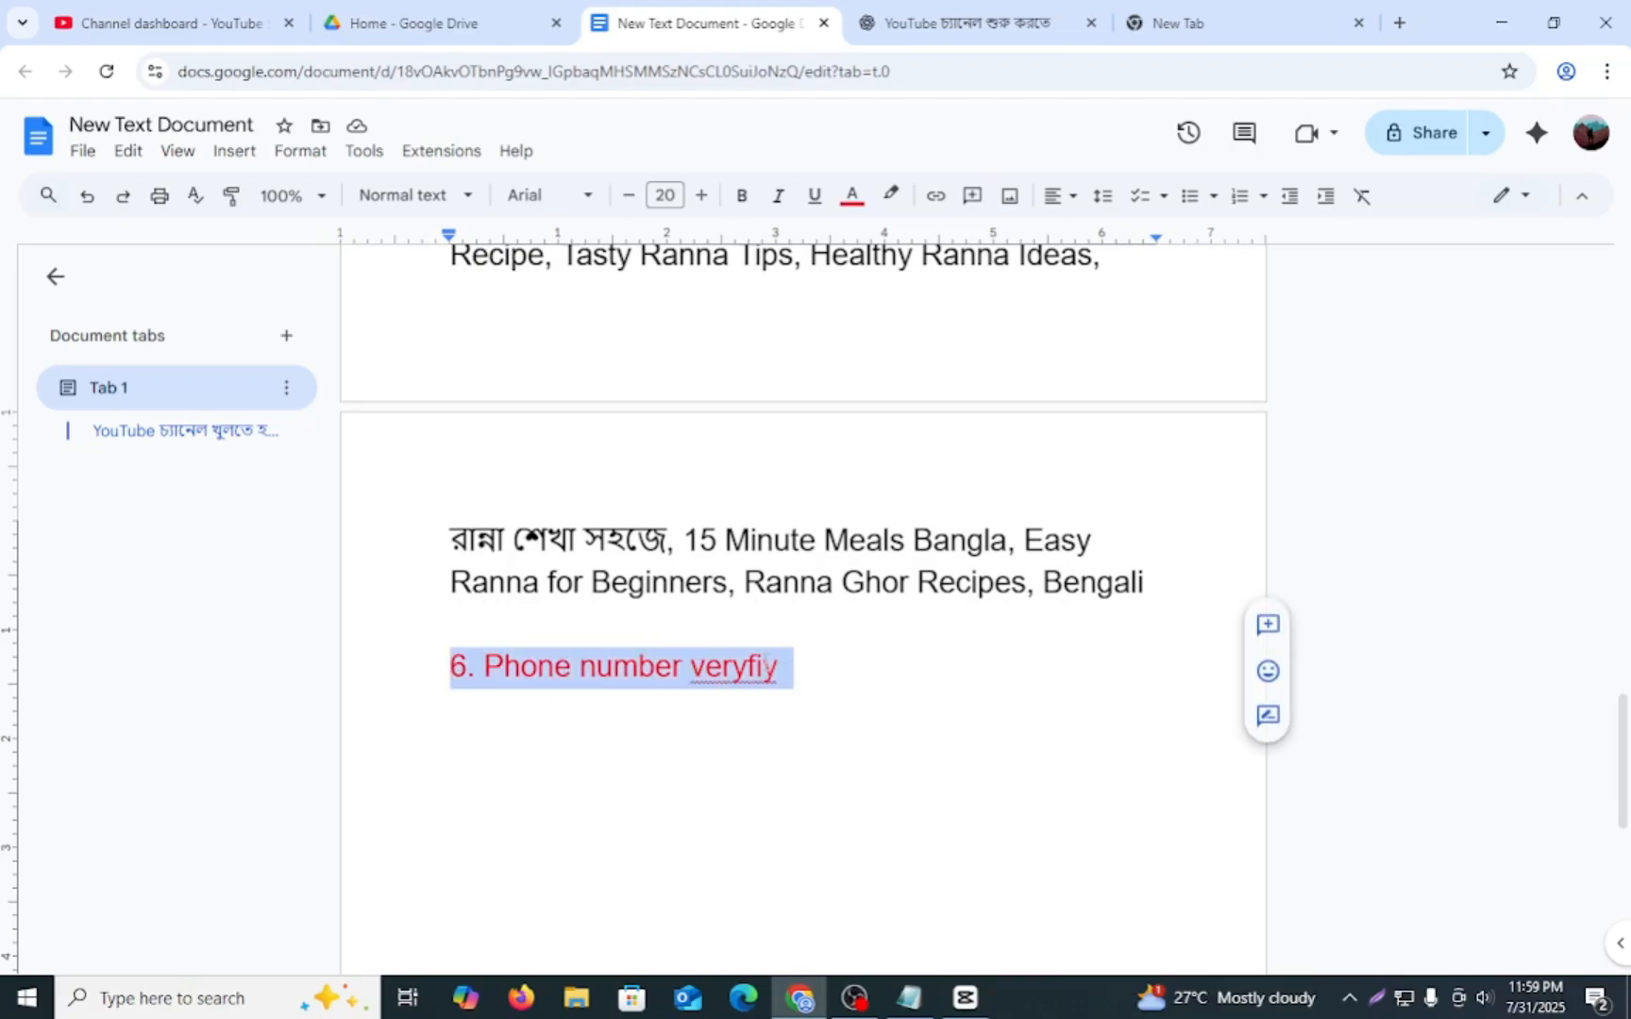
pyautogui.scroll(7, 767, 665)
pyautogui.scroll(-9, 766, 665)
pyautogui.scroll(-5, 764, 670)
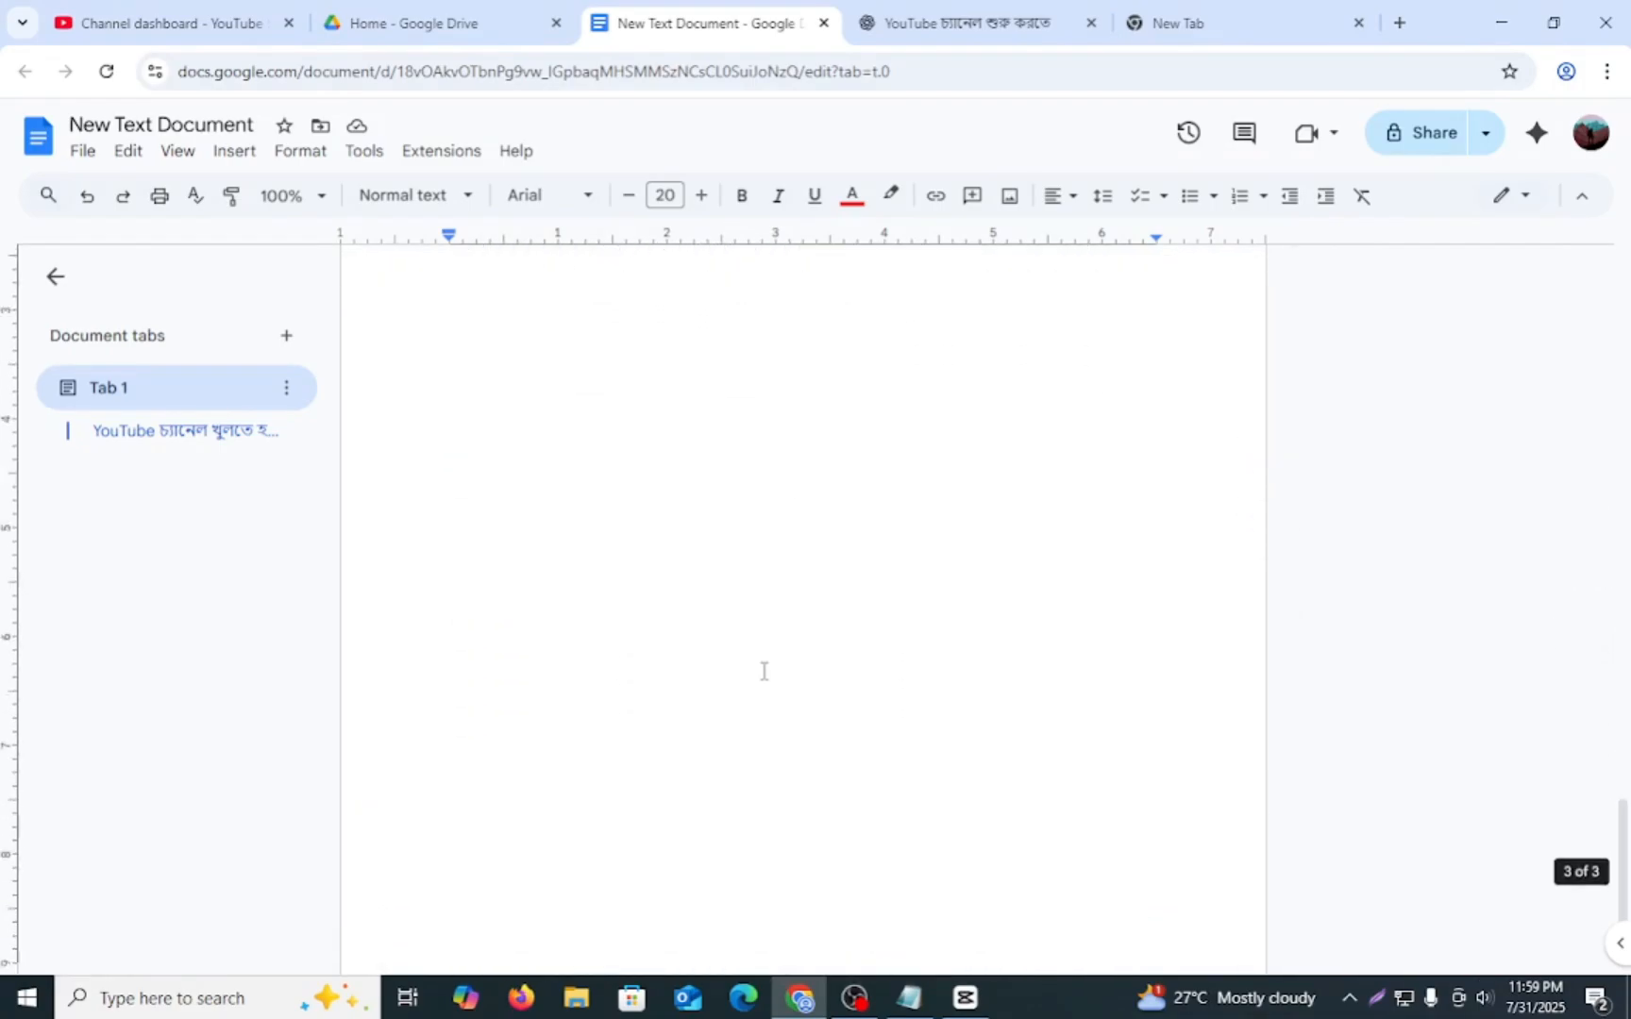
pyautogui.scroll(4, 689, 651)
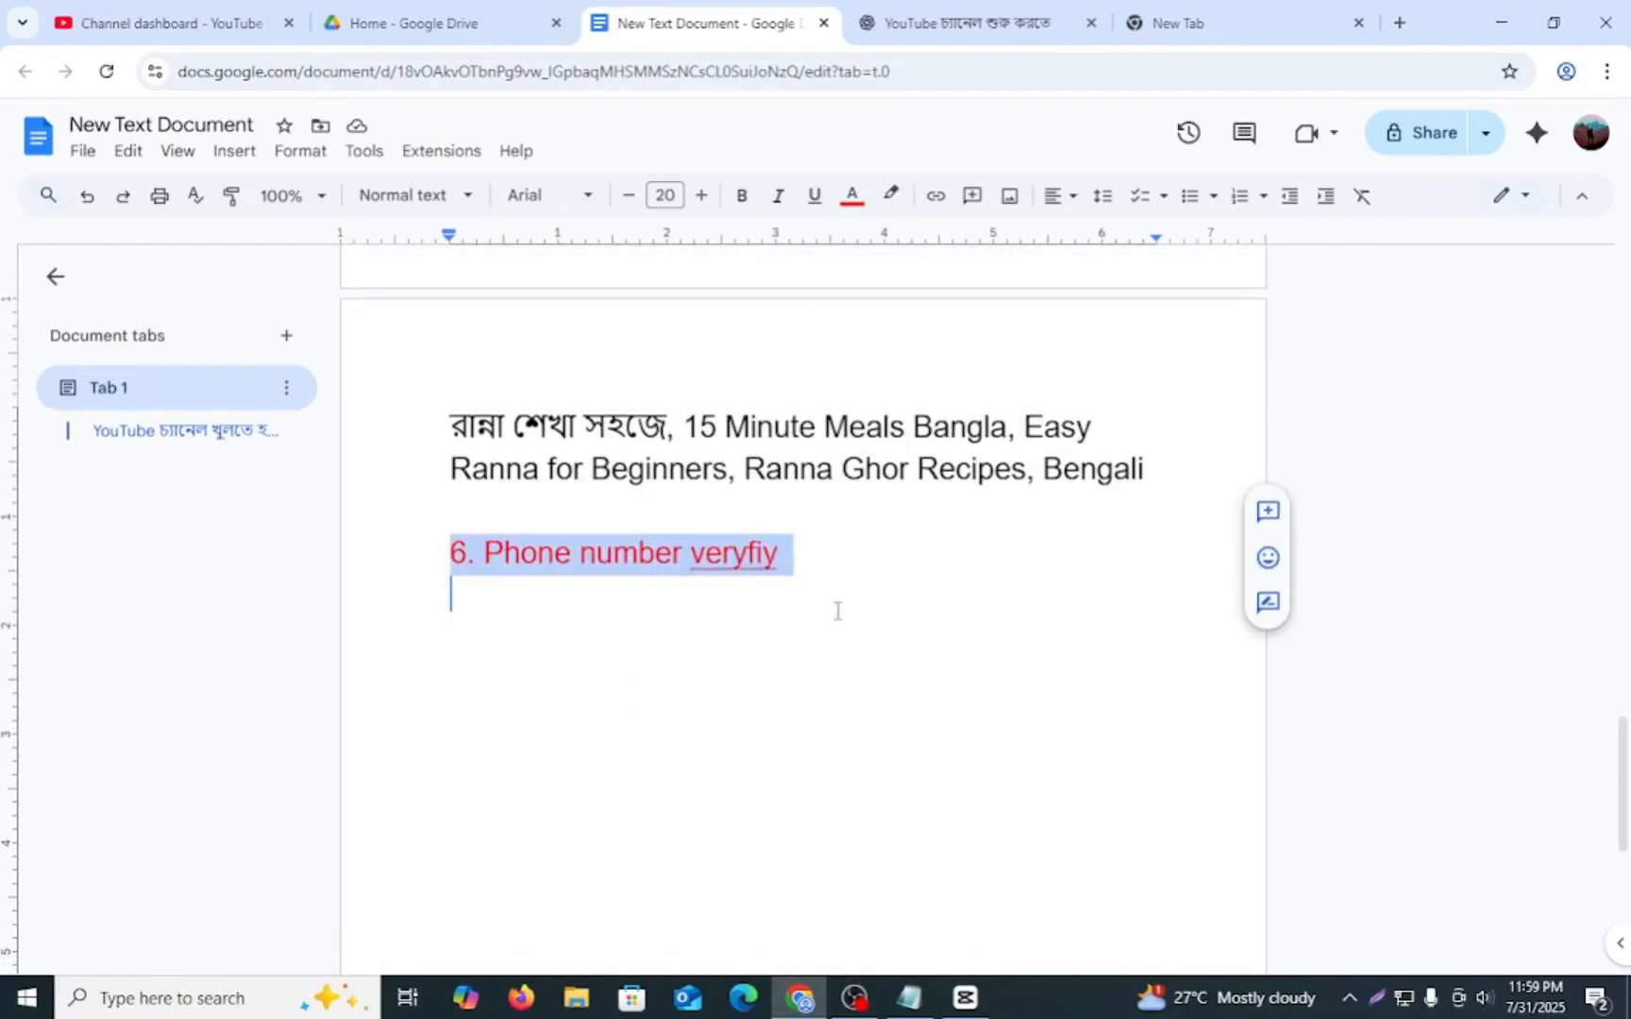
pyautogui.moveTo(817, 560); pyautogui.dragTo(440, 537)
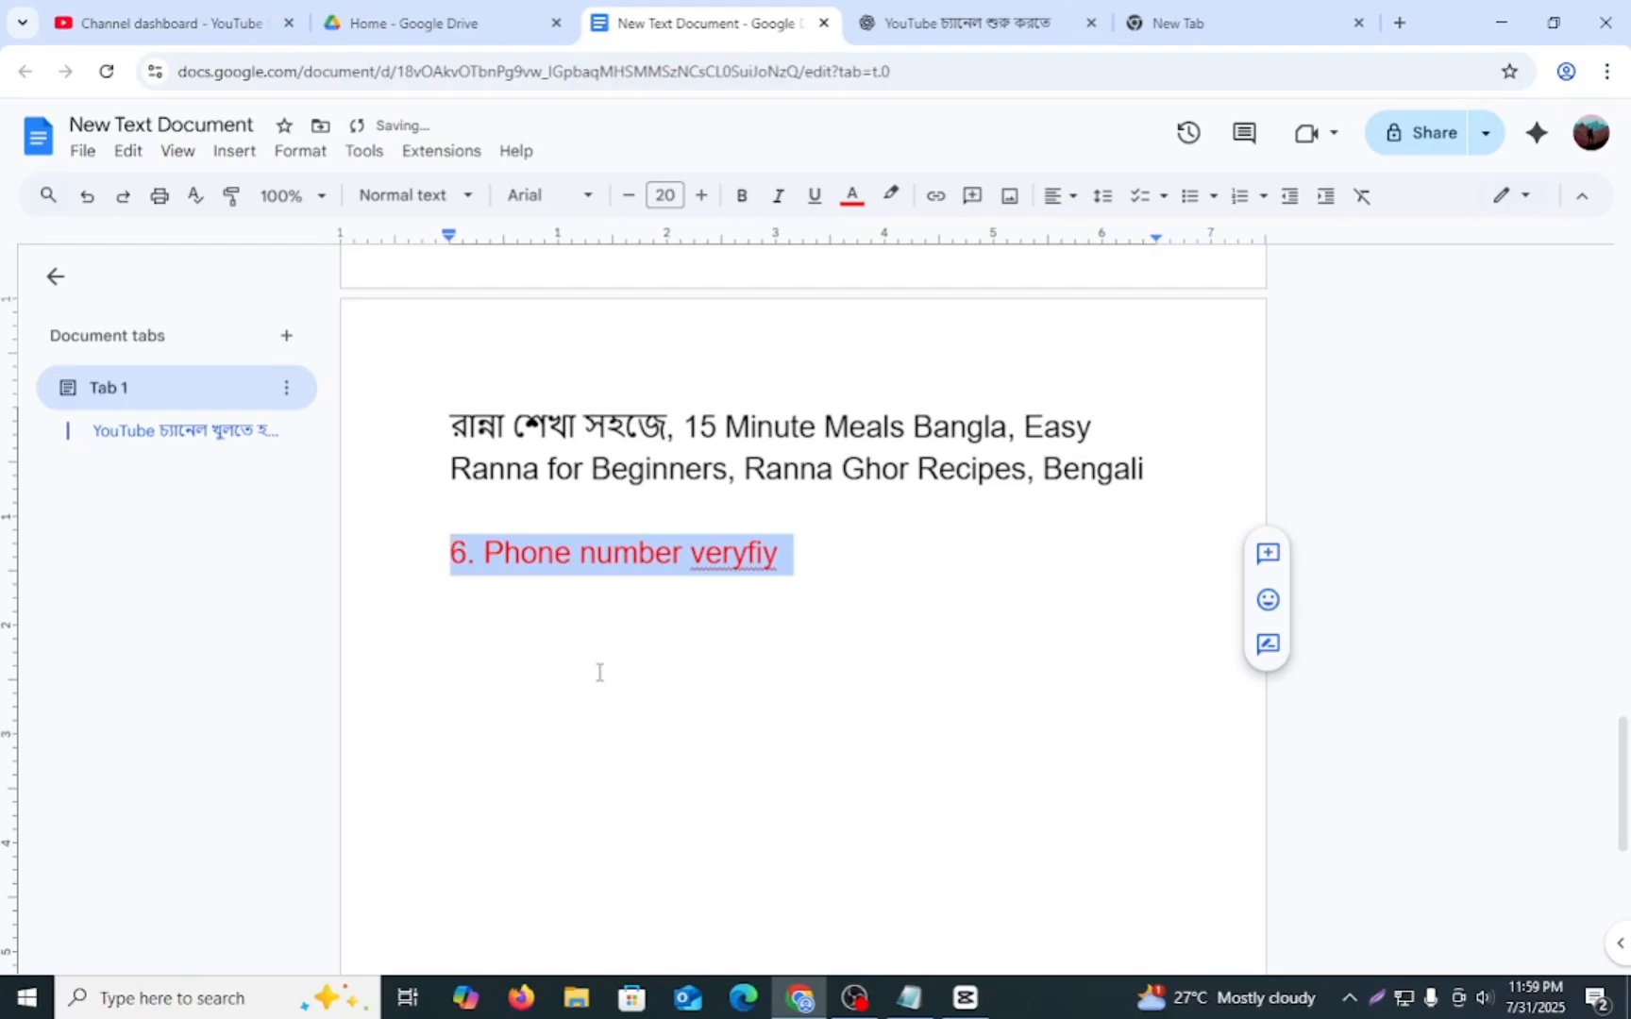
# - Go through the whole checklist again from the title to the phone verification item, highlighting its sections
pyautogui.scroll(7, 604, 672)
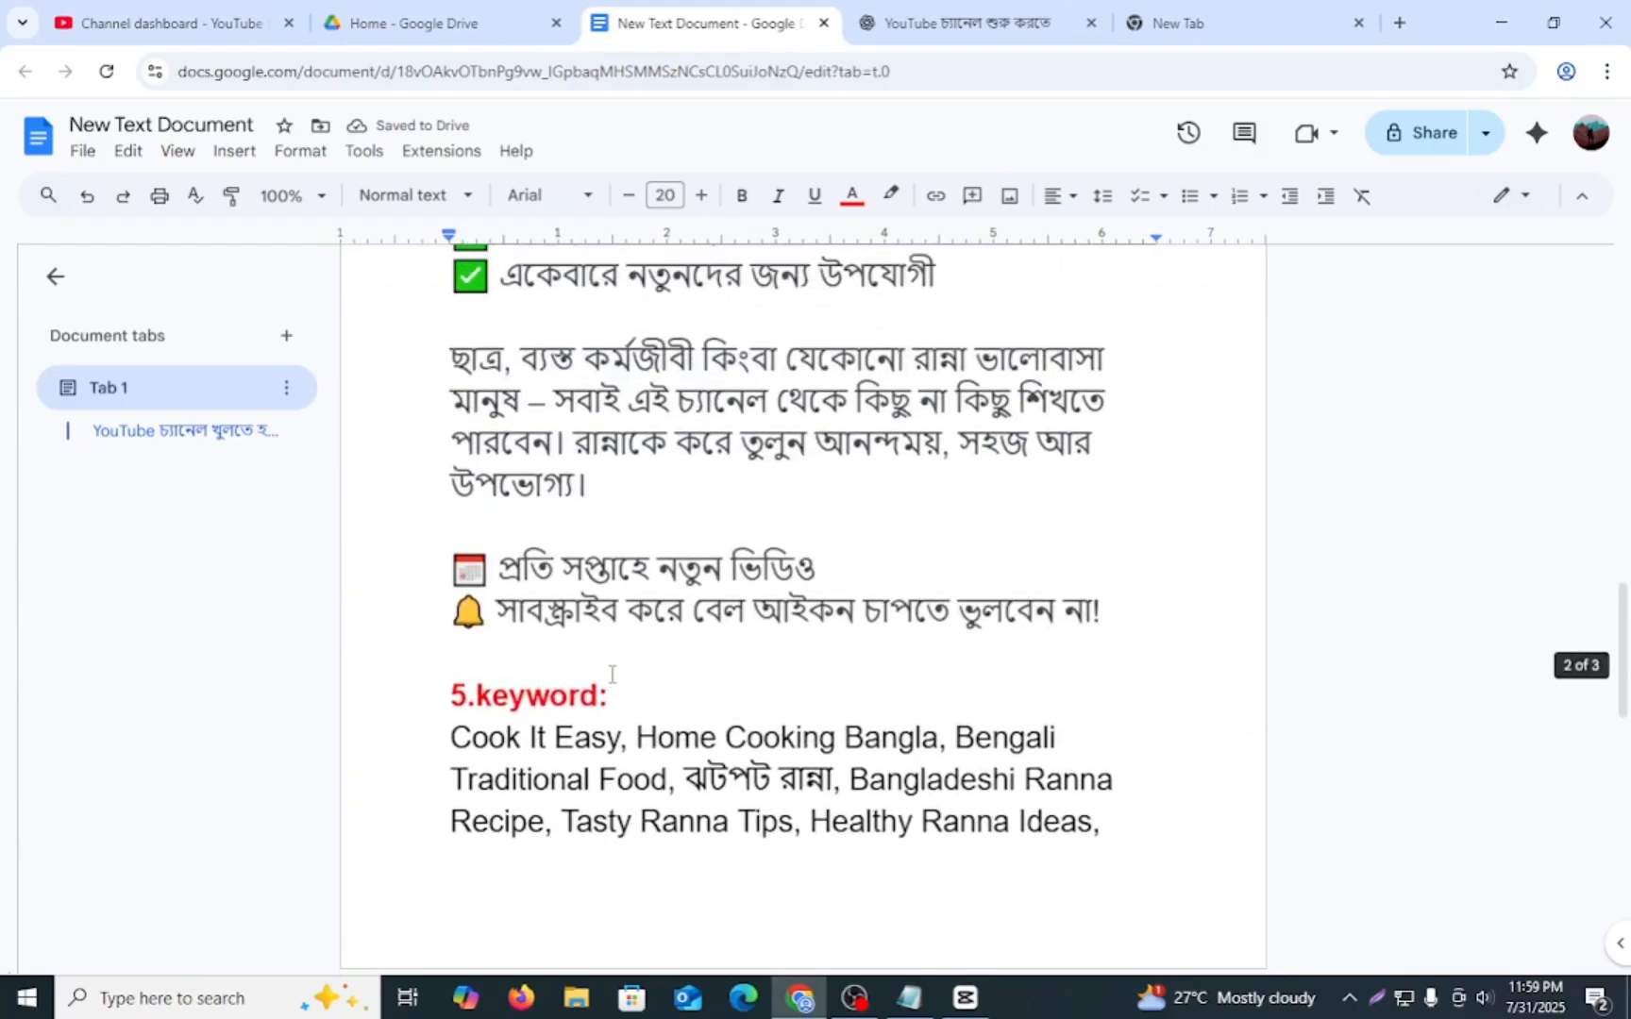
pyautogui.scroll(18, 611, 673)
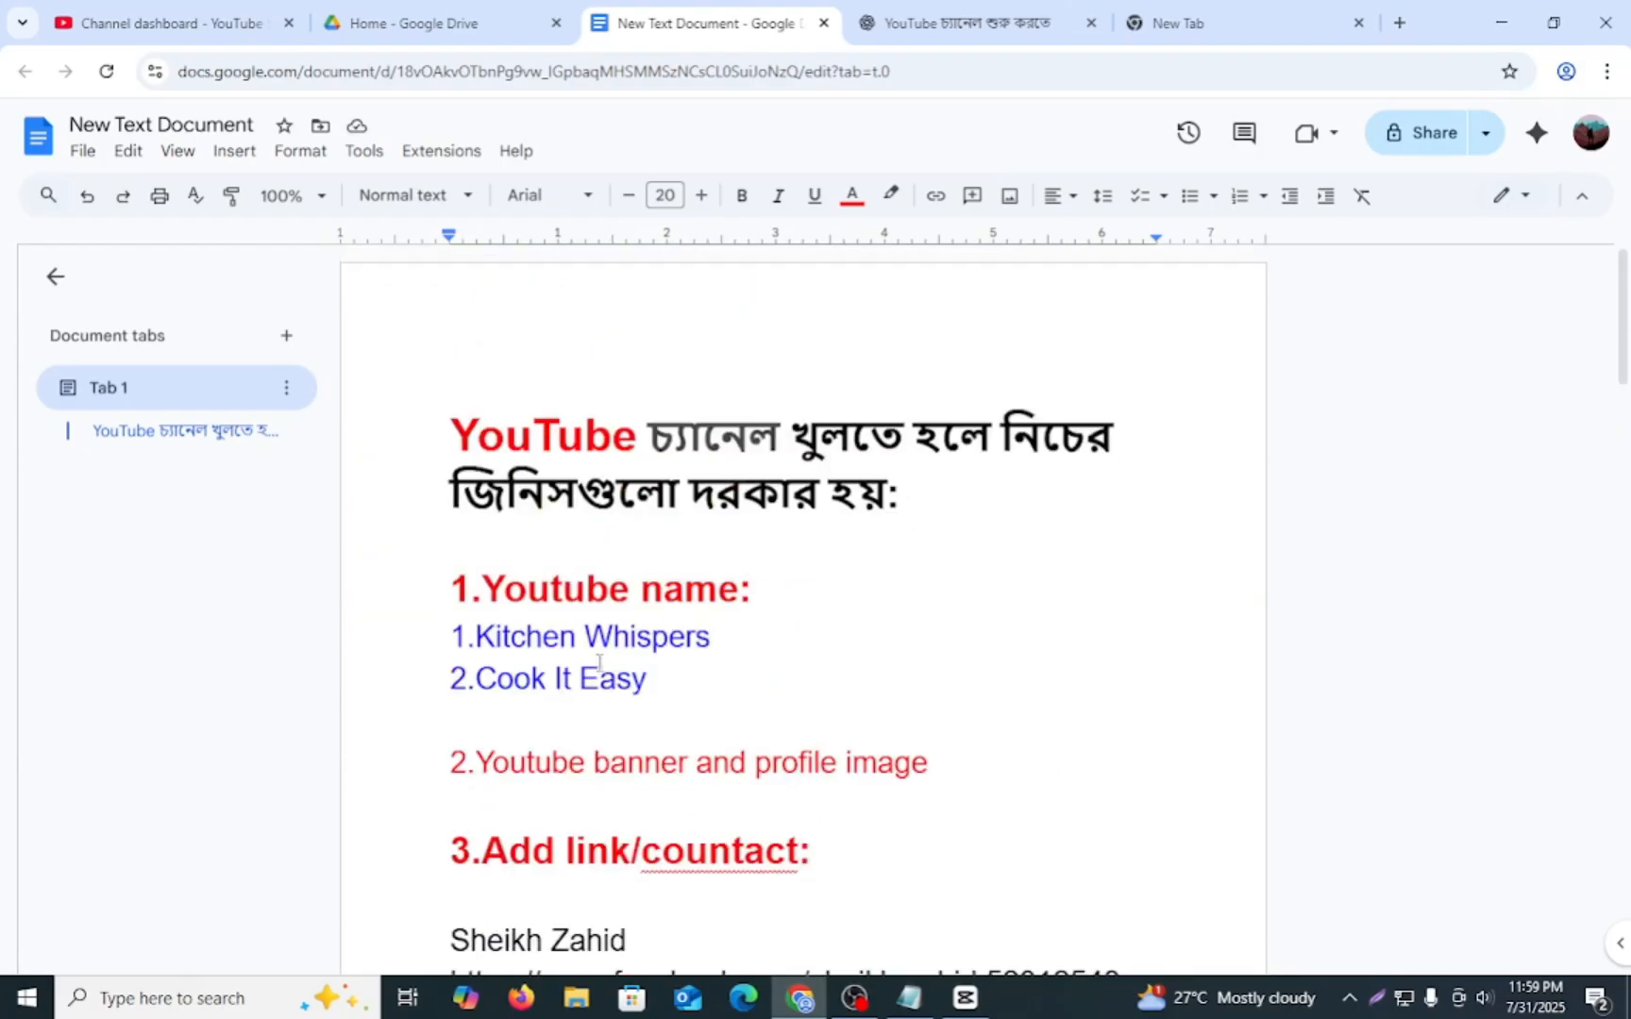
pyautogui.moveTo(463, 429); pyautogui.dragTo(1000, 672)
pyautogui.hotkey('ctrl', 'c')
pyautogui.scroll(-3, 986, 679)
pyautogui.scroll(3, 986, 680)
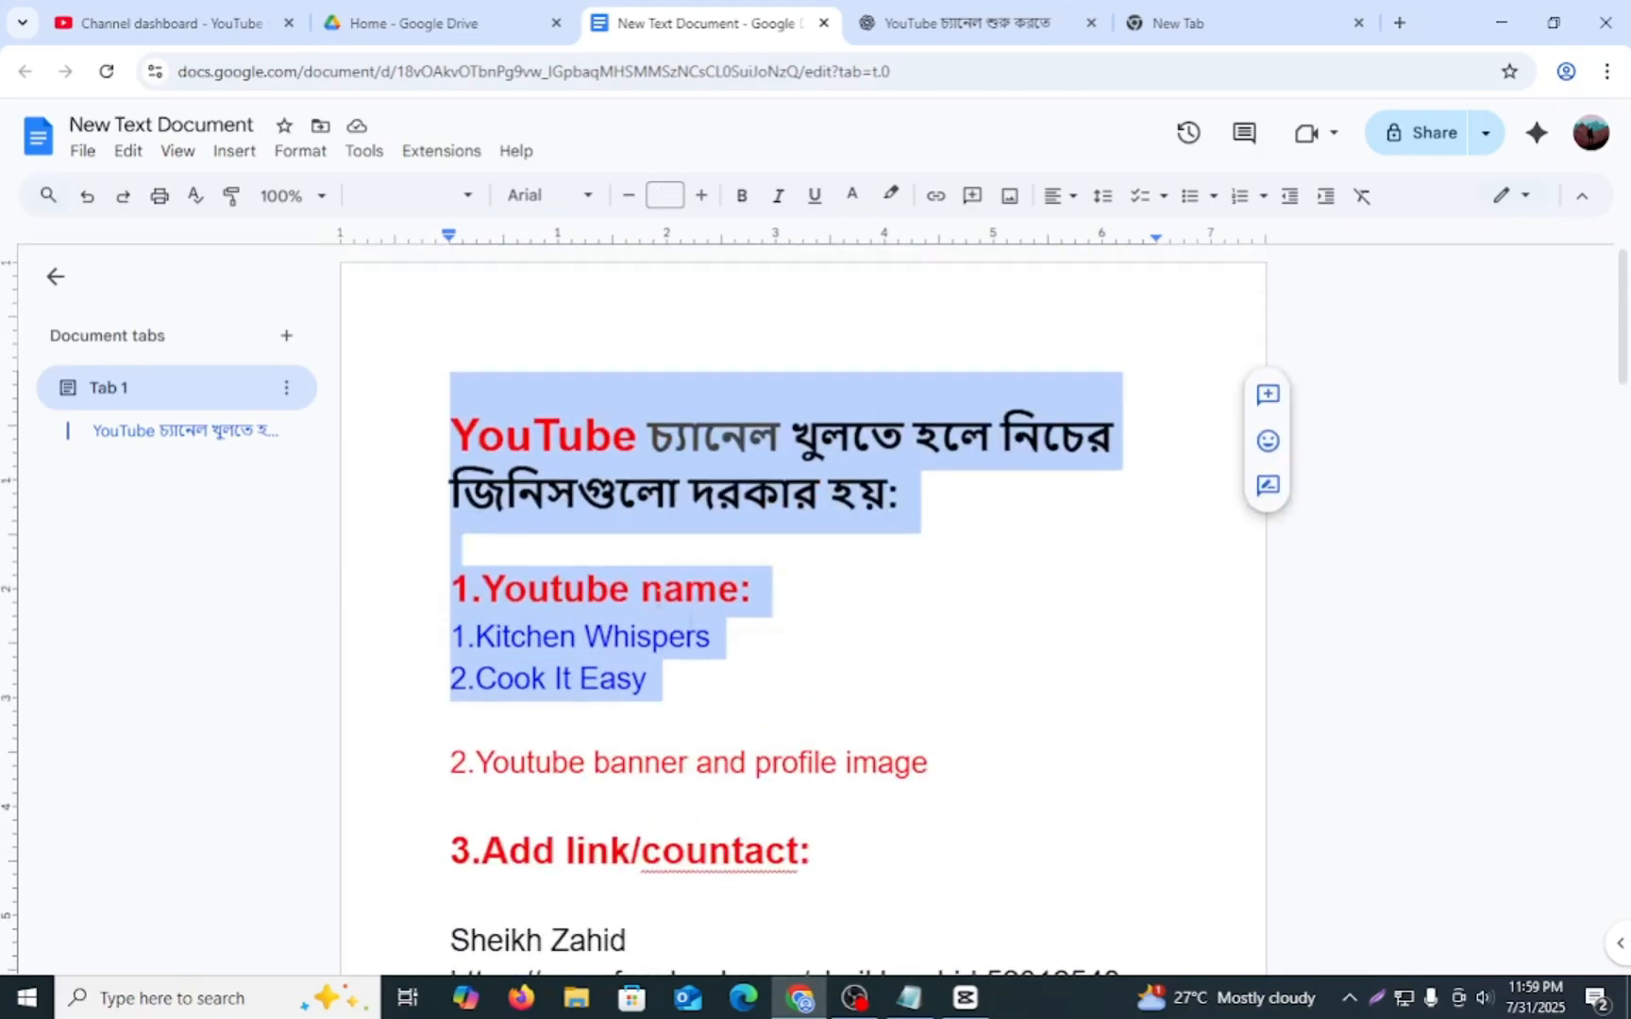
pyautogui.click(896, 752)
pyautogui.scroll(-6, 893, 760)
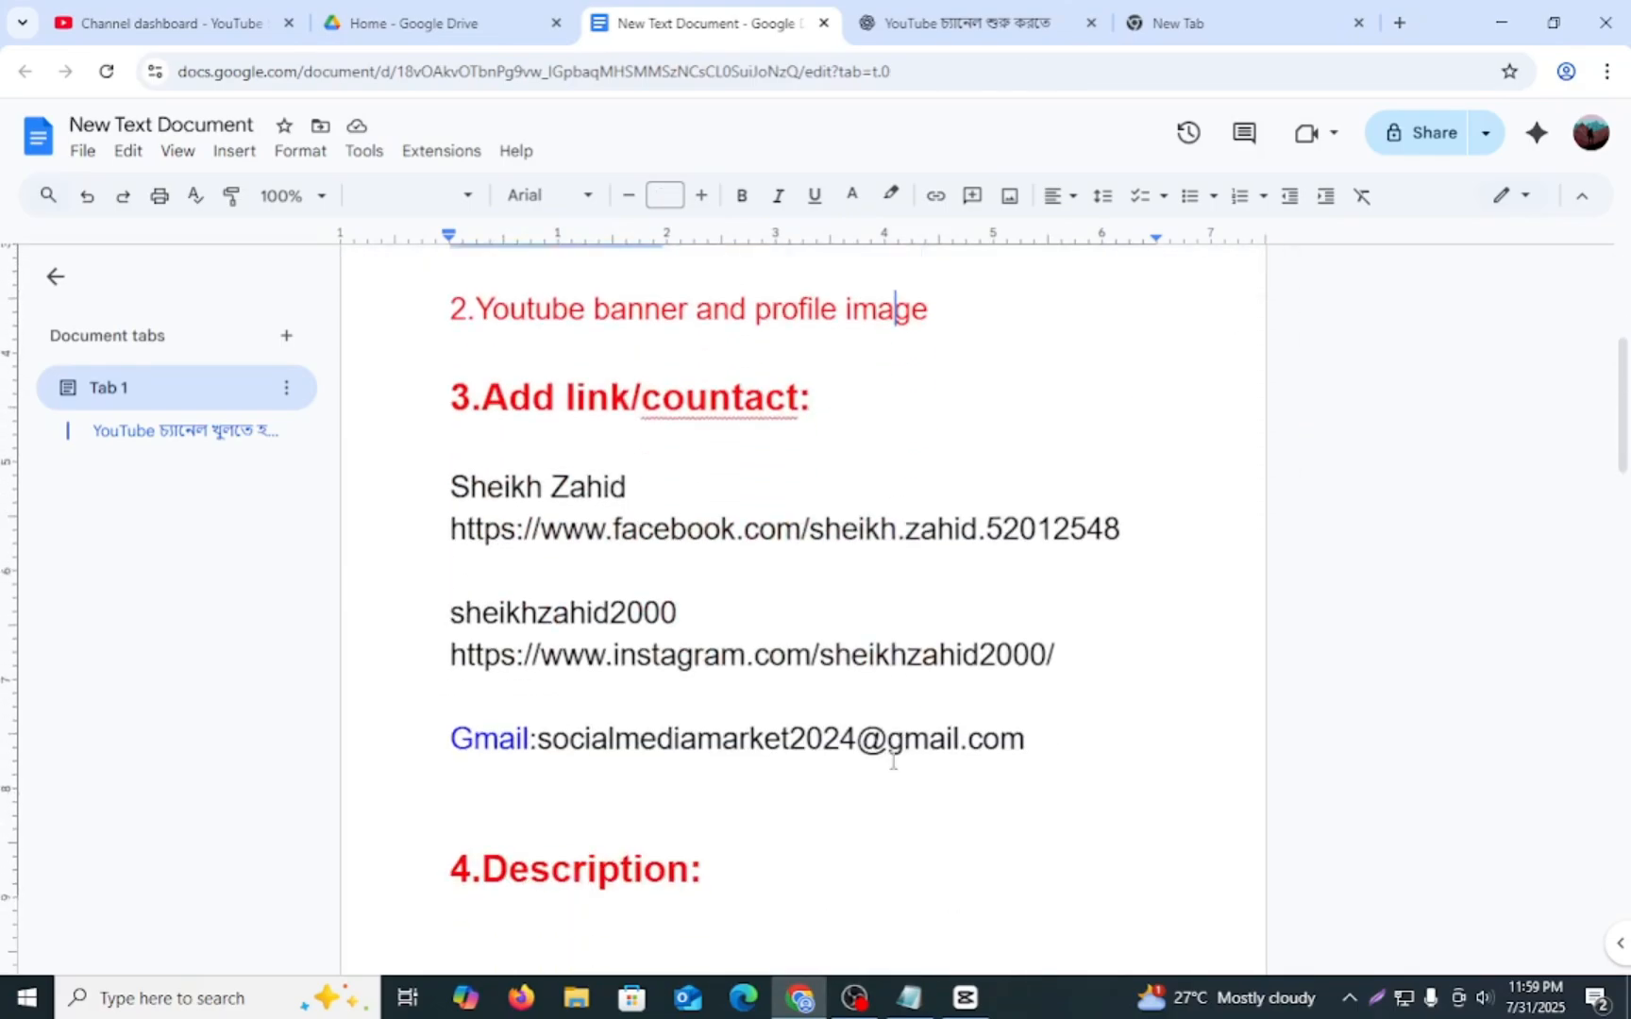
pyautogui.hotkey('ctrl', 'v')
pyautogui.moveTo(465, 446); pyautogui.dragTo(1048, 758)
pyautogui.scroll(-13, 863, 776)
pyautogui.scroll(-12, 884, 775)
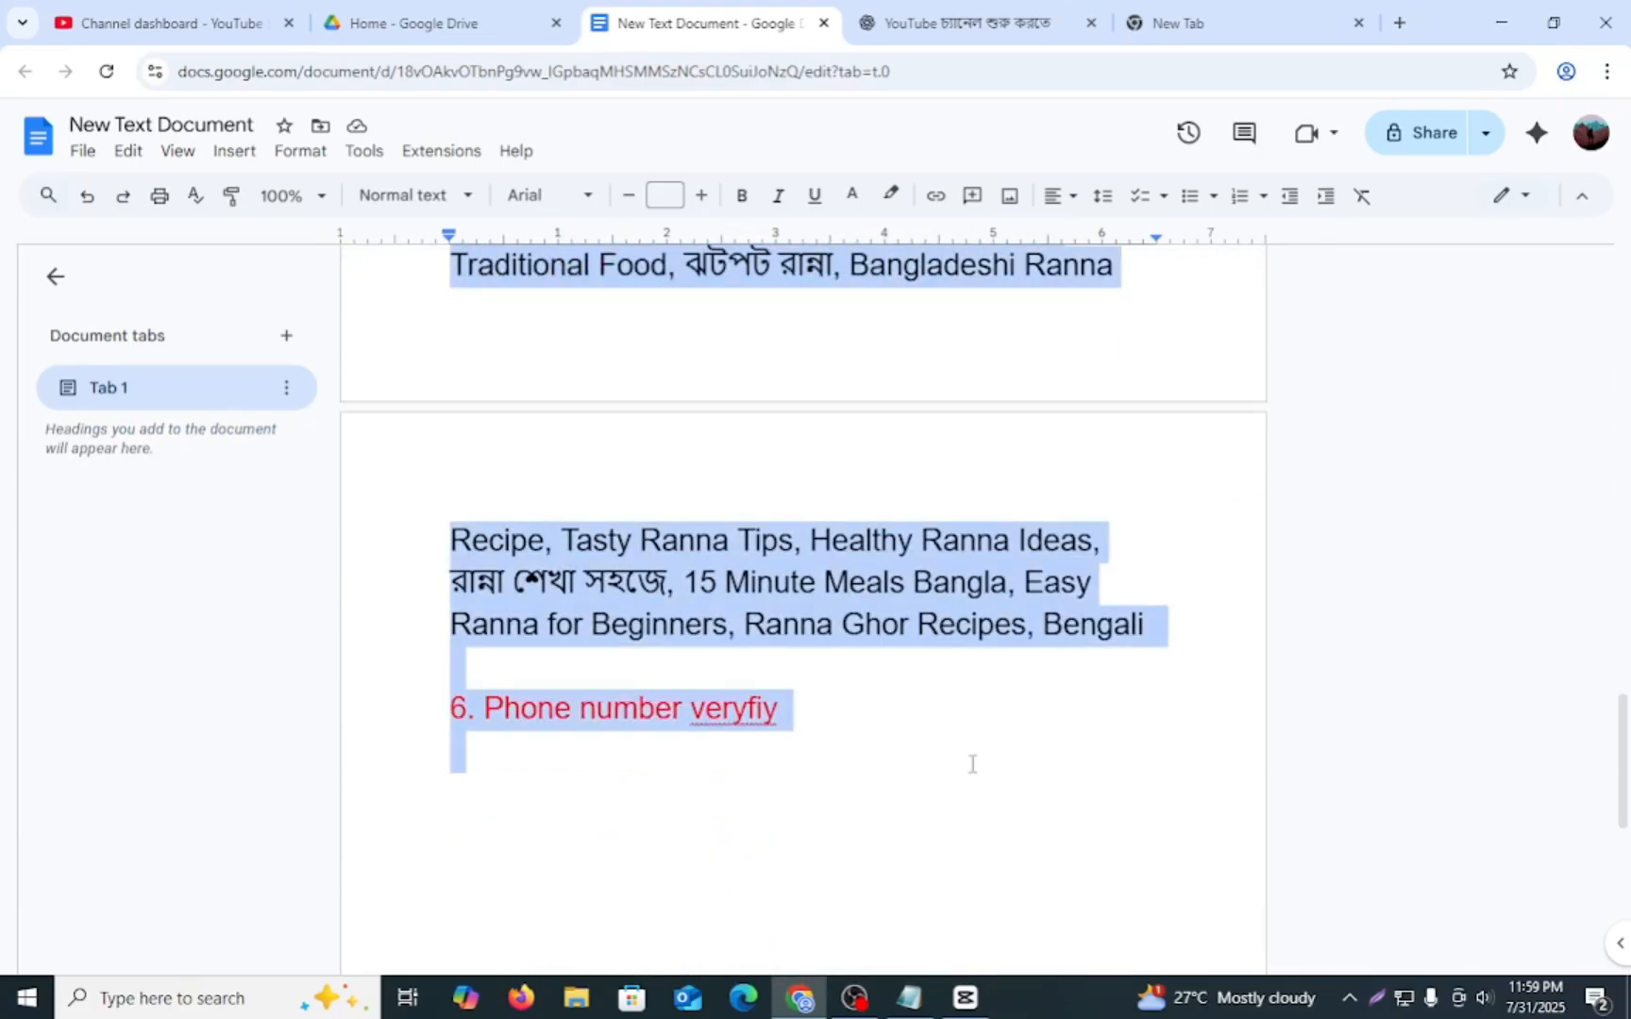
pyautogui.scroll(5, 582, 477)
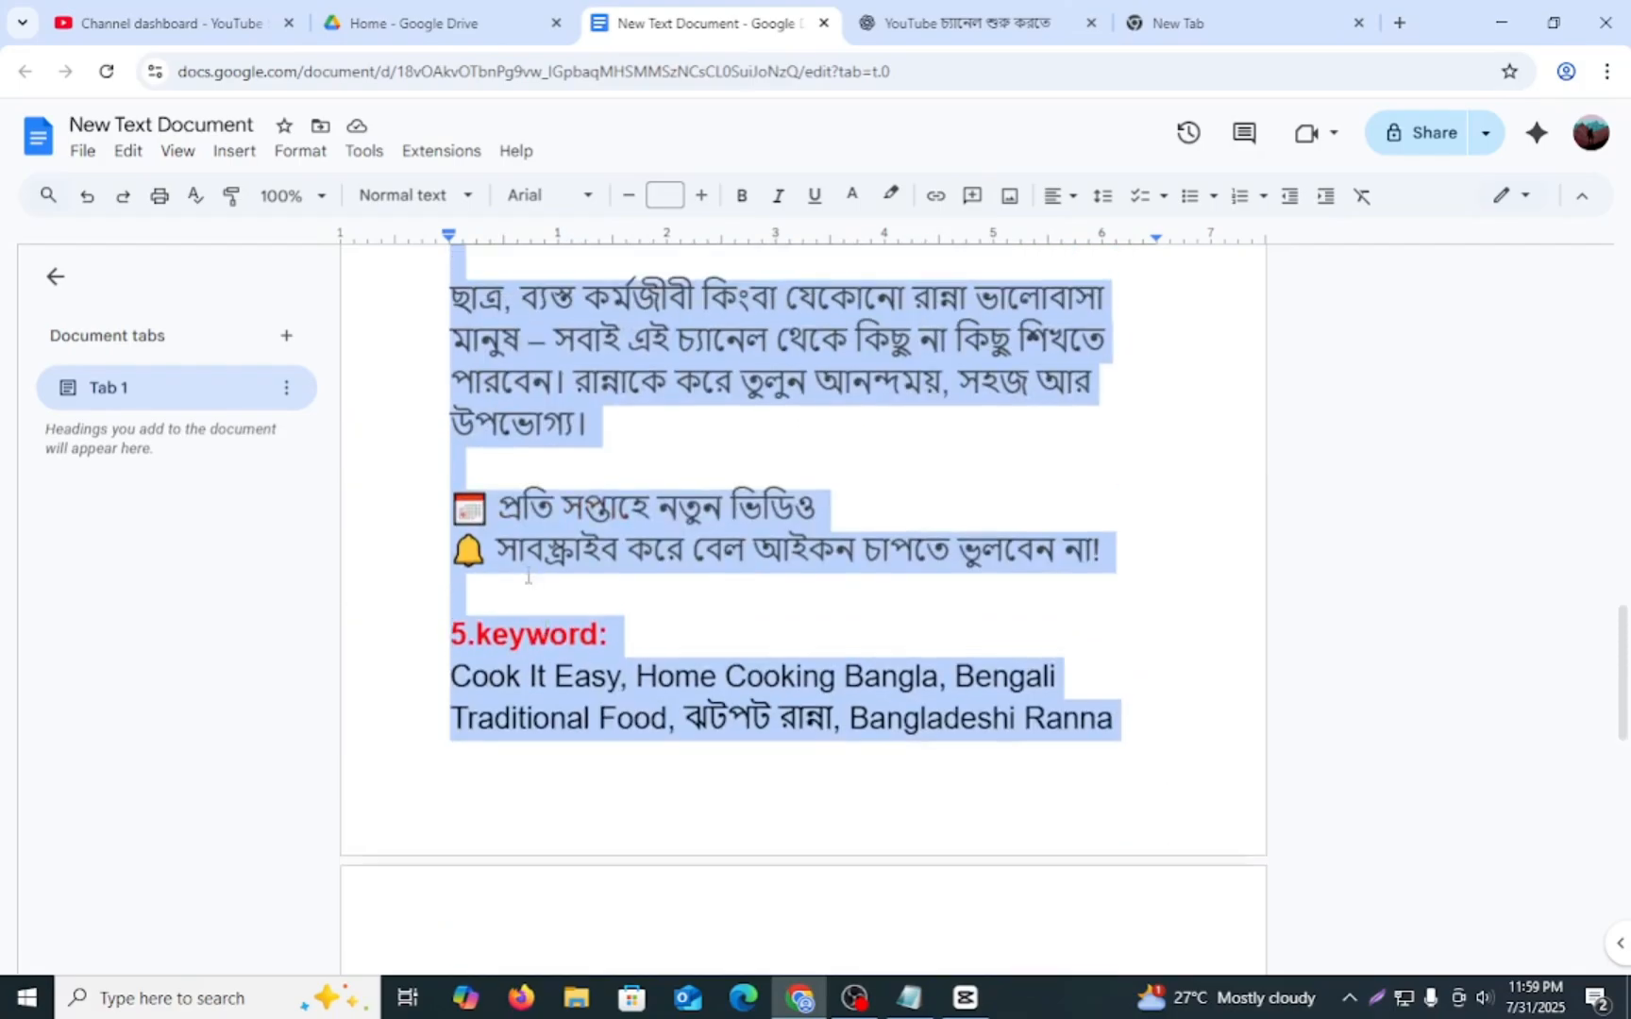
pyautogui.scroll(8, 728, 553)
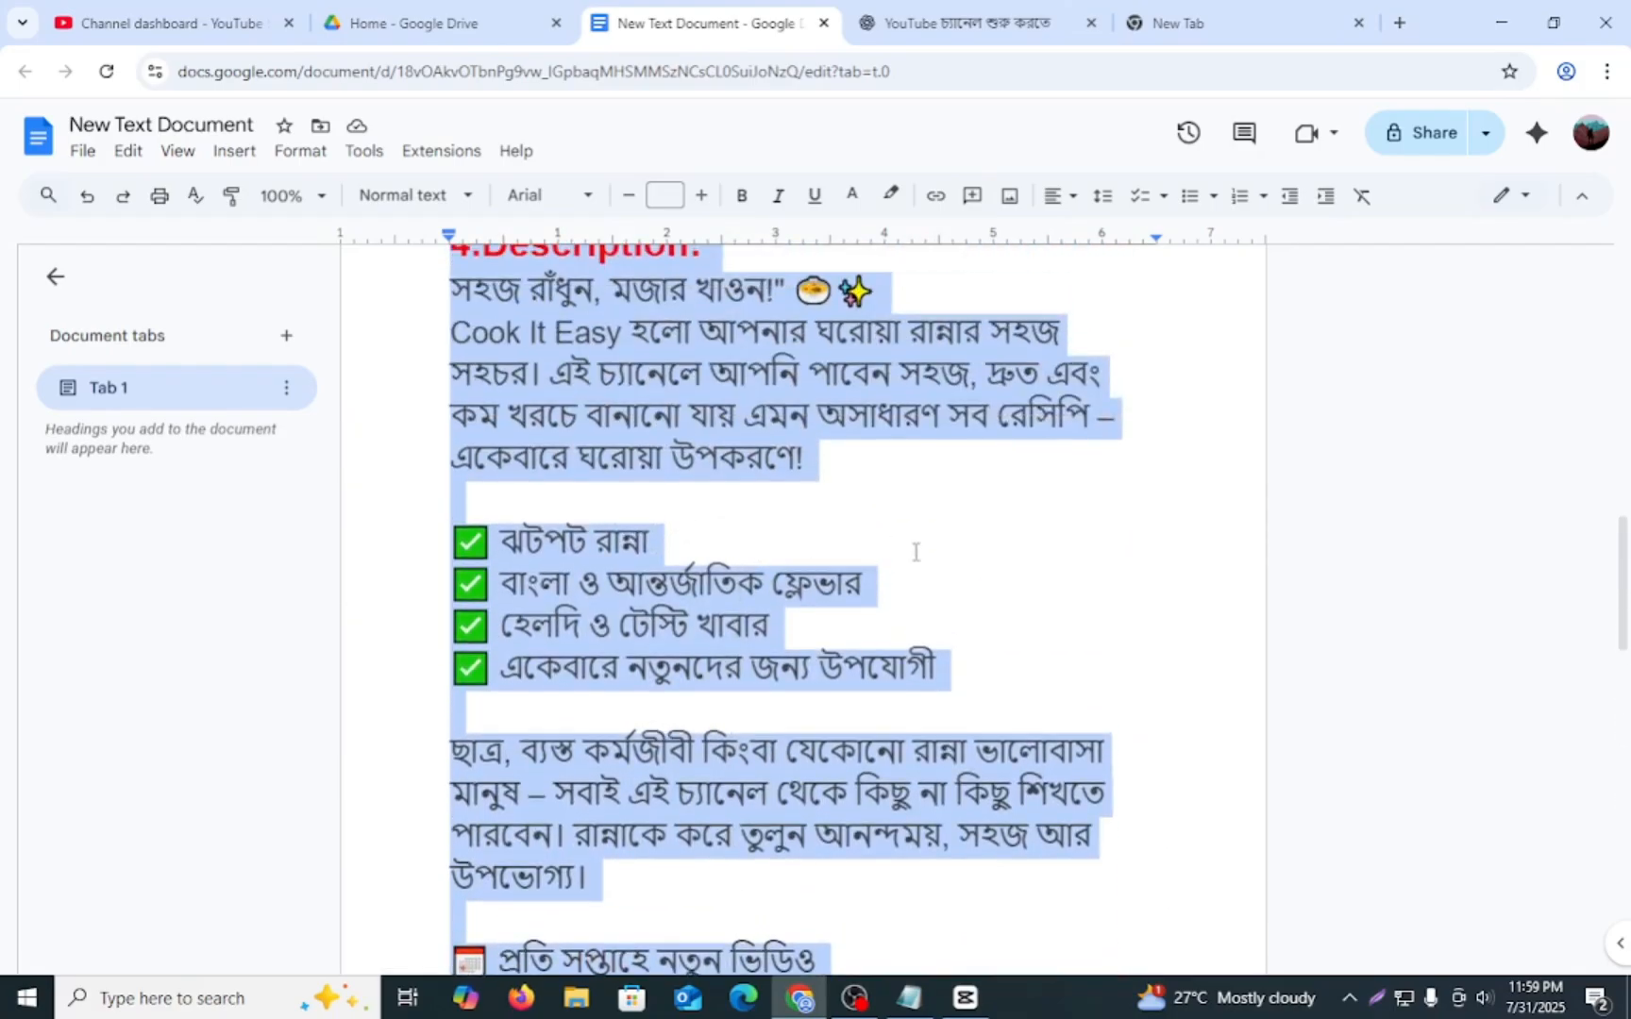
pyautogui.scroll(10, 951, 557)
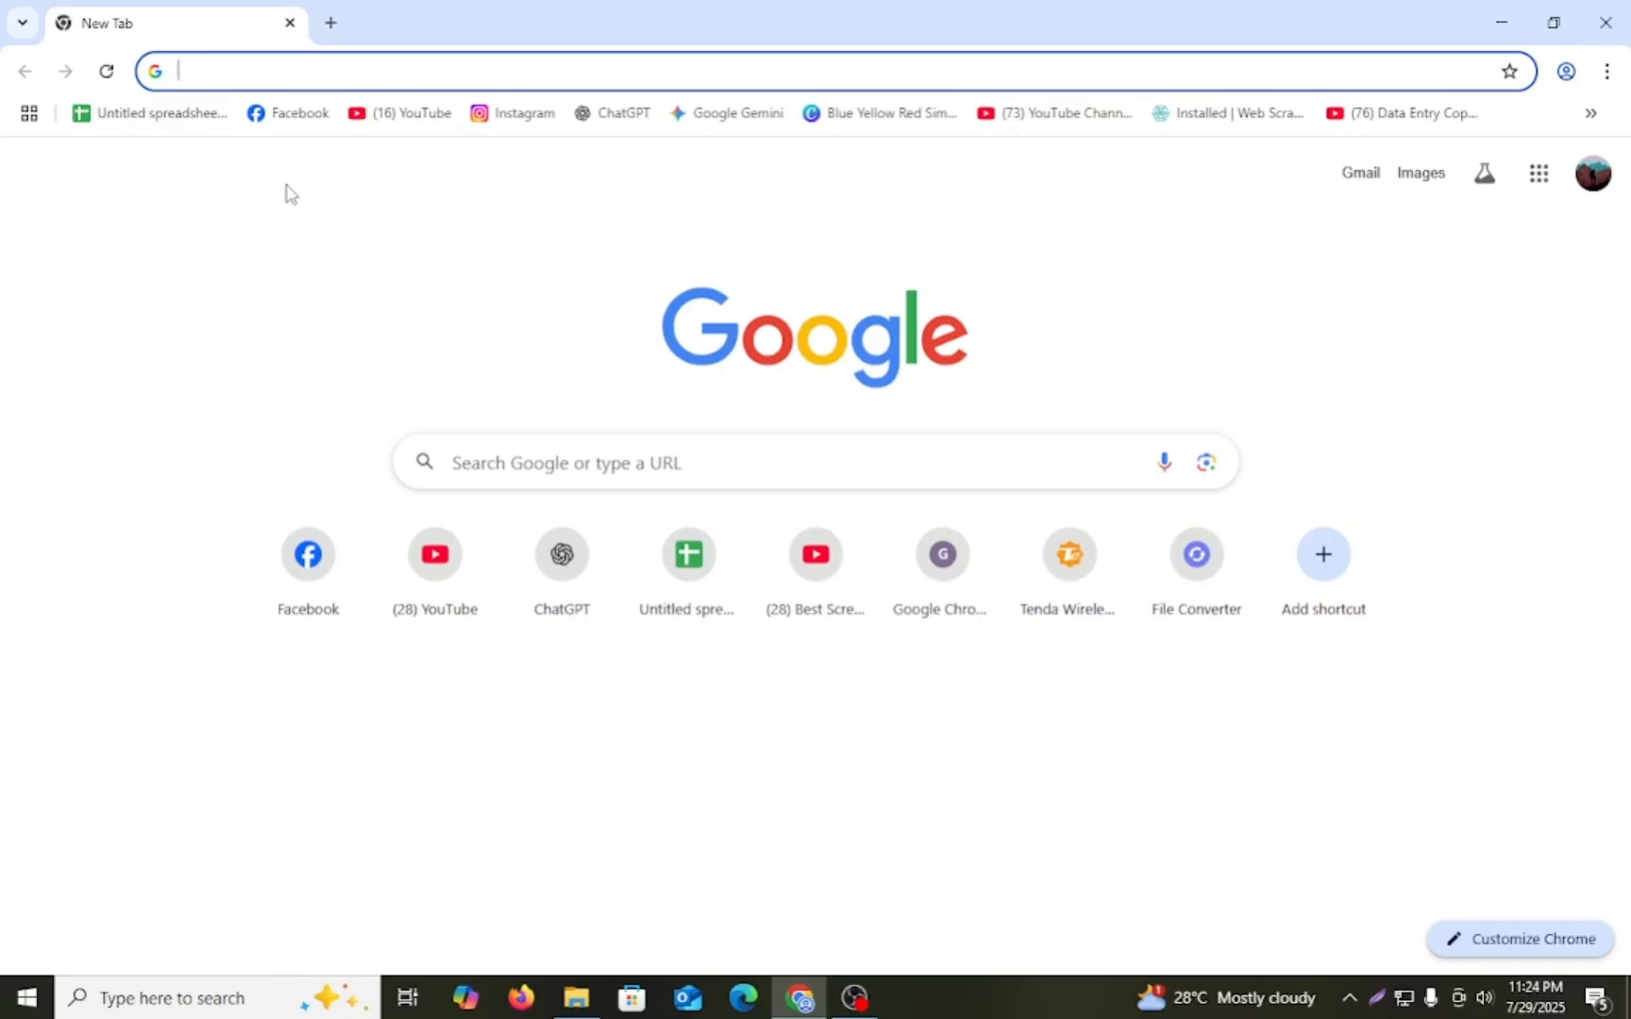
# - Open YouTube in the browser and go to the account settings' list of all channels
pyautogui.write('youtube.com')
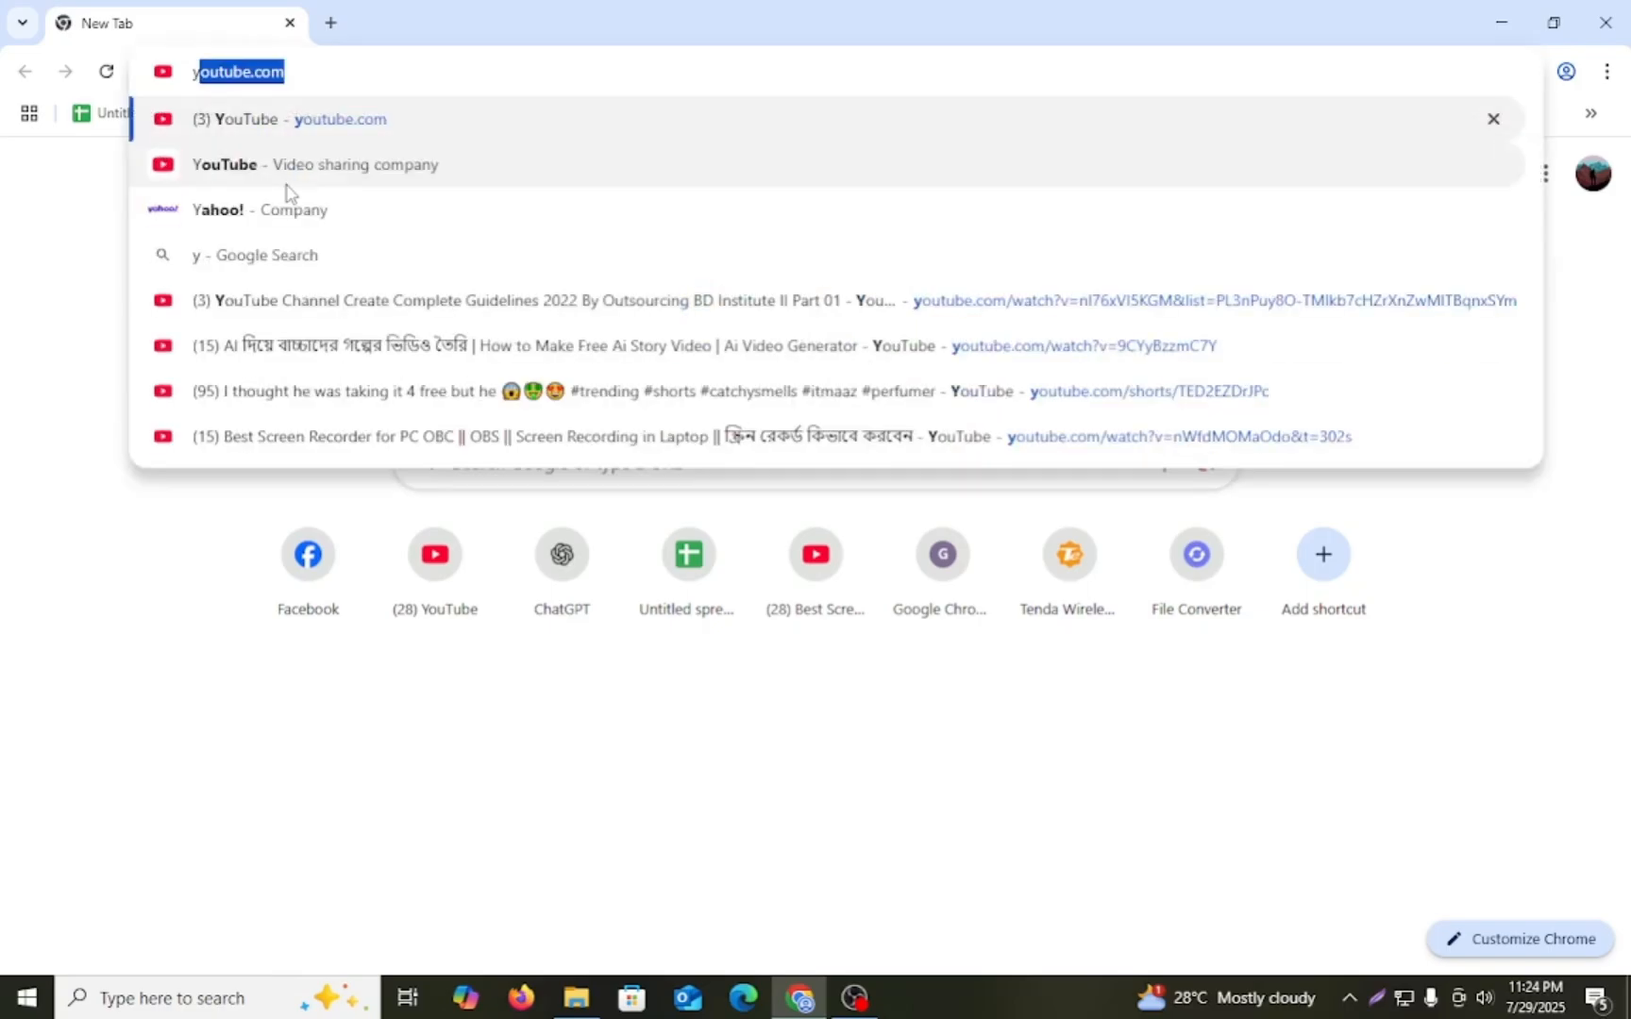
pyautogui.press('Return')
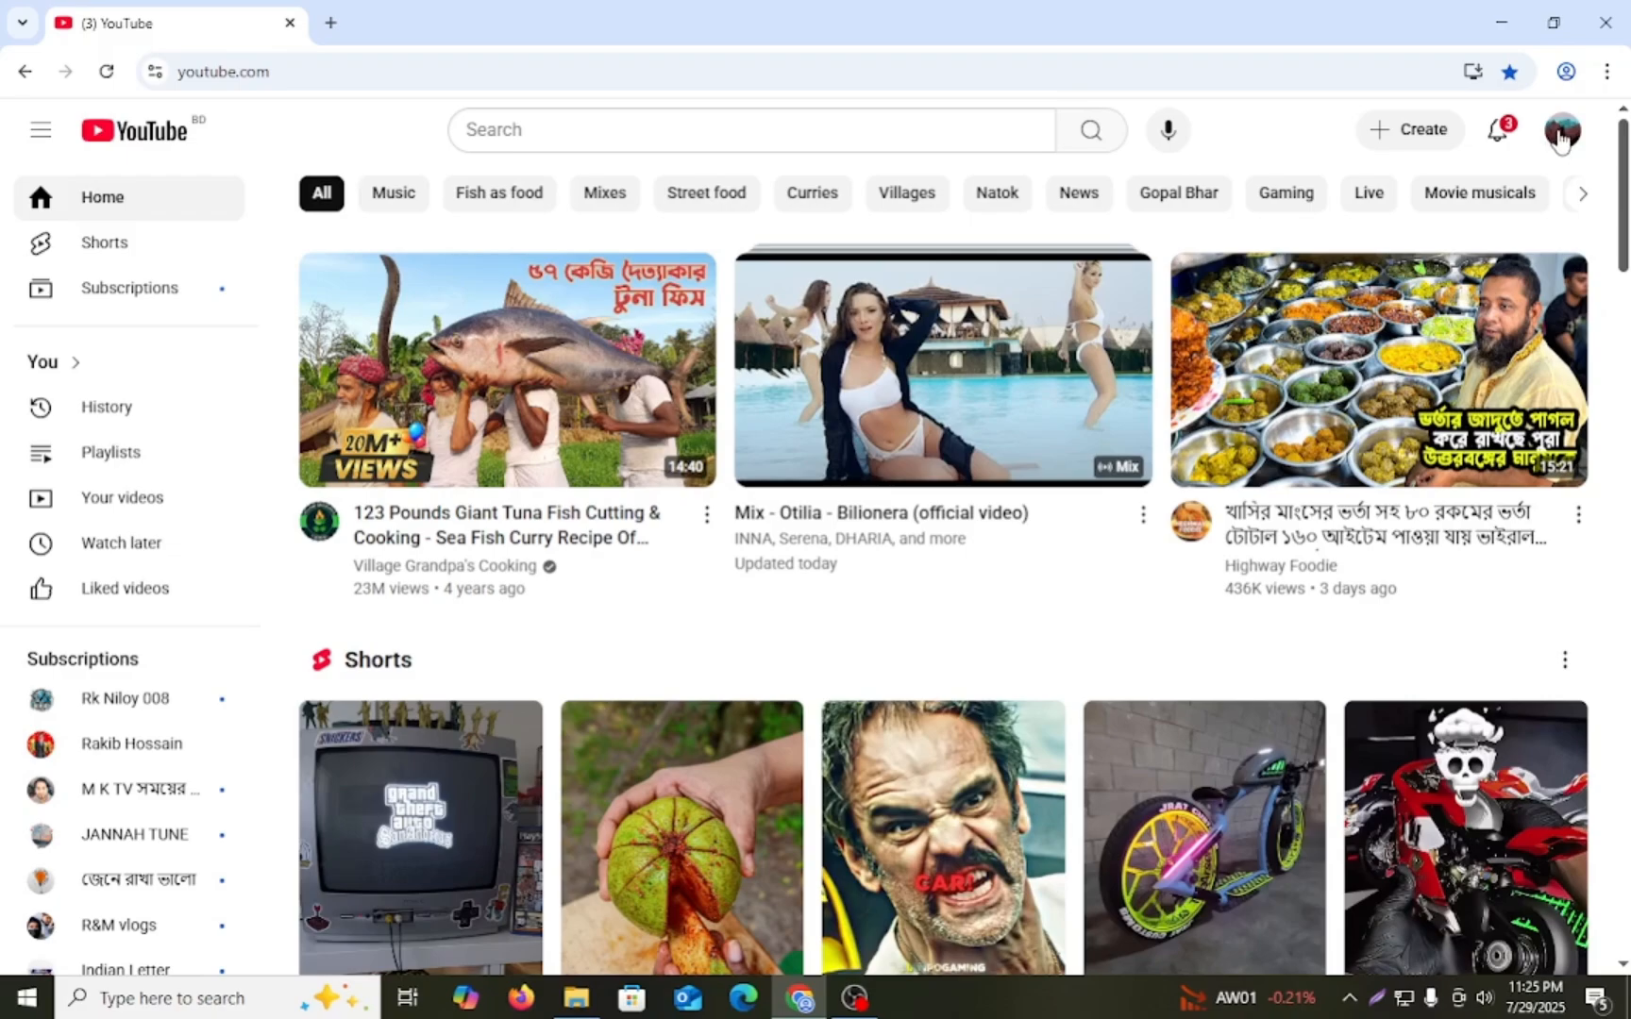
pyautogui.click(1559, 138)
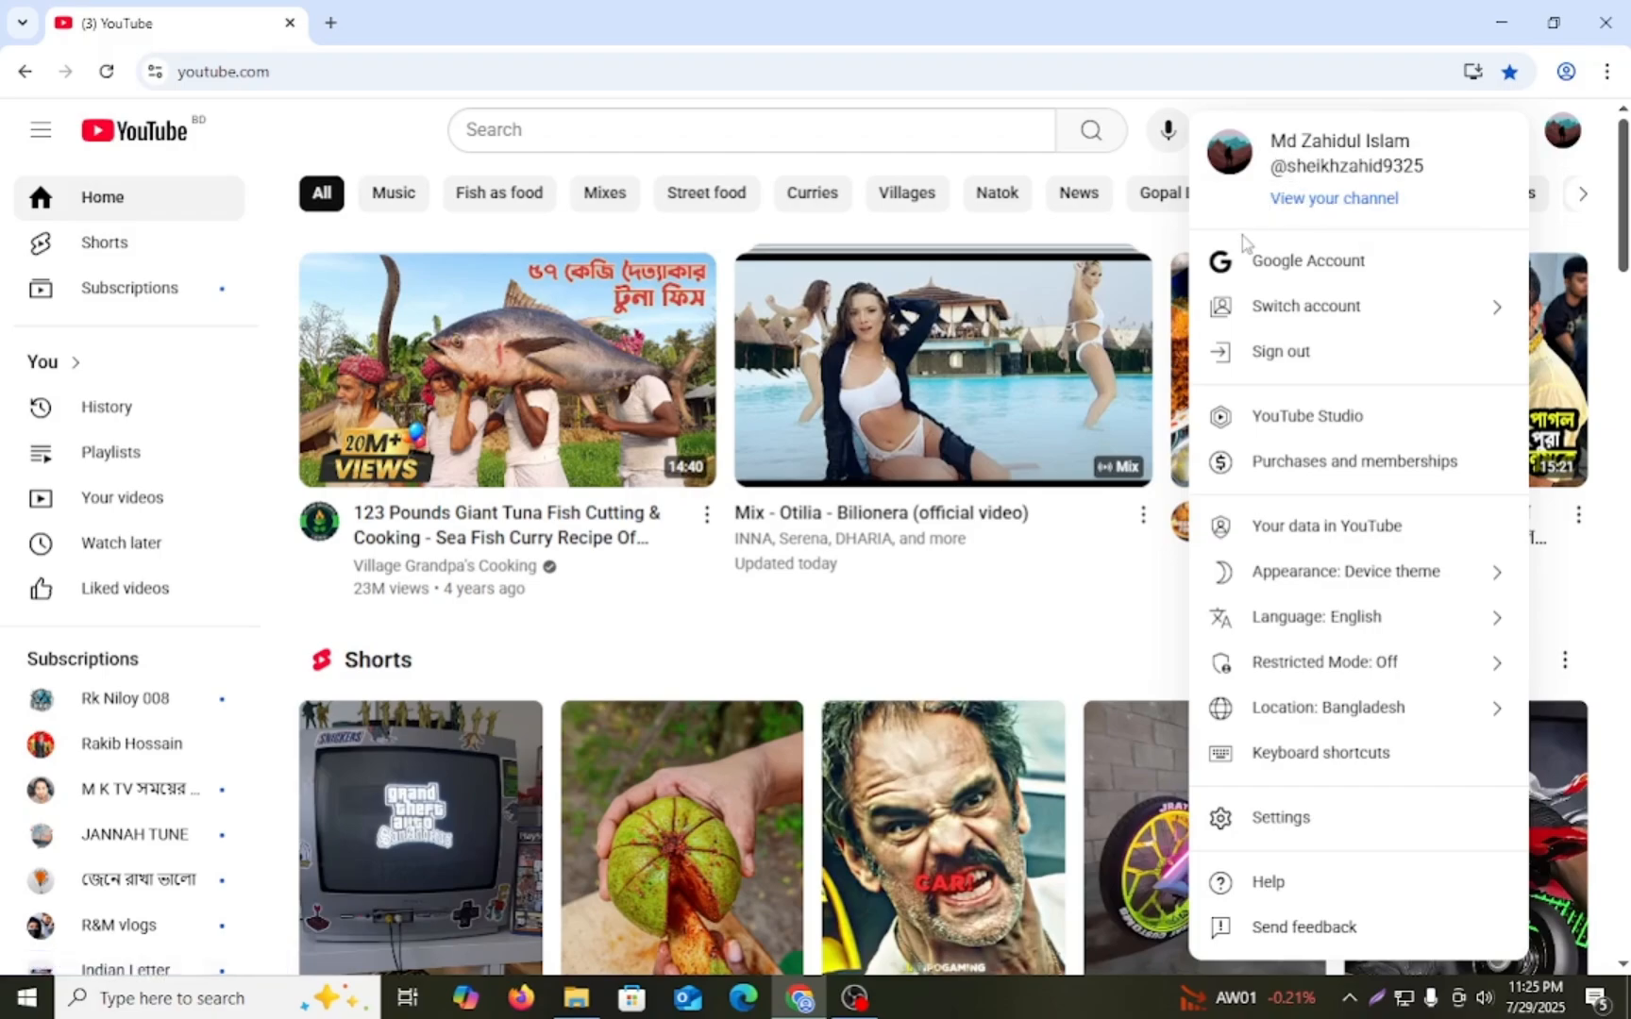
pyautogui.click(1280, 819)
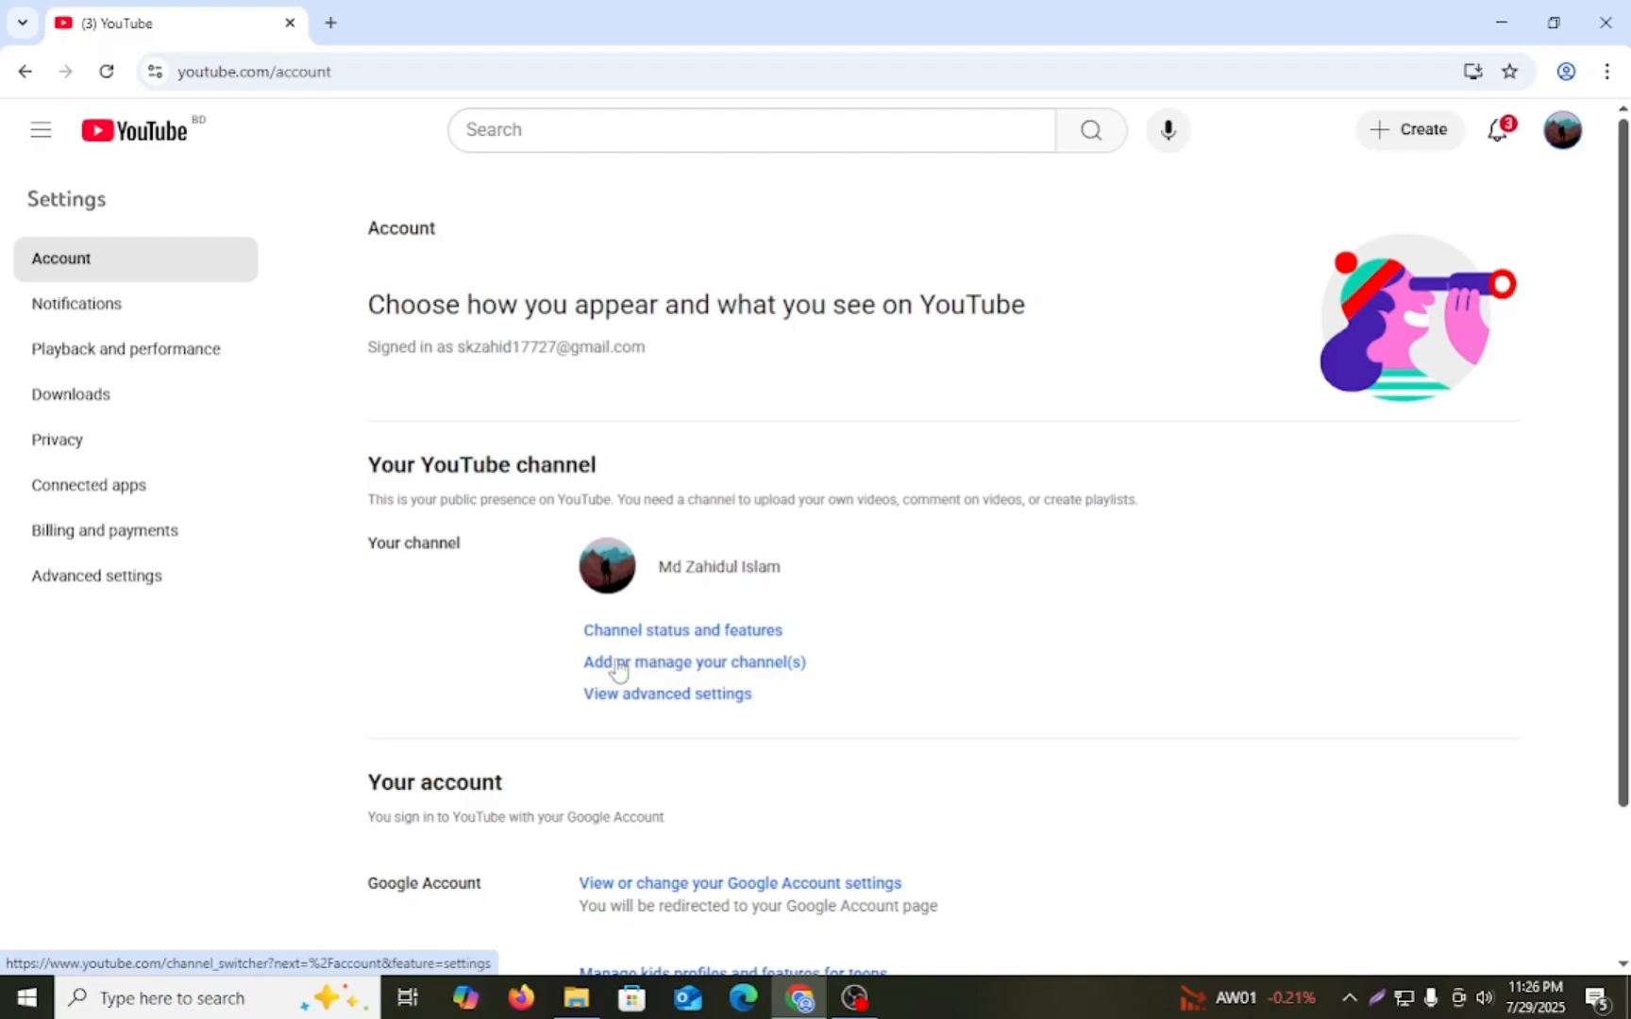
pyautogui.click(700, 665)
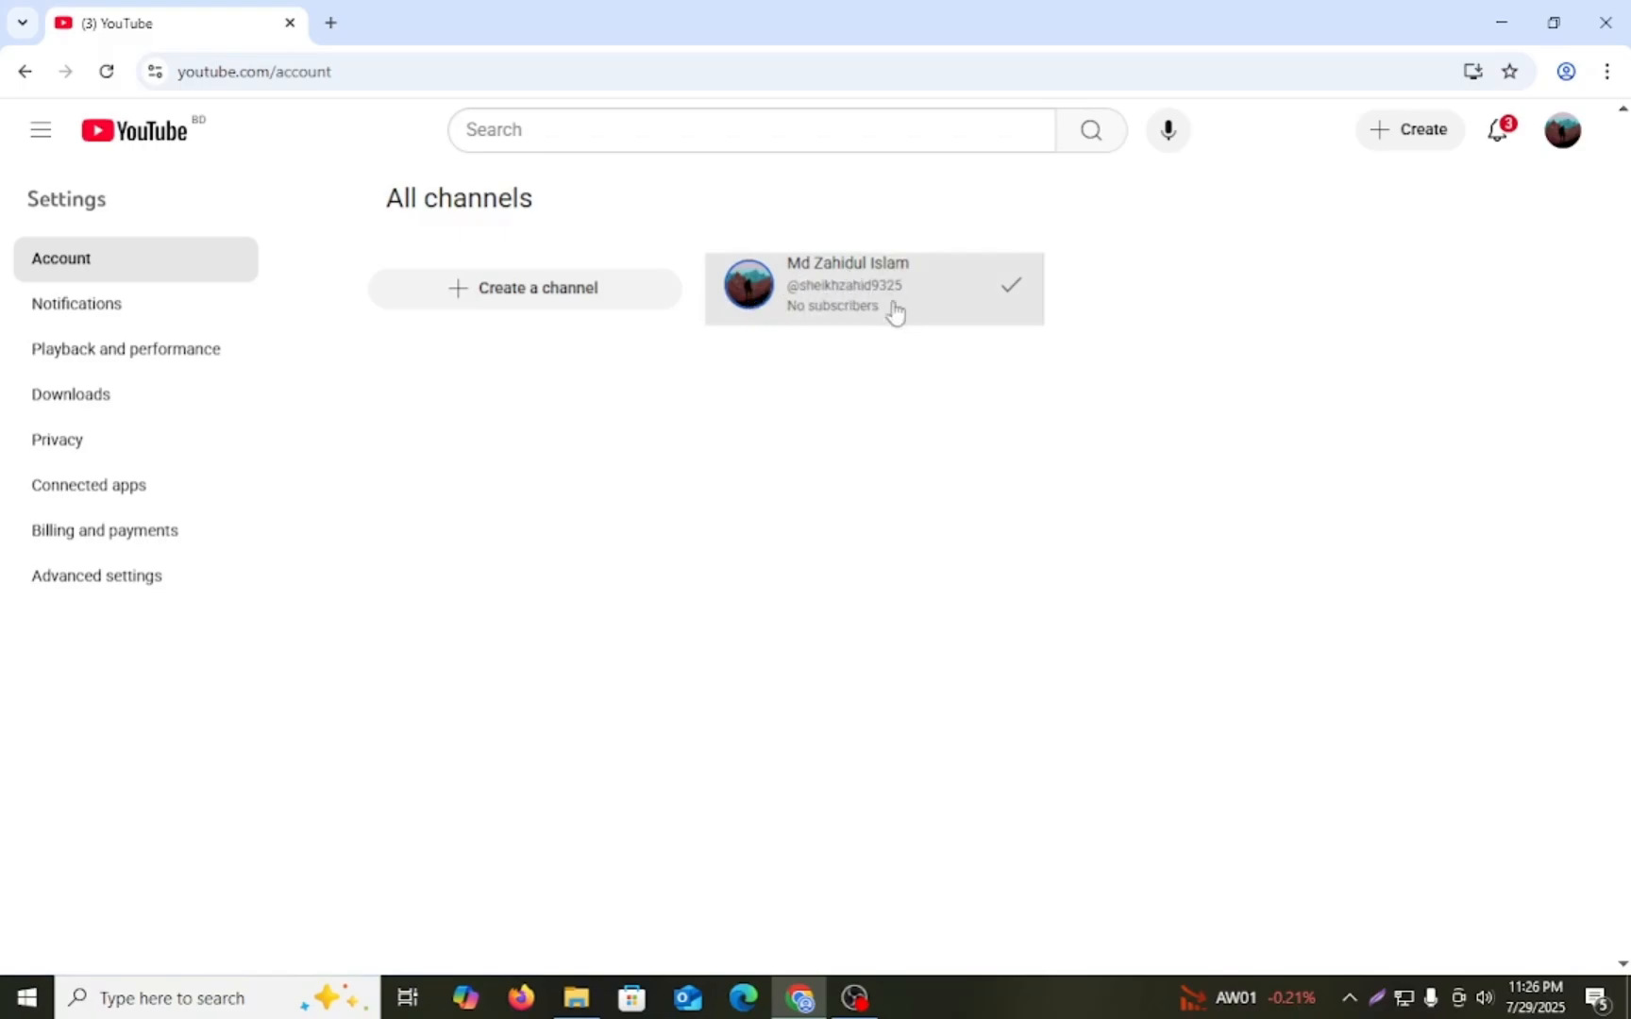
# - Create a new channel named "Cook It Easy", copying the name from the Notepad notes, and open its channel customization page
pyautogui.click(517, 297)
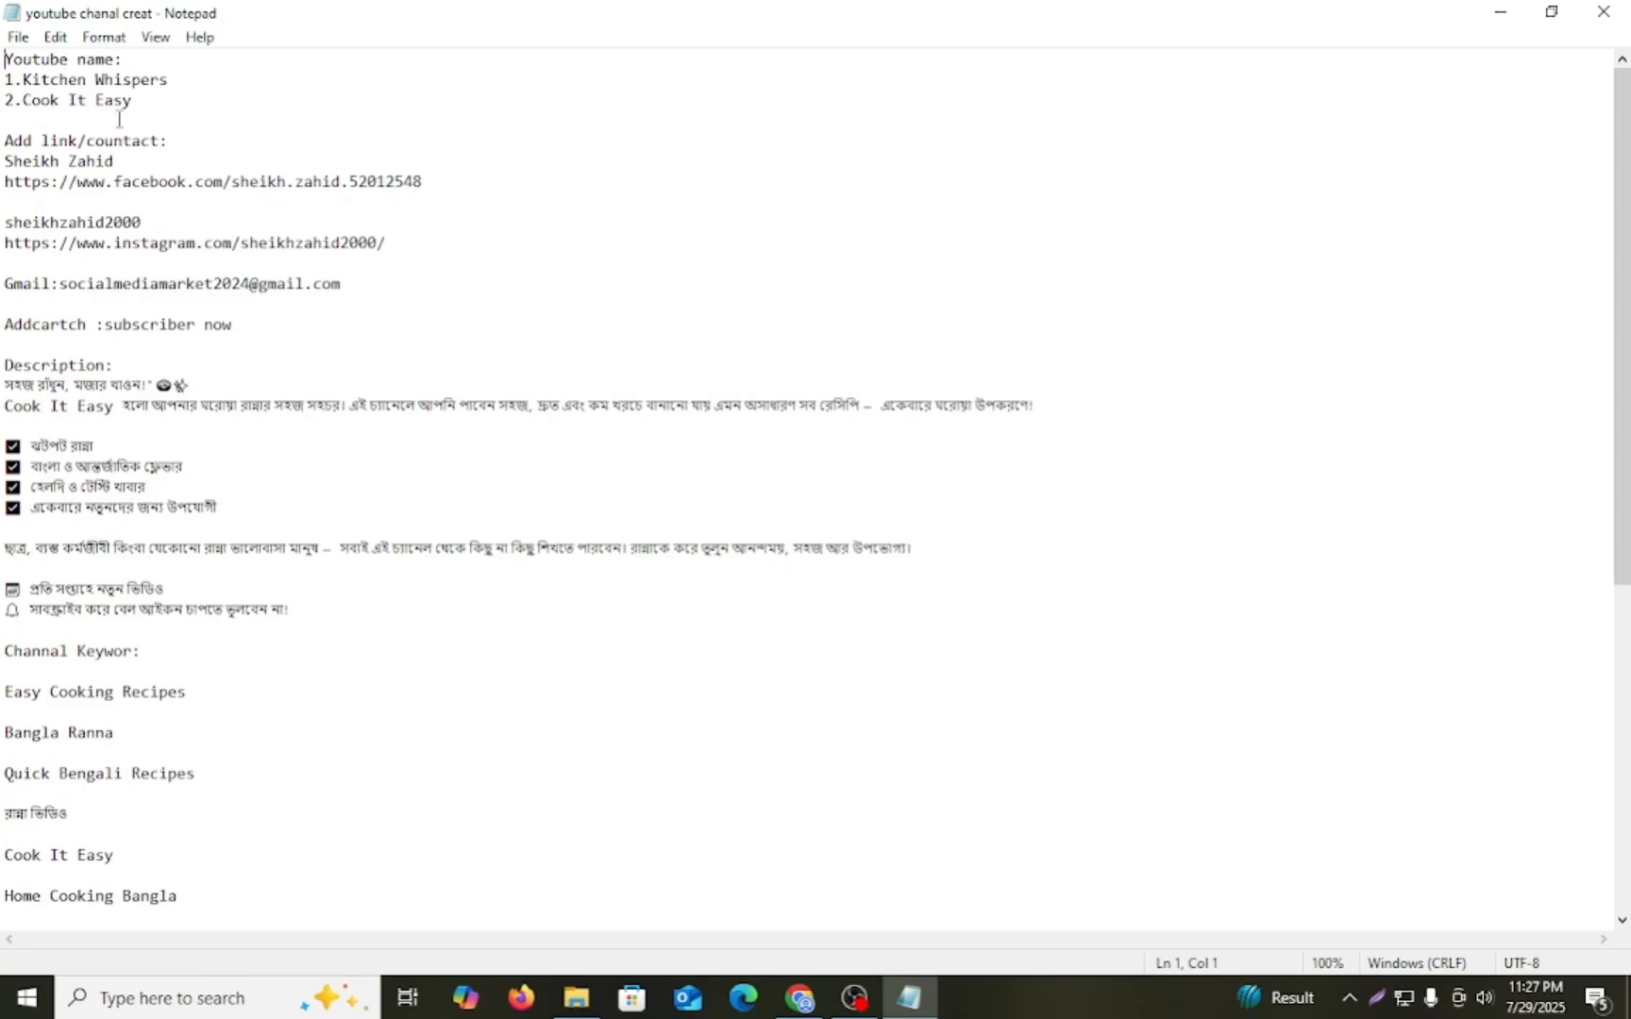
pyautogui.moveTo(23, 102); pyautogui.dragTo(141, 102)
pyautogui.hotkey('ctrl', 'c')
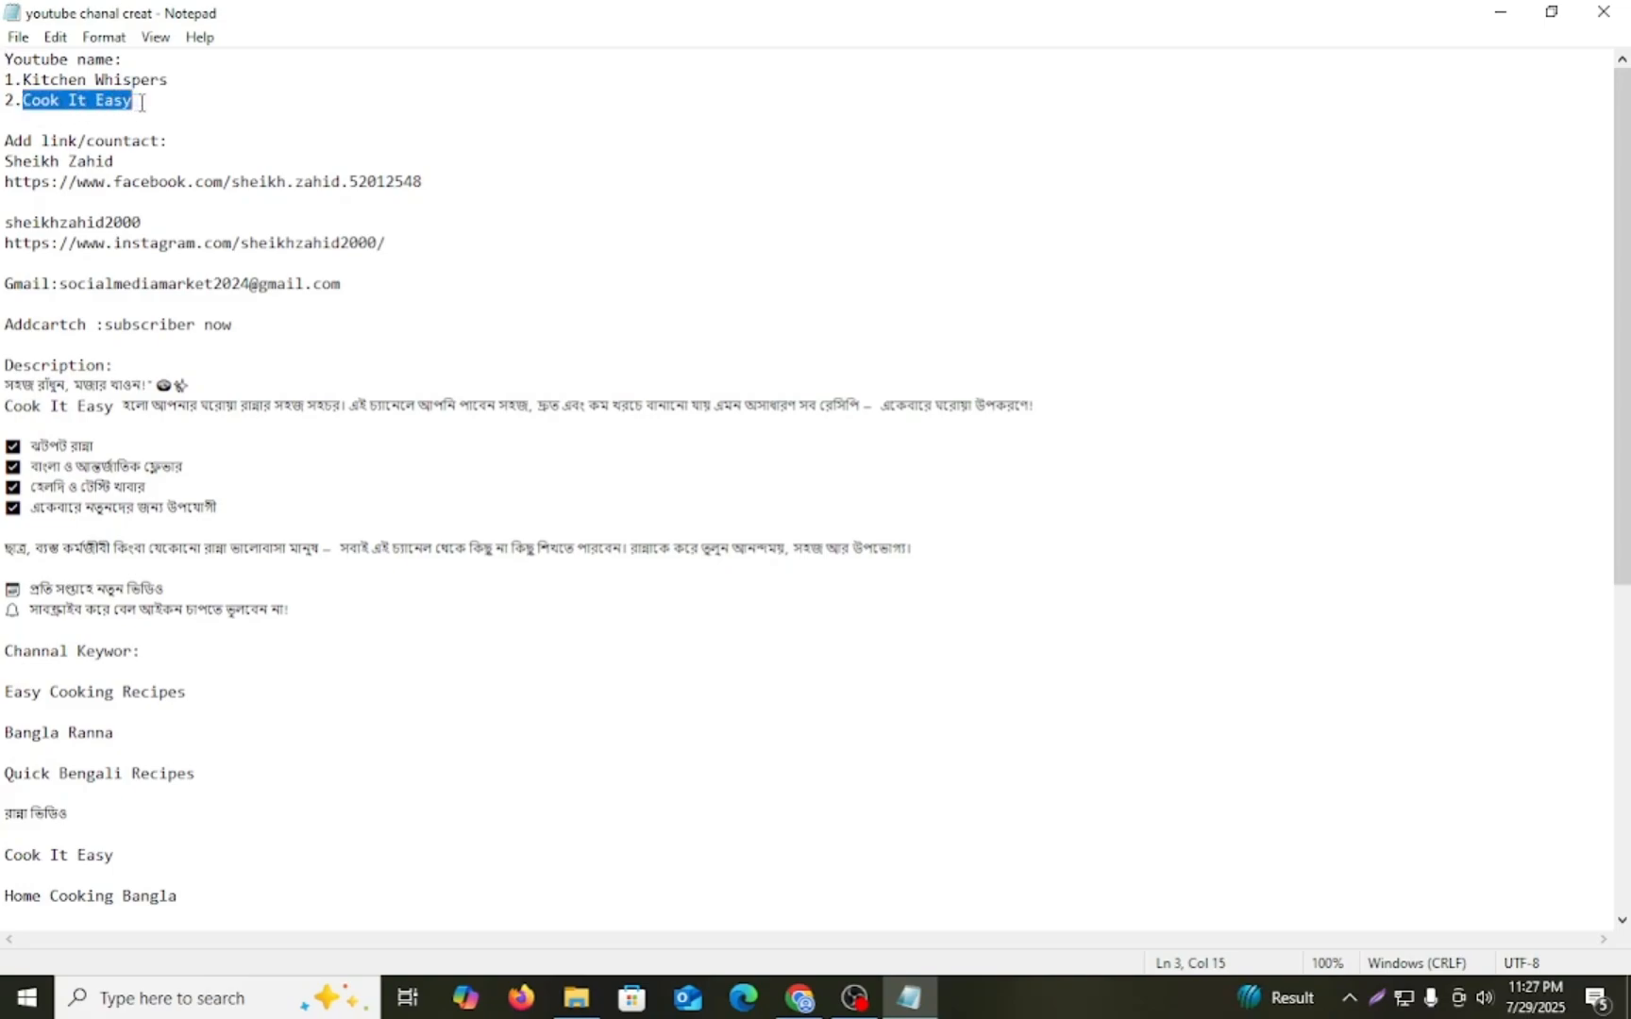
pyautogui.hotkey('alt', 'Tab')
pyautogui.click(696, 616)
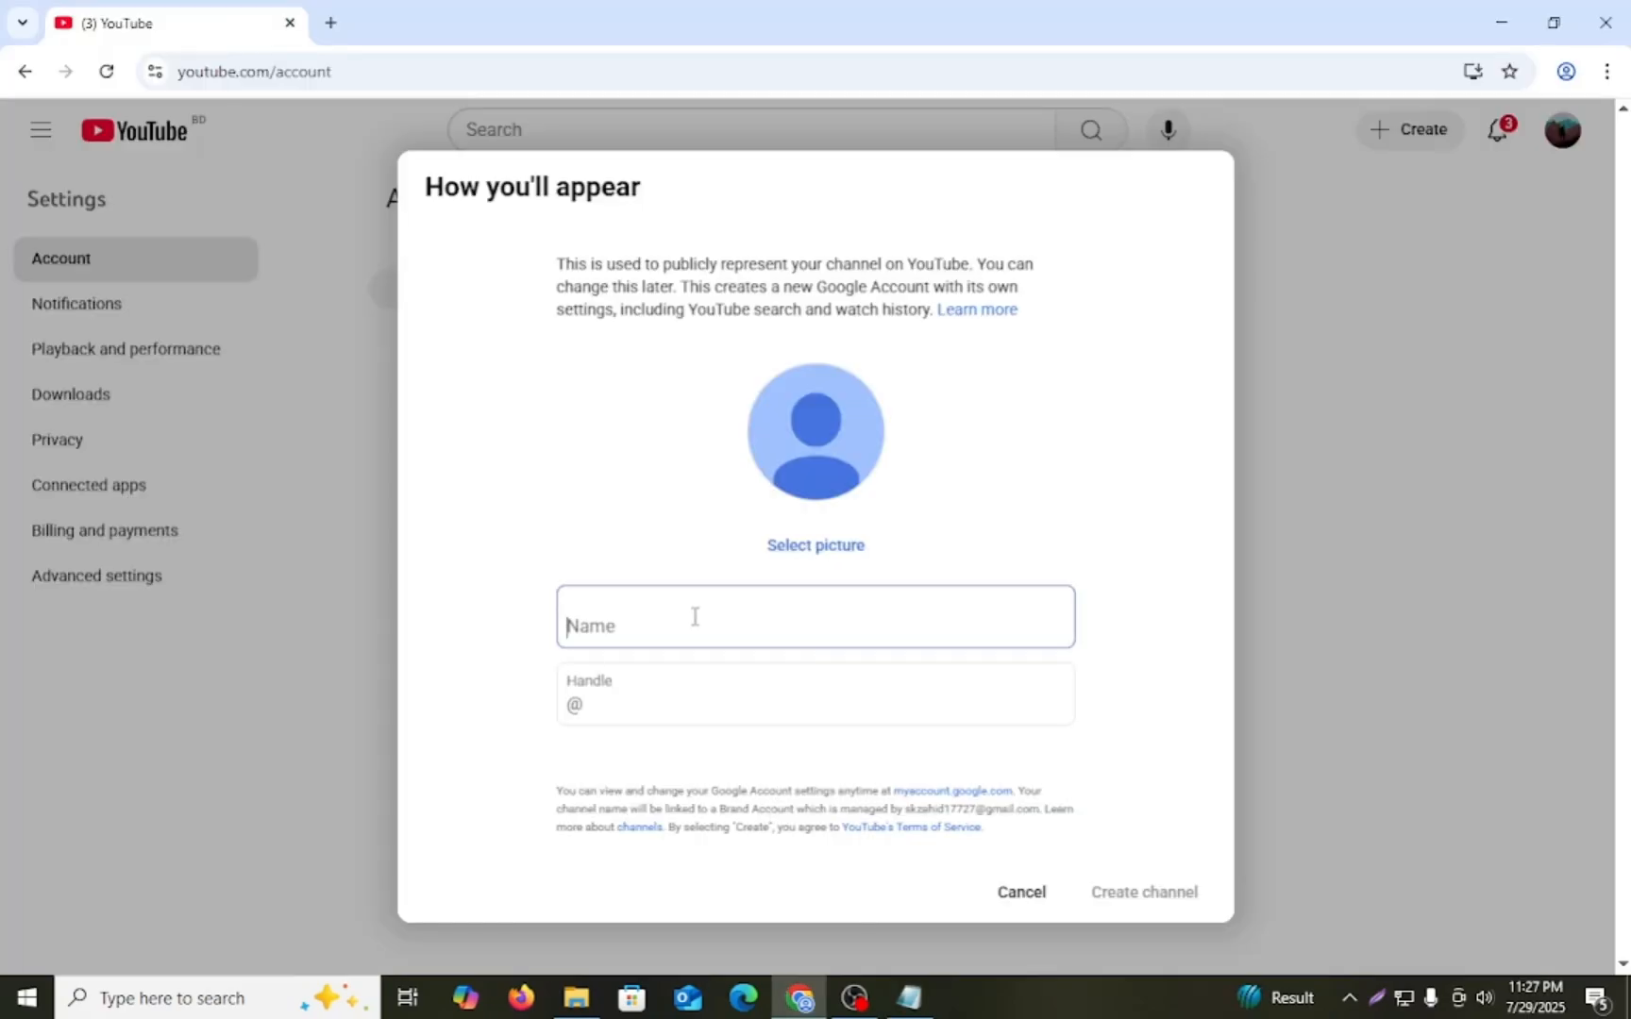
pyautogui.hotkey('ctrl', 'v')
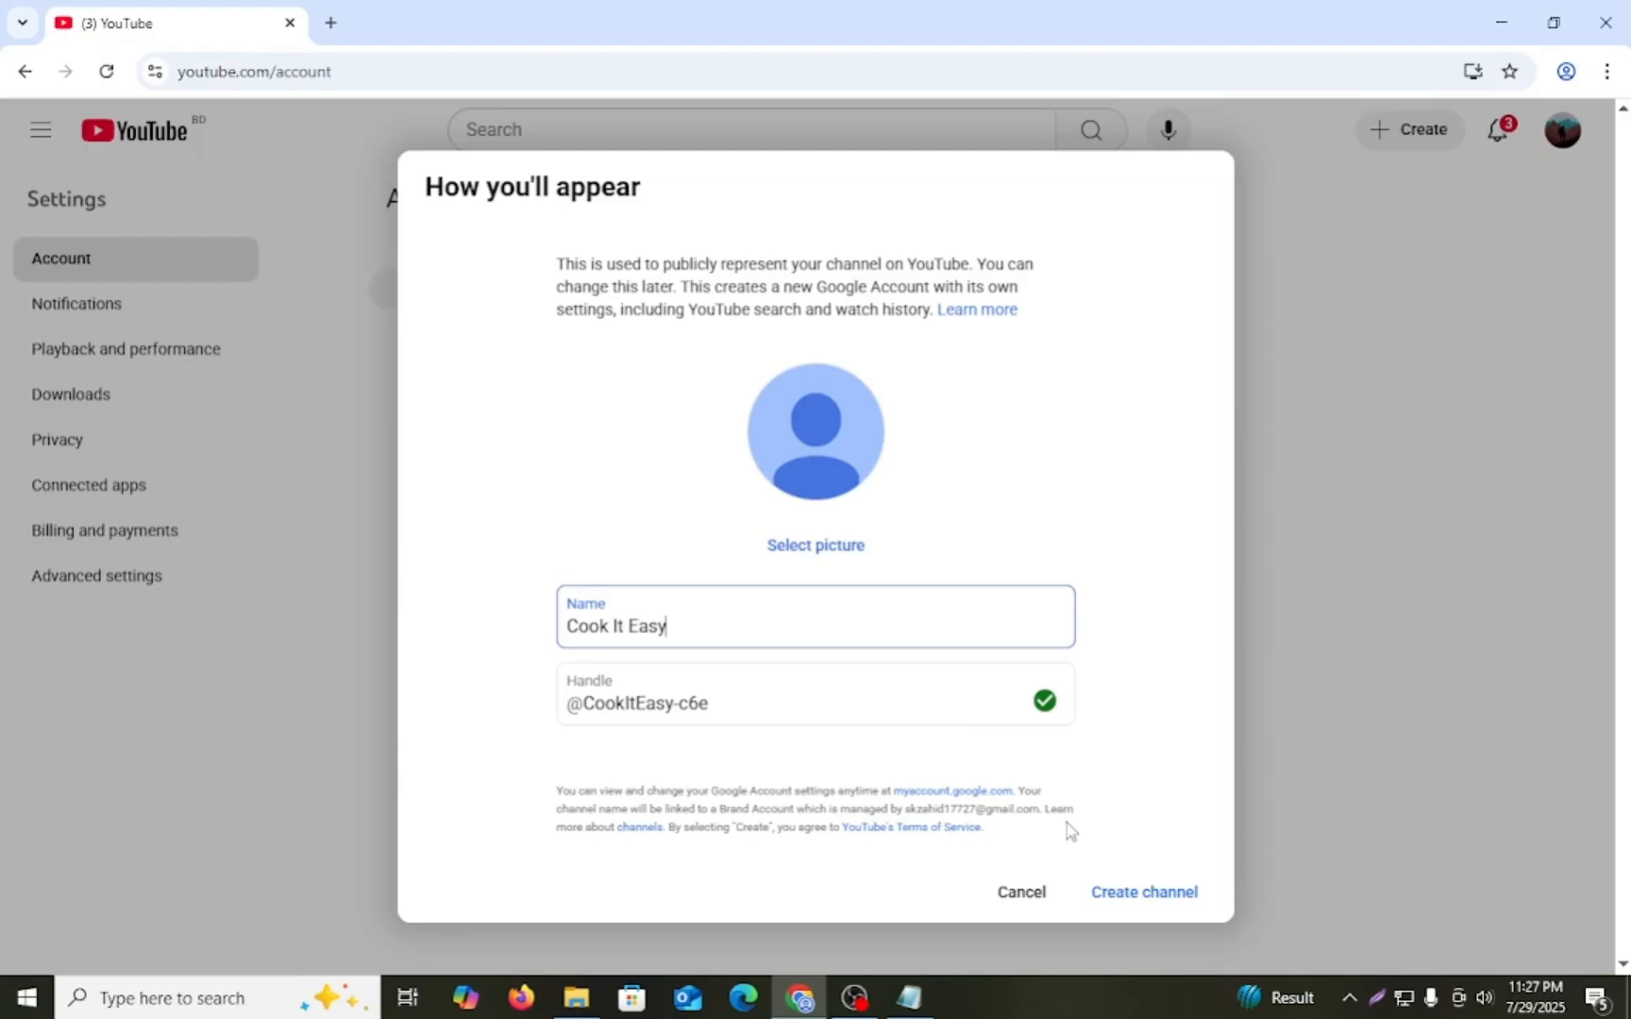
pyautogui.click(1135, 894)
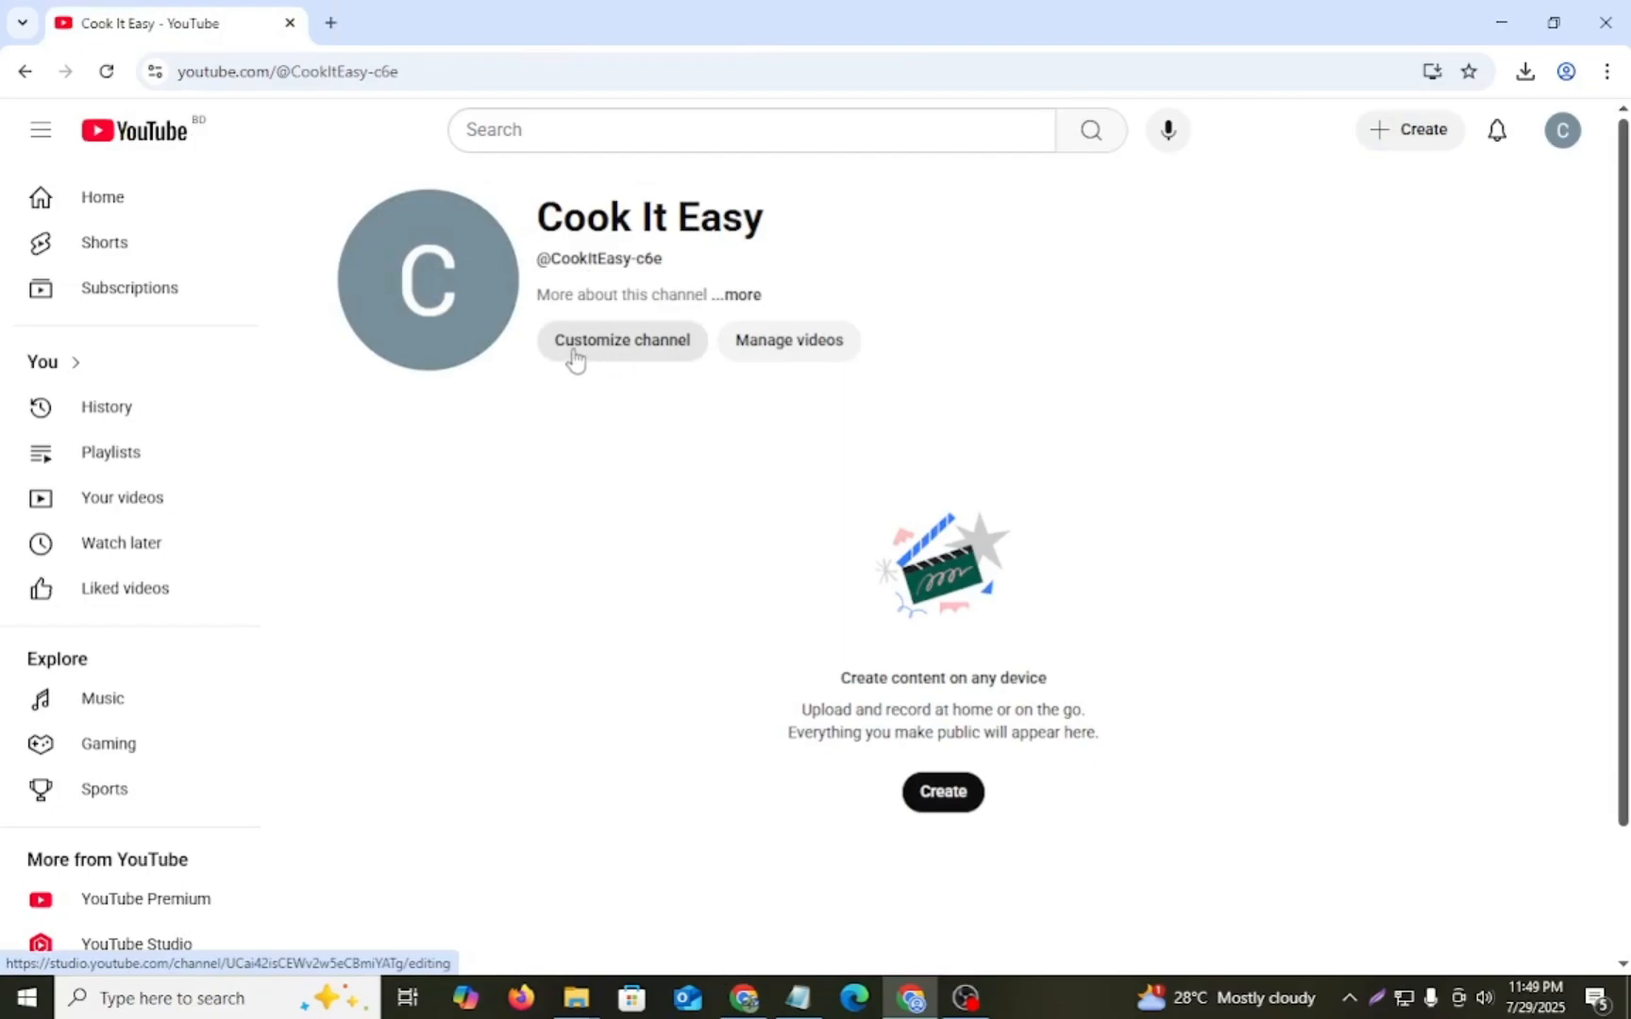
pyautogui.moveTo(559, 346); pyautogui.dragTo(663, 341)
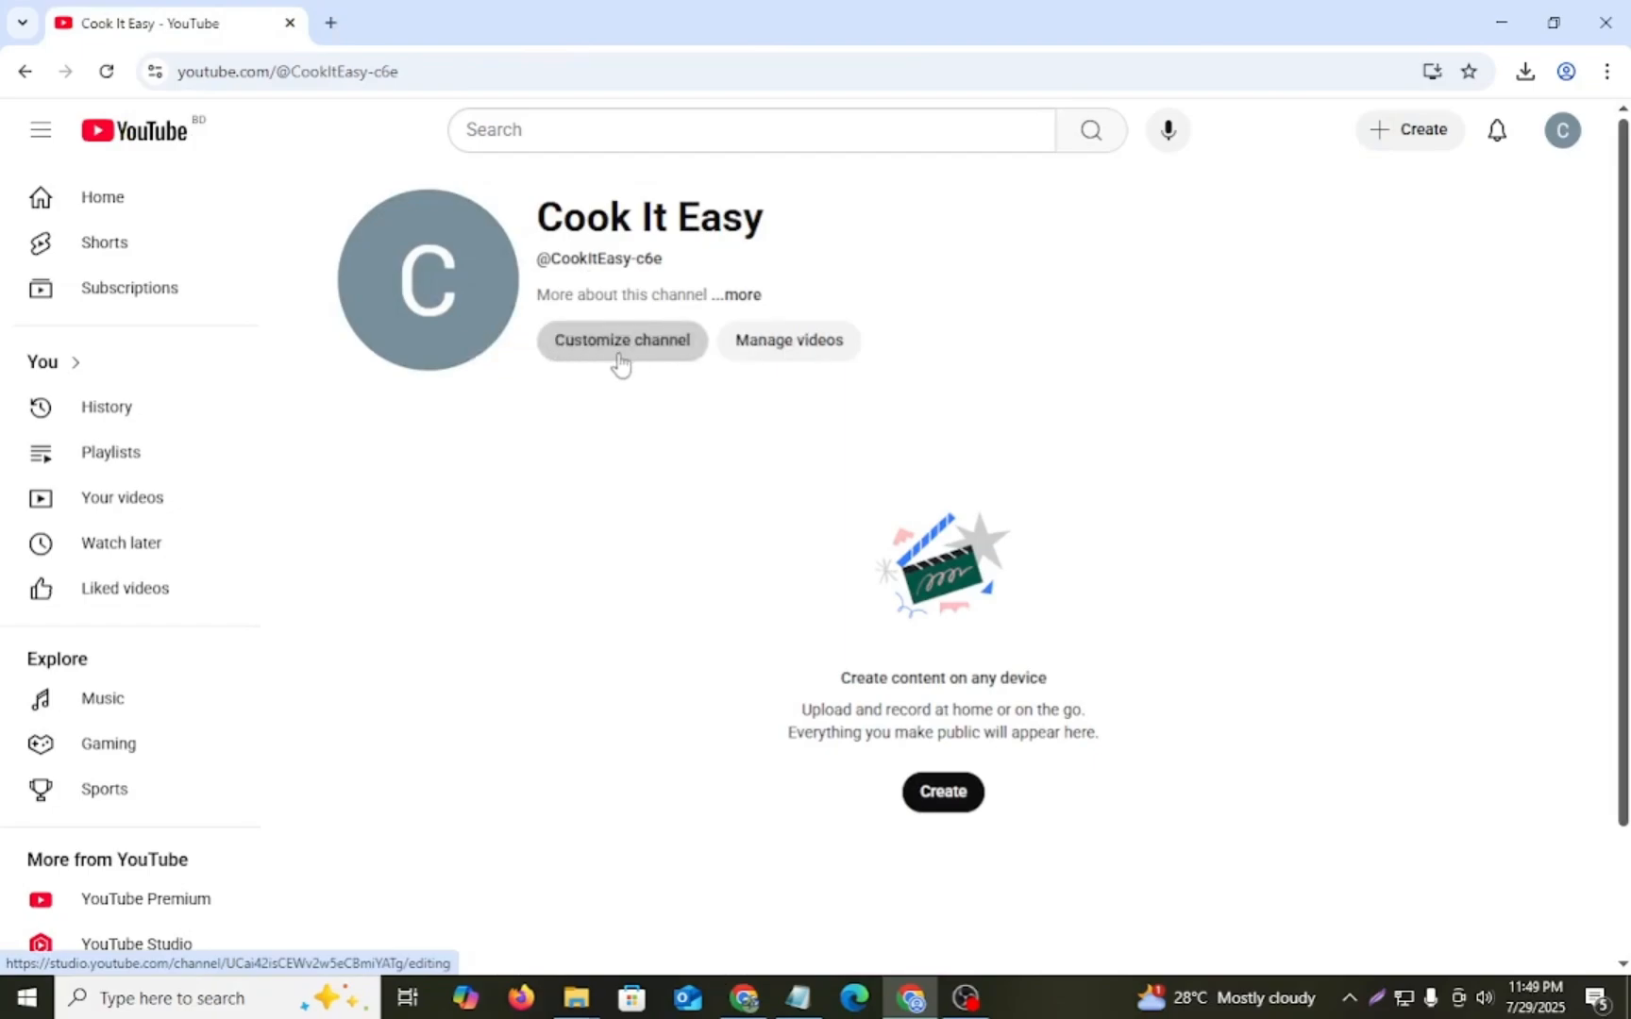
pyautogui.click(628, 359)
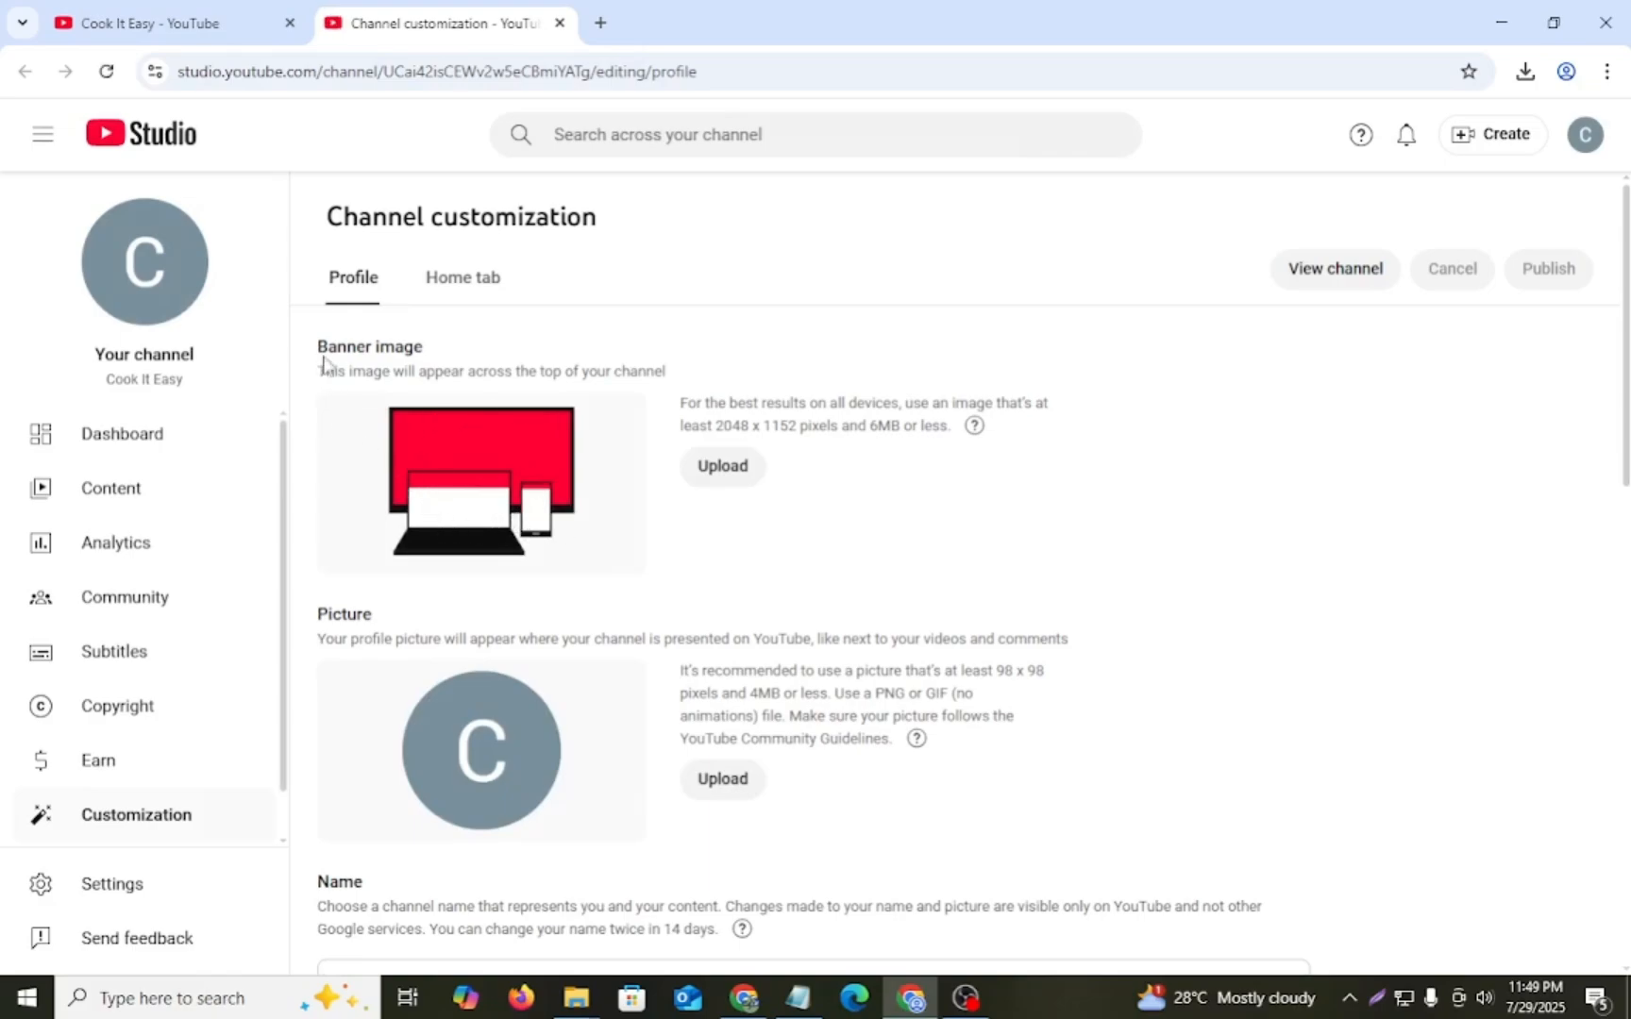
# - Review the banner image, picture, name and handle sections of the channel profile, highlighting each one
pyautogui.moveTo(317, 351); pyautogui.dragTo(455, 370)
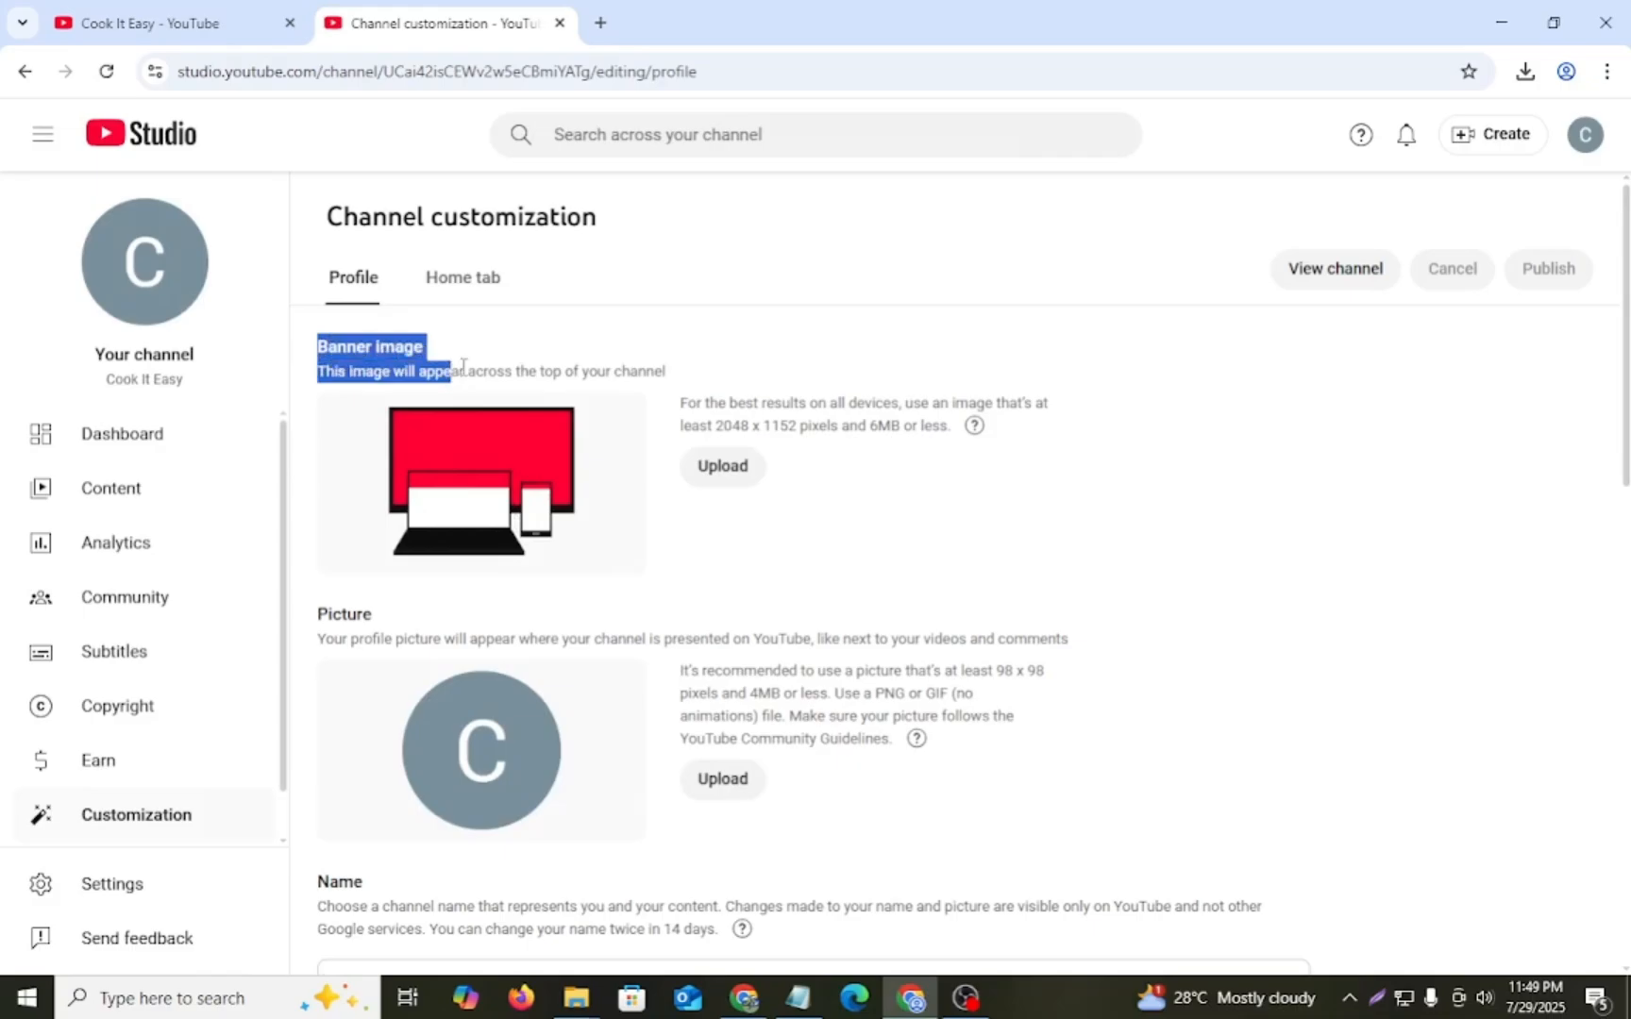
pyautogui.click(608, 365)
pyautogui.scroll(-1, 487, 538)
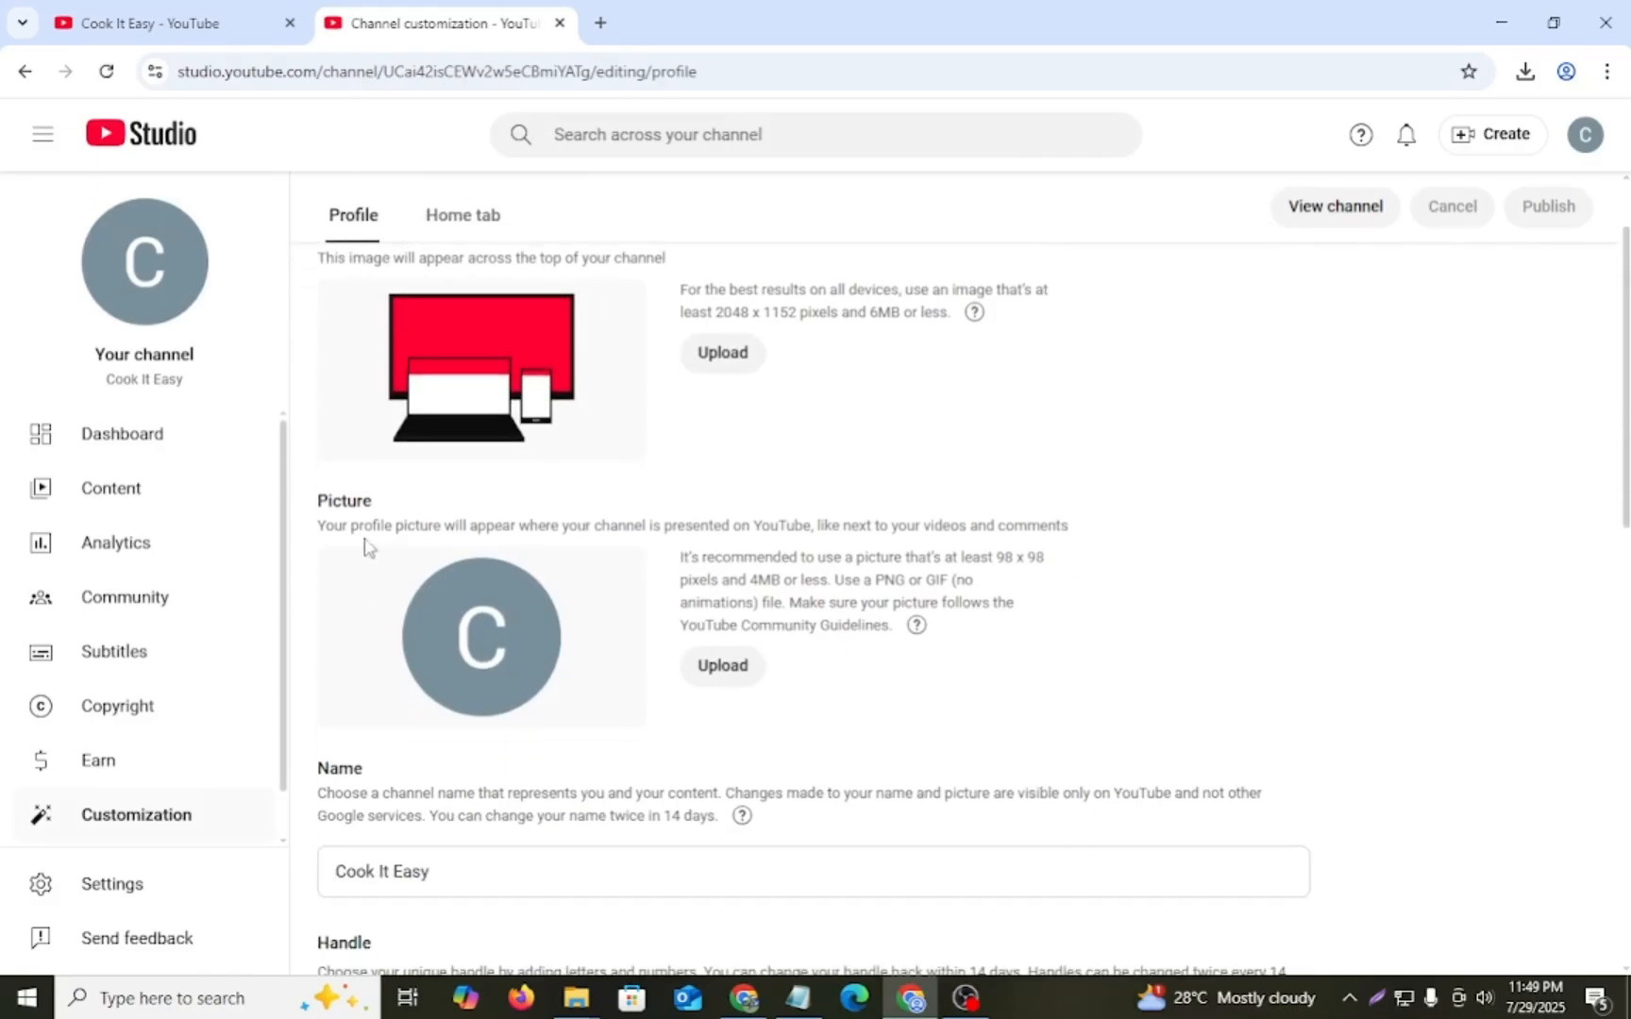
pyautogui.moveTo(309, 501); pyautogui.dragTo(859, 557)
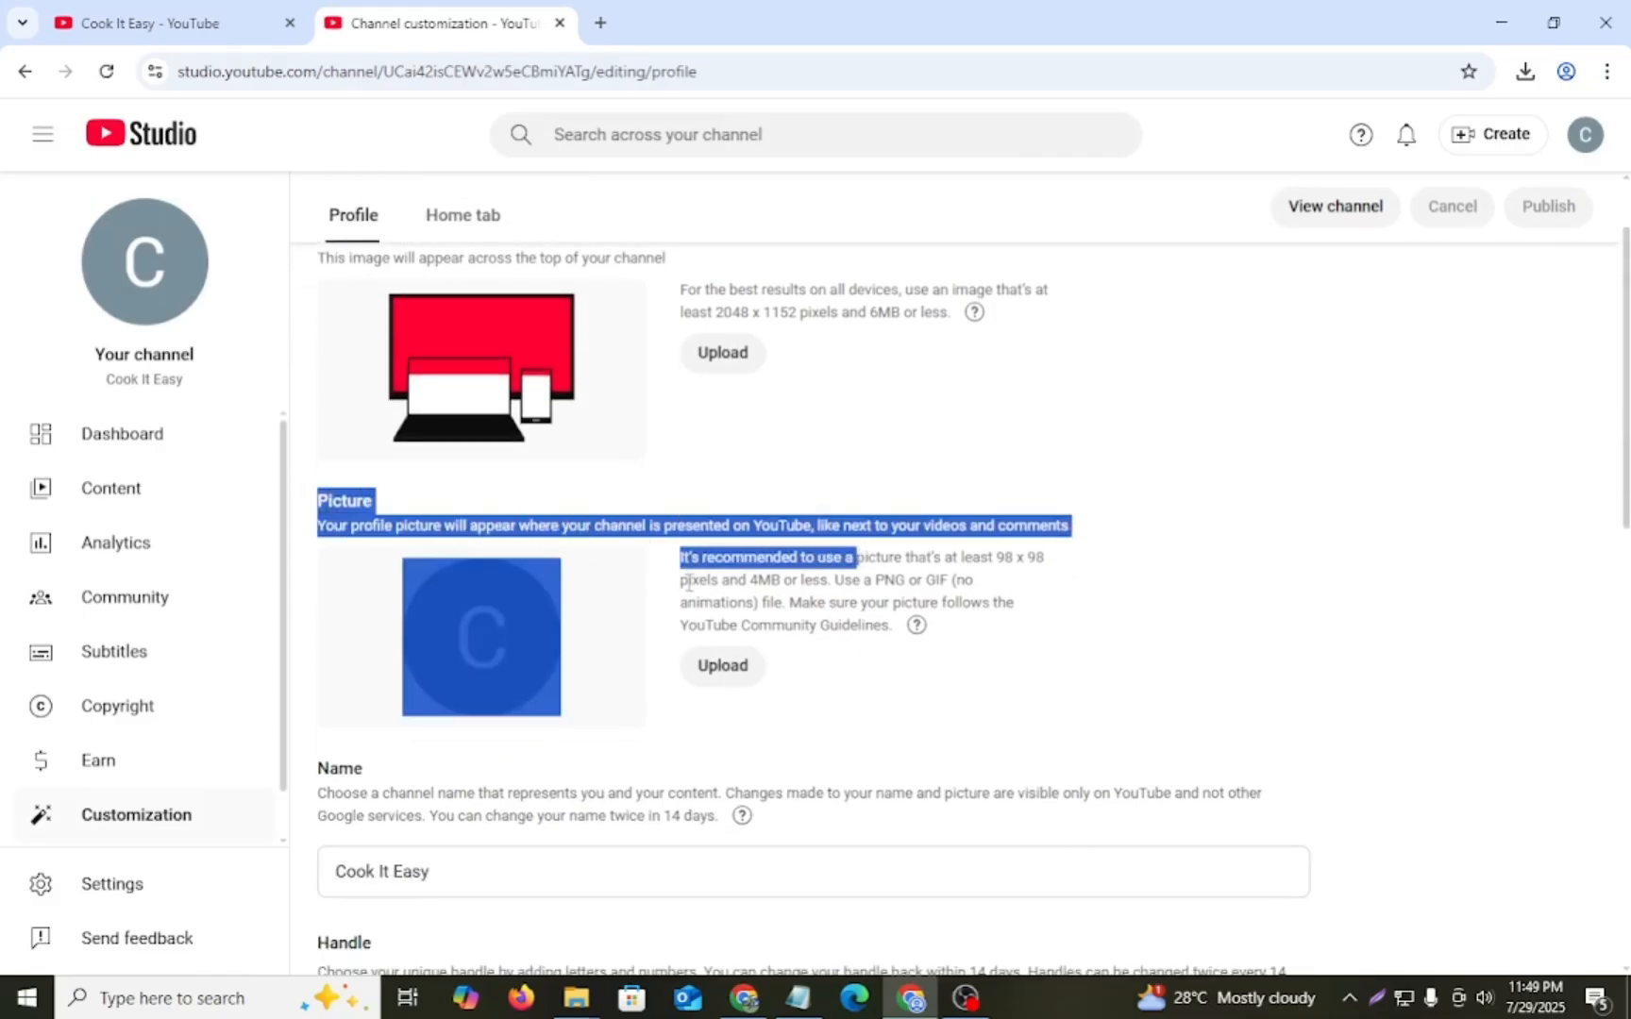
pyautogui.scroll(-3, 687, 580)
pyautogui.moveTo(320, 436); pyautogui.dragTo(292, 524)
pyautogui.click(415, 531)
pyautogui.scroll(-2, 524, 540)
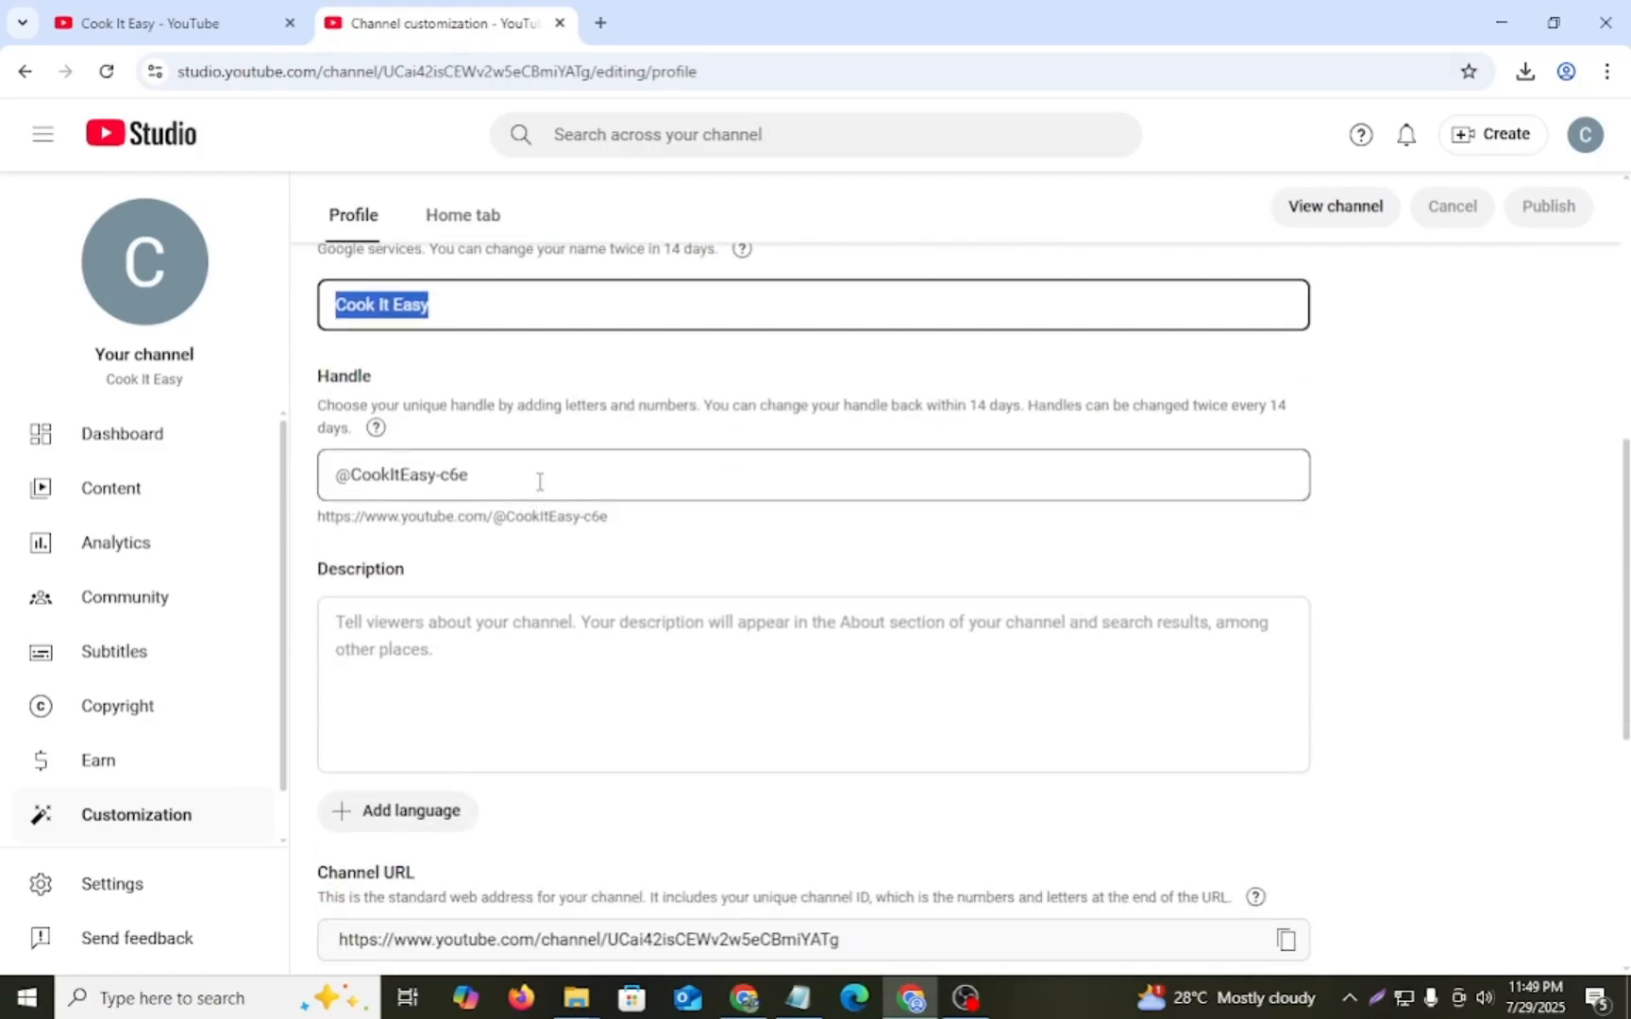
pyautogui.moveTo(511, 475); pyautogui.dragTo(286, 482)
pyautogui.click(485, 474)
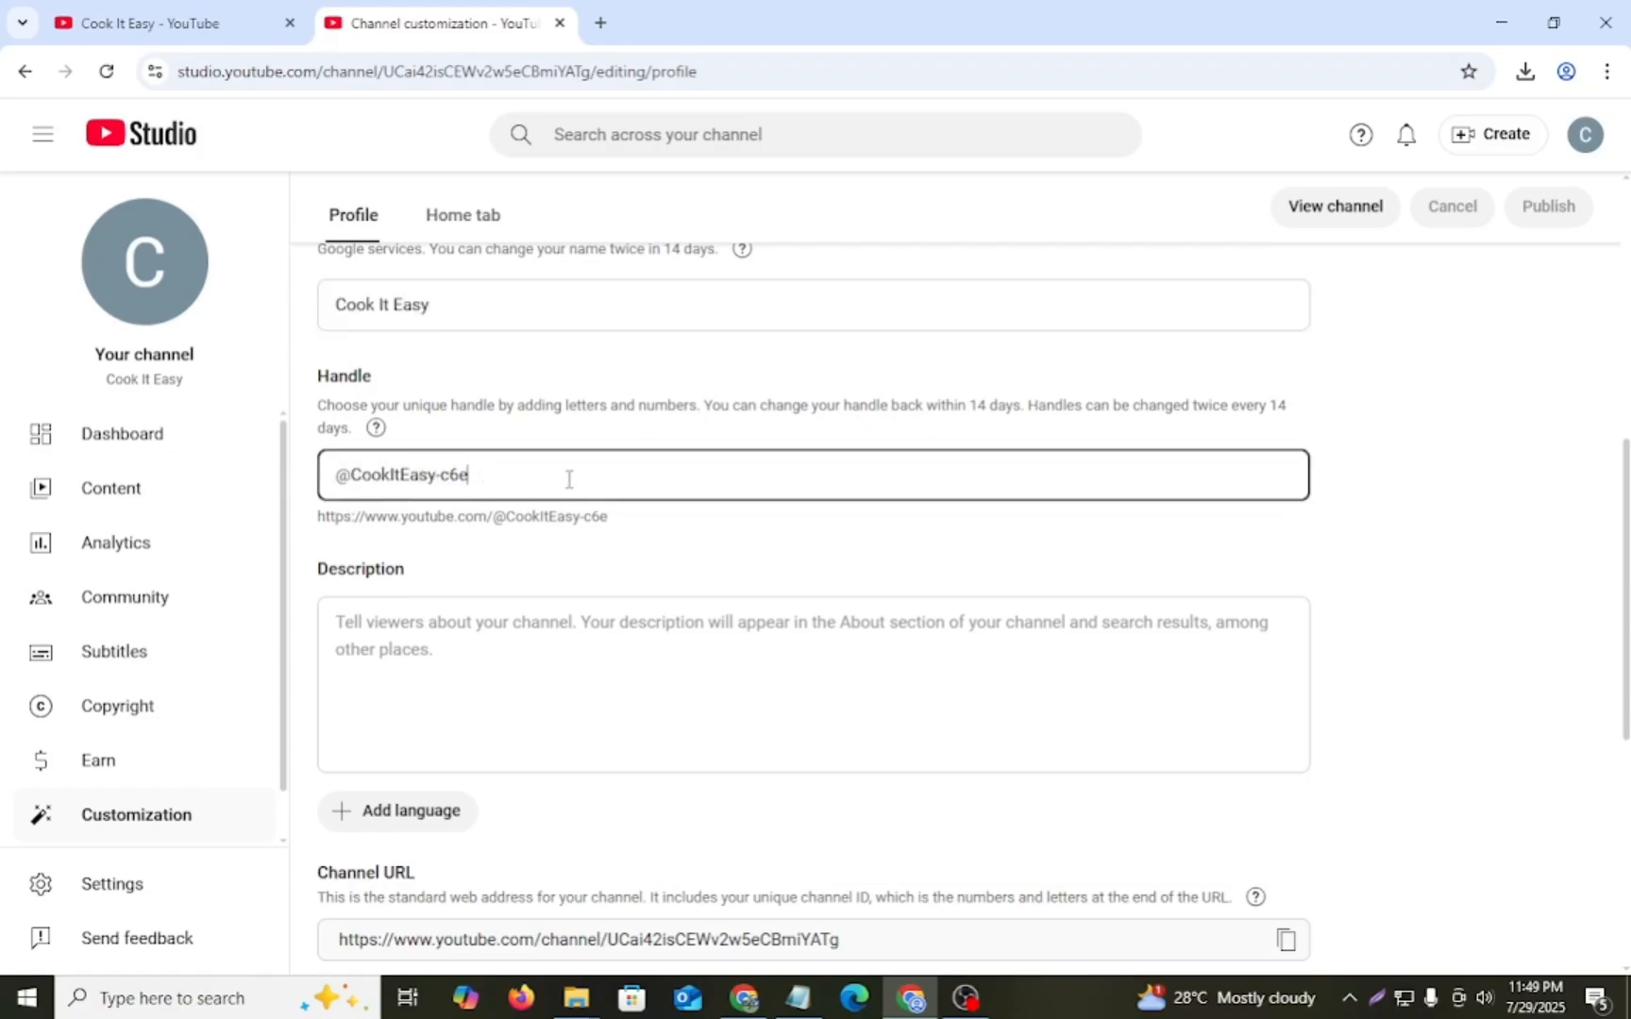
pyautogui.doubleClick(345, 473)
pyautogui.scroll(-3, 544, 480)
pyautogui.scroll(2, 454, 495)
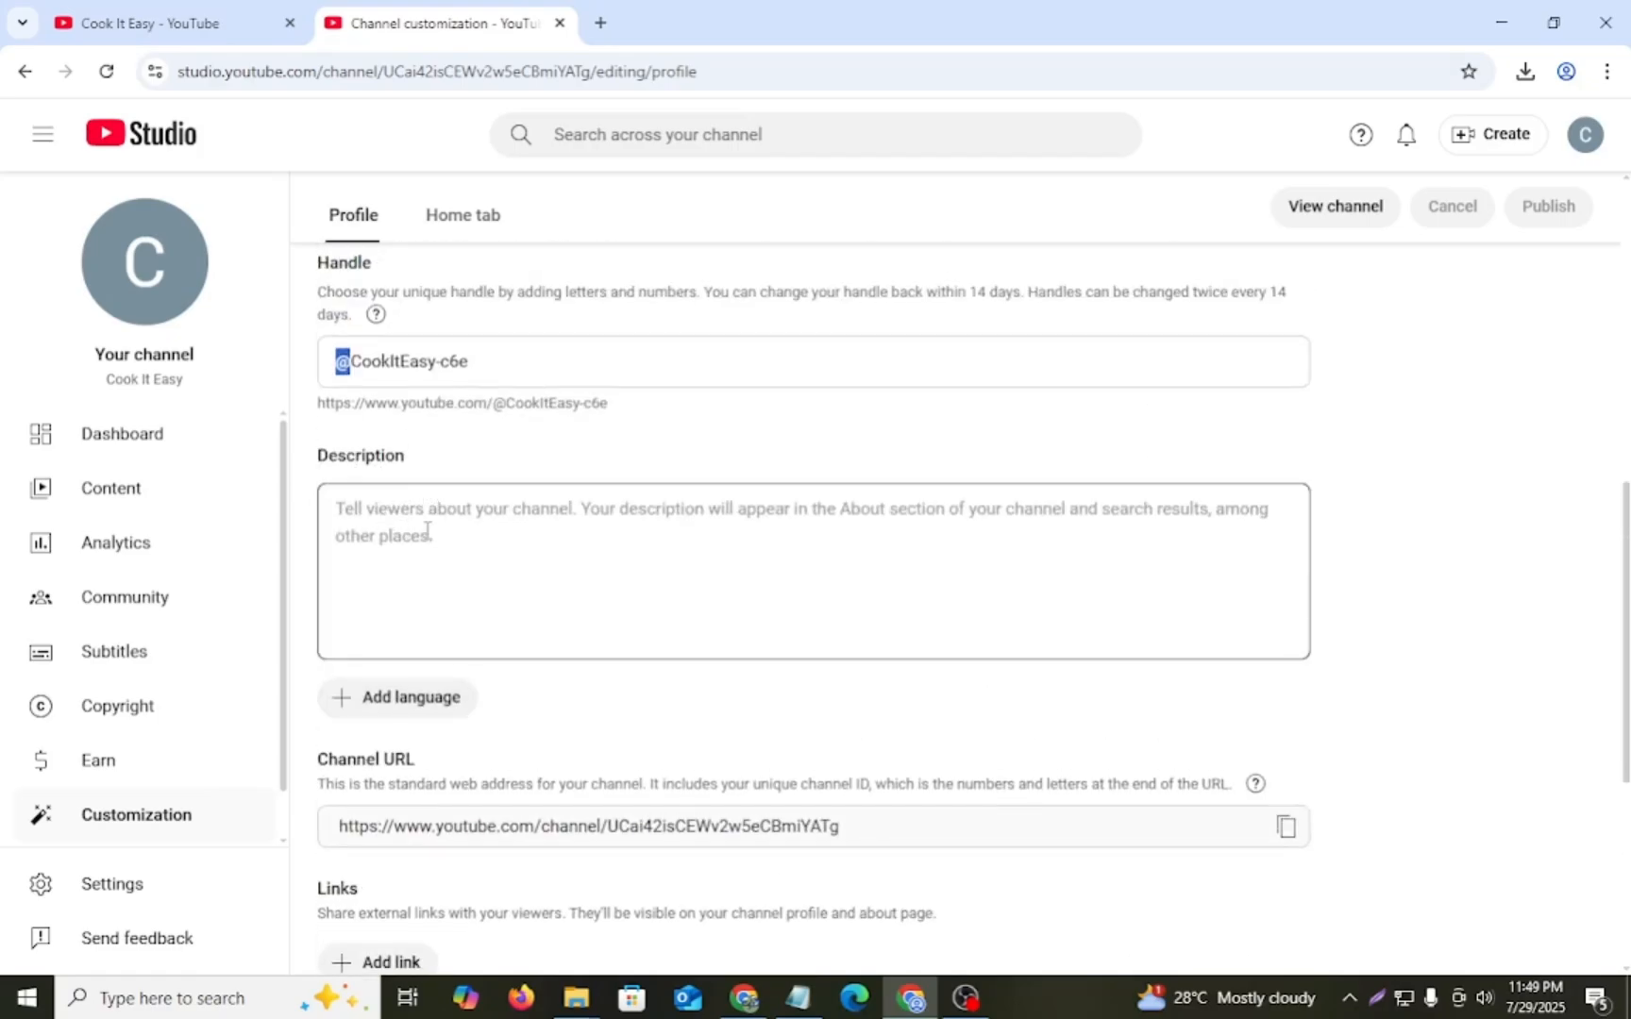
# - Examine the description, channel URL, links, contact info and video watermark sections of the channel profile
pyautogui.click(545, 549)
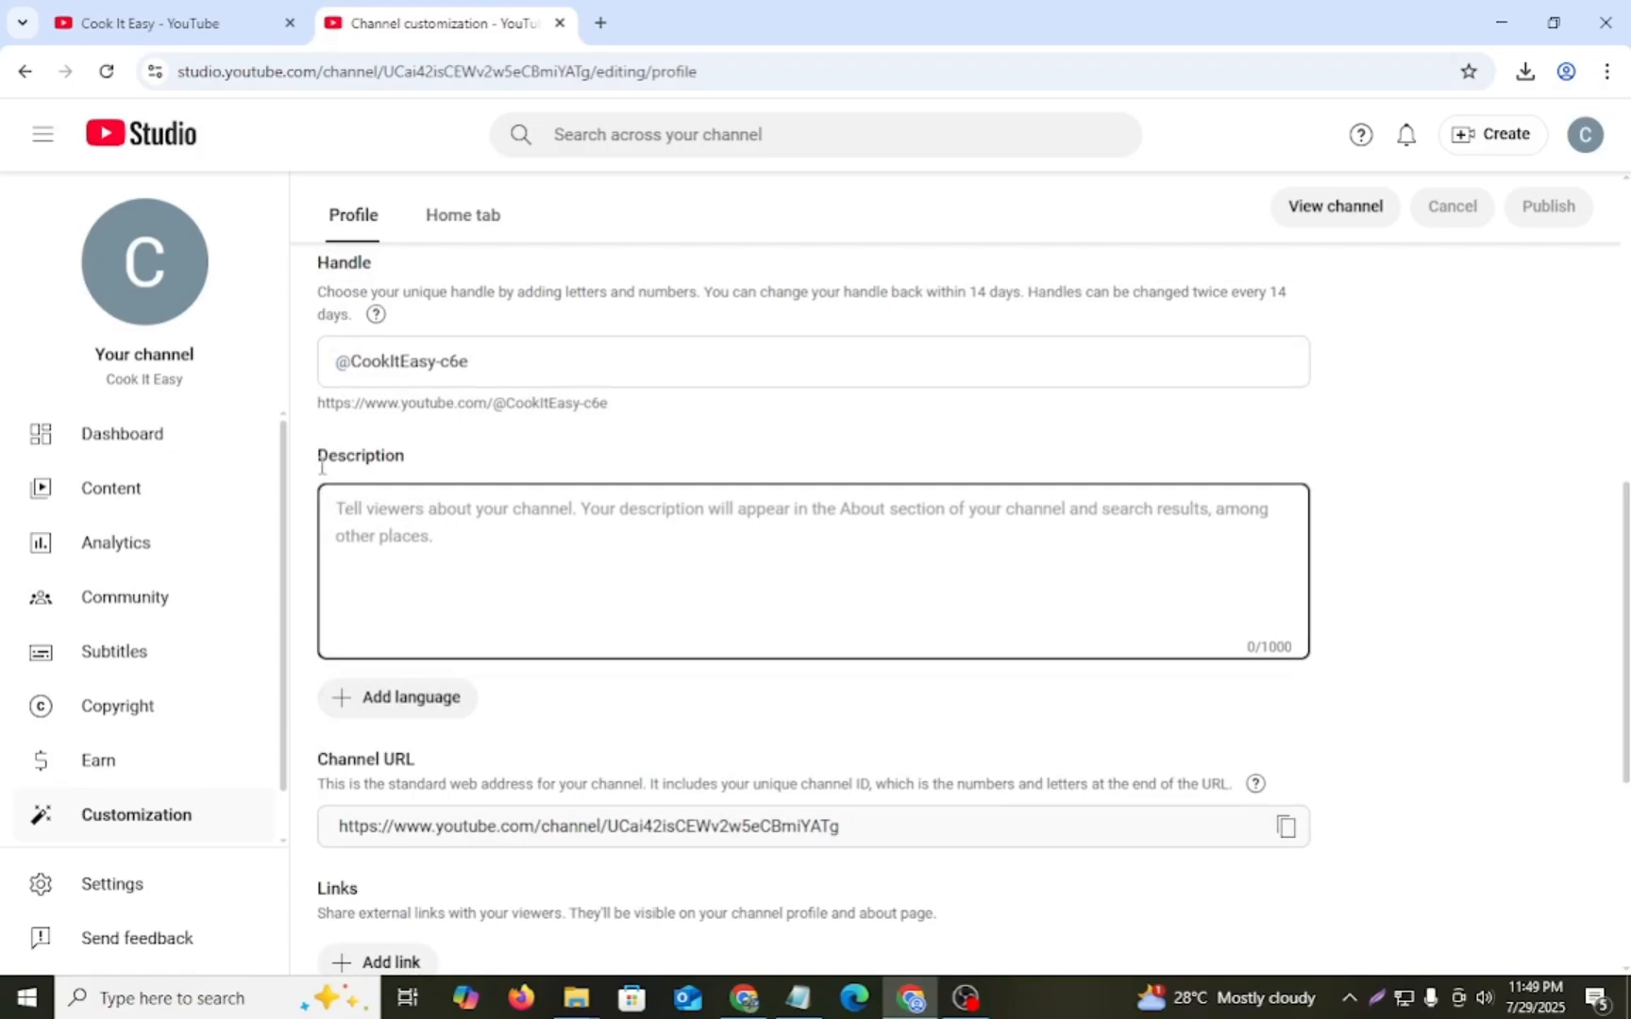
pyautogui.moveTo(321, 467); pyautogui.dragTo(441, 476)
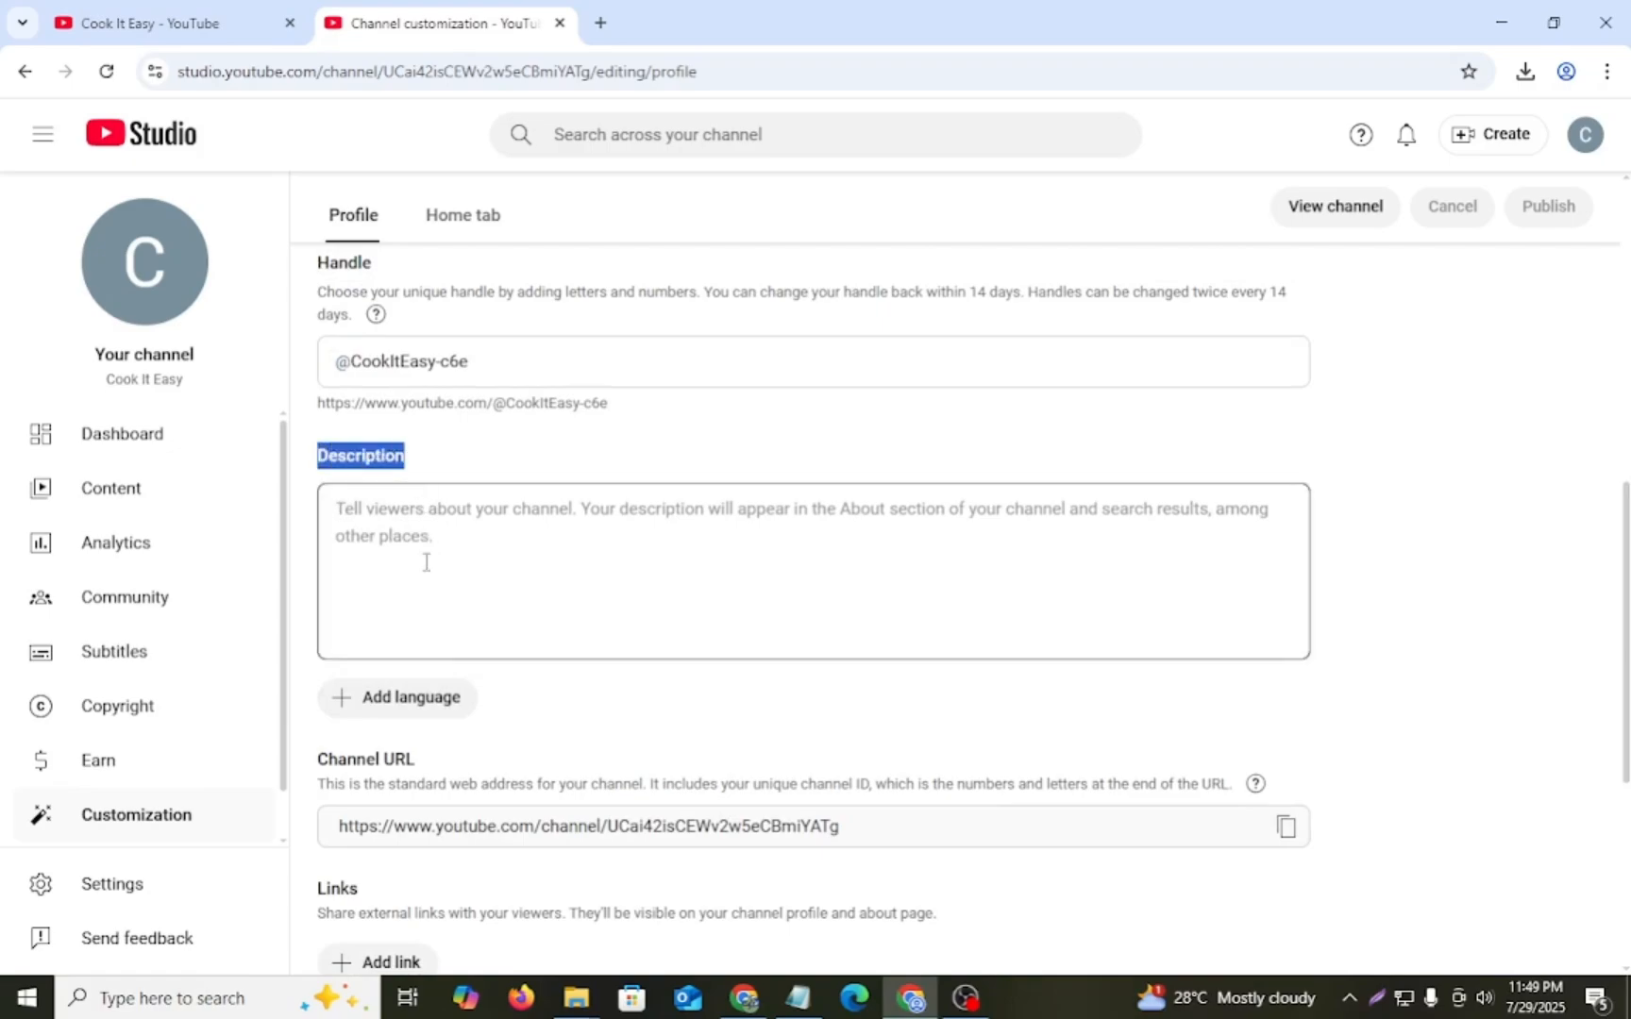
pyautogui.scroll(-1, 438, 592)
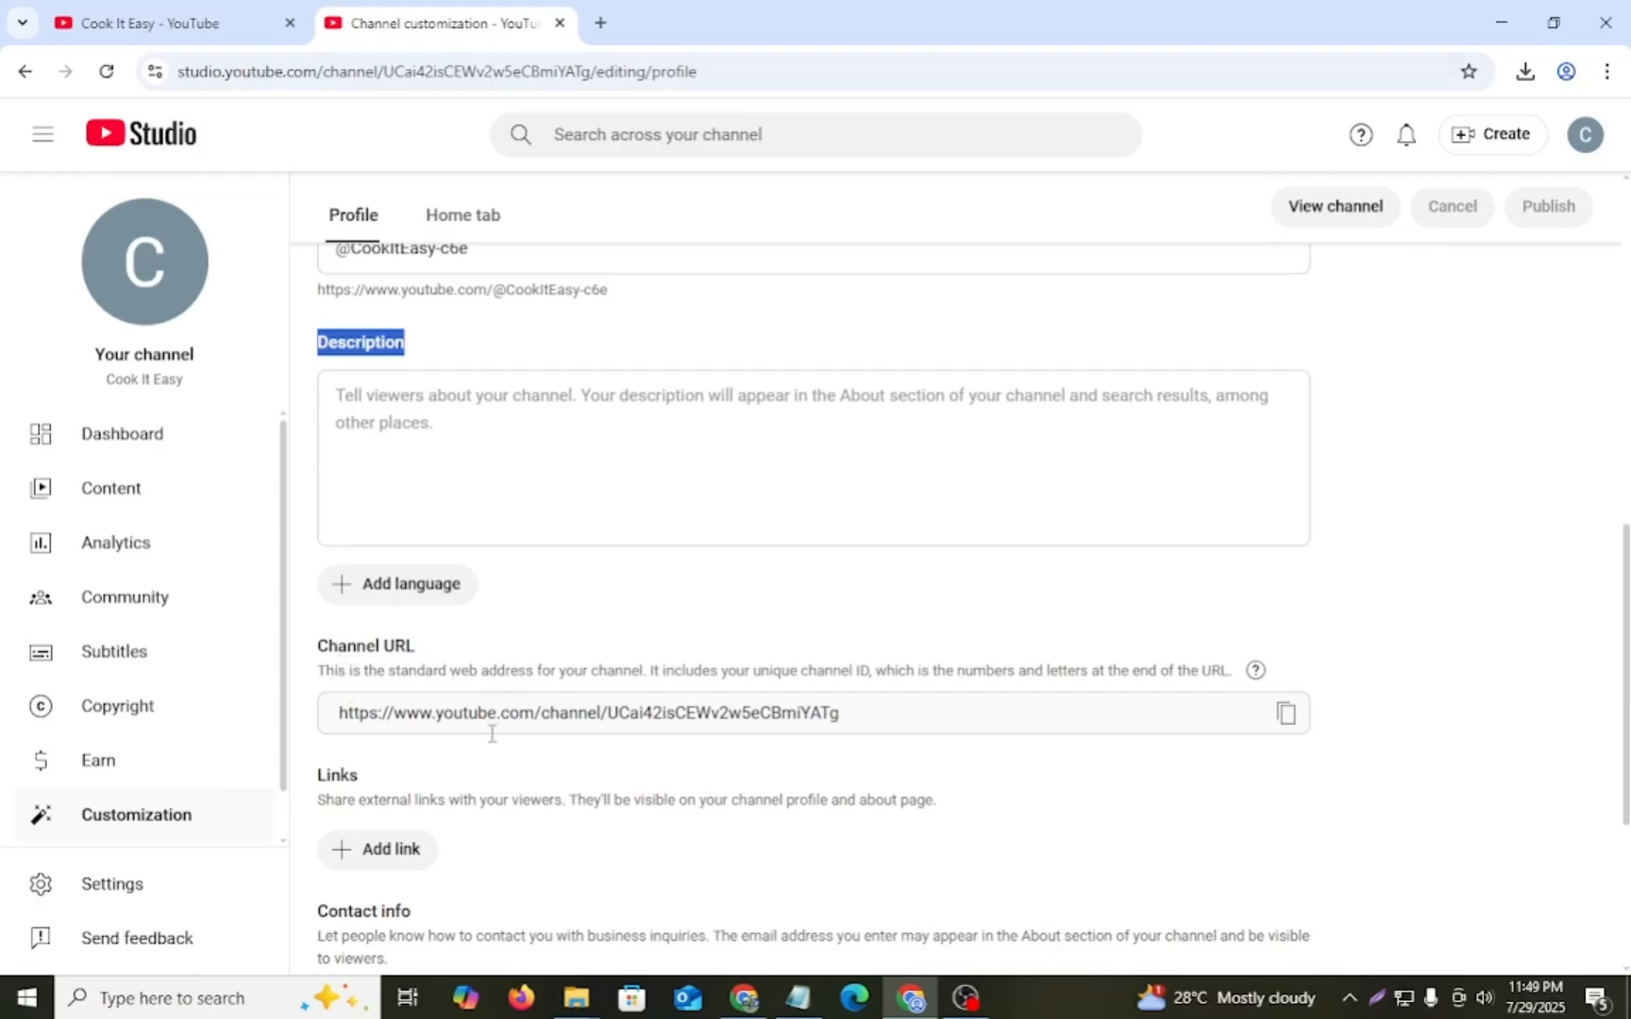
pyautogui.scroll(-2, 453, 741)
pyautogui.scroll(-1, 416, 674)
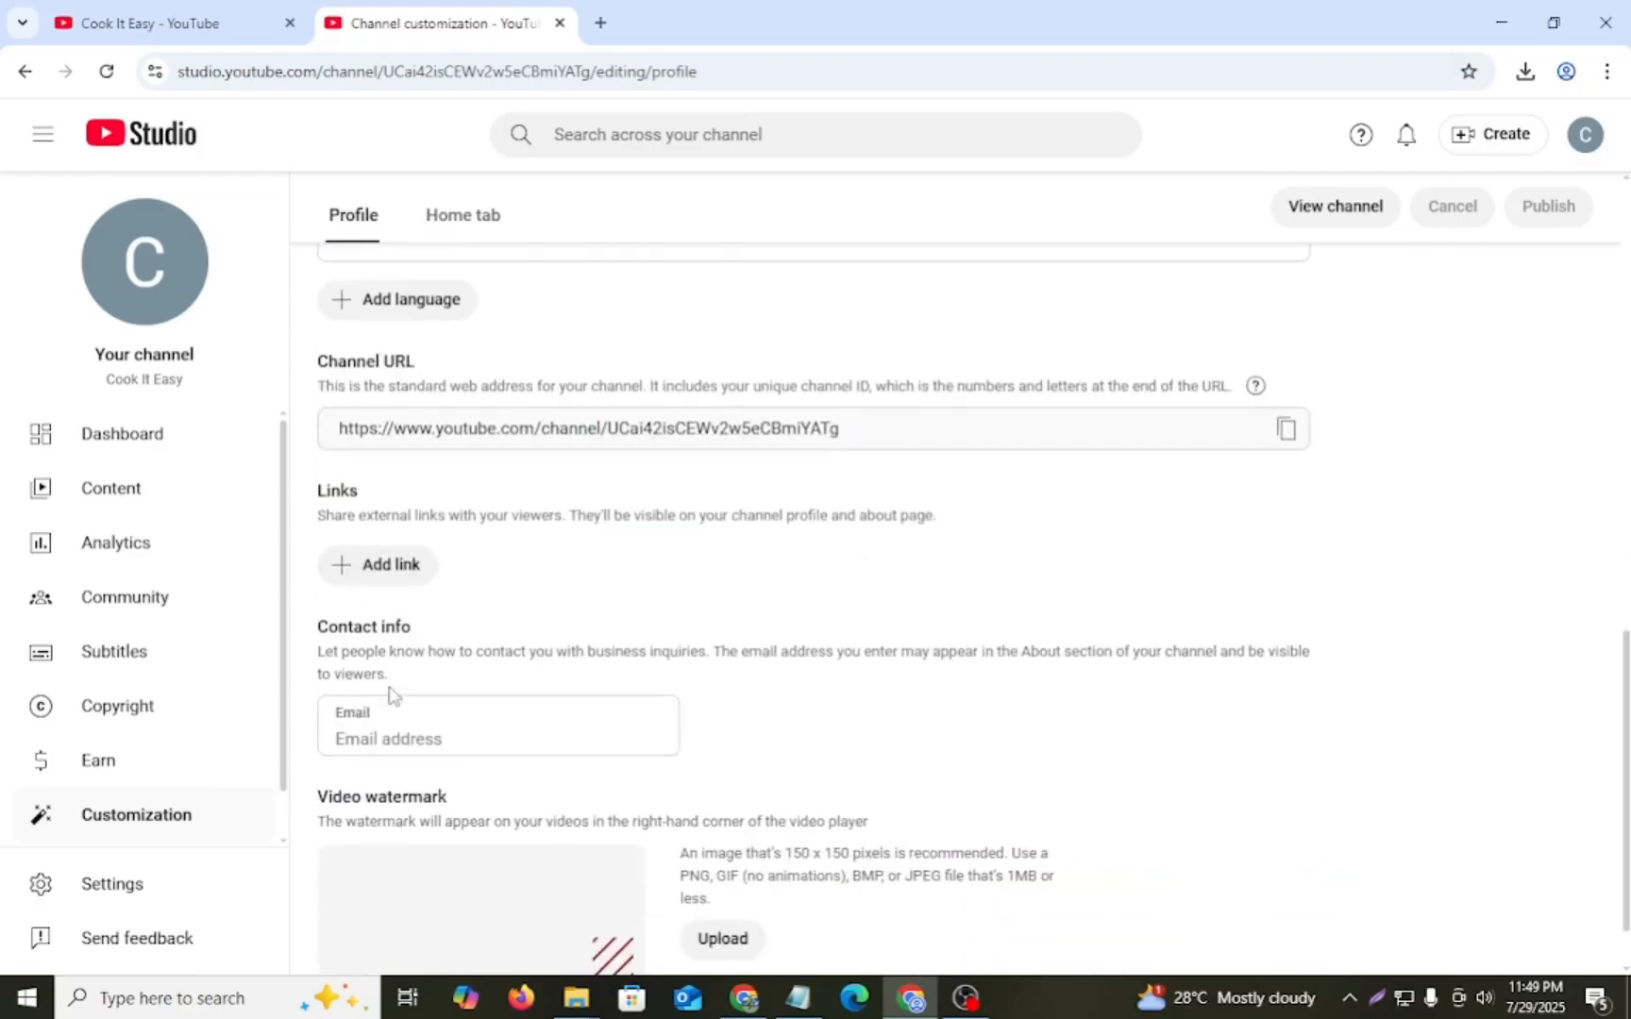
pyautogui.scroll(-1, 393, 695)
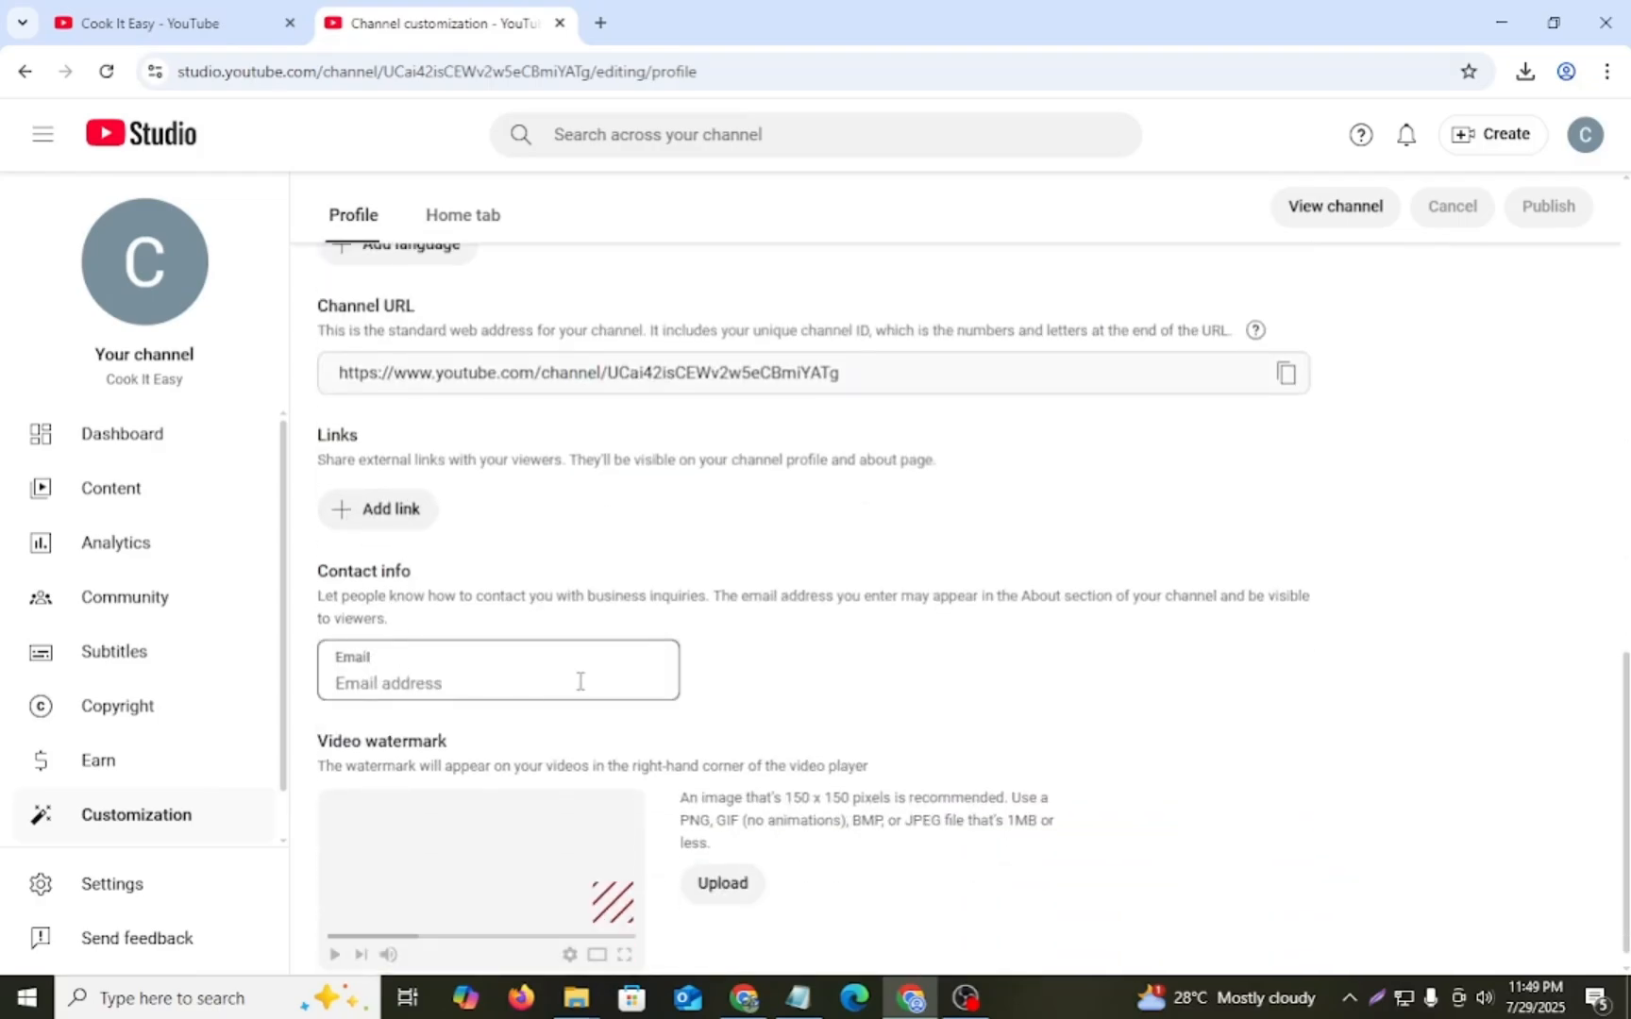
pyautogui.scroll(-1, 580, 682)
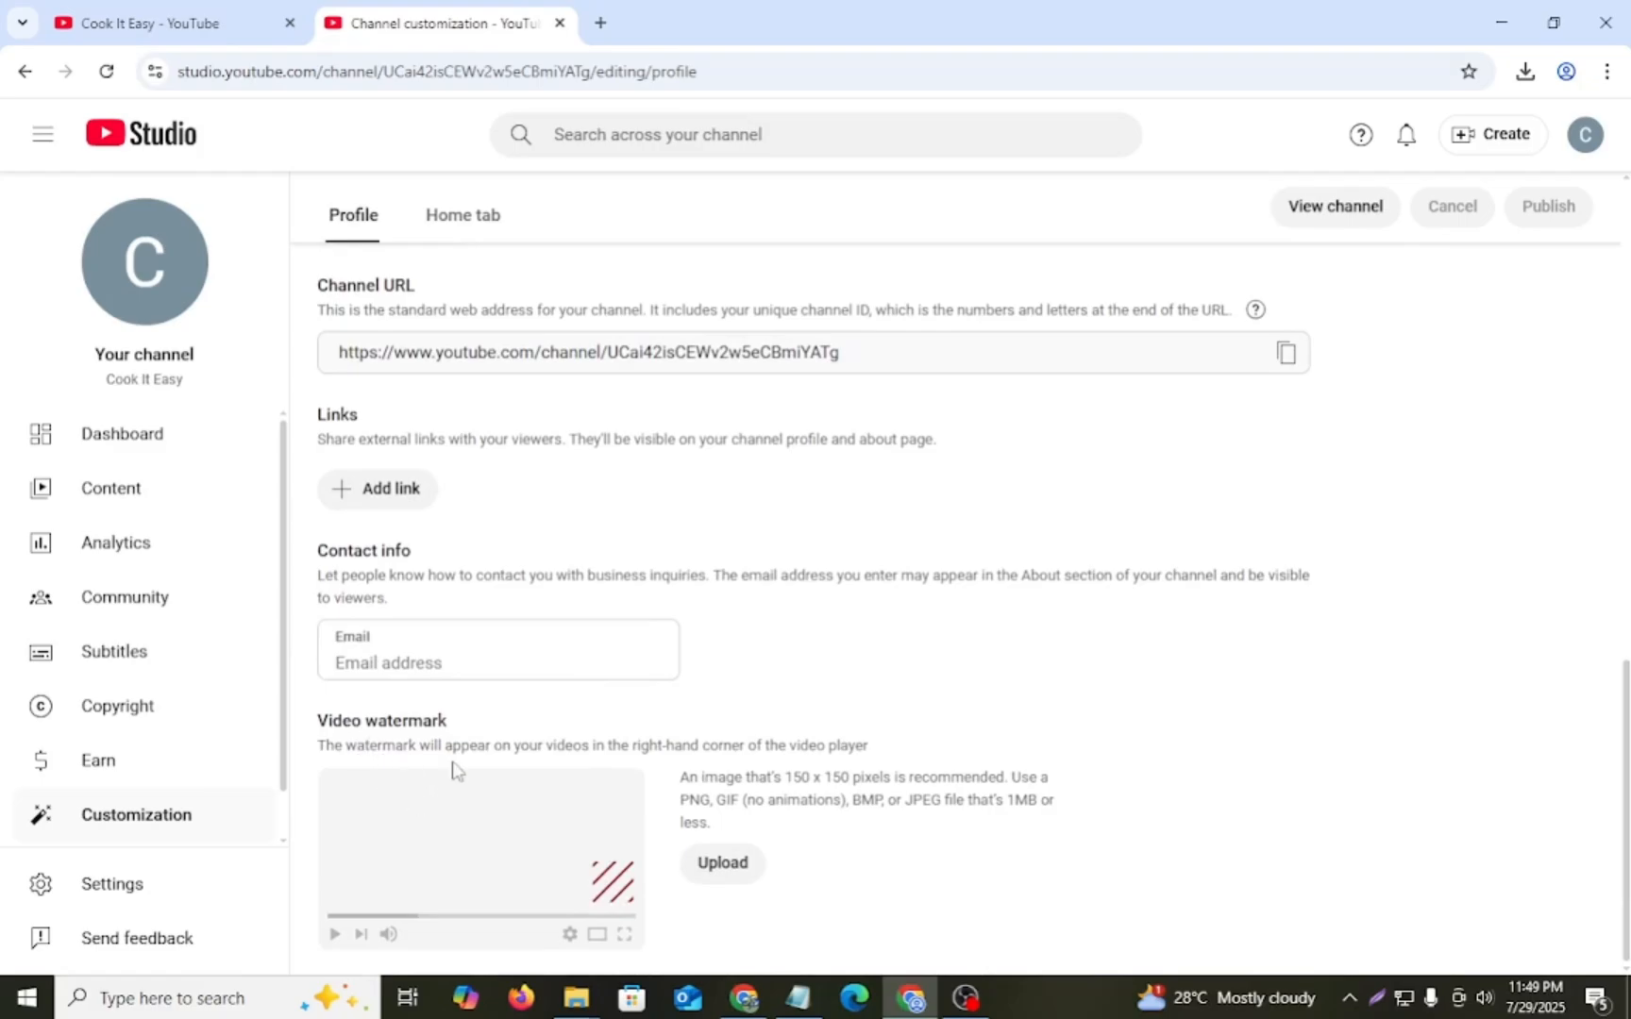
pyautogui.scroll(10, 624, 803)
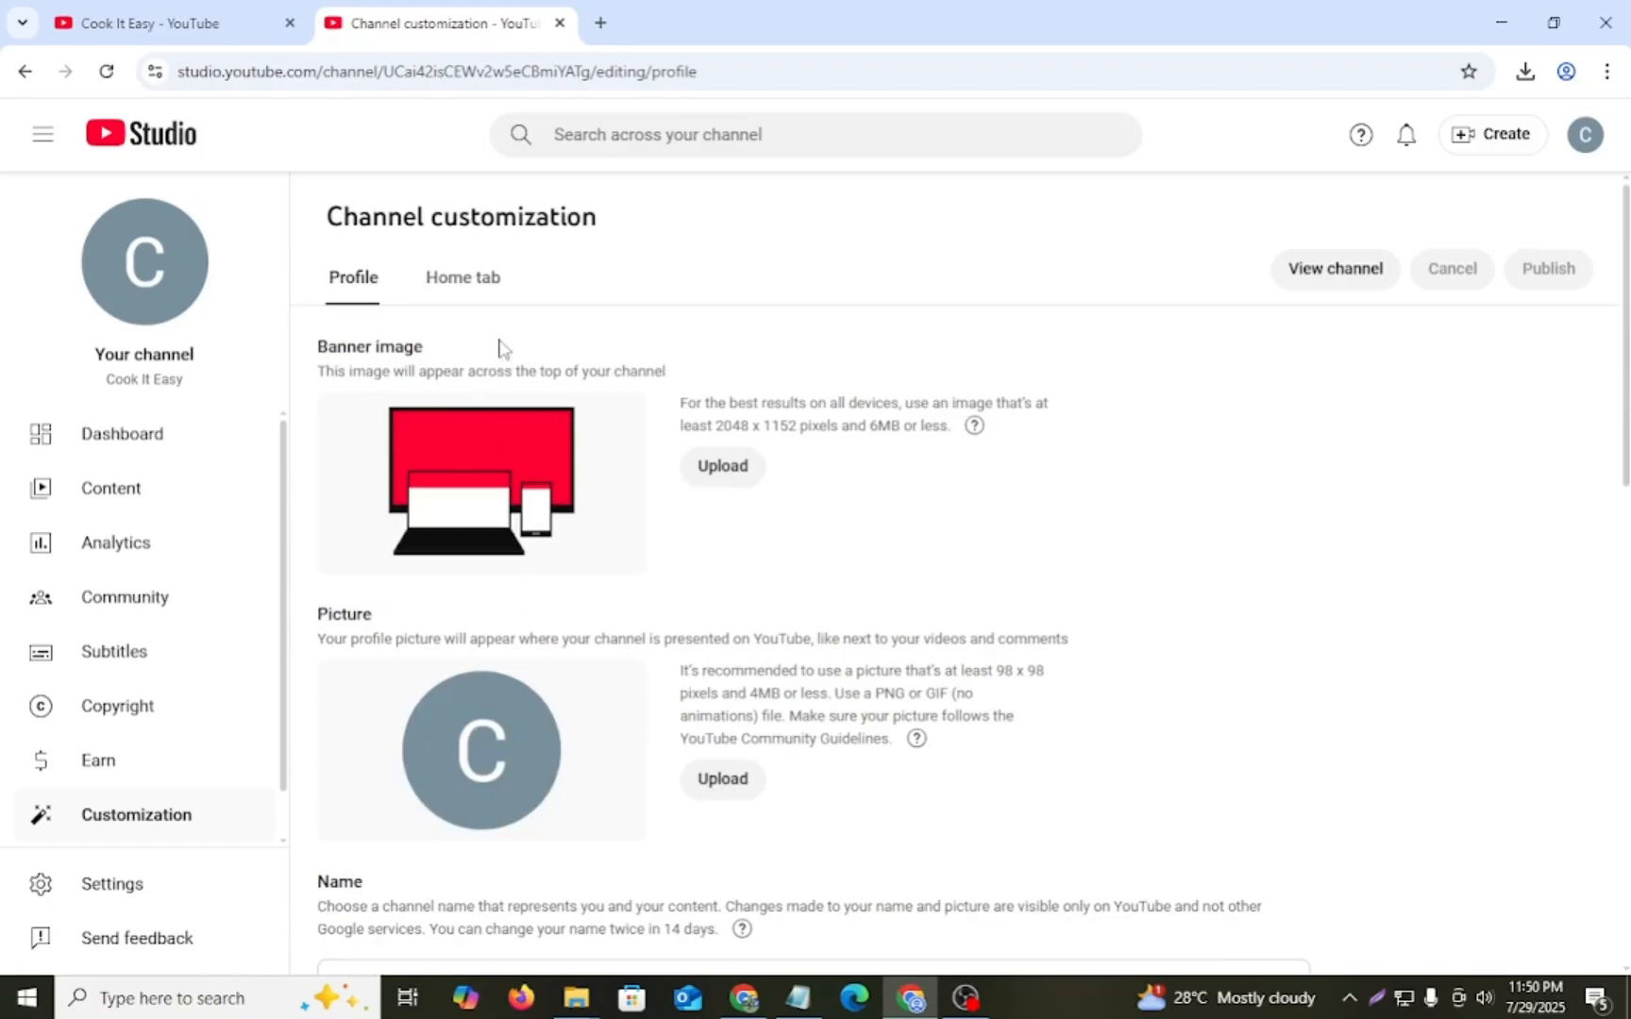
# - Open the Canva home page in a new browser tab
pyautogui.click(601, 23)
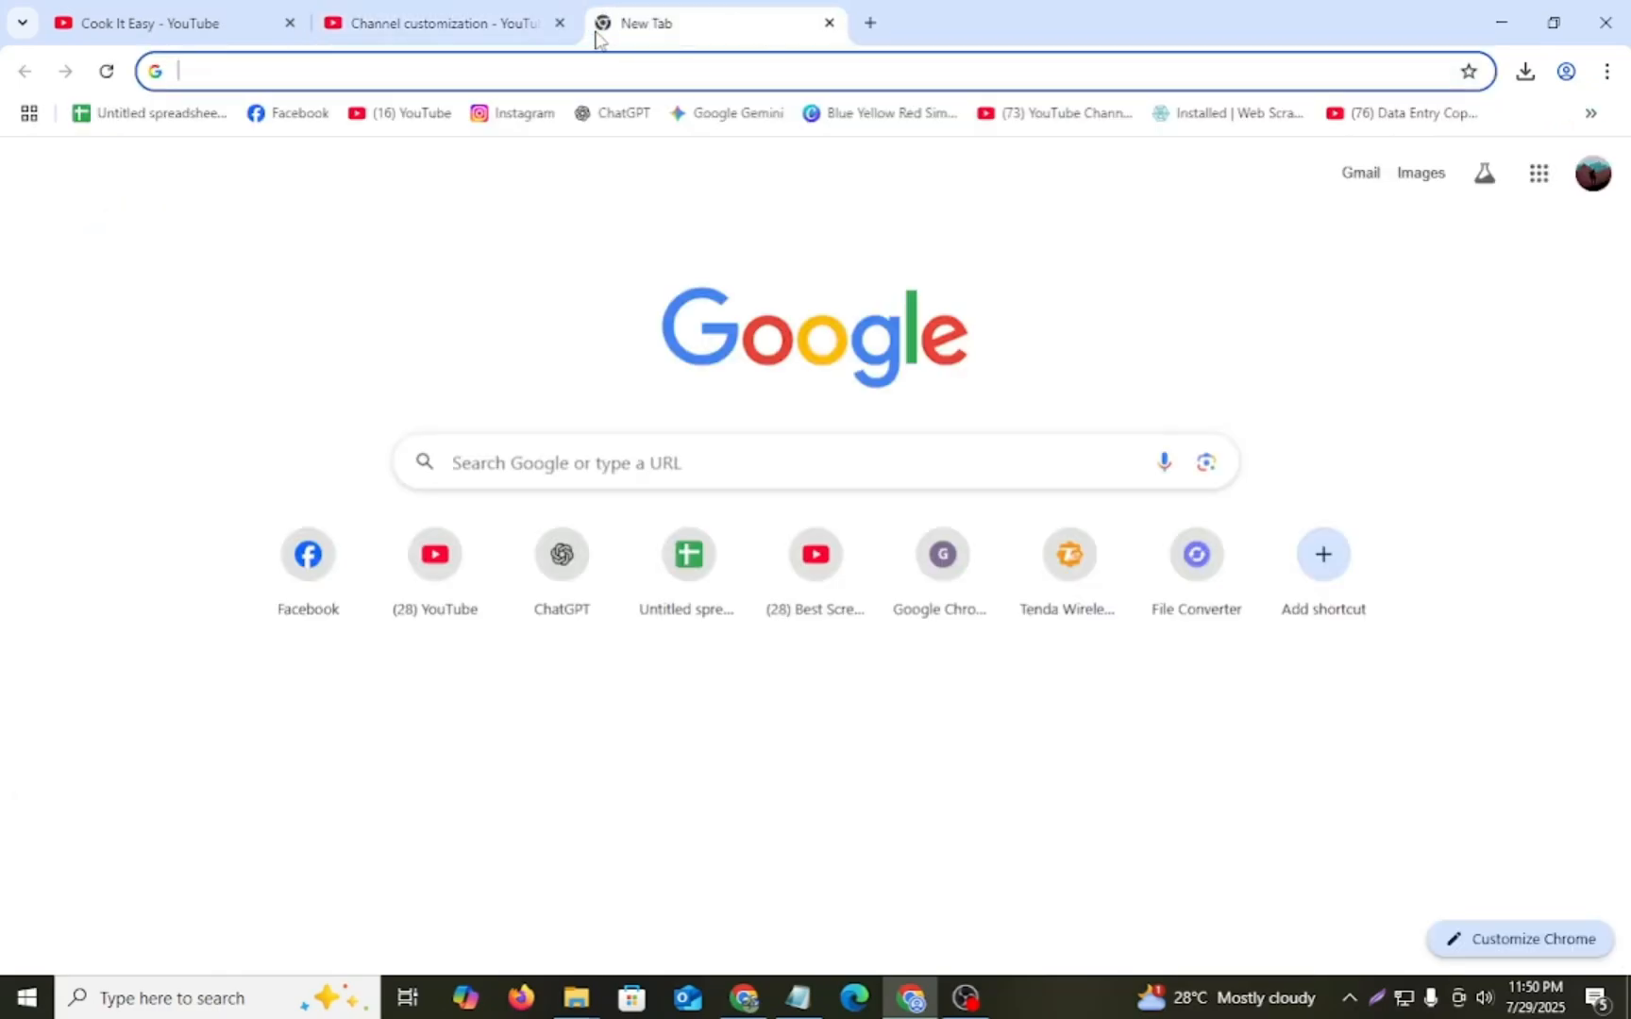
pyautogui.write('c')
pyautogui.press('Return')
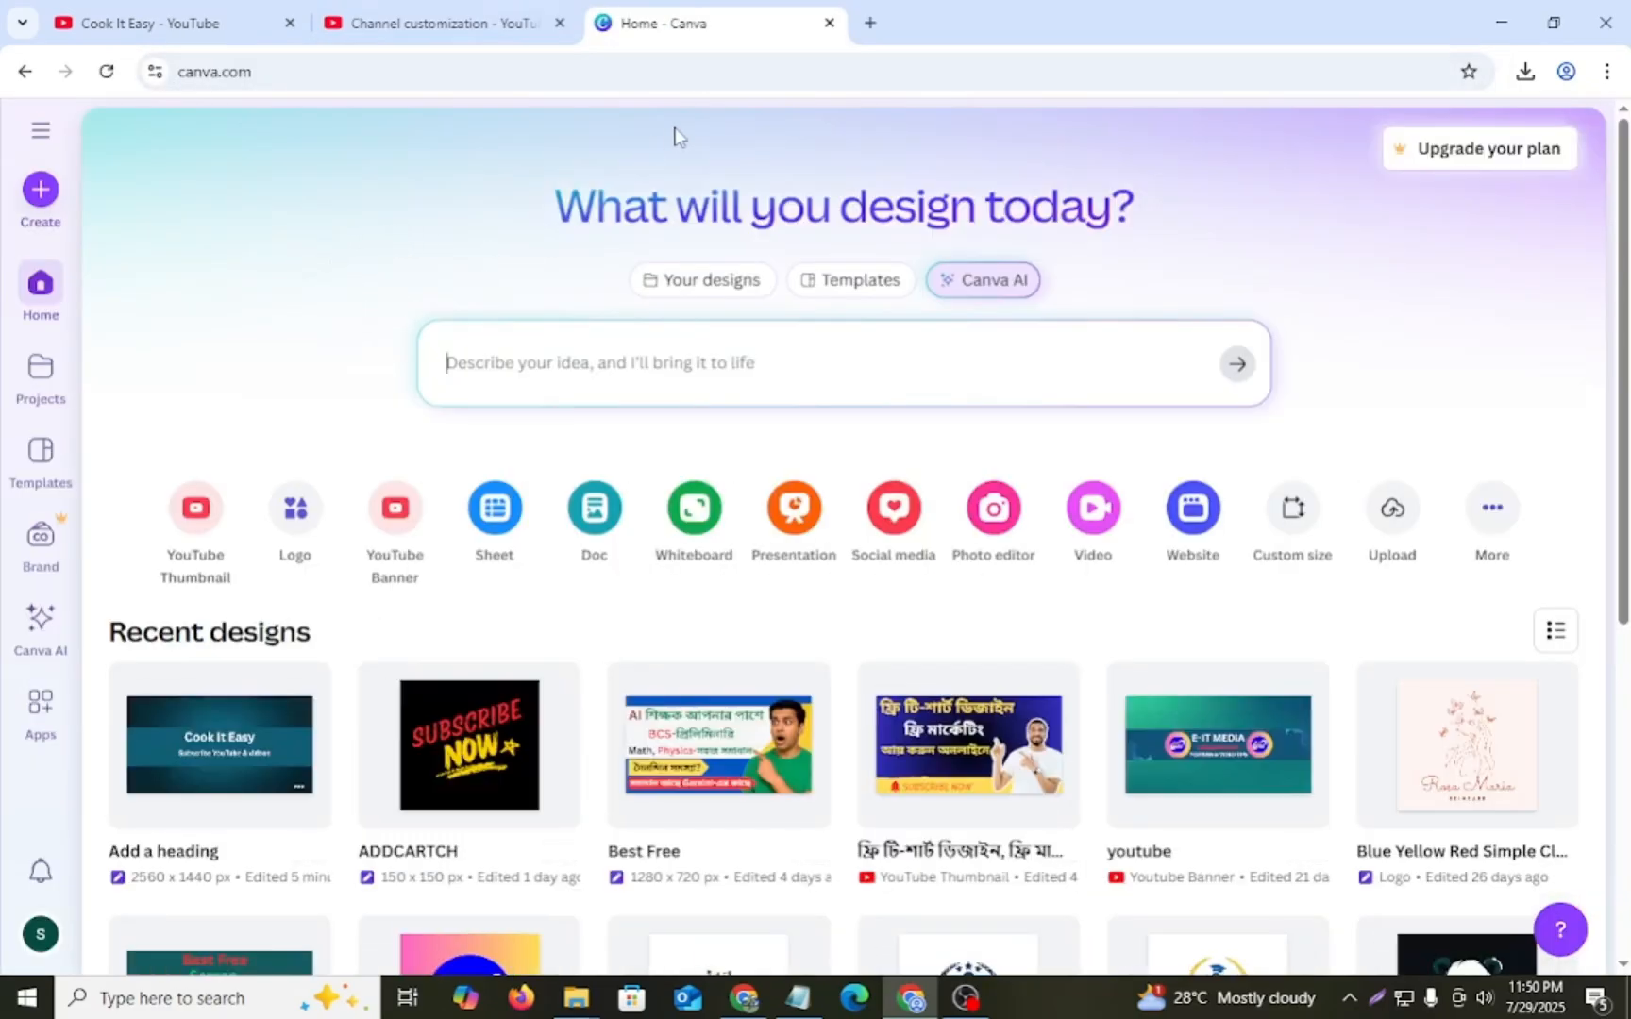
# - Search Google for "youtube banner size" in a new browser tab and highlight the recommended dimensions
pyautogui.click(878, 26)
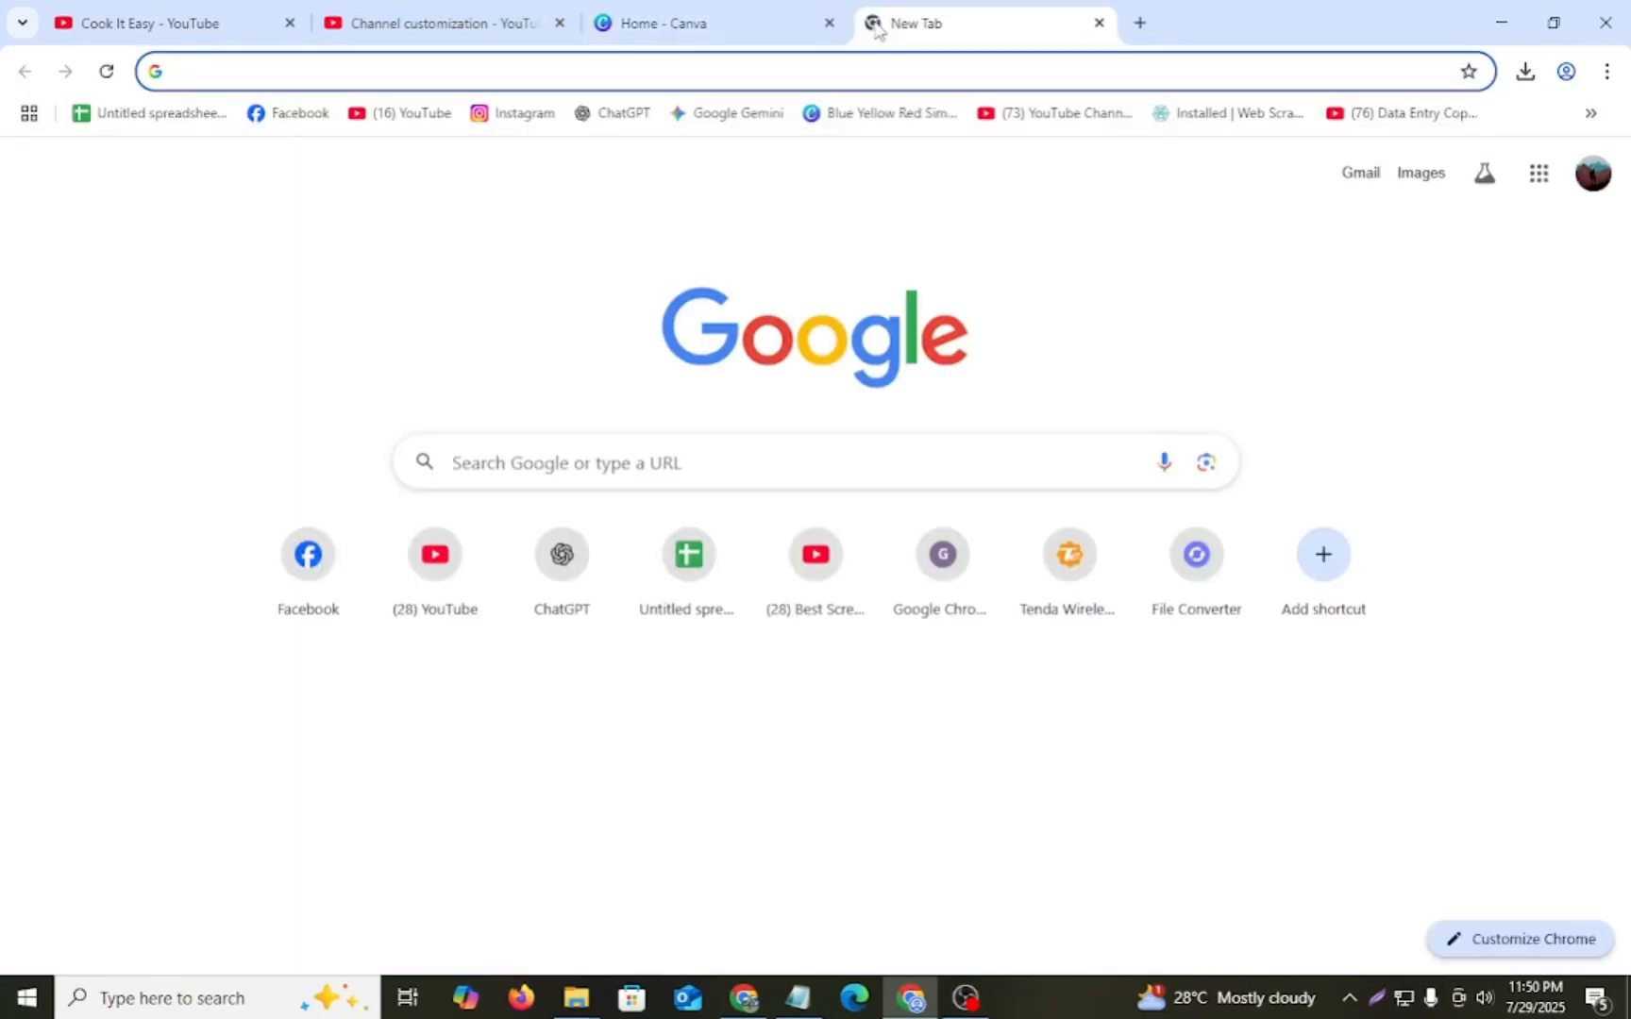
pyautogui.write('yo')
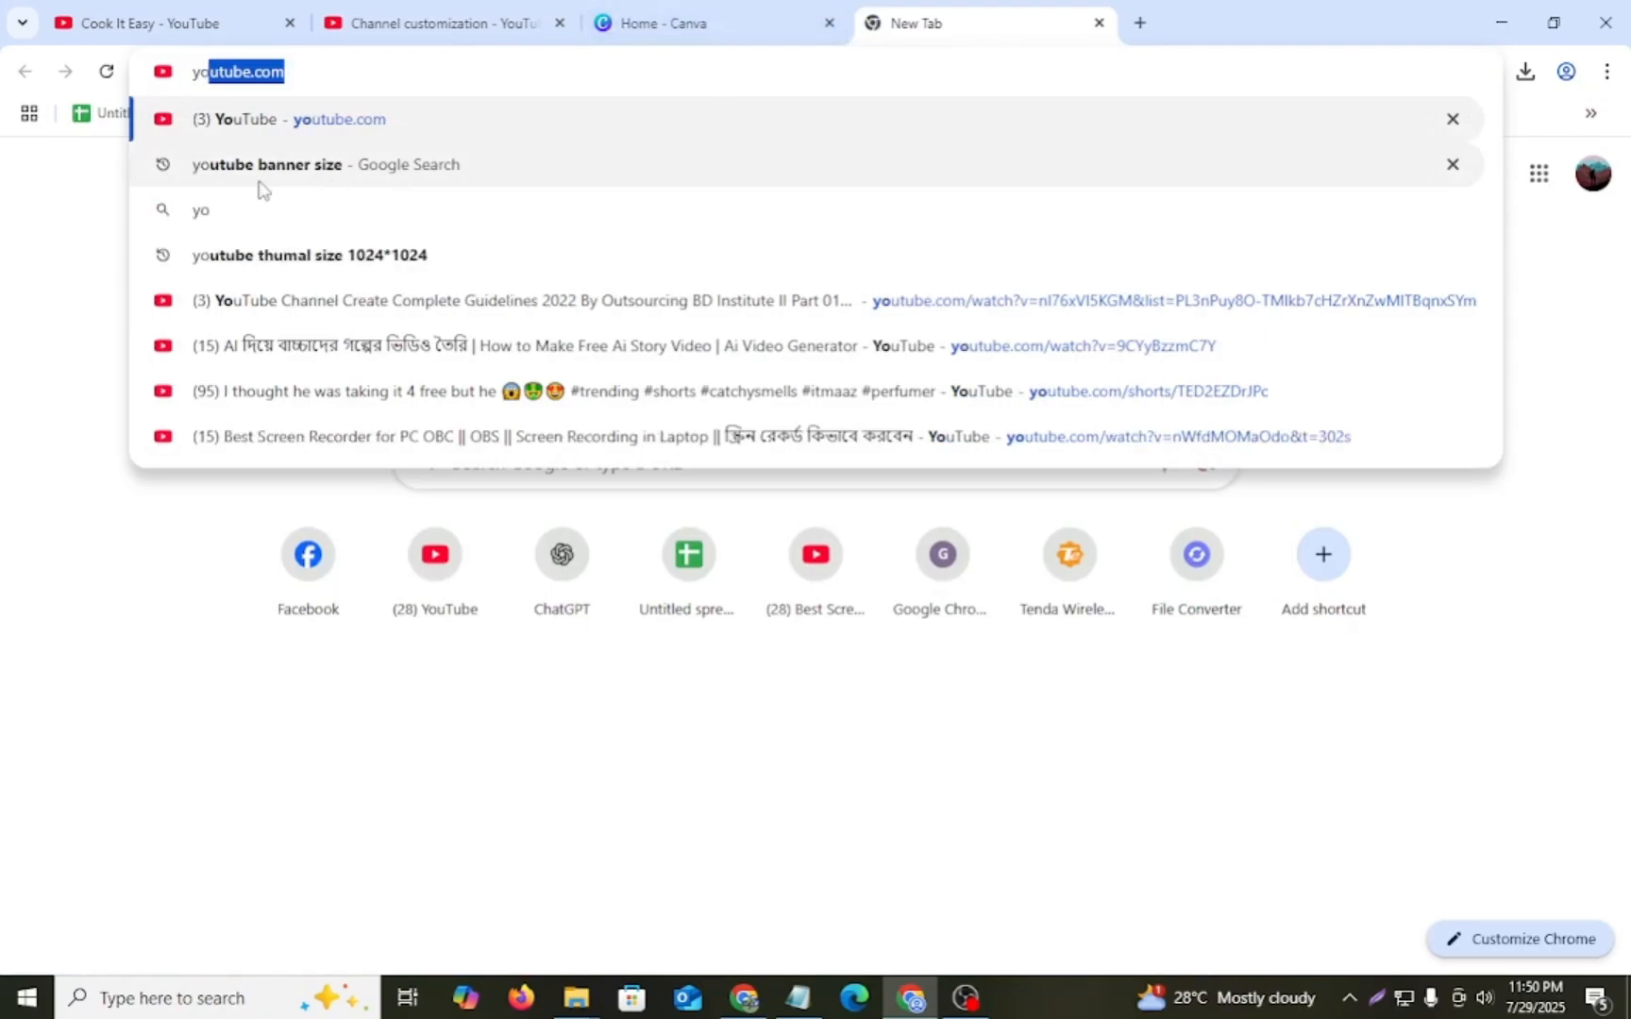
pyautogui.click(314, 166)
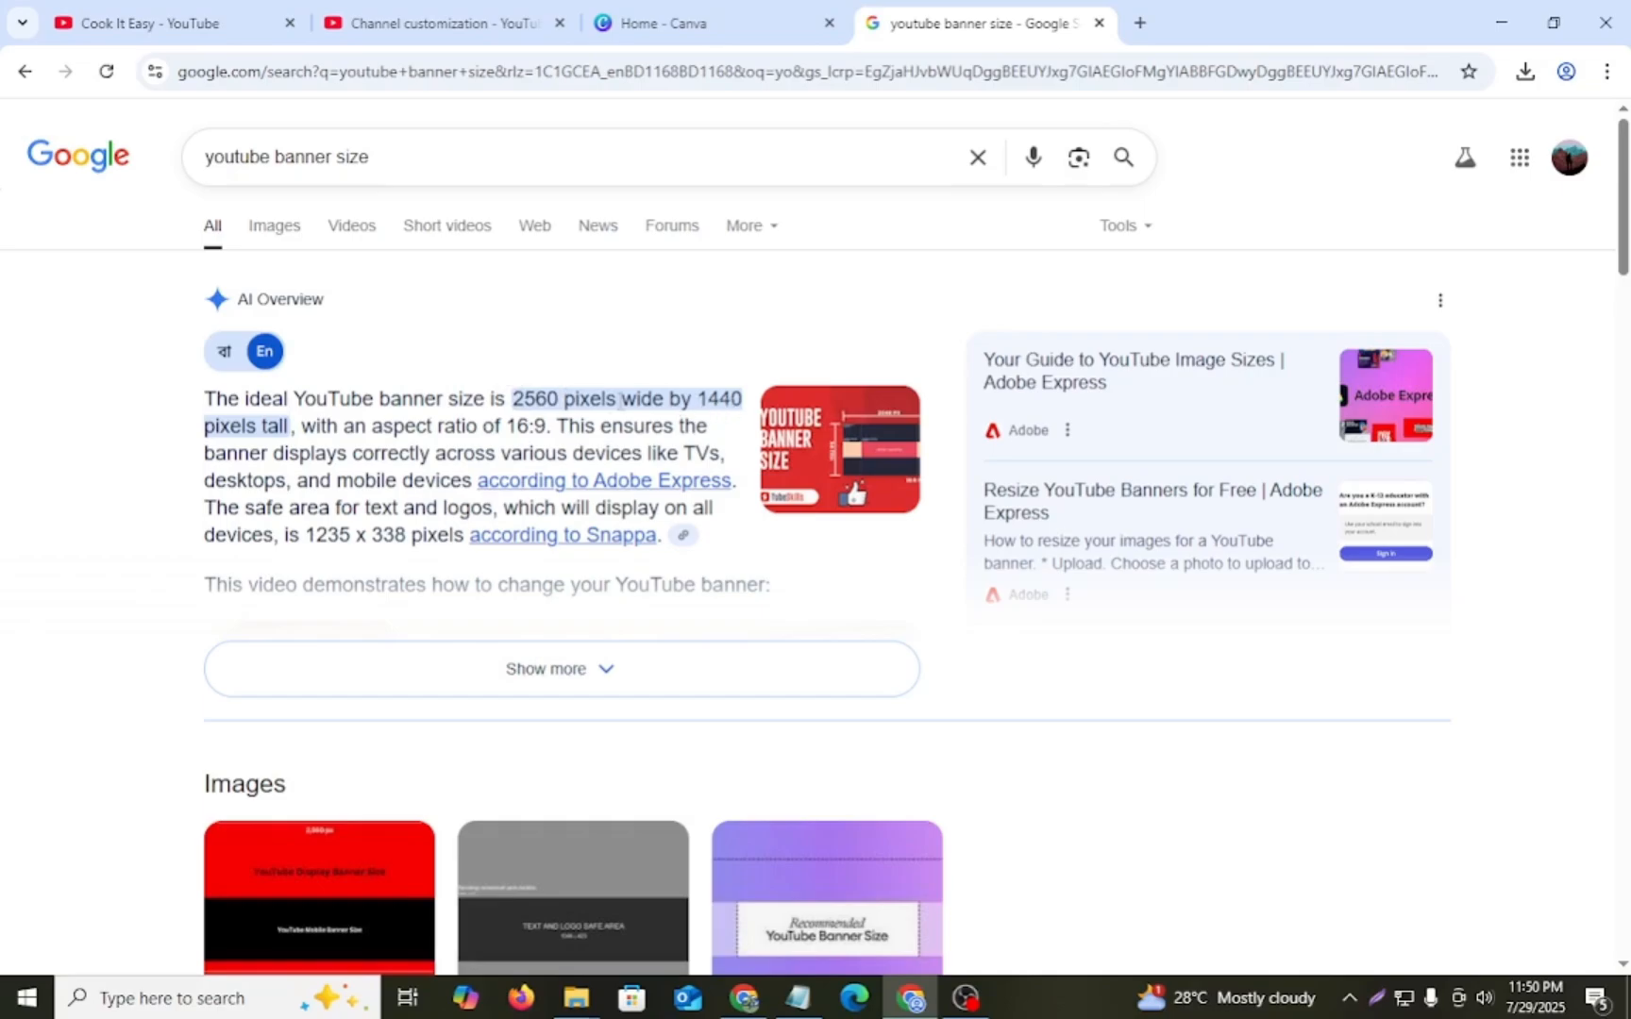
pyautogui.moveTo(513, 398); pyautogui.dragTo(559, 401)
# - Switch to Canva, start a custom-size design and set its width to 2560 px
pyautogui.click(710, 24)
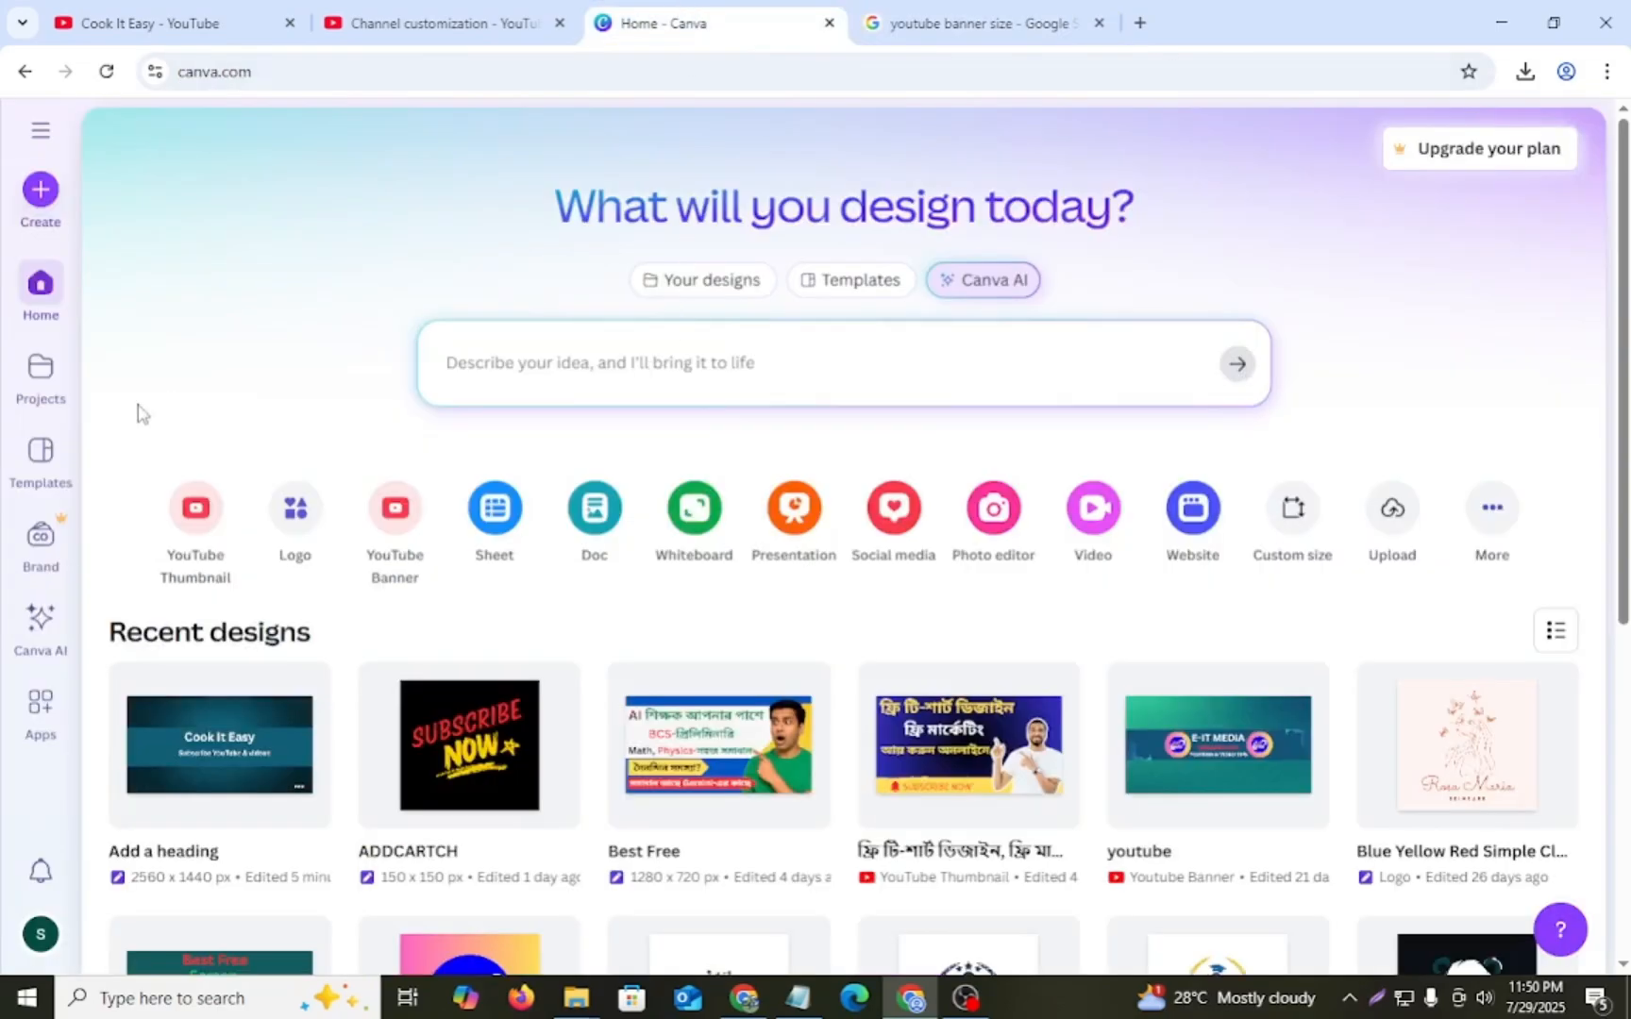
pyautogui.click(46, 198)
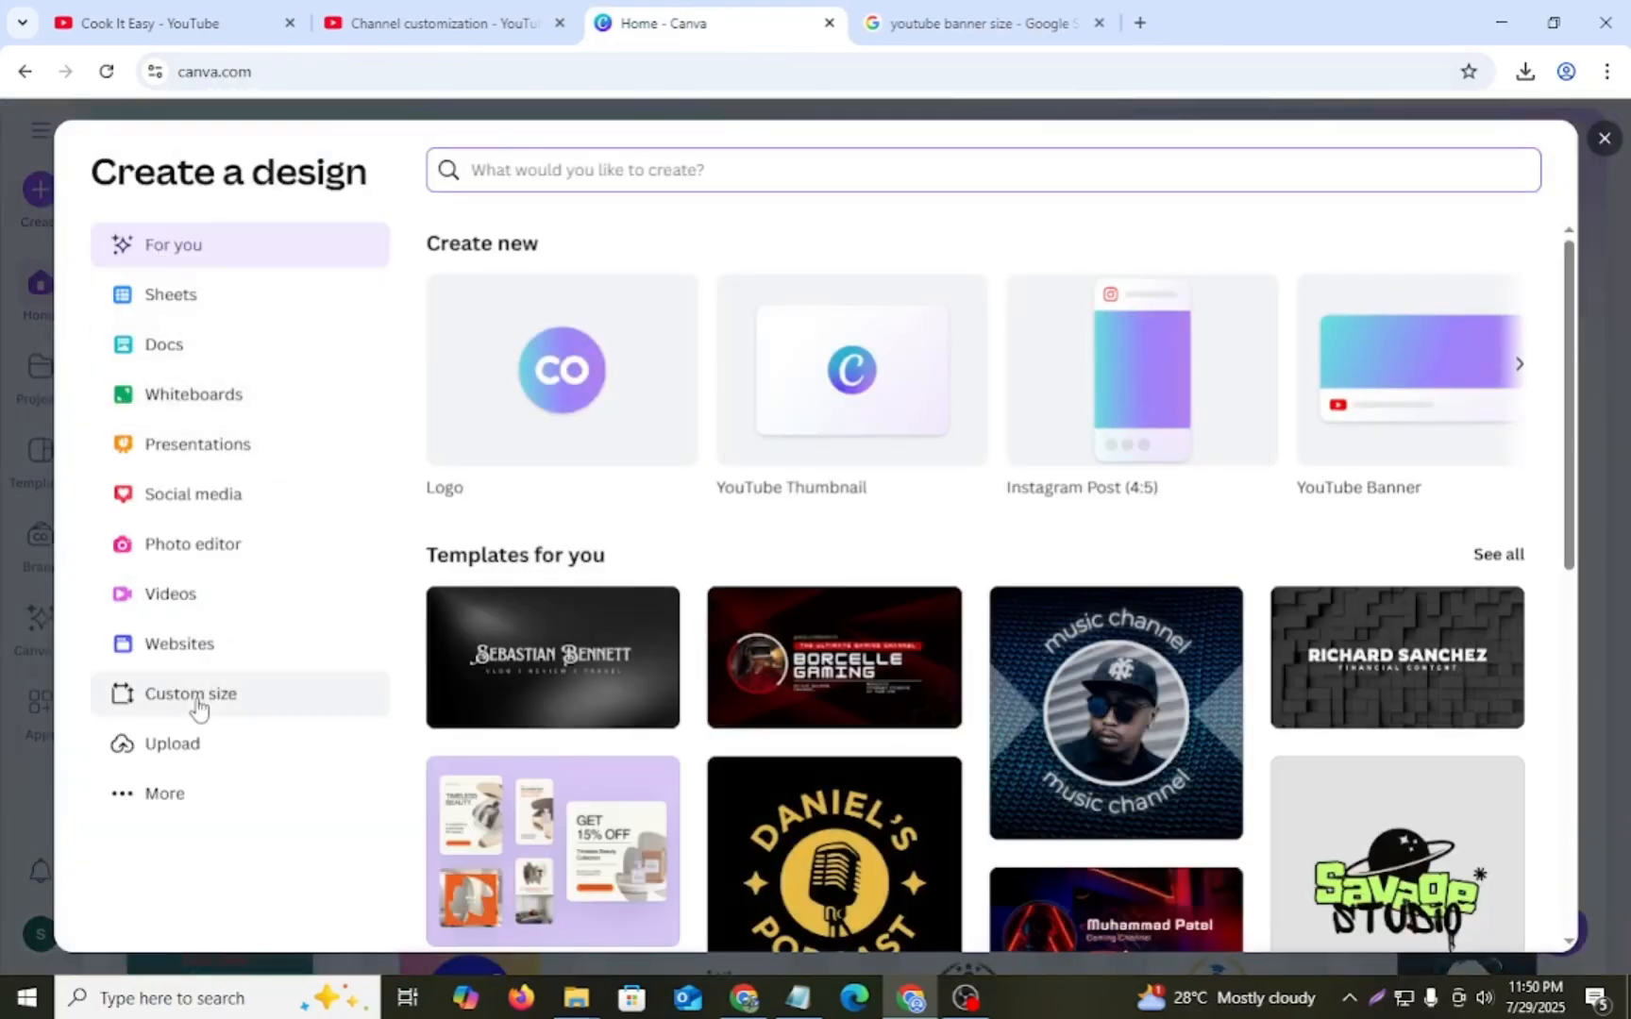
pyautogui.click(200, 700)
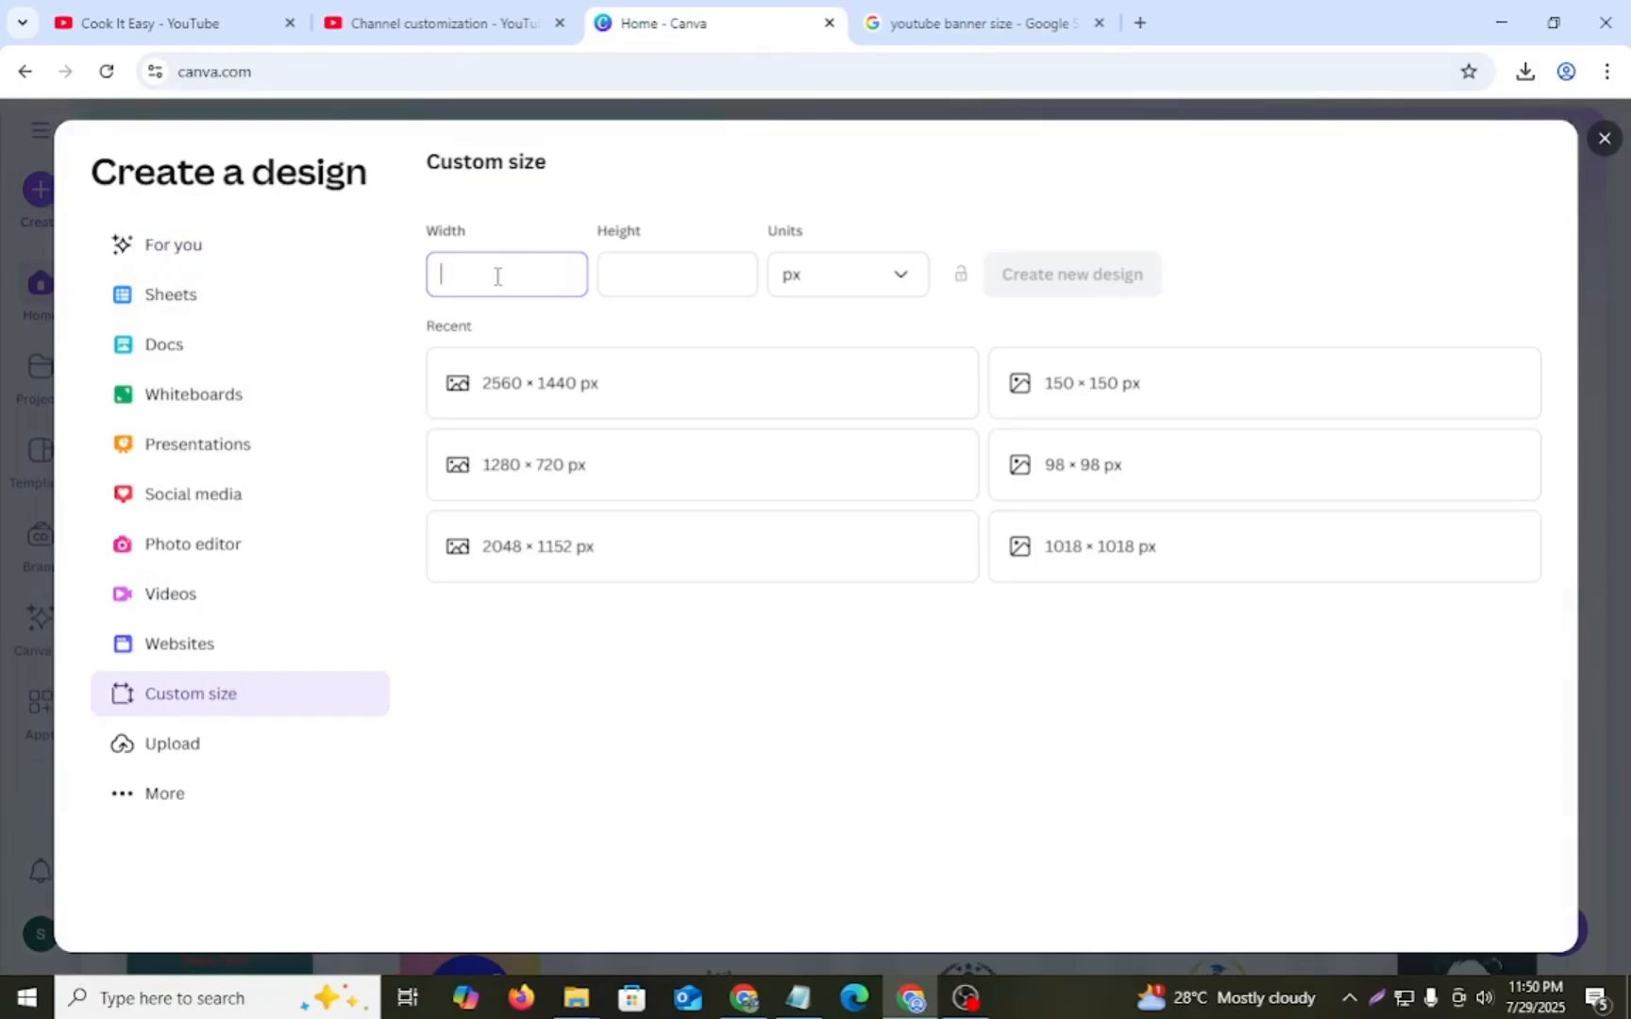
pyautogui.write('2560')
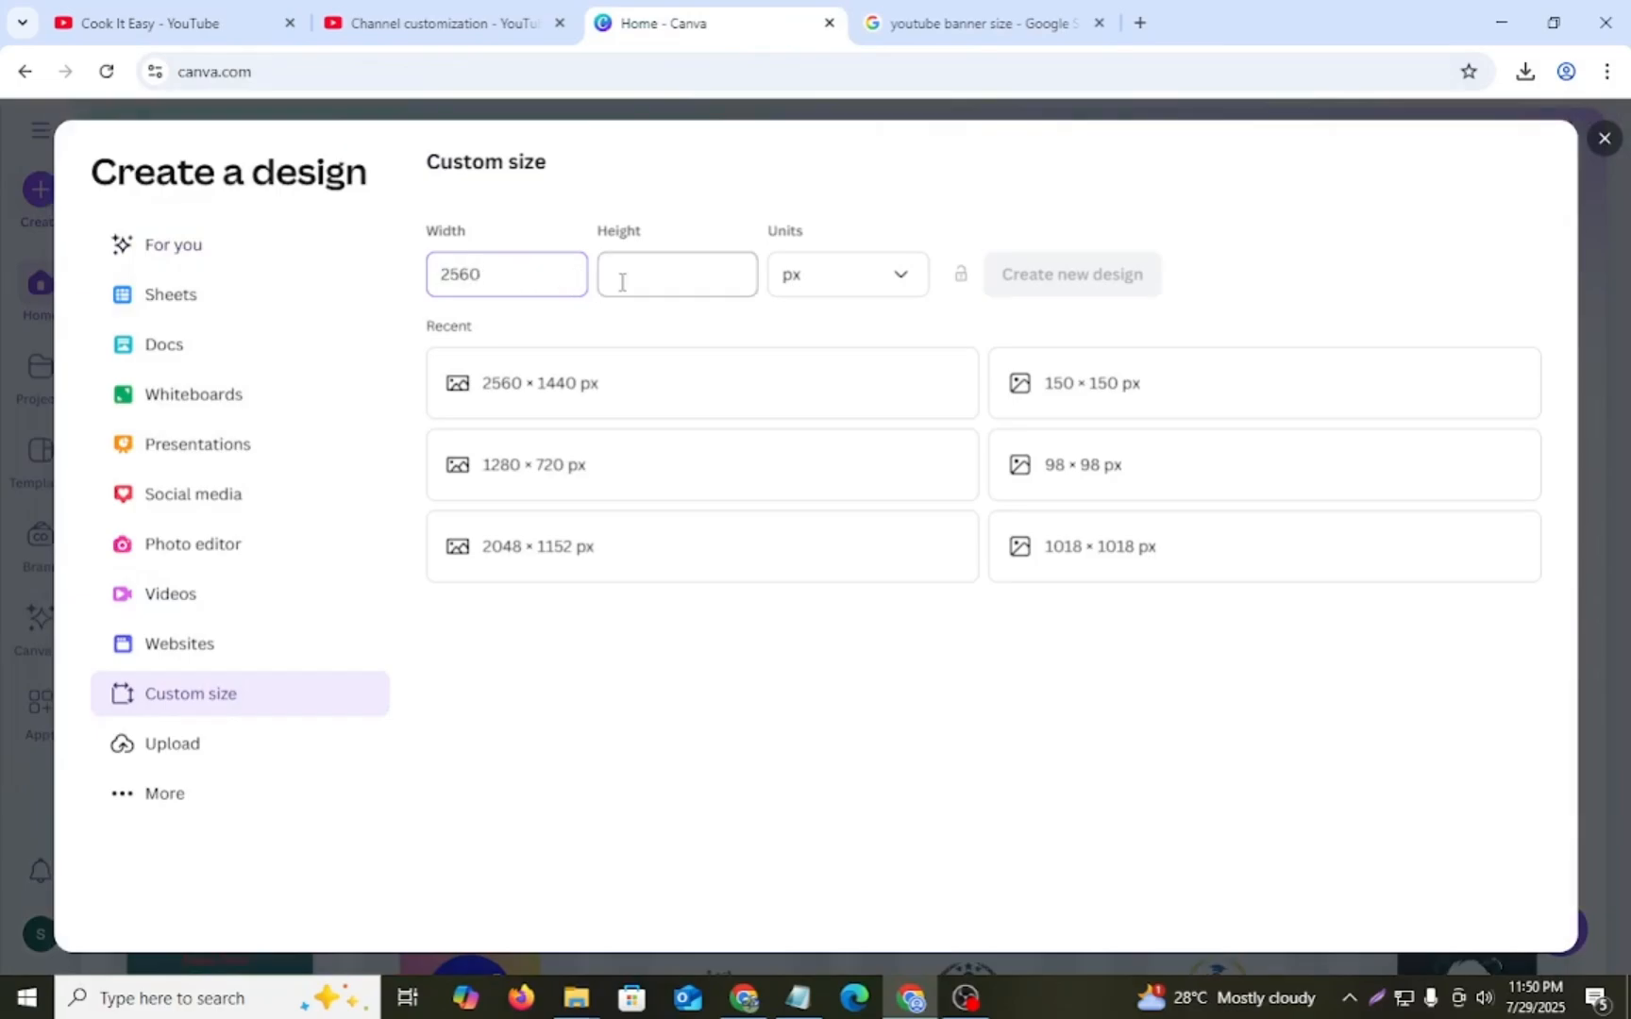
# - Copy 1440 from the Google result into the design height and create the suggested 2560 × 1440 px YouTube Banner
pyautogui.click(901, 23)
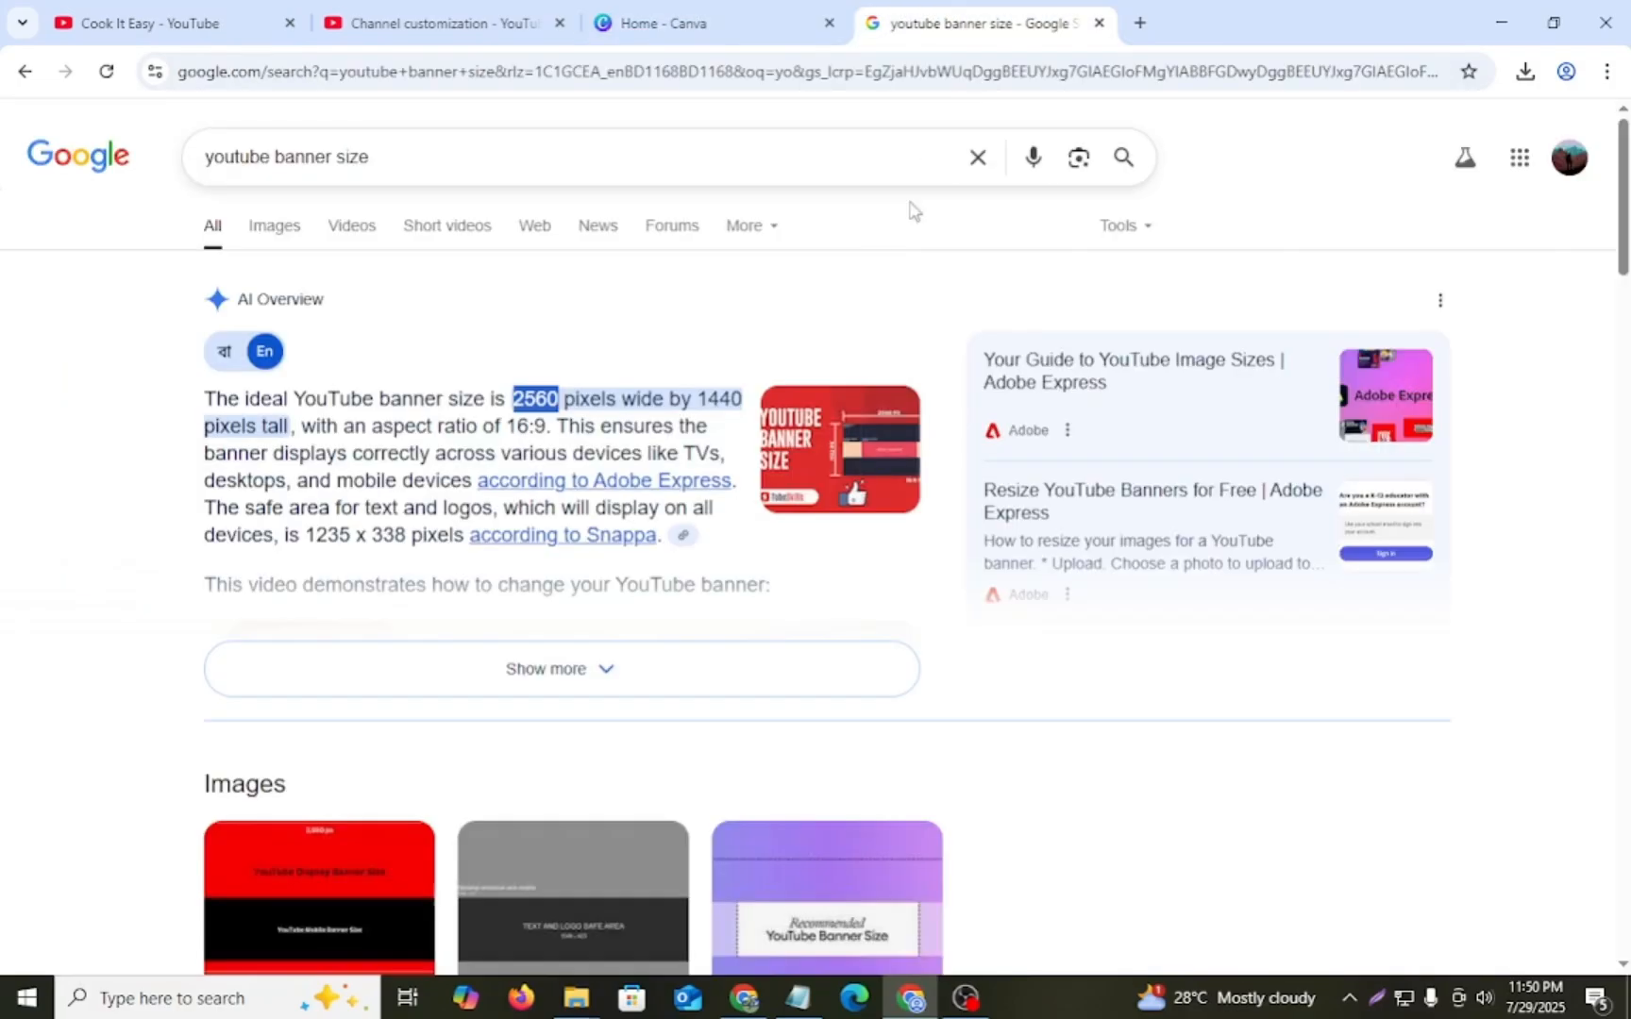
pyautogui.moveTo(697, 404); pyautogui.dragTo(741, 405)
pyautogui.hotkey('ctrl', 'c')
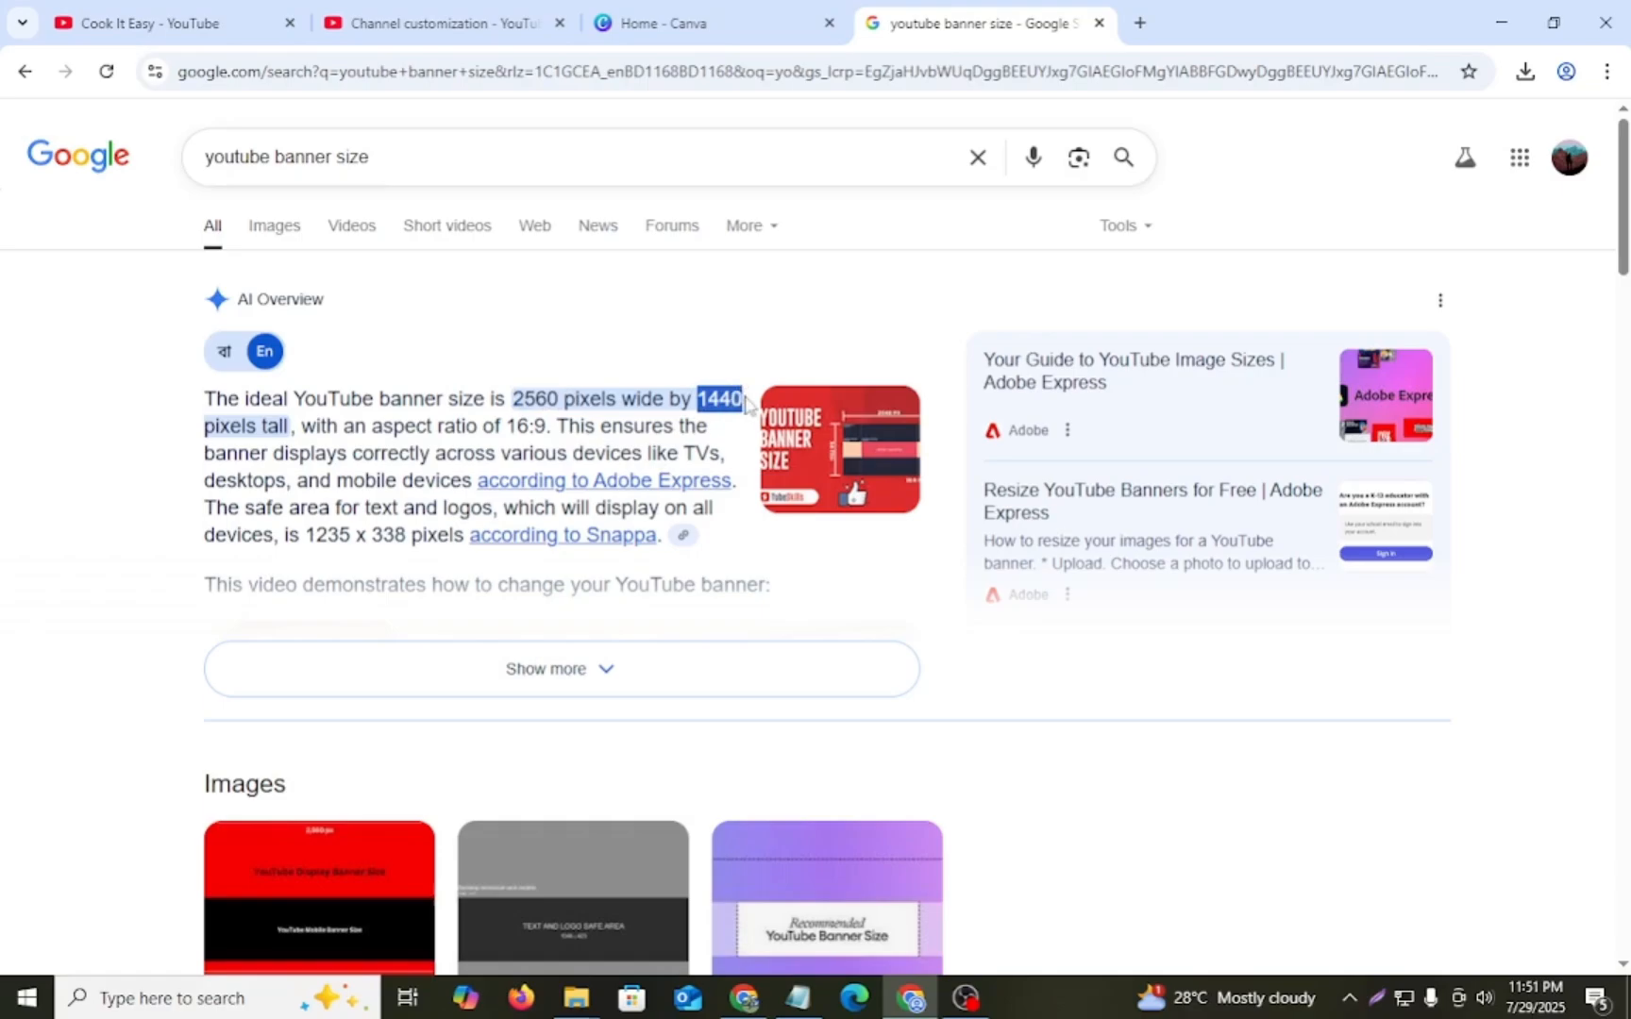
pyautogui.click(670, 26)
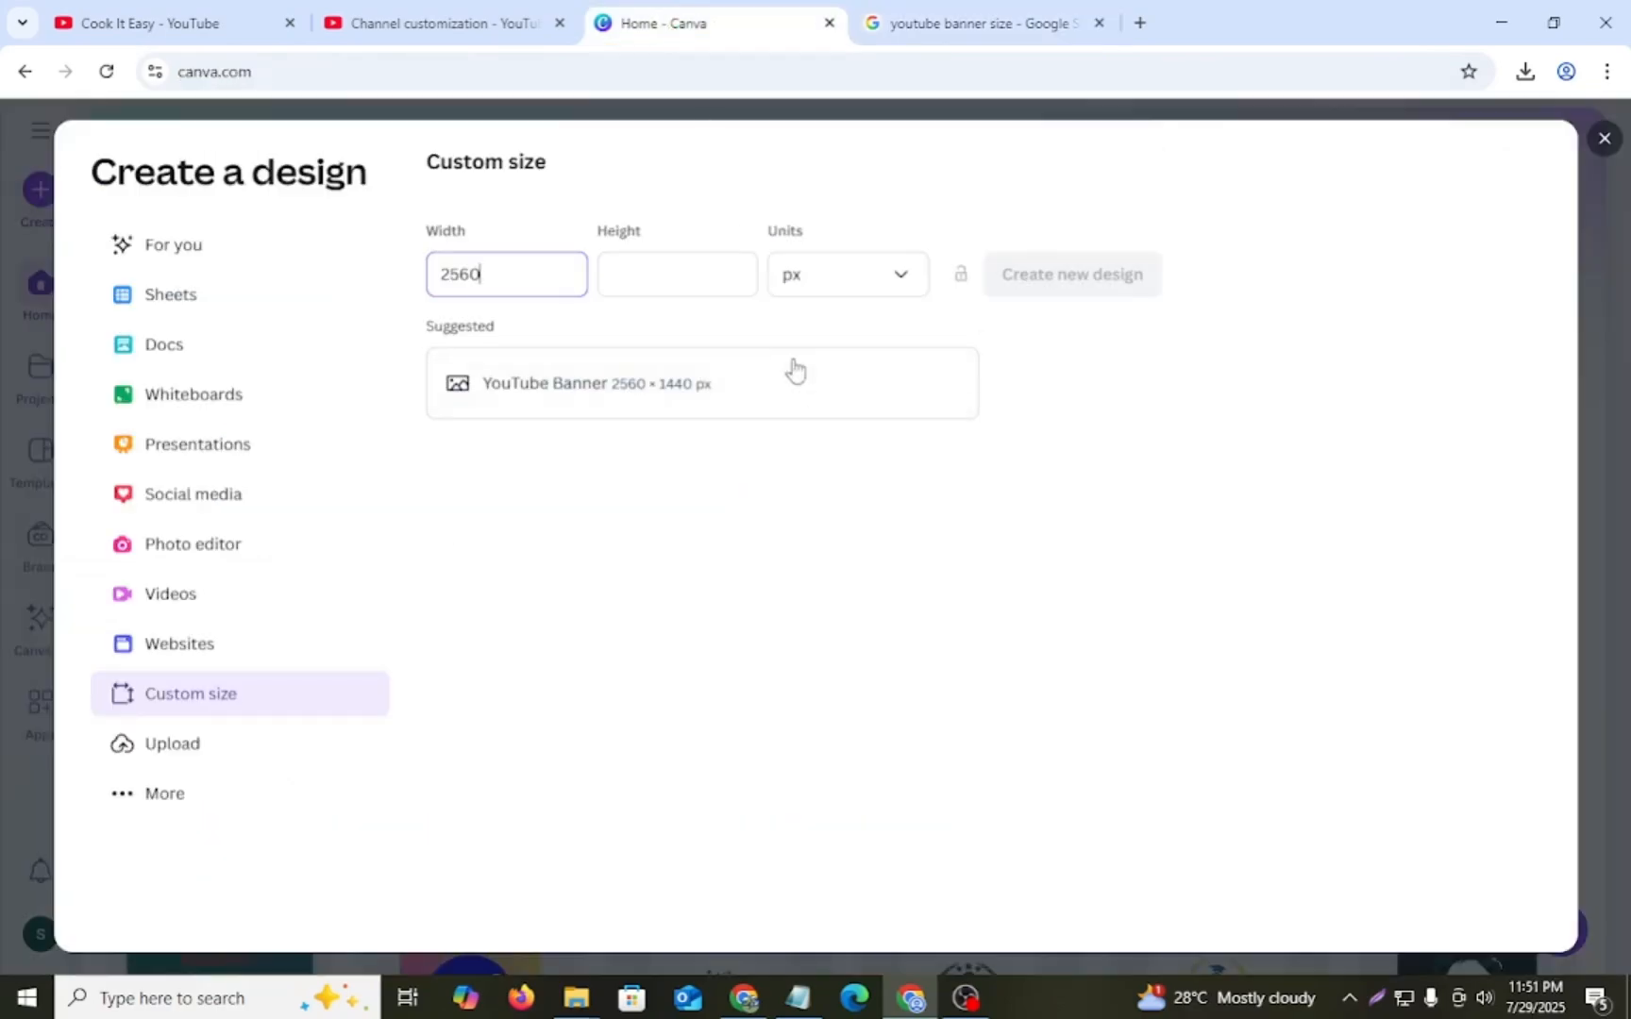
pyautogui.click(721, 274)
pyautogui.hotkey('ctrl', 'v')
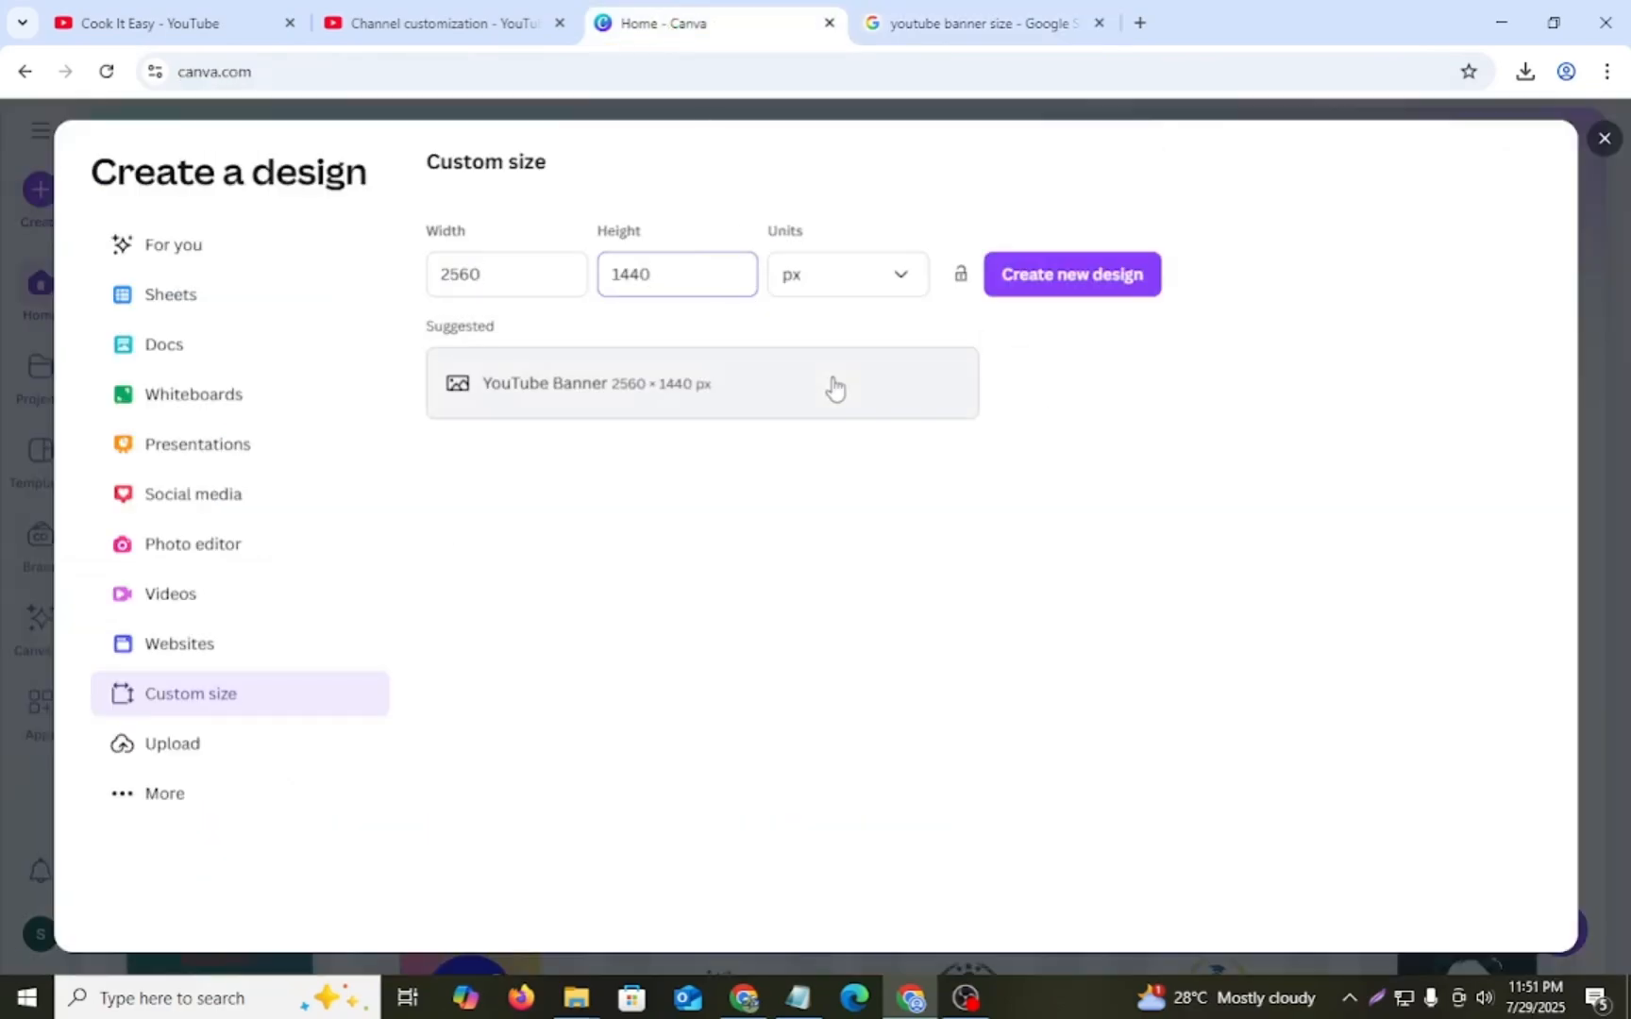
pyautogui.click(835, 386)
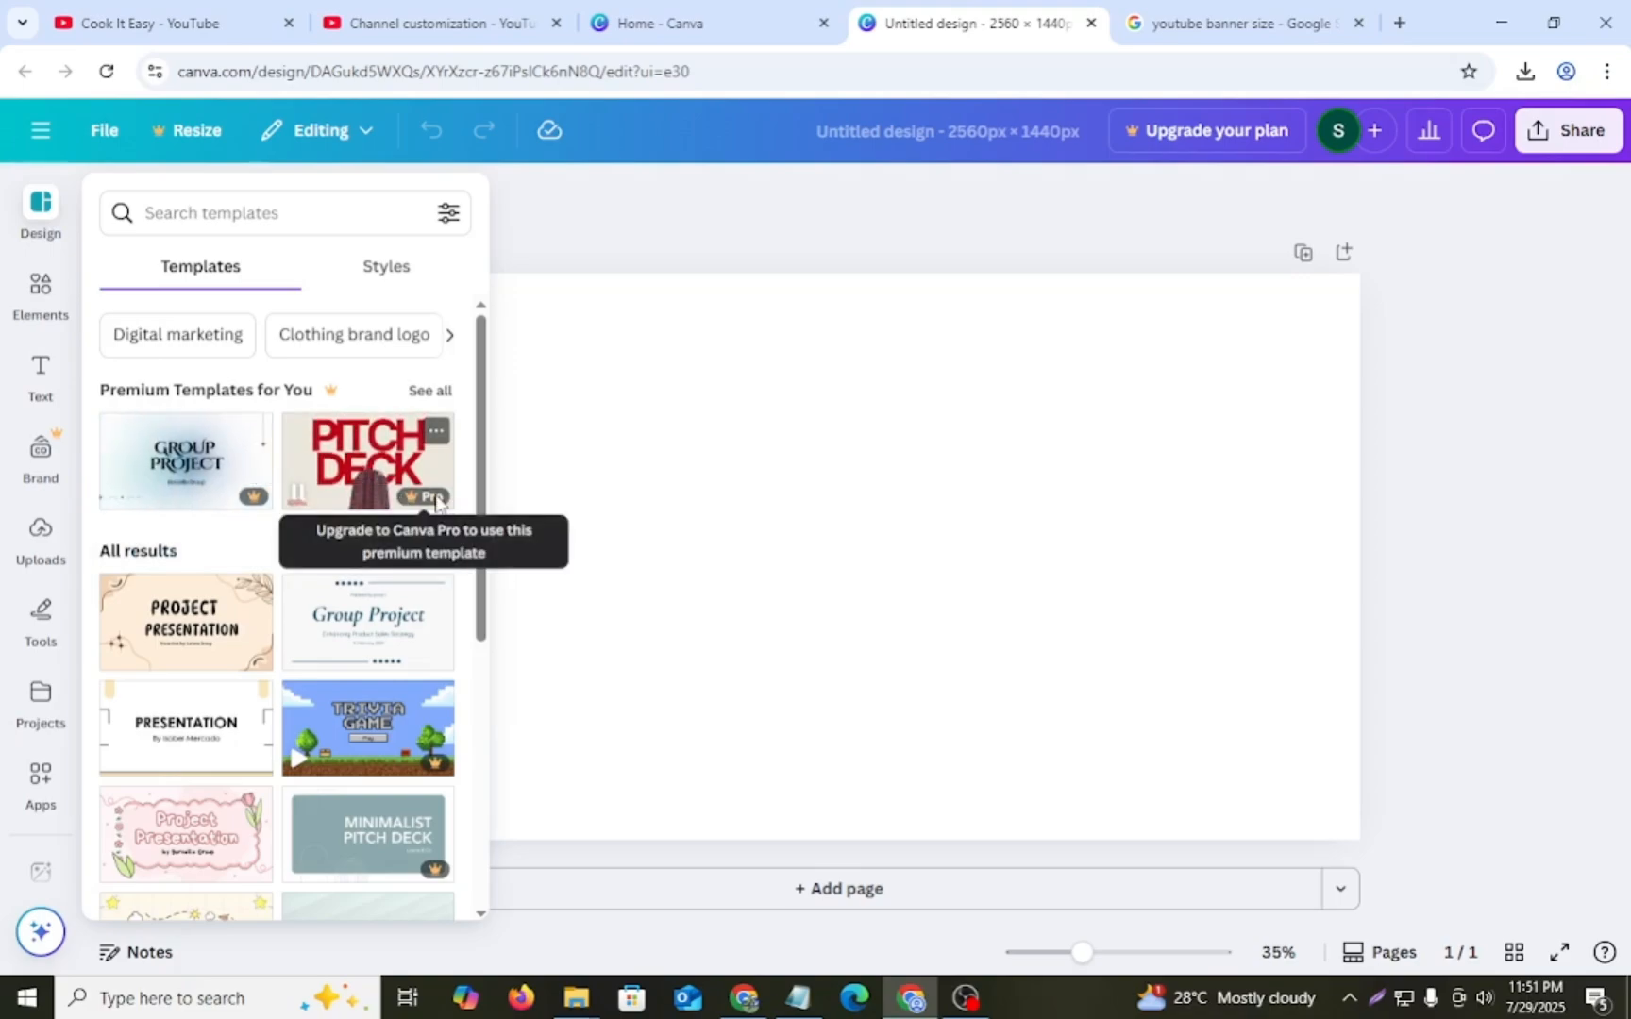
# - Browse the templates and apply the Green and Blue Modern Podcast YouTube Banner Cover to the page
pyautogui.scroll(-1, 429, 510)
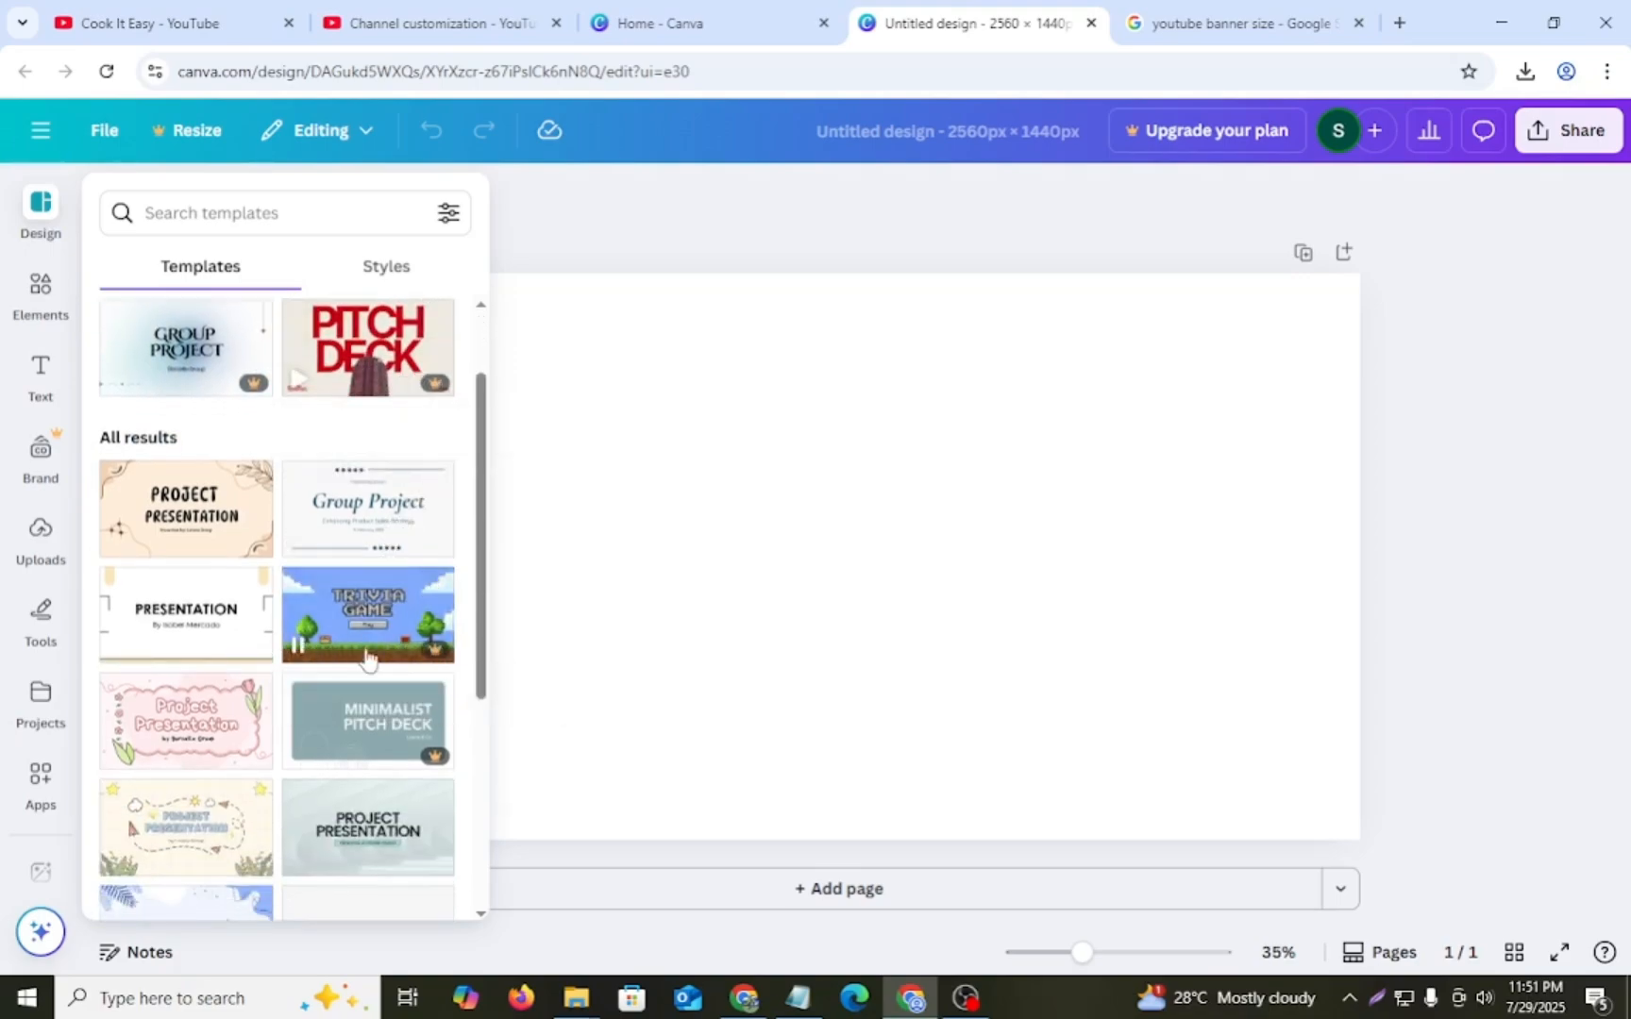
pyautogui.scroll(-2, 283, 604)
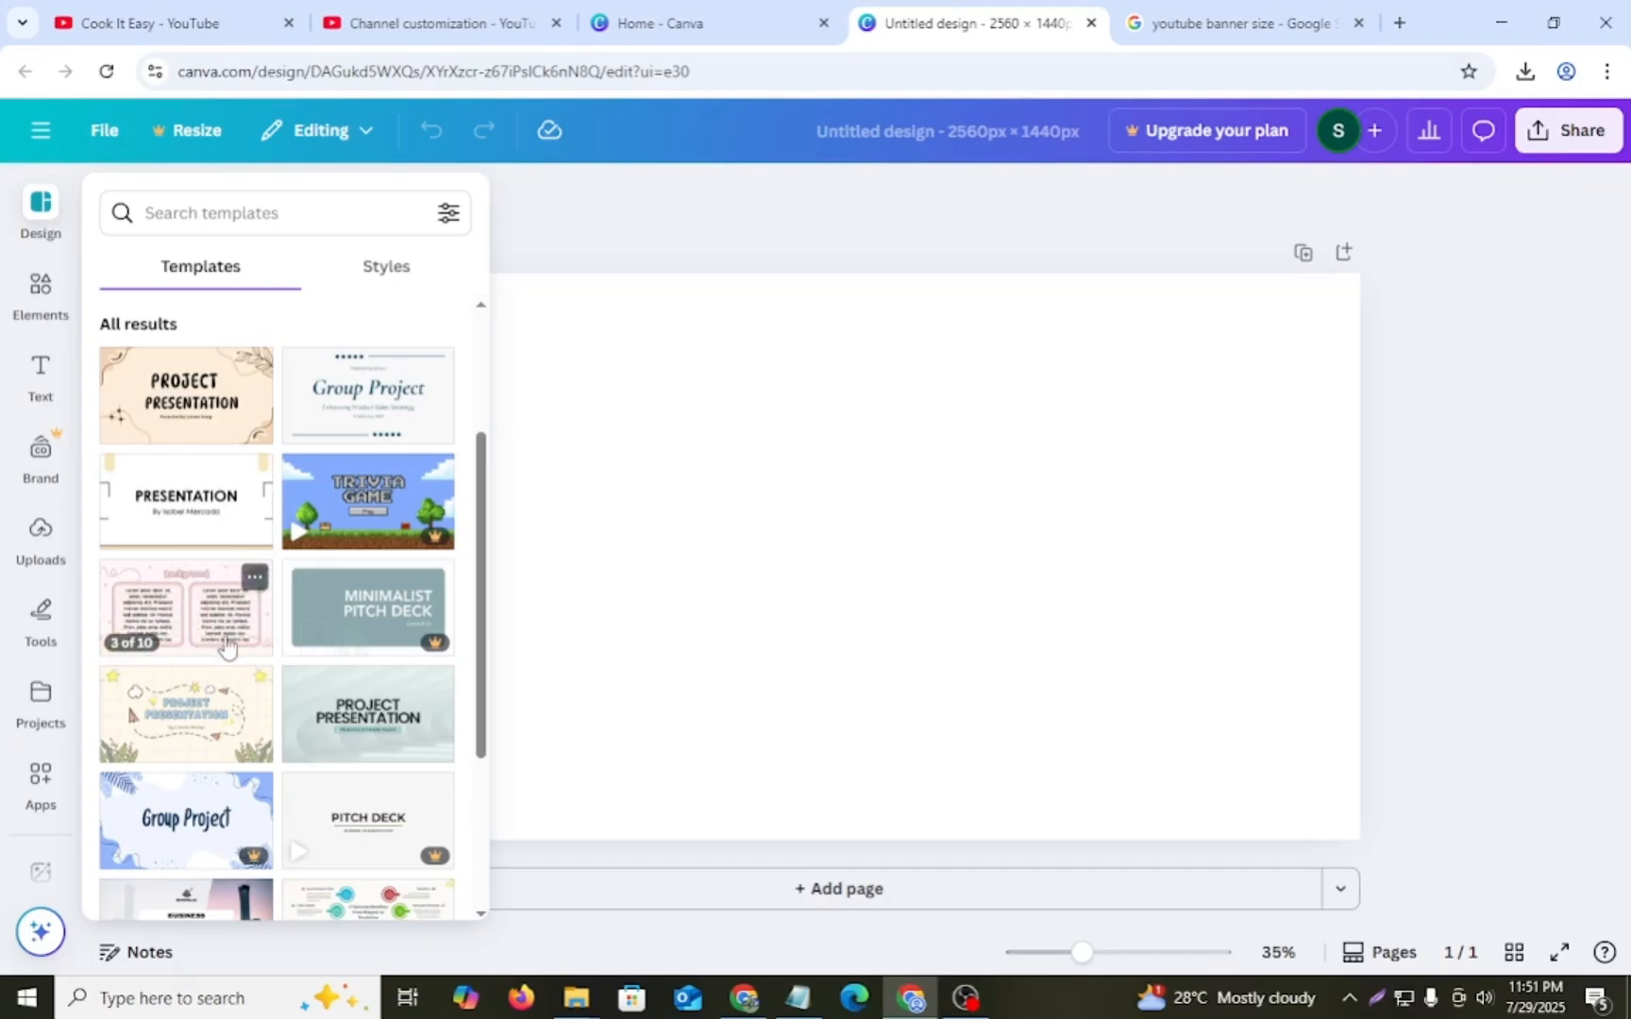
pyautogui.scroll(-6, 260, 657)
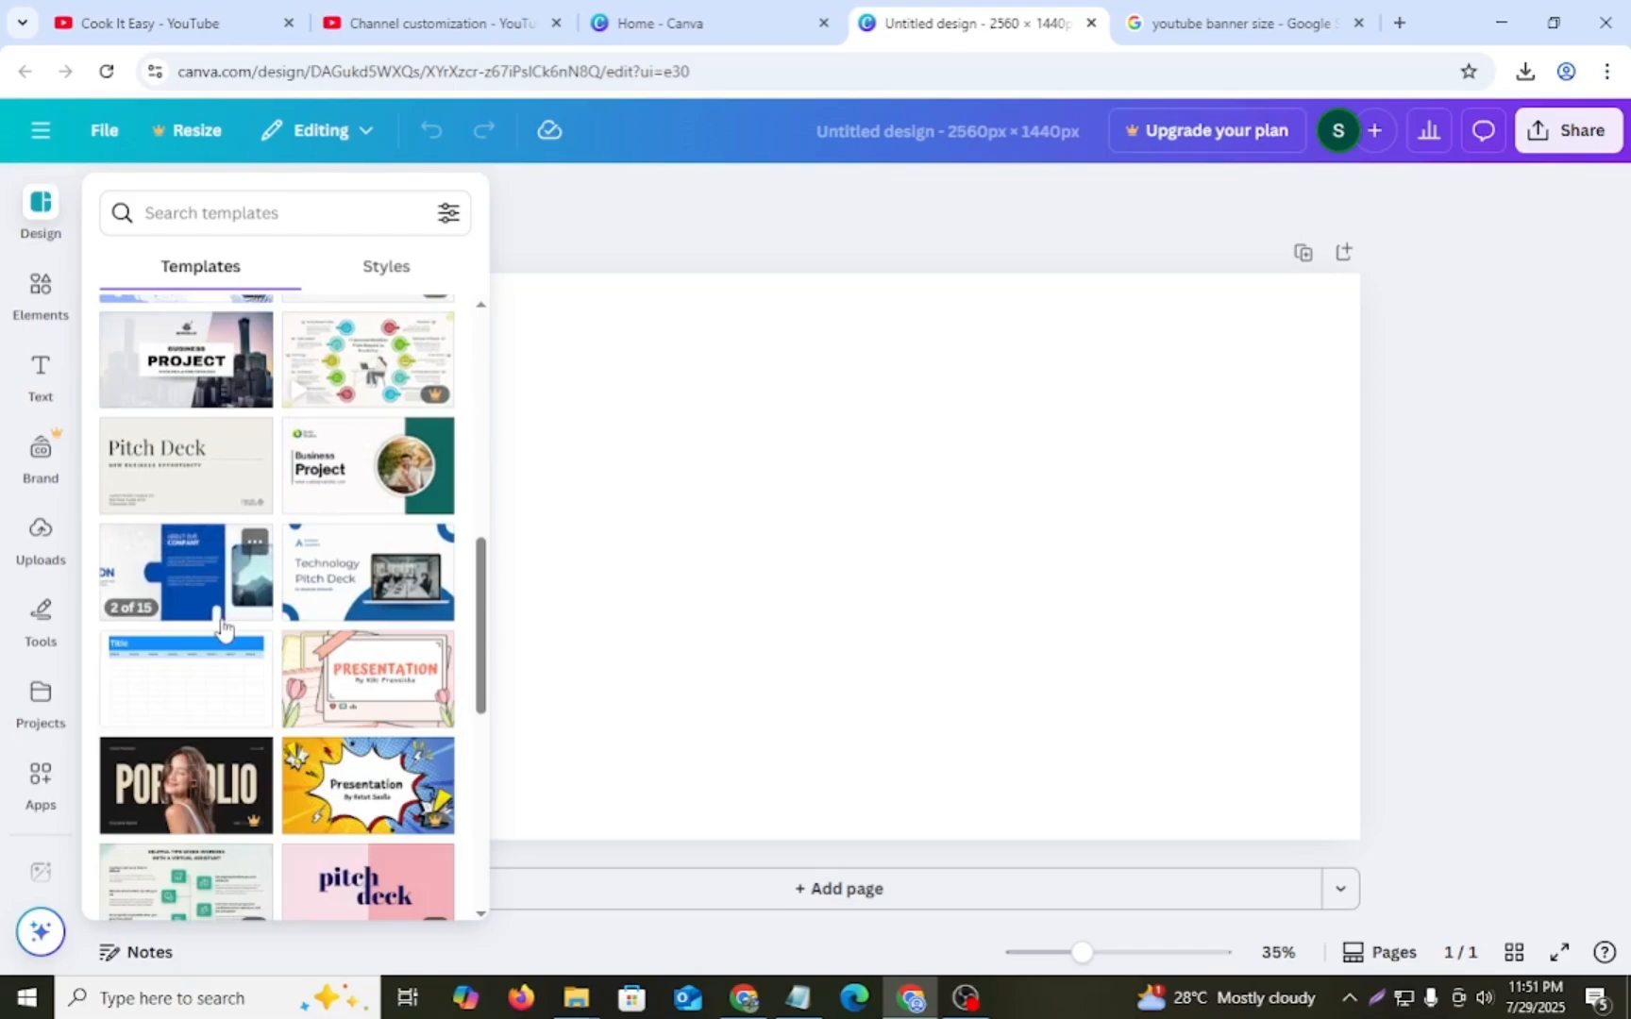
pyautogui.scroll(-1, 221, 621)
pyautogui.scroll(-2, 222, 621)
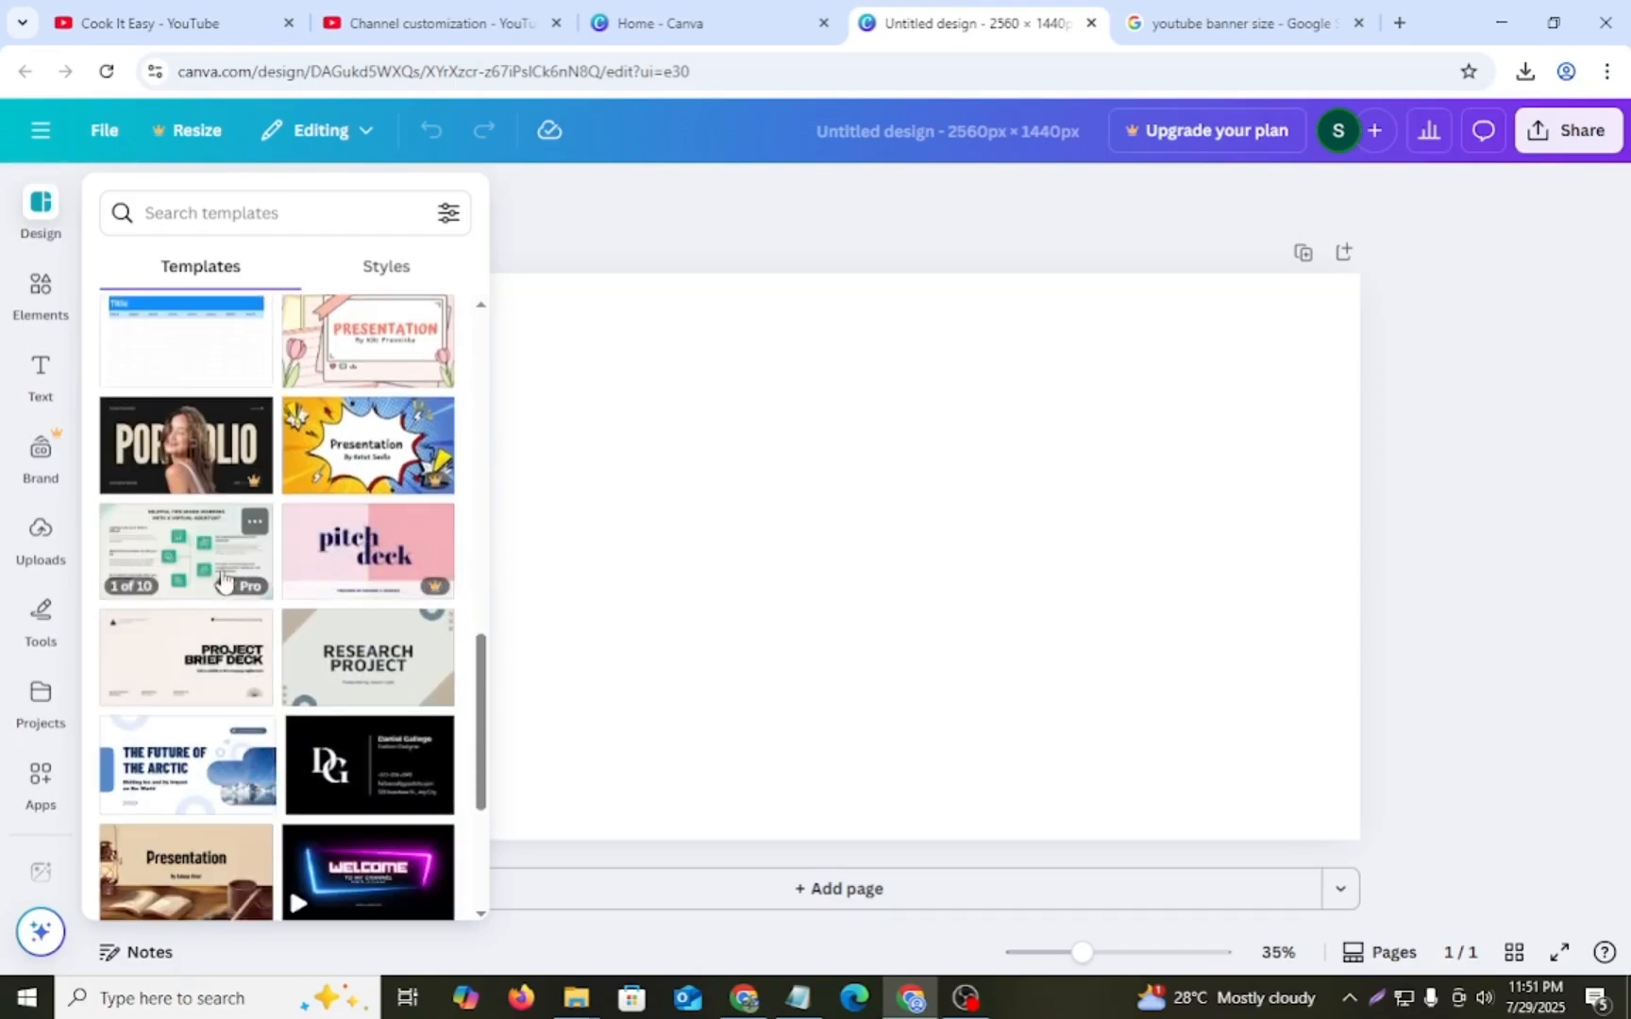
pyautogui.scroll(-3, 201, 581)
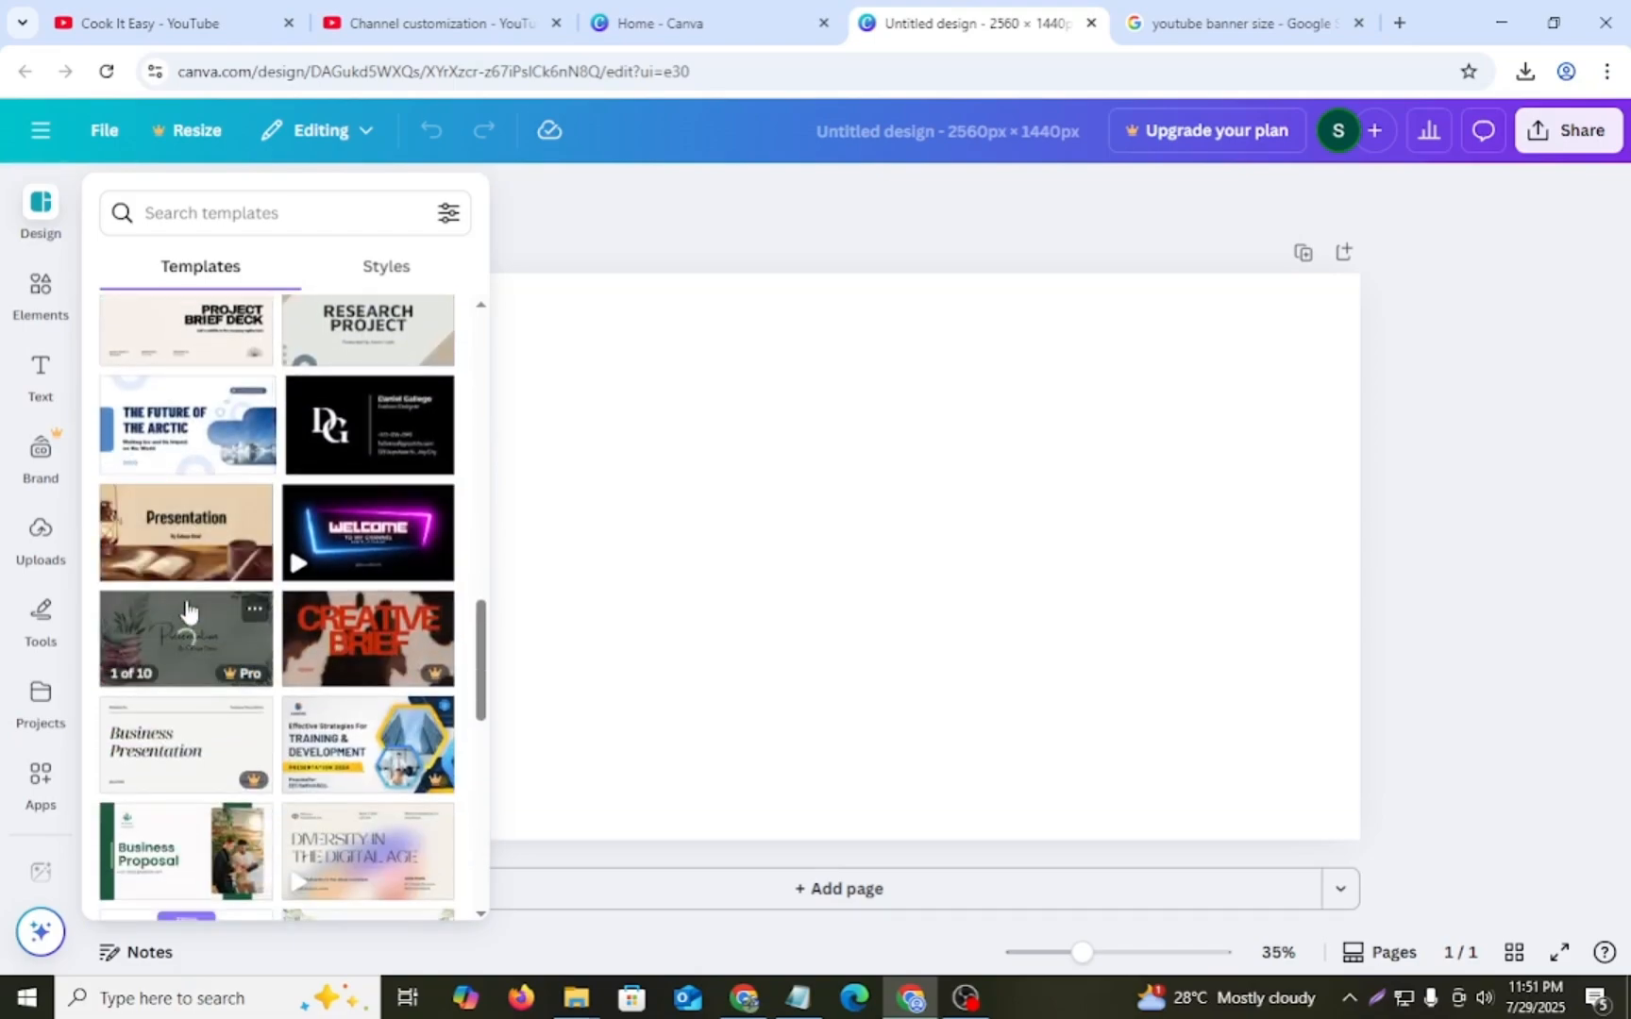
pyautogui.scroll(-4, 188, 604)
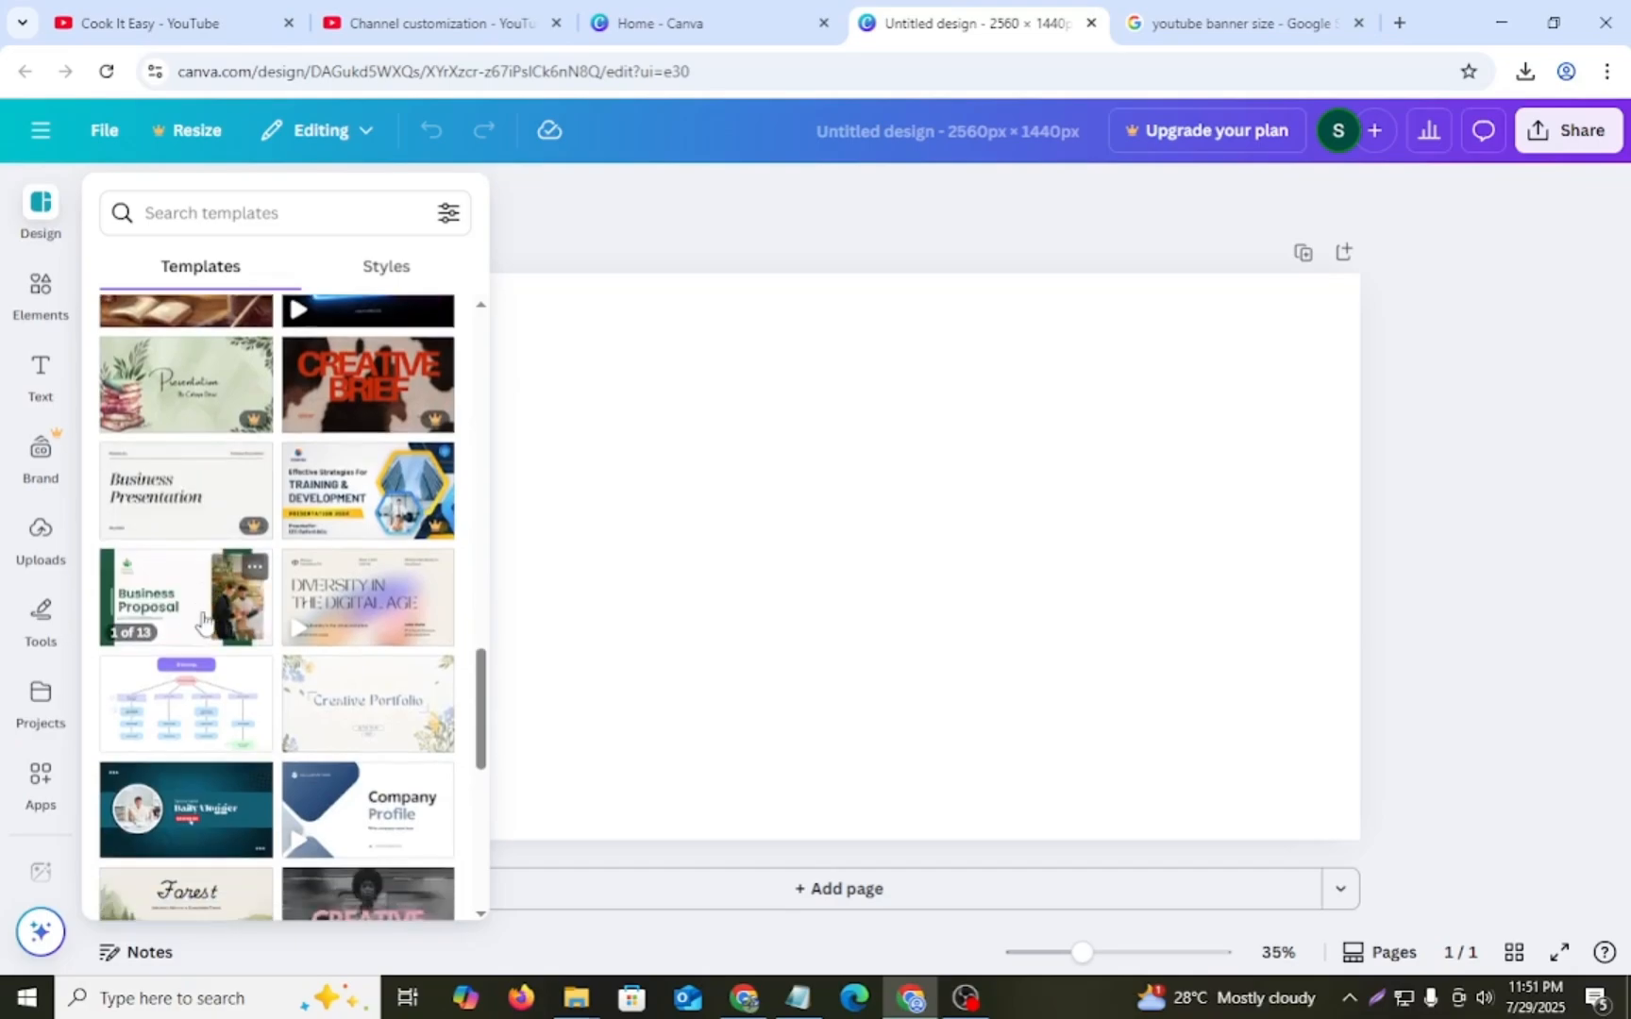
pyautogui.click(203, 619)
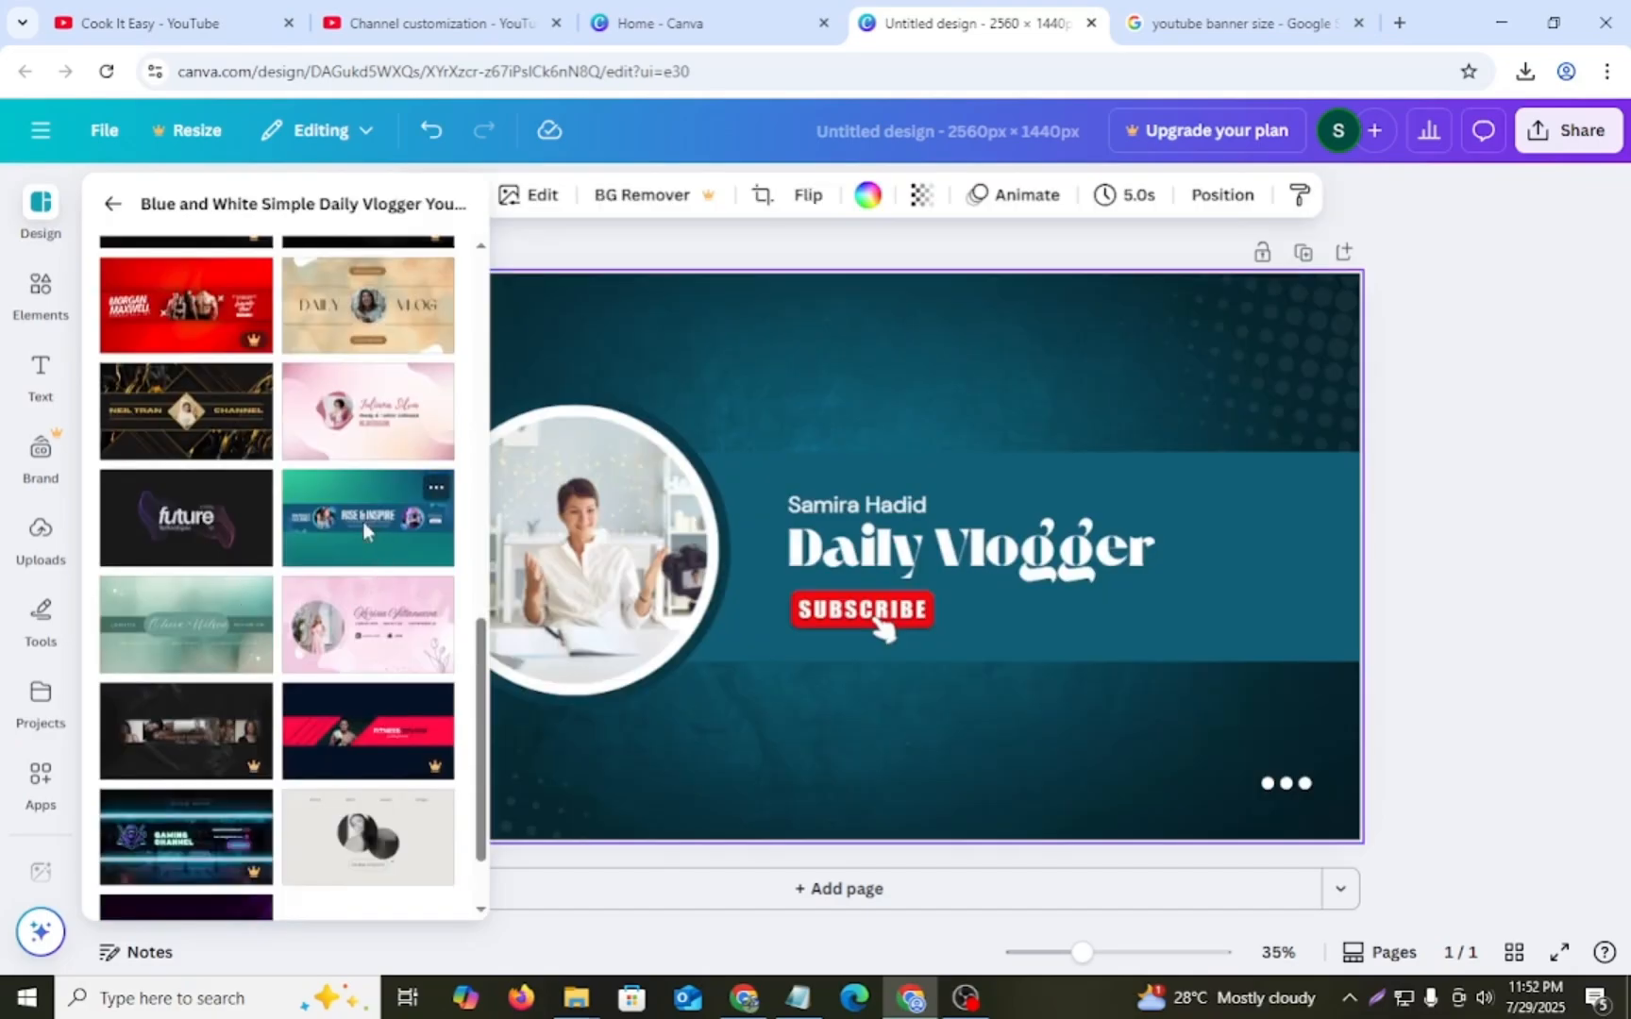
pyautogui.click(363, 525)
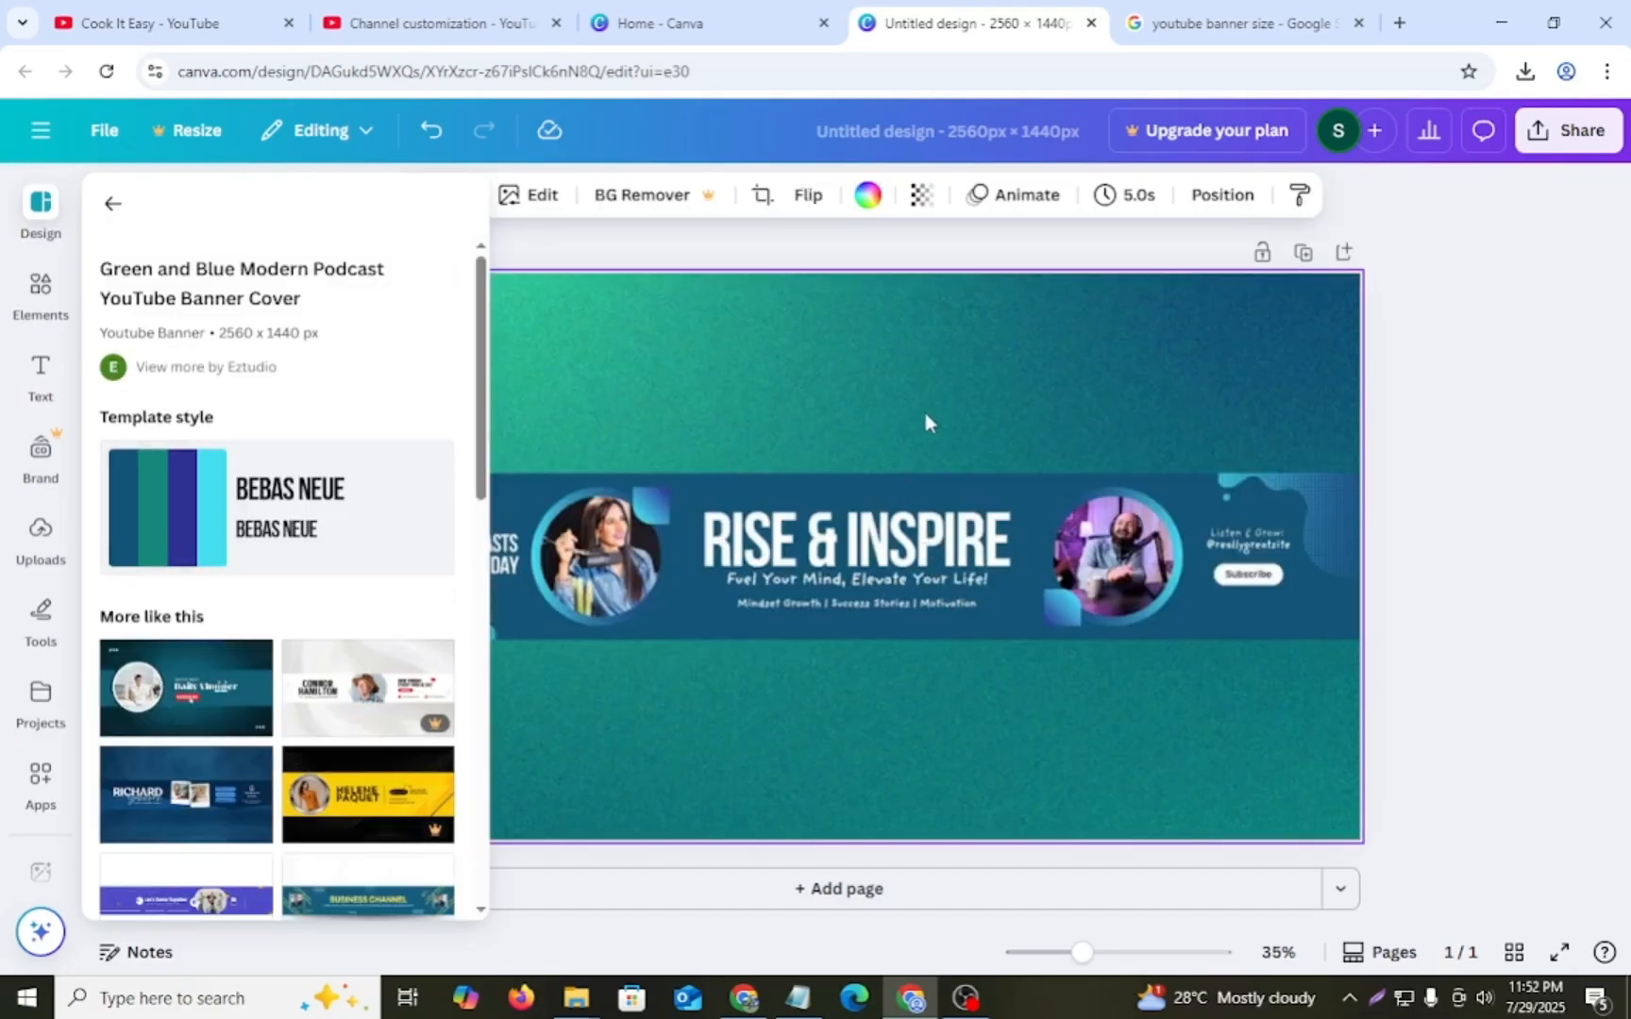
# - Delete both circular portrait photos with their frames, and the "New podcasts every Monday" text
pyautogui.scroll(-2, 244, 642)
pyautogui.click(600, 566)
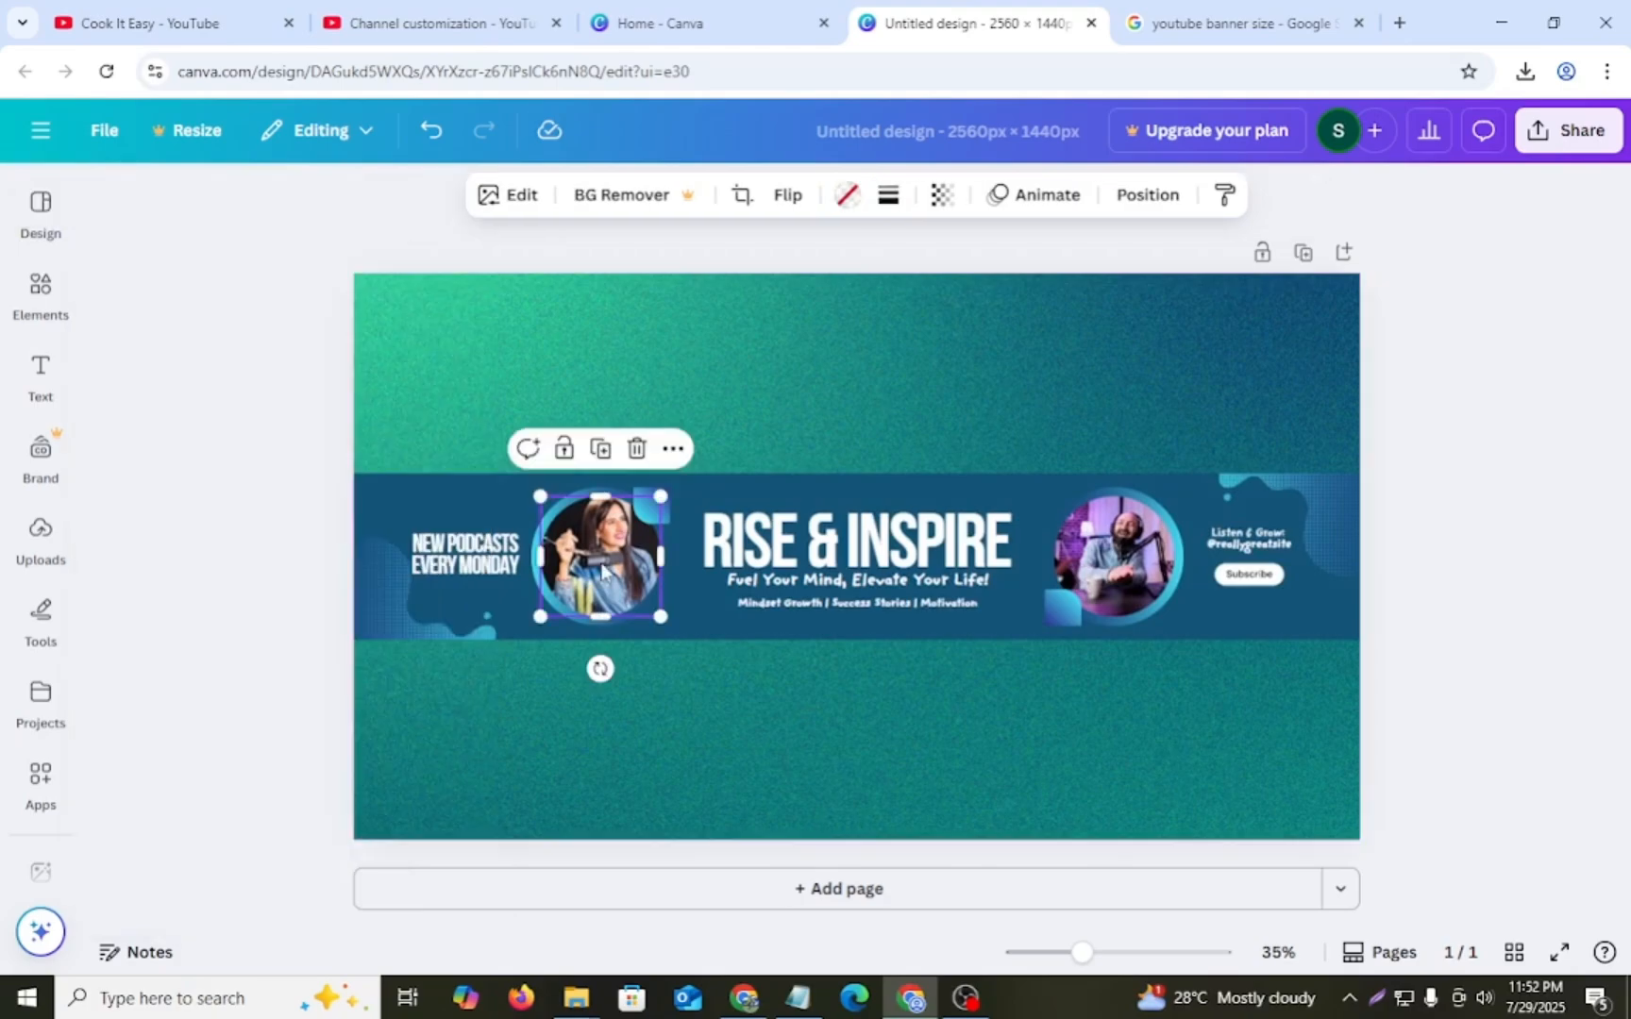
pyautogui.click(637, 449)
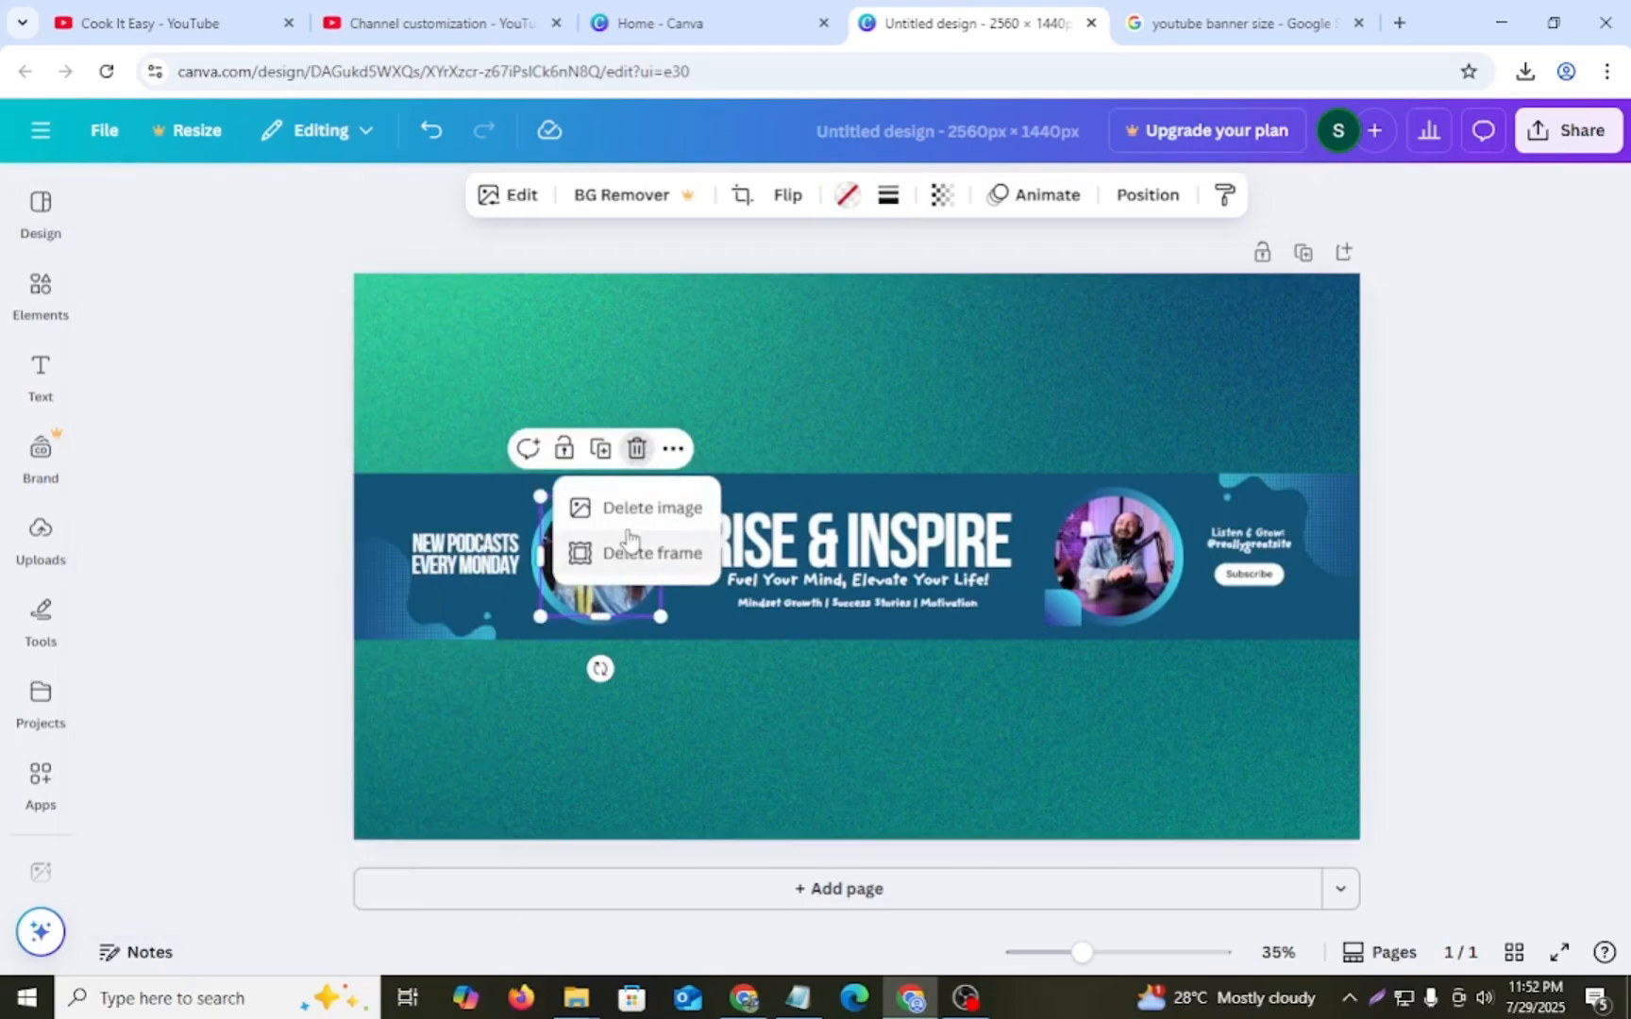
pyautogui.click(628, 509)
pyautogui.click(638, 453)
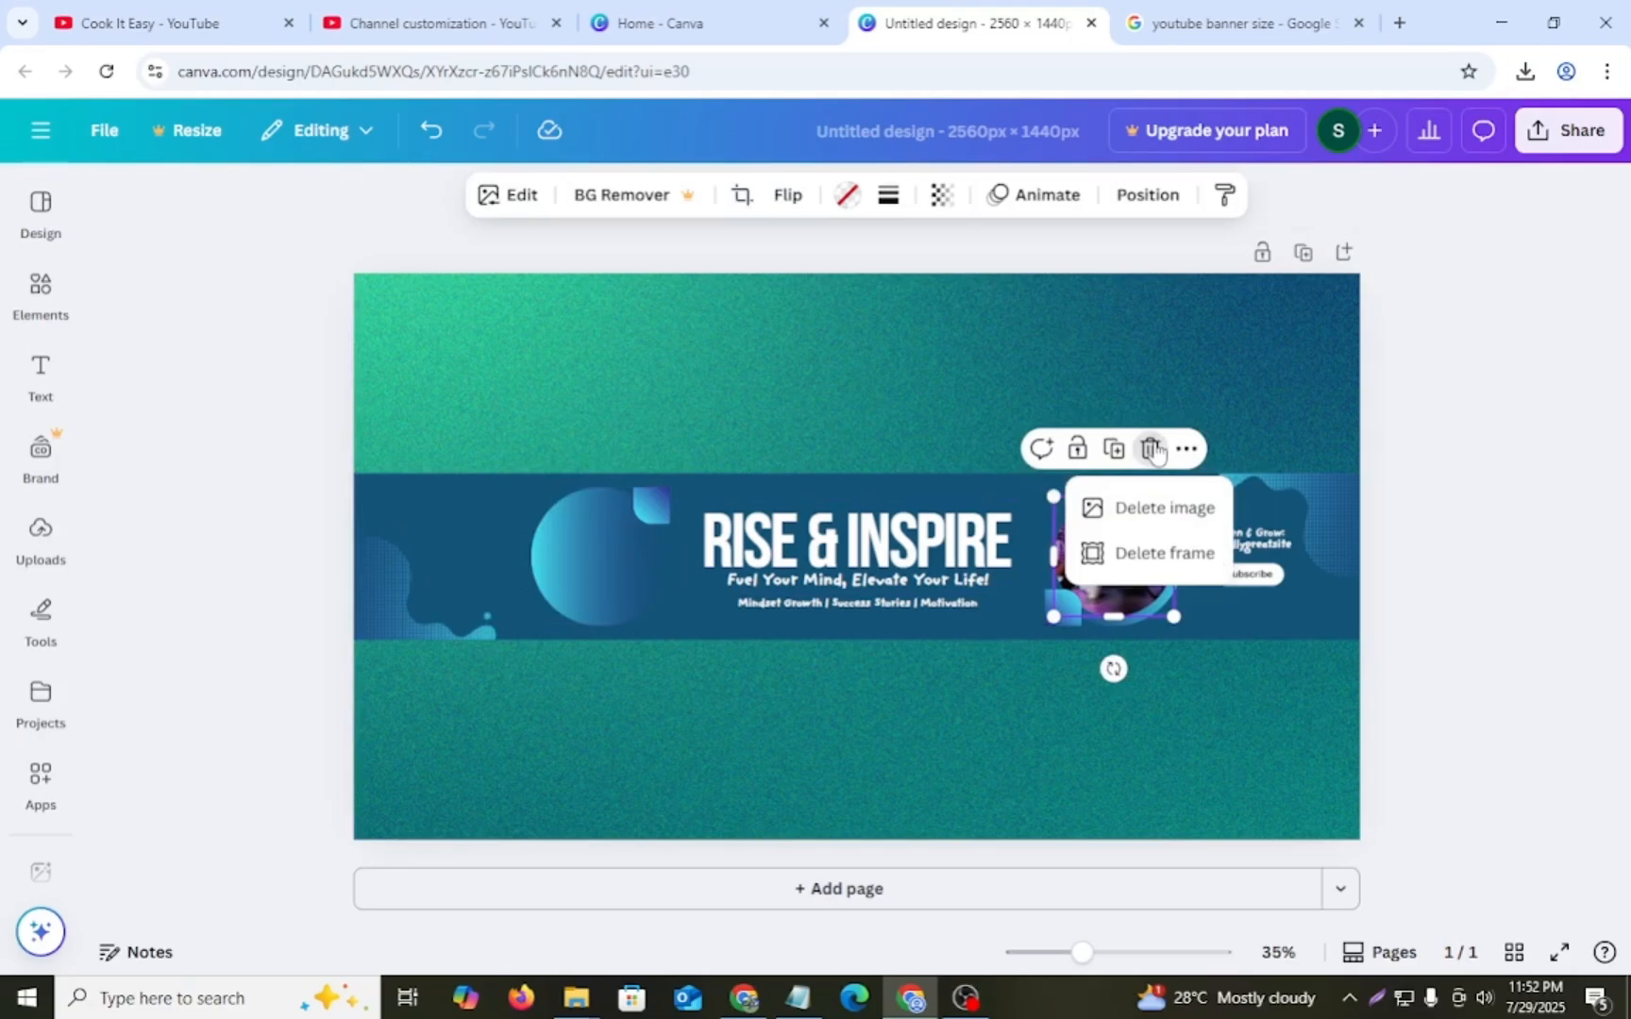
pyautogui.click(1153, 457)
pyautogui.click(1152, 455)
pyautogui.click(1146, 508)
pyautogui.click(1150, 450)
# - Delete the "Rise & Inspire" heading and the two tagline lines beneath it from the banner's centre
pyautogui.click(930, 540)
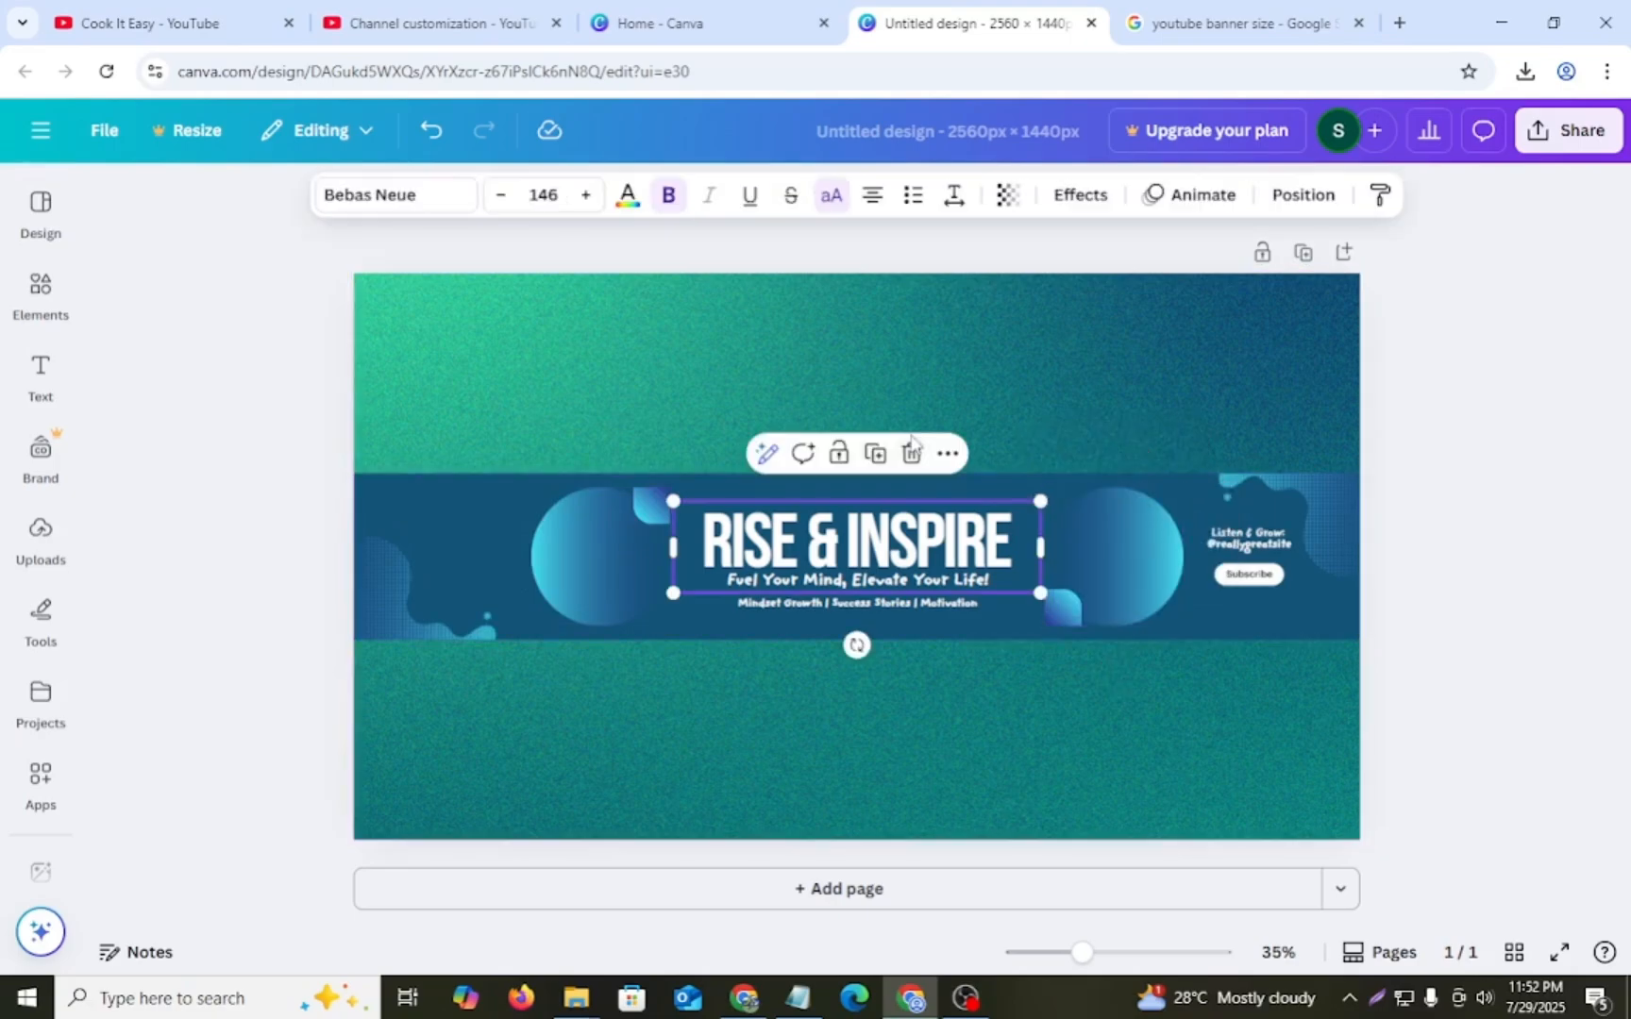
pyautogui.click(907, 451)
pyautogui.click(830, 585)
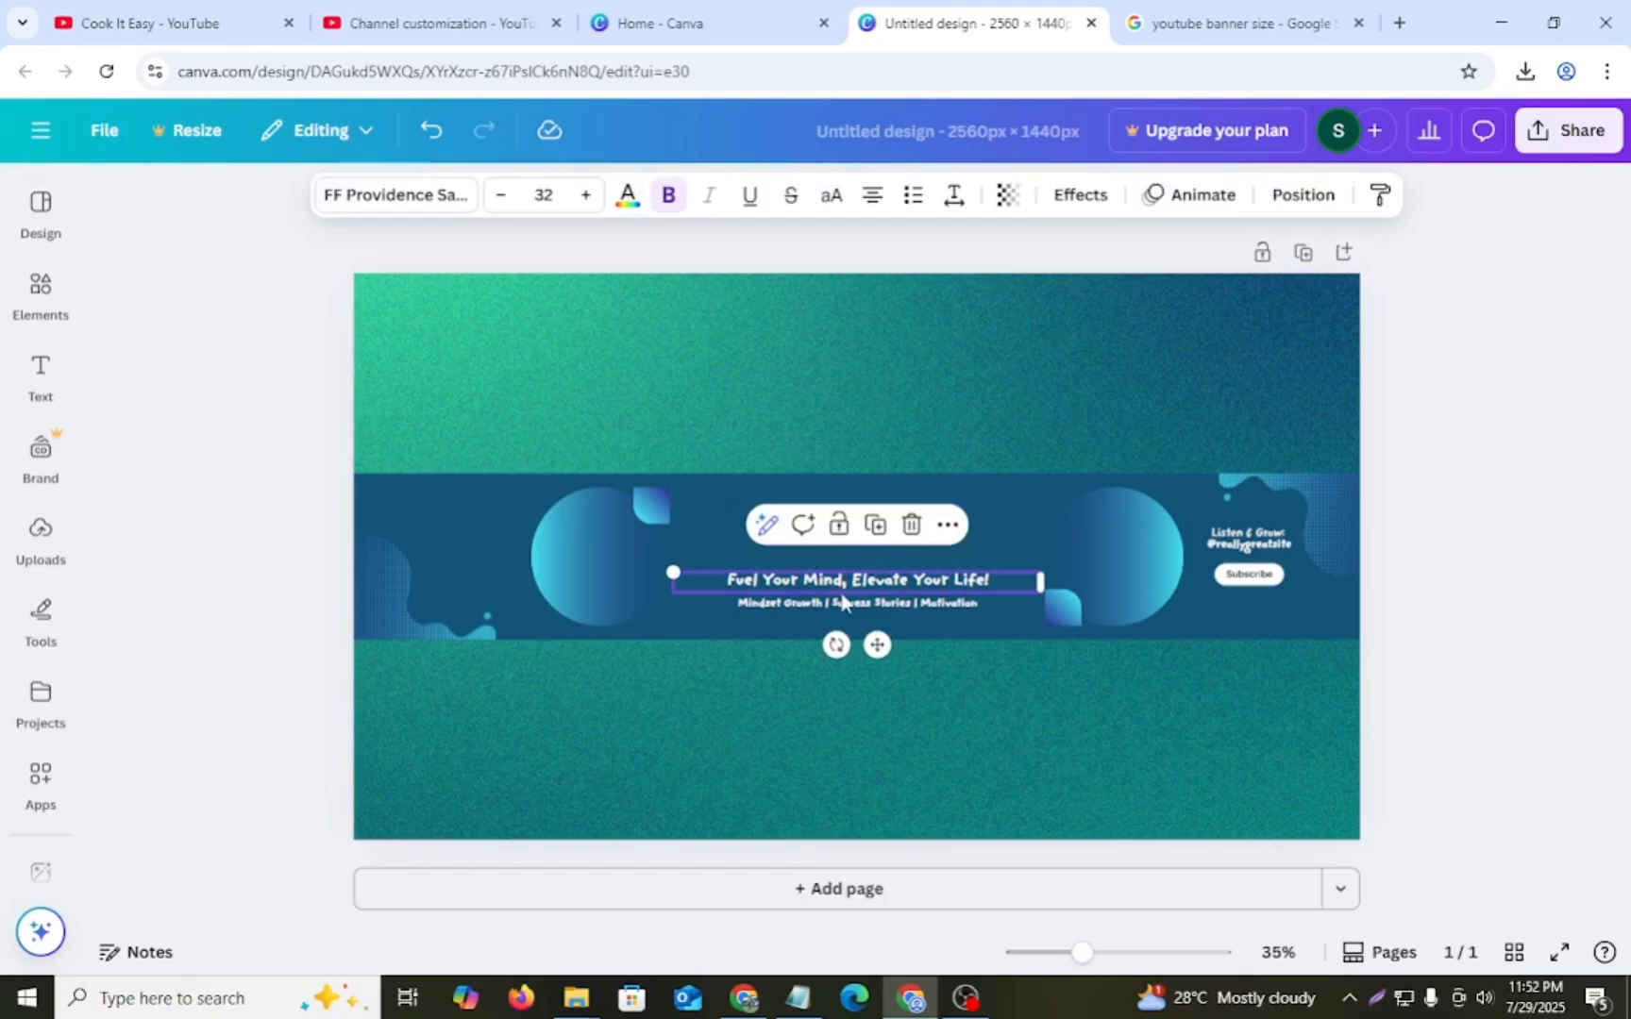
pyautogui.click(910, 525)
pyautogui.click(864, 607)
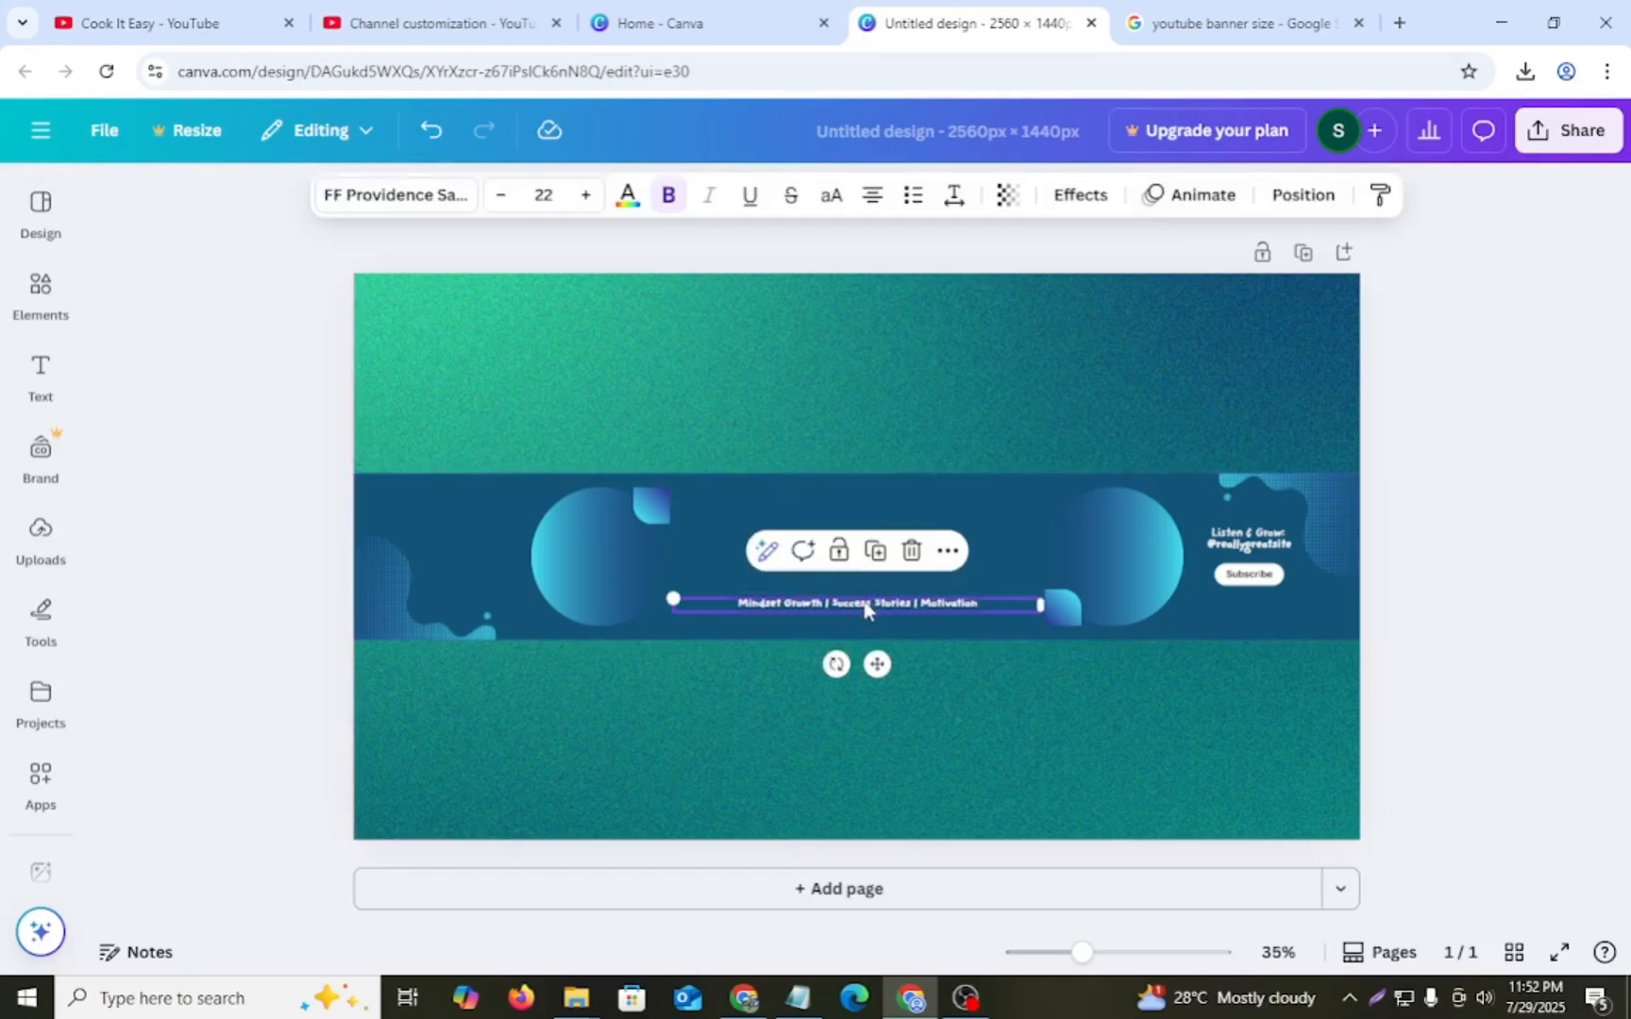
pyautogui.click(910, 550)
# - Delete the "Listen & Grow" text, the handle line and the Subscribe button from the banner band
pyautogui.click(1270, 545)
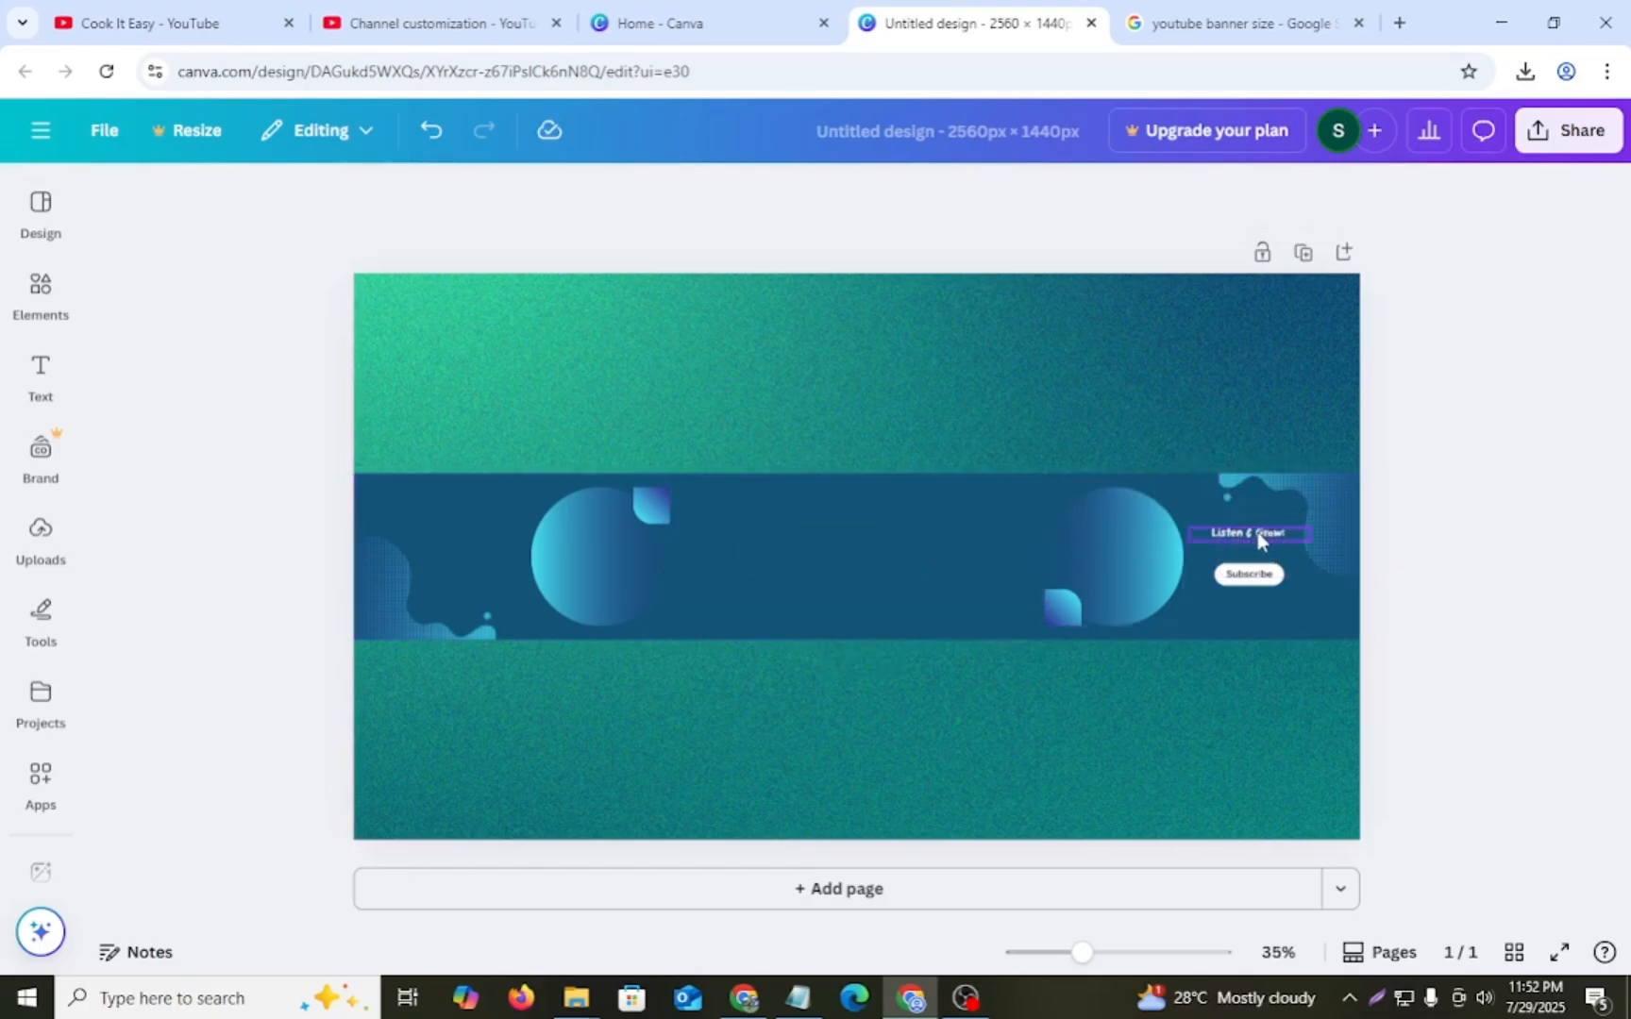
pyautogui.click(1274, 548)
pyautogui.click(1303, 494)
pyautogui.click(1259, 584)
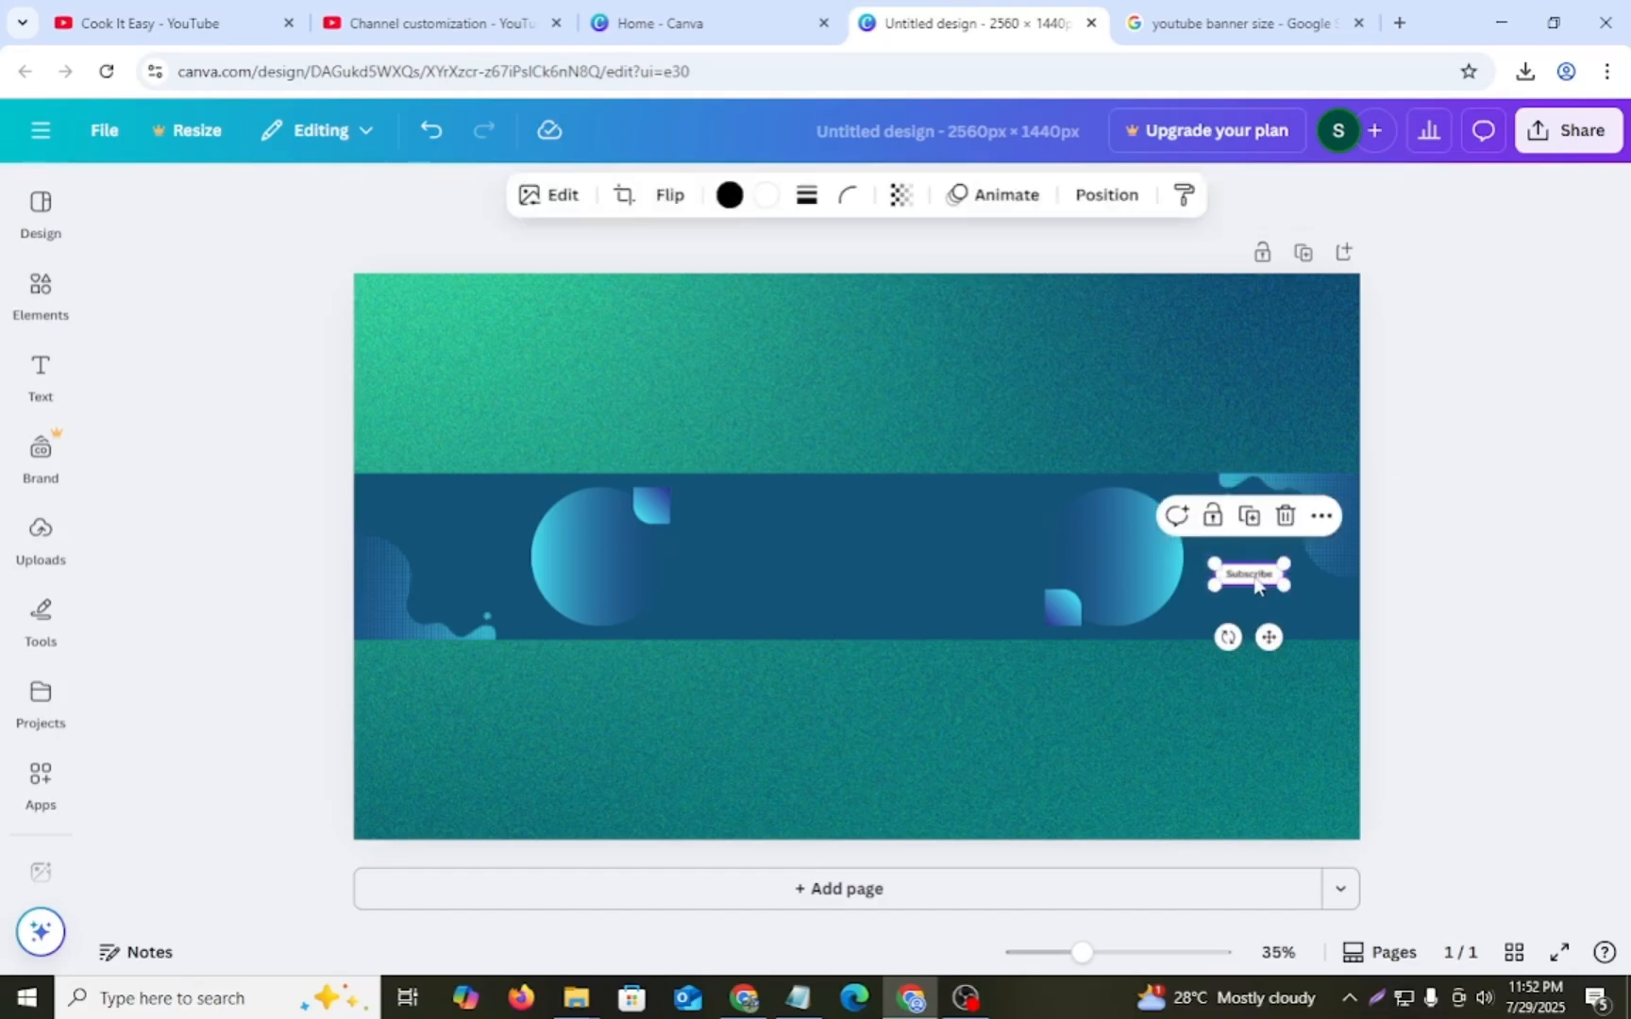
pyautogui.click(1285, 515)
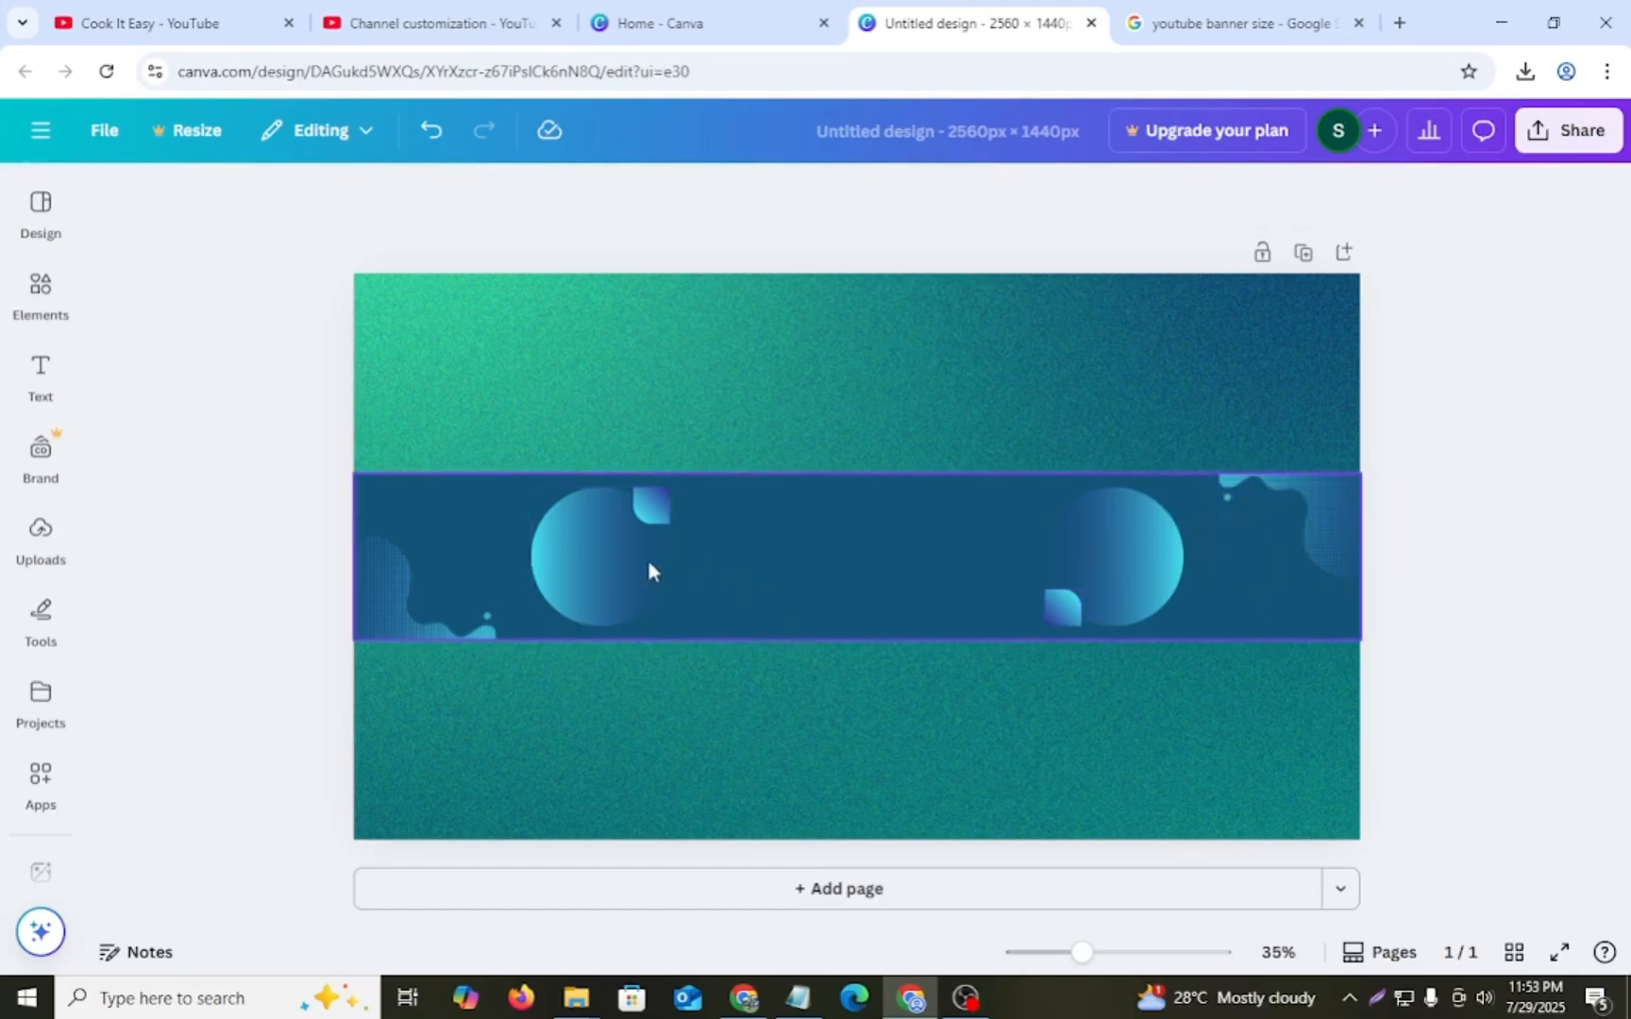
# - Add a default heading text box to the banner
pyautogui.click(799, 554)
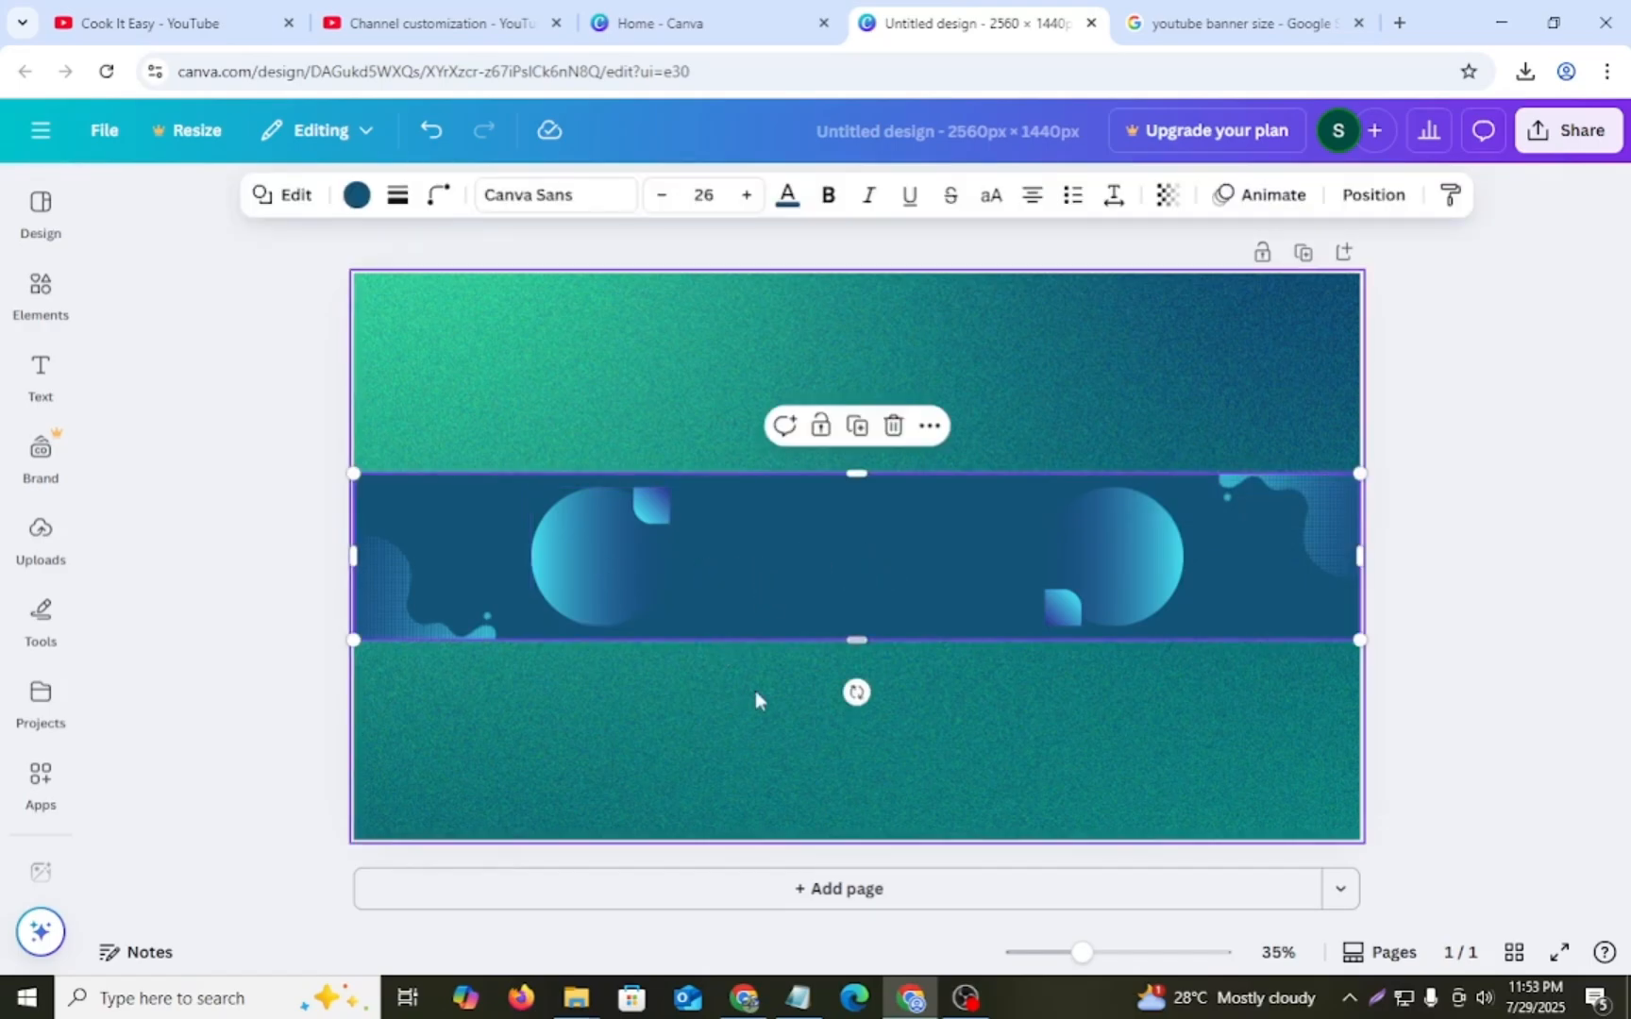
pyautogui.click(42, 377)
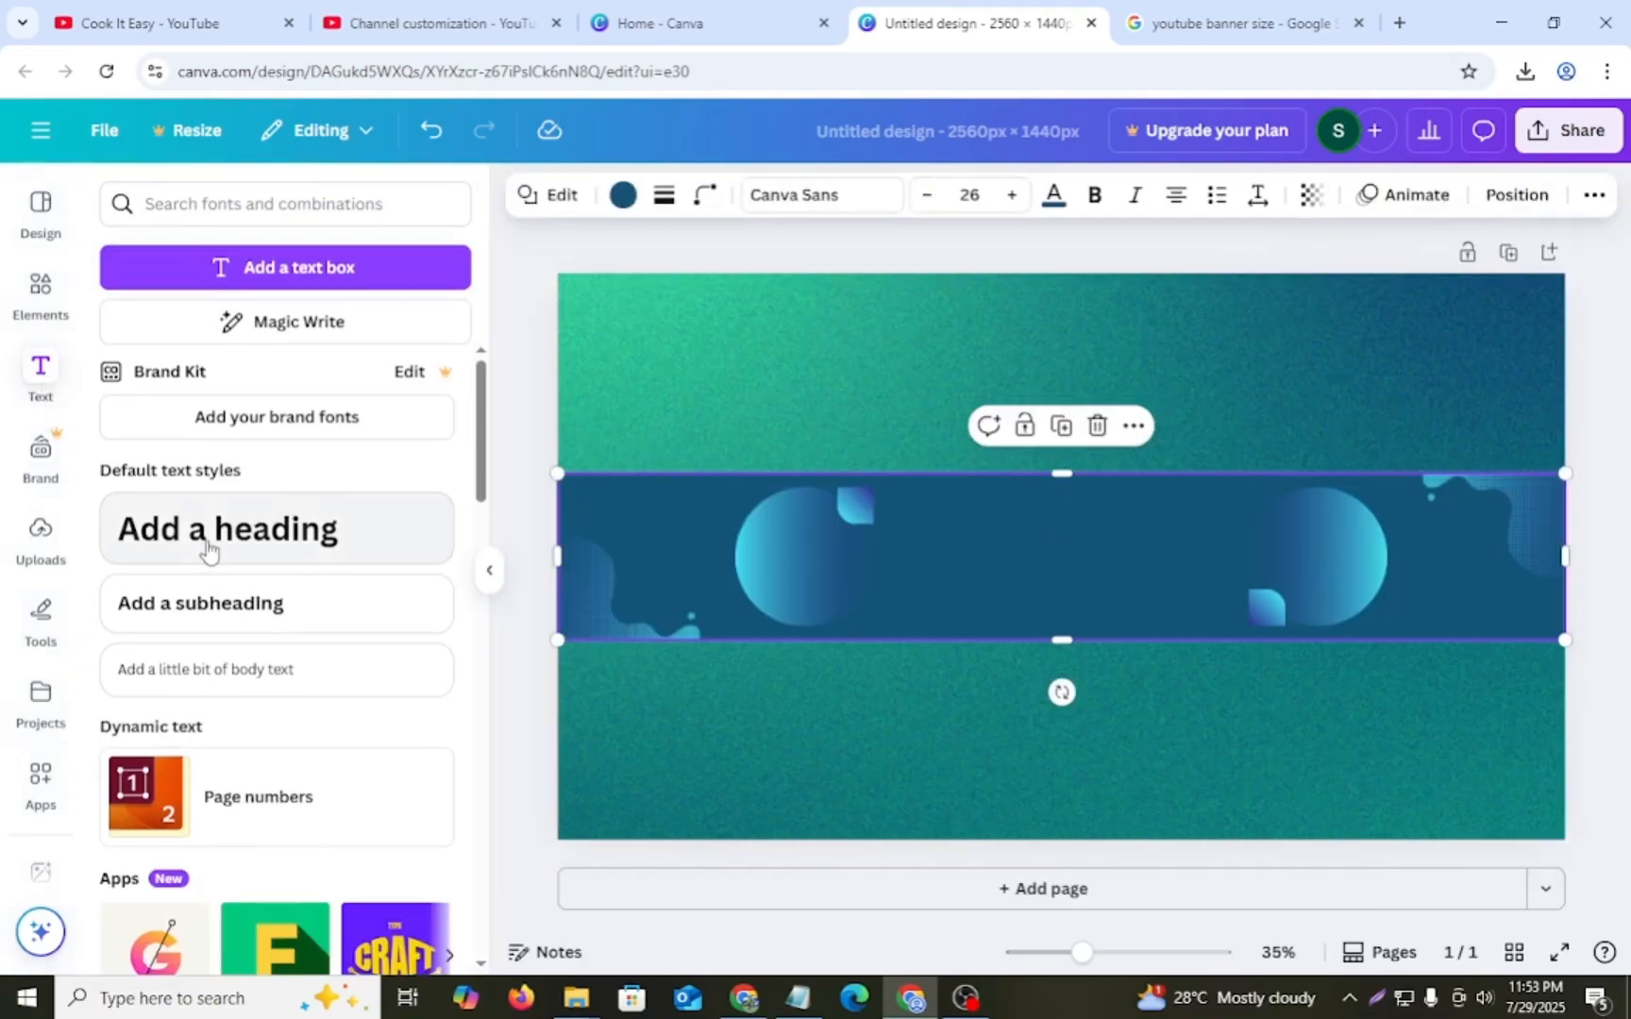
pyautogui.click(263, 544)
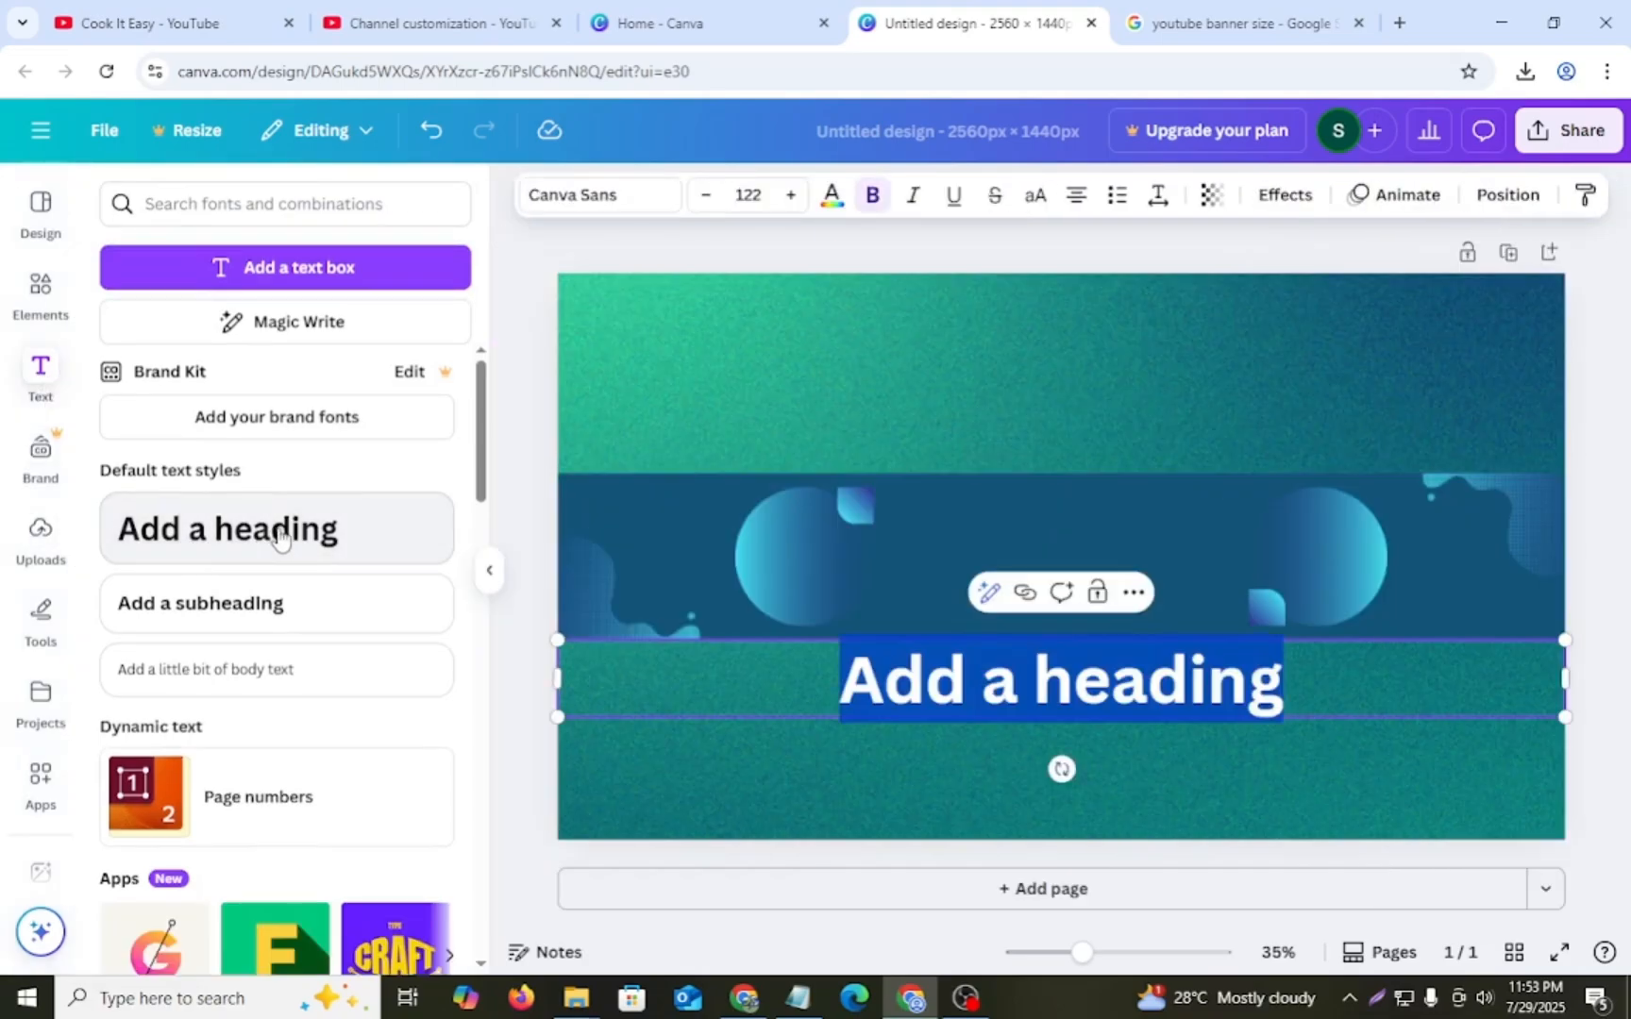
# - Copy the channel name "Cook It Easy" from the Notepad notes and replace the heading's placeholder text with it in Canva
pyautogui.click(799, 998)
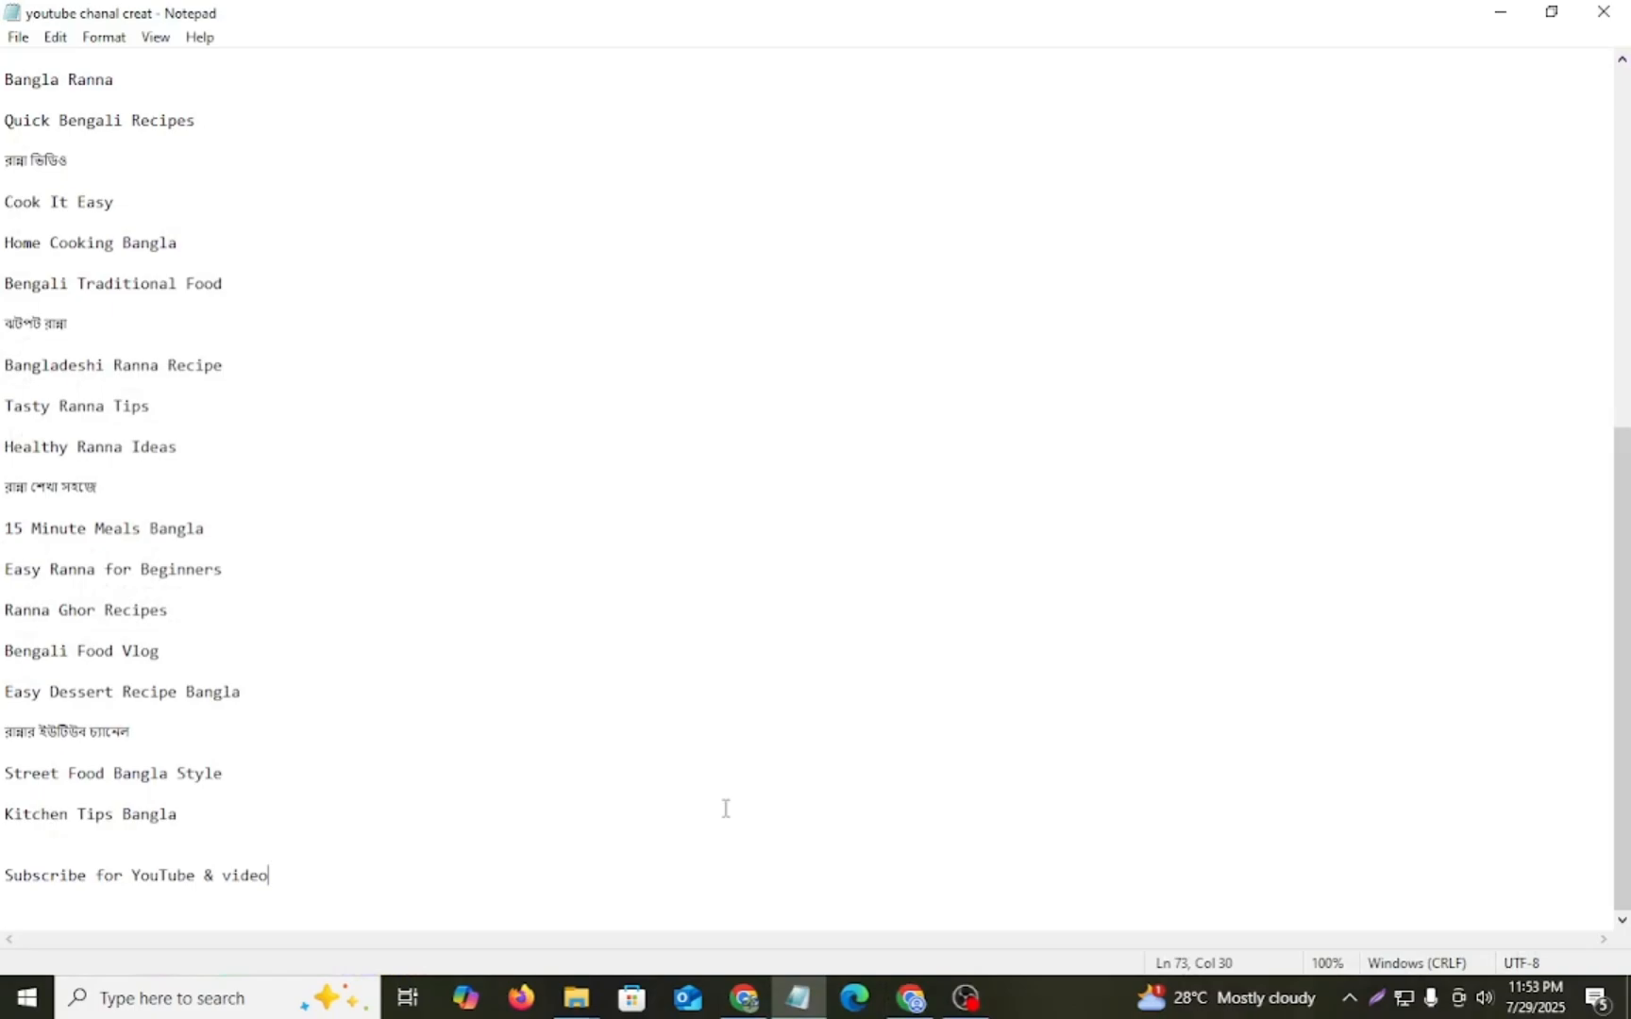
pyautogui.scroll(10, 87, 266)
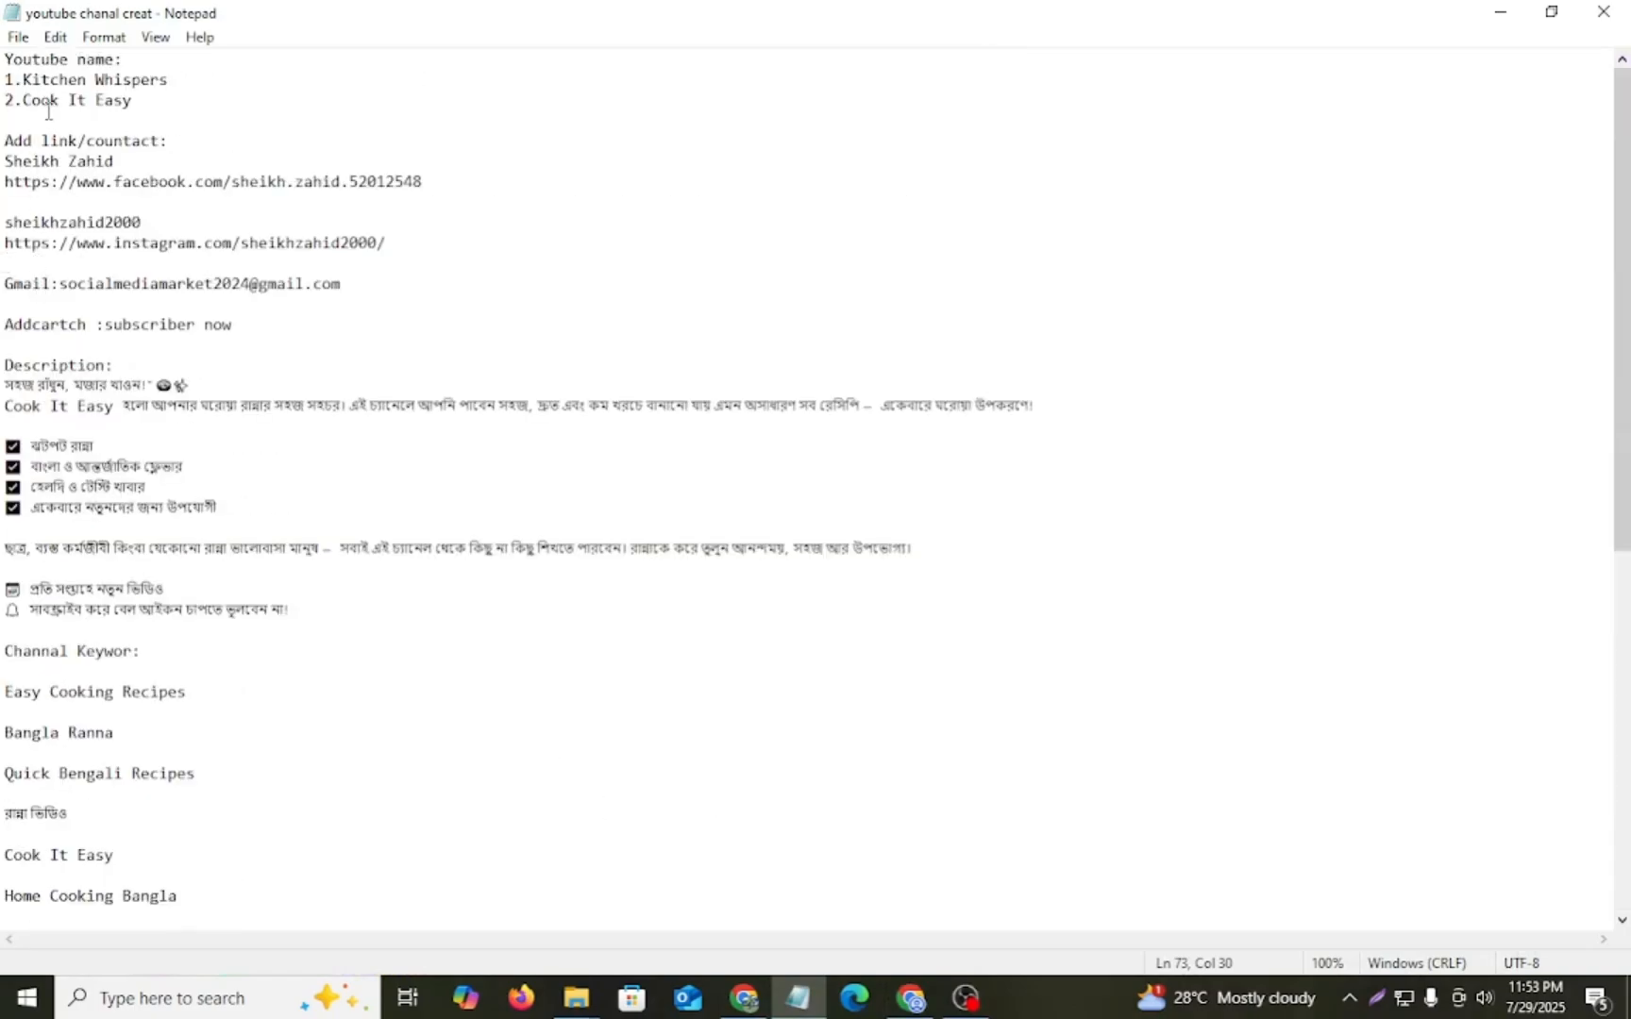
pyautogui.moveTo(23, 100); pyautogui.dragTo(121, 117)
pyautogui.hotkey('ctrl', 'c')
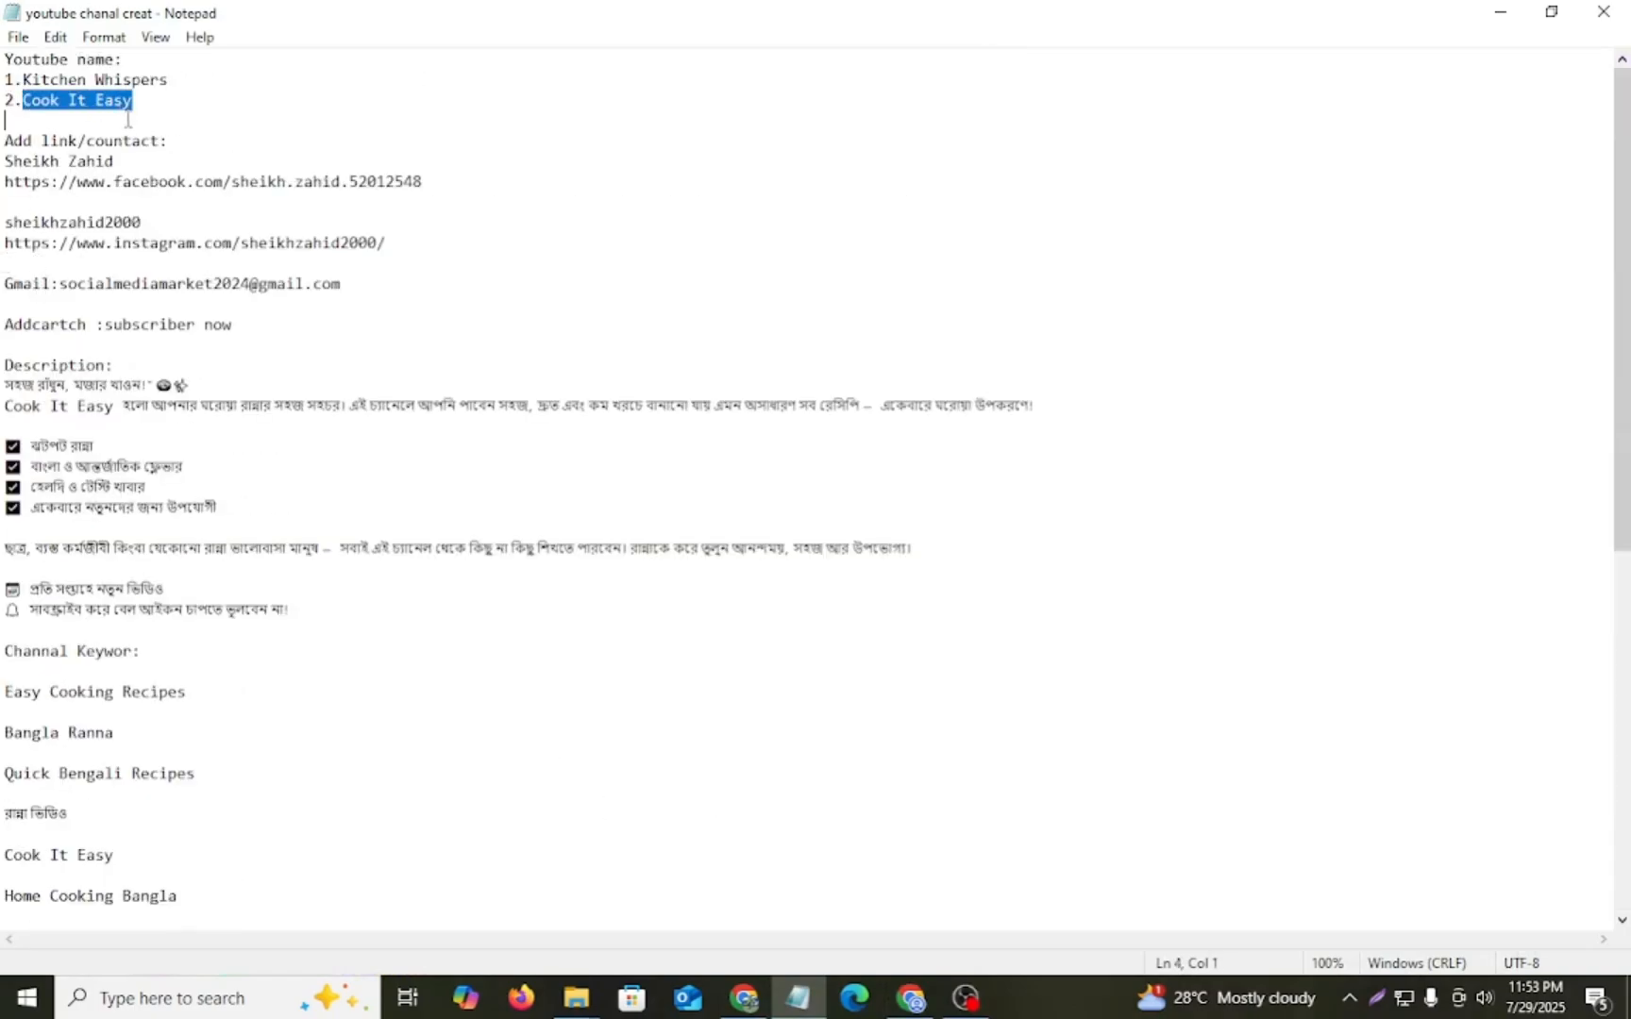
pyautogui.click(911, 998)
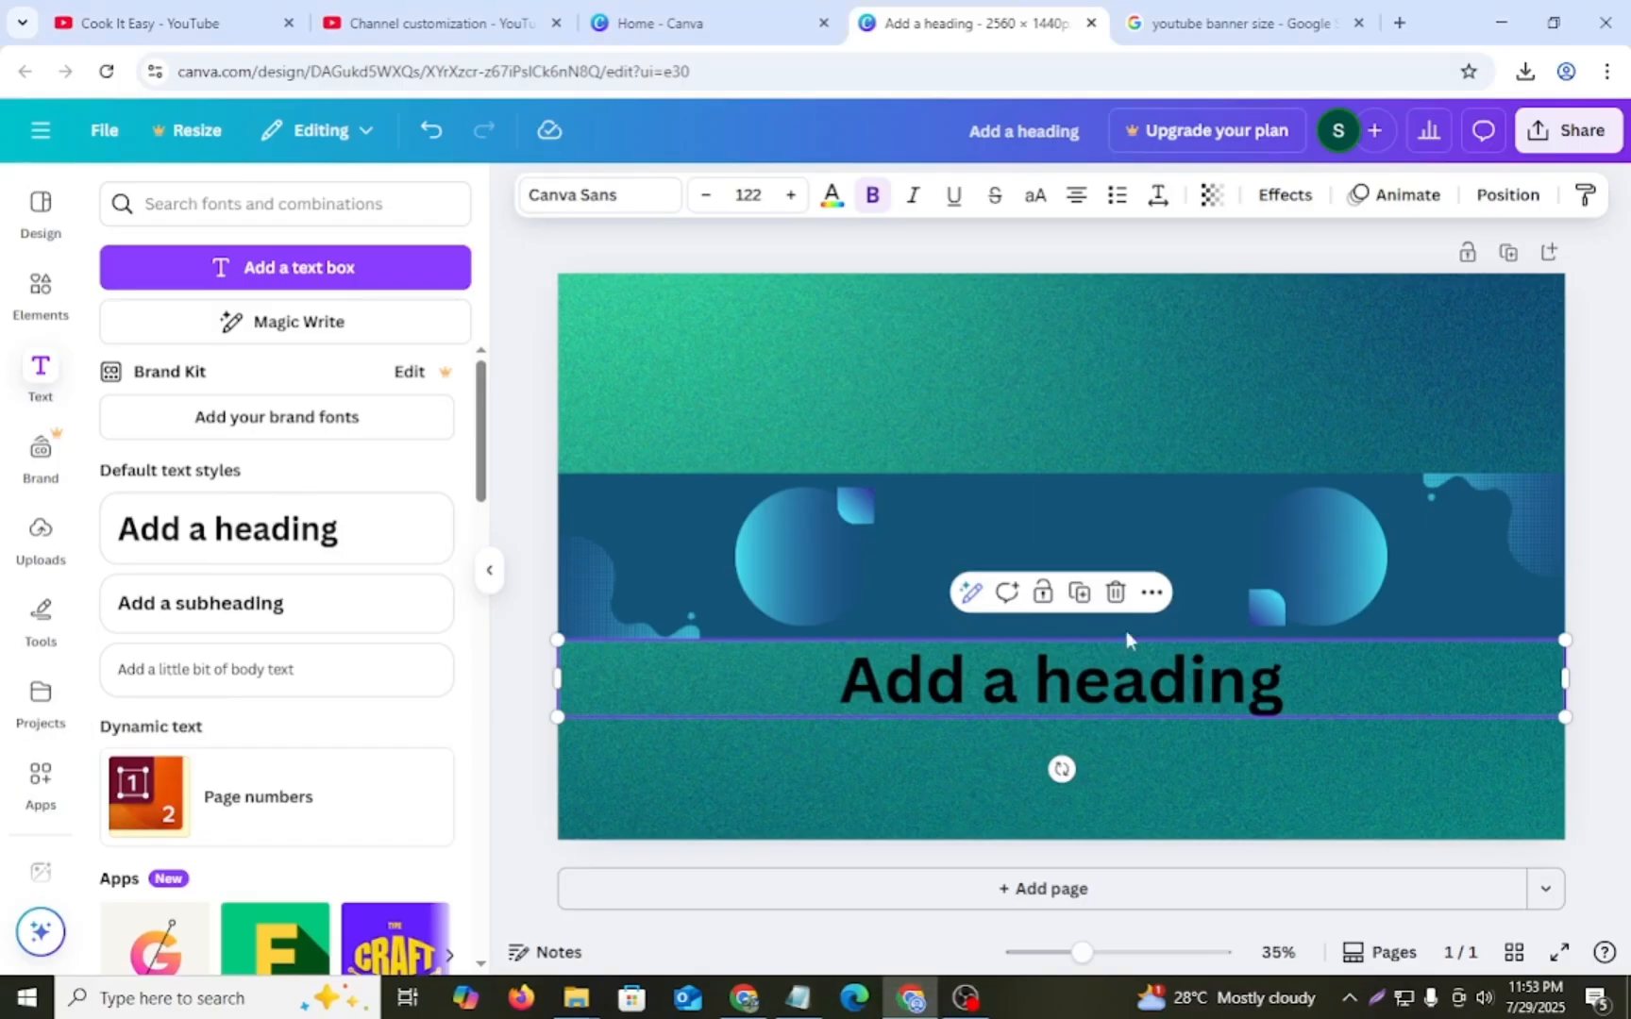
pyautogui.doubleClick(1076, 702)
pyautogui.hotkey('ctrl', 'v')
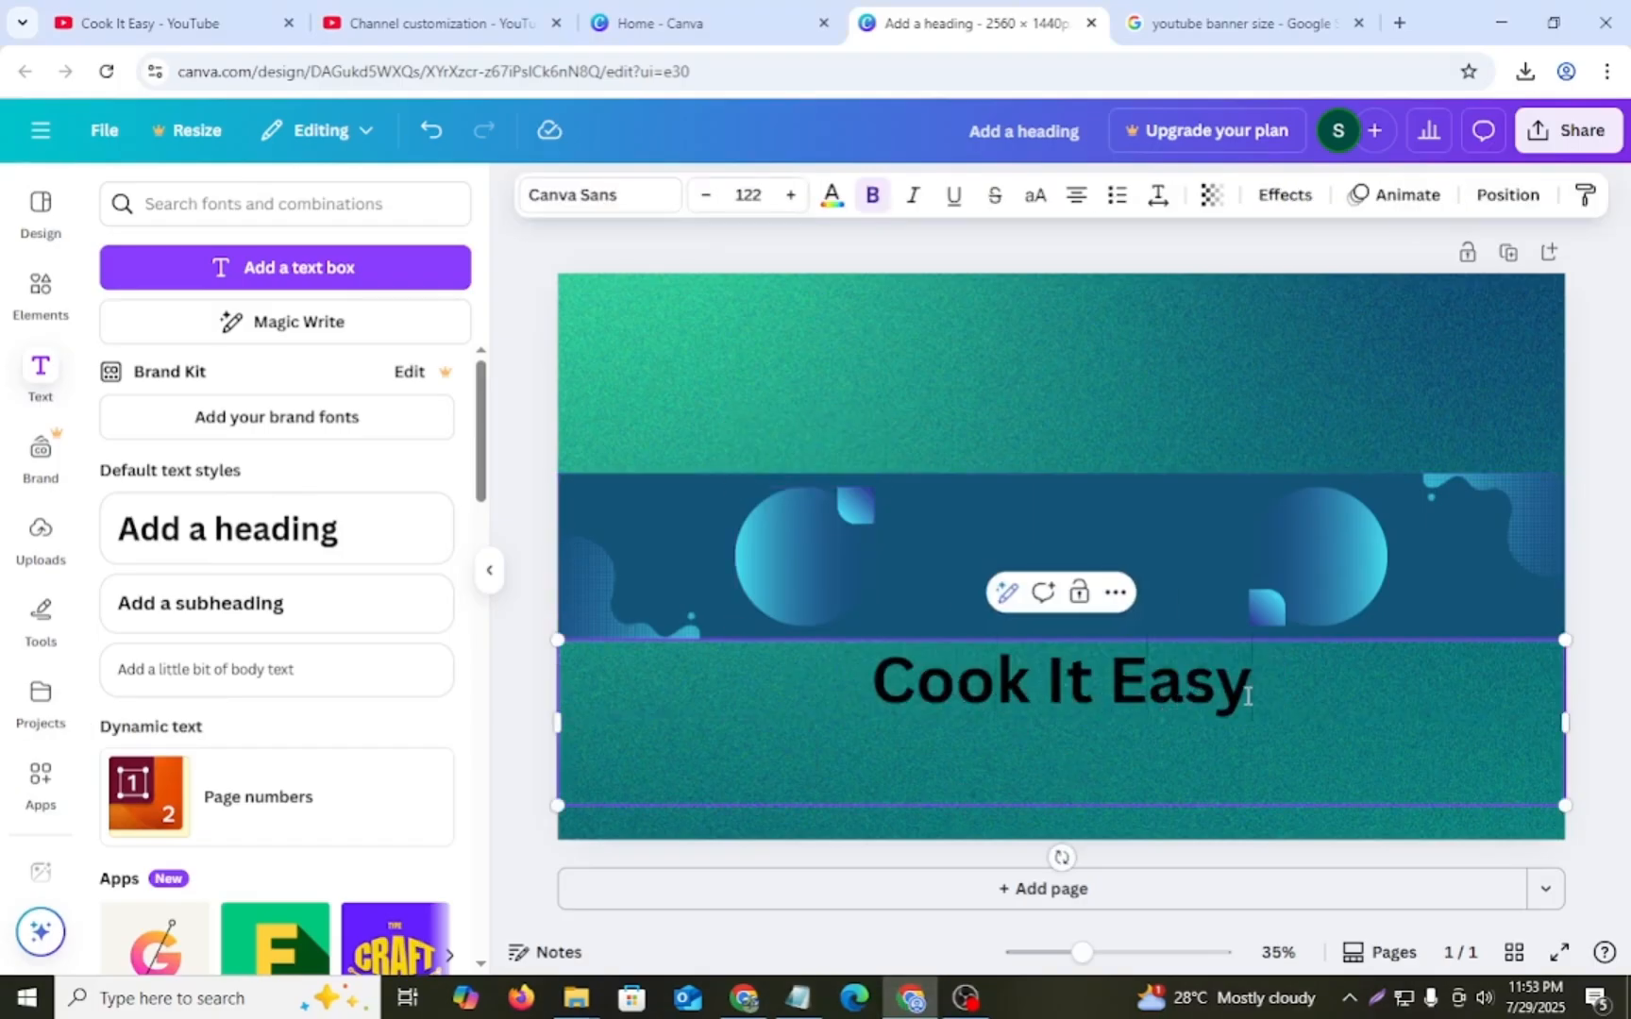
# - Move the "Cook It Easy" heading into the banner's dark blue band and reduce its font size to 95
pyautogui.moveTo(867, 662); pyautogui.dragTo(874, 564)
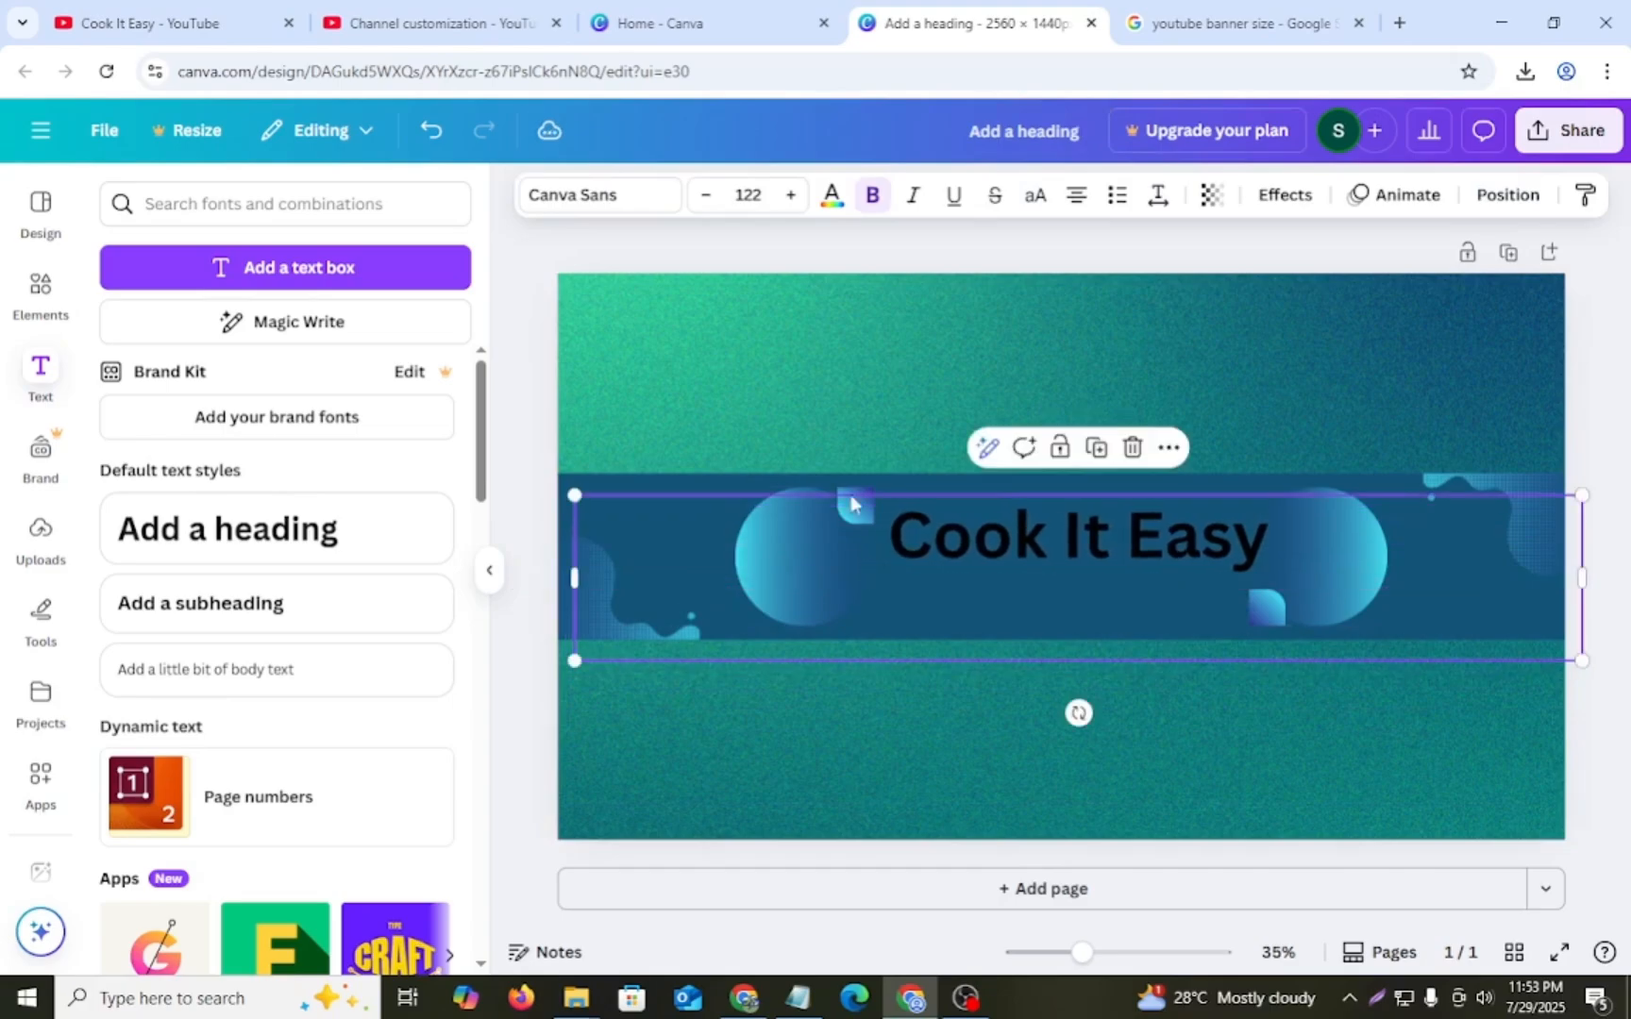
pyautogui.click(705, 195)
pyautogui.click(705, 195)
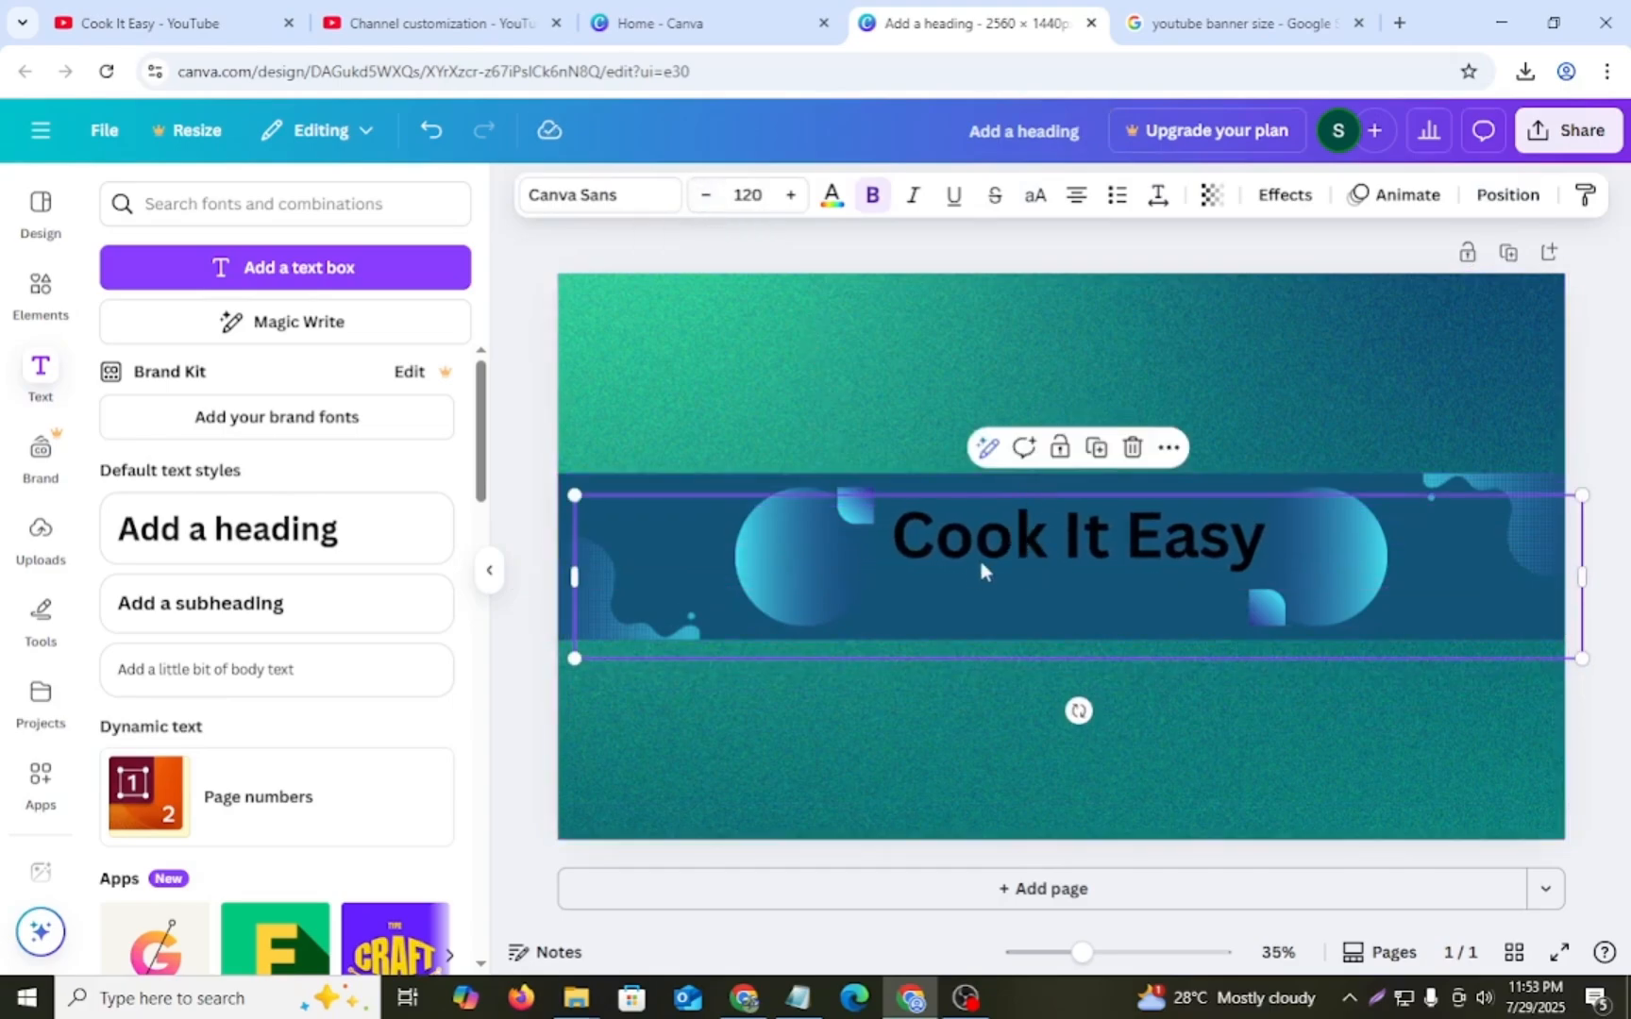
pyautogui.click(705, 194)
pyautogui.click(705, 195)
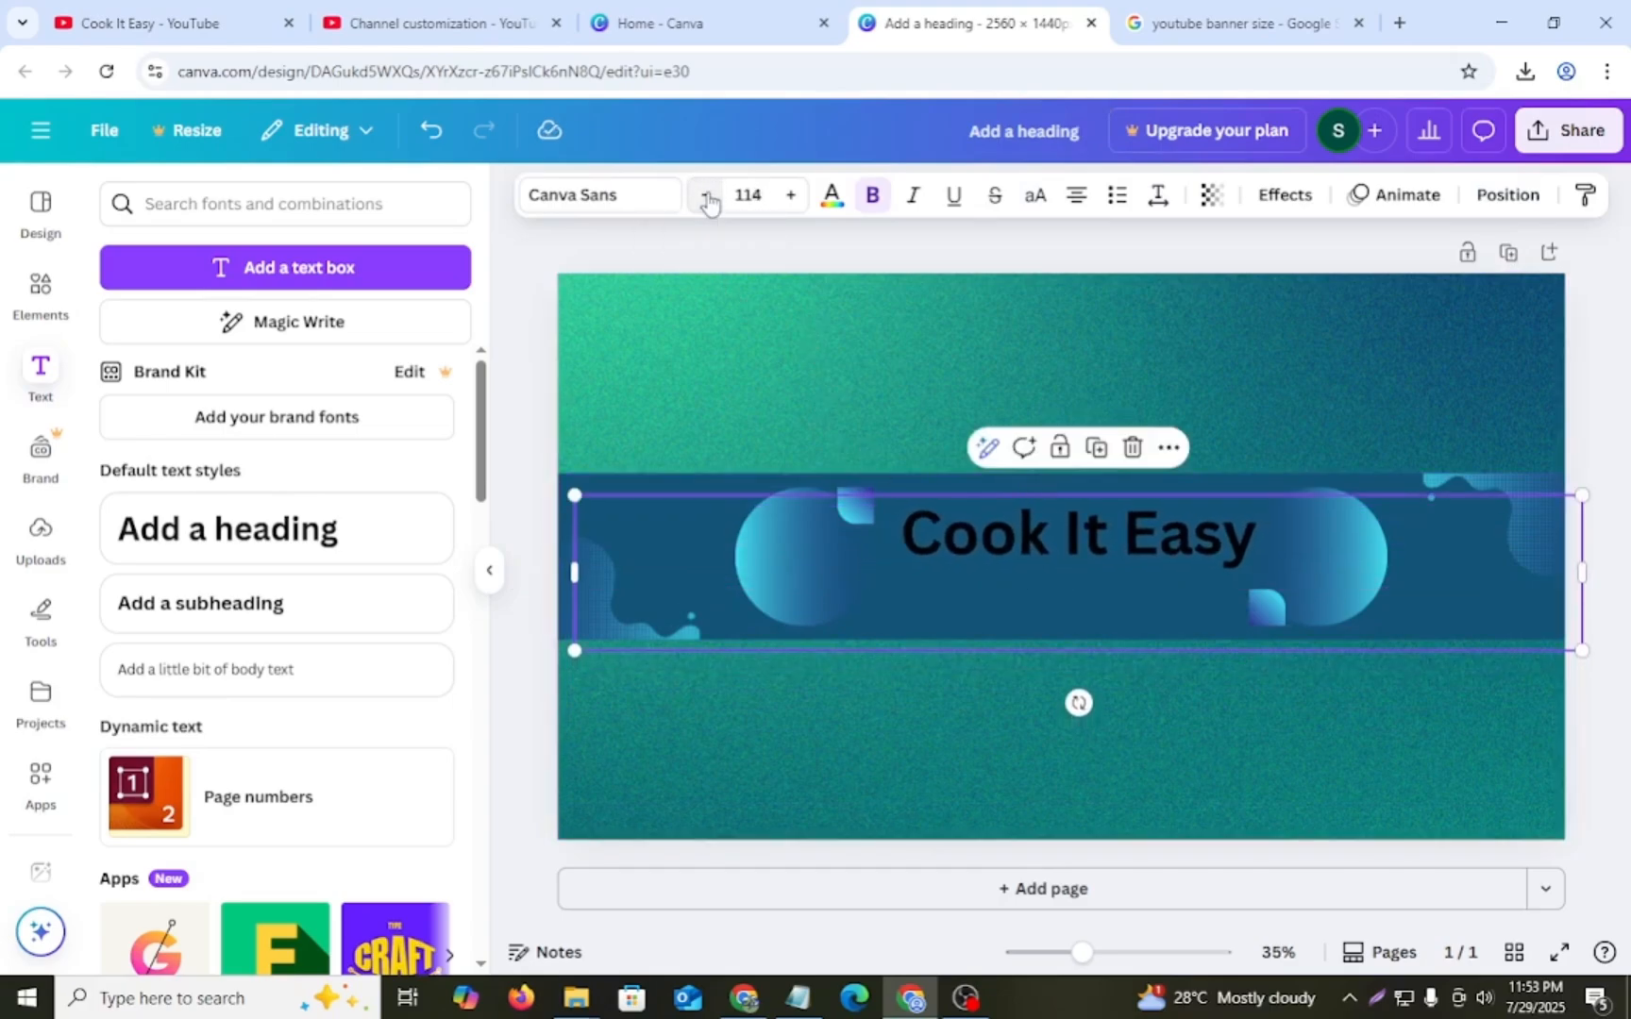
pyautogui.click(705, 194)
pyautogui.click(705, 194)
pyautogui.moveTo(1005, 521); pyautogui.dragTo(1004, 512)
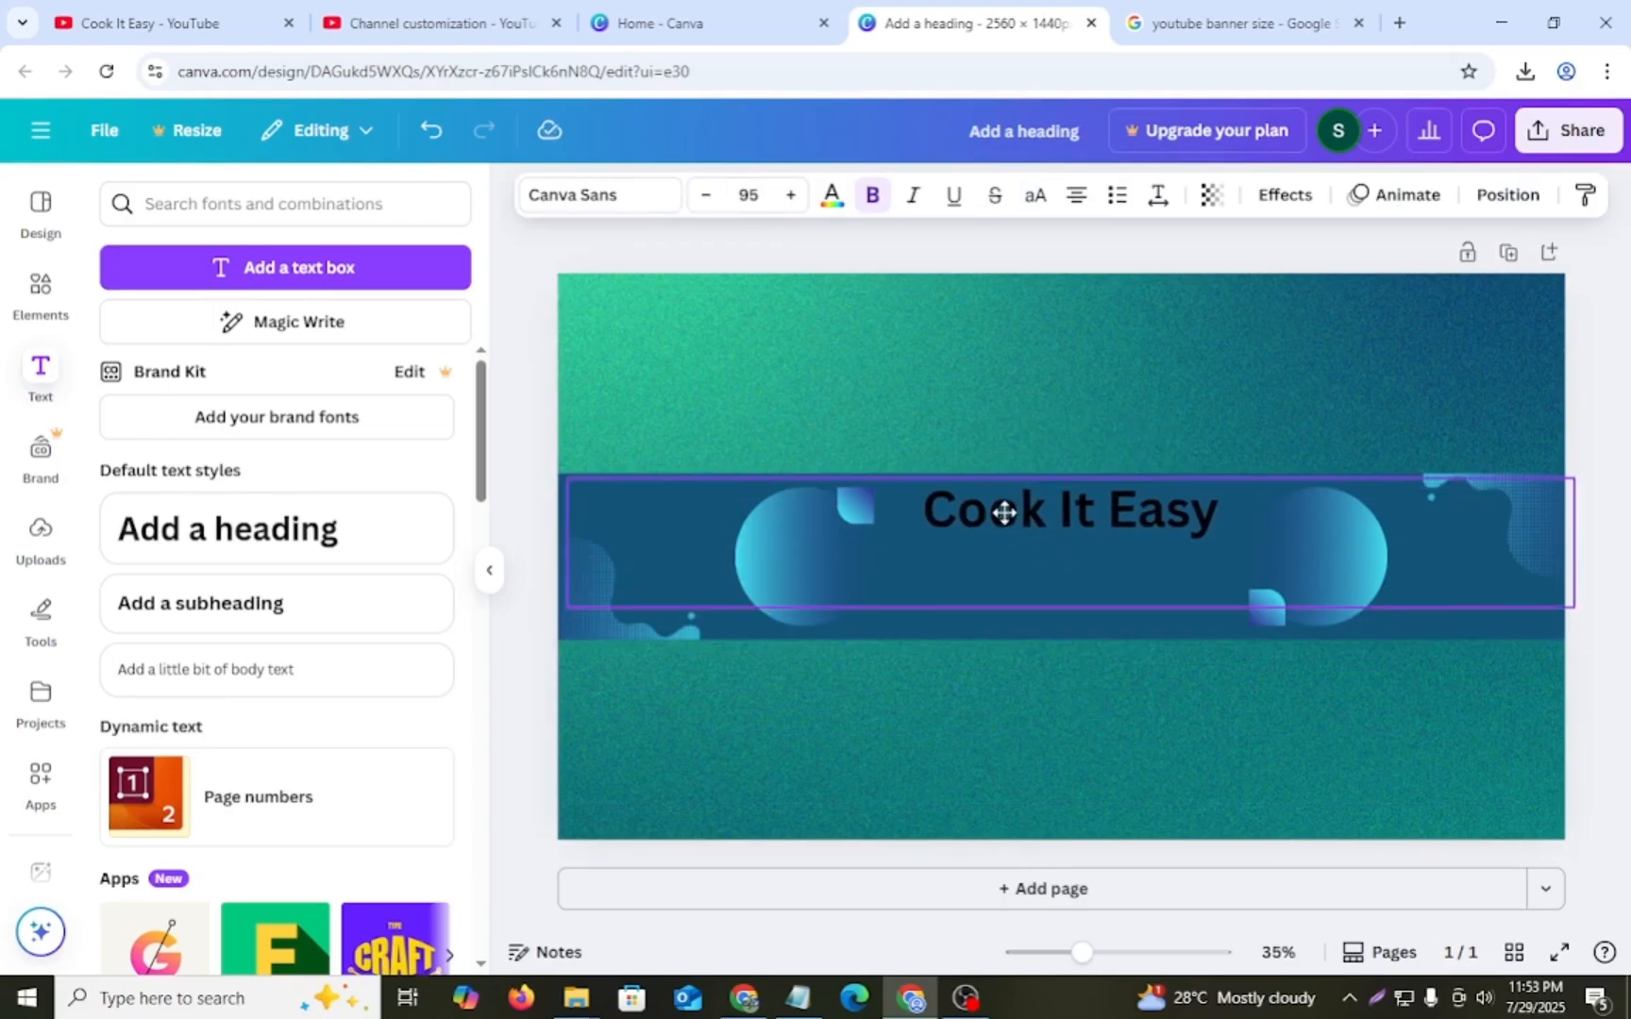
# - Remove bold from the "Cook It Easy" heading and colour its text yellow
pyautogui.click(1015, 391)
pyautogui.click(1043, 502)
pyautogui.doubleClick(1045, 504)
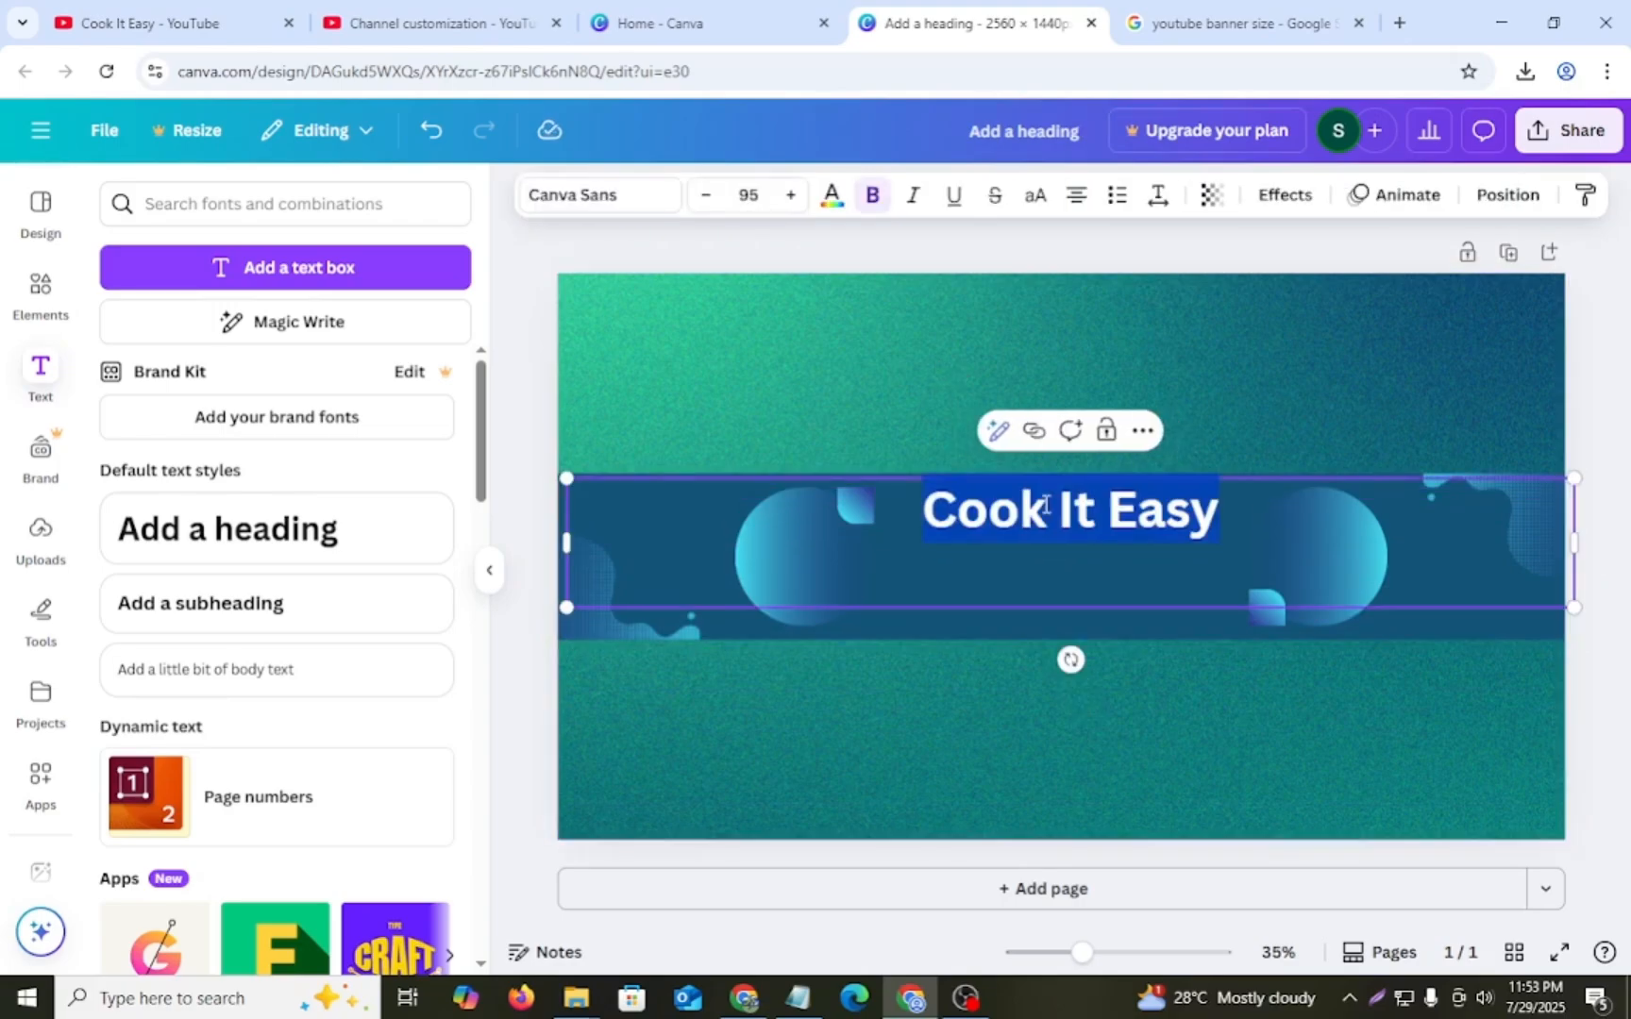
pyautogui.click(872, 195)
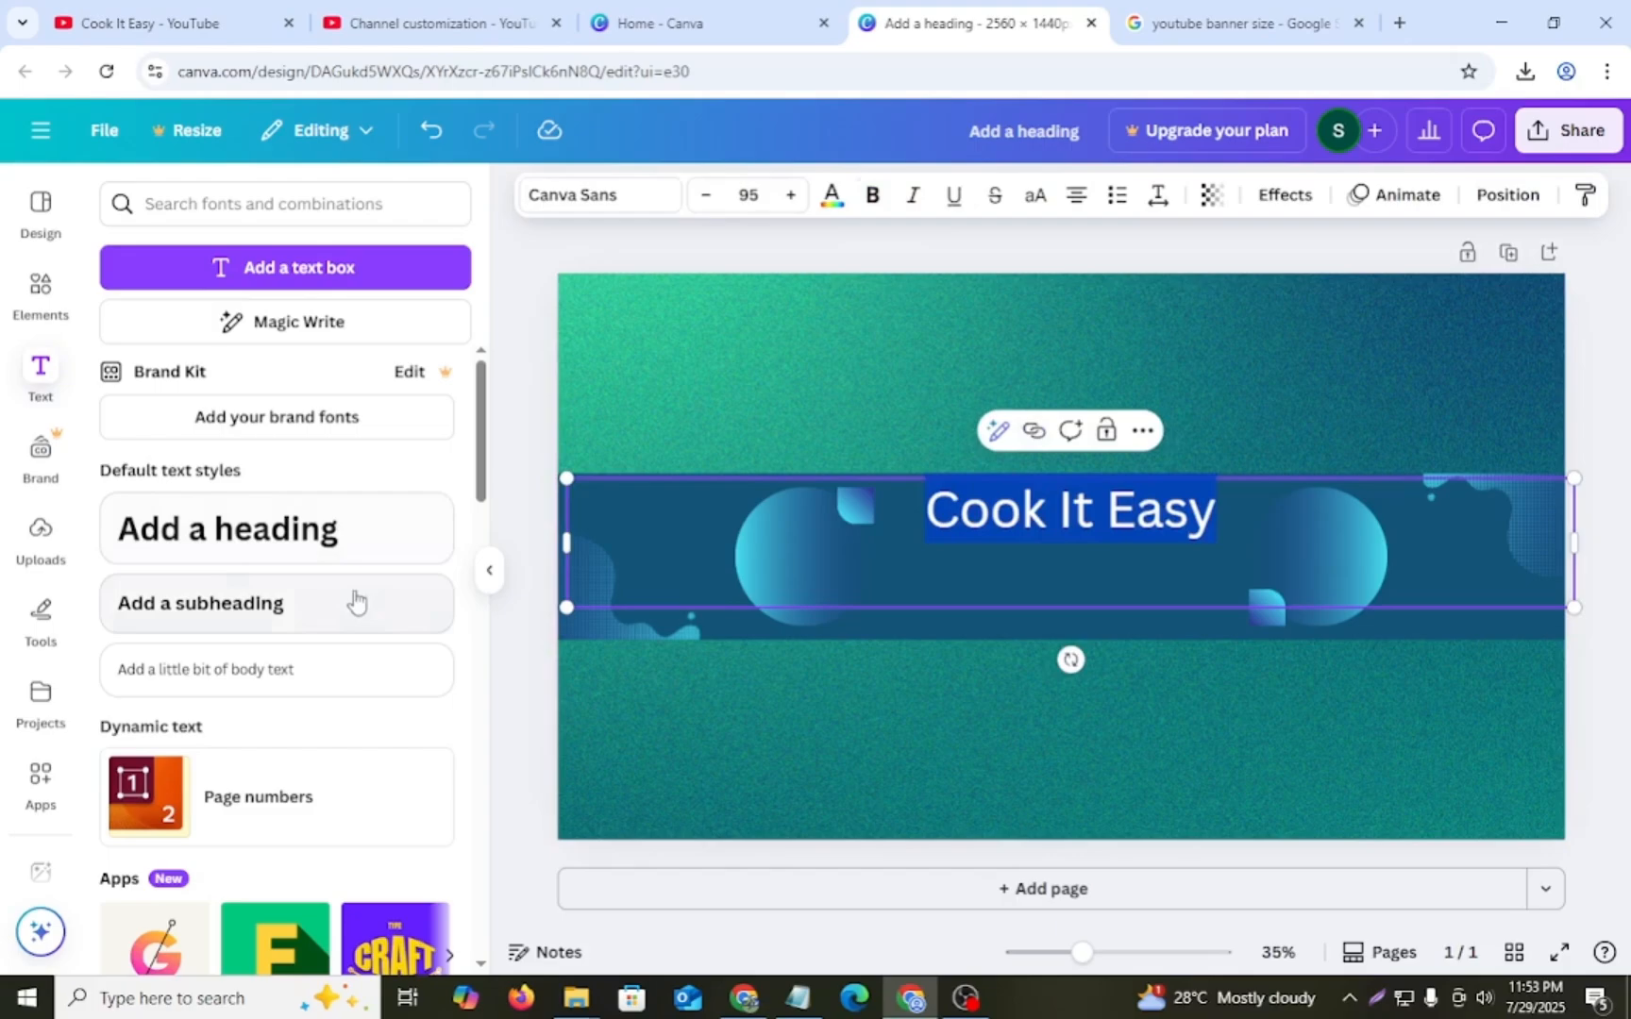
pyautogui.scroll(-5, 345, 604)
pyautogui.scroll(5, 340, 608)
pyautogui.click(839, 205)
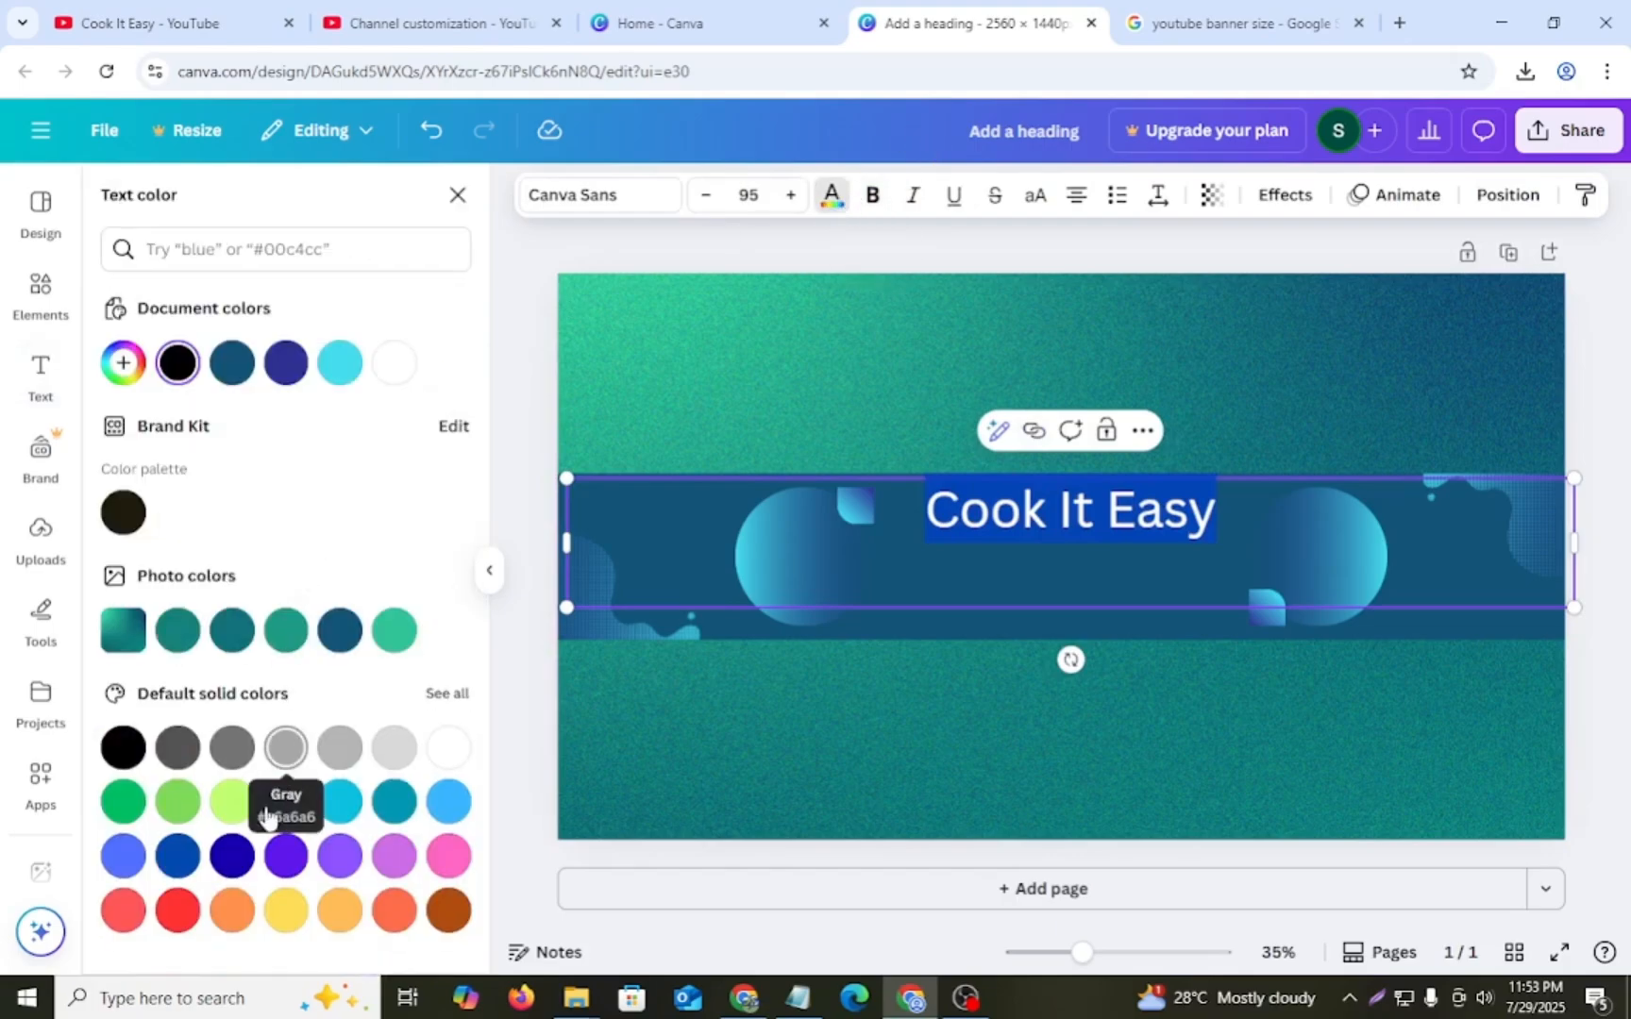
pyautogui.click(286, 911)
pyautogui.click(734, 415)
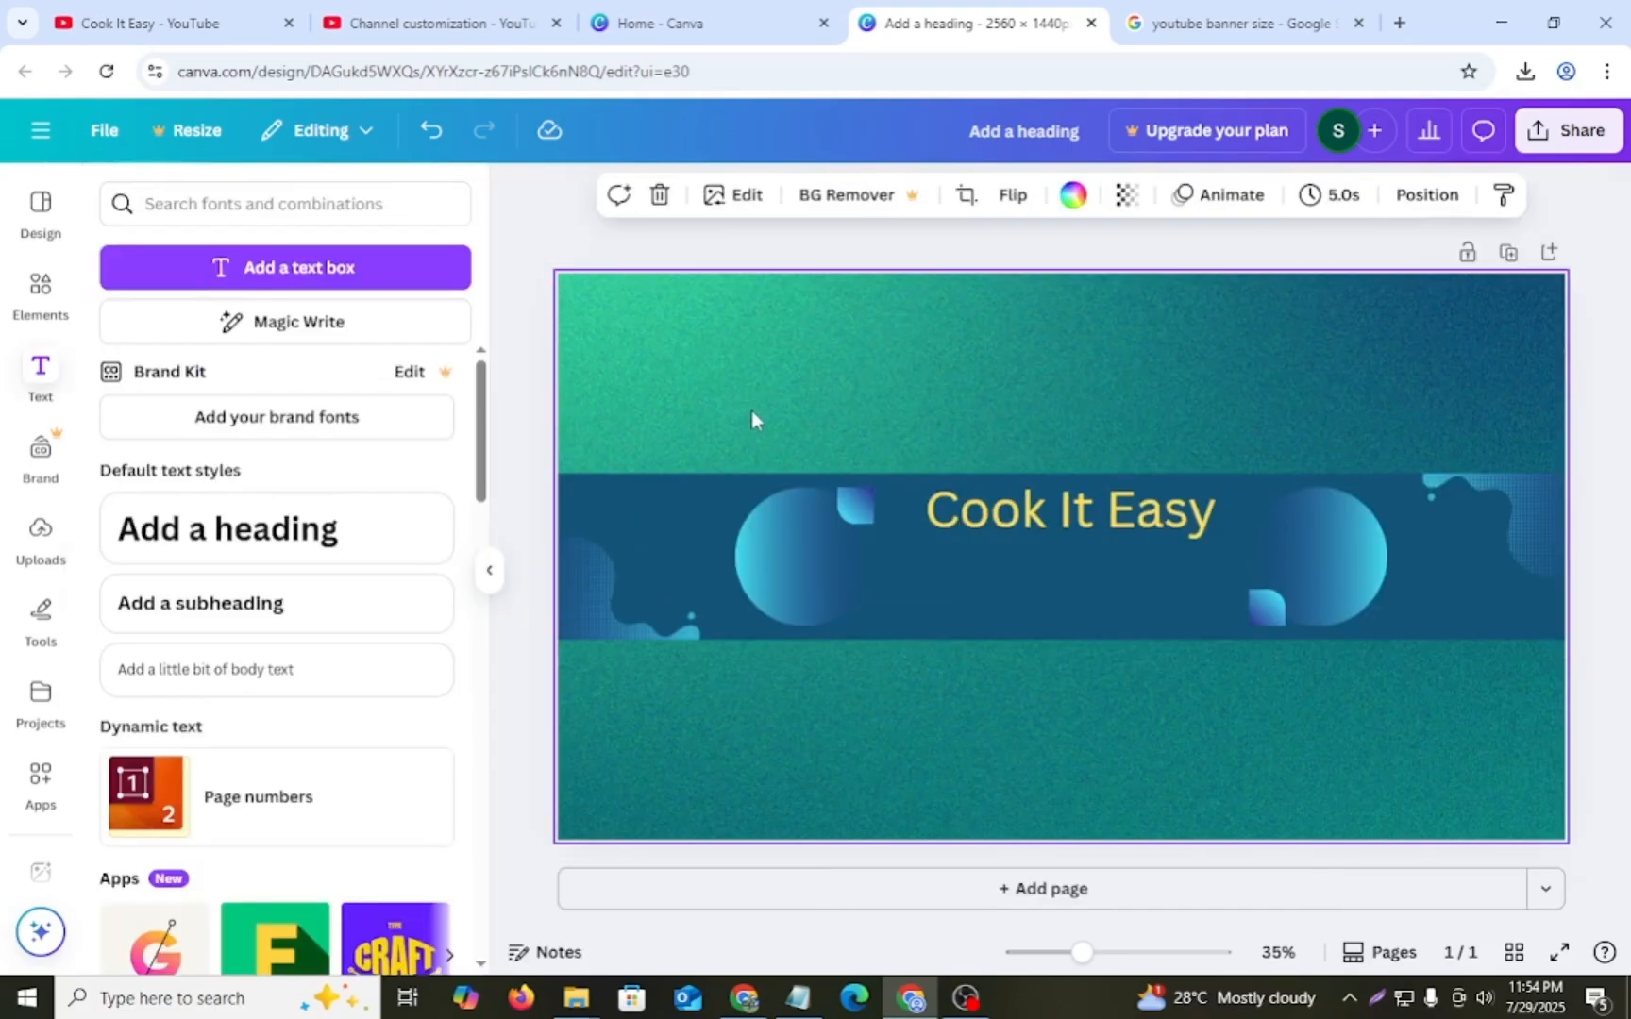
# - Apply bold to the yellow "Cook It Easy" heading
pyautogui.click(1085, 520)
pyautogui.click(1085, 519)
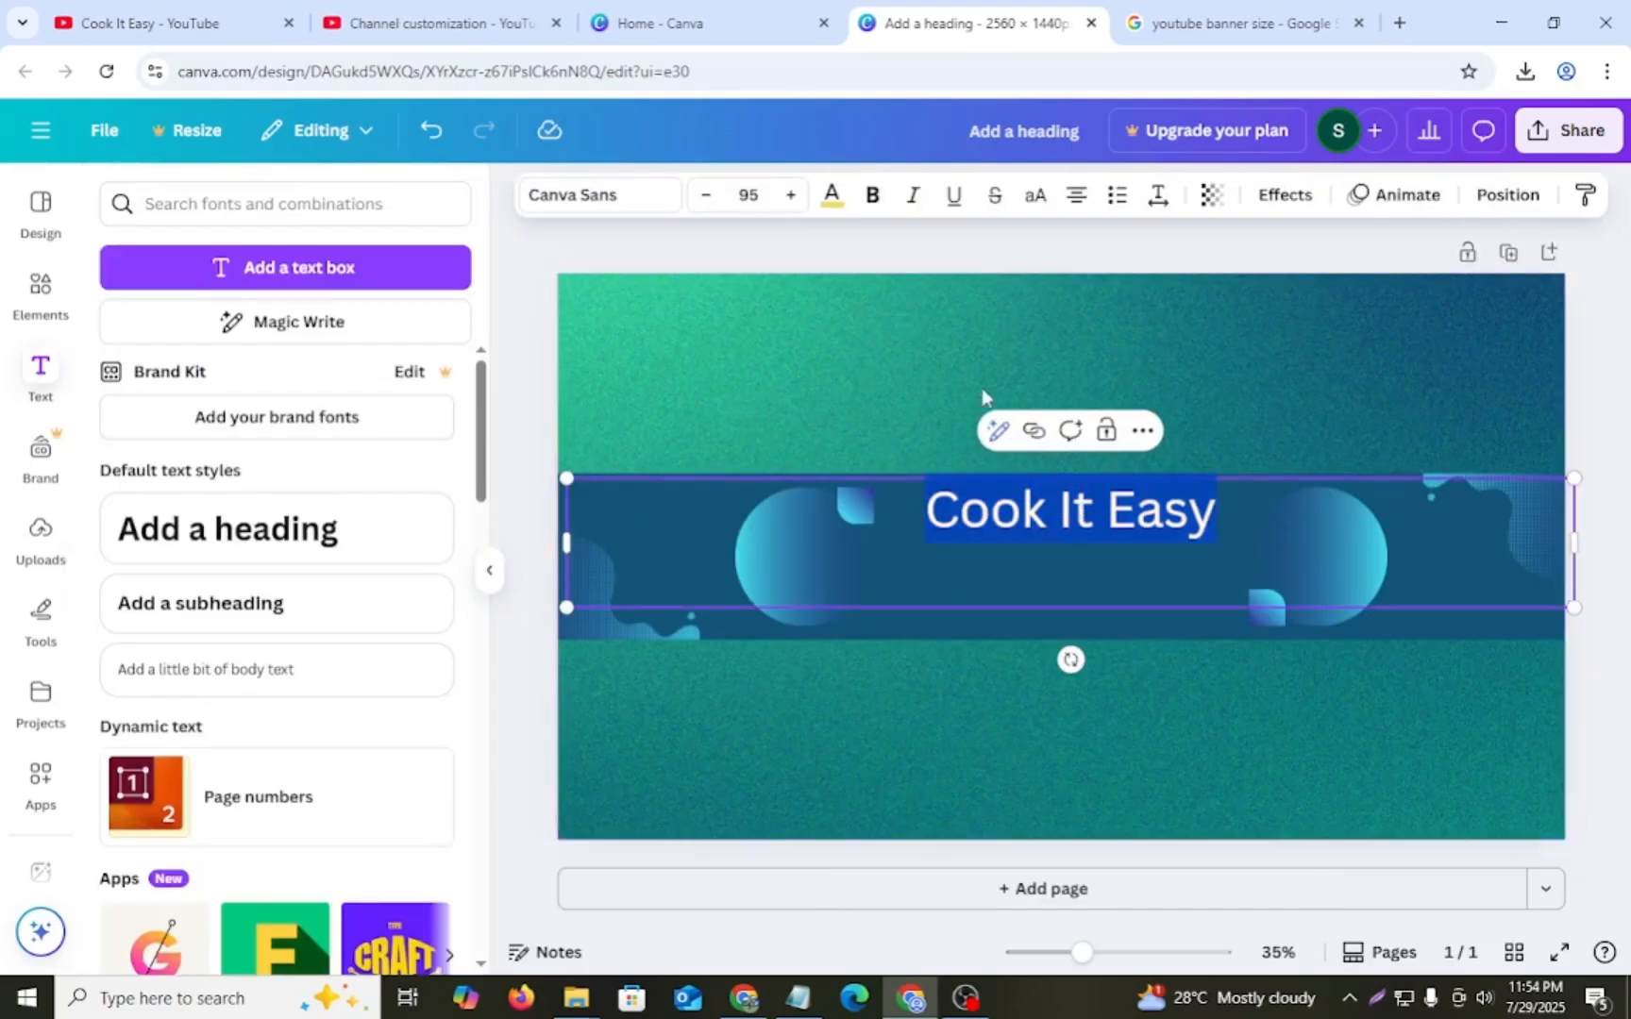
pyautogui.click(873, 198)
pyautogui.click(990, 396)
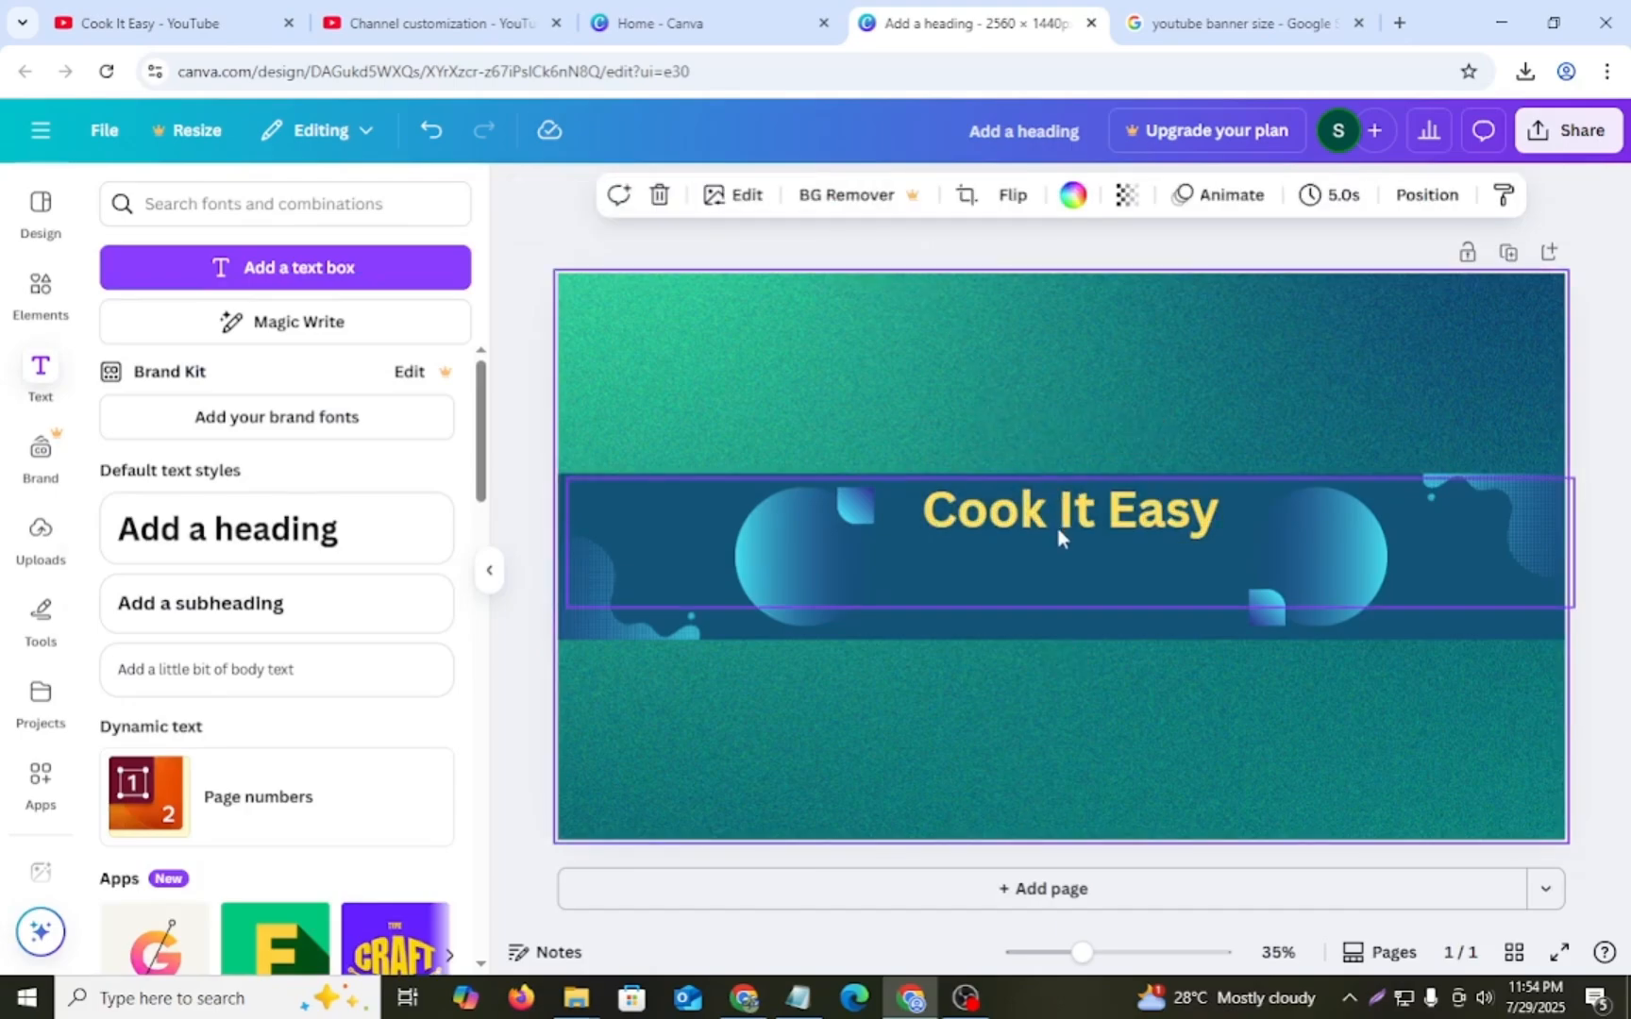
# - Delete the two gradient circles and their small accent shapes from the band, and centre the heading near the band's upper edge
pyautogui.click(845, 544)
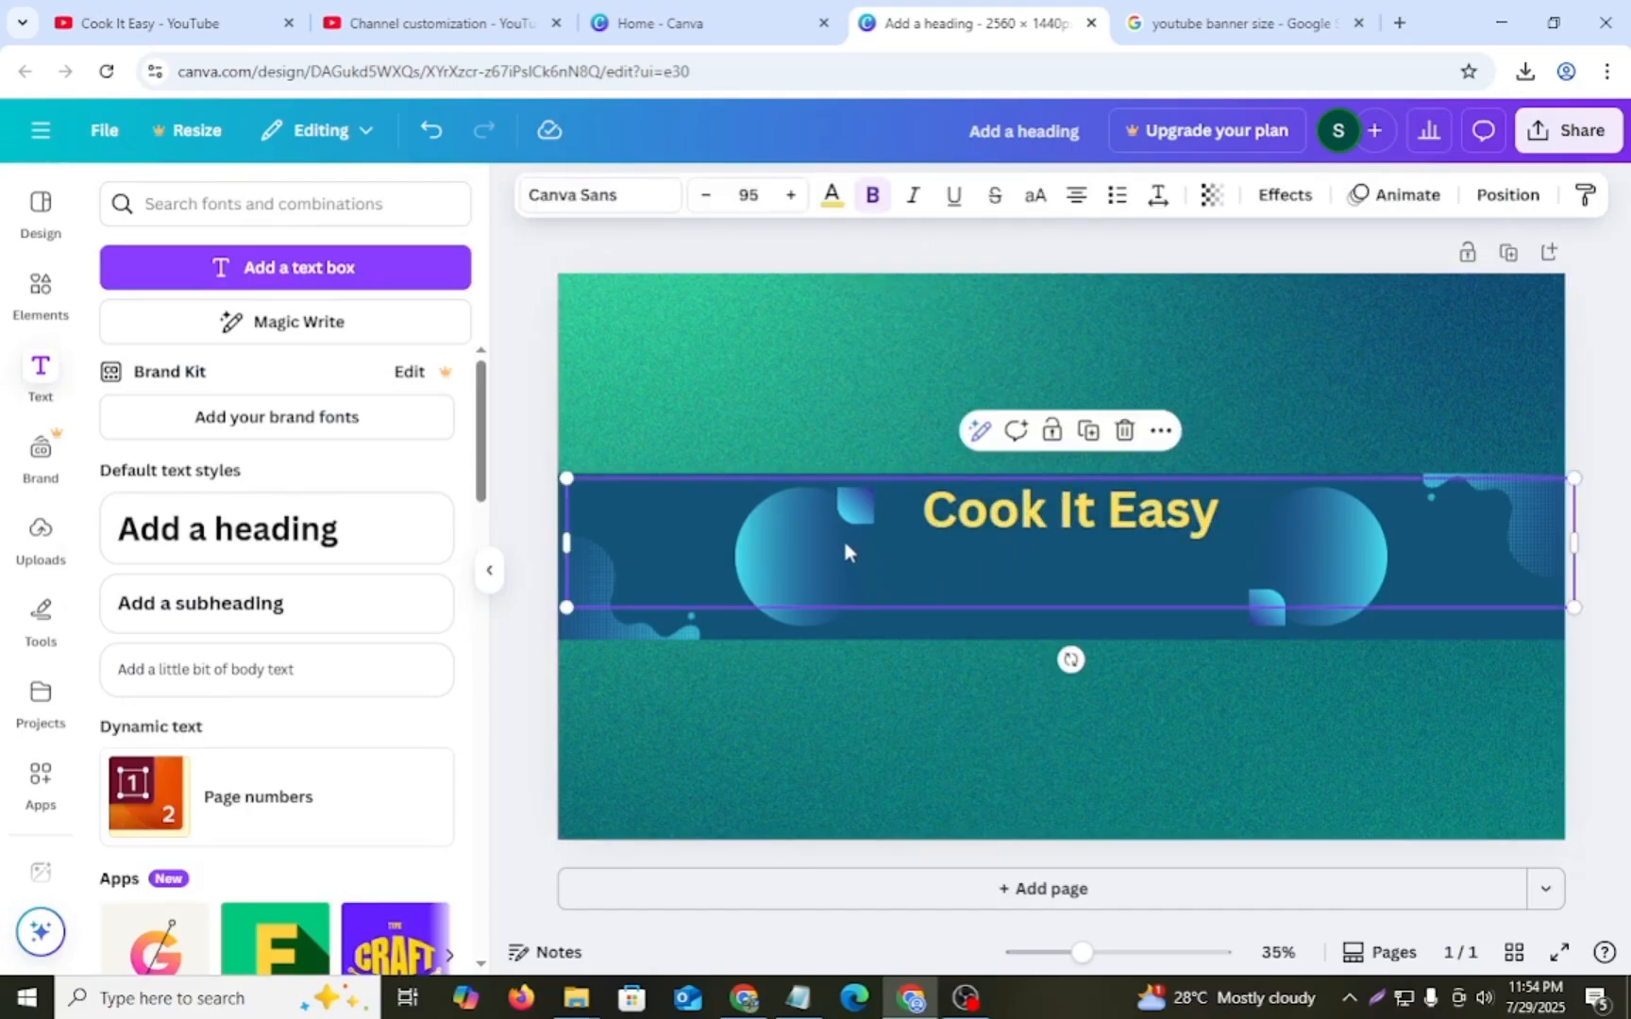
pyautogui.click(828, 534)
pyautogui.click(798, 451)
pyautogui.click(780, 585)
pyautogui.press('Delete')
pyautogui.click(986, 370)
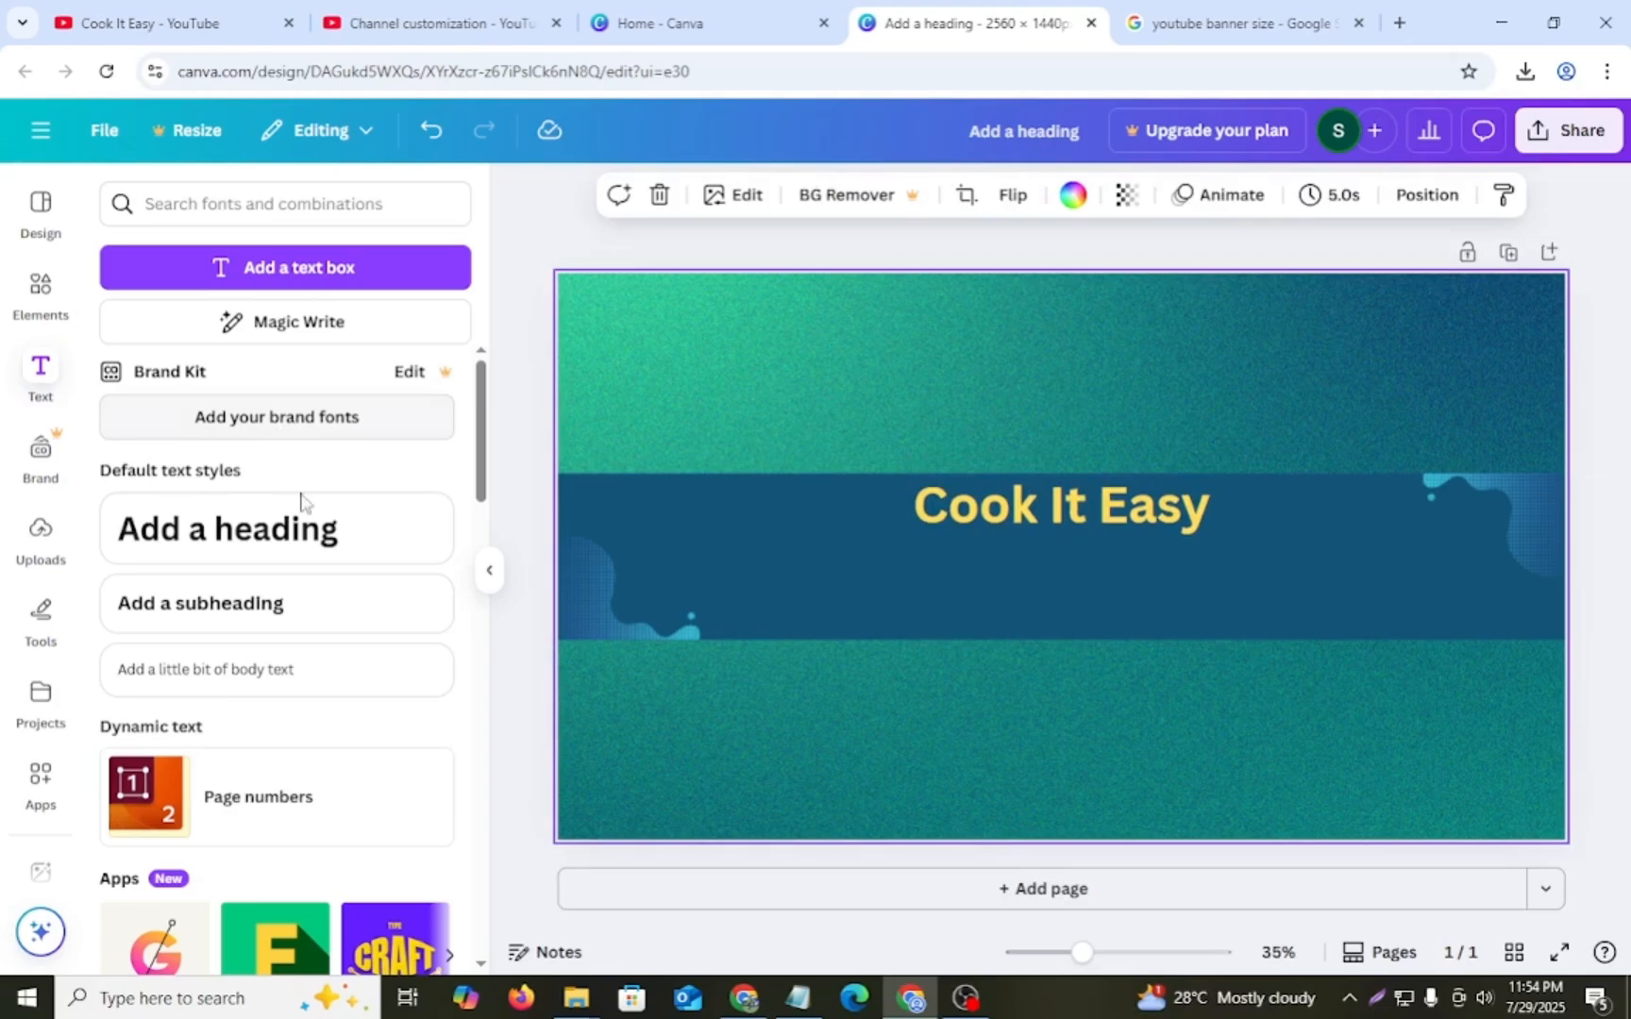
# - Add a default subheading and replace its placeholder with "Subscribe for YouTube & video" copied from the Notepad notes
pyautogui.click(225, 609)
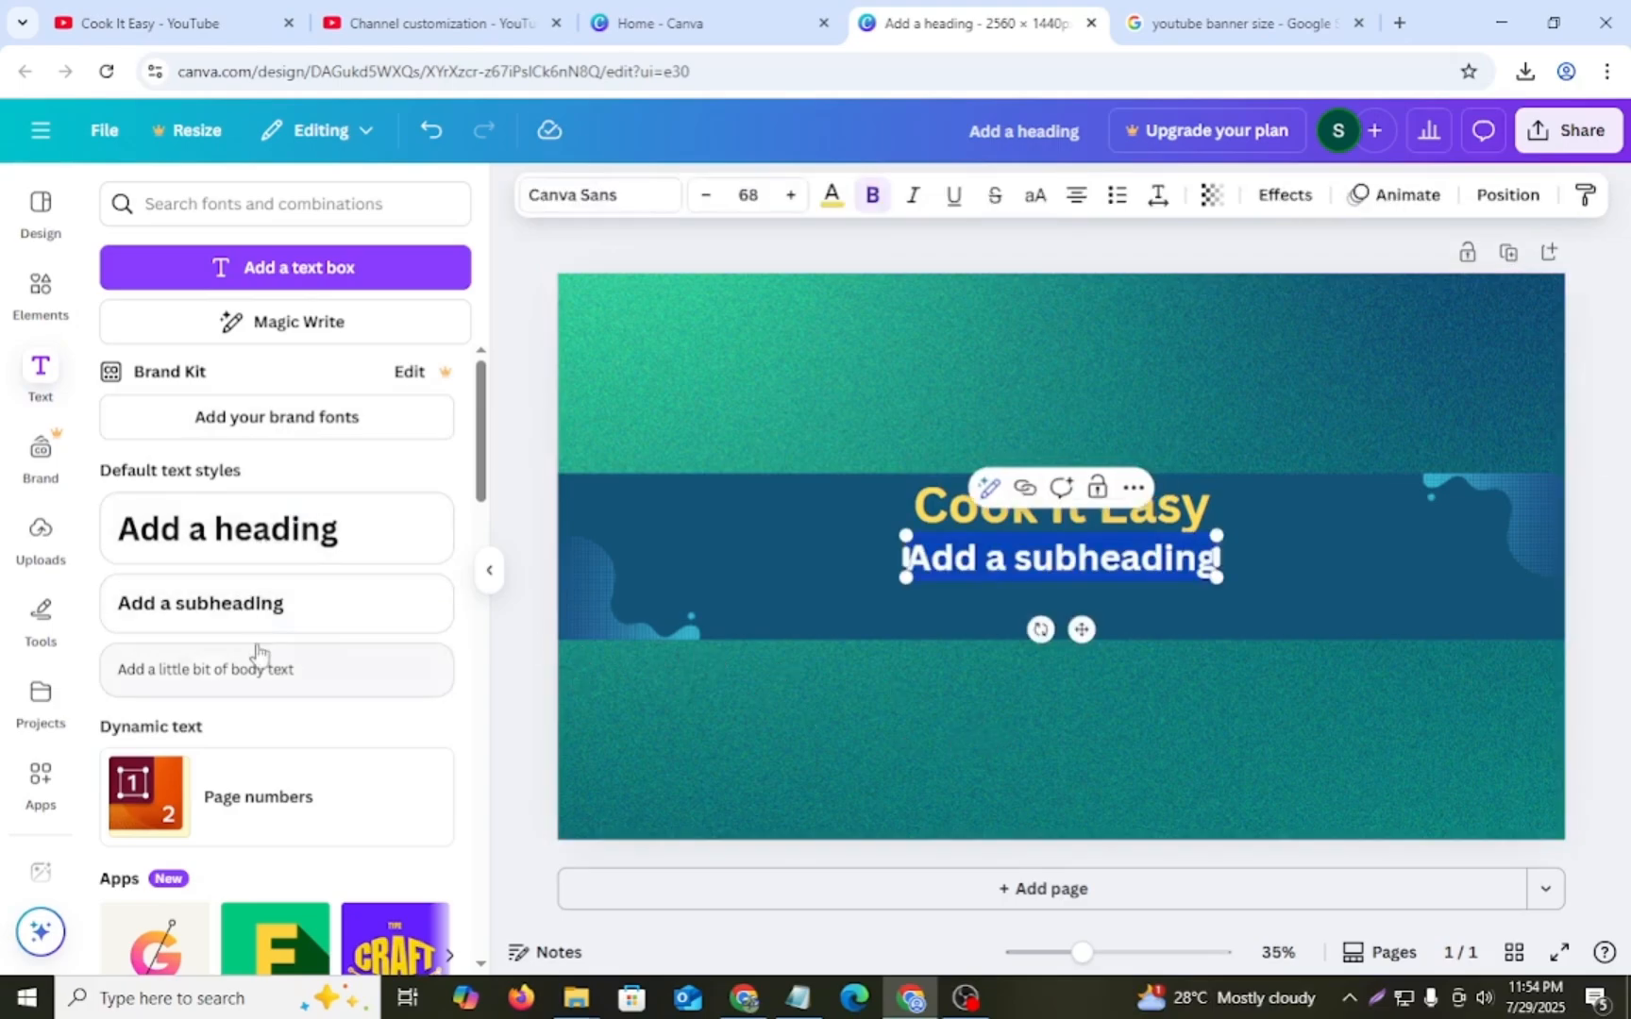
pyautogui.click(796, 1007)
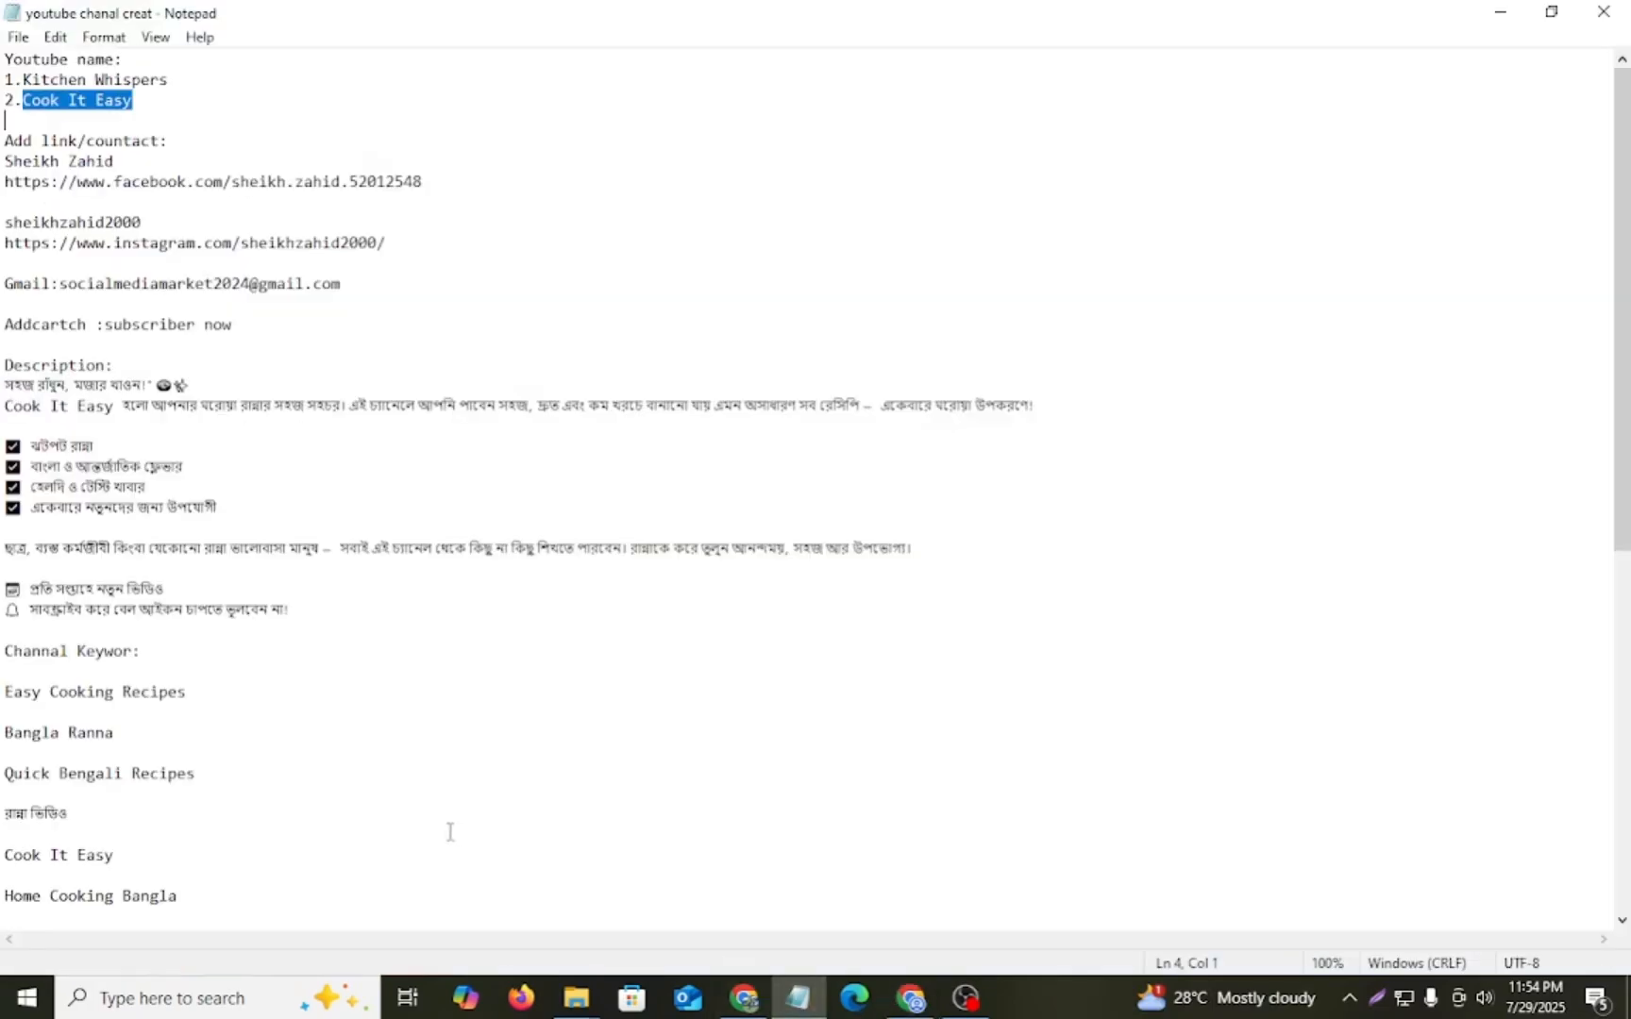
pyautogui.scroll(-5, 396, 802)
pyautogui.moveTo(3, 876); pyautogui.dragTo(310, 891)
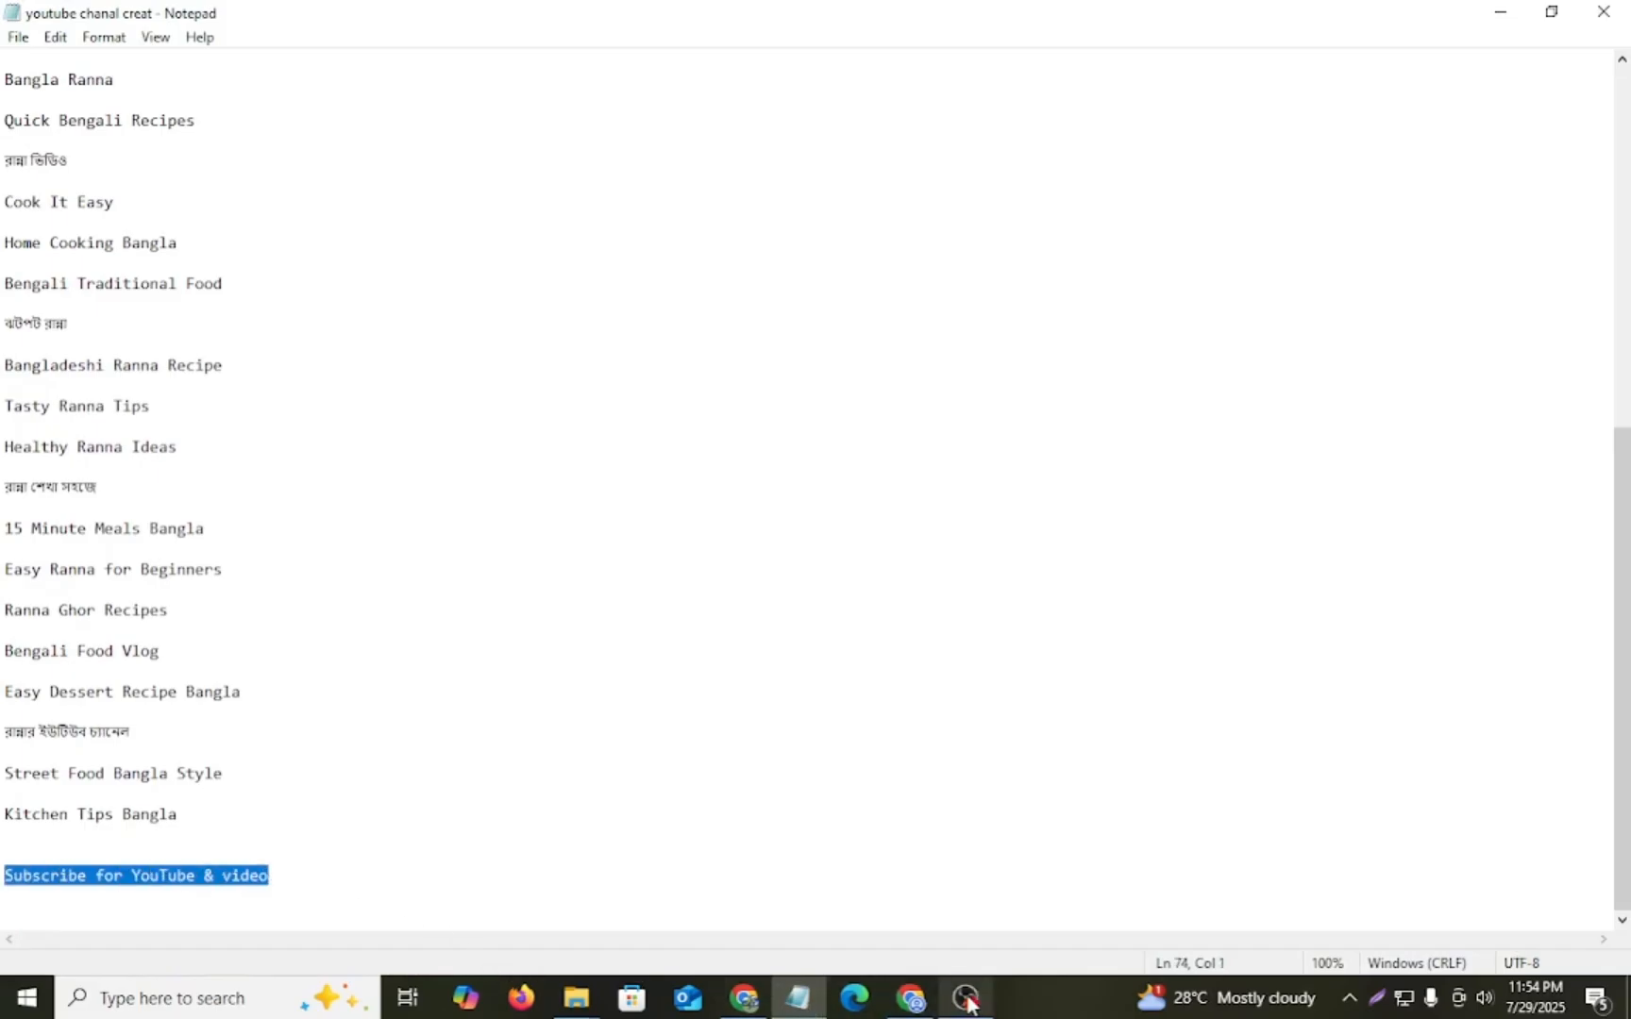
pyautogui.click(911, 998)
pyautogui.doubleClick(1039, 565)
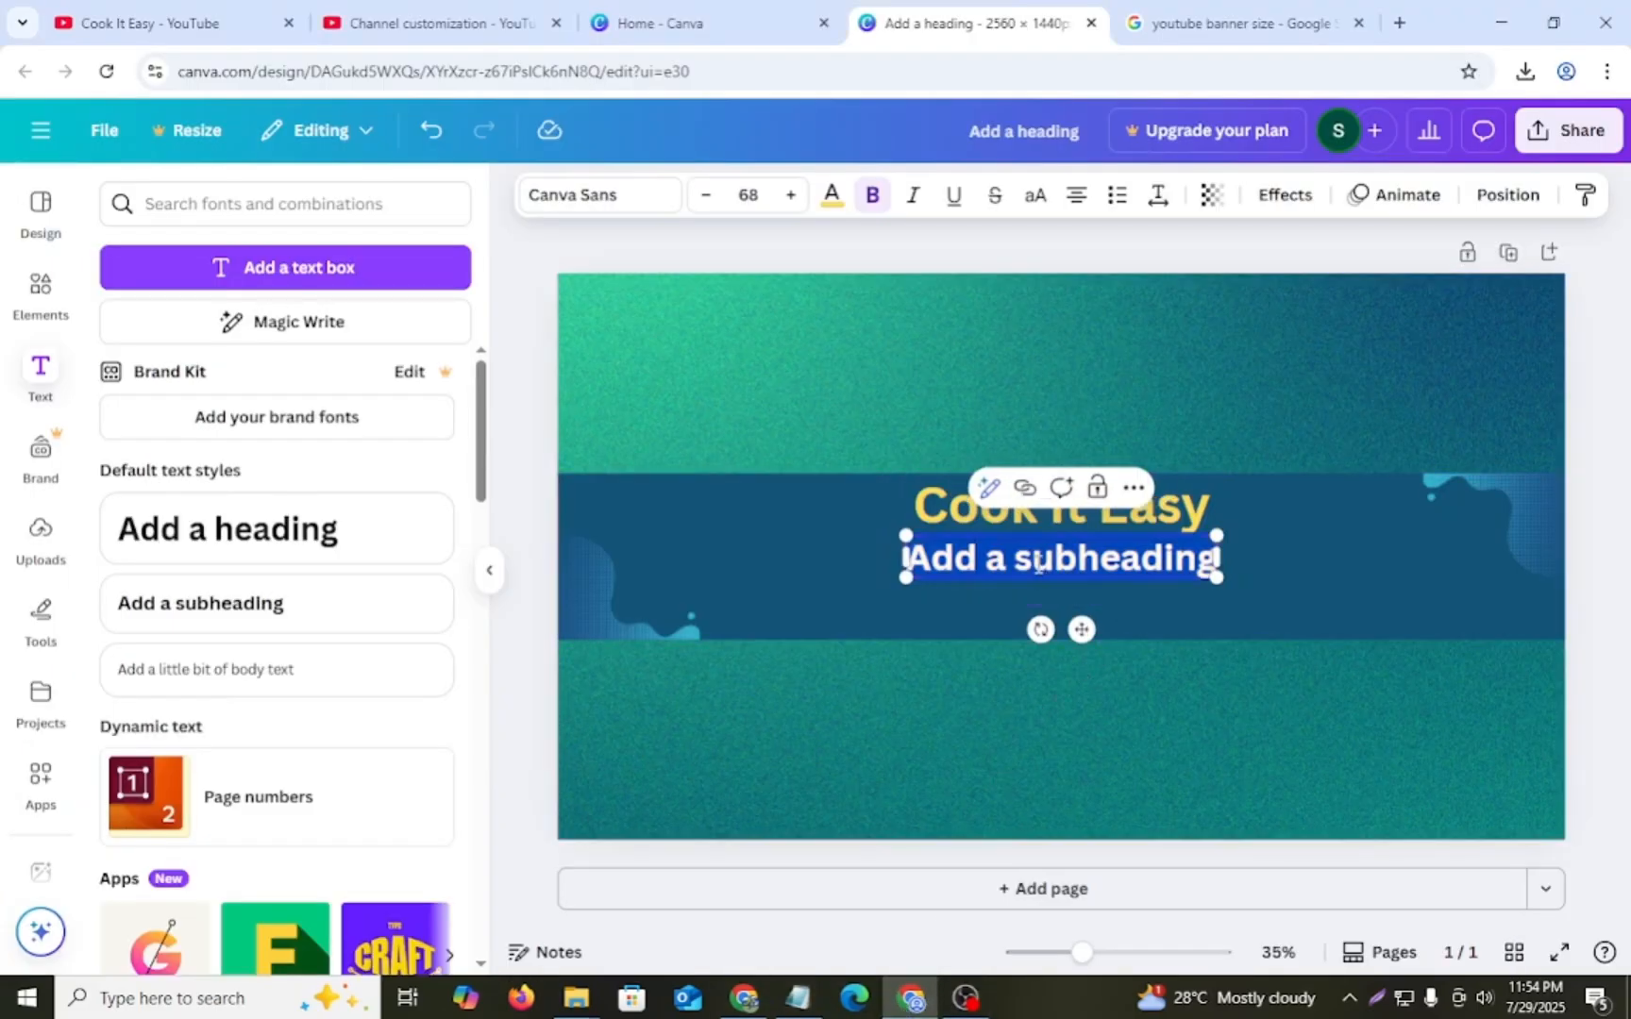
pyautogui.write('Subscribe for YouTube & video')
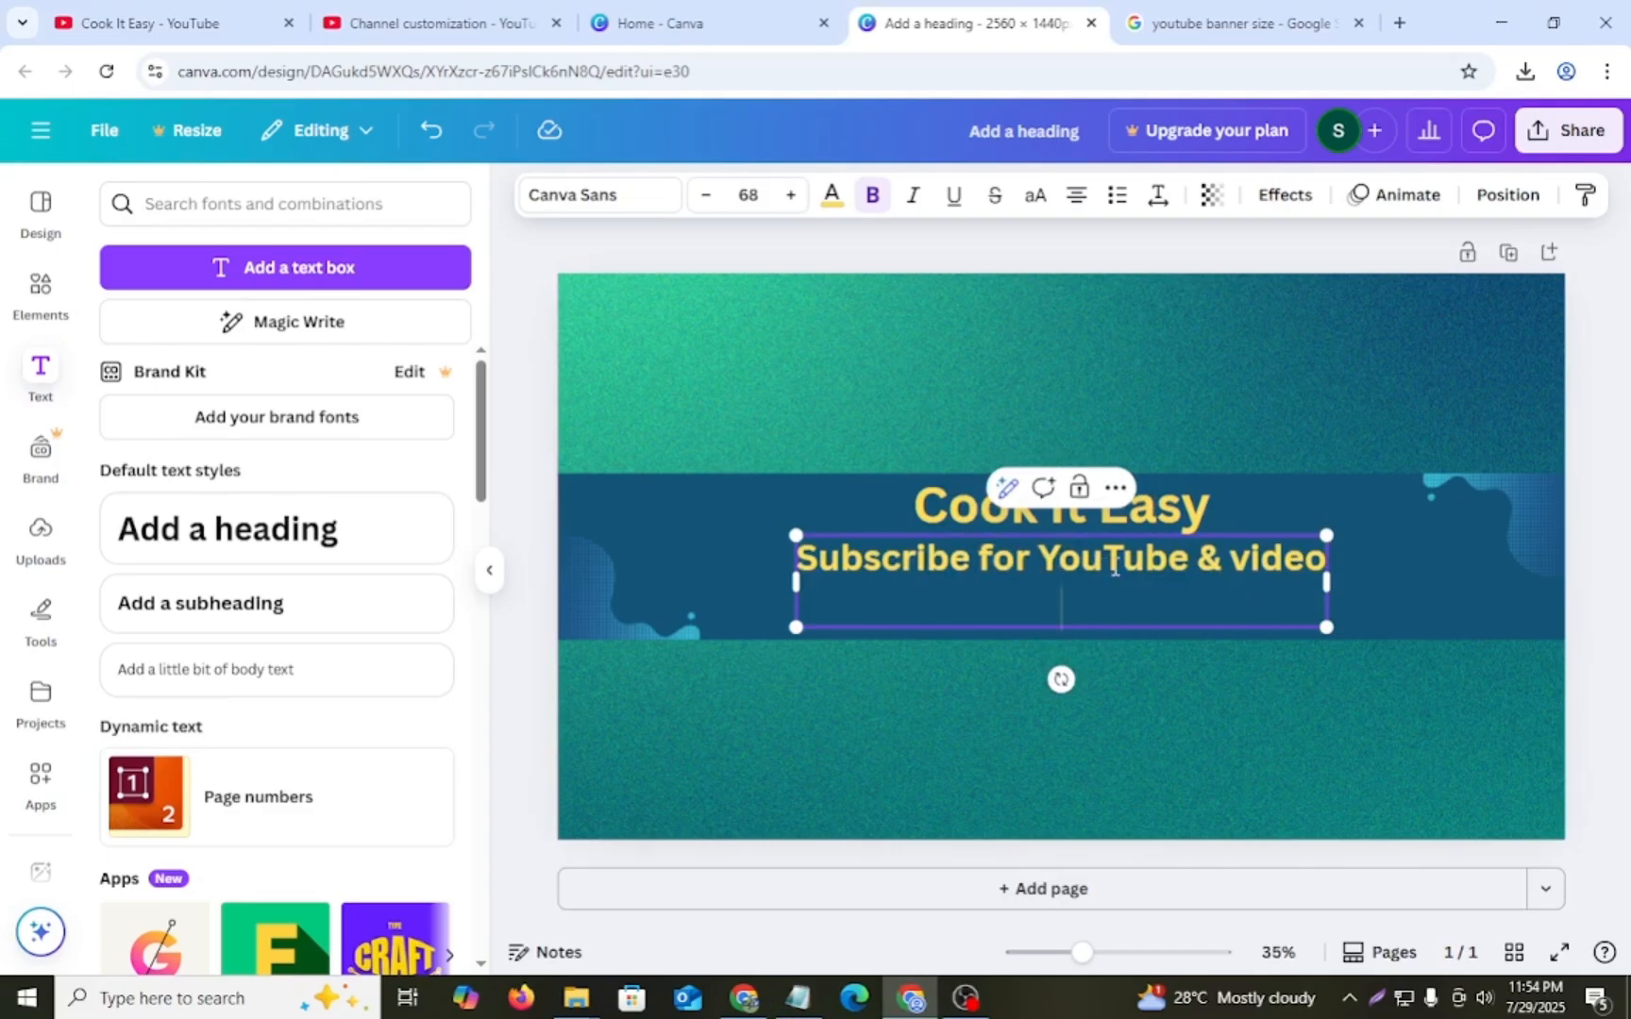
# - Split the subheading into two lines after "Subscribe for" and set that first line's font size to 70
pyautogui.moveTo(941, 557); pyautogui.dragTo(1176, 557)
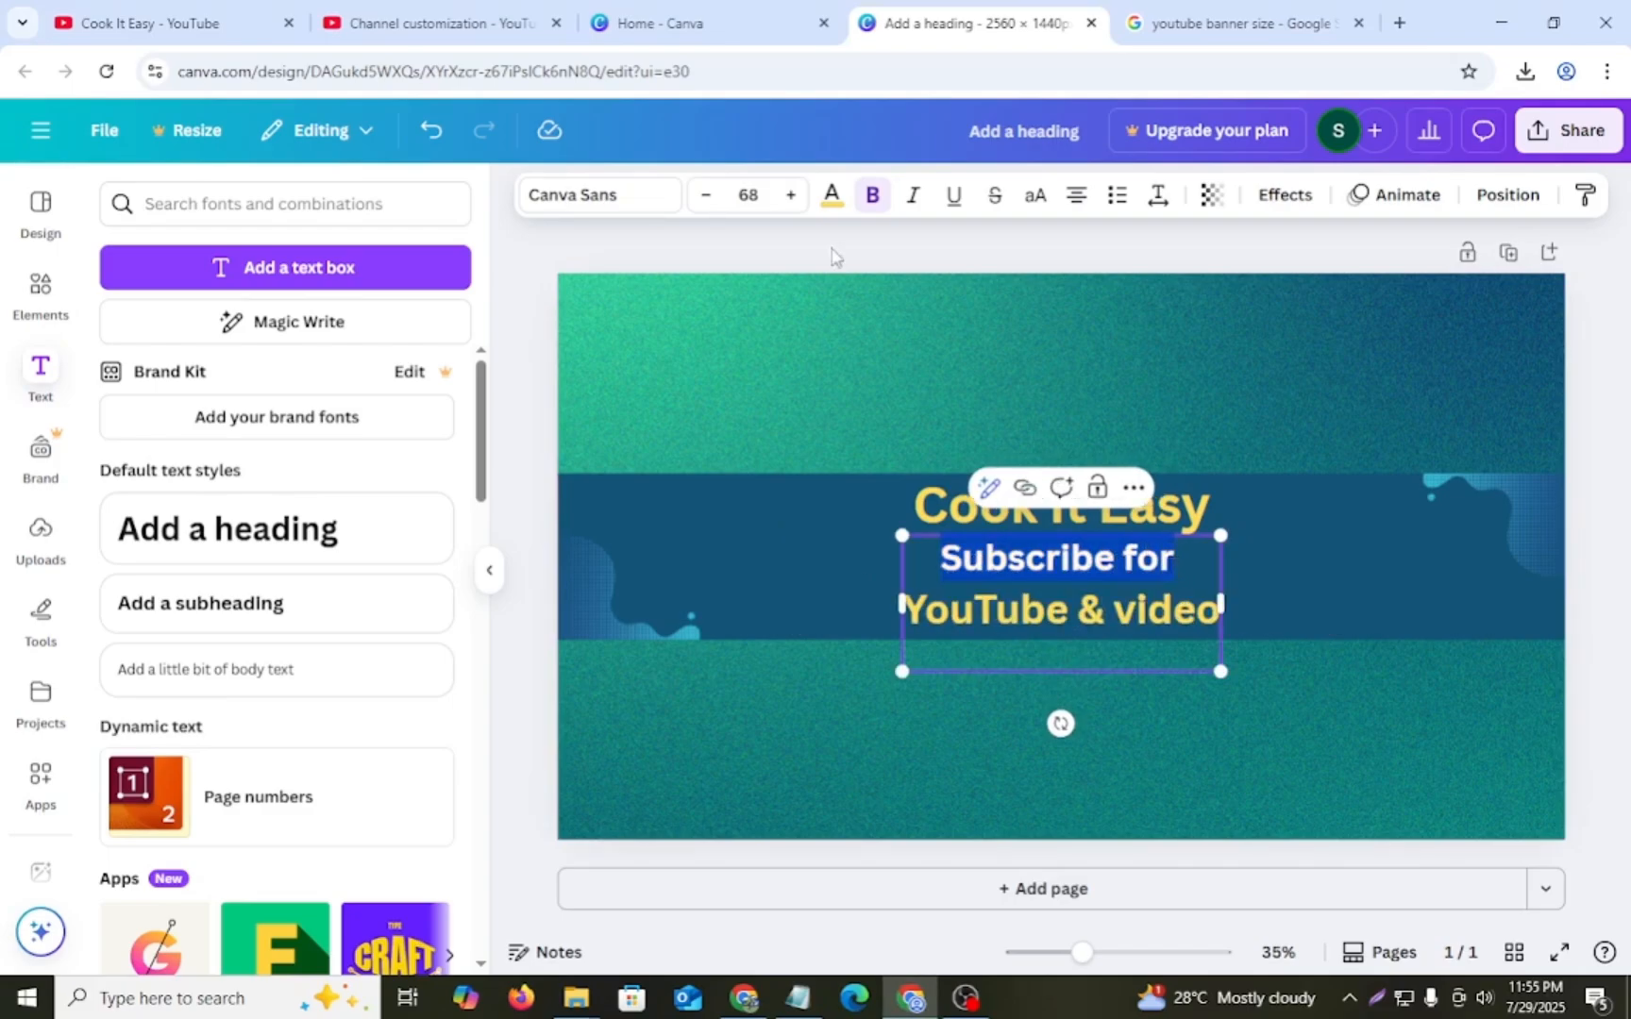
pyautogui.click(791, 196)
pyautogui.click(791, 196)
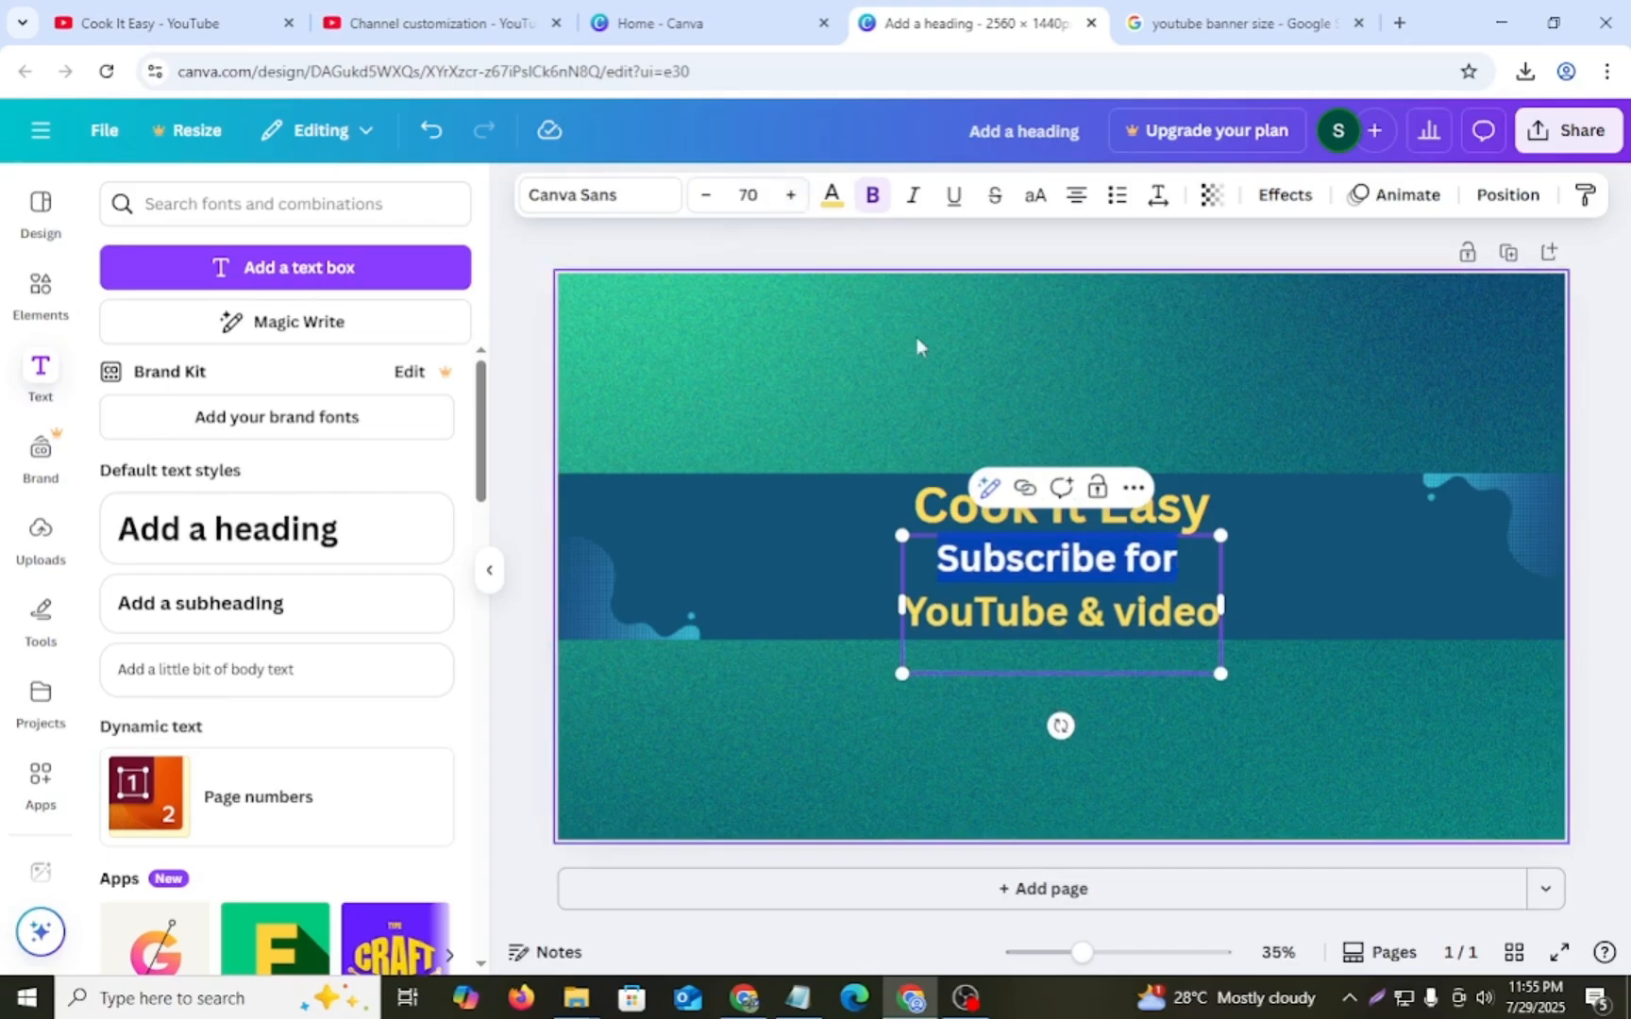
pyautogui.click(874, 582)
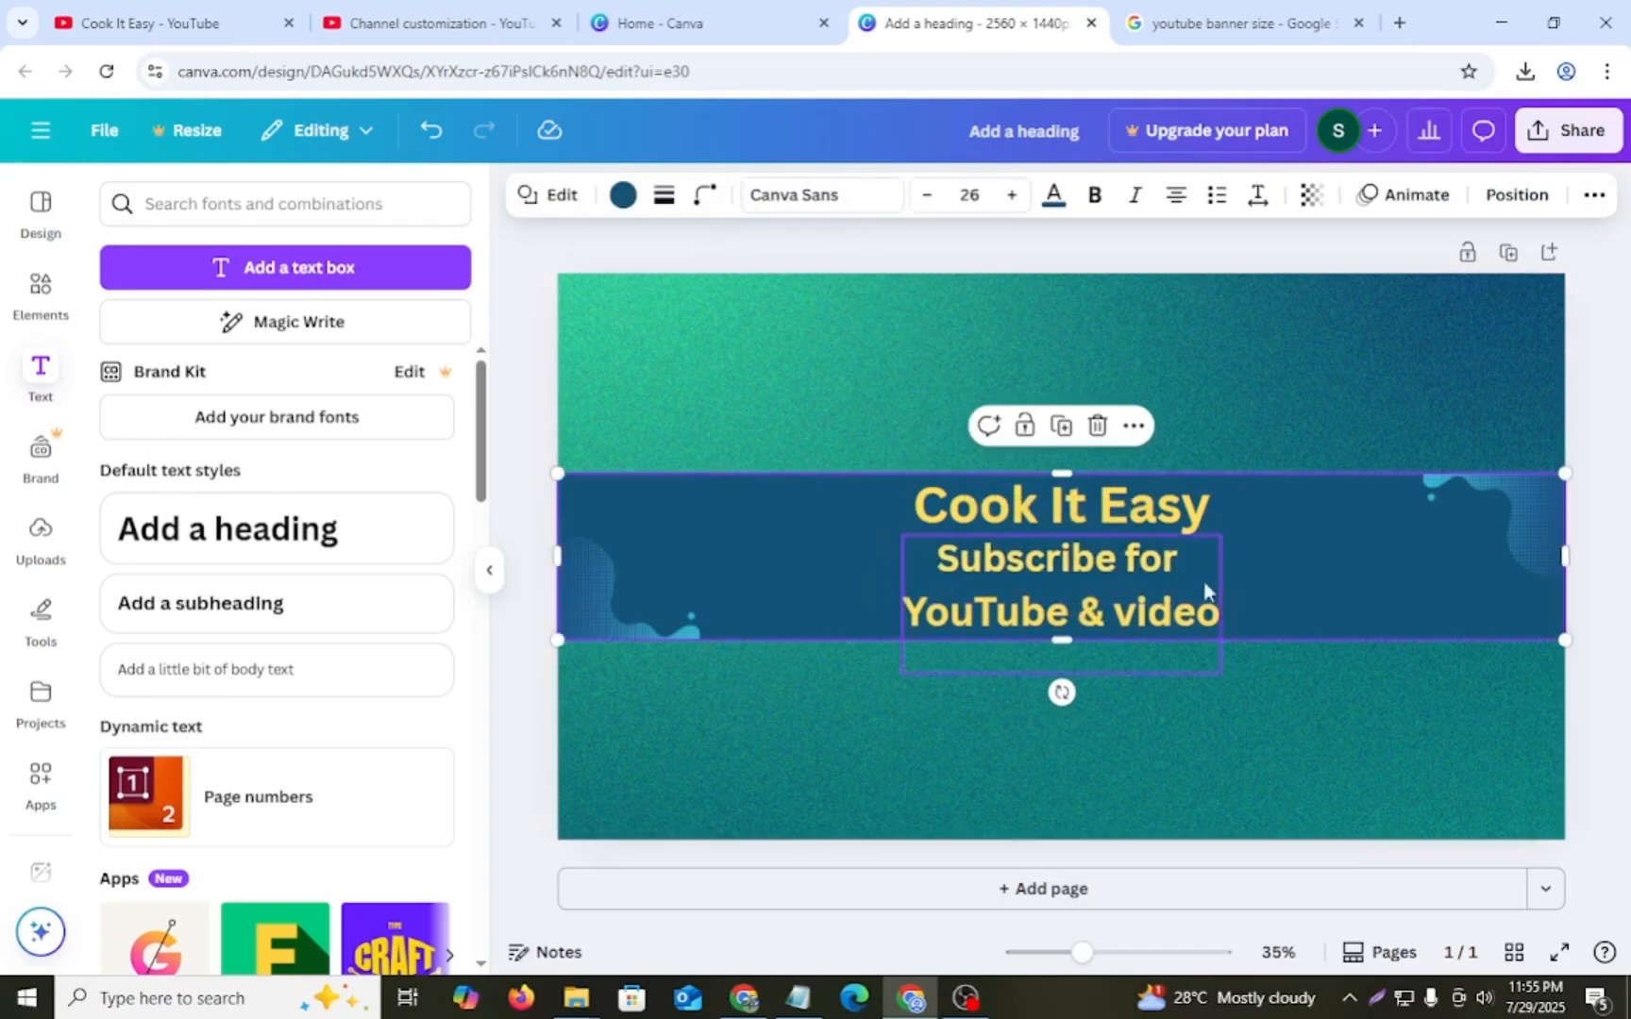
# - Colour the "Subscribe for" line of the subheading red
pyautogui.click(1147, 557)
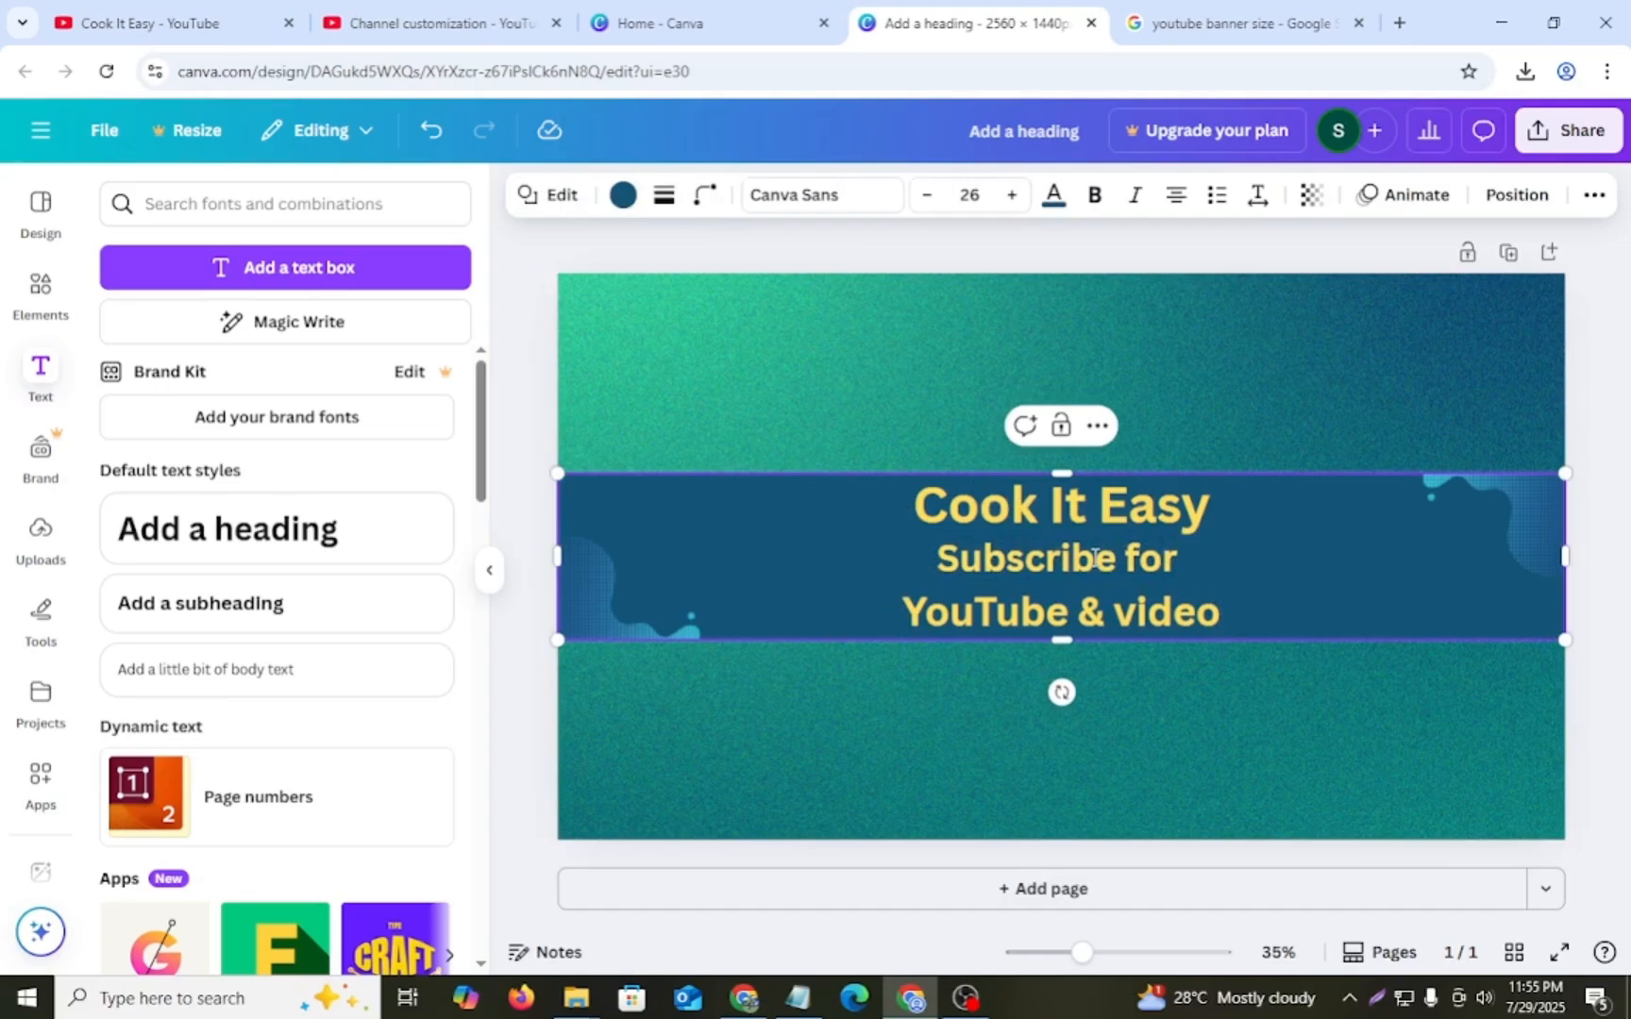
pyautogui.click(990, 553)
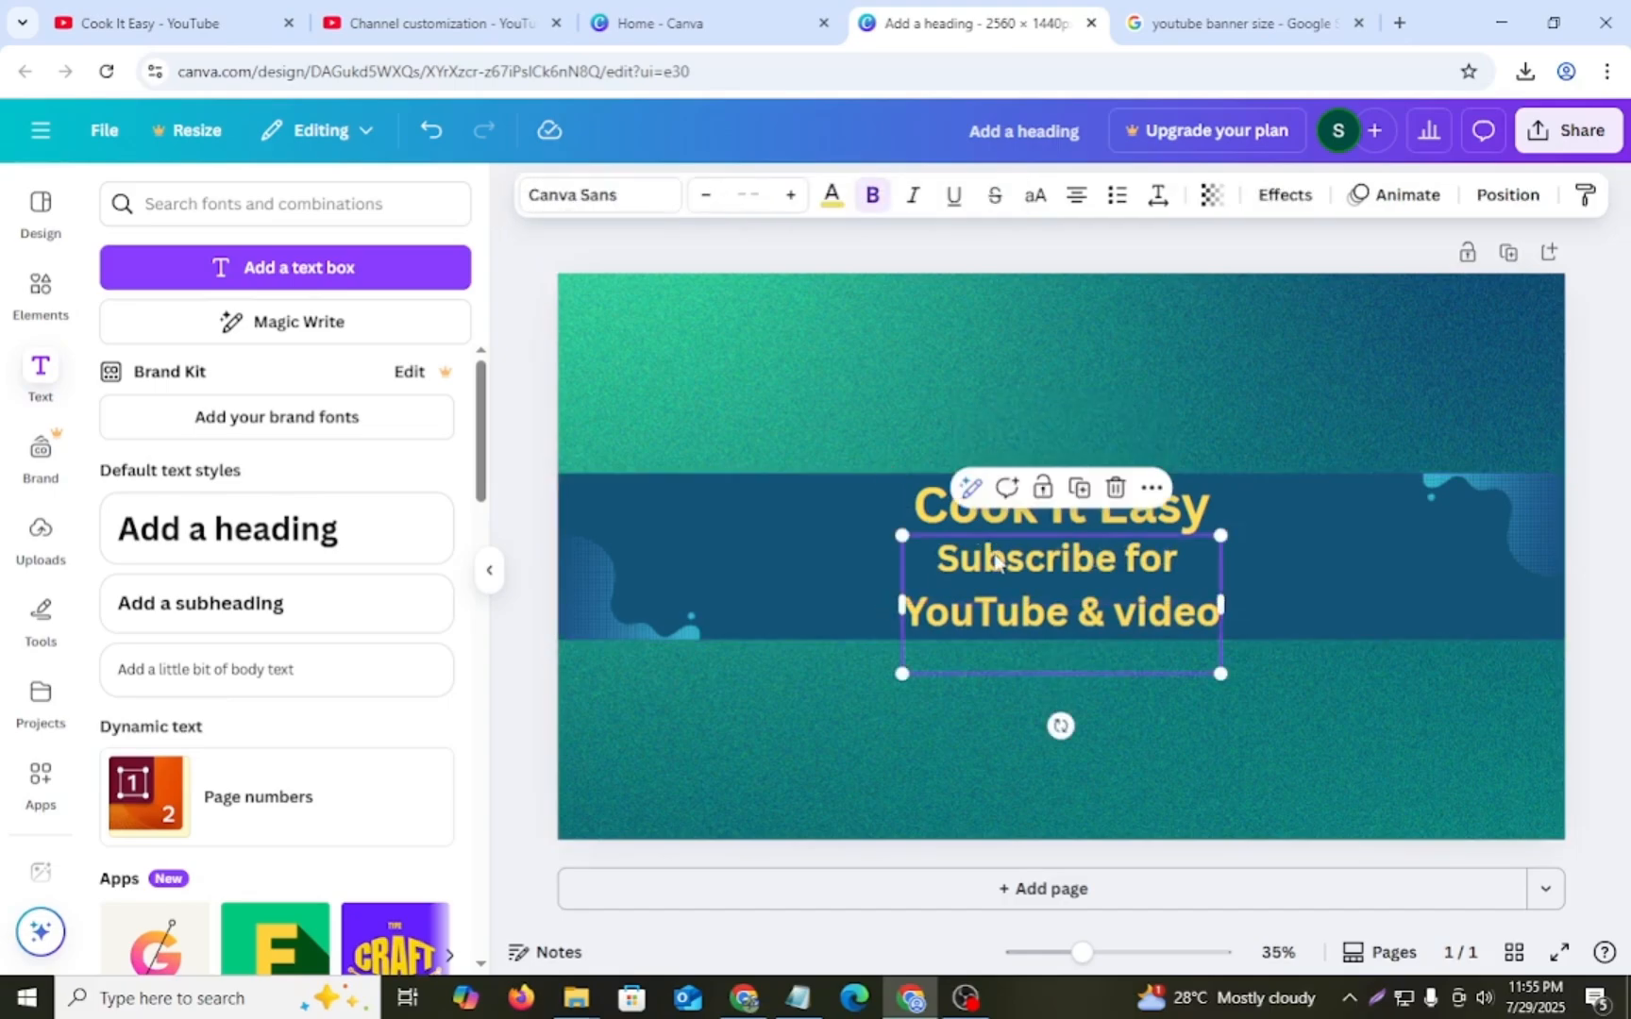
pyautogui.tripleClick(994, 555)
pyautogui.click(832, 194)
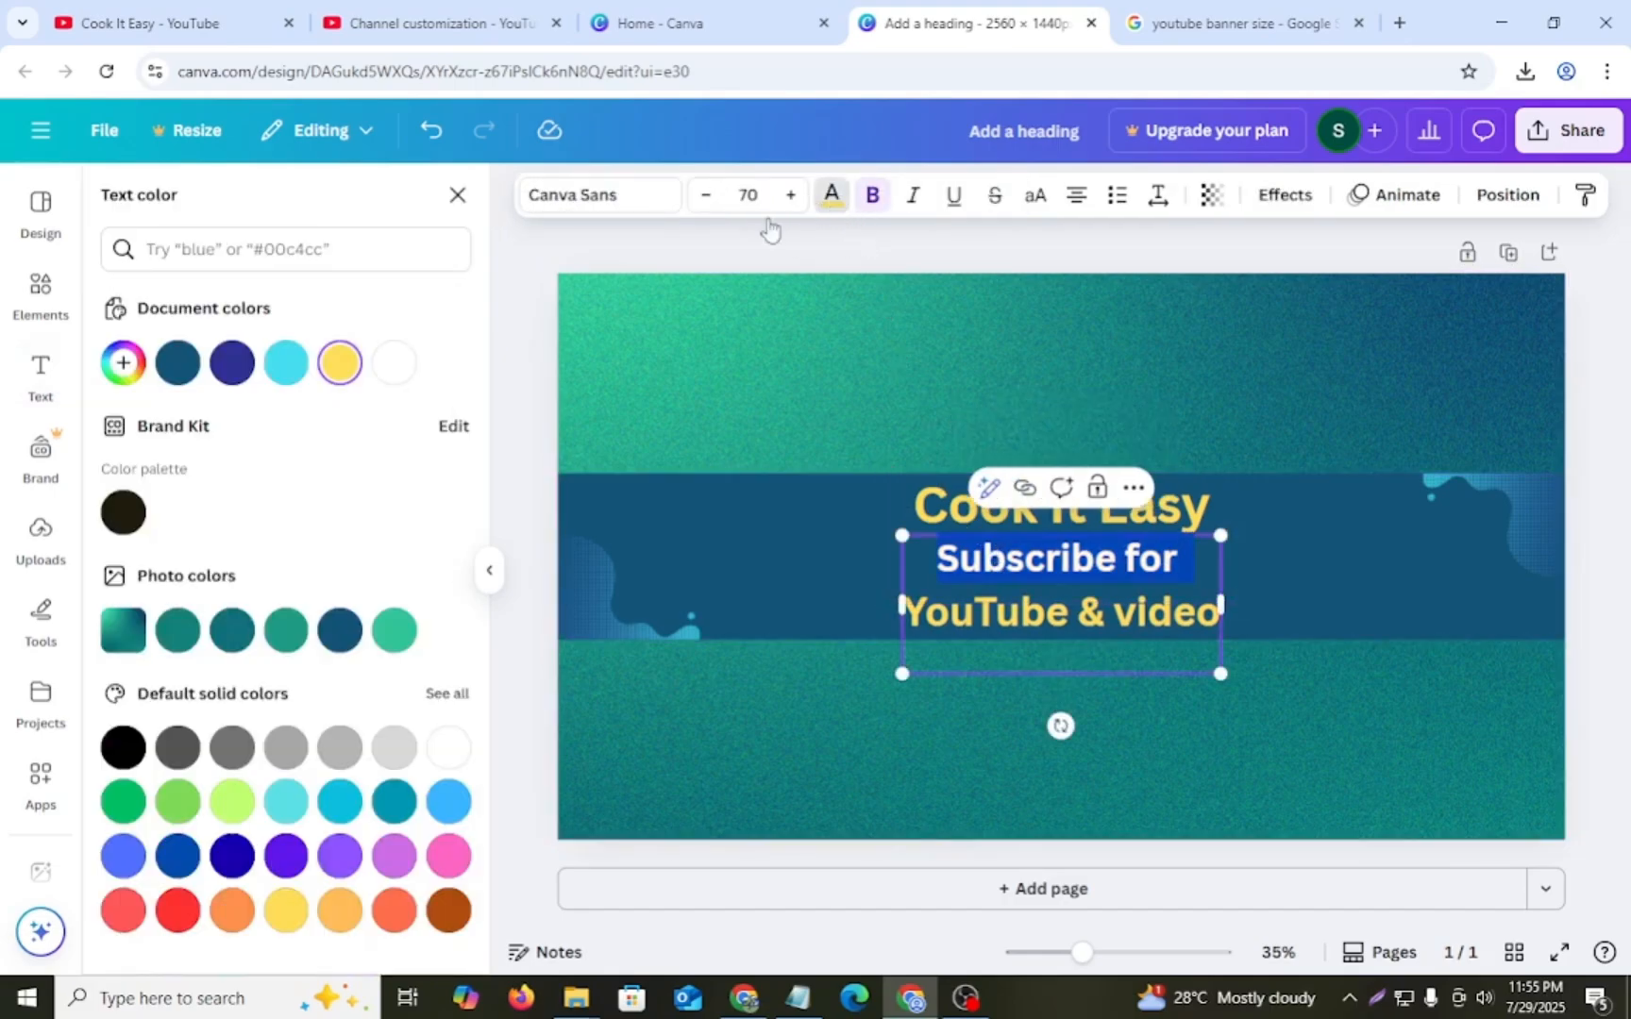
pyautogui.click(177, 910)
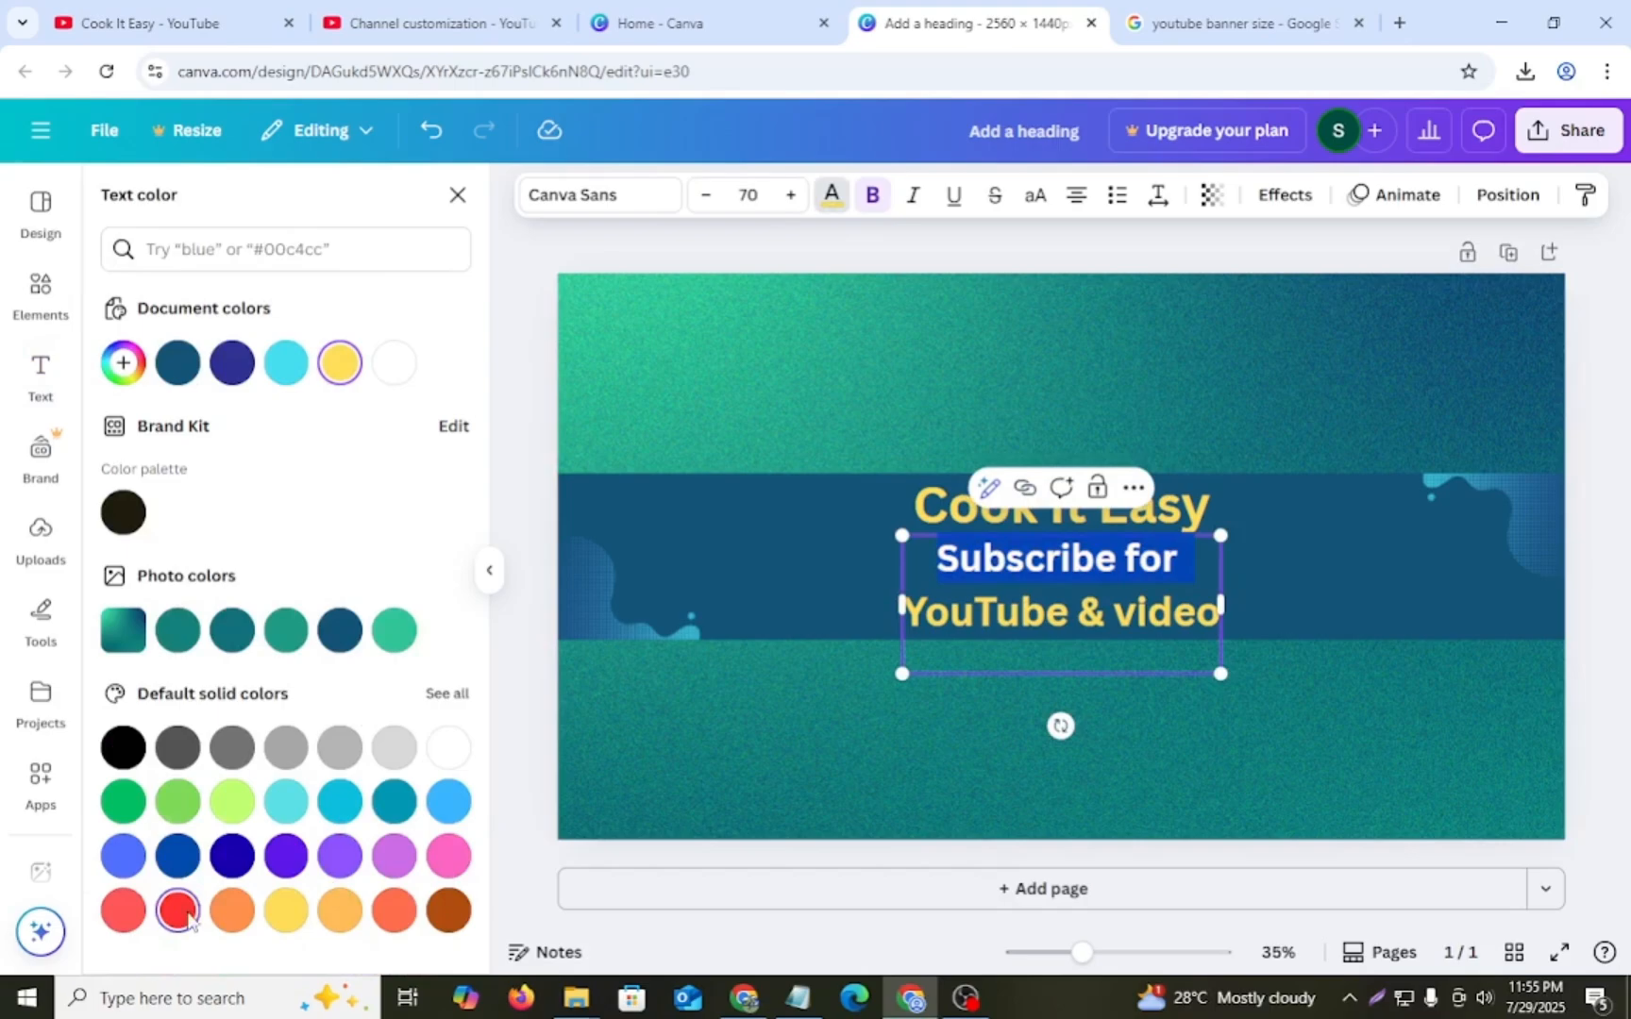
pyautogui.click(761, 571)
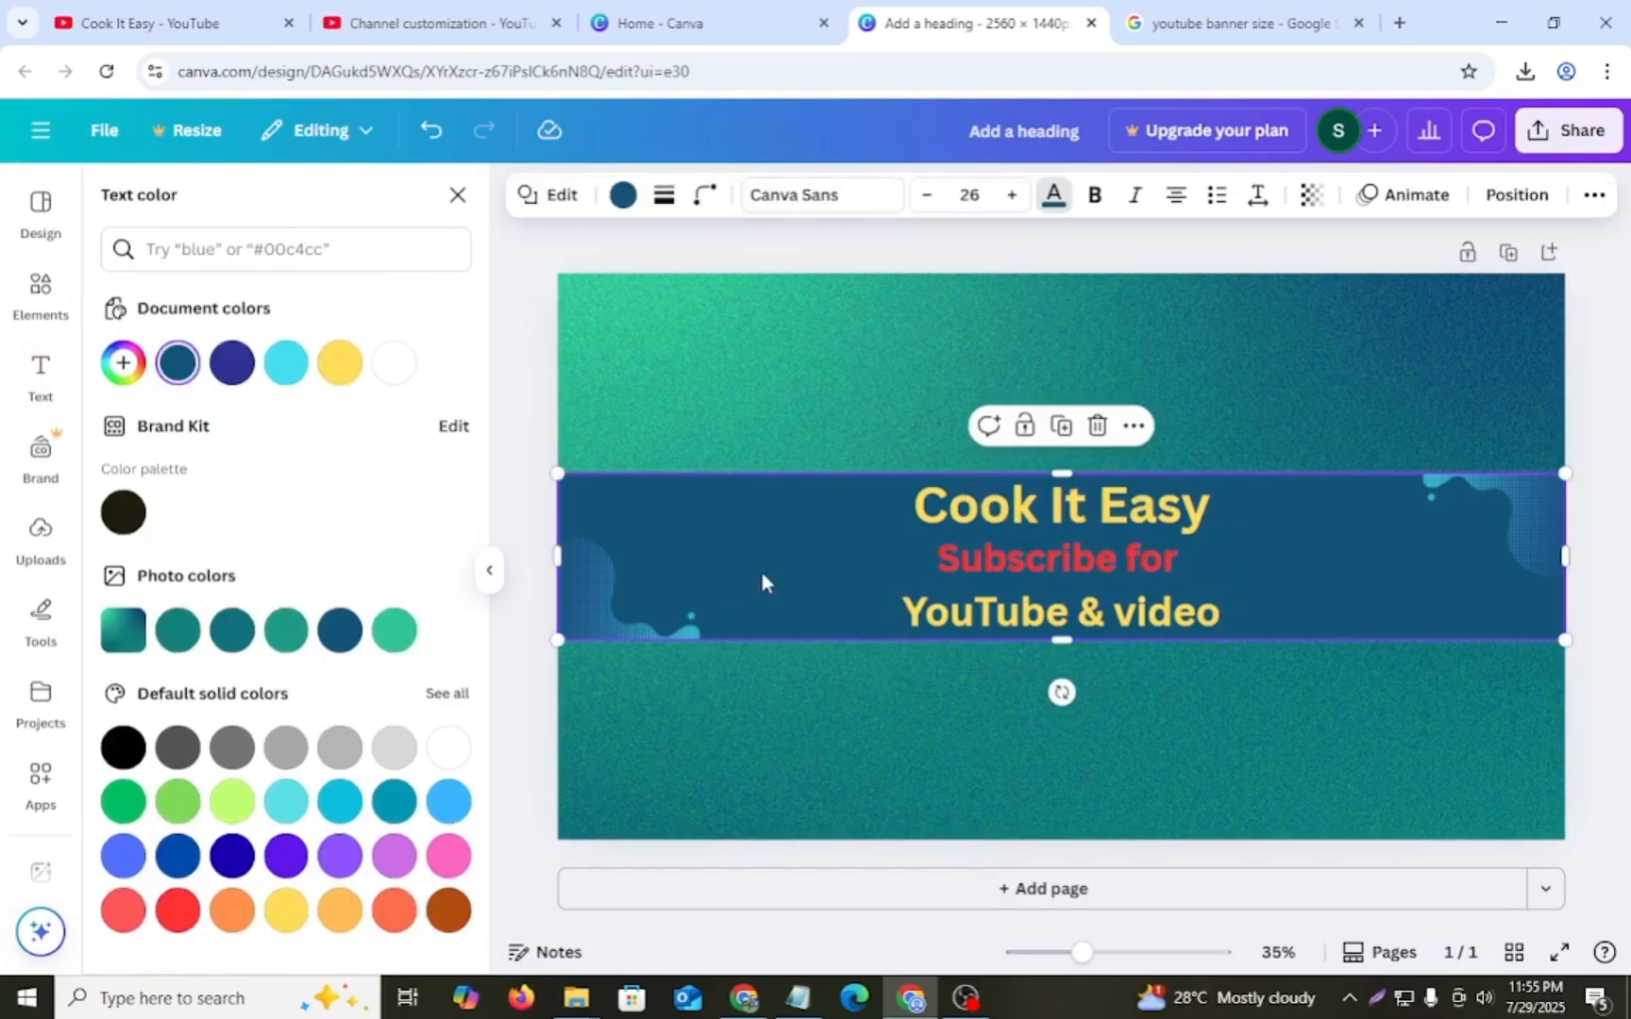
# - Increase the "Cook It Easy" heading's font size to 100
pyautogui.click(1054, 515)
pyautogui.click(789, 195)
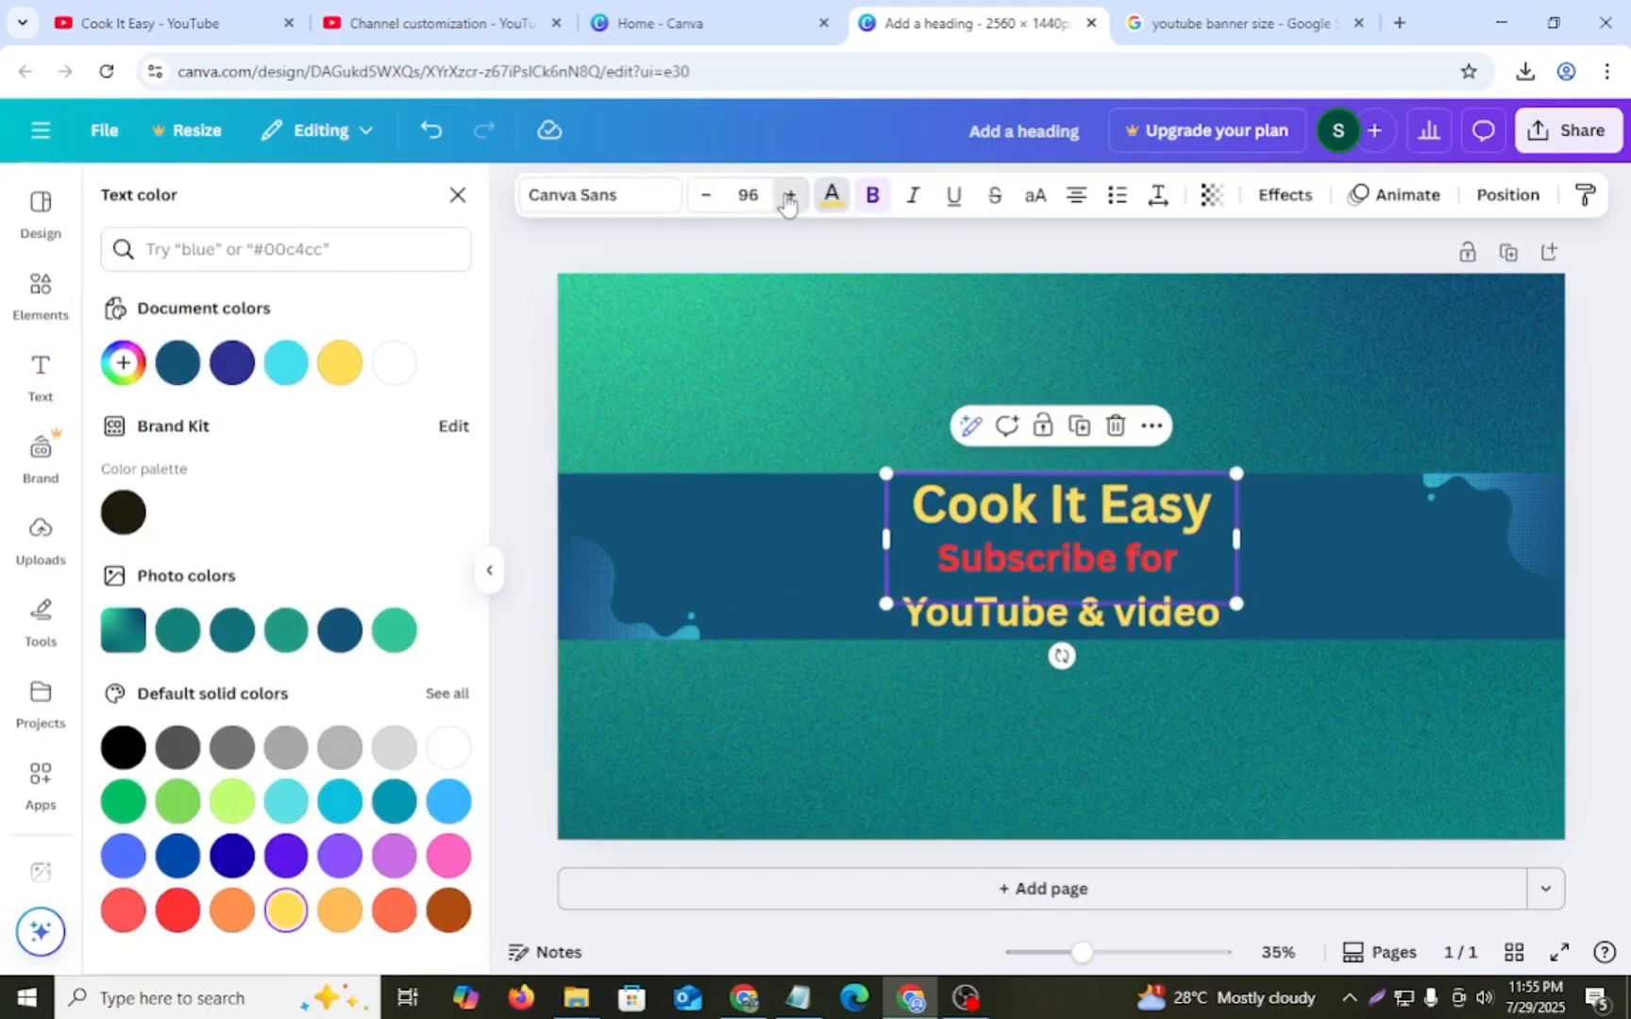
pyautogui.click(789, 196)
pyautogui.click(789, 195)
pyautogui.click(790, 195)
pyautogui.click(789, 195)
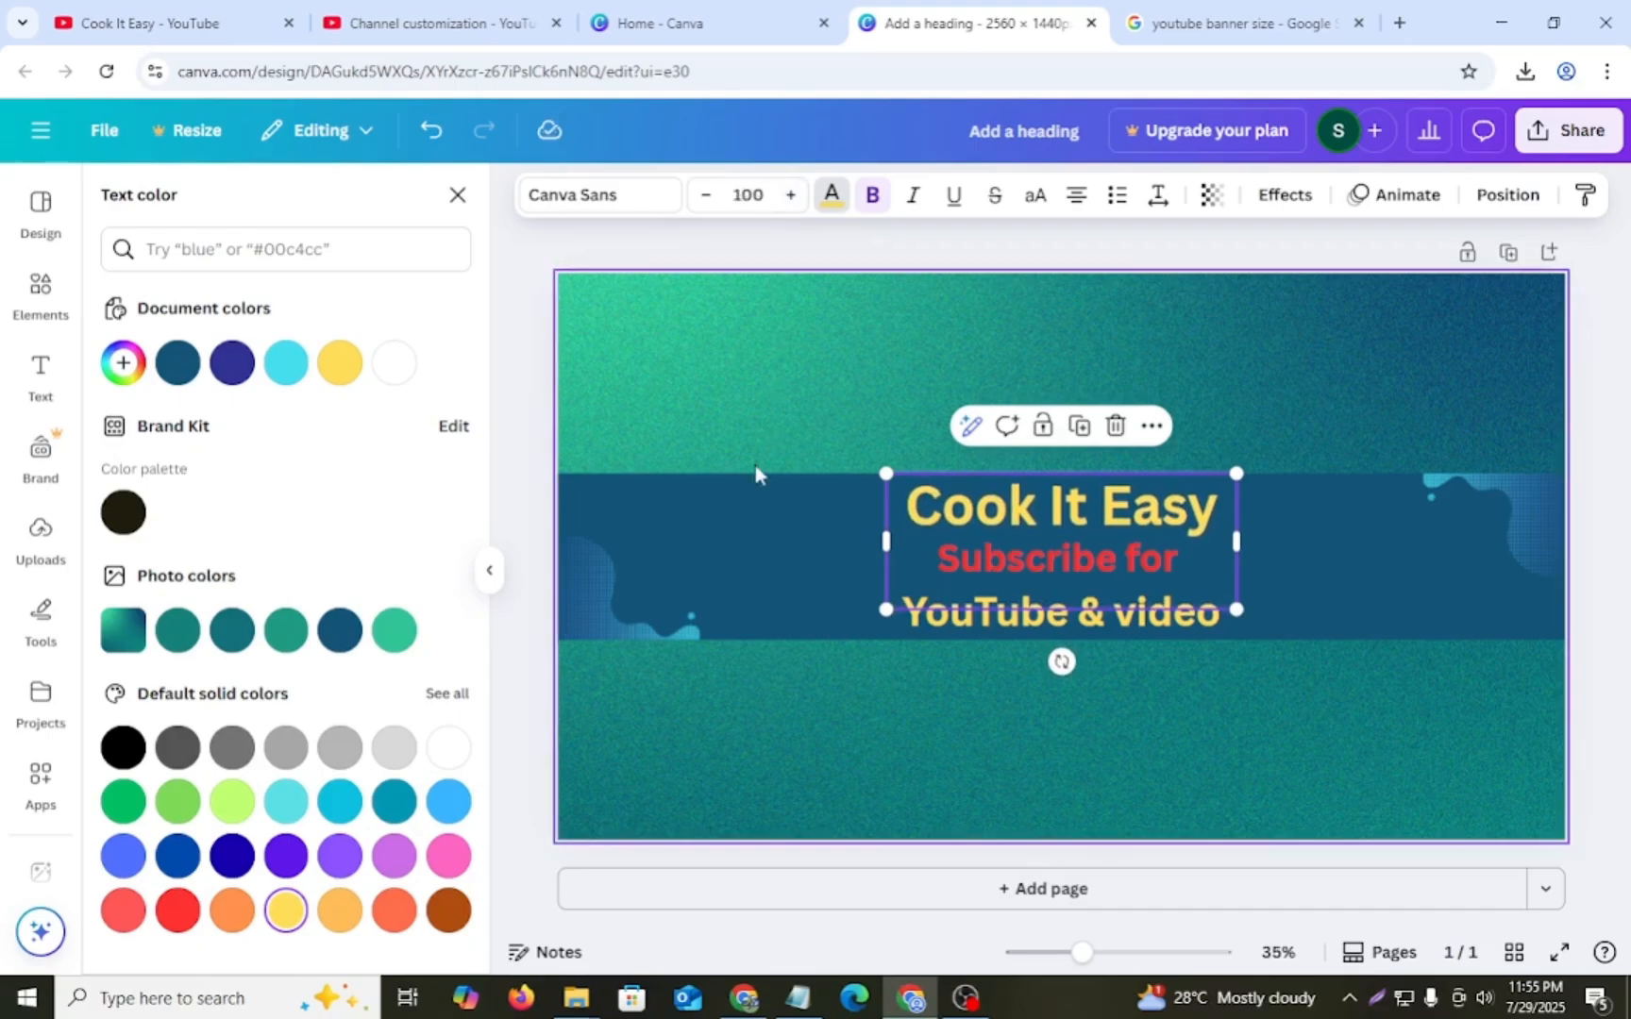
pyautogui.click(826, 546)
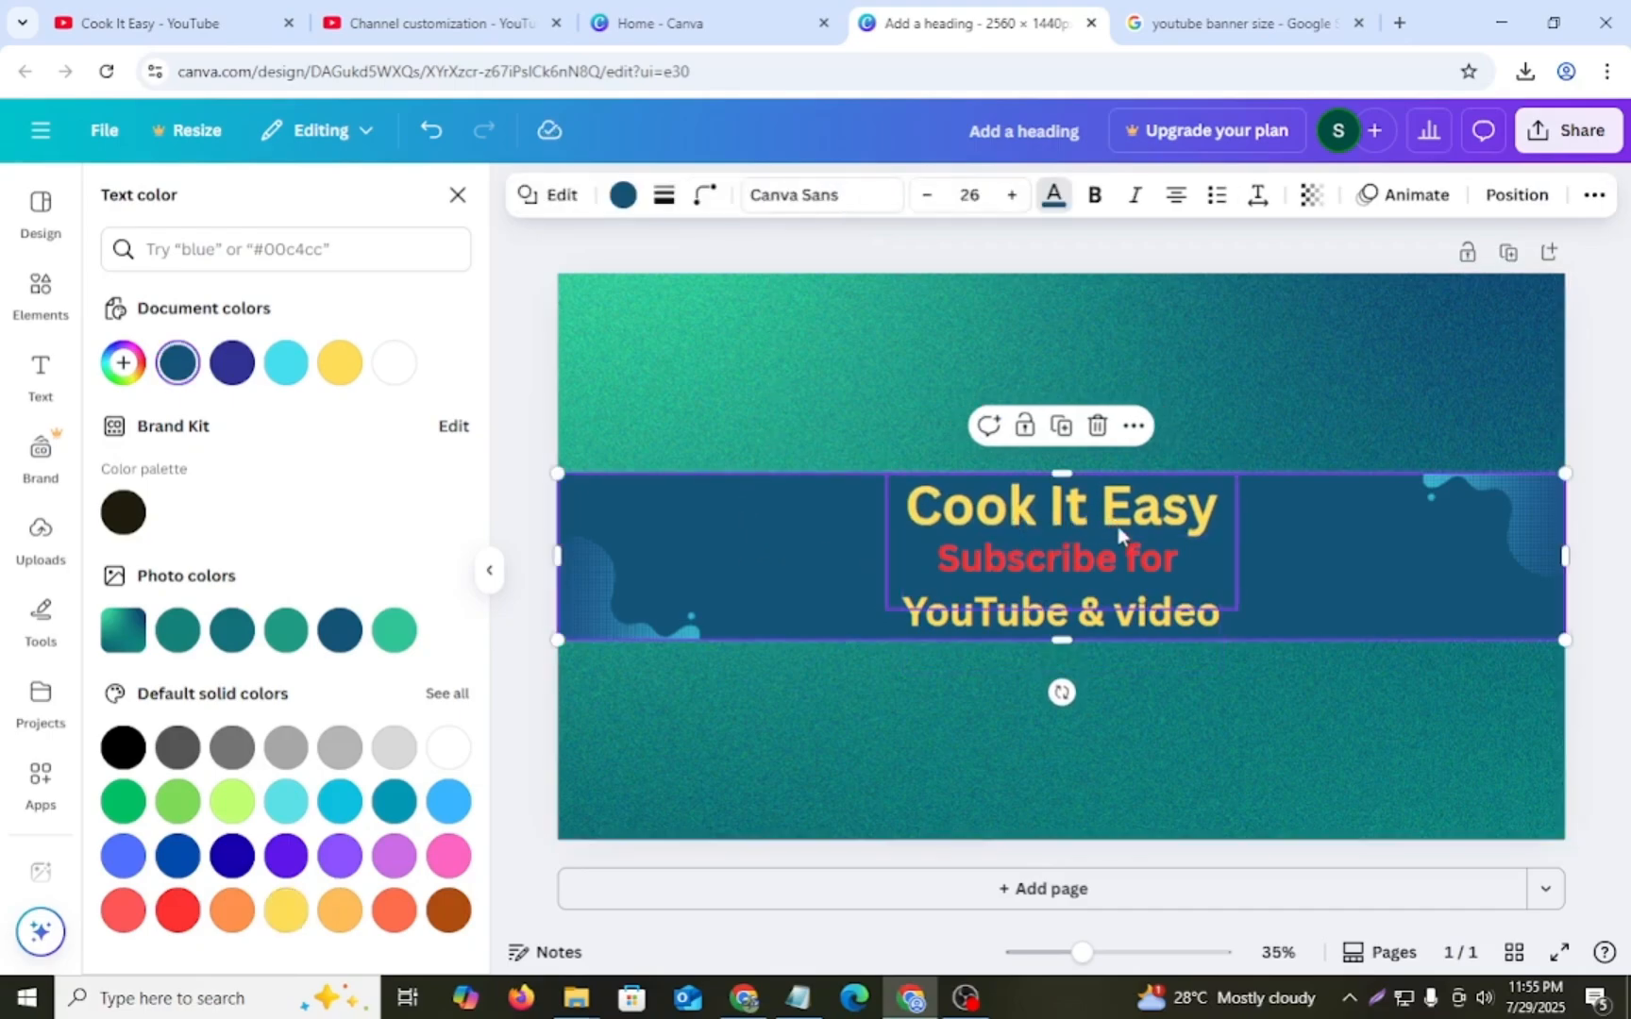
# - Colour the "YouTube & video" line of the subheading white
pyautogui.click(1018, 561)
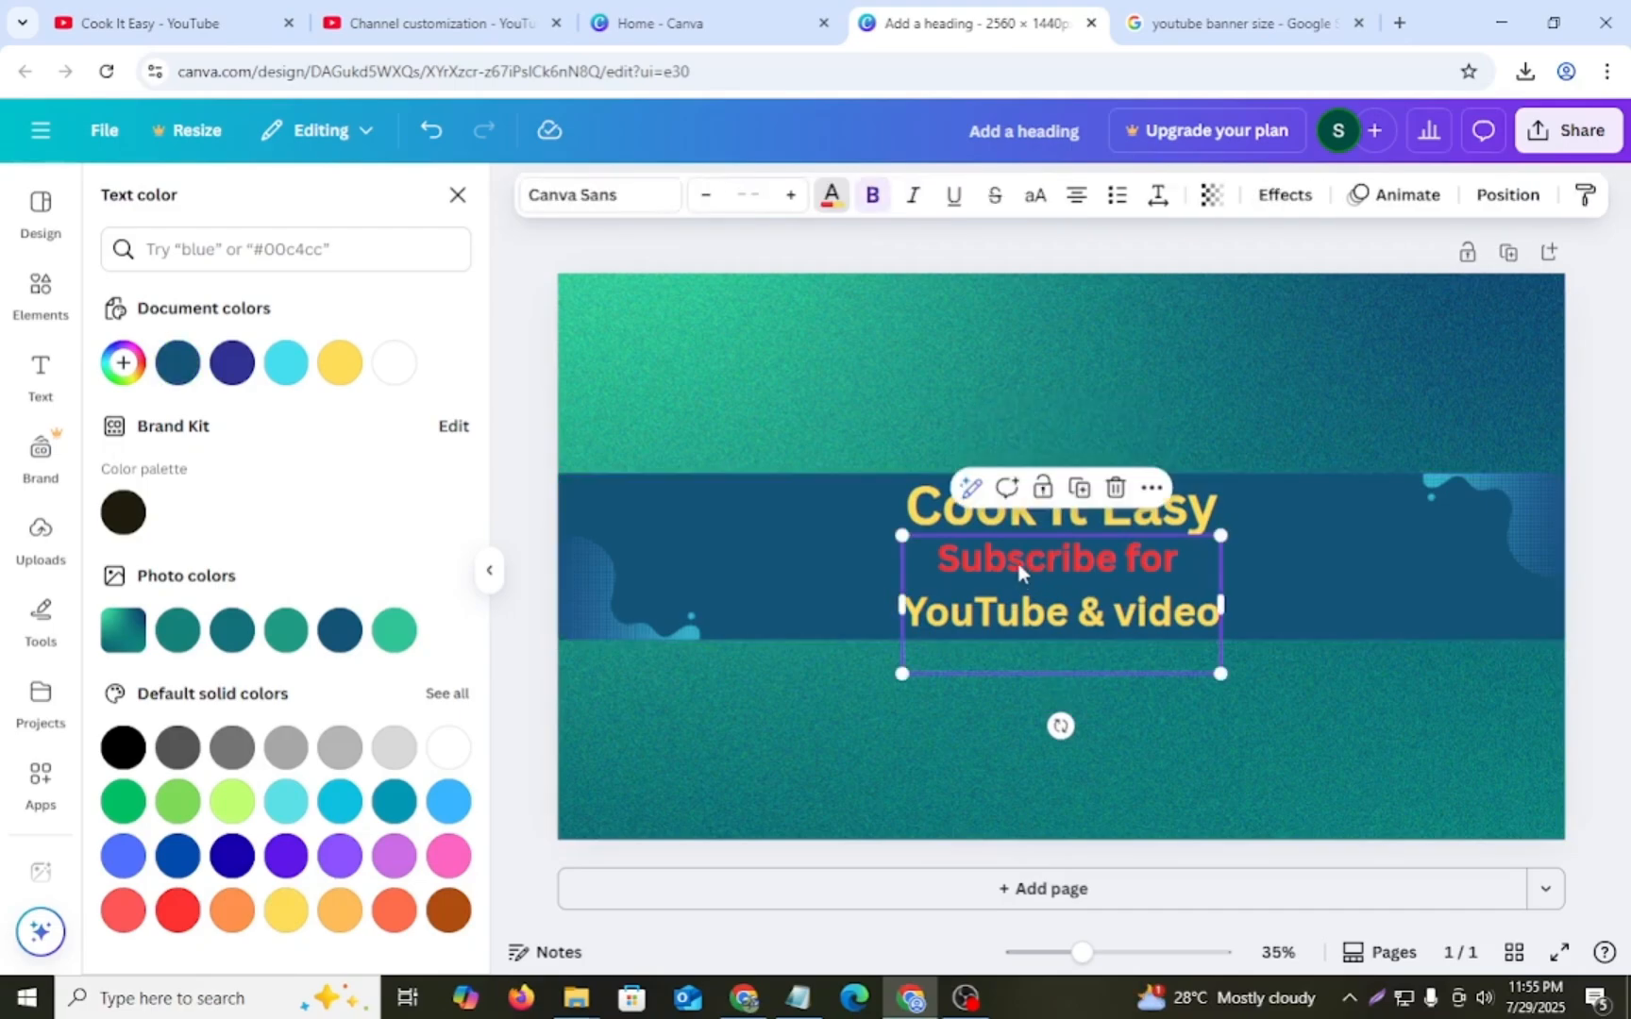
pyautogui.tripleClick(964, 618)
pyautogui.click(829, 195)
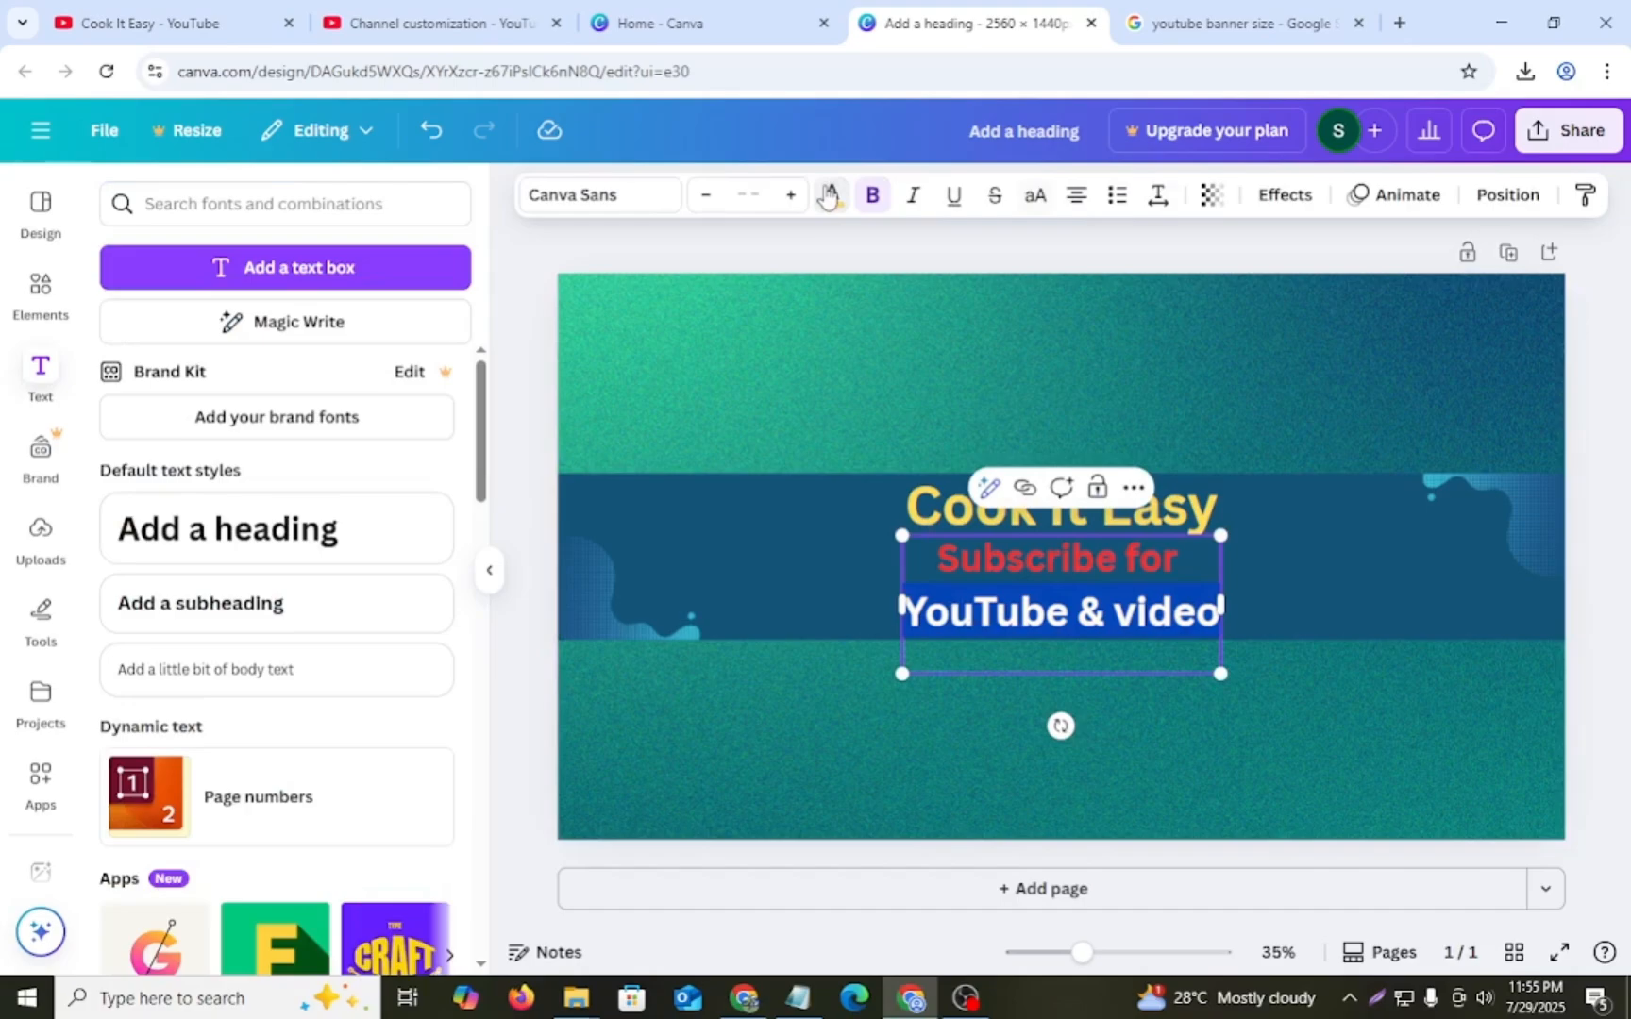
pyautogui.scroll(-3, 324, 831)
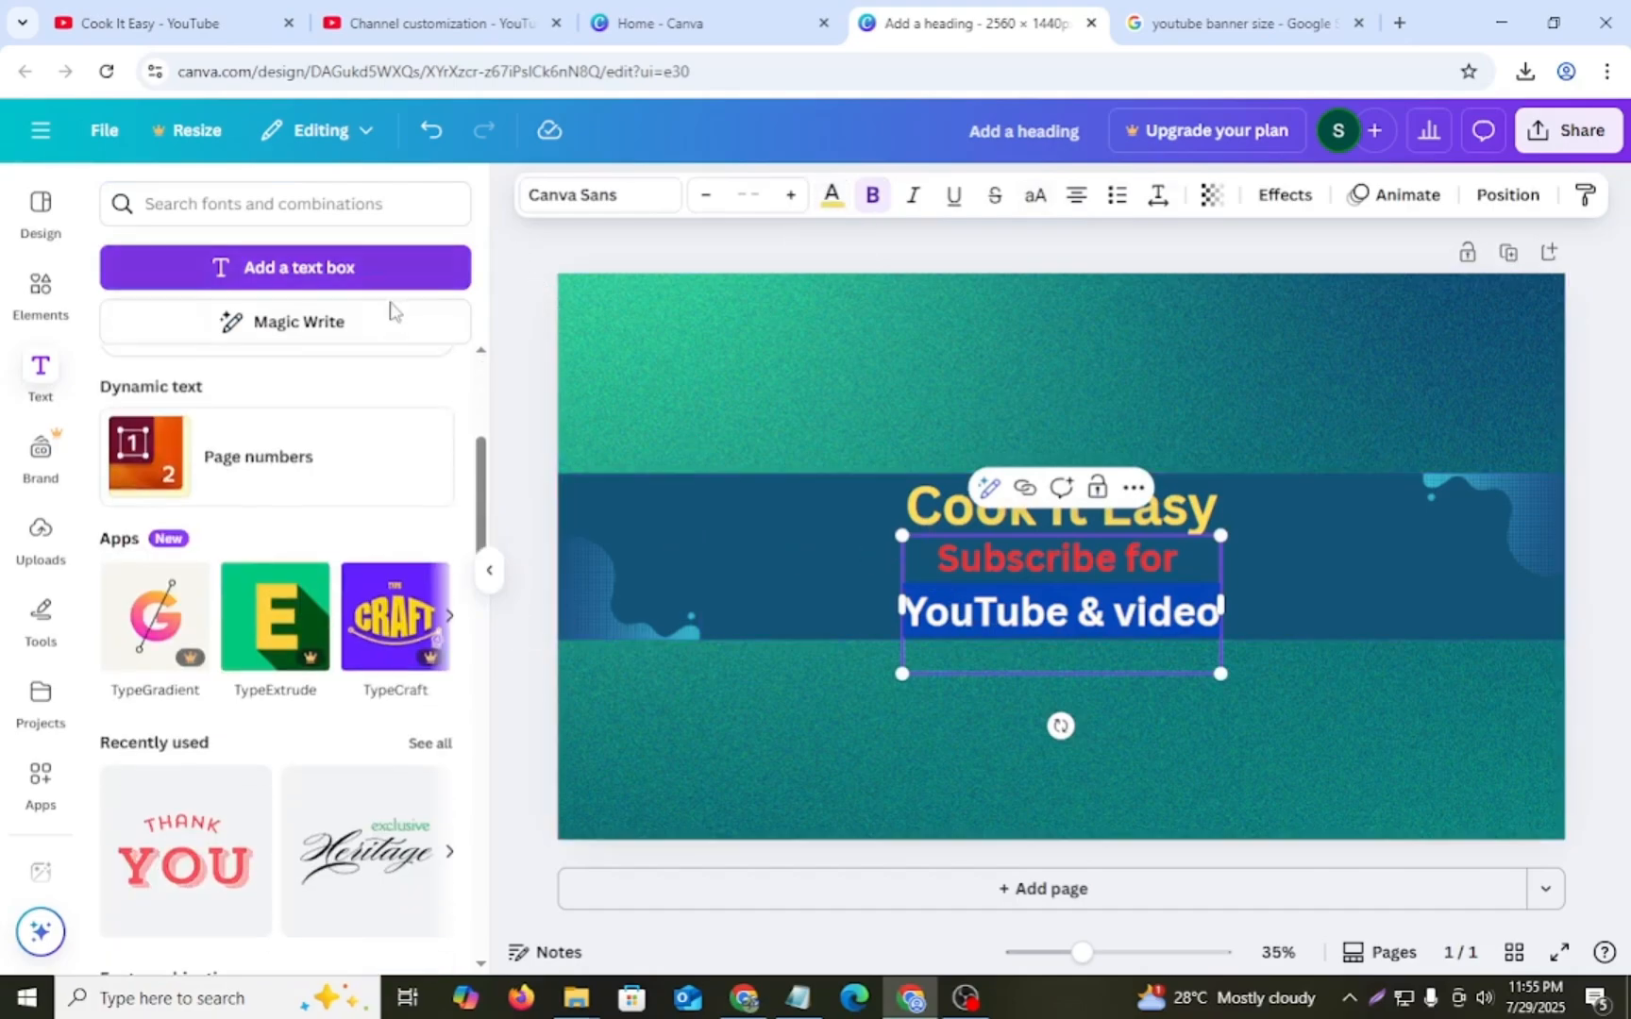
pyautogui.click(831, 196)
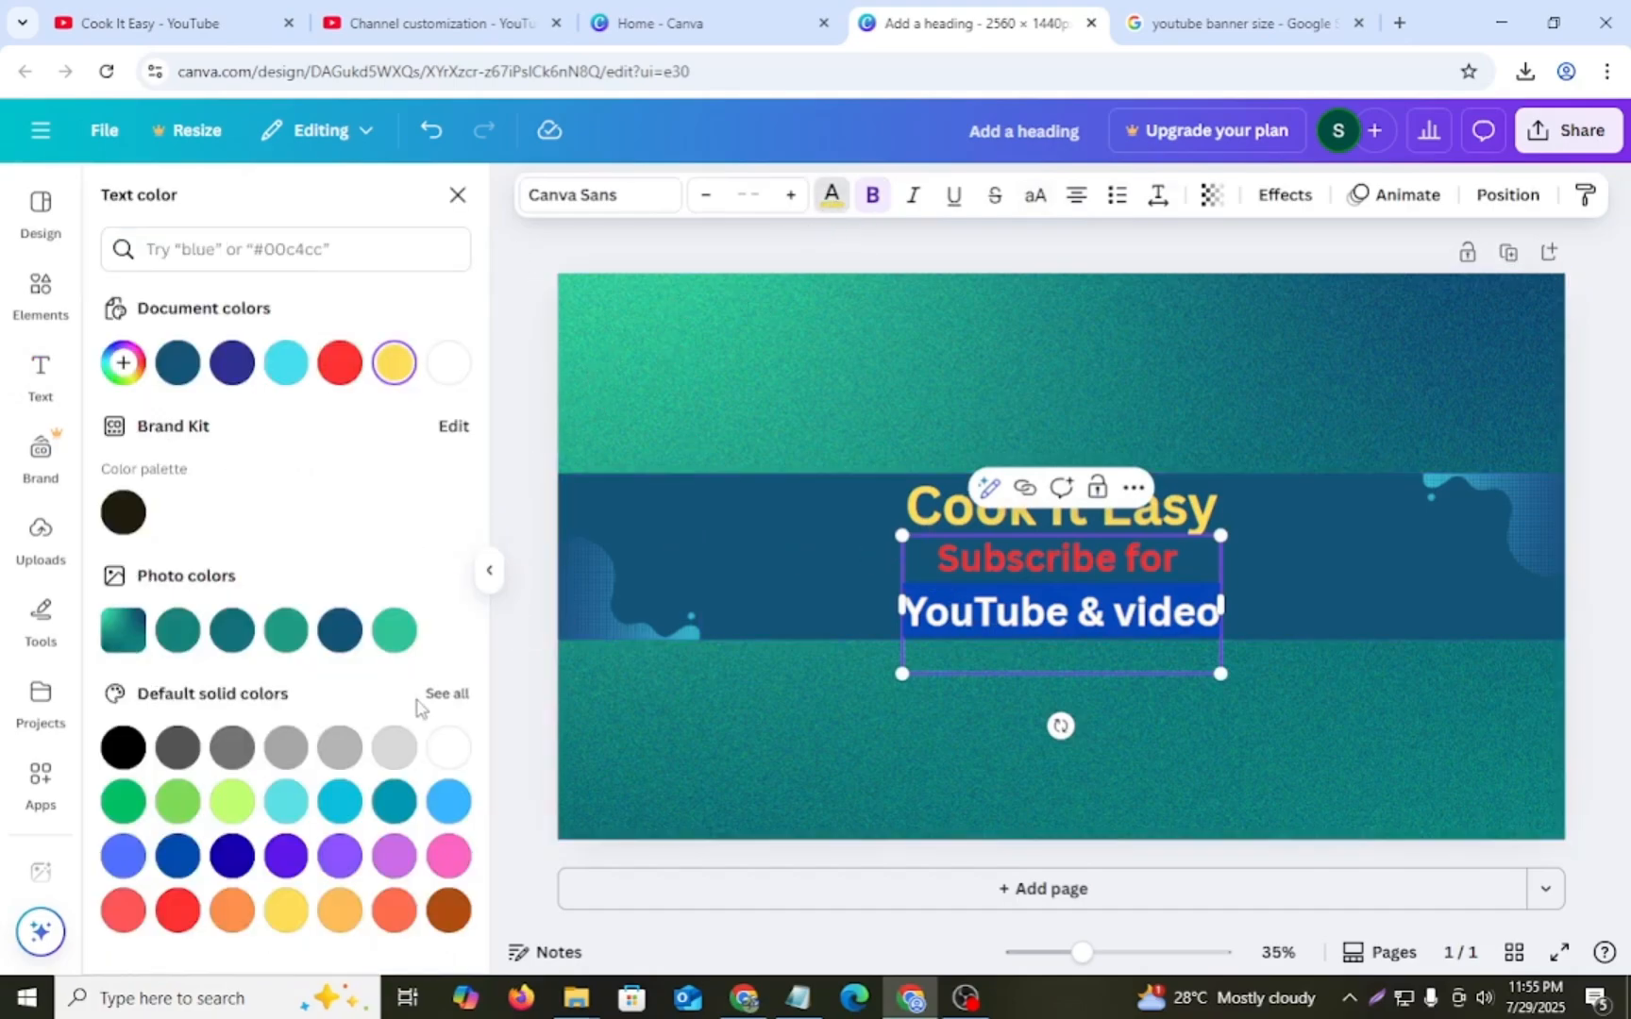
pyautogui.click(448, 747)
pyautogui.click(836, 556)
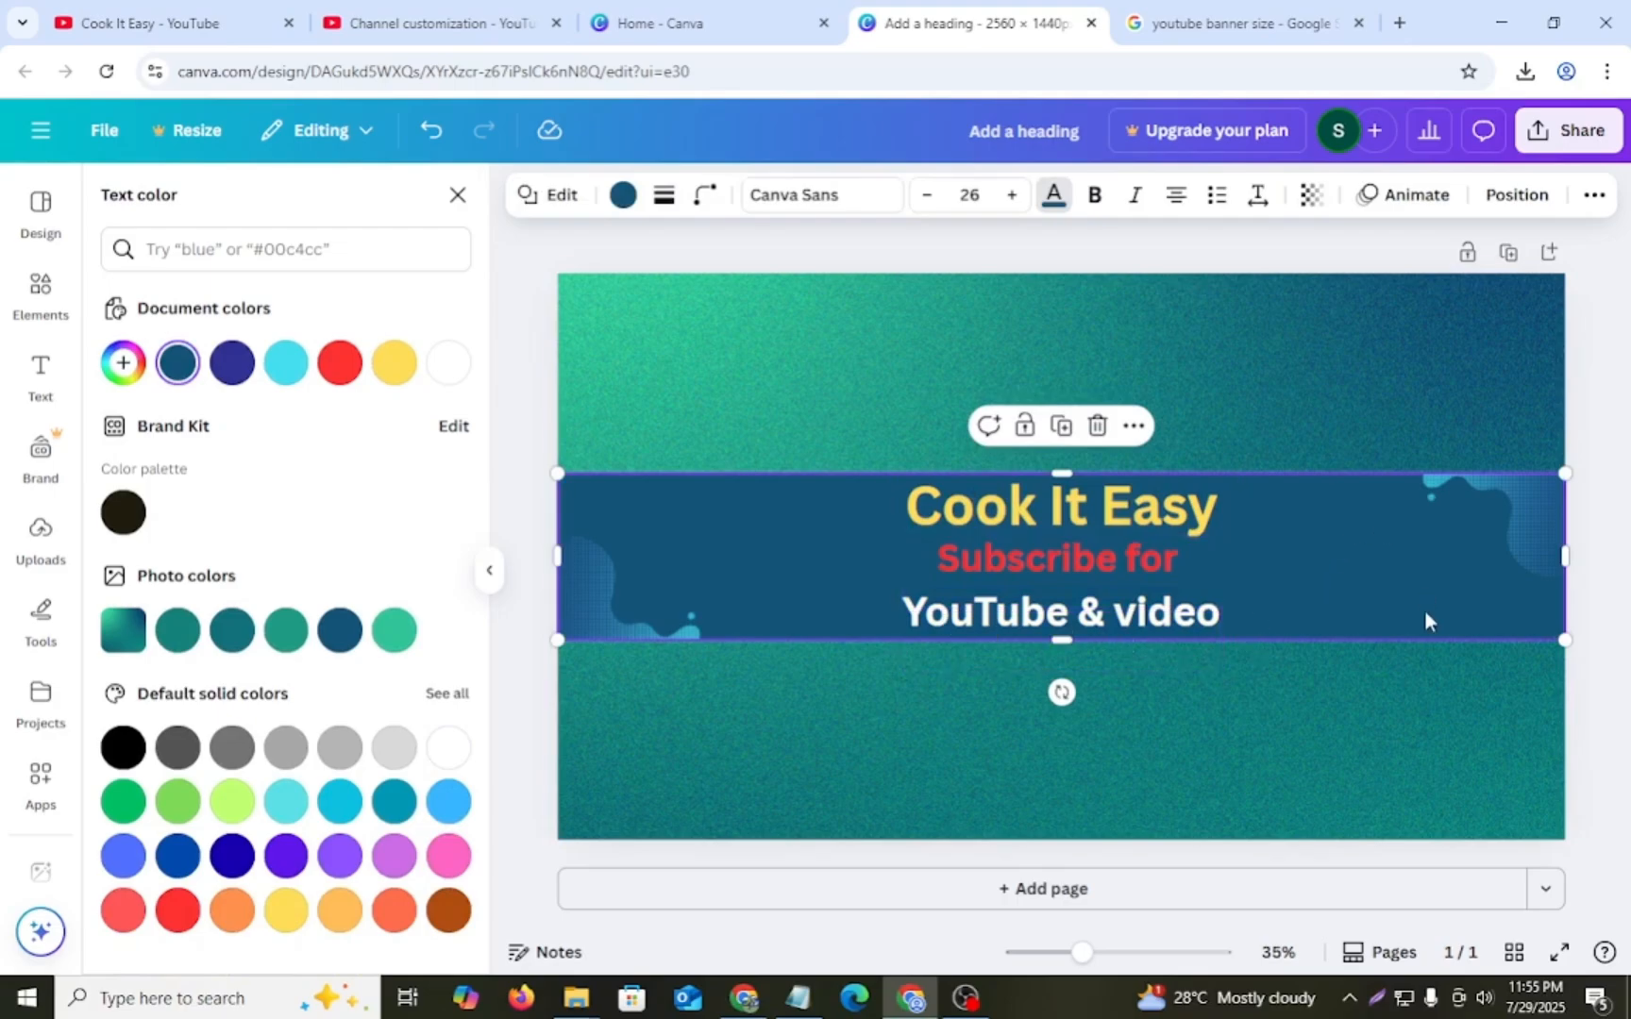
# - Download the finished banner design as a JPG image
pyautogui.click(776, 410)
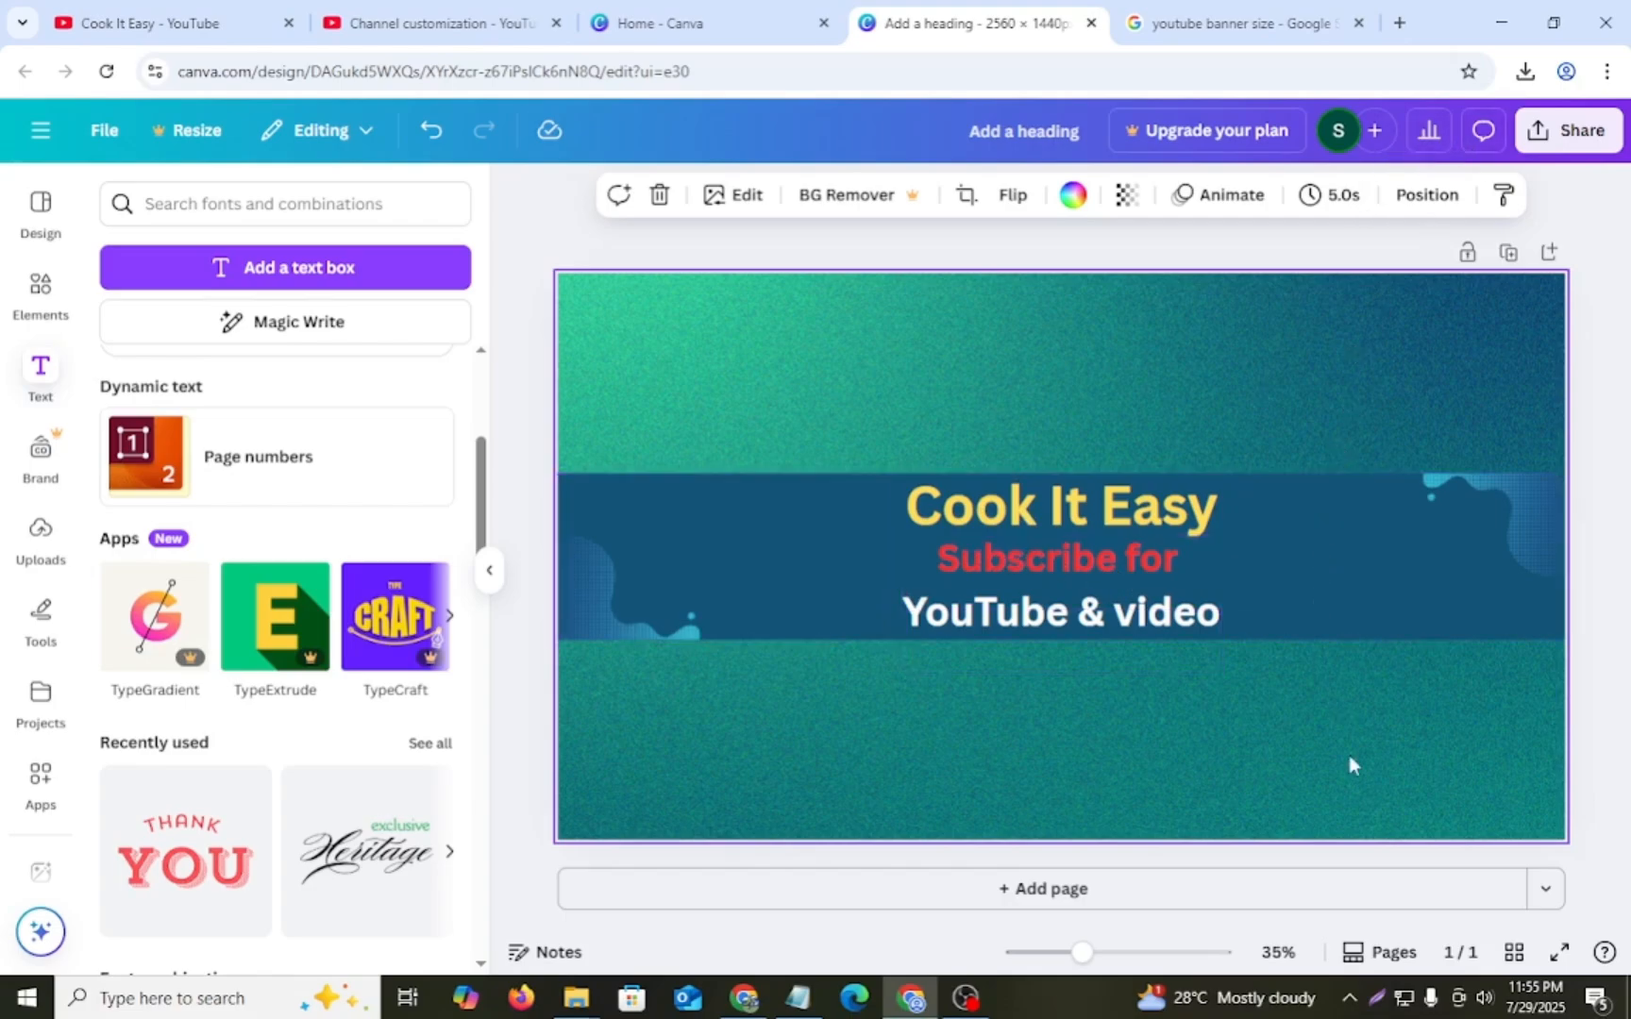
pyautogui.click(1574, 135)
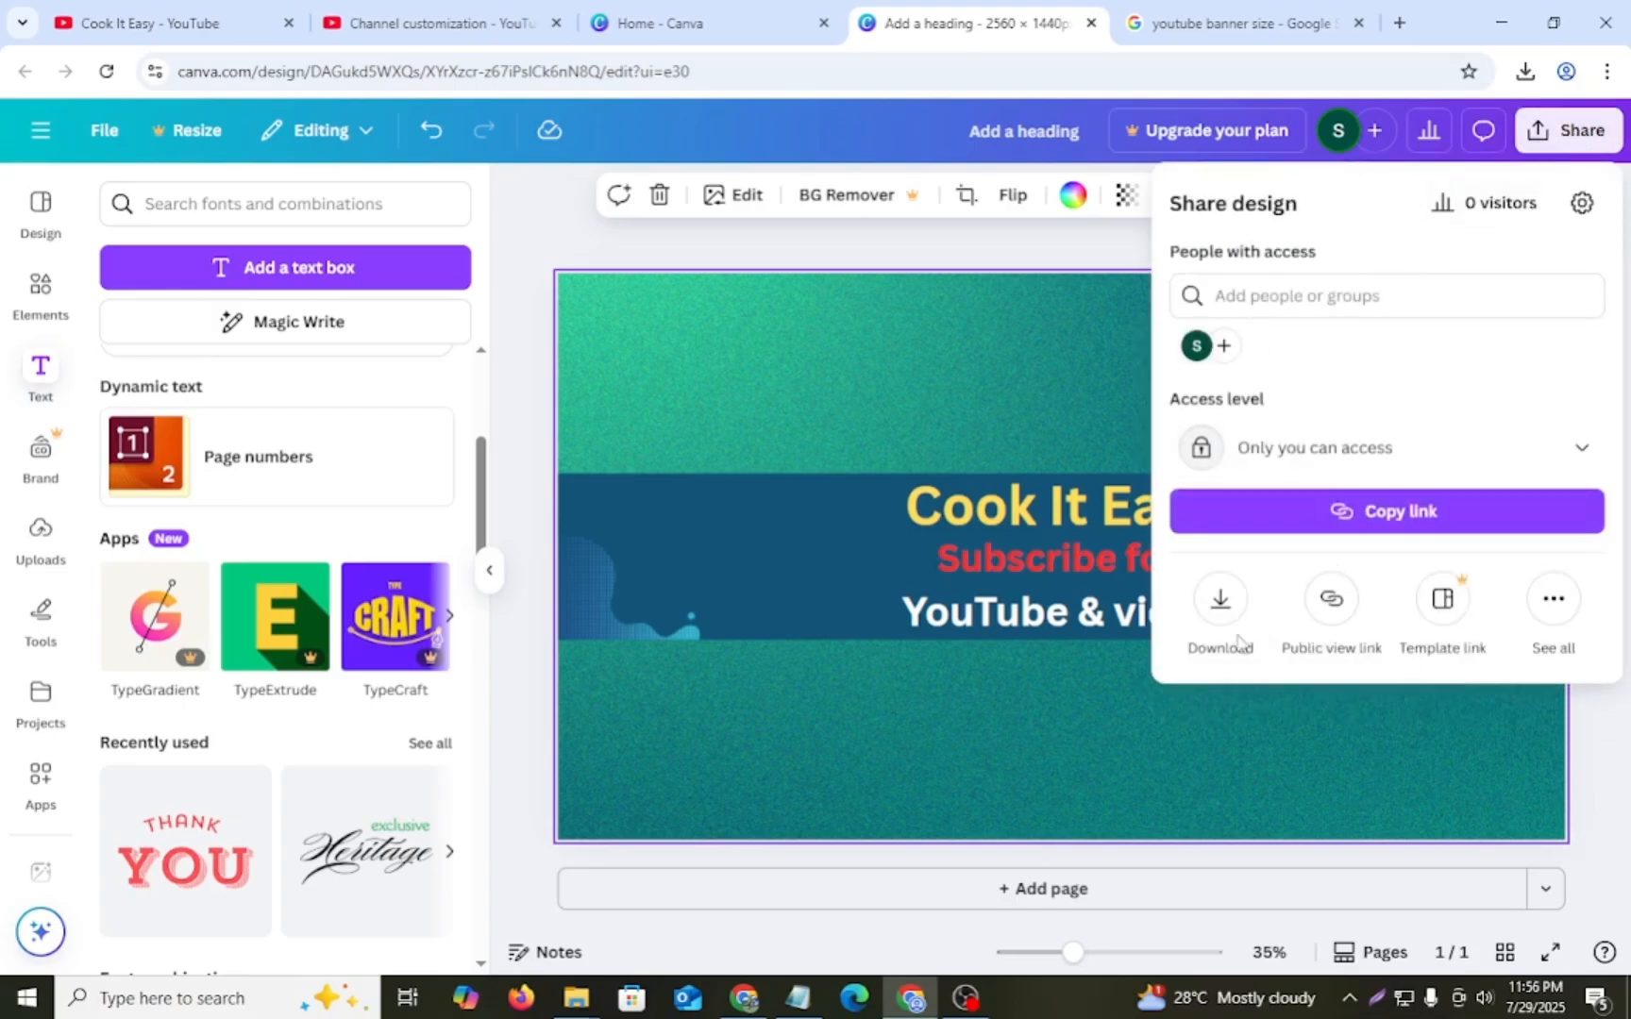
pyautogui.click(1219, 597)
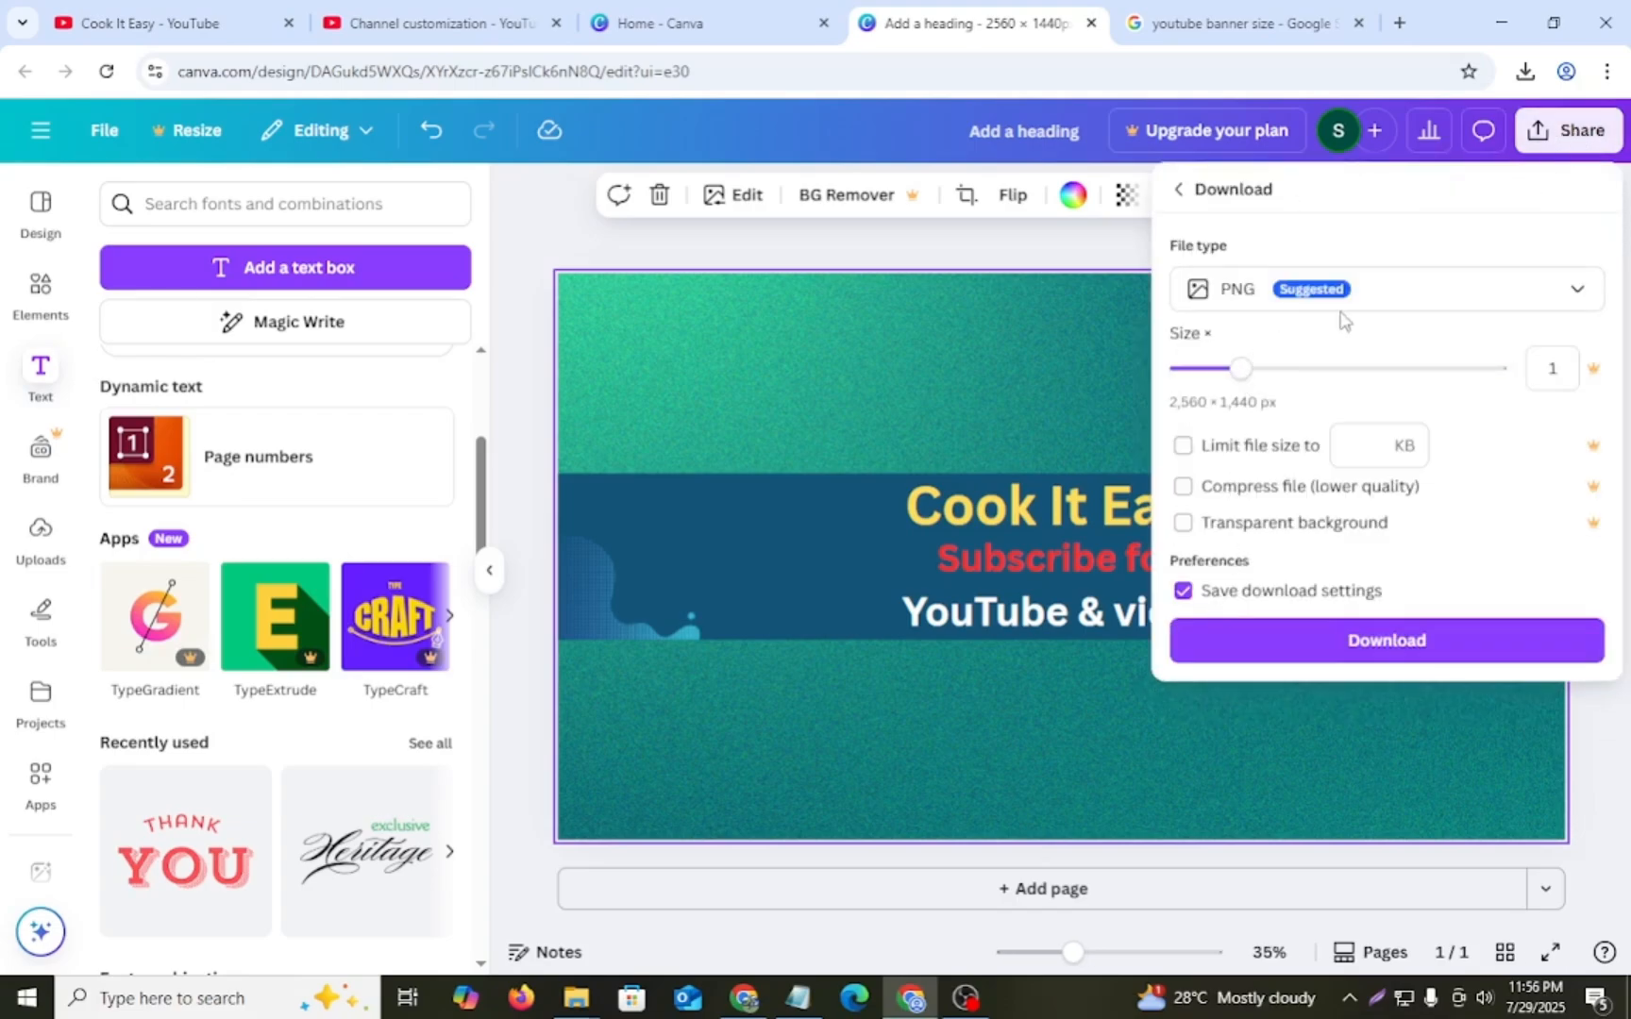
pyautogui.click(1572, 295)
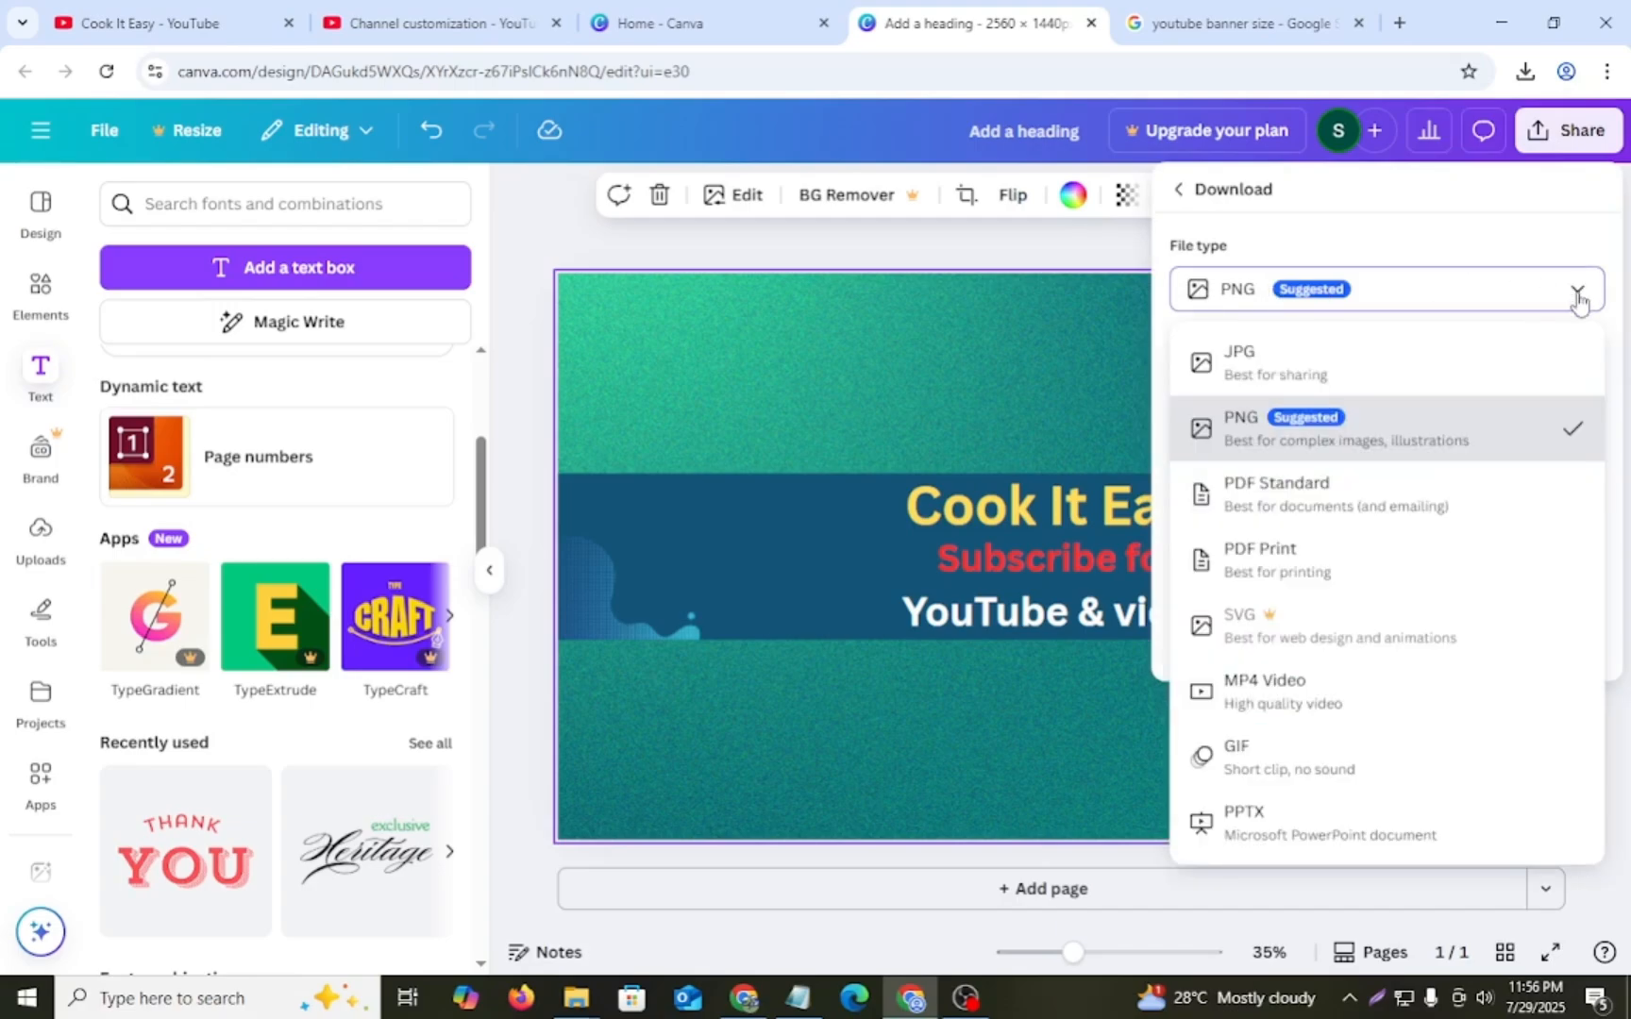
pyautogui.click(1251, 374)
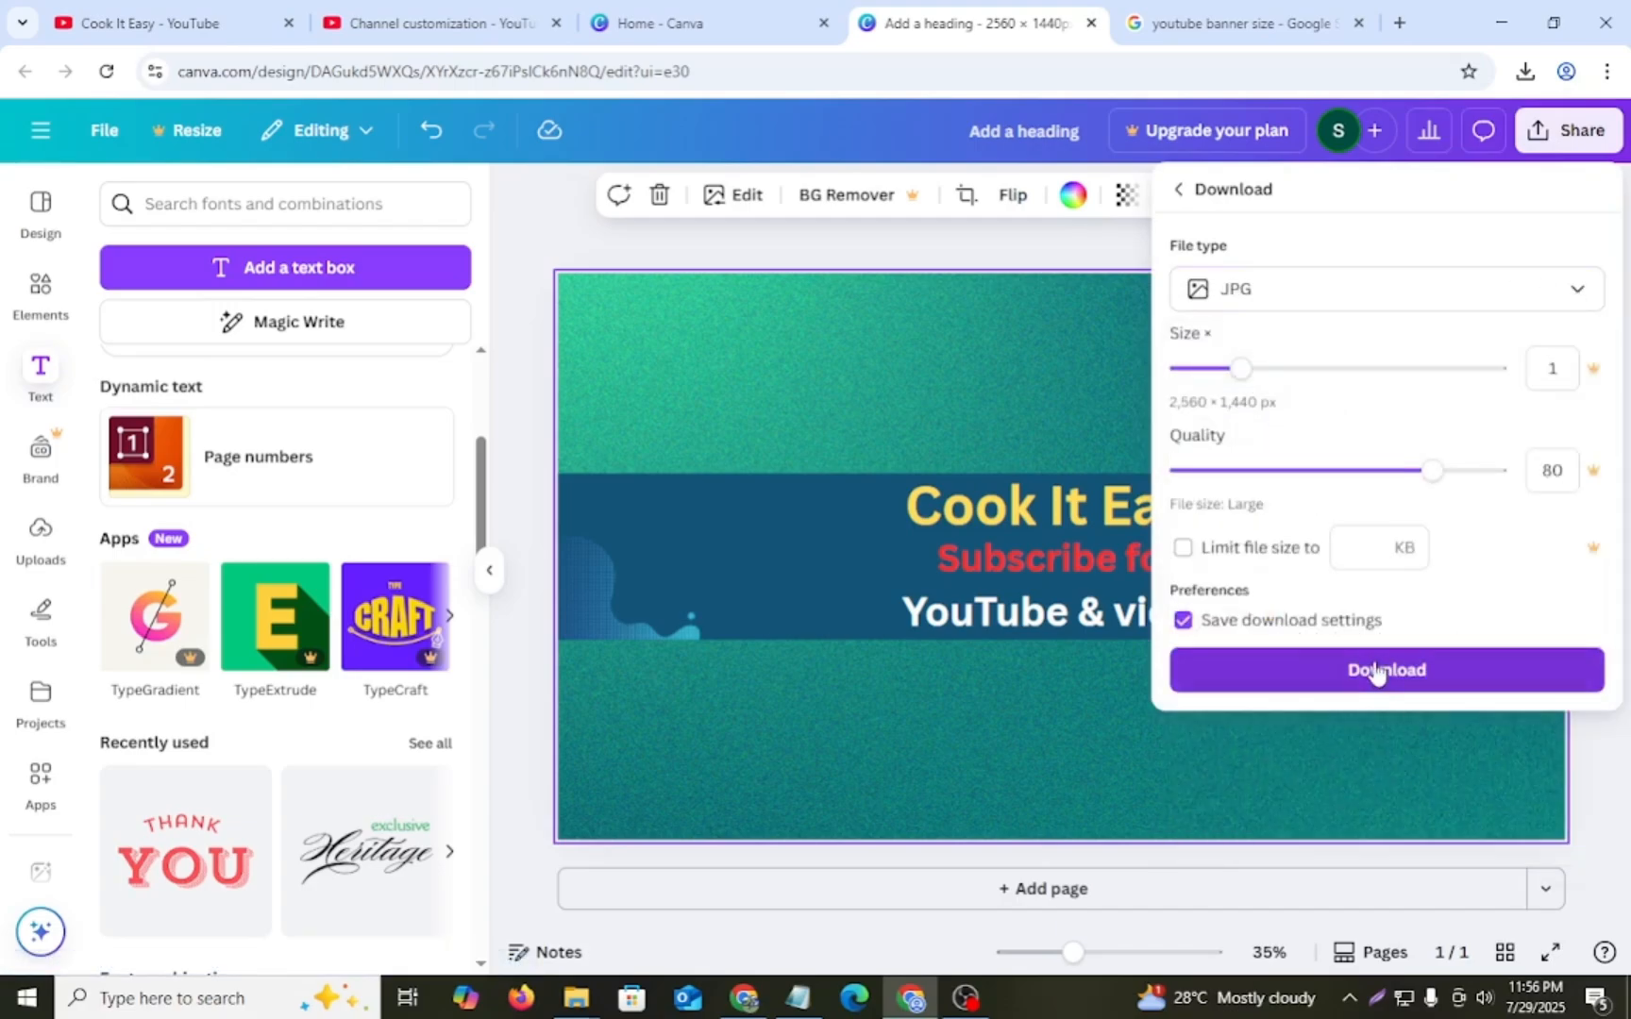
pyautogui.click(1376, 672)
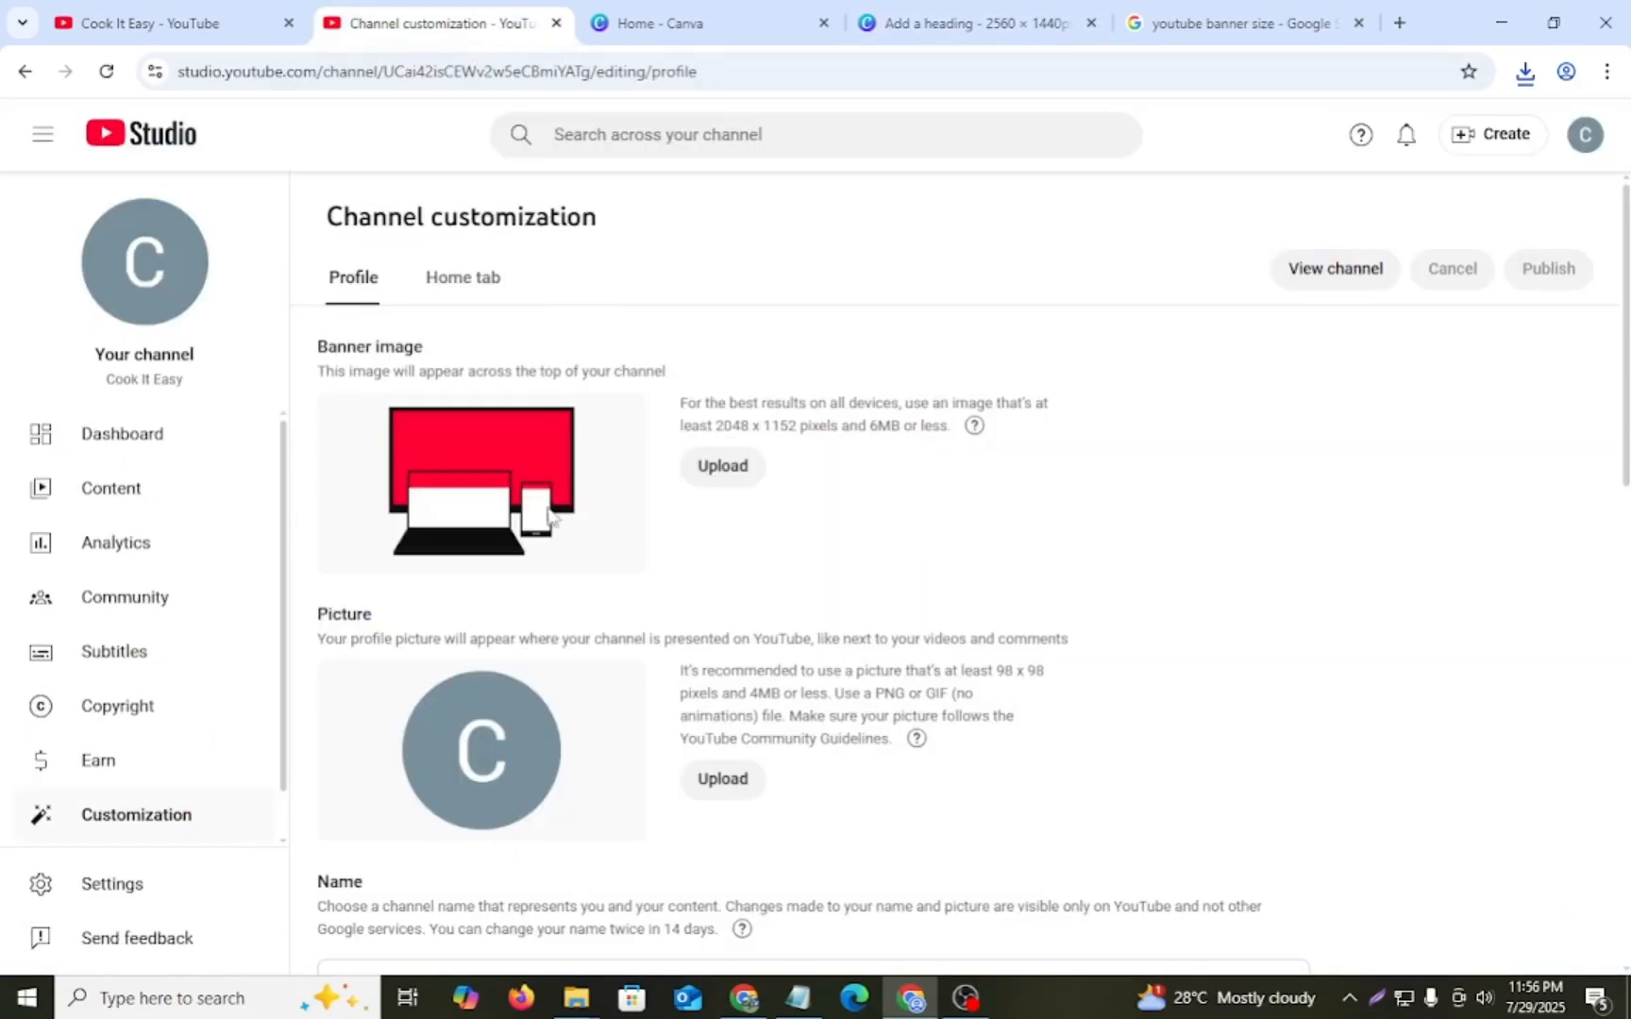
# - In YouTube Studio, upload the "Add a heading (1)" JPG as the channel's banner image and publish the change
pyautogui.click(723, 467)
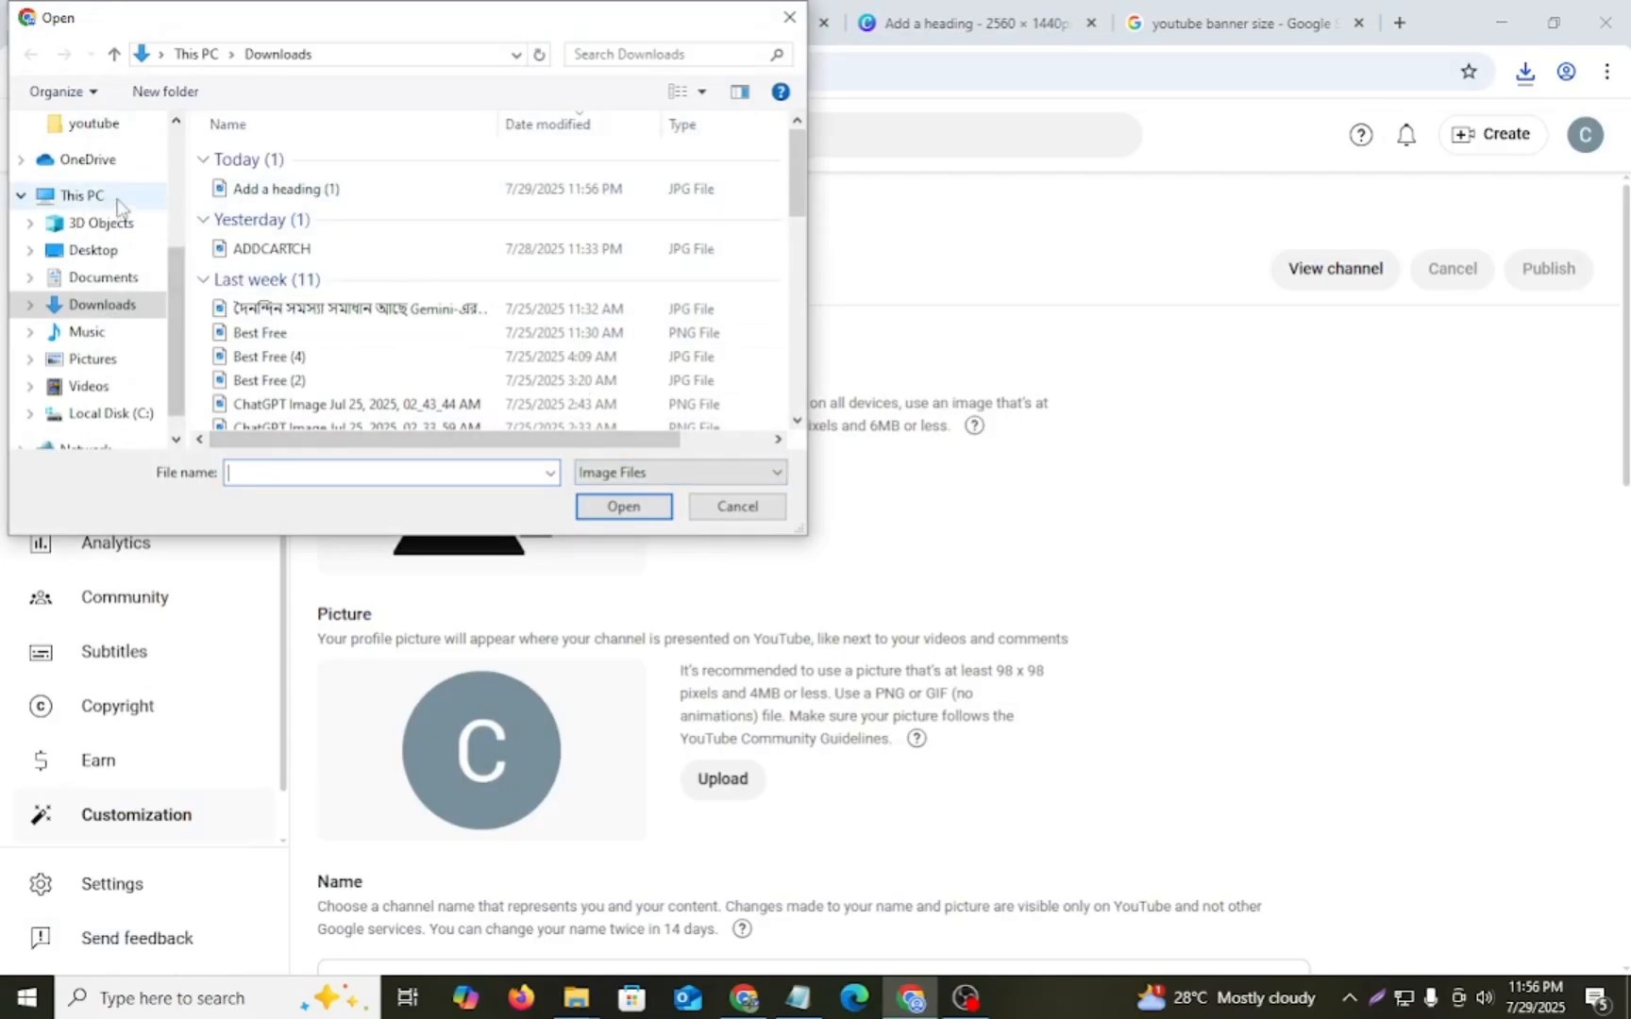
pyautogui.scroll(2, 113, 198)
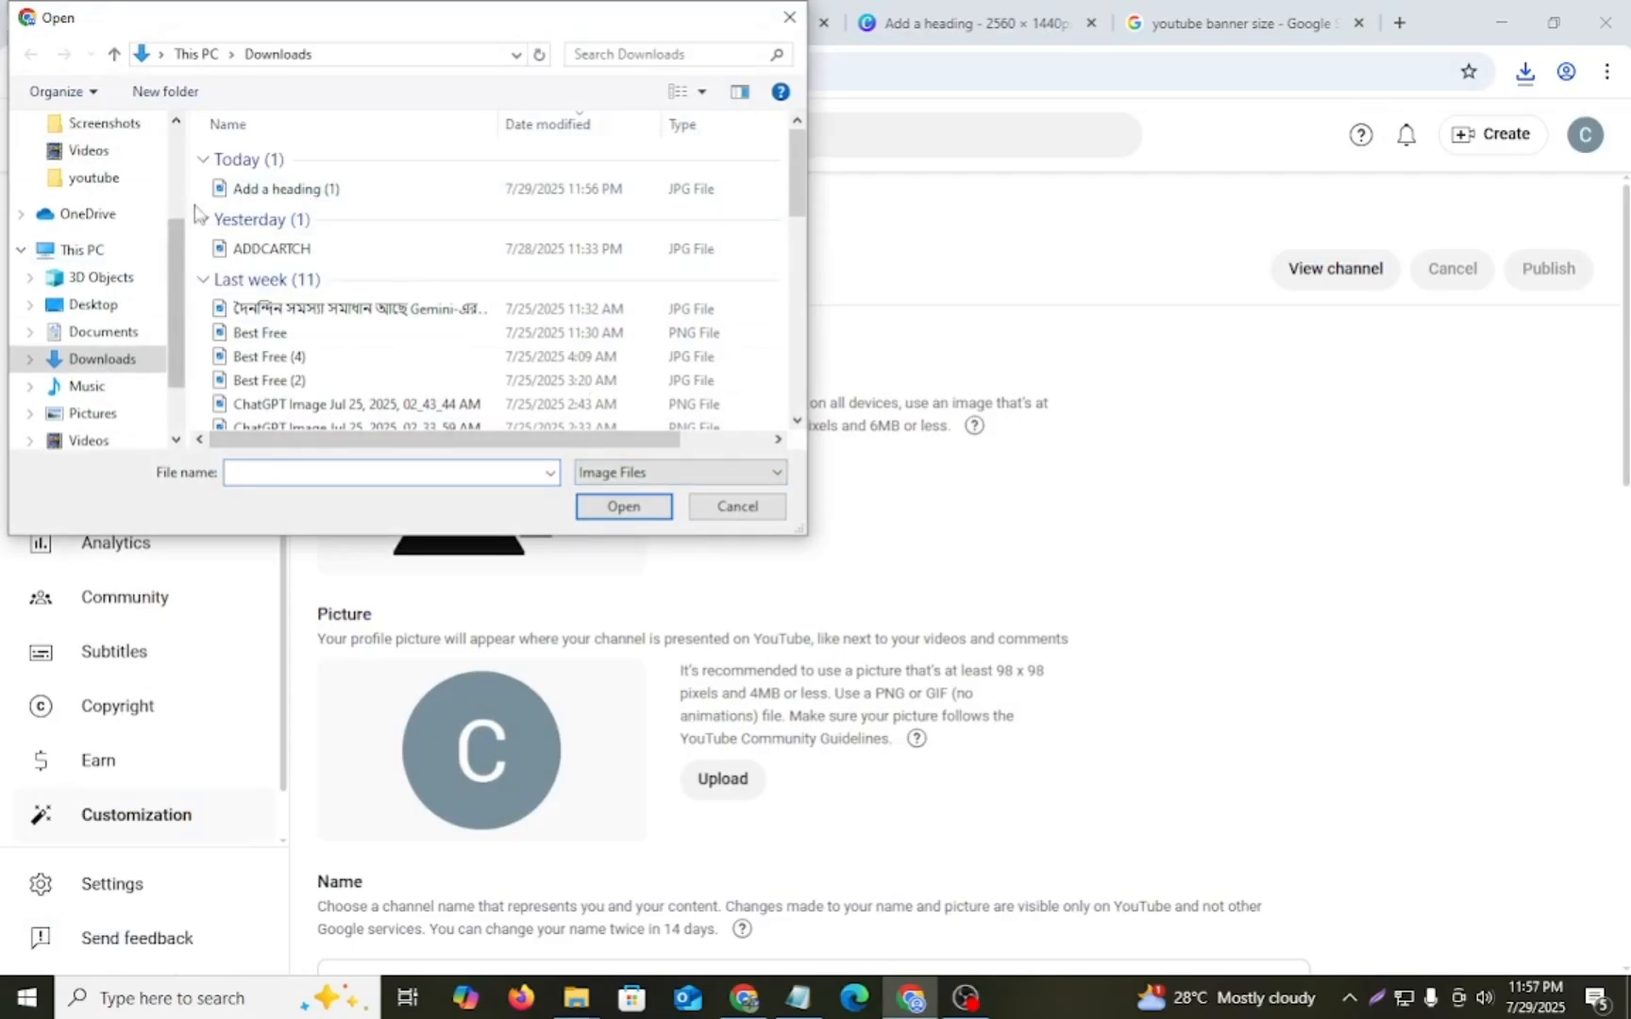
pyautogui.click(280, 194)
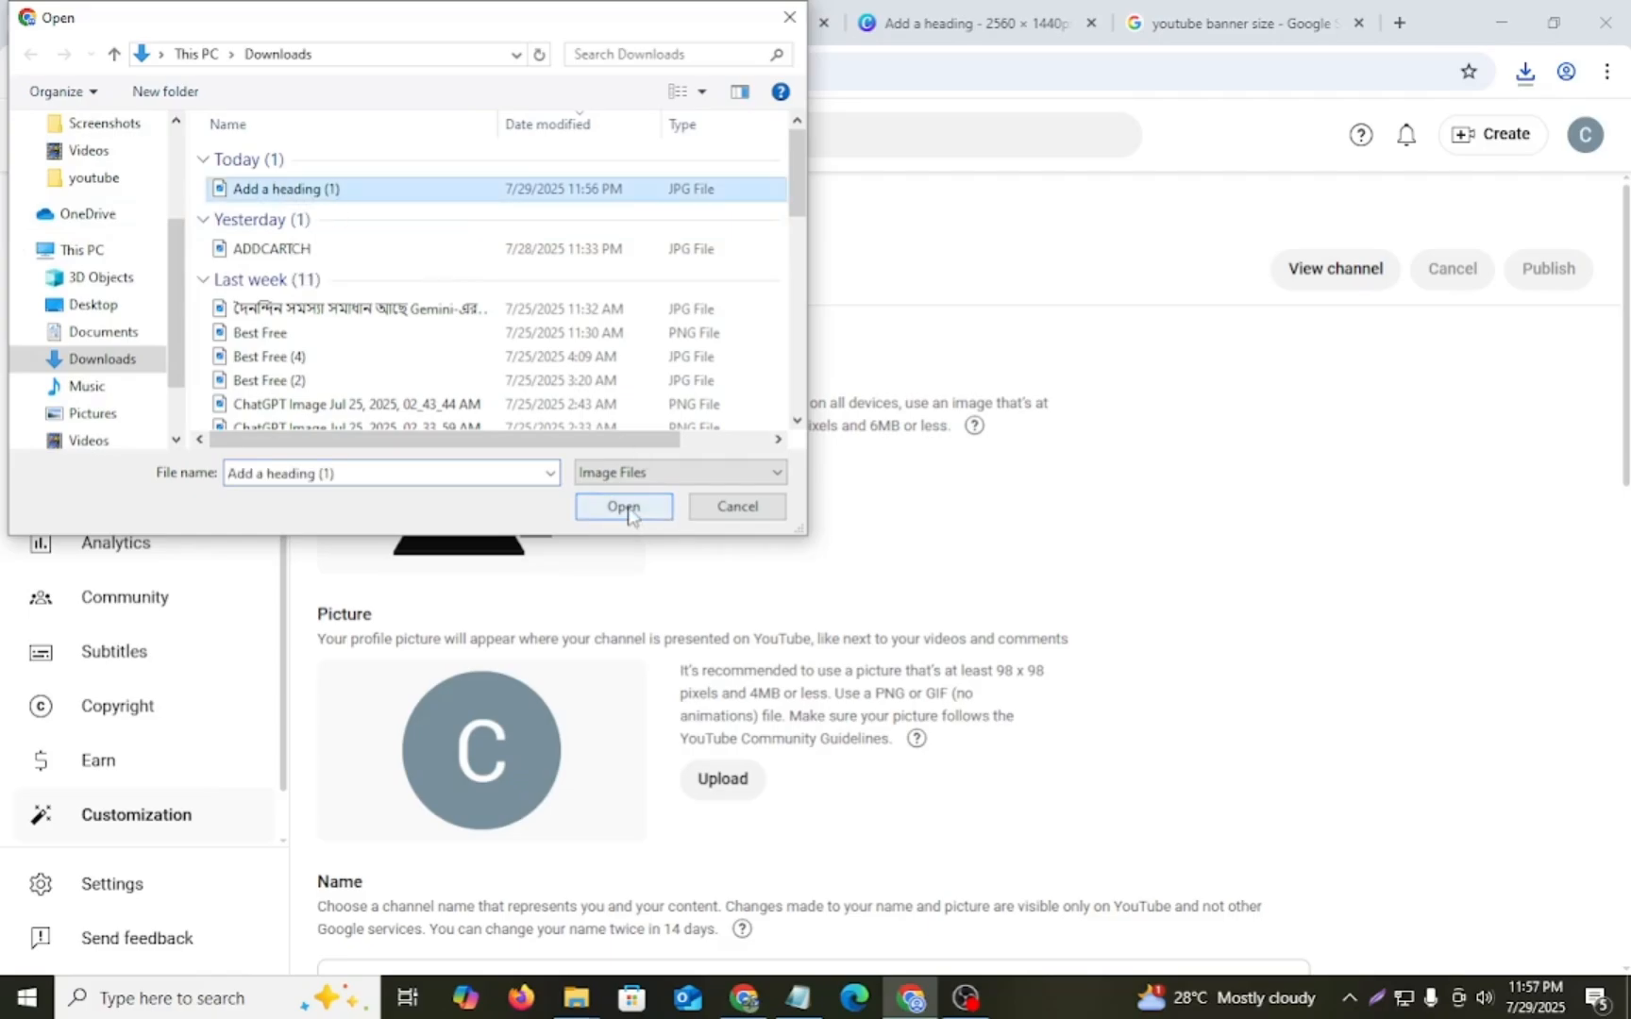
pyautogui.click(623, 507)
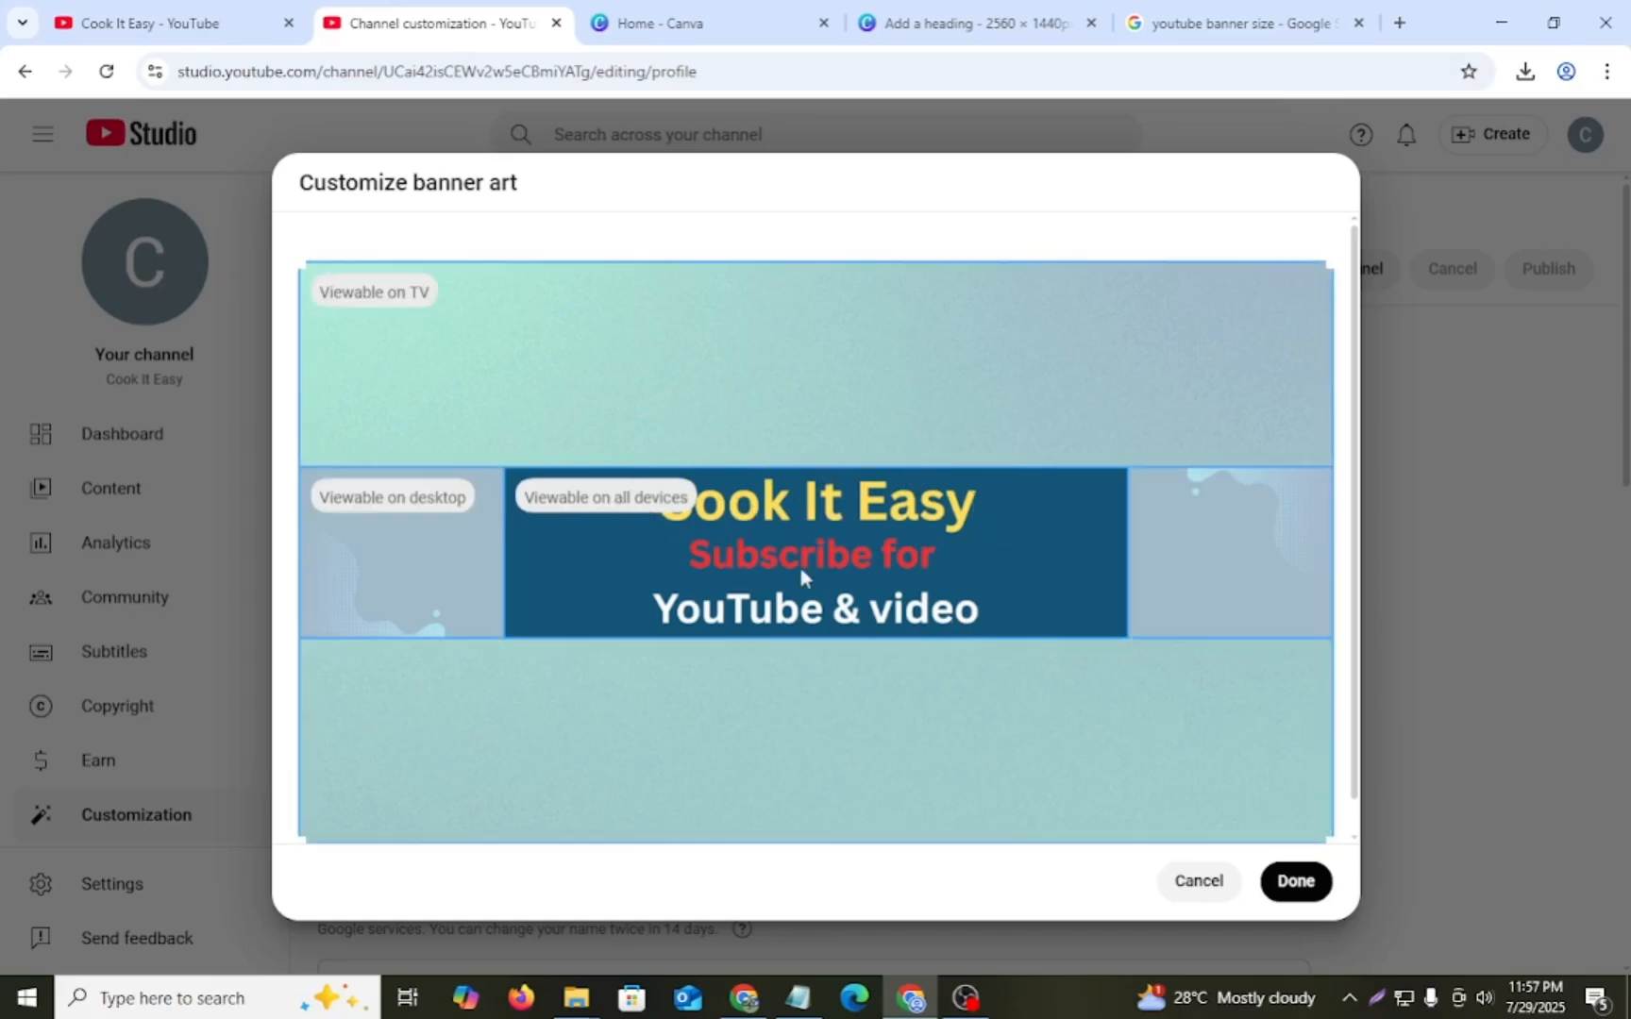
pyautogui.click(1296, 881)
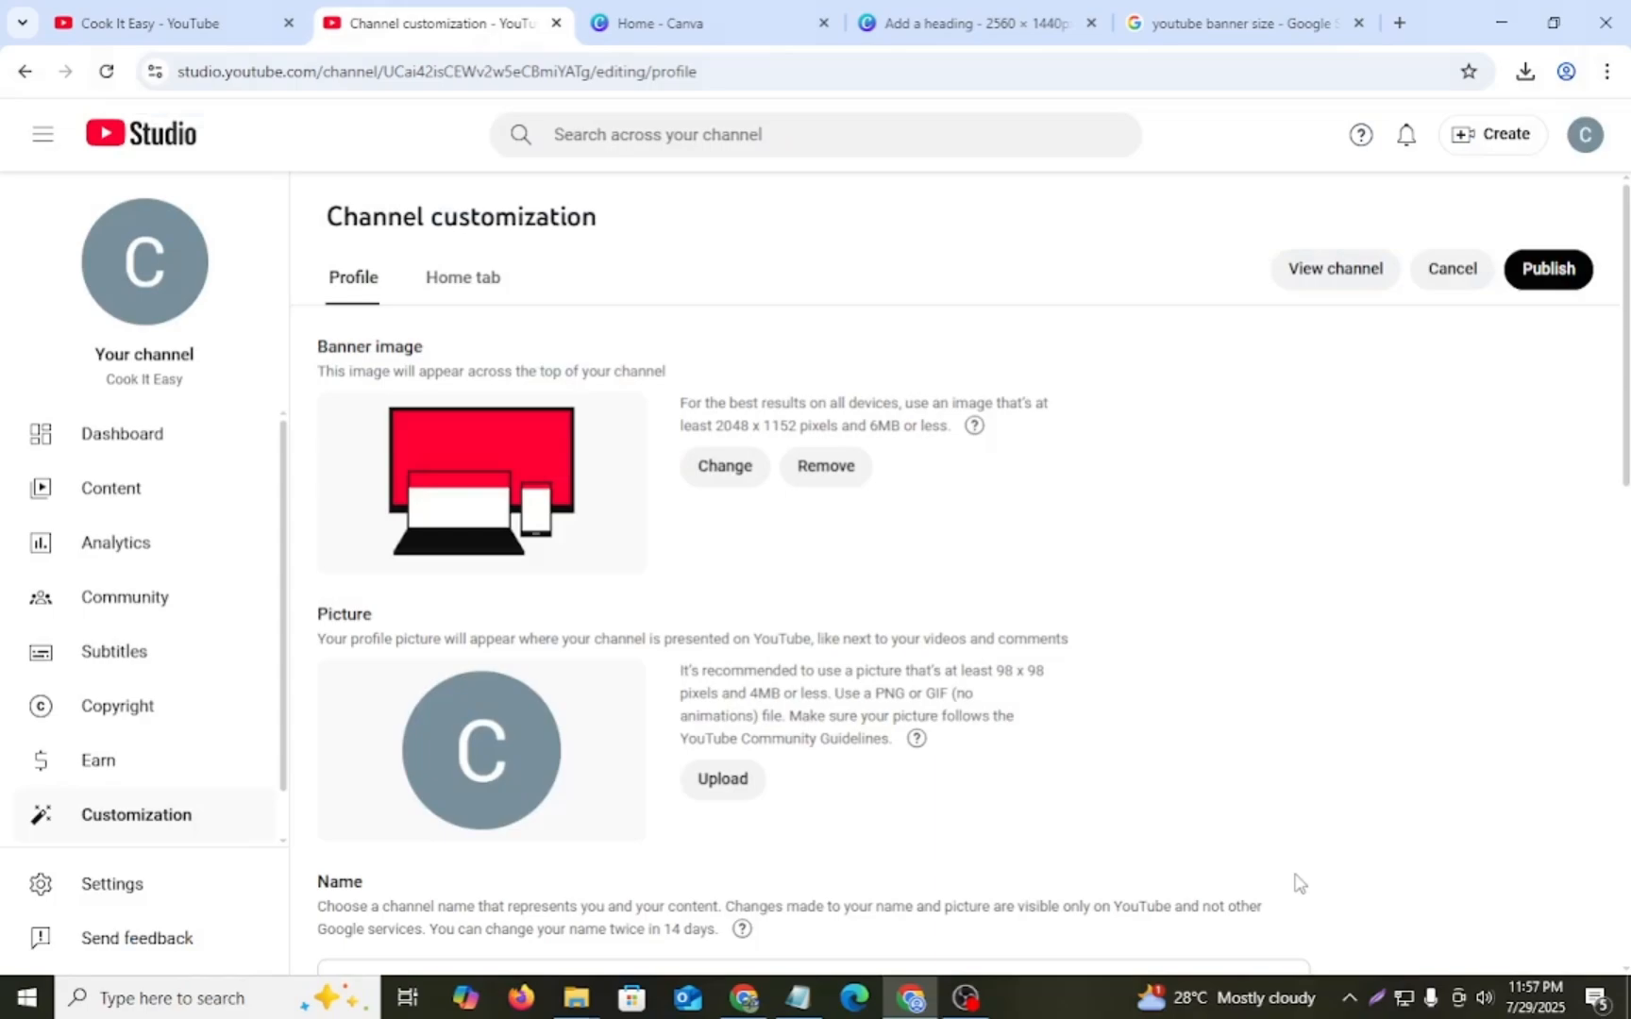
pyautogui.click(1560, 276)
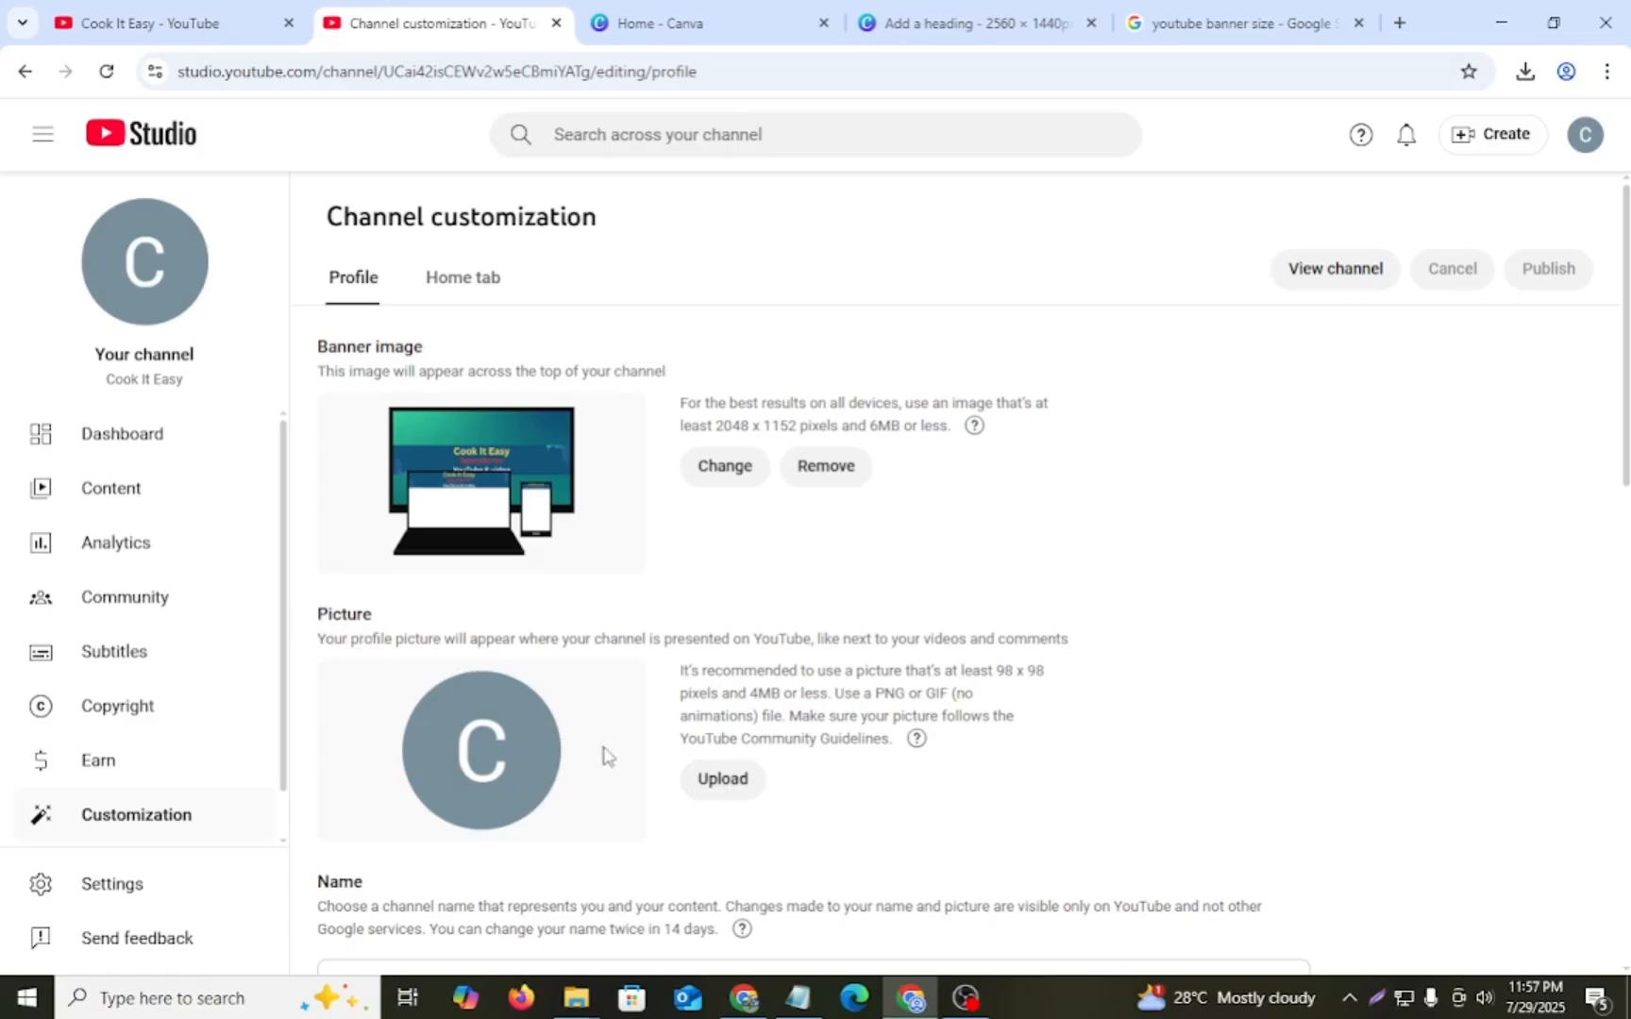
# - Search Google for "youtube profile picture size" to check the recommended dimensions
pyautogui.click(735, 18)
pyautogui.click(1214, 11)
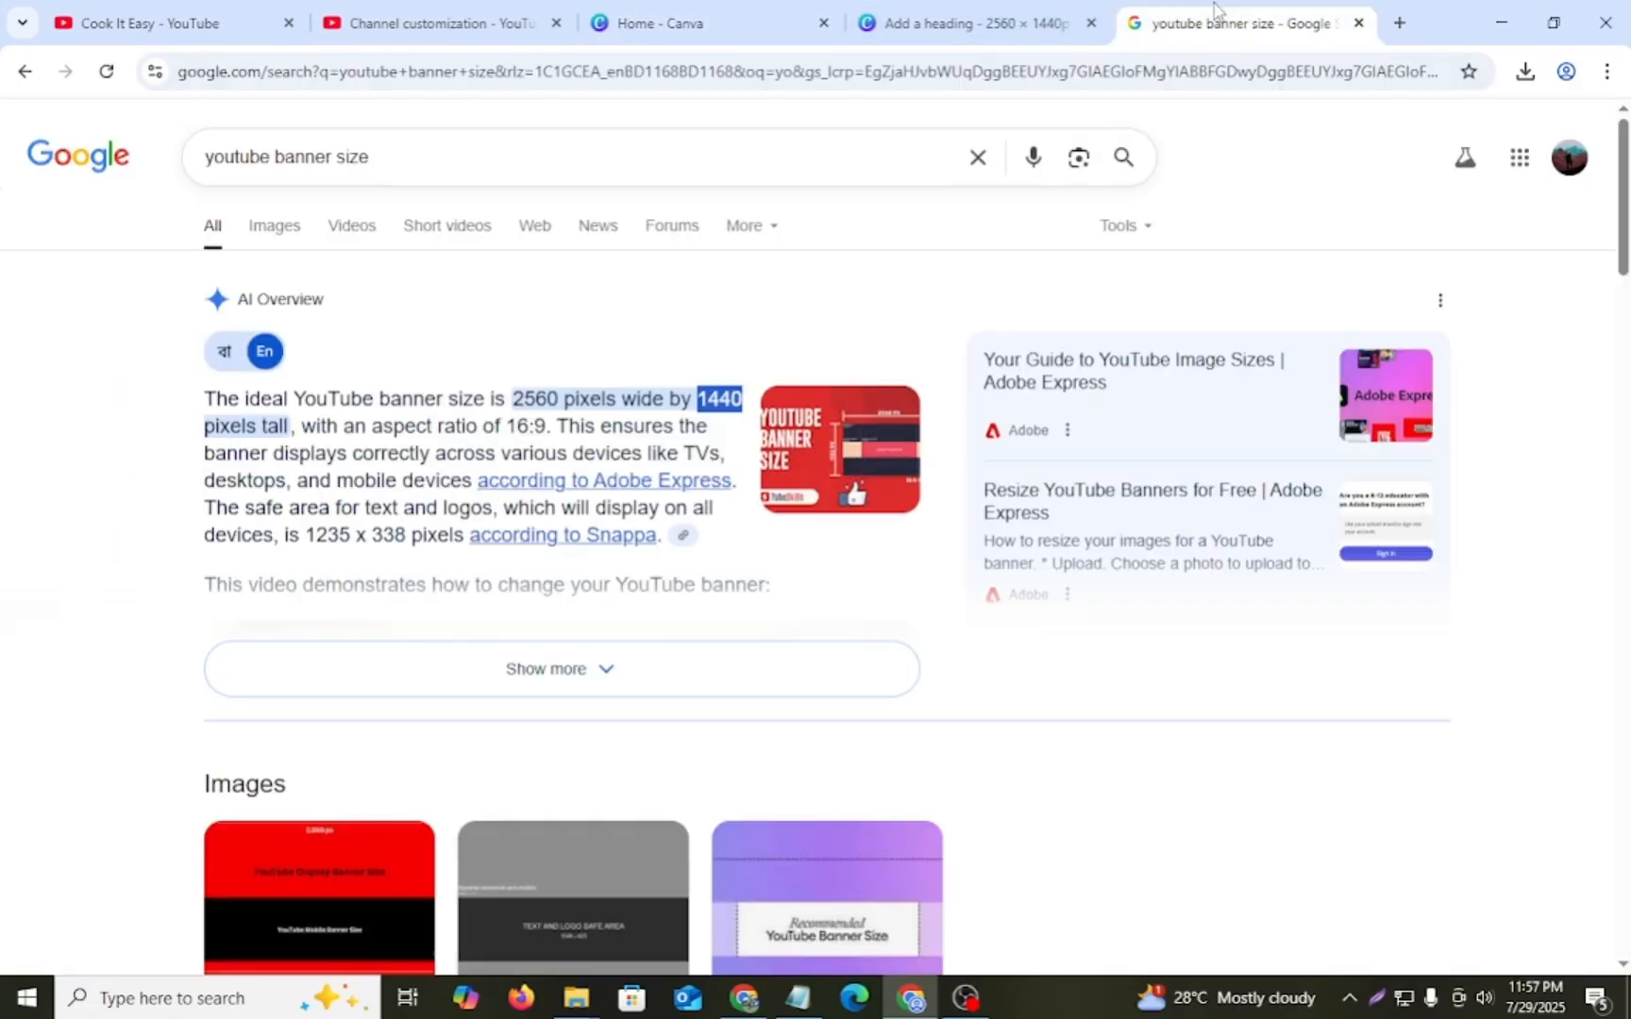
pyautogui.click(975, 159)
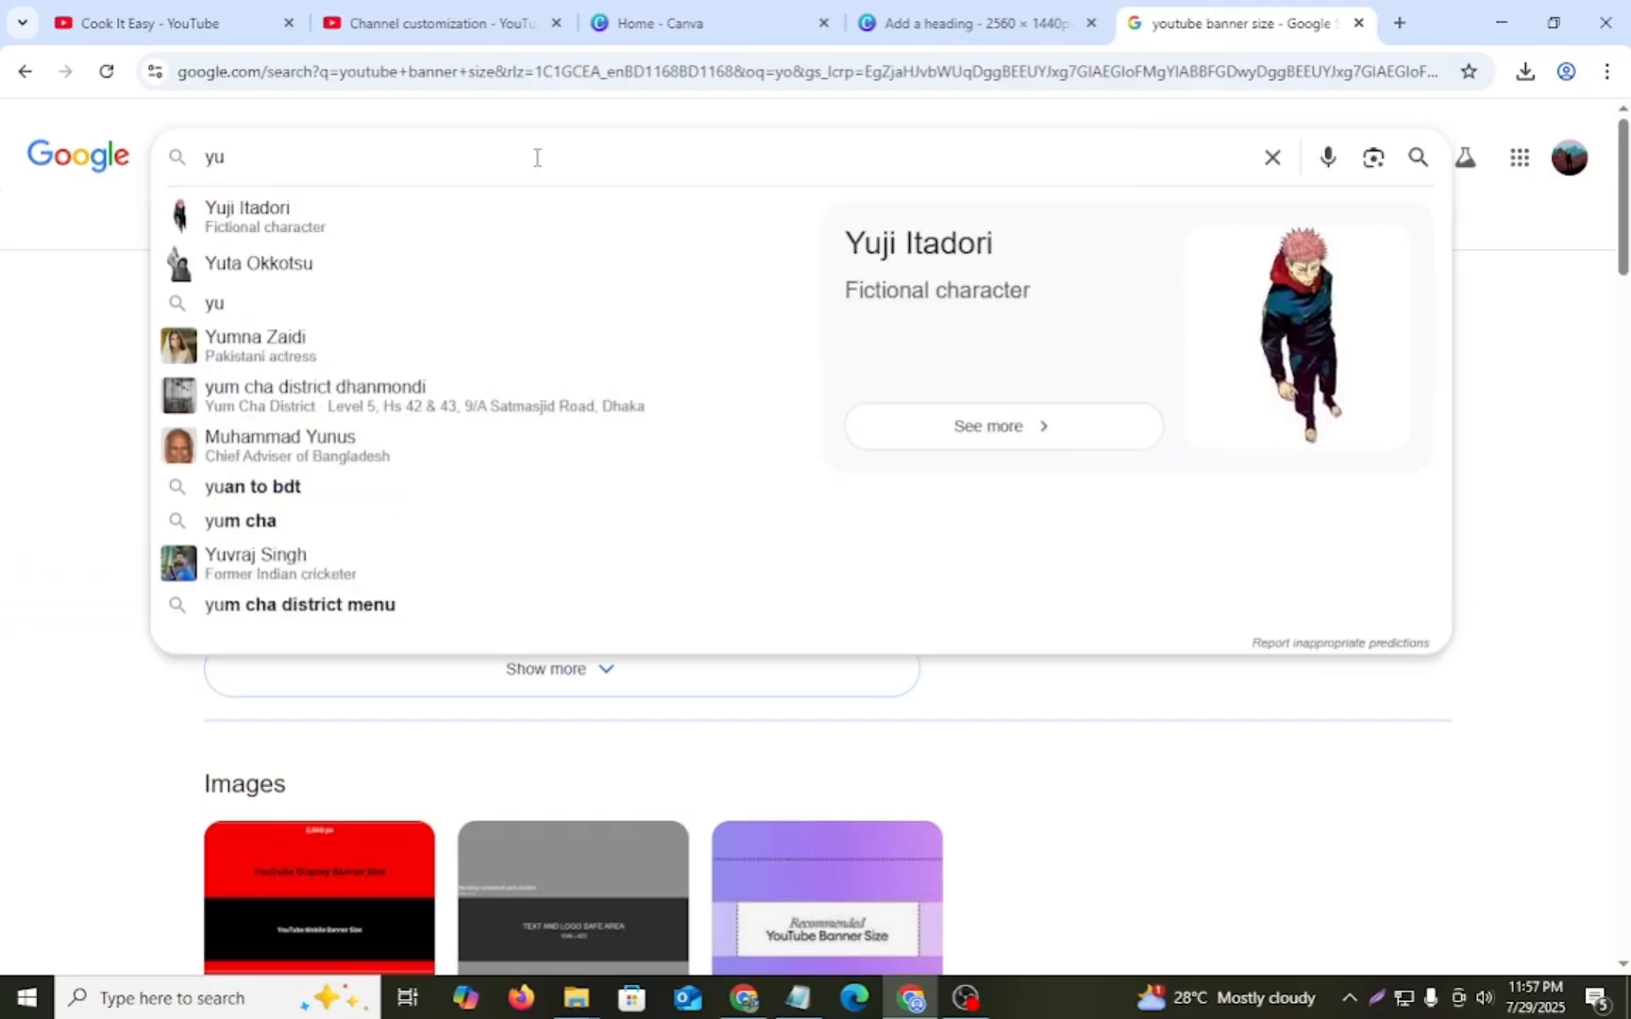
pyautogui.press('BackSpace')
pyautogui.write('outube p')
pyautogui.click(408, 210)
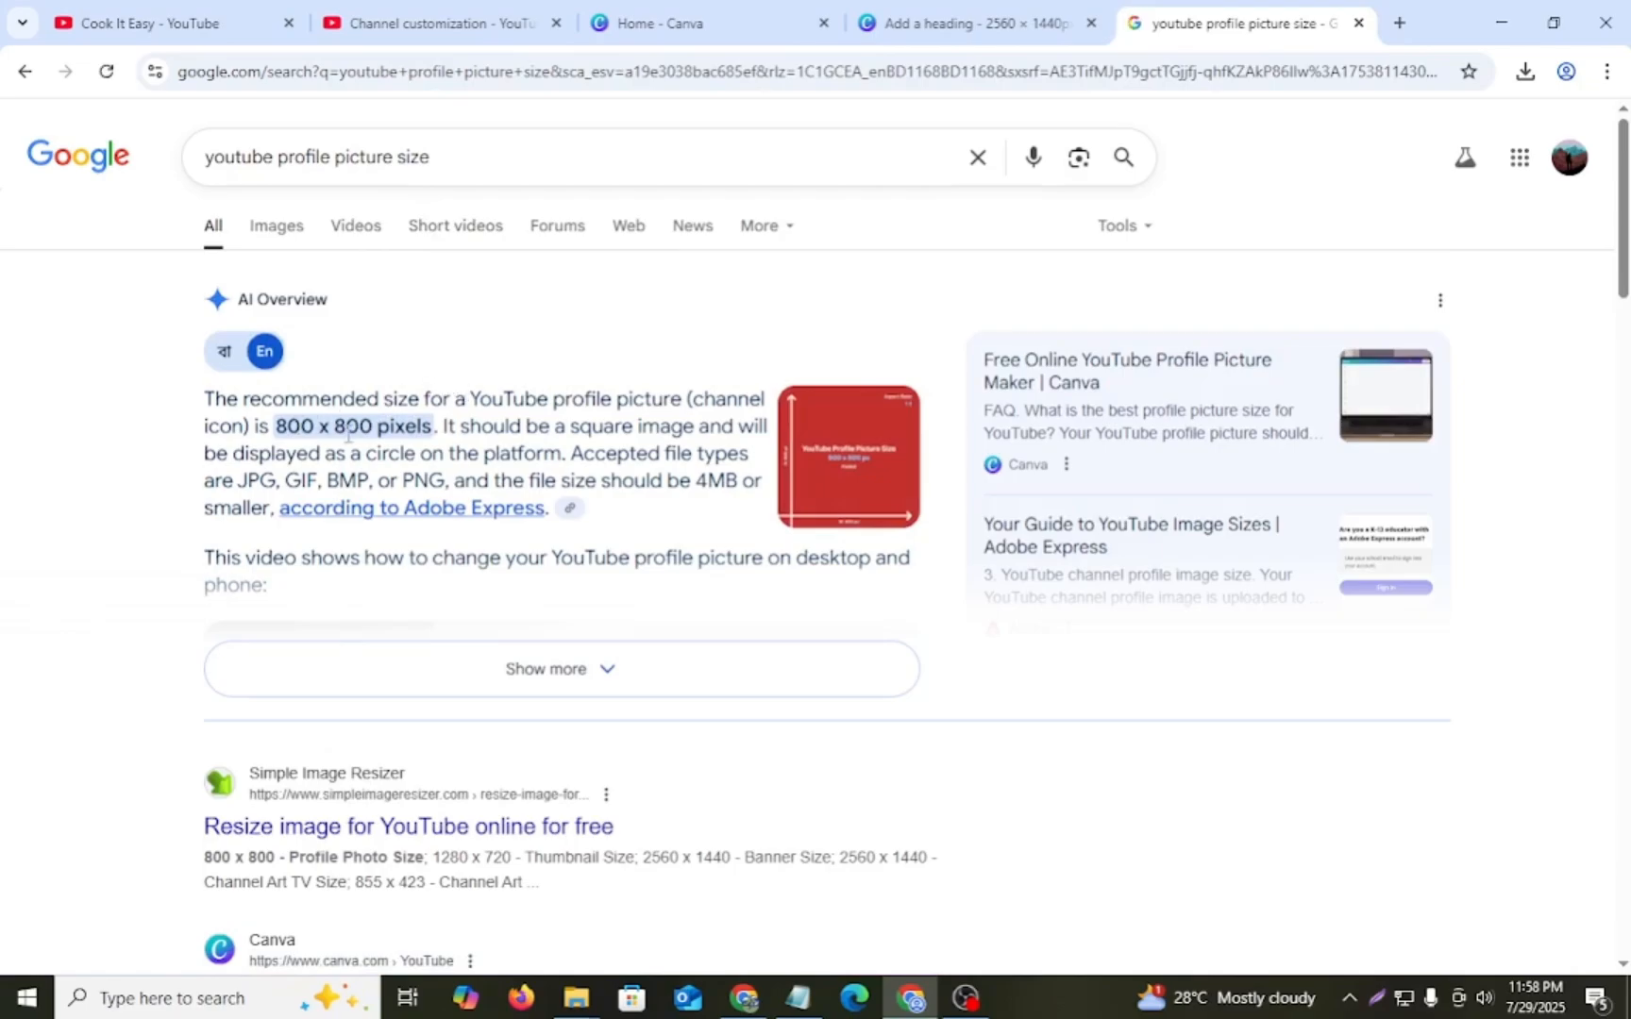
# - In Canva, create a new custom-size design of 800 x 800 px
pyautogui.click(672, 22)
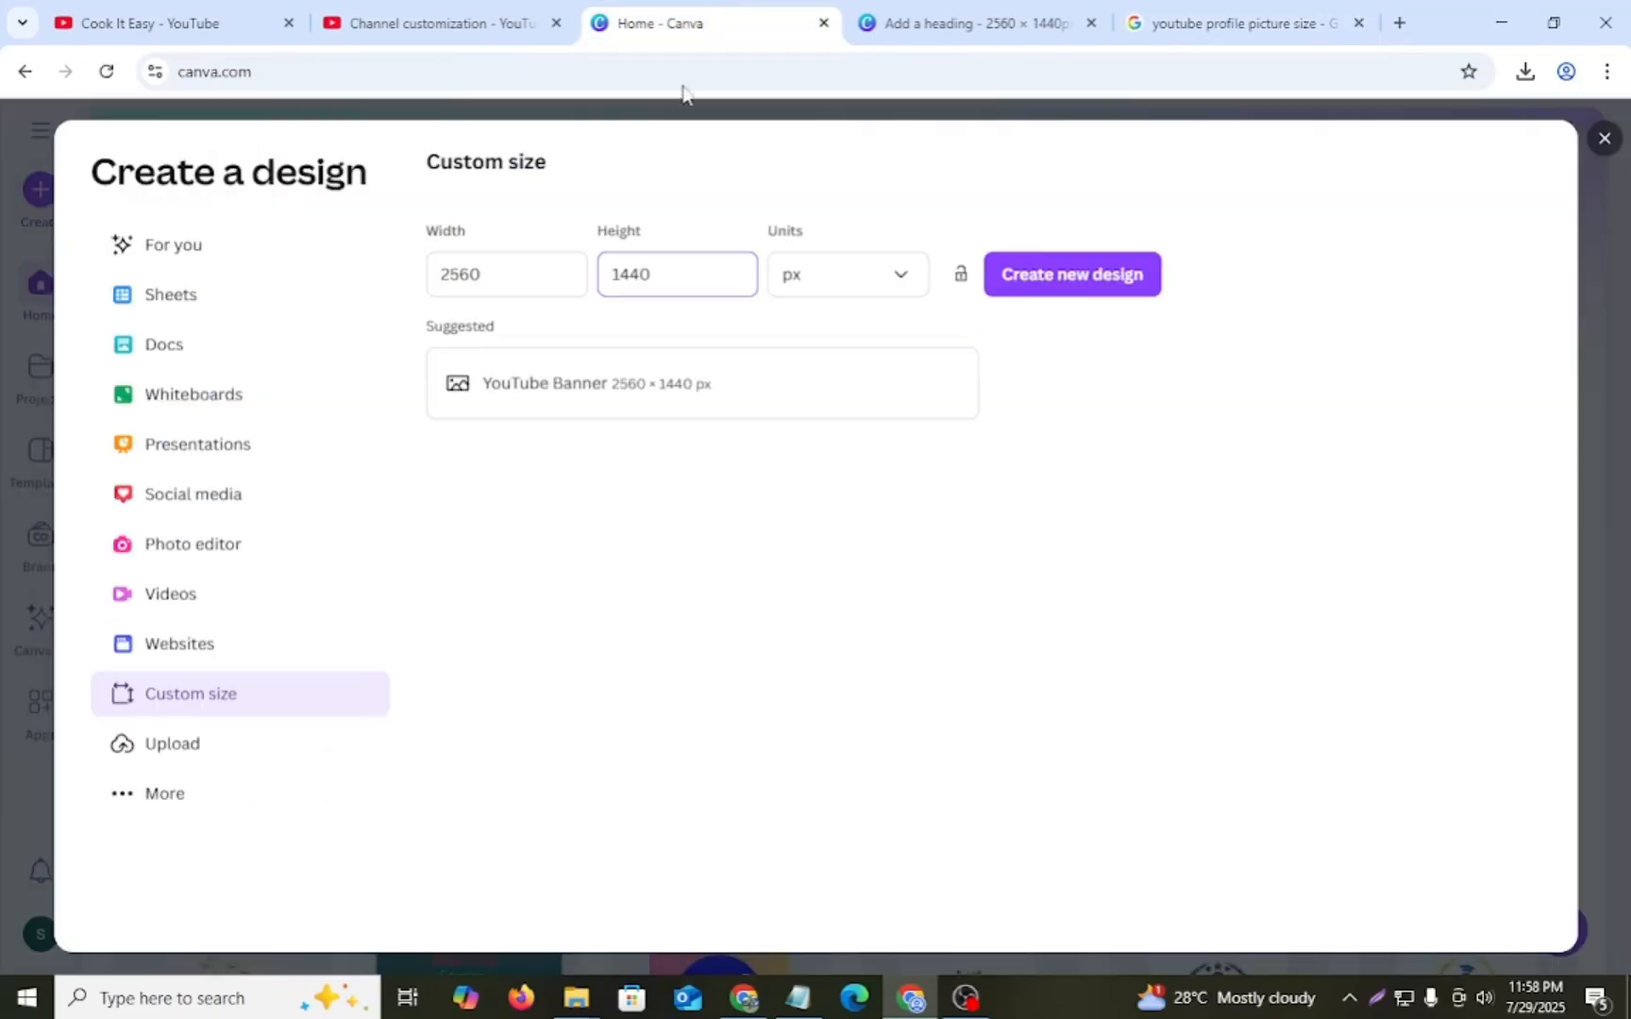
pyautogui.click(535, 273)
pyautogui.moveTo(535, 273); pyautogui.dragTo(262, 269)
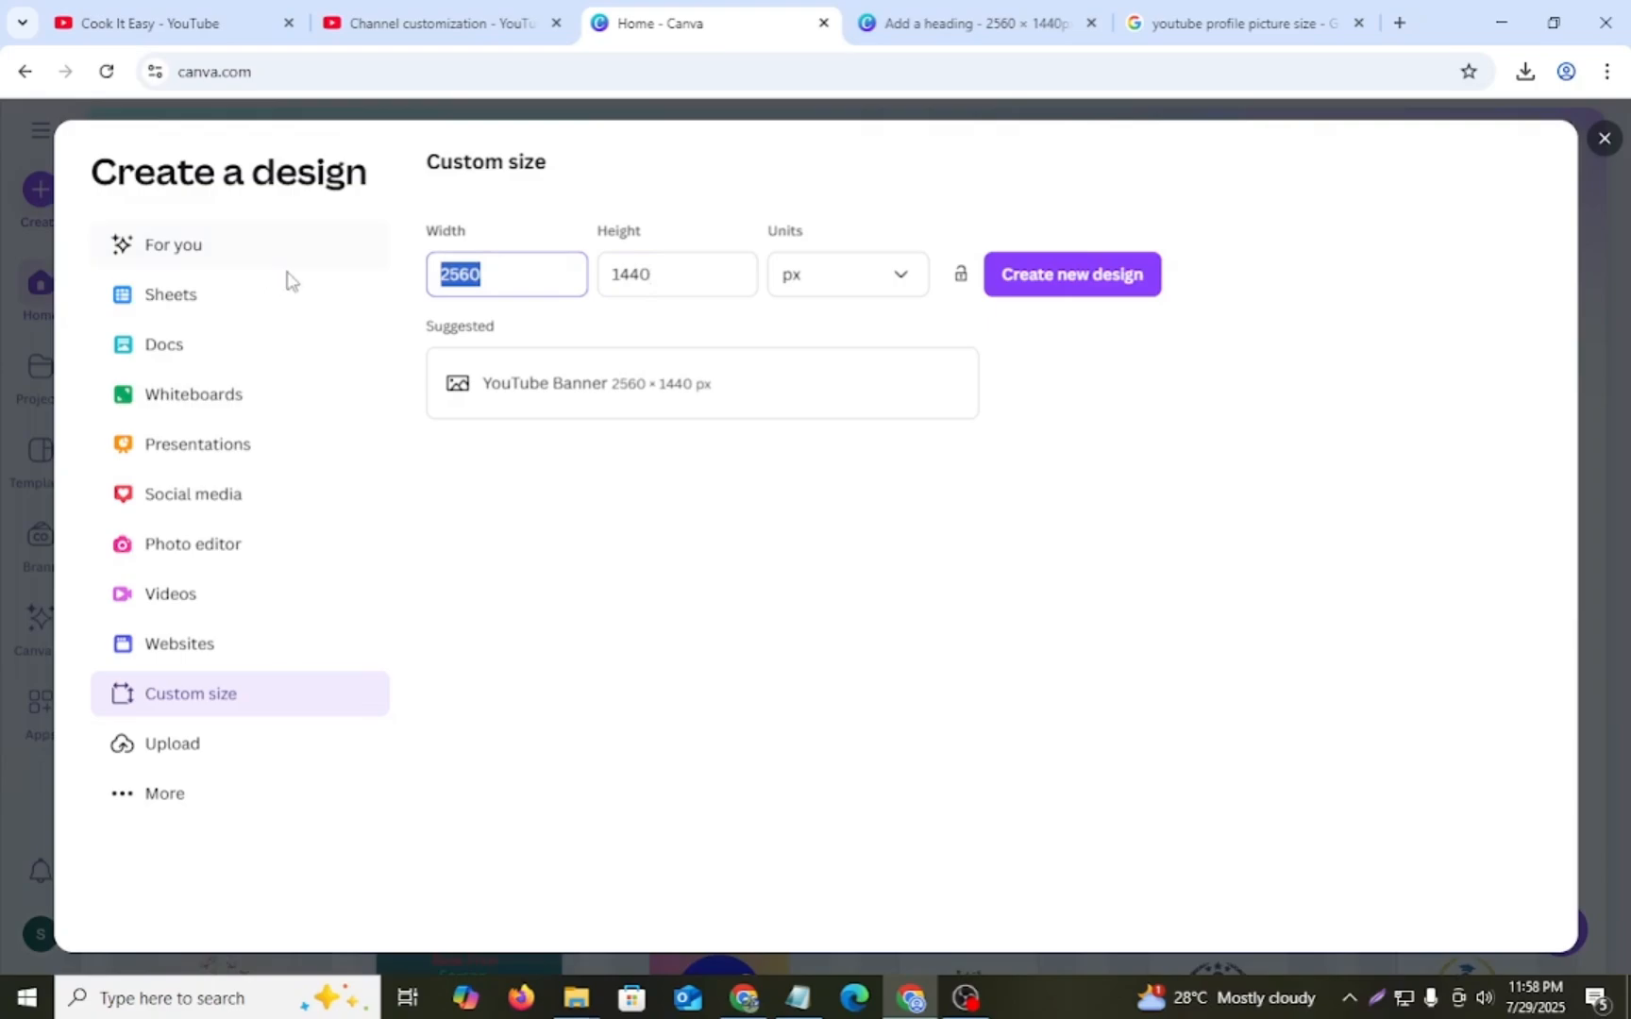
pyautogui.press('BackSpace')
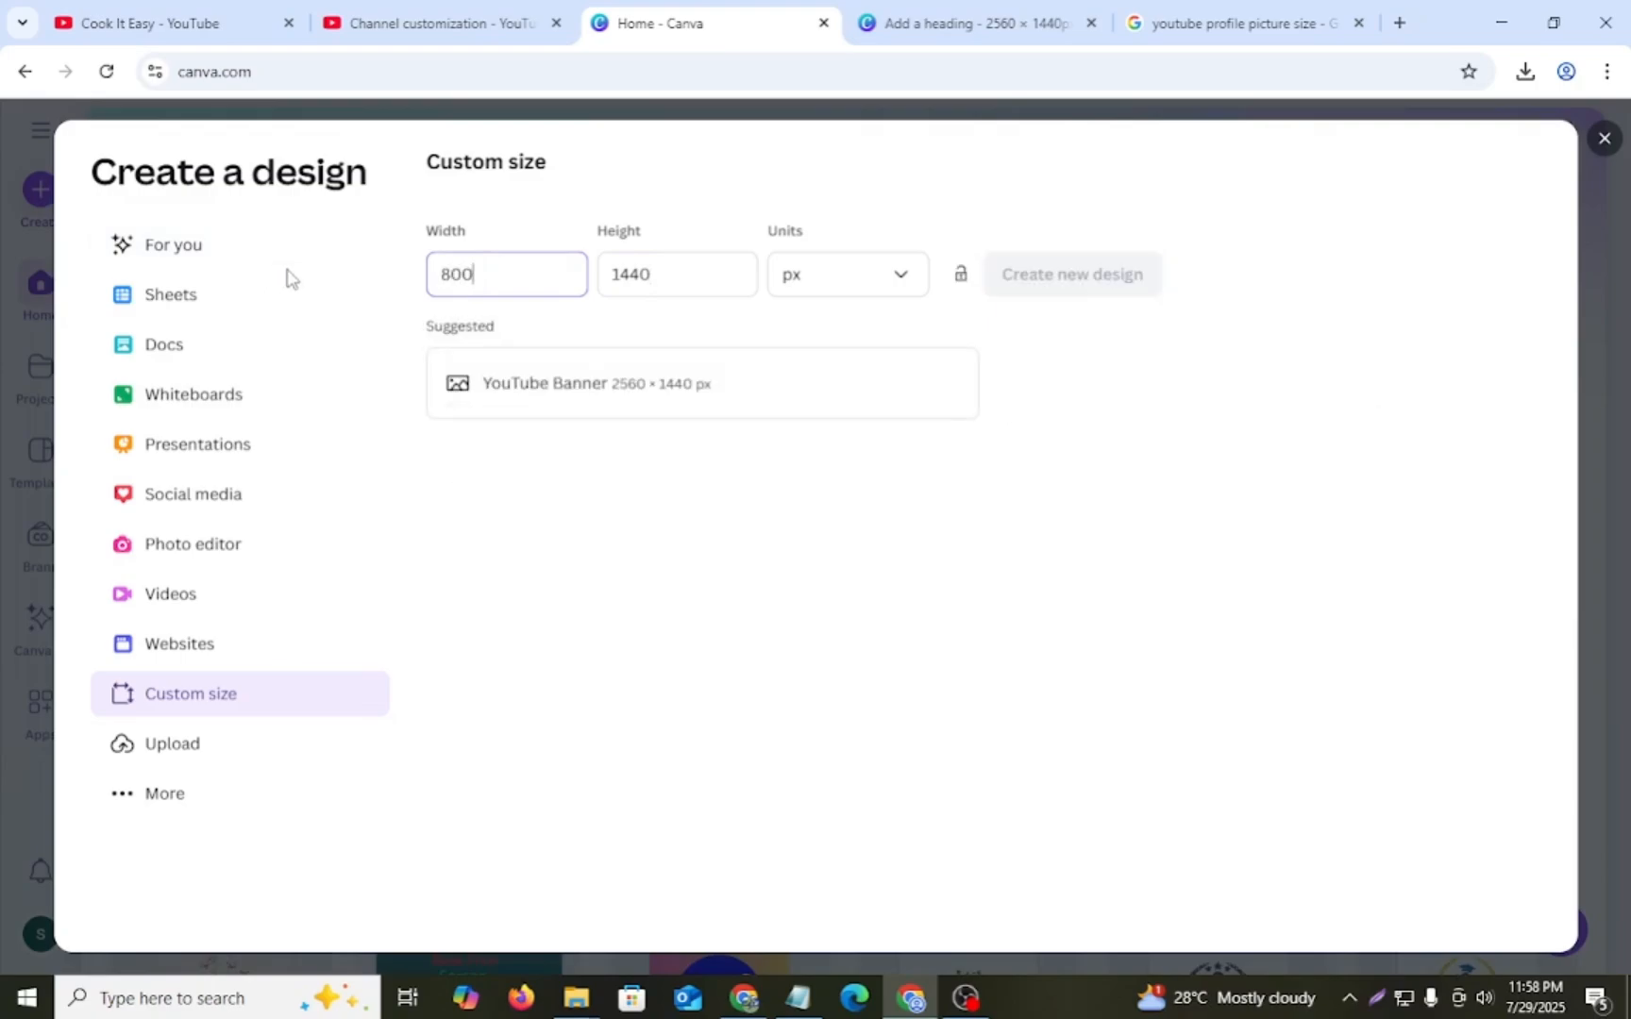
pyautogui.write('800')
pyautogui.click(678, 276)
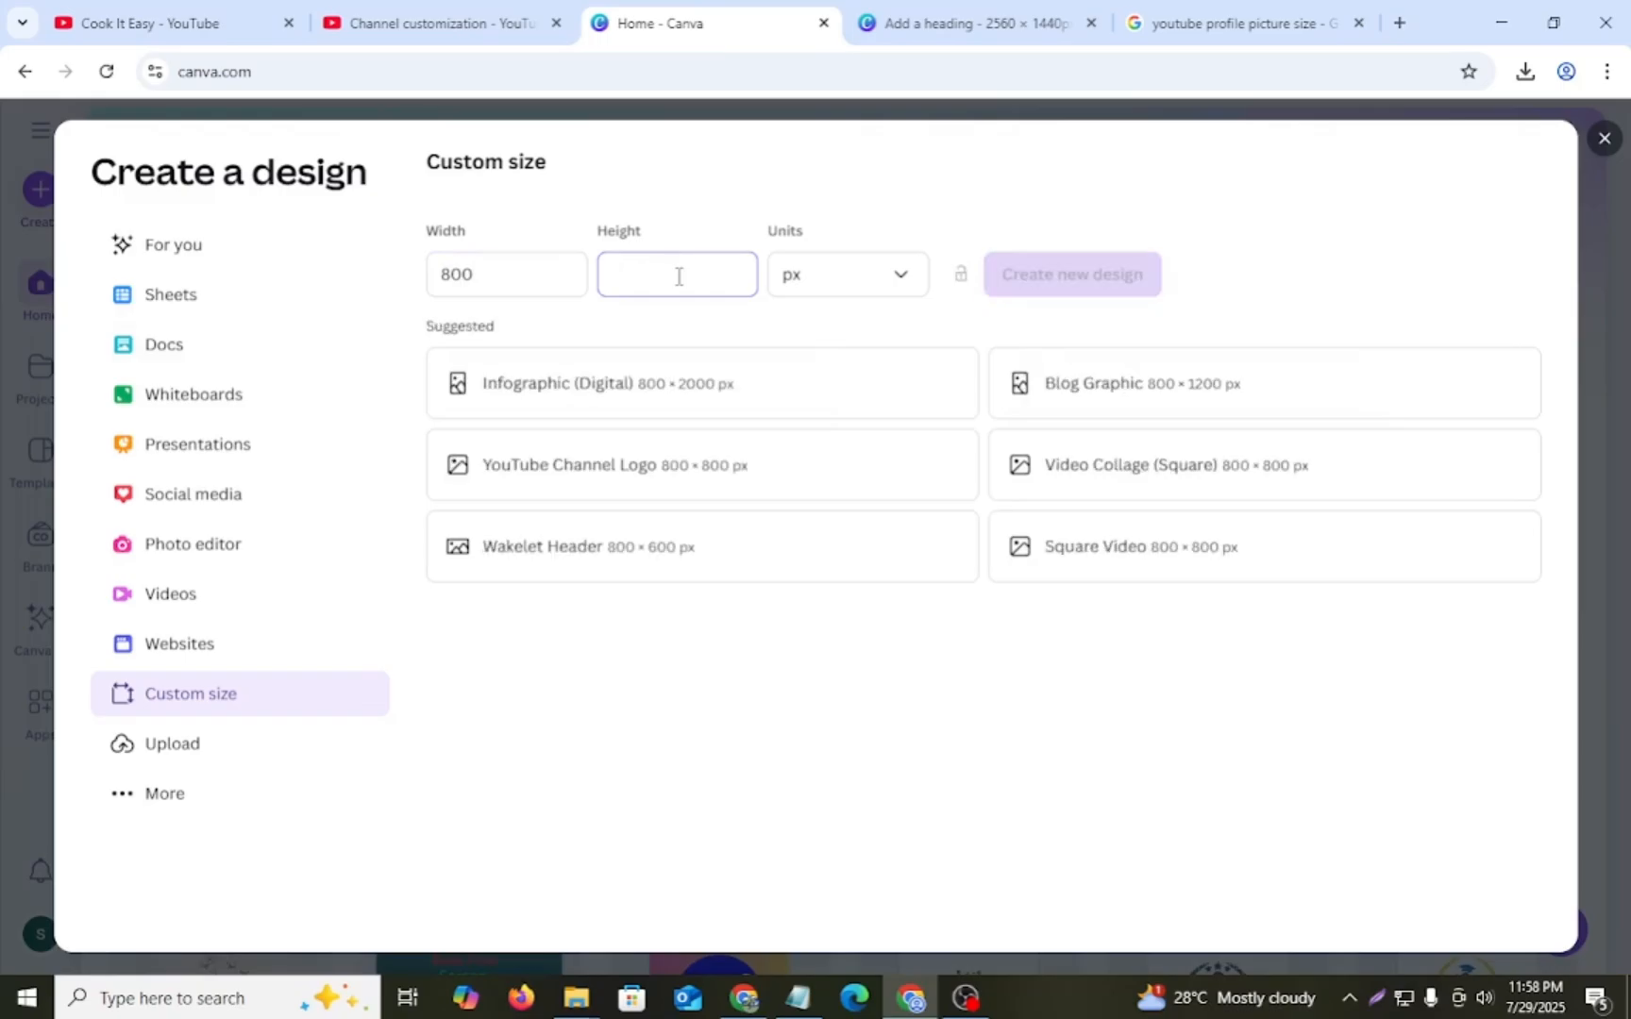
pyautogui.write('800')
pyautogui.press('Return')
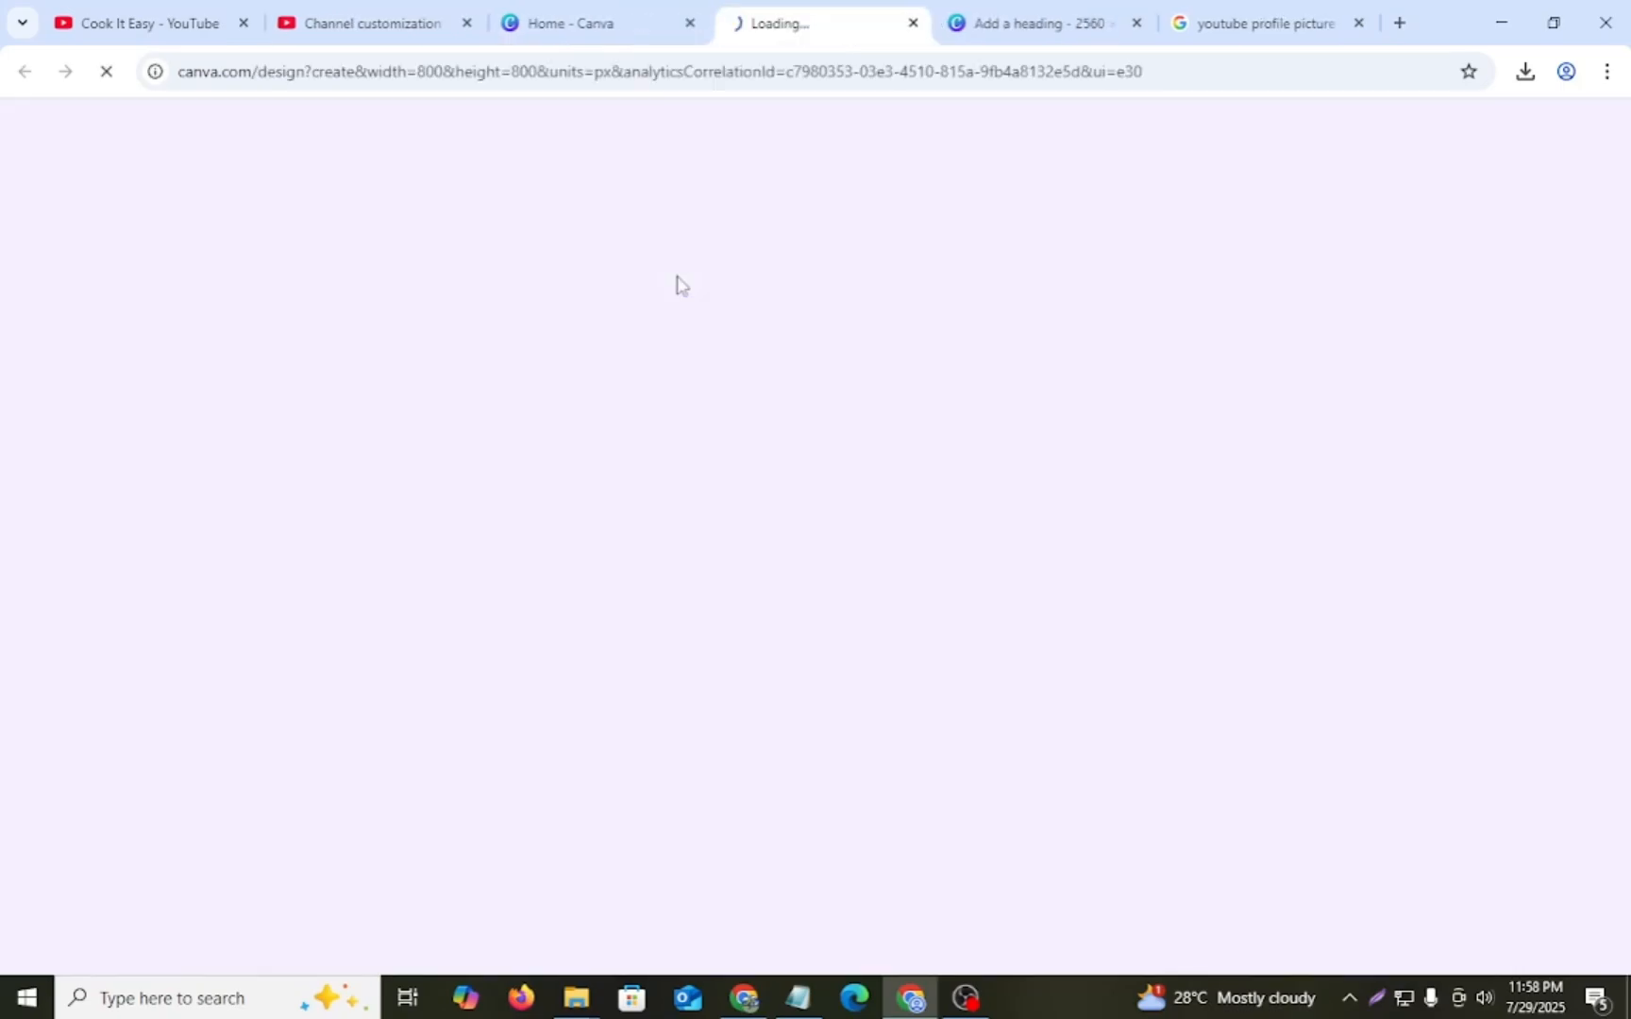
# - Browse the logo templates and apply the White Gradient Bold YouTube Channel Logo template to the design
pyautogui.scroll(-5, 310, 585)
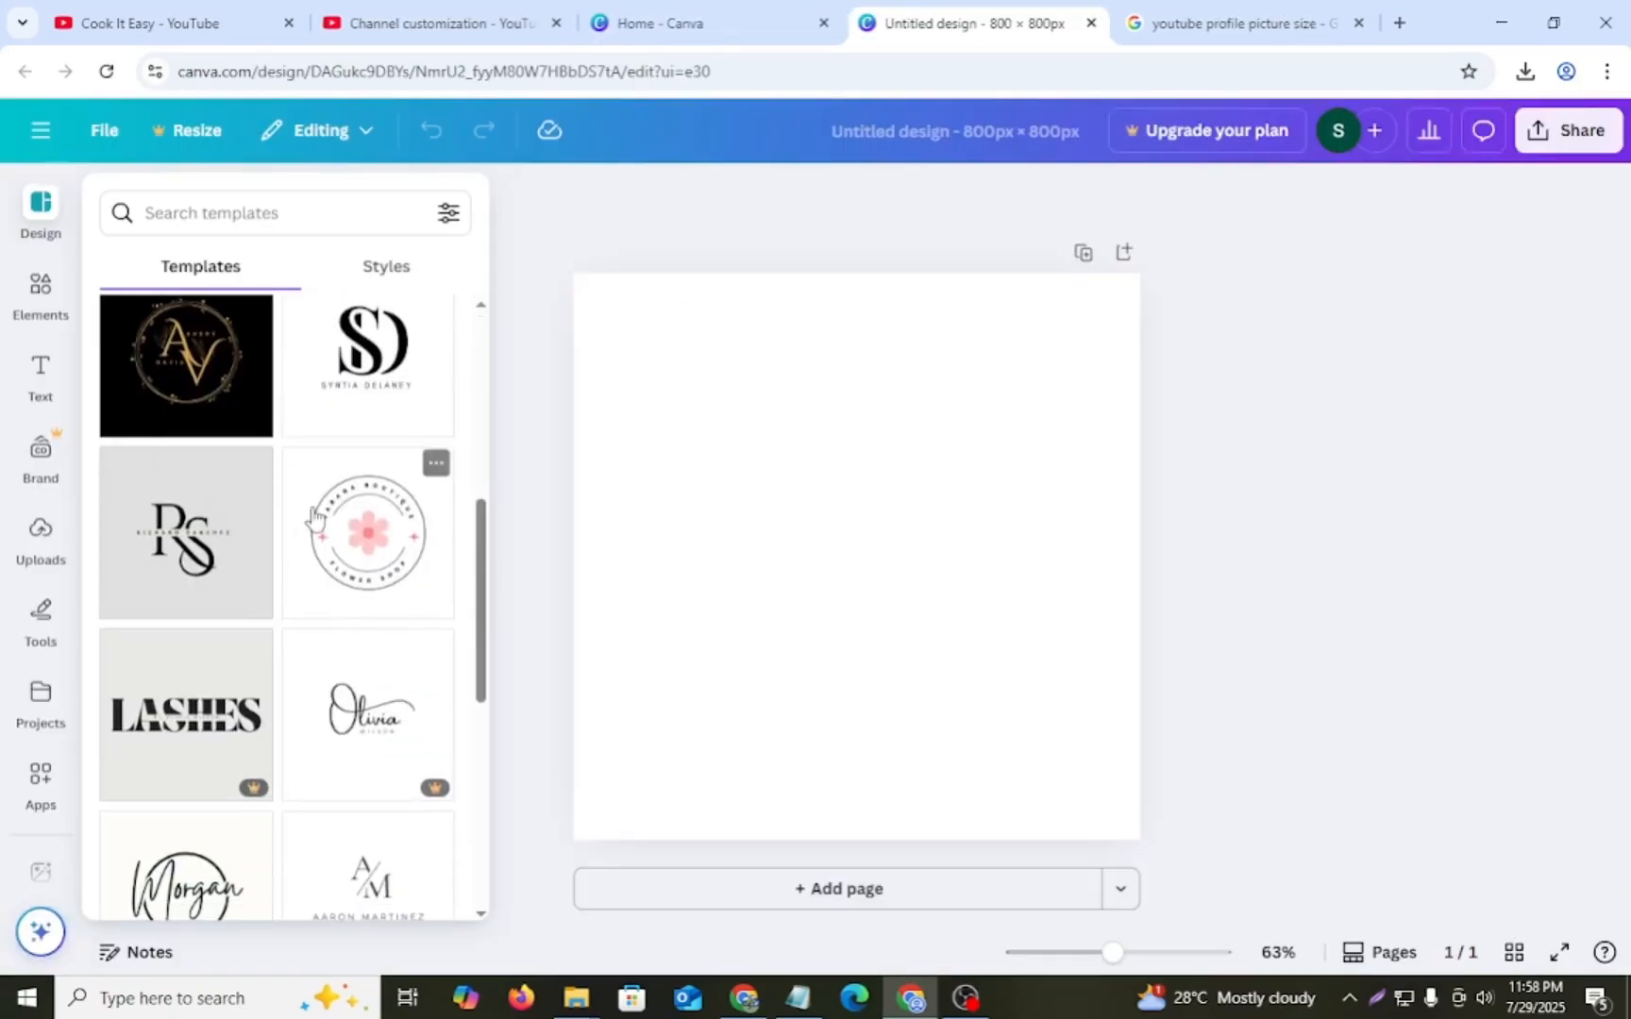
pyautogui.scroll(-7, 213, 604)
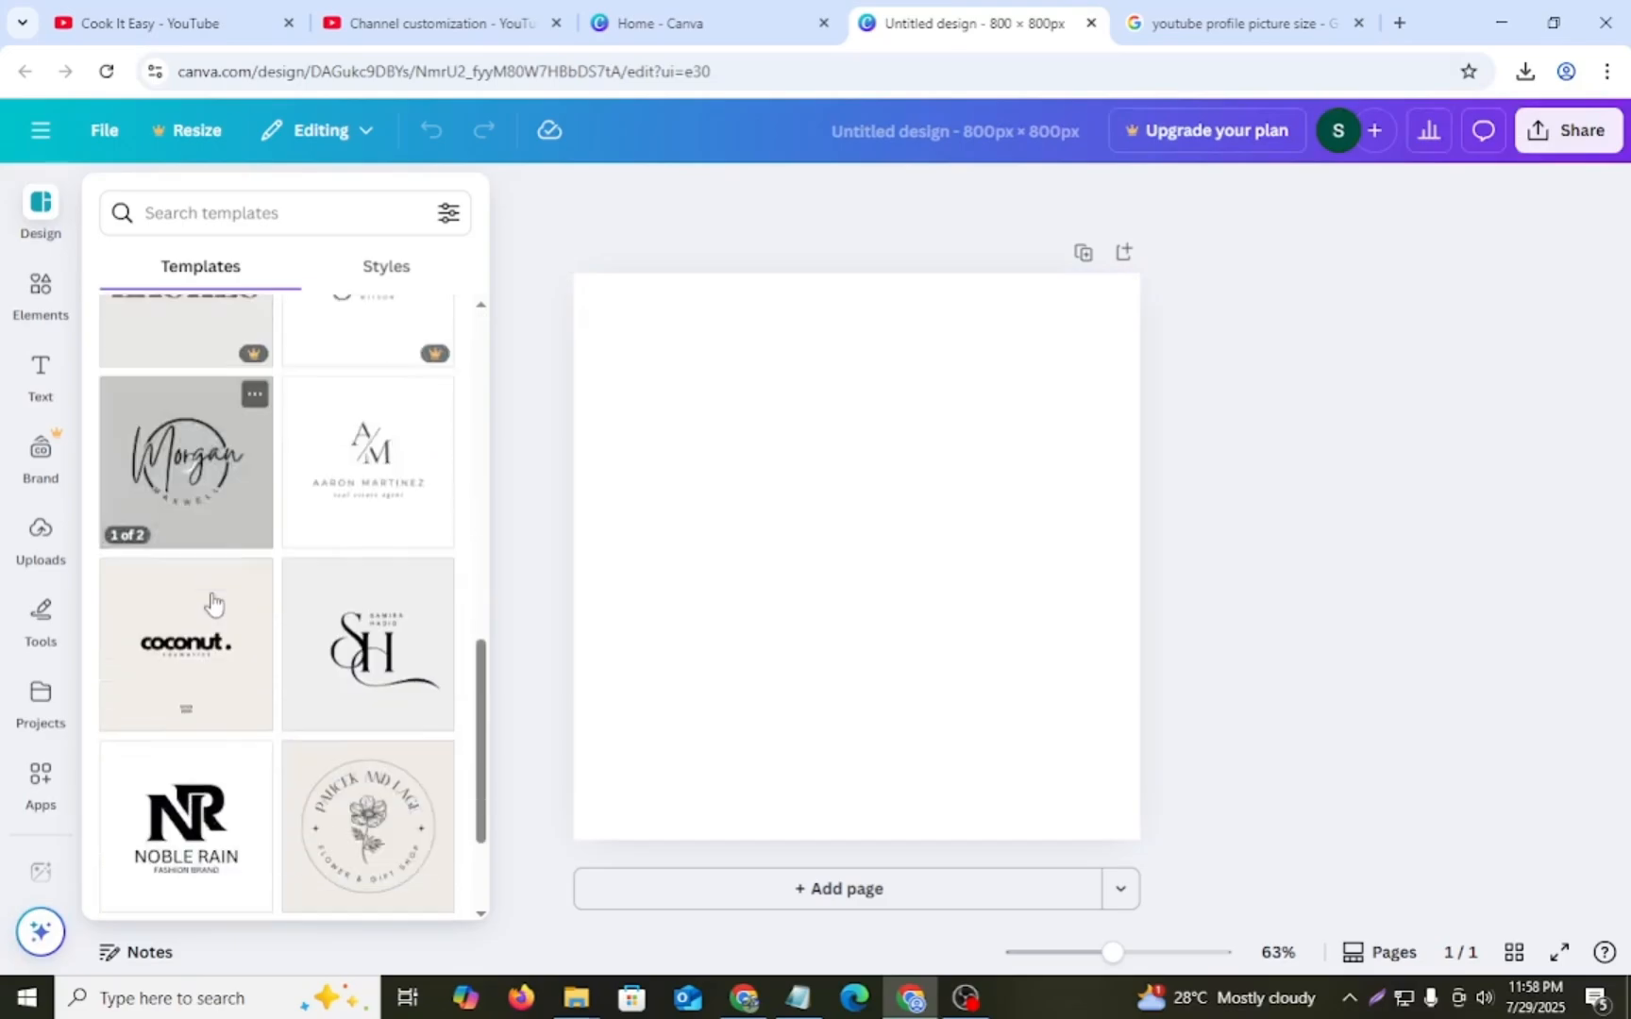
pyautogui.scroll(-5, 213, 609)
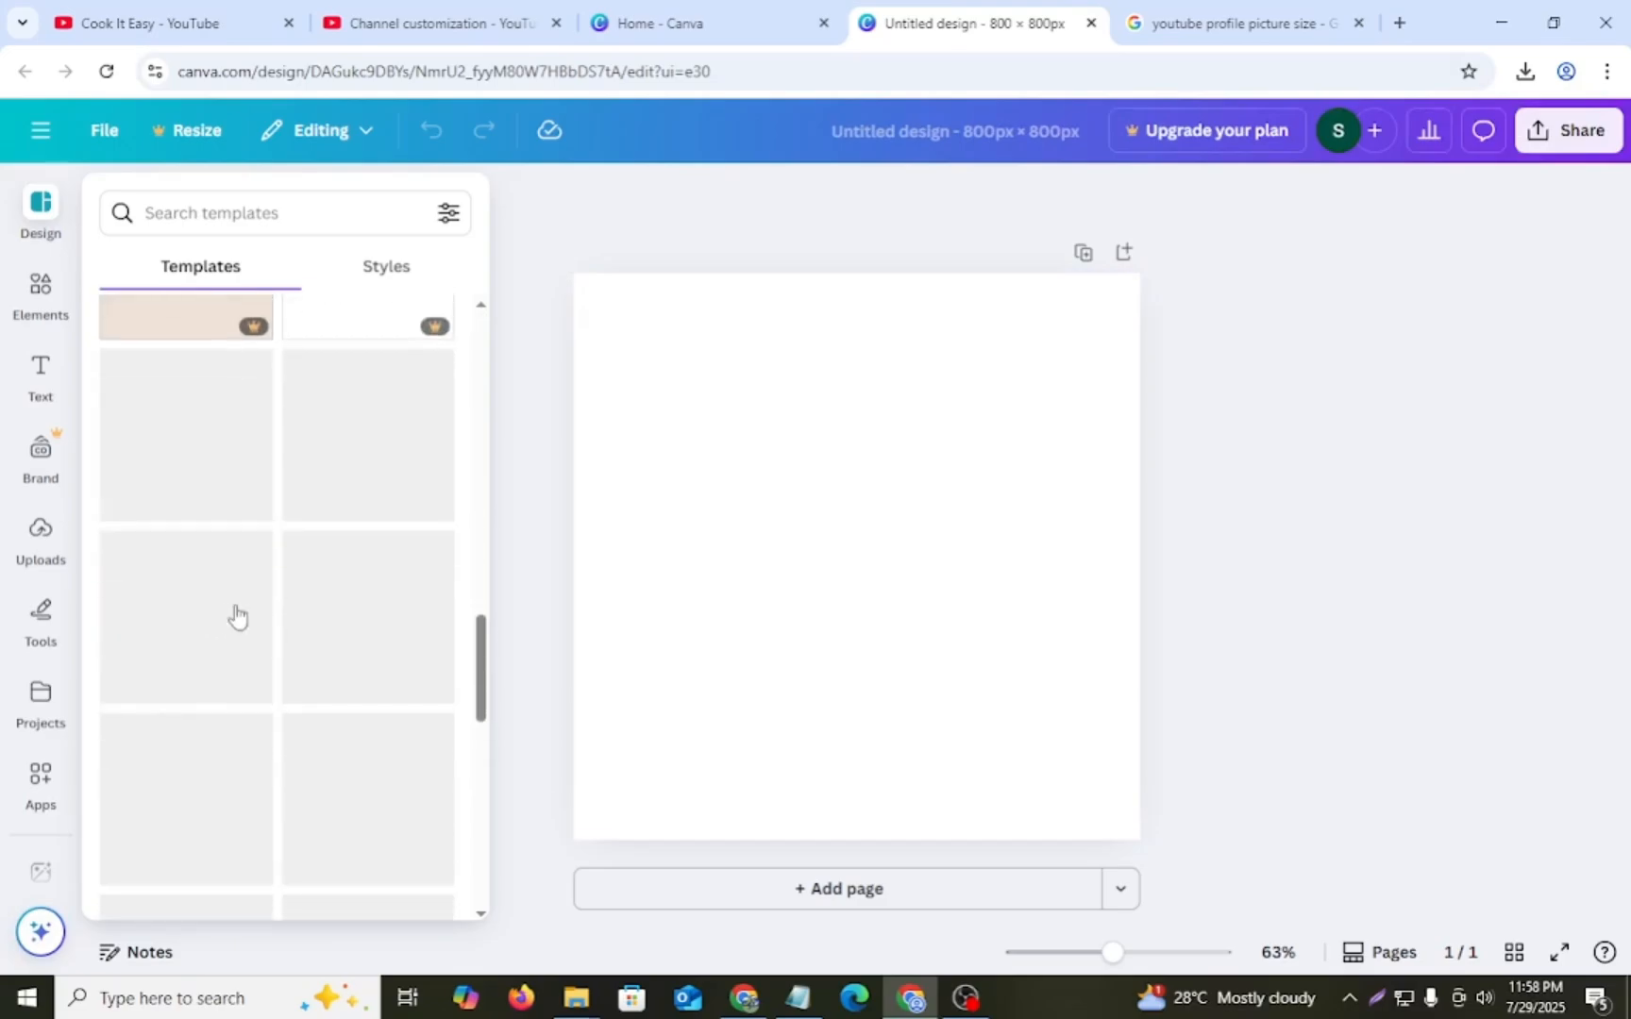
pyautogui.scroll(-9, 247, 590)
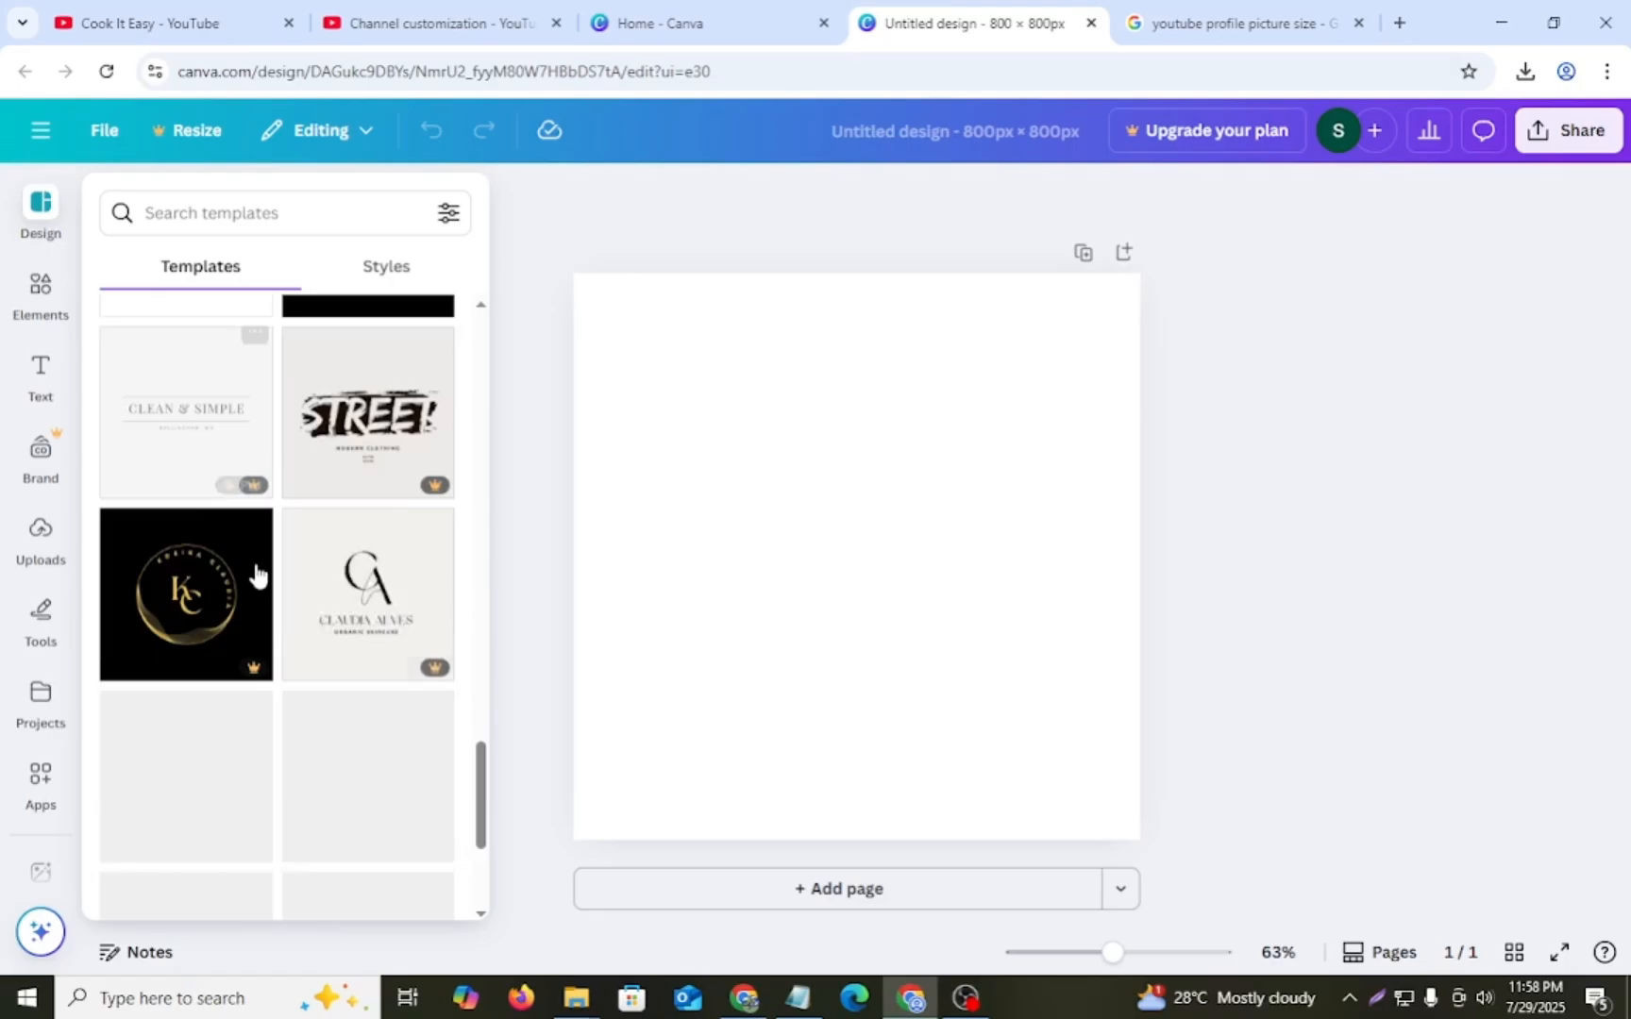
pyautogui.scroll(-3, 255, 569)
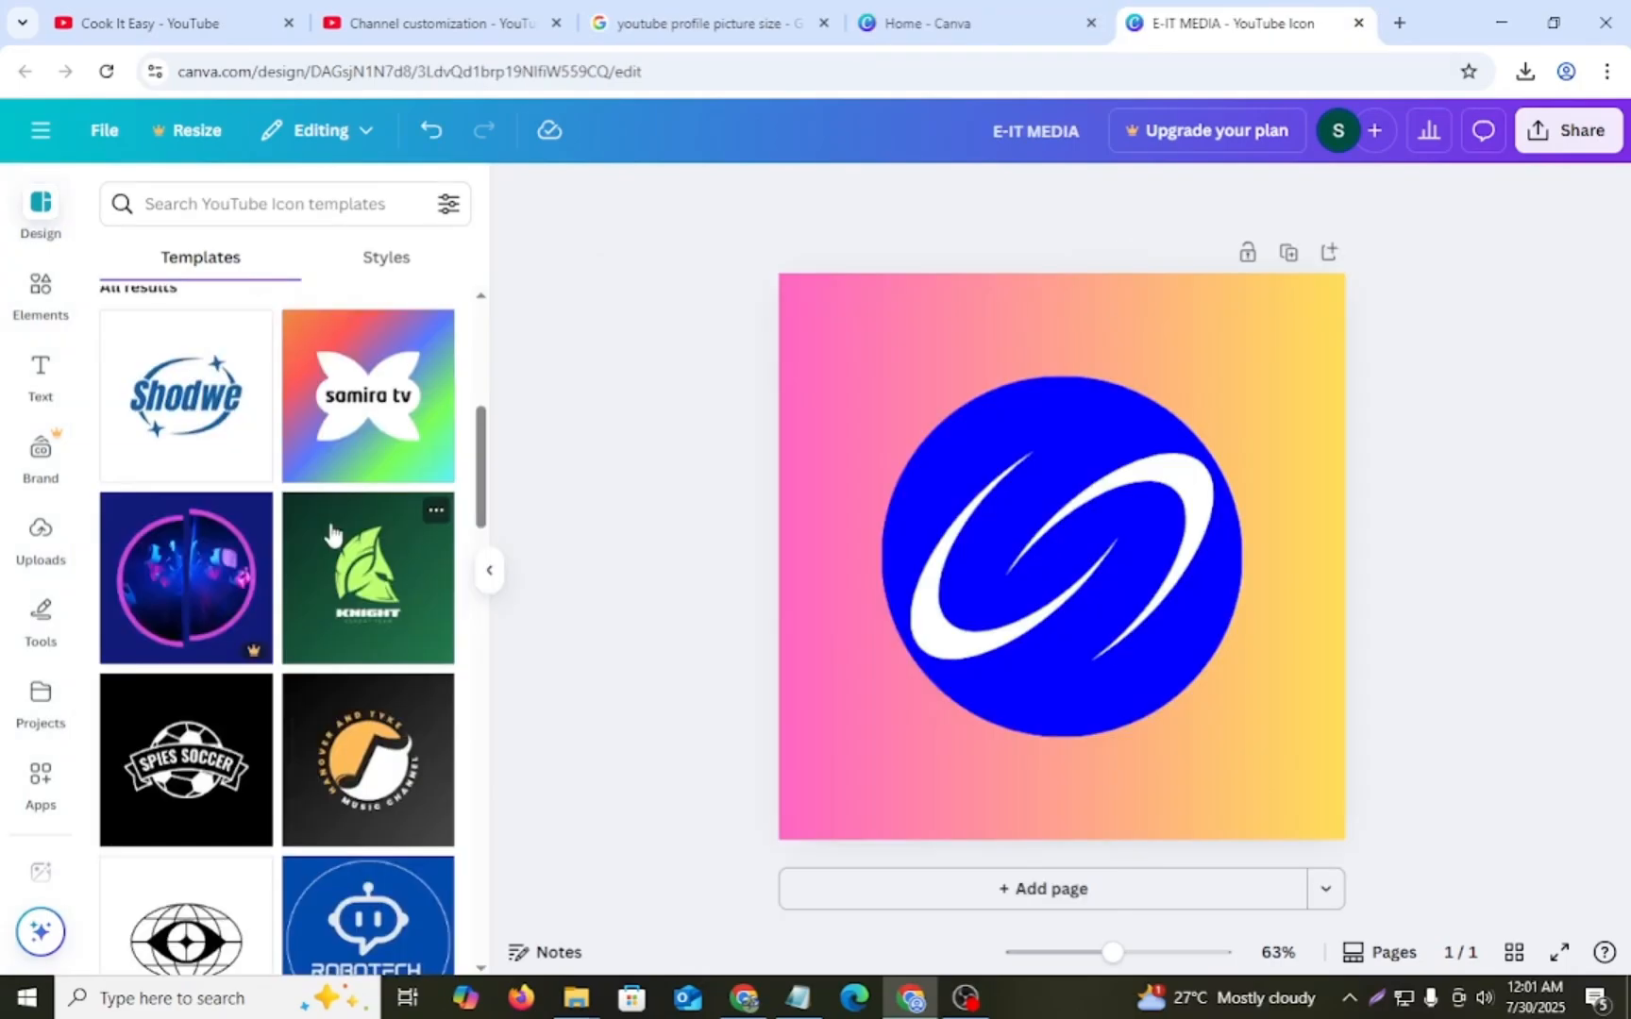
pyautogui.scroll(1, 369, 529)
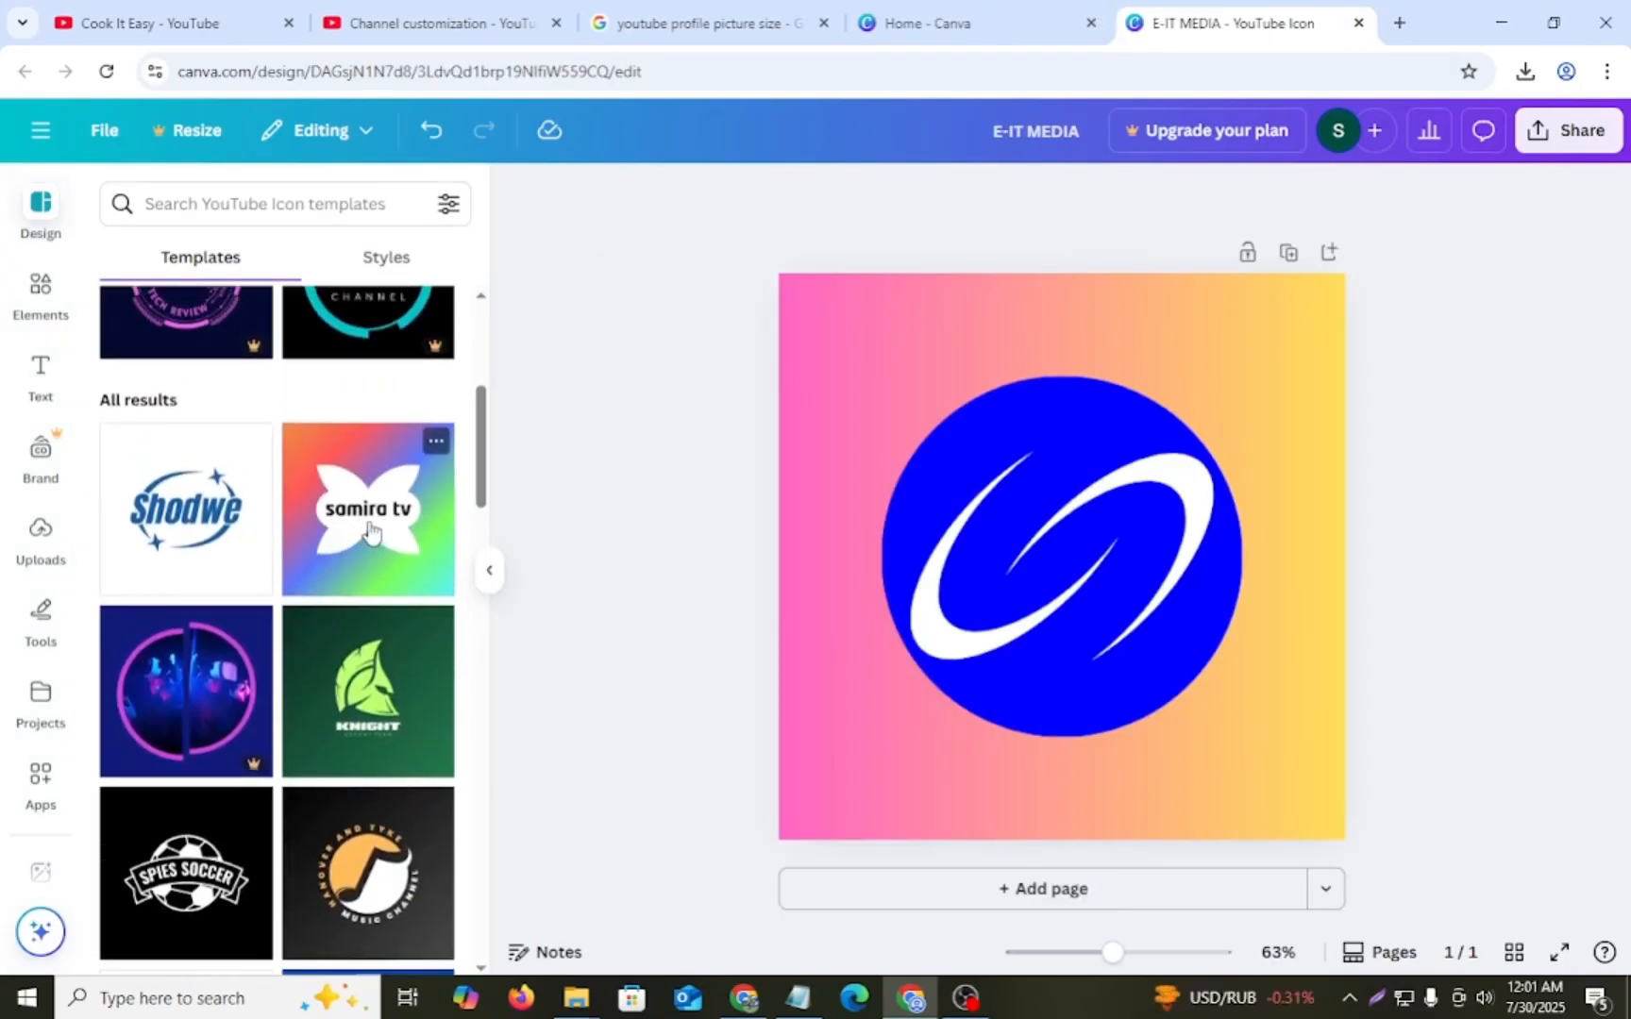
pyautogui.click(369, 529)
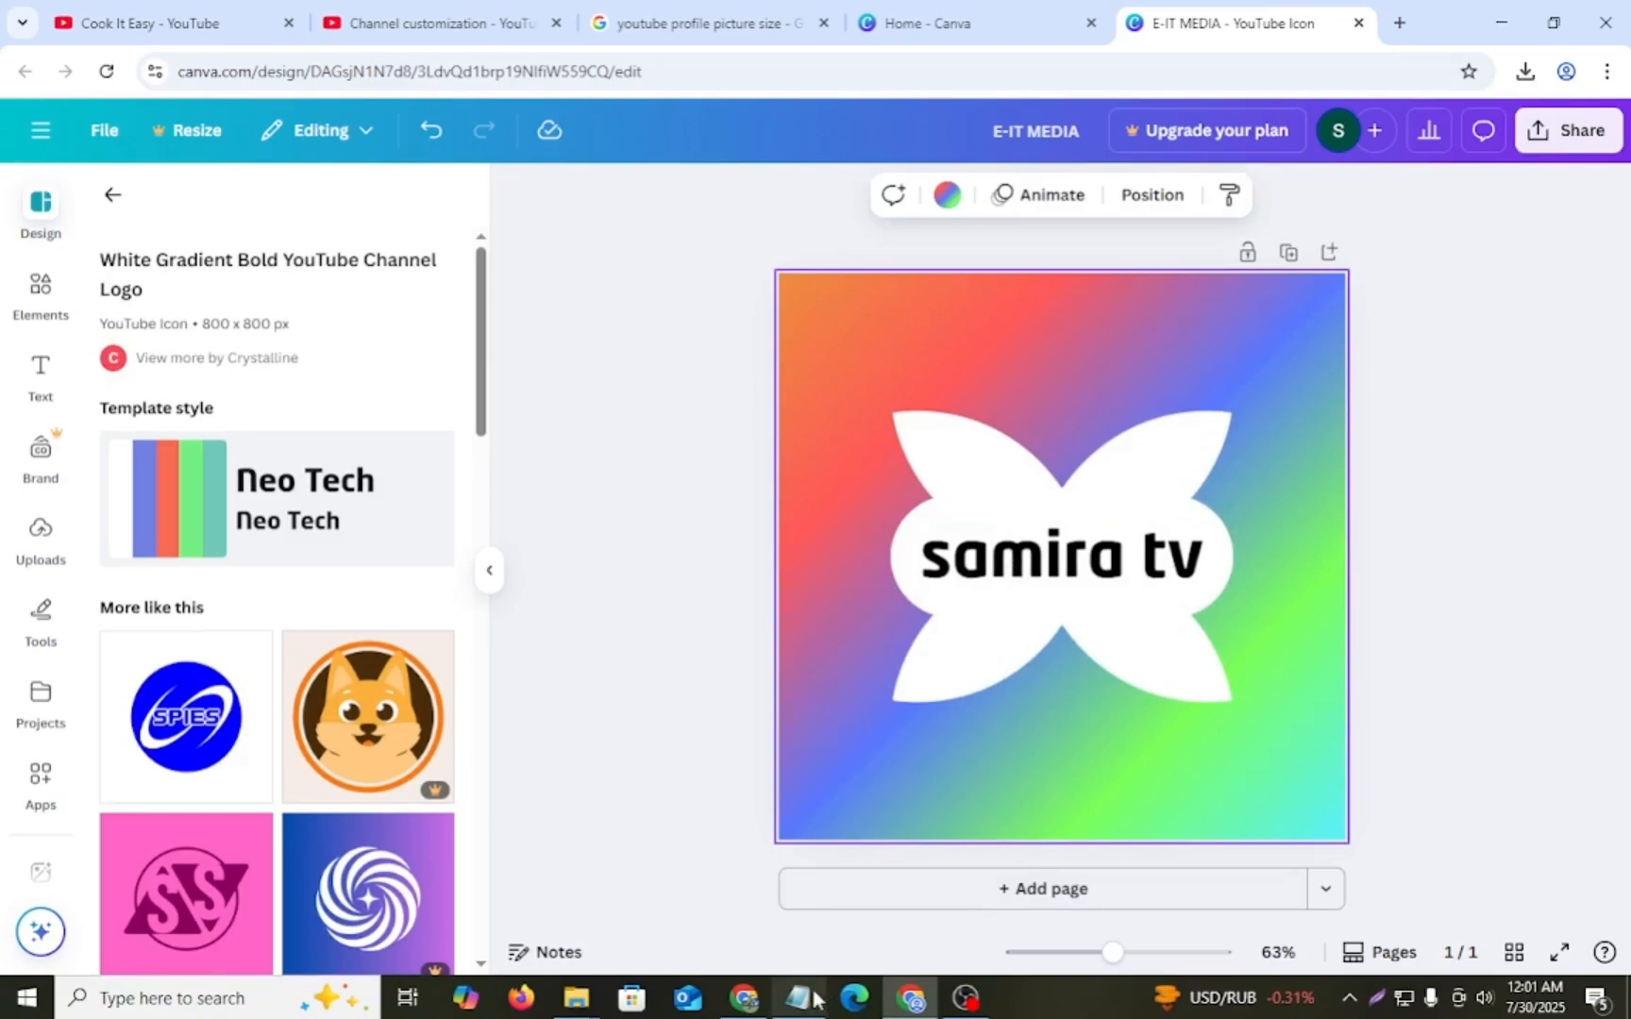
# - Replace the logo's placeholder text with "Cook It Easy" and move the text up within the white shape
pyautogui.click(1048, 566)
pyautogui.click(1048, 564)
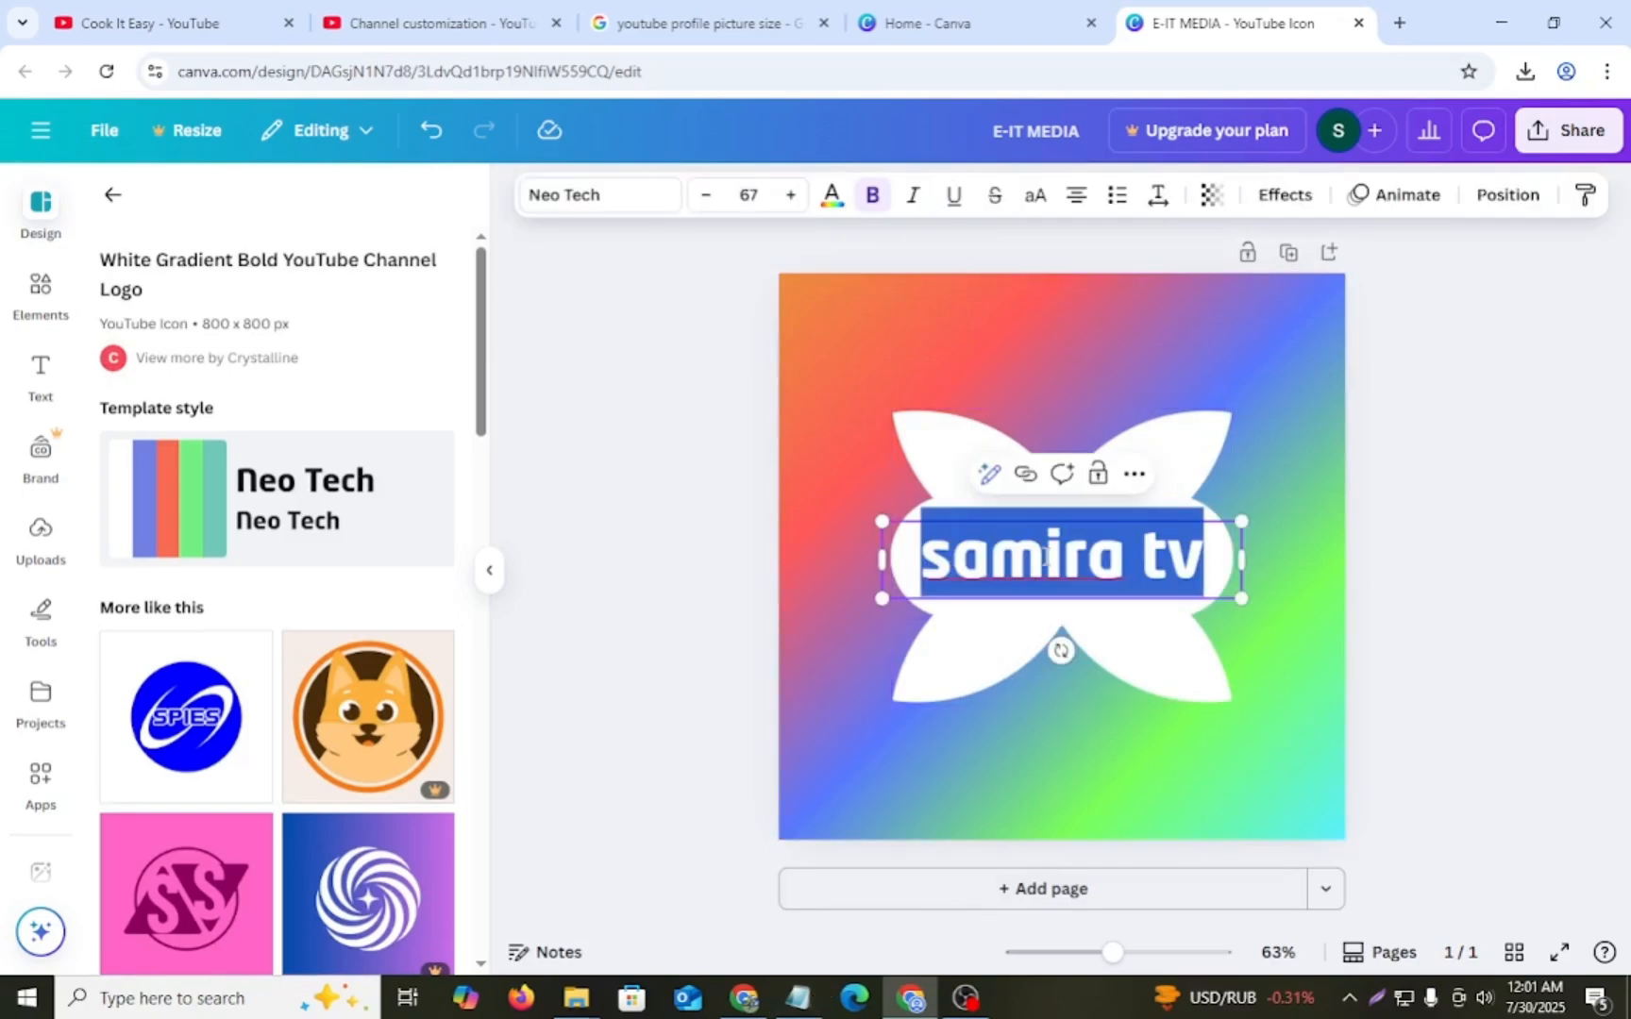
pyautogui.write('Cook It Easy')
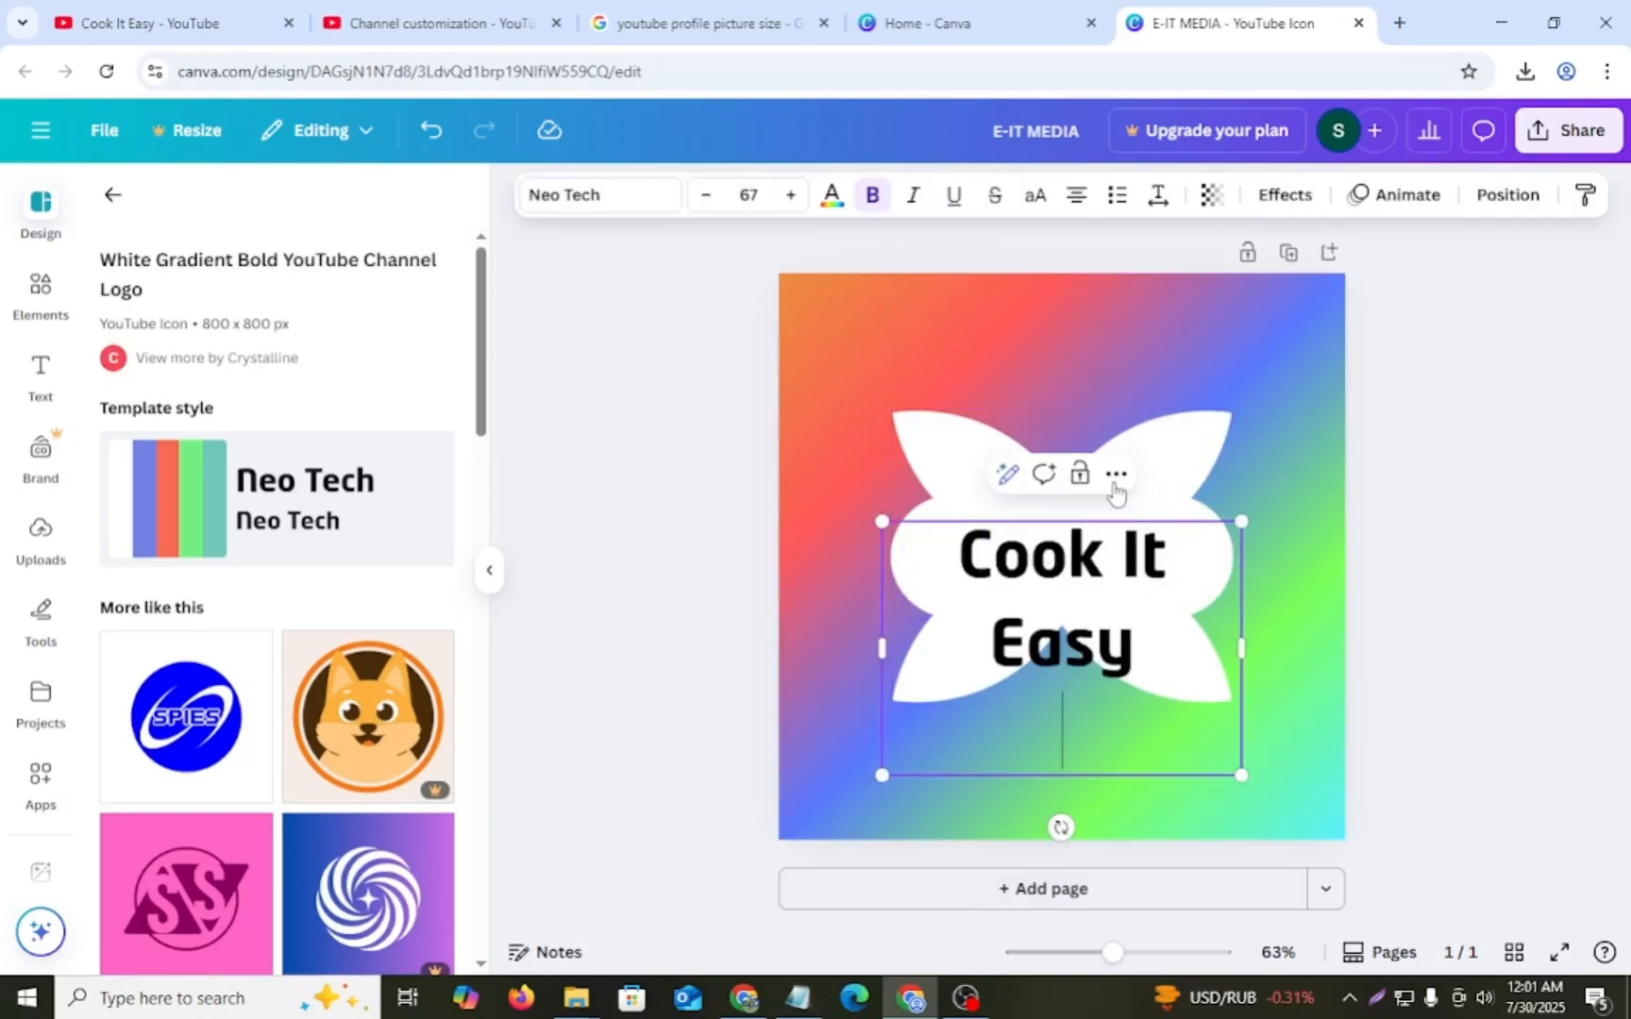
pyautogui.click(964, 382)
pyautogui.moveTo(1038, 590); pyautogui.dragTo(1036, 557)
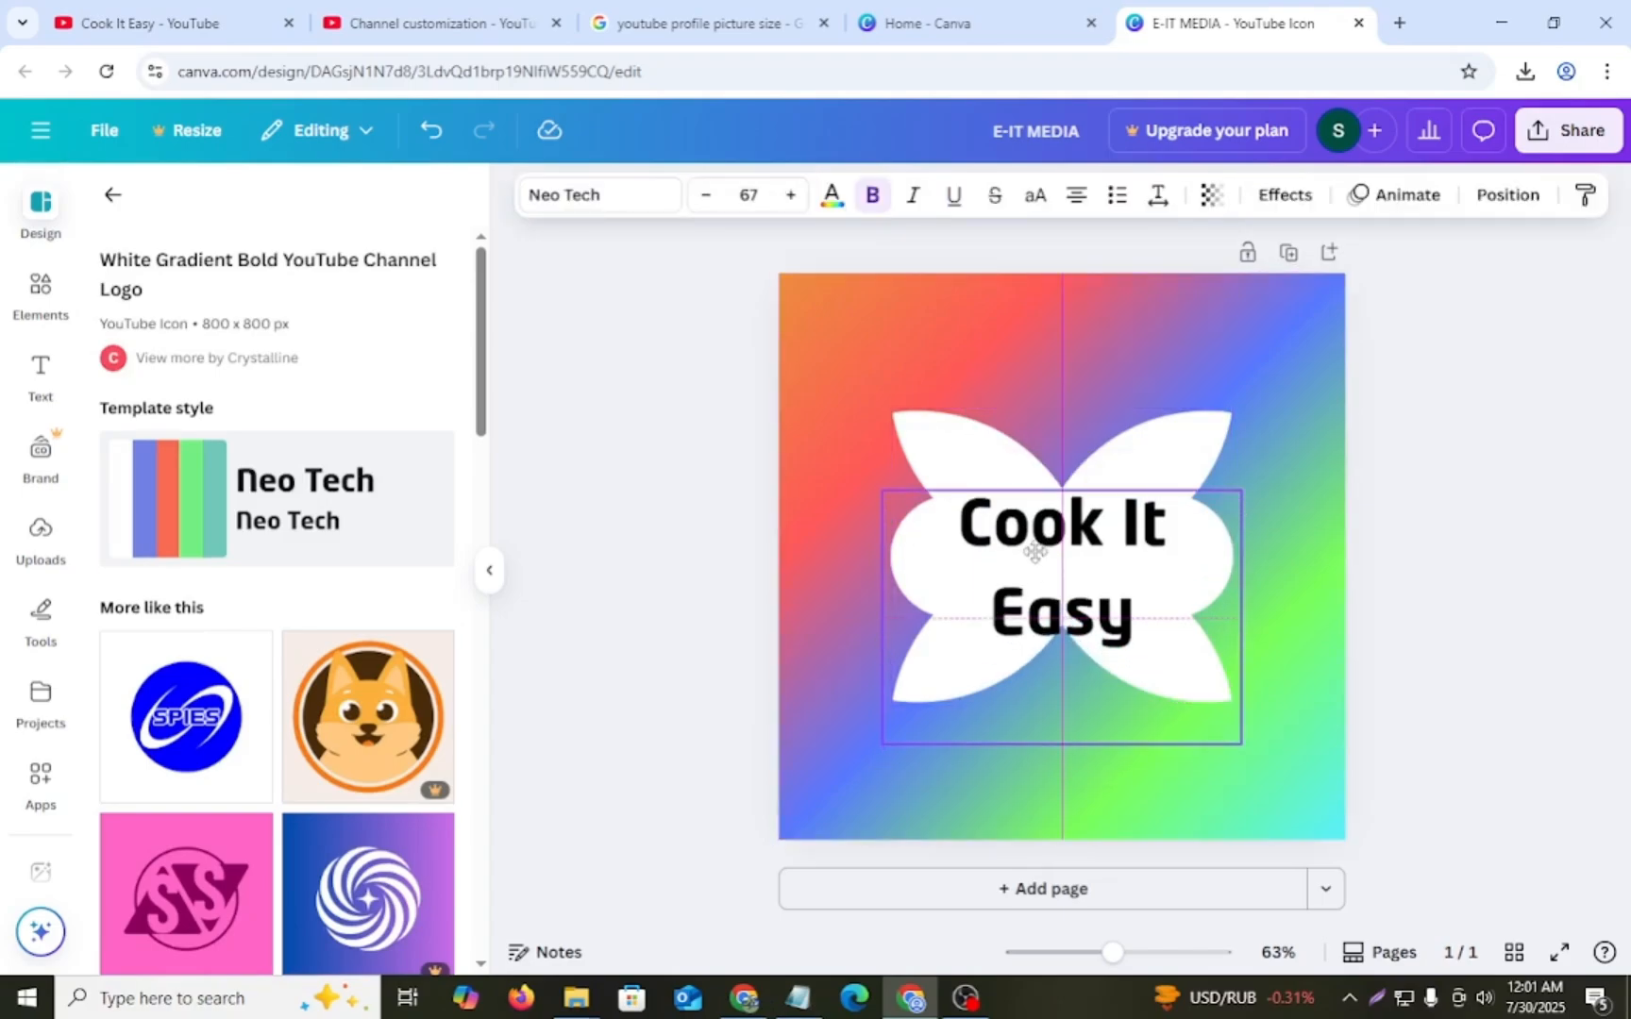
# - Set the "Cook It Easy" logo text to font size 70 and nudge it slightly up and to the left
pyautogui.doubleClick(1032, 517)
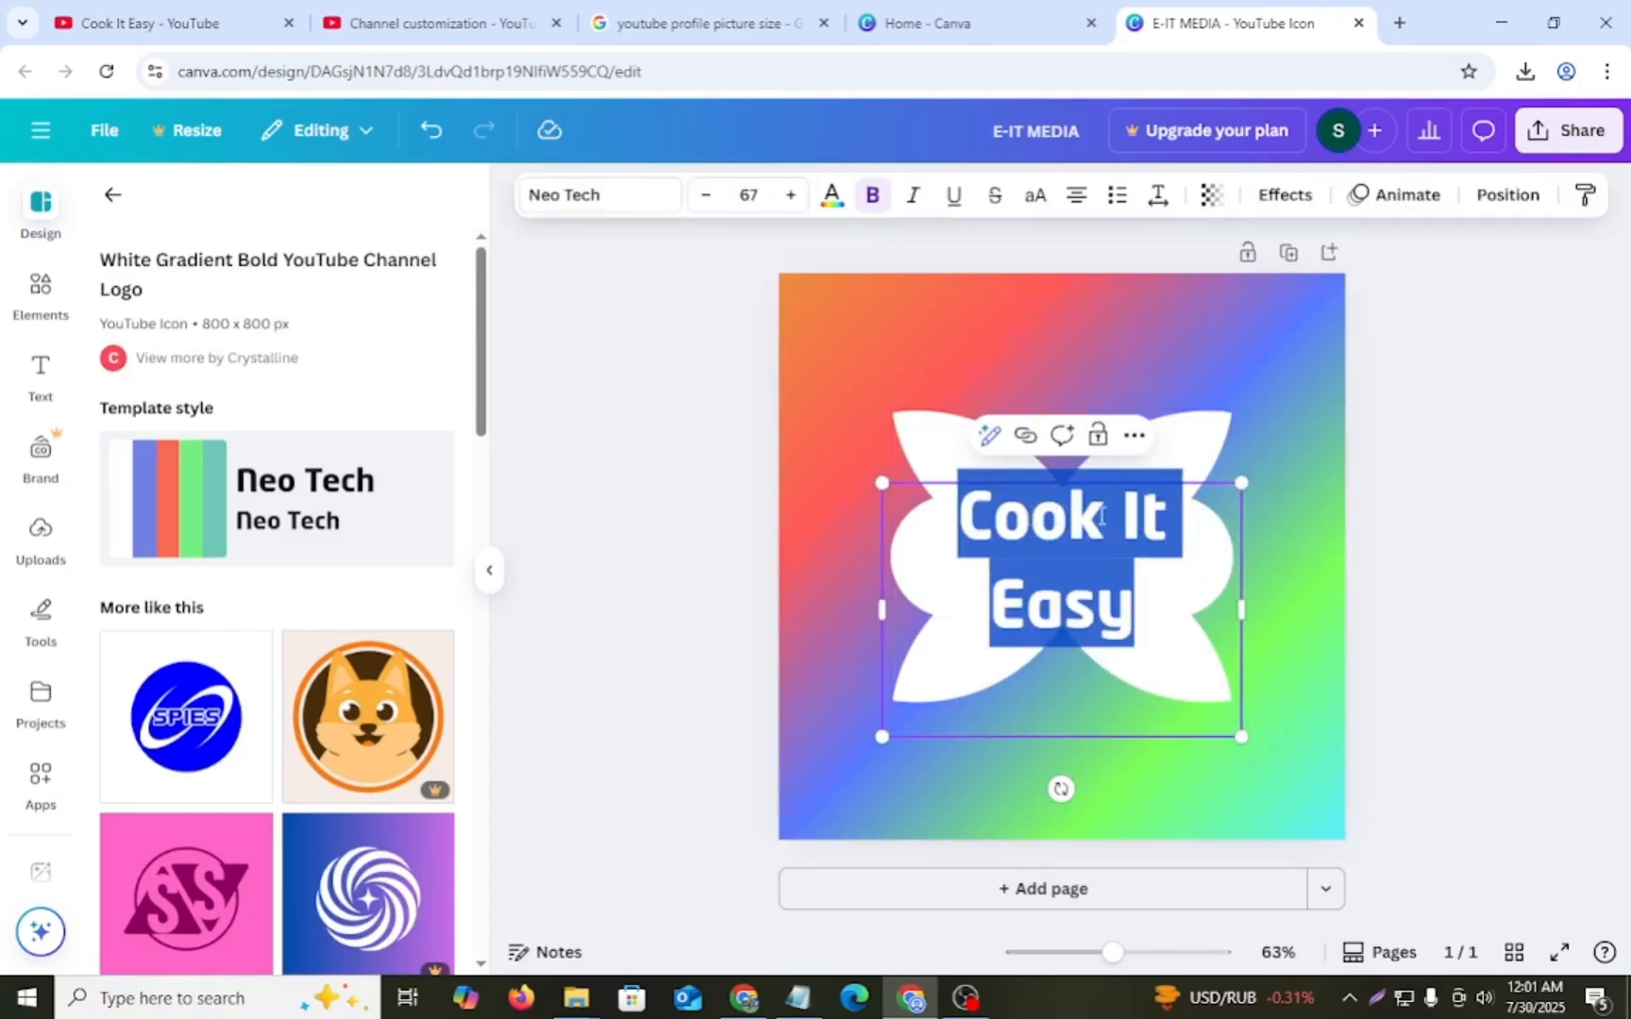
pyautogui.click(1139, 520)
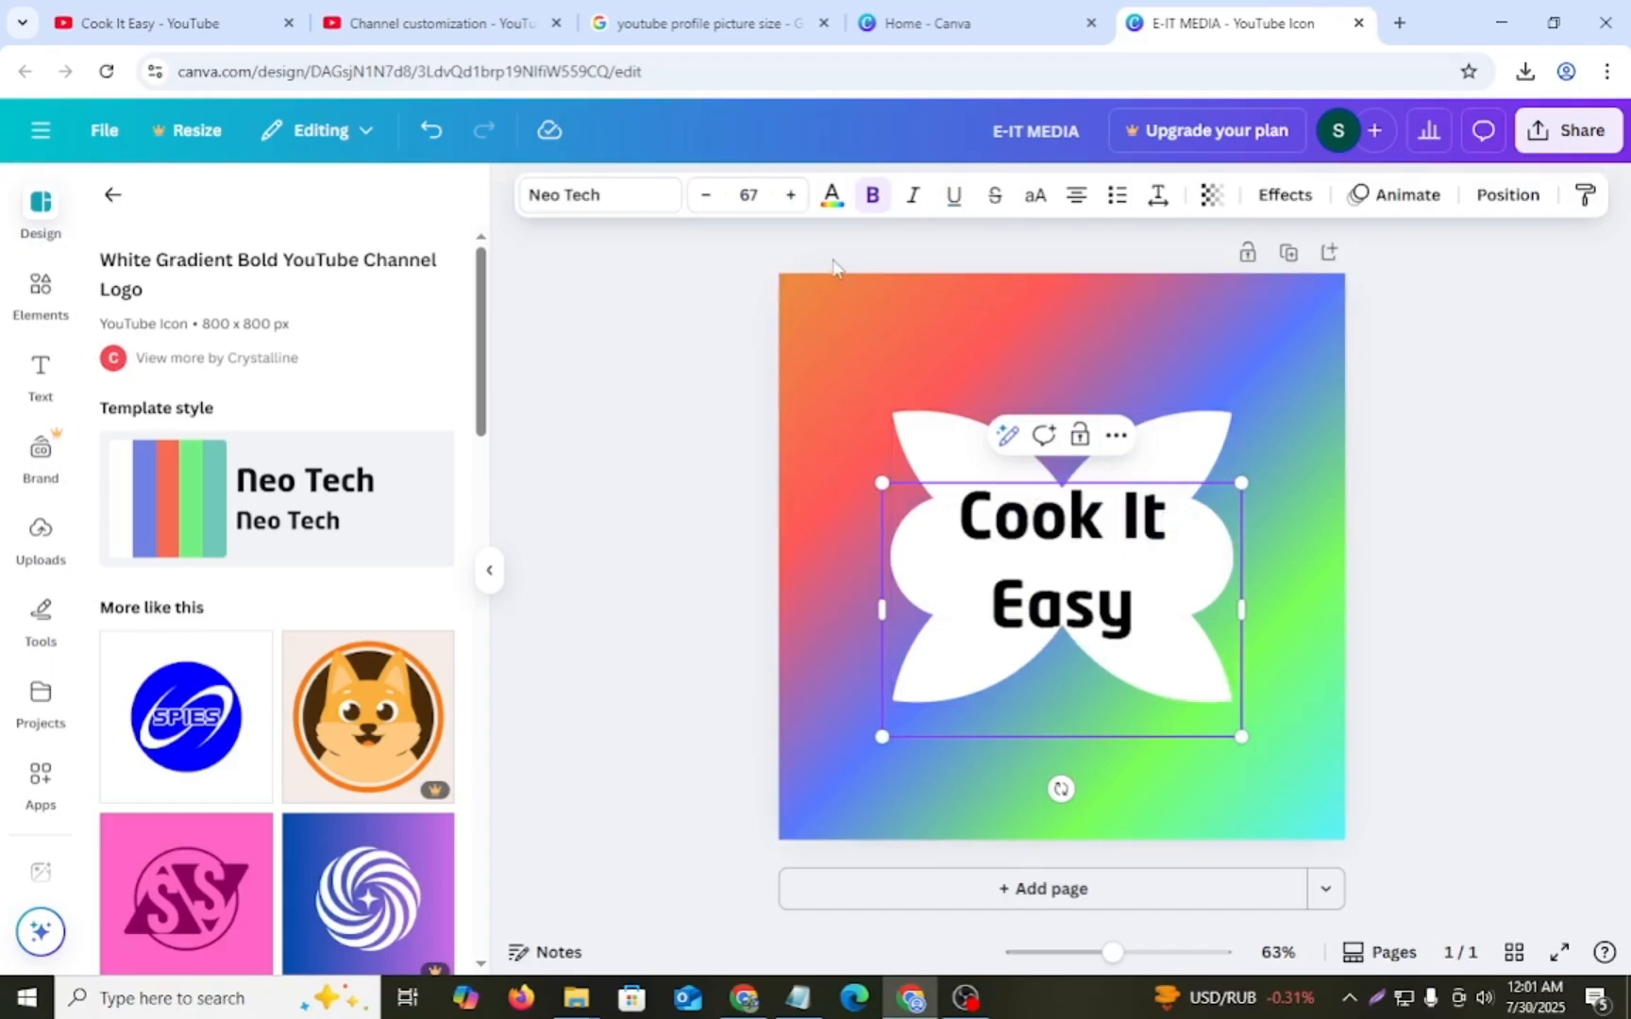
pyautogui.click(794, 196)
pyautogui.click(794, 196)
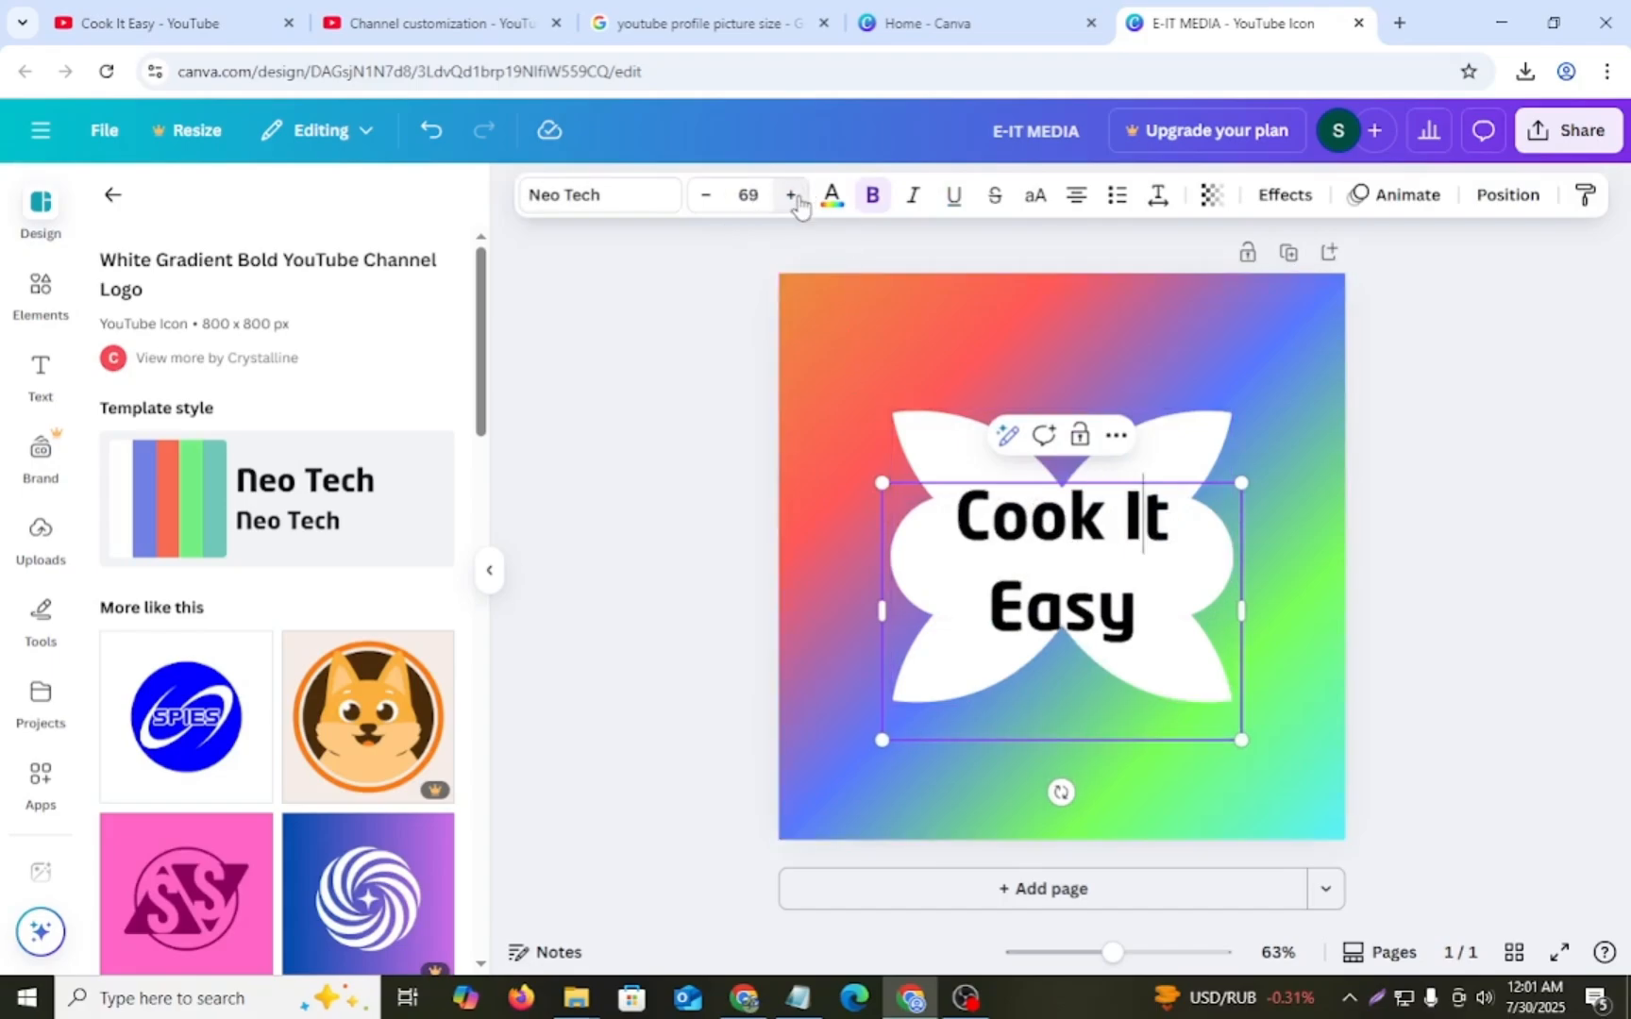
pyautogui.click(794, 196)
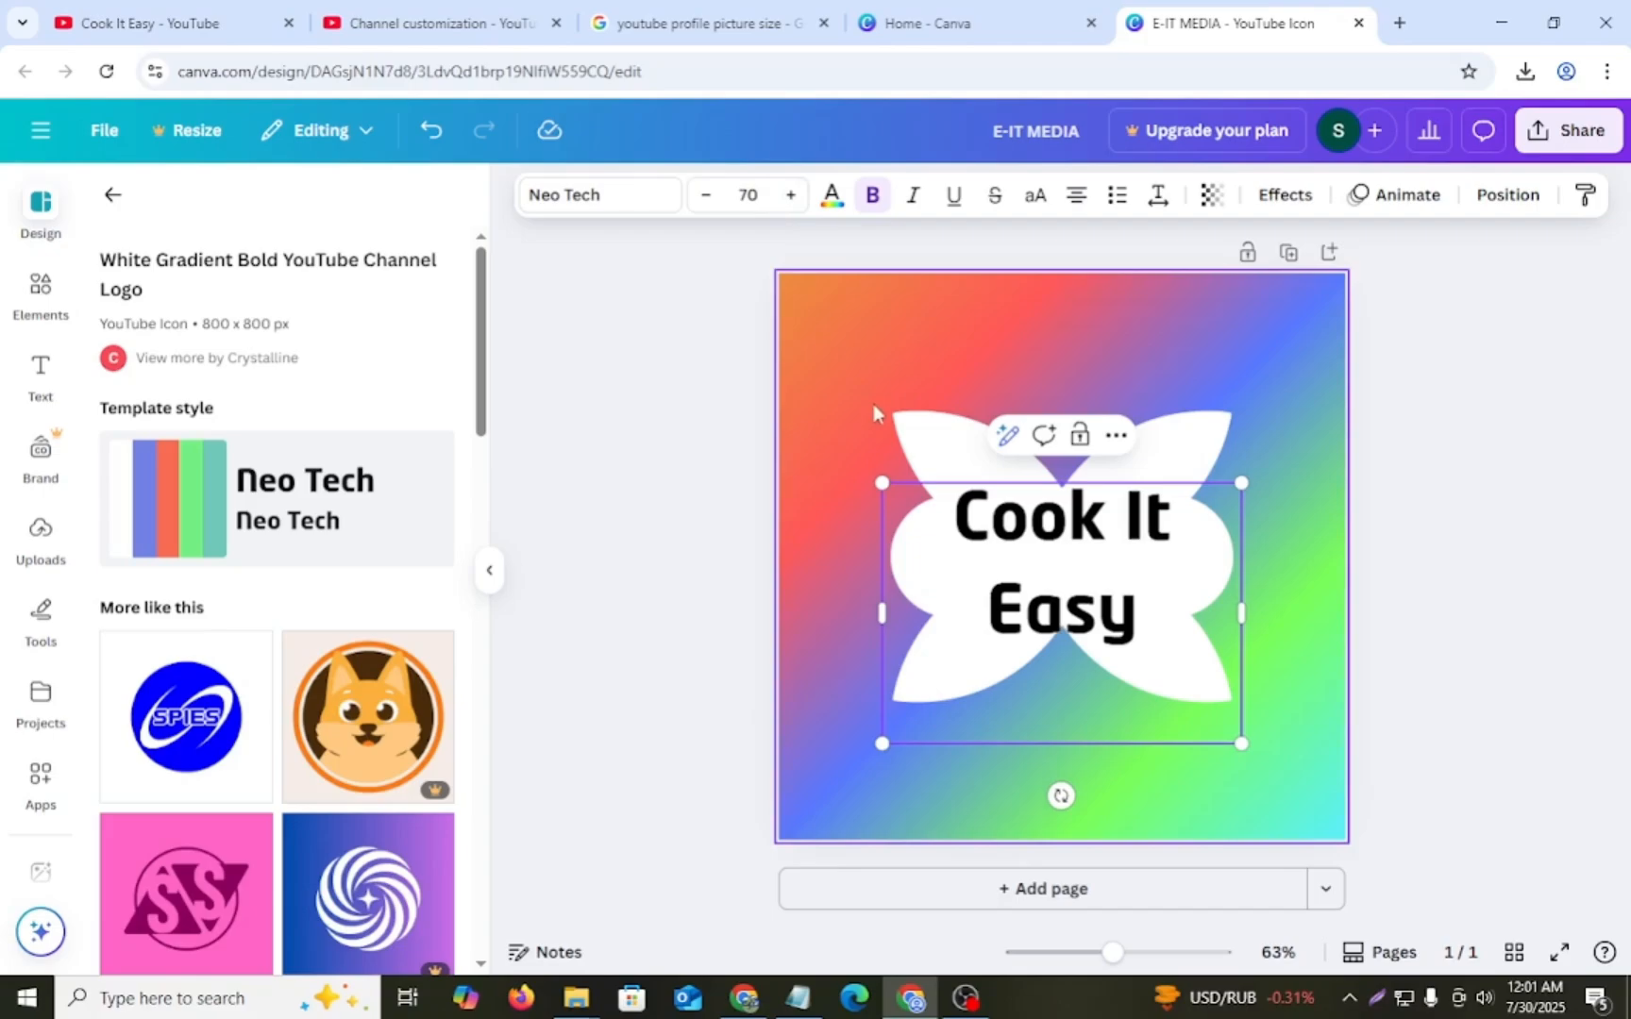
pyautogui.click(958, 433)
pyautogui.moveTo(1022, 544); pyautogui.dragTo(1014, 536)
# - Enlarge the white petal shape behind the text outward from its upper-left corner
pyautogui.click(925, 433)
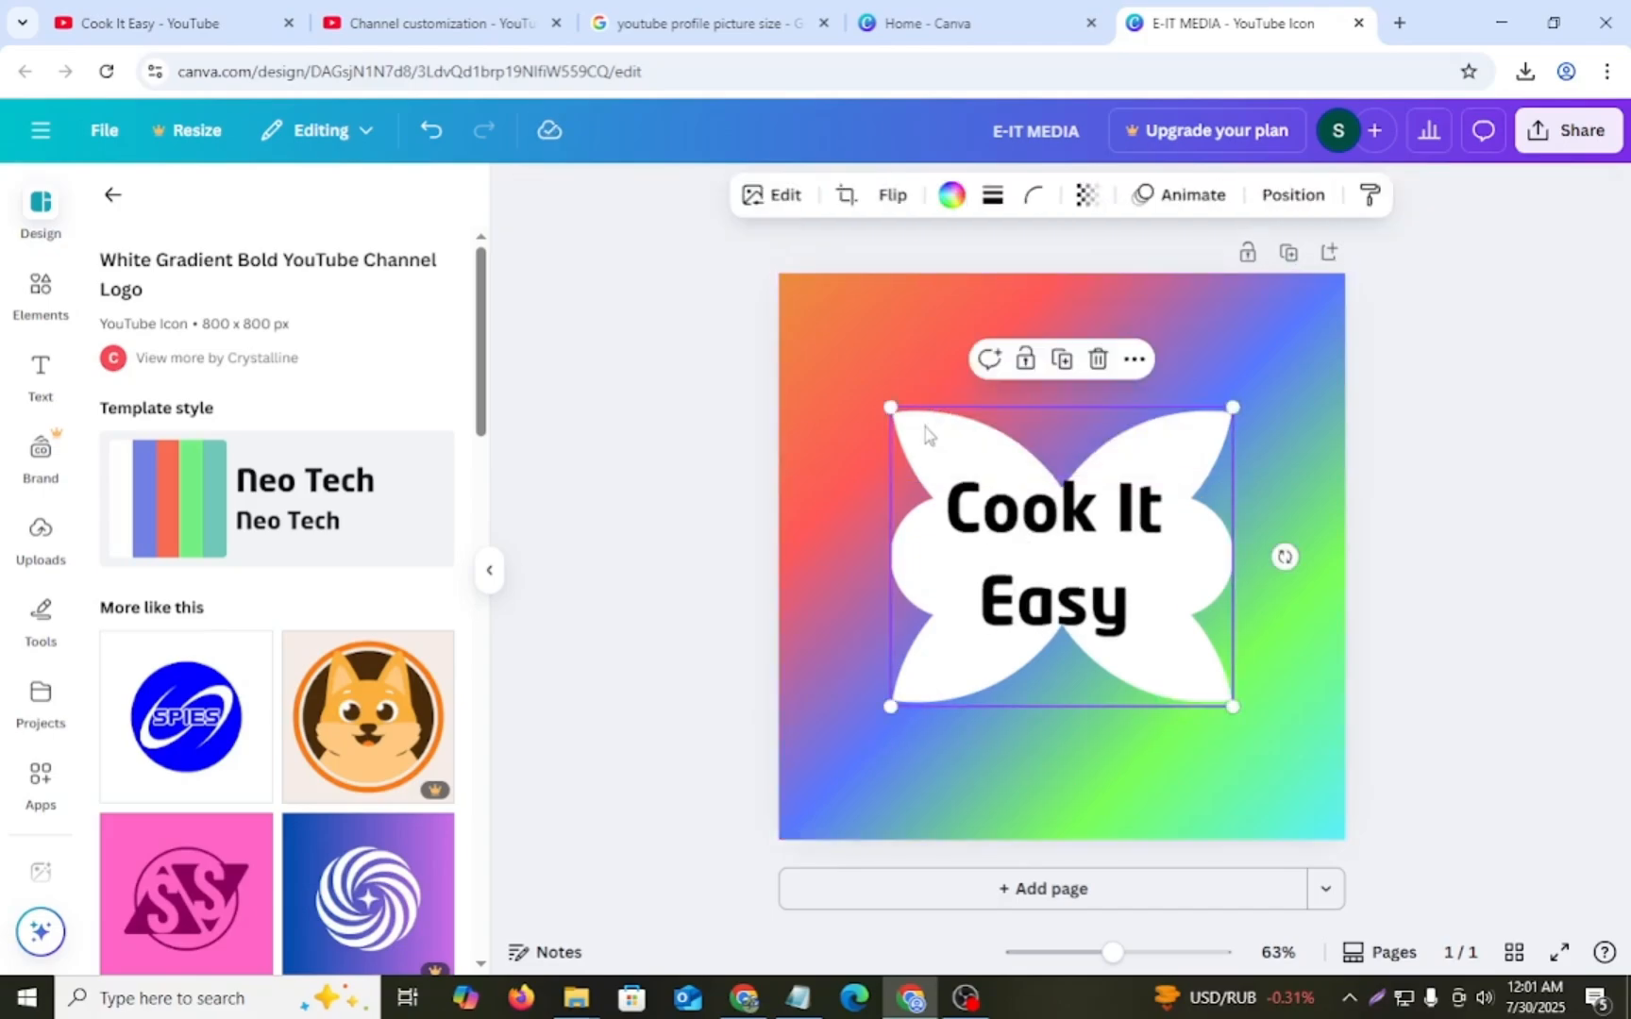
pyautogui.moveTo(888, 406); pyautogui.dragTo(828, 397)
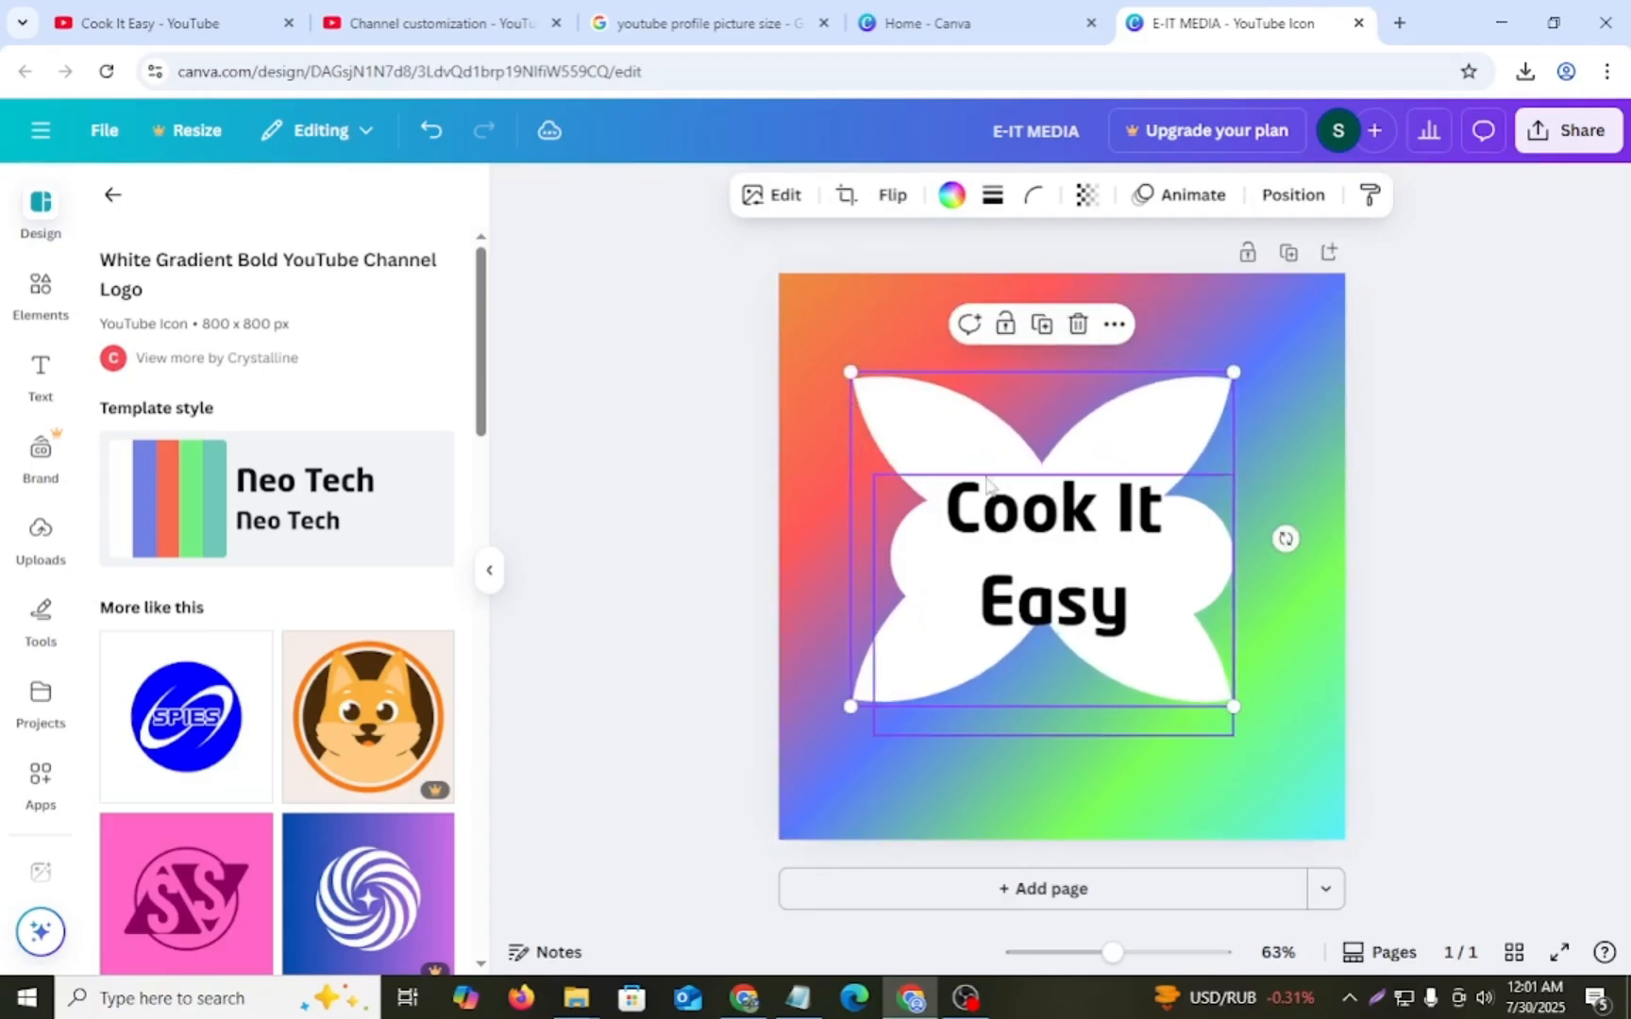
# - Shift the white petal shape slightly right behind the text and recolor it yellow
pyautogui.click(969, 394)
pyautogui.click(972, 419)
pyautogui.moveTo(972, 419); pyautogui.dragTo(1000, 418)
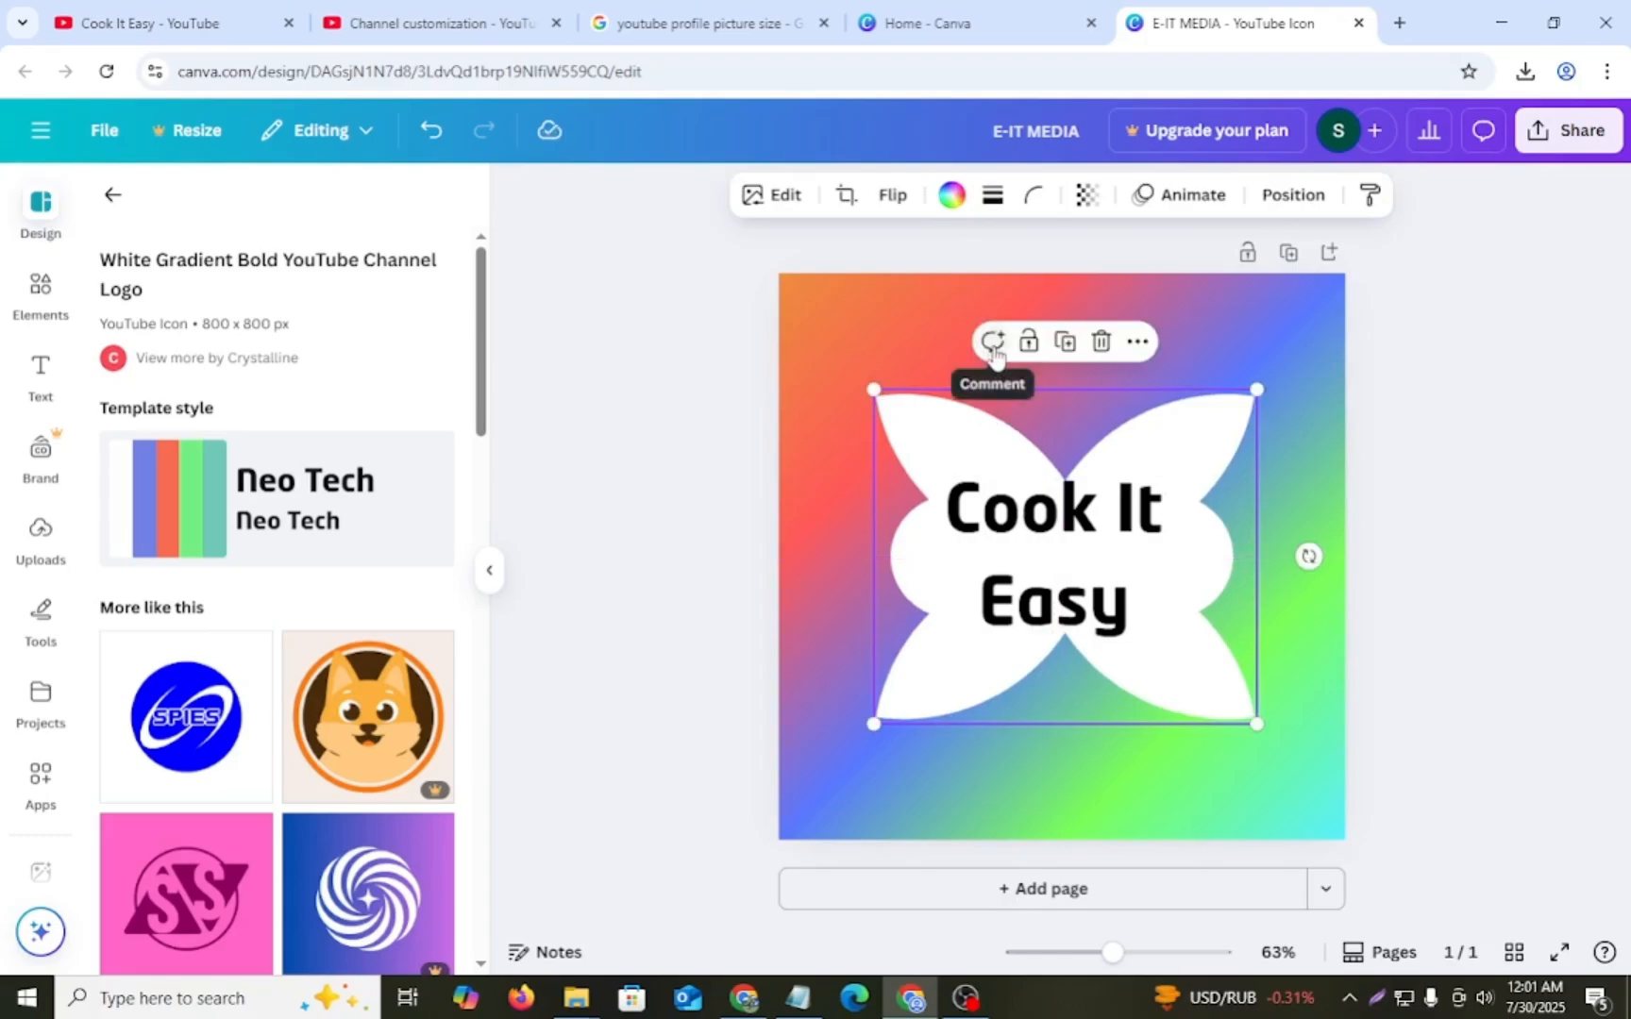
pyautogui.click(955, 198)
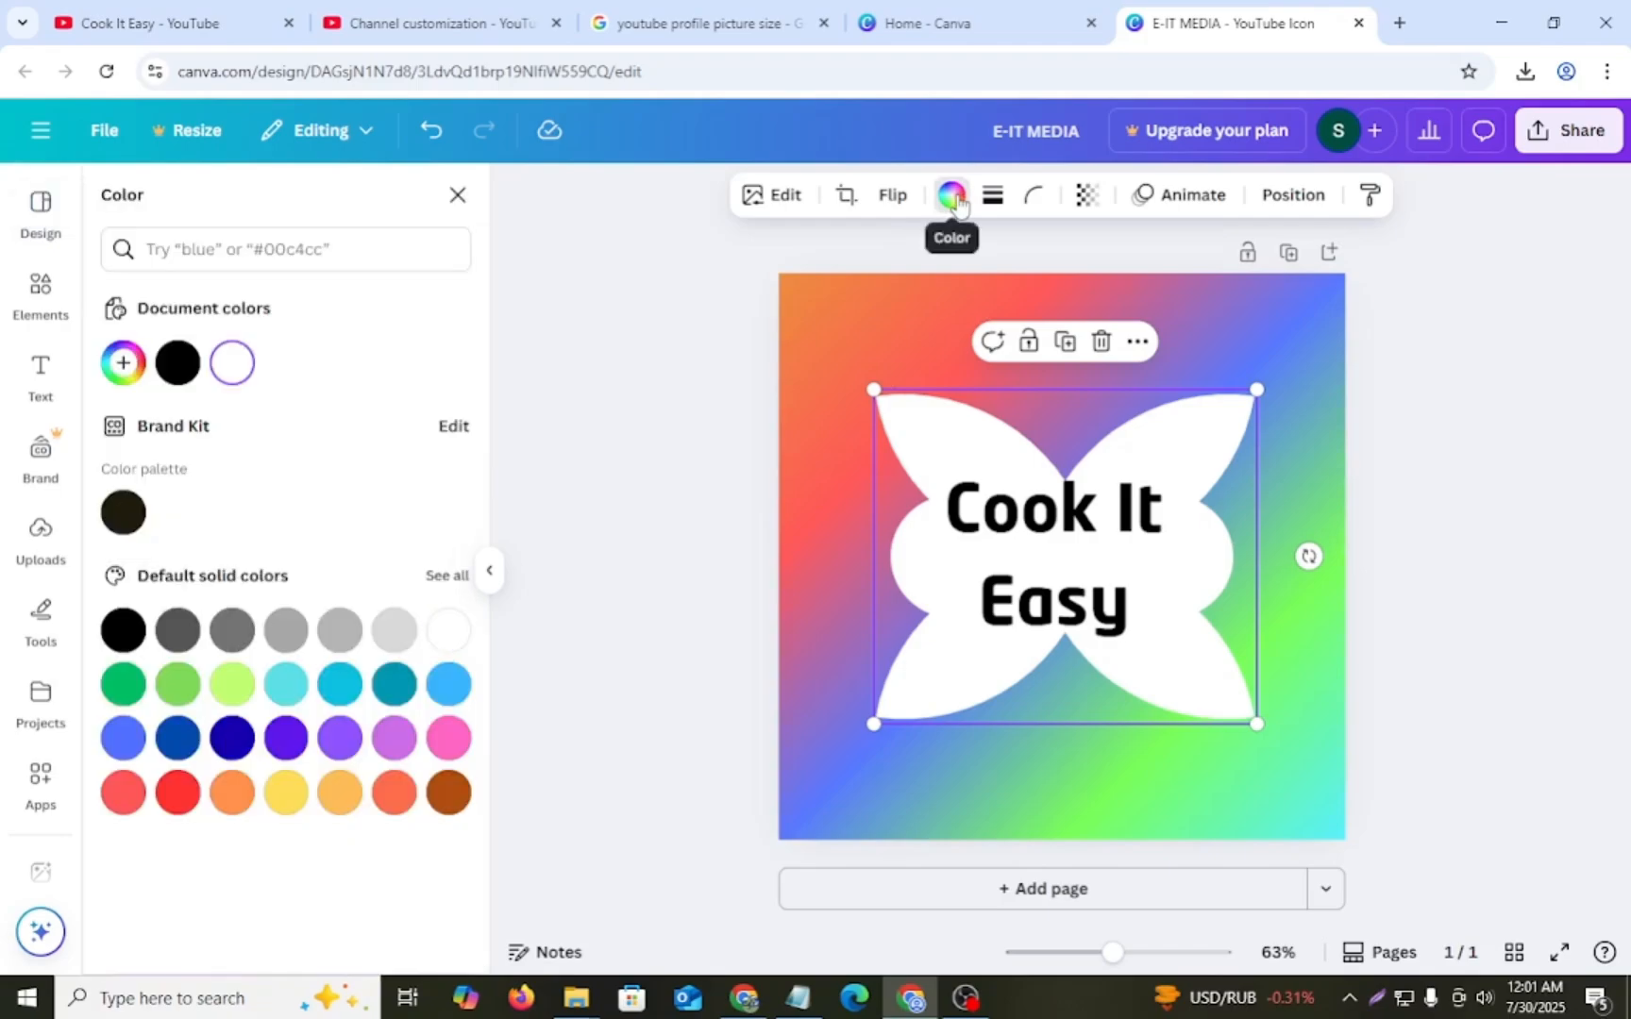
pyautogui.click(234, 372)
pyautogui.click(286, 794)
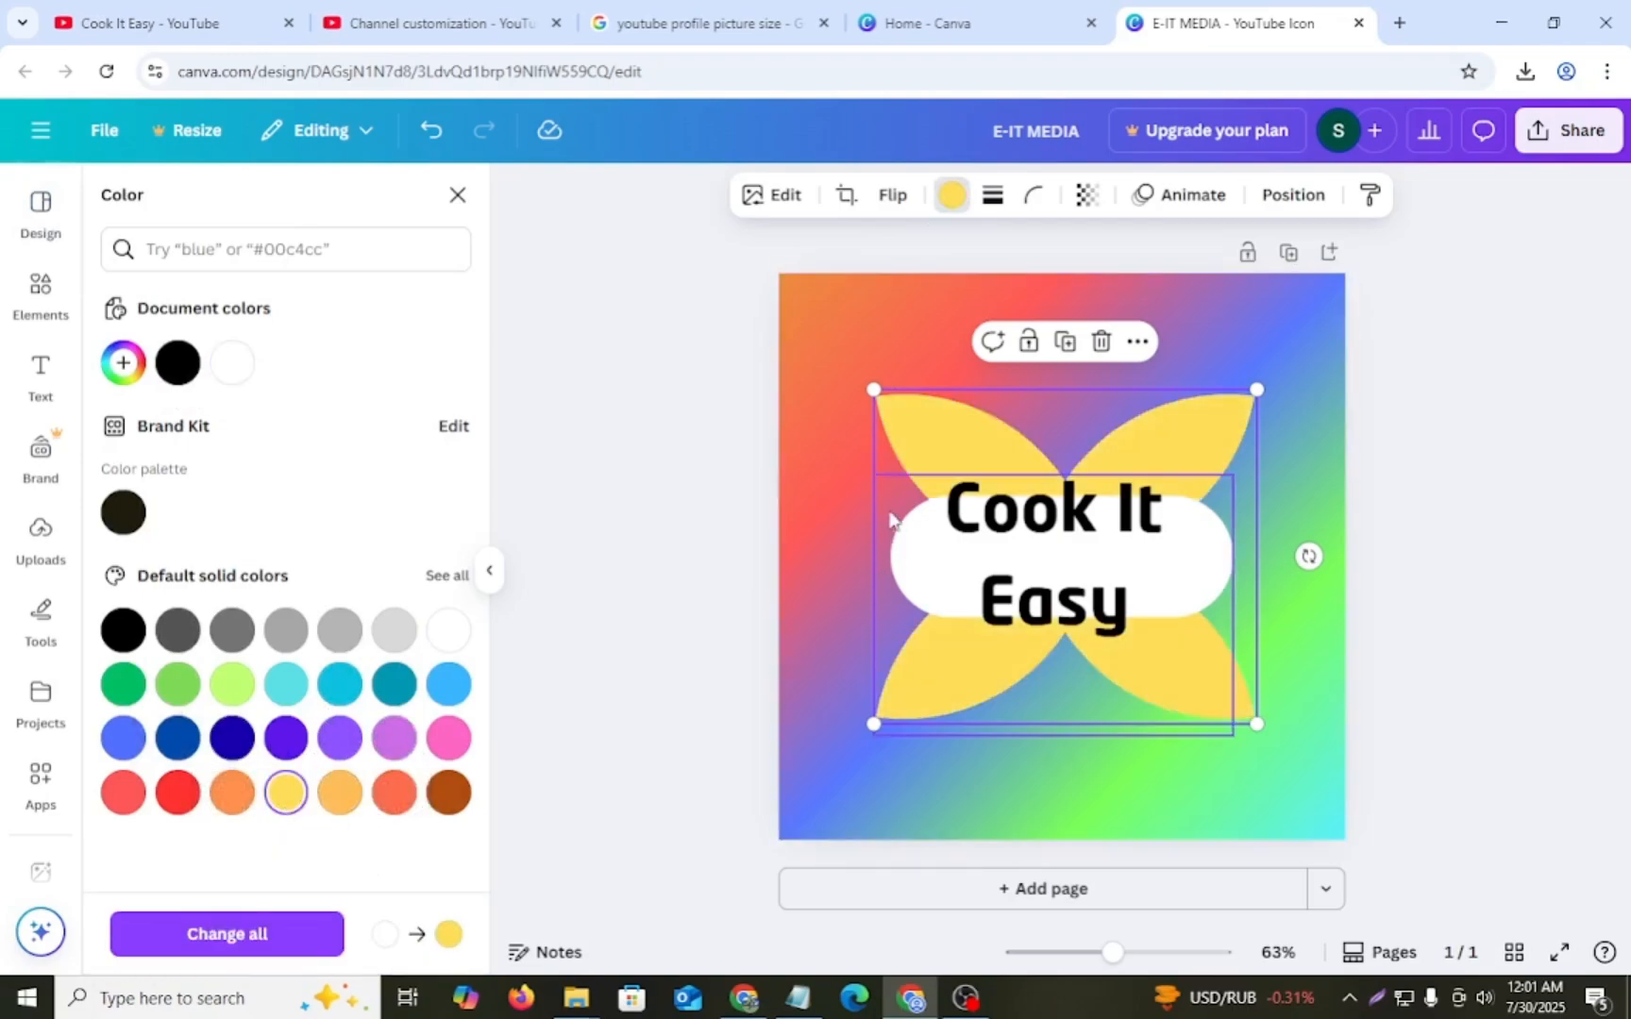
# - Reduce the logo text to size 57.1 and move the yellow petal shape slightly up and to the left
pyautogui.click(790, 338)
pyautogui.click(1081, 409)
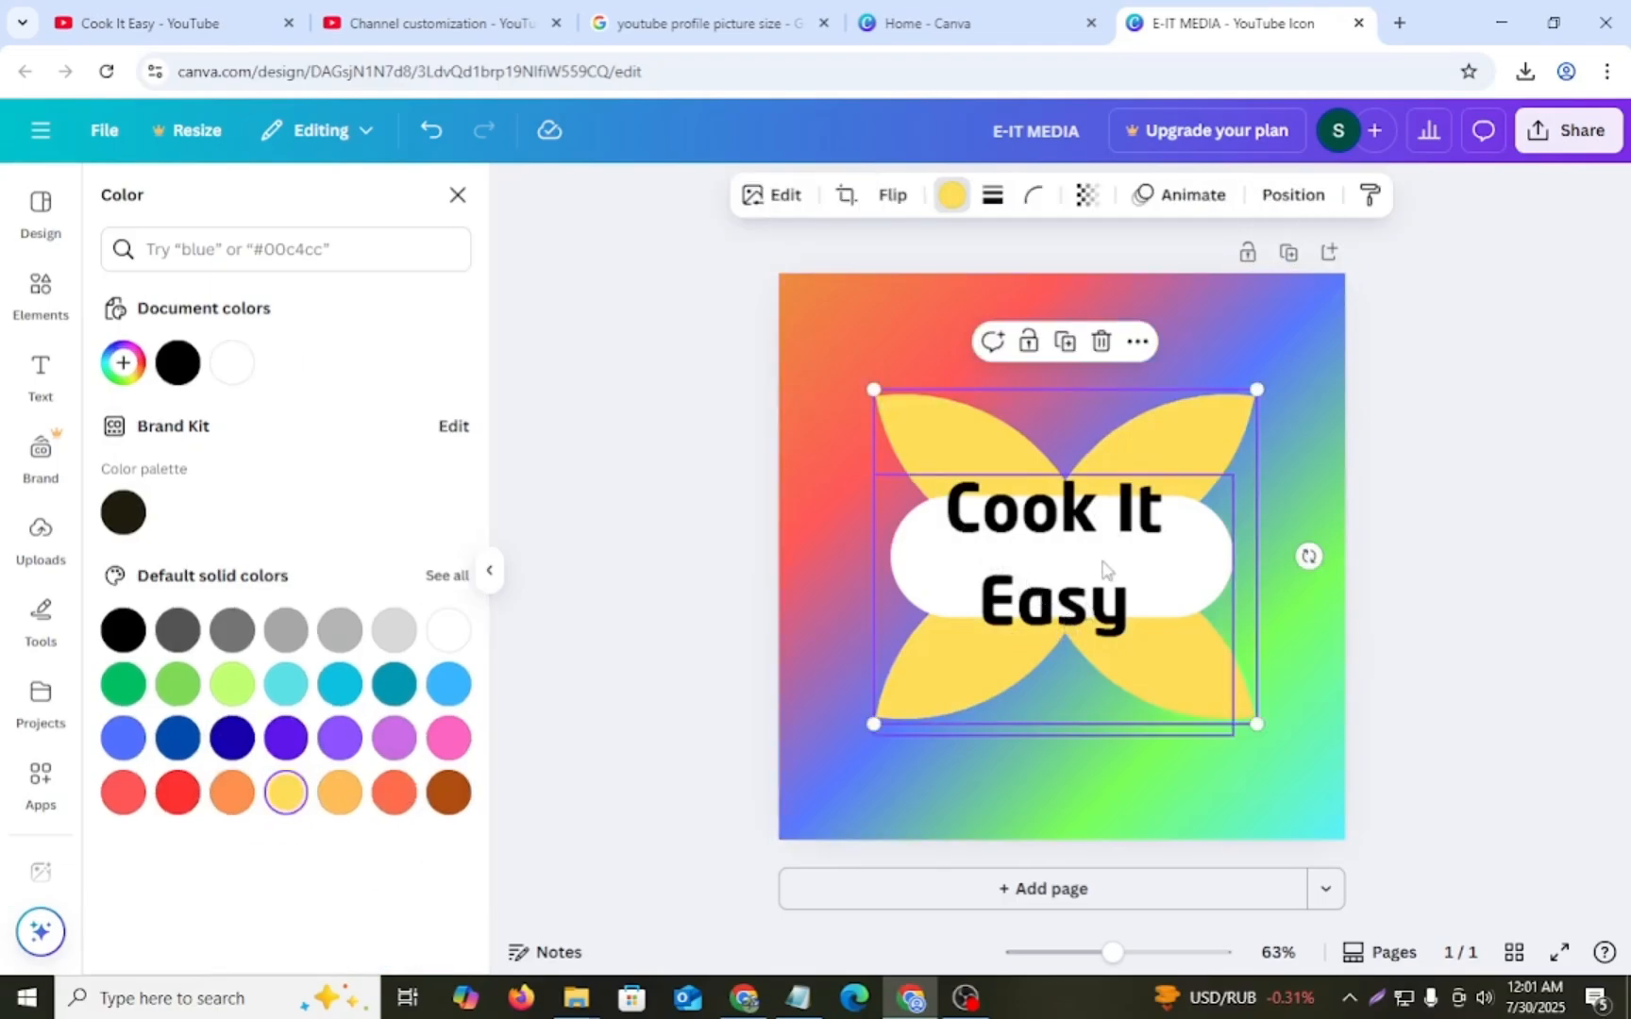
pyautogui.click(1052, 403)
# - Color the words "Cook It" in the logo text dark blue
pyautogui.doubleClick(1034, 510)
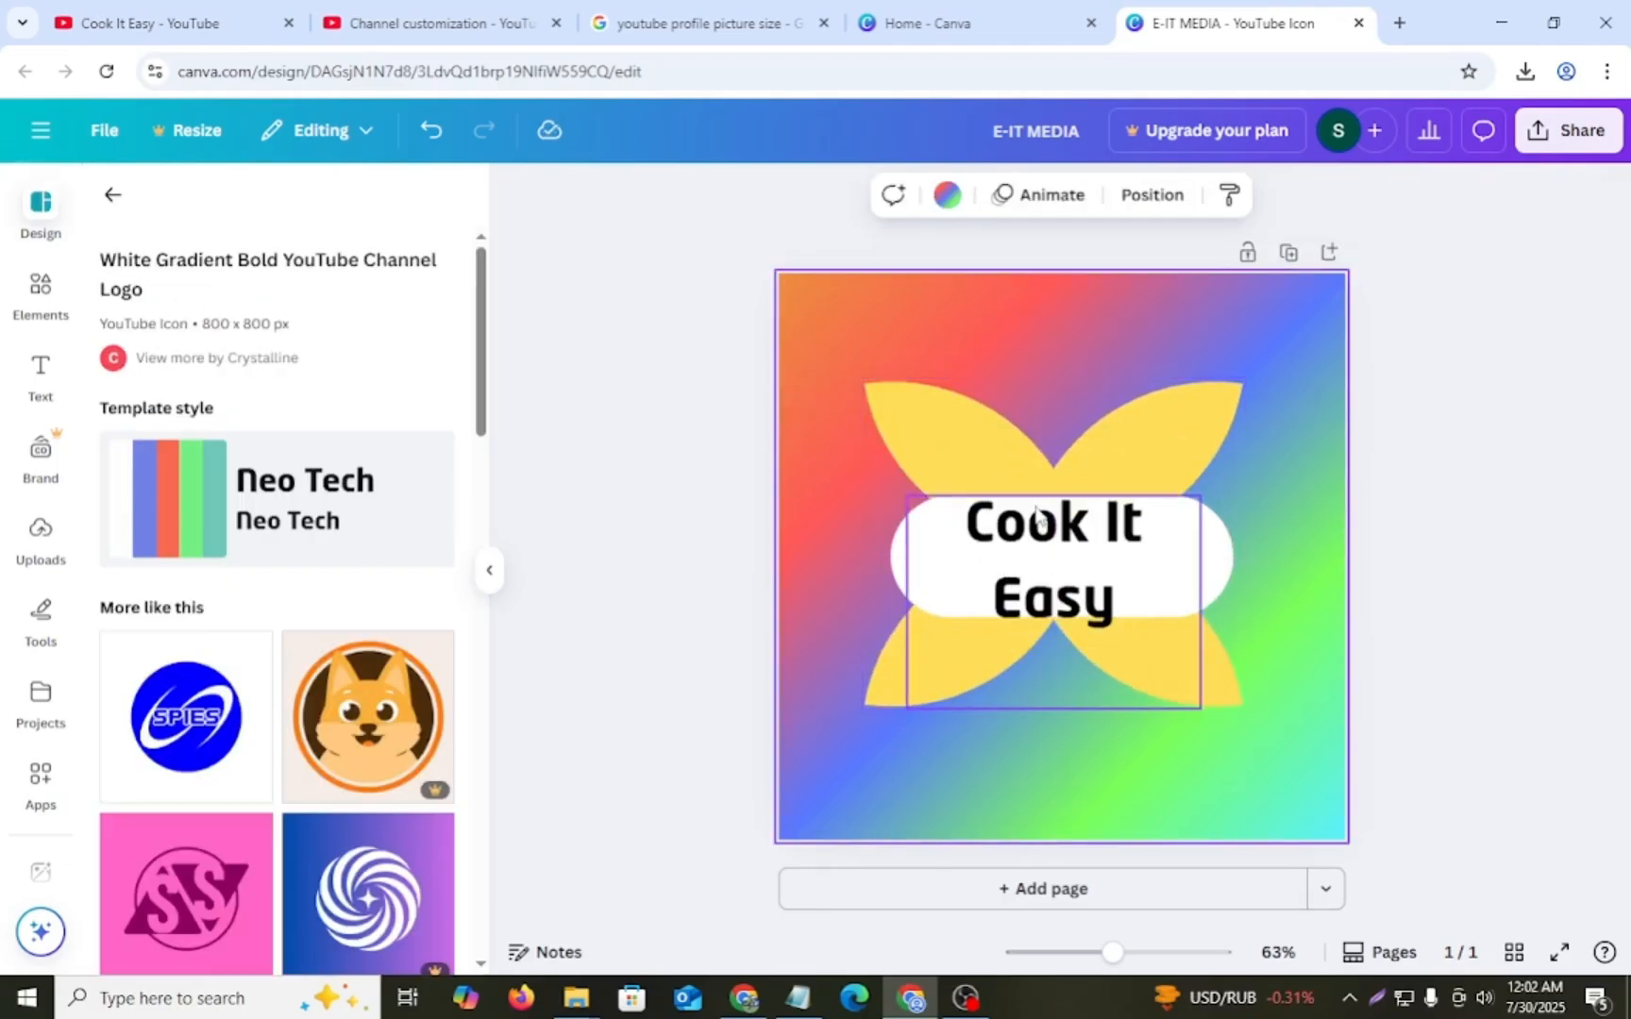
pyautogui.doubleClick(1035, 507)
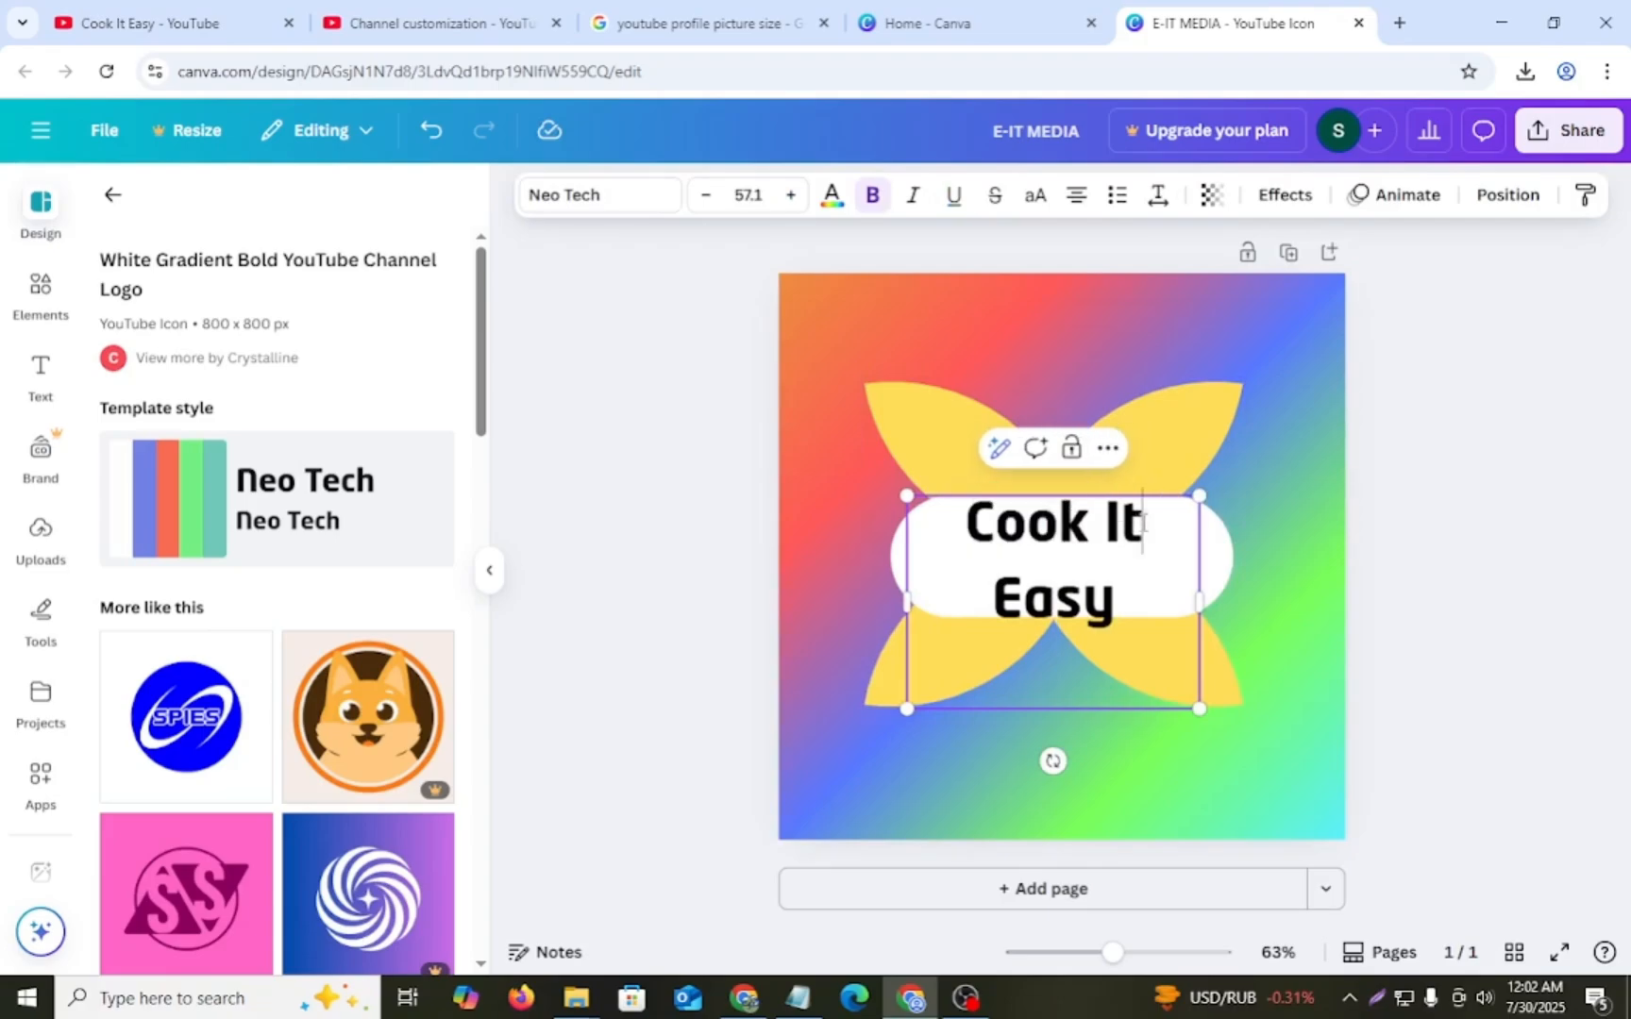
pyautogui.moveTo(1142, 521); pyautogui.dragTo(984, 514)
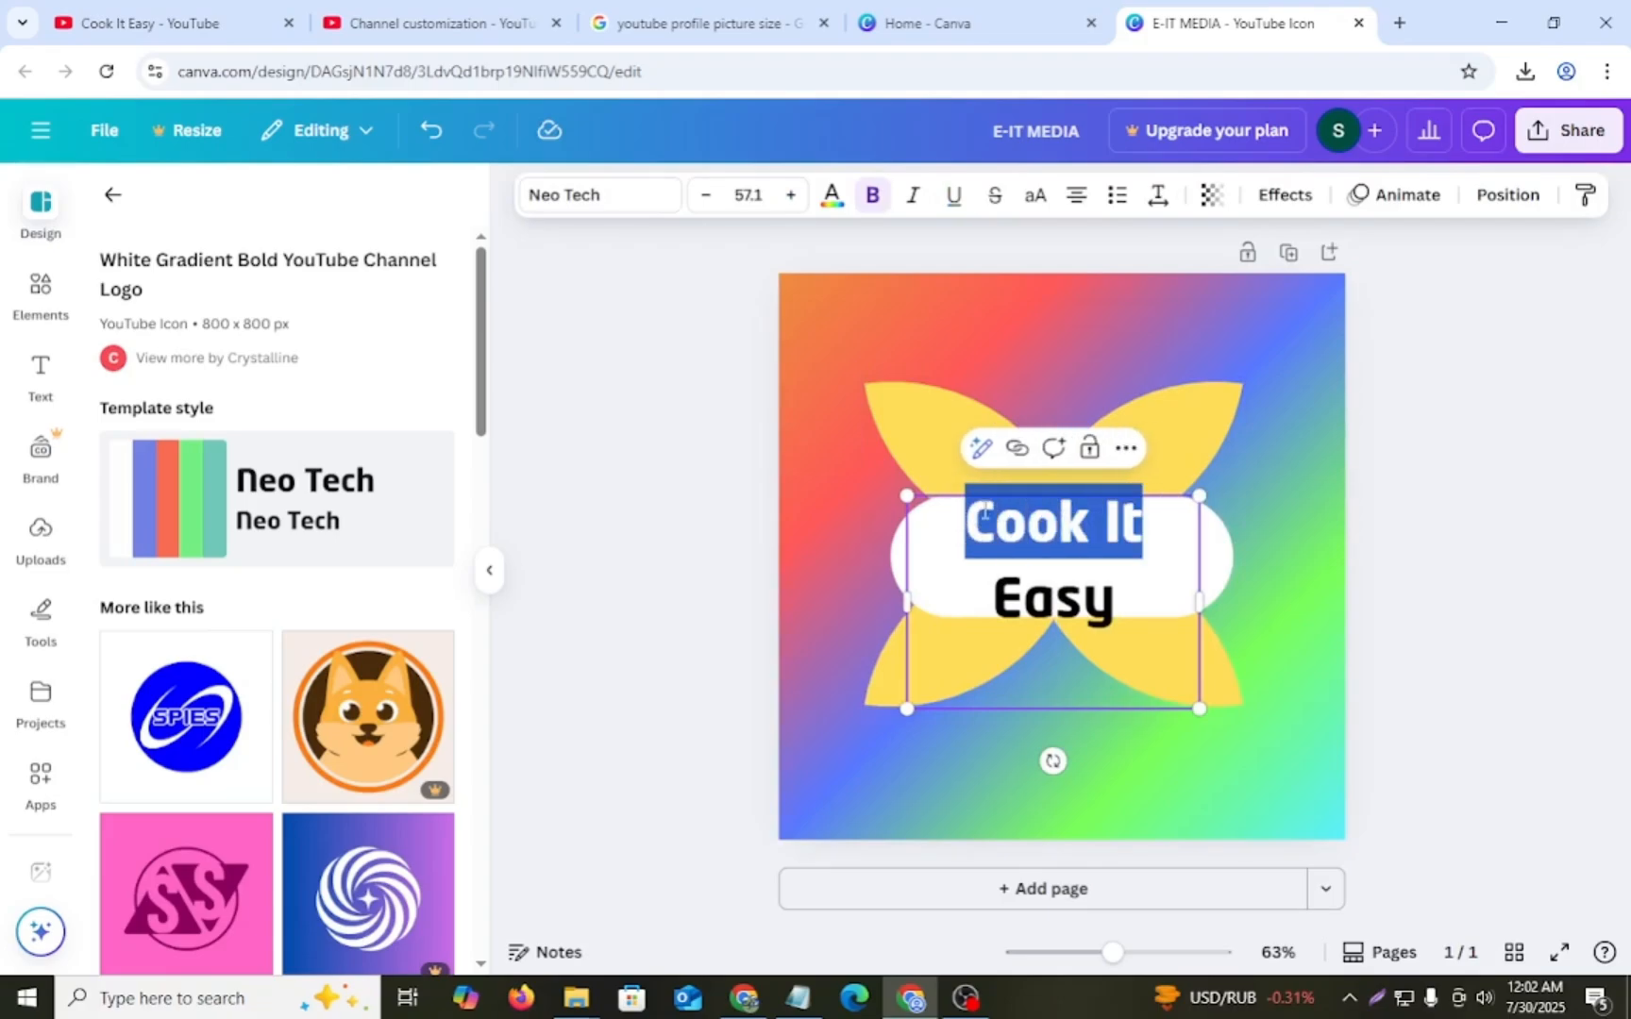
pyautogui.click(832, 200)
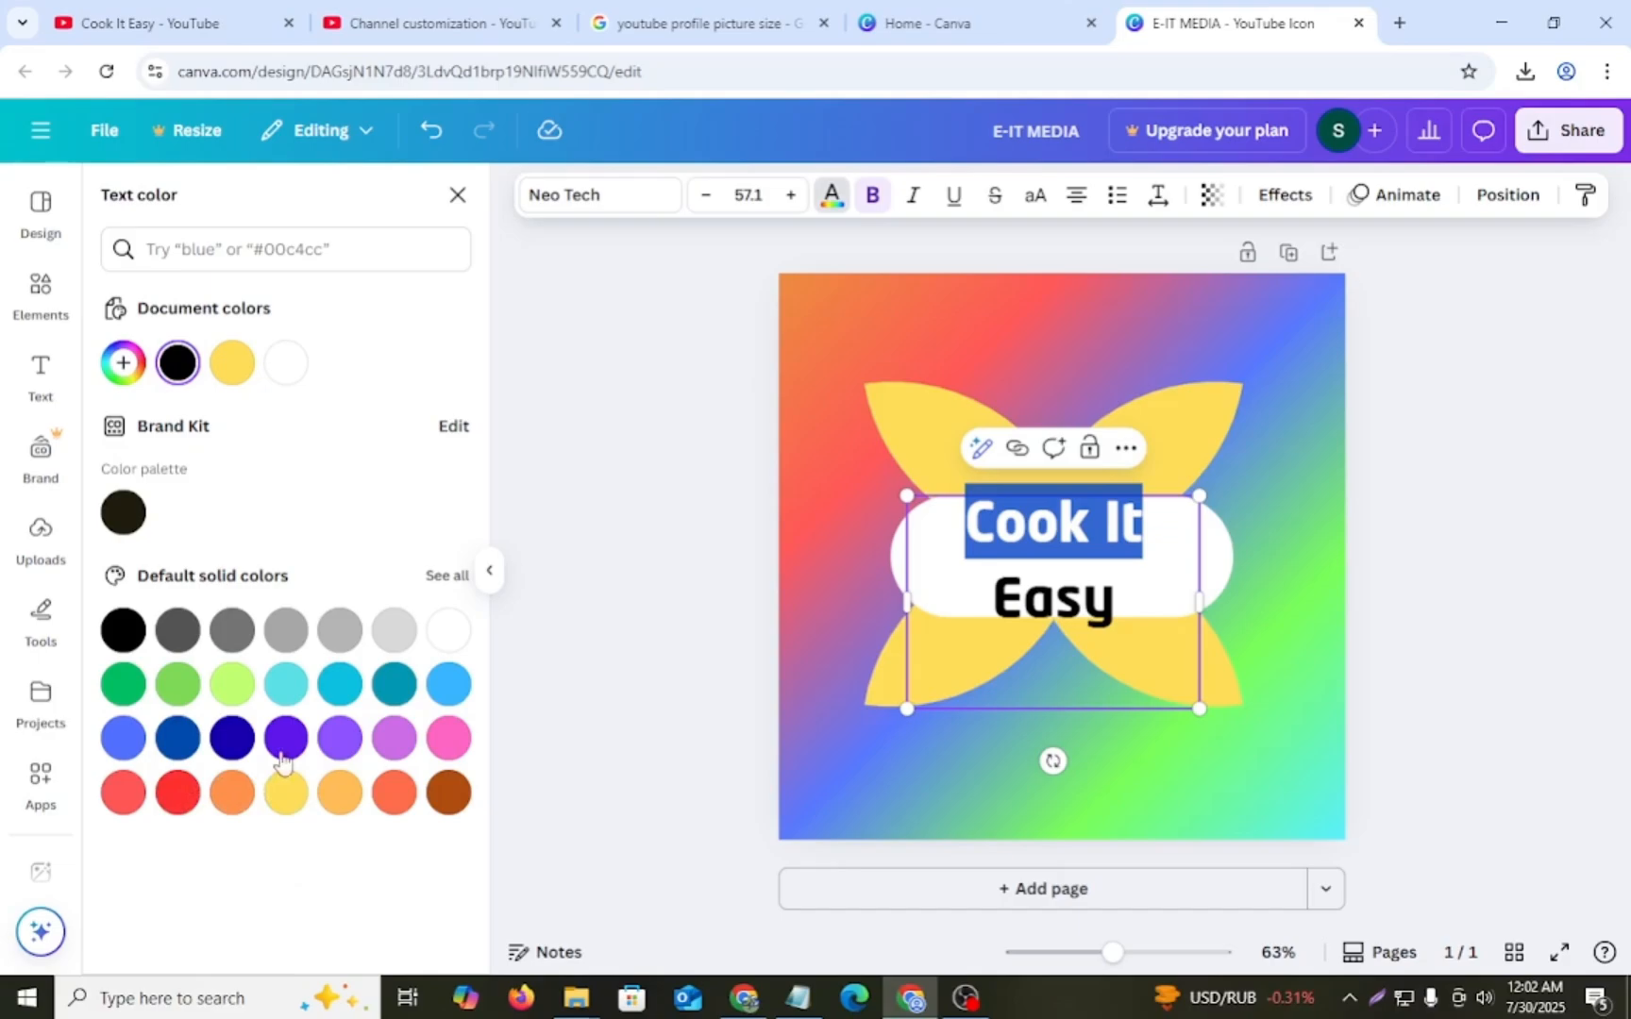
pyautogui.click(231, 737)
pyautogui.click(928, 337)
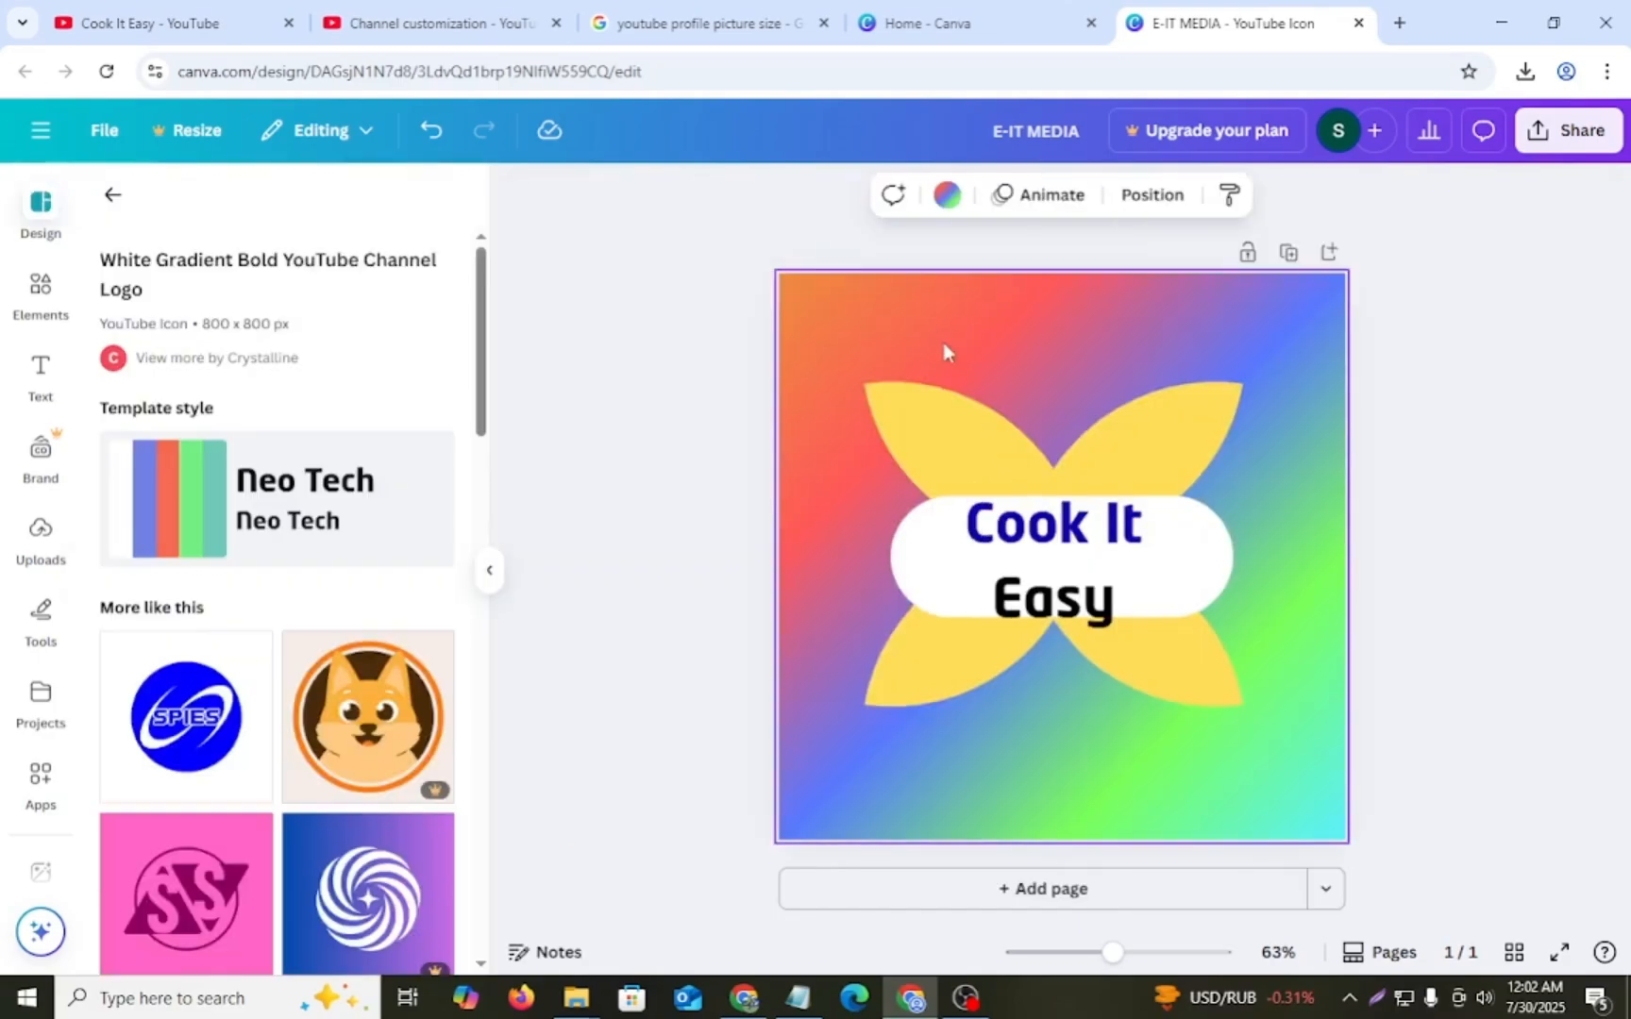
# - Scale the whole logo text down to size 50.3 within the white rounded shape
pyautogui.click(1036, 597)
pyautogui.click(1036, 580)
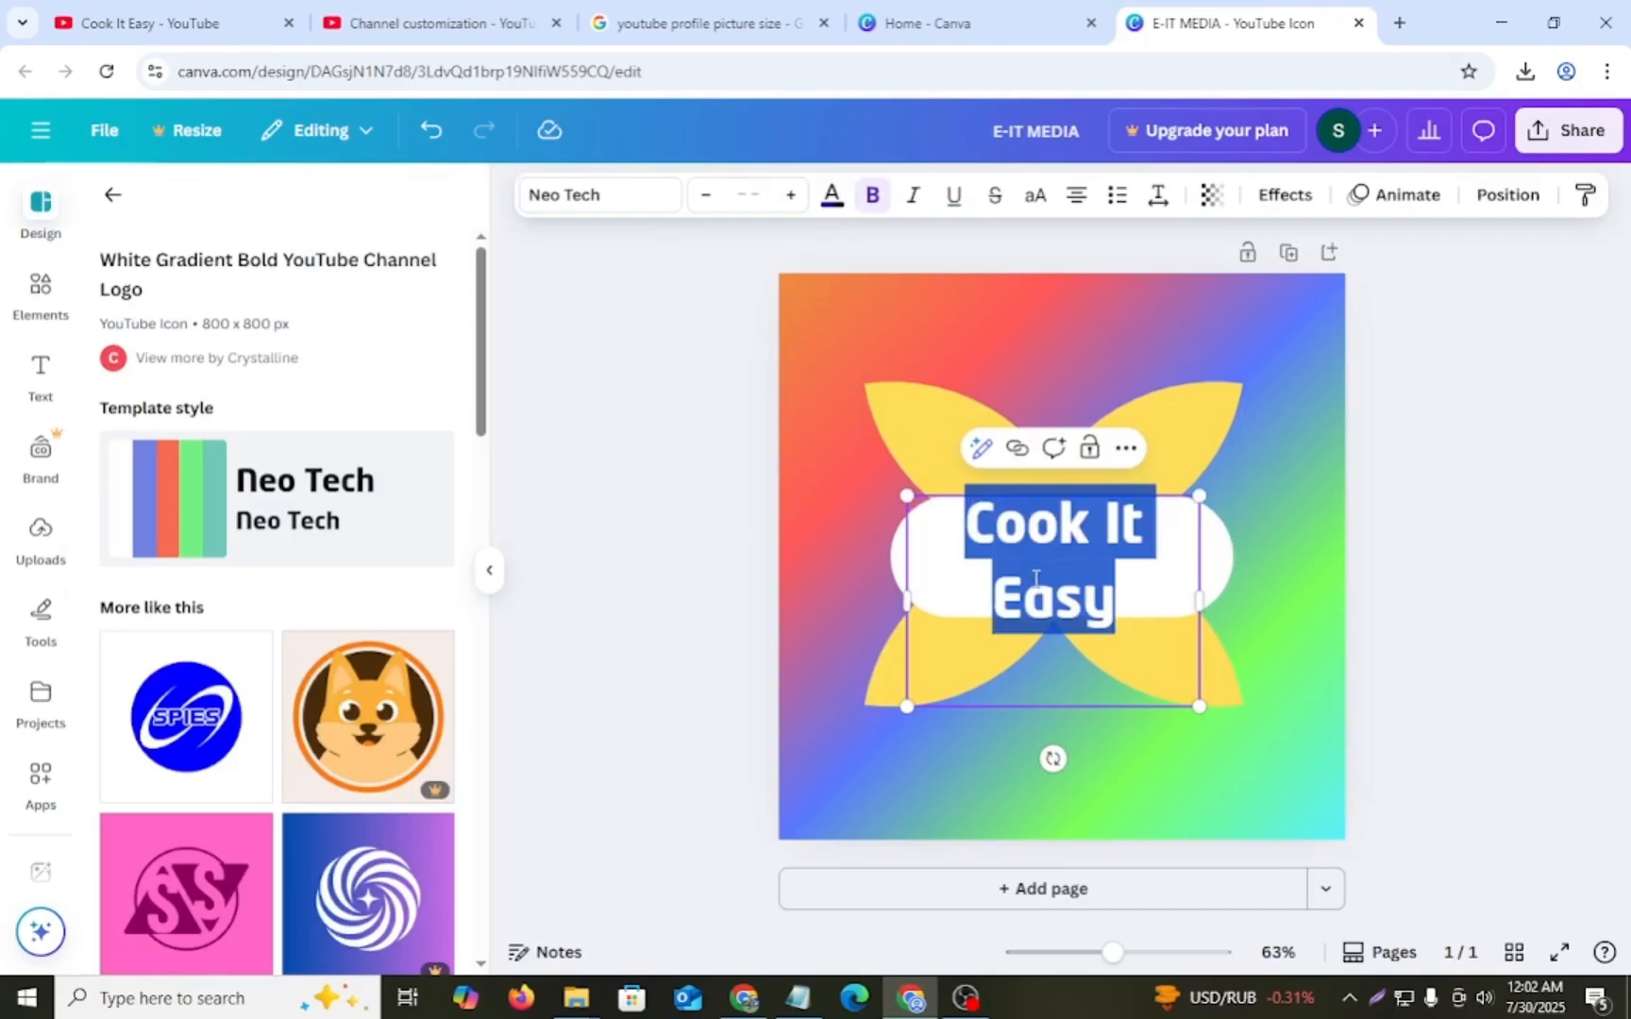
pyautogui.moveTo(1129, 601); pyautogui.dragTo(993, 602)
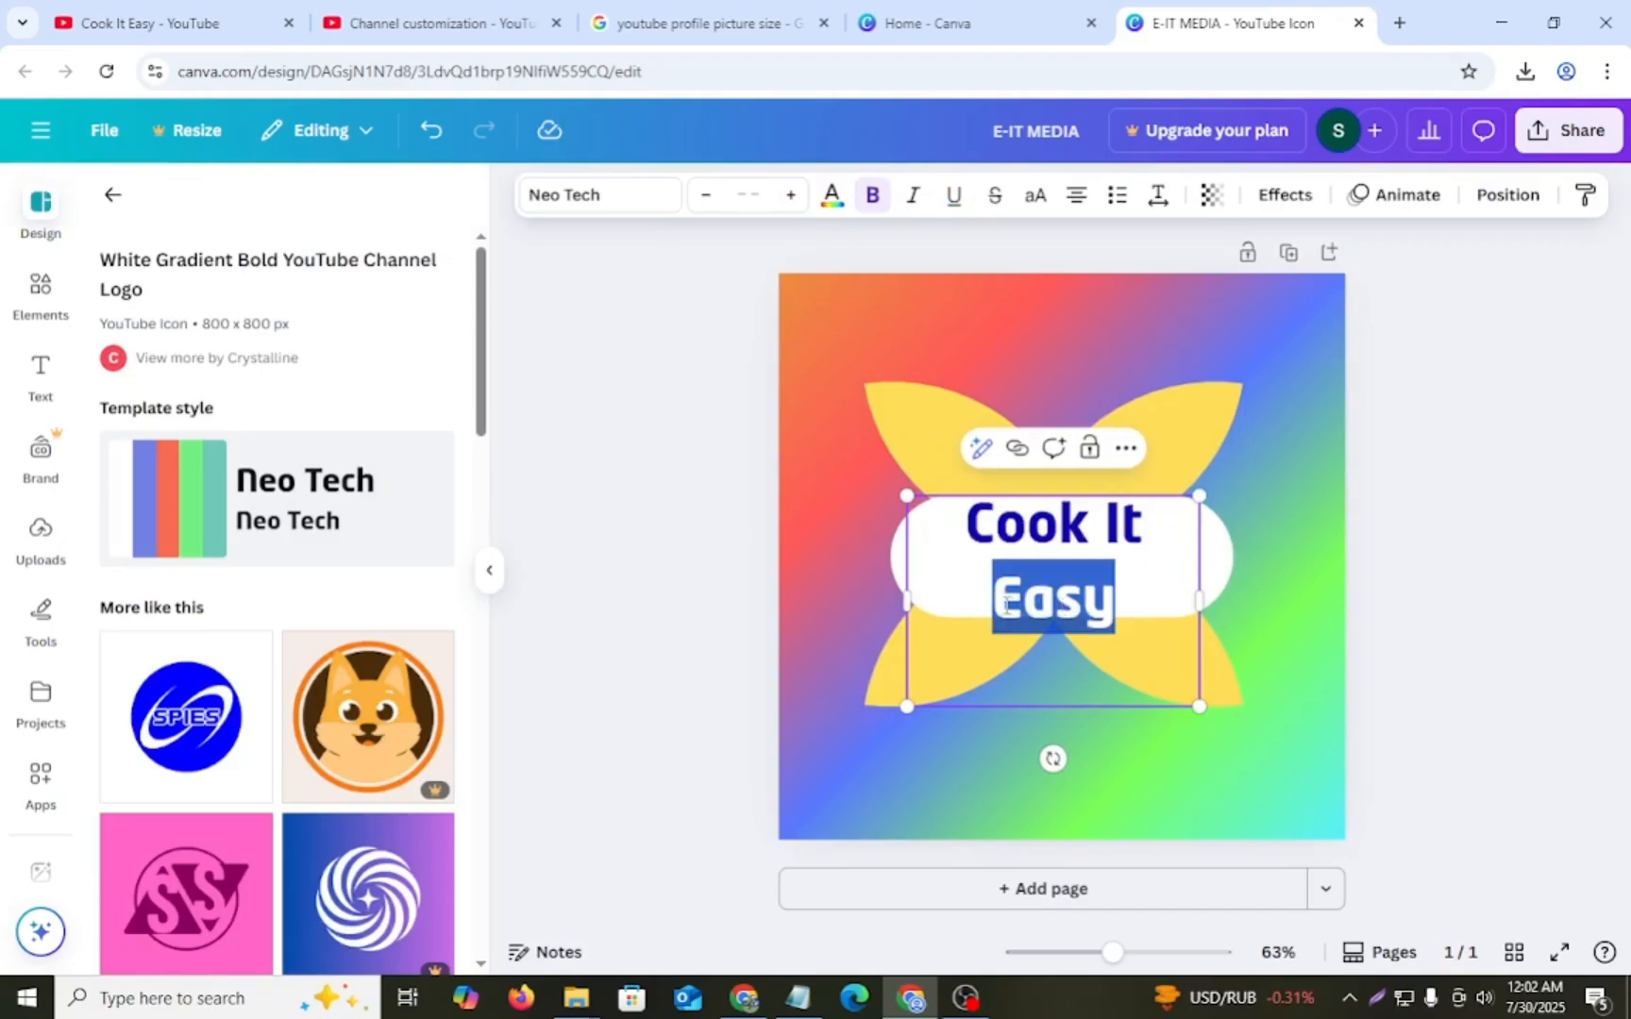
pyautogui.moveTo(906, 706); pyautogui.dragTo(904, 668)
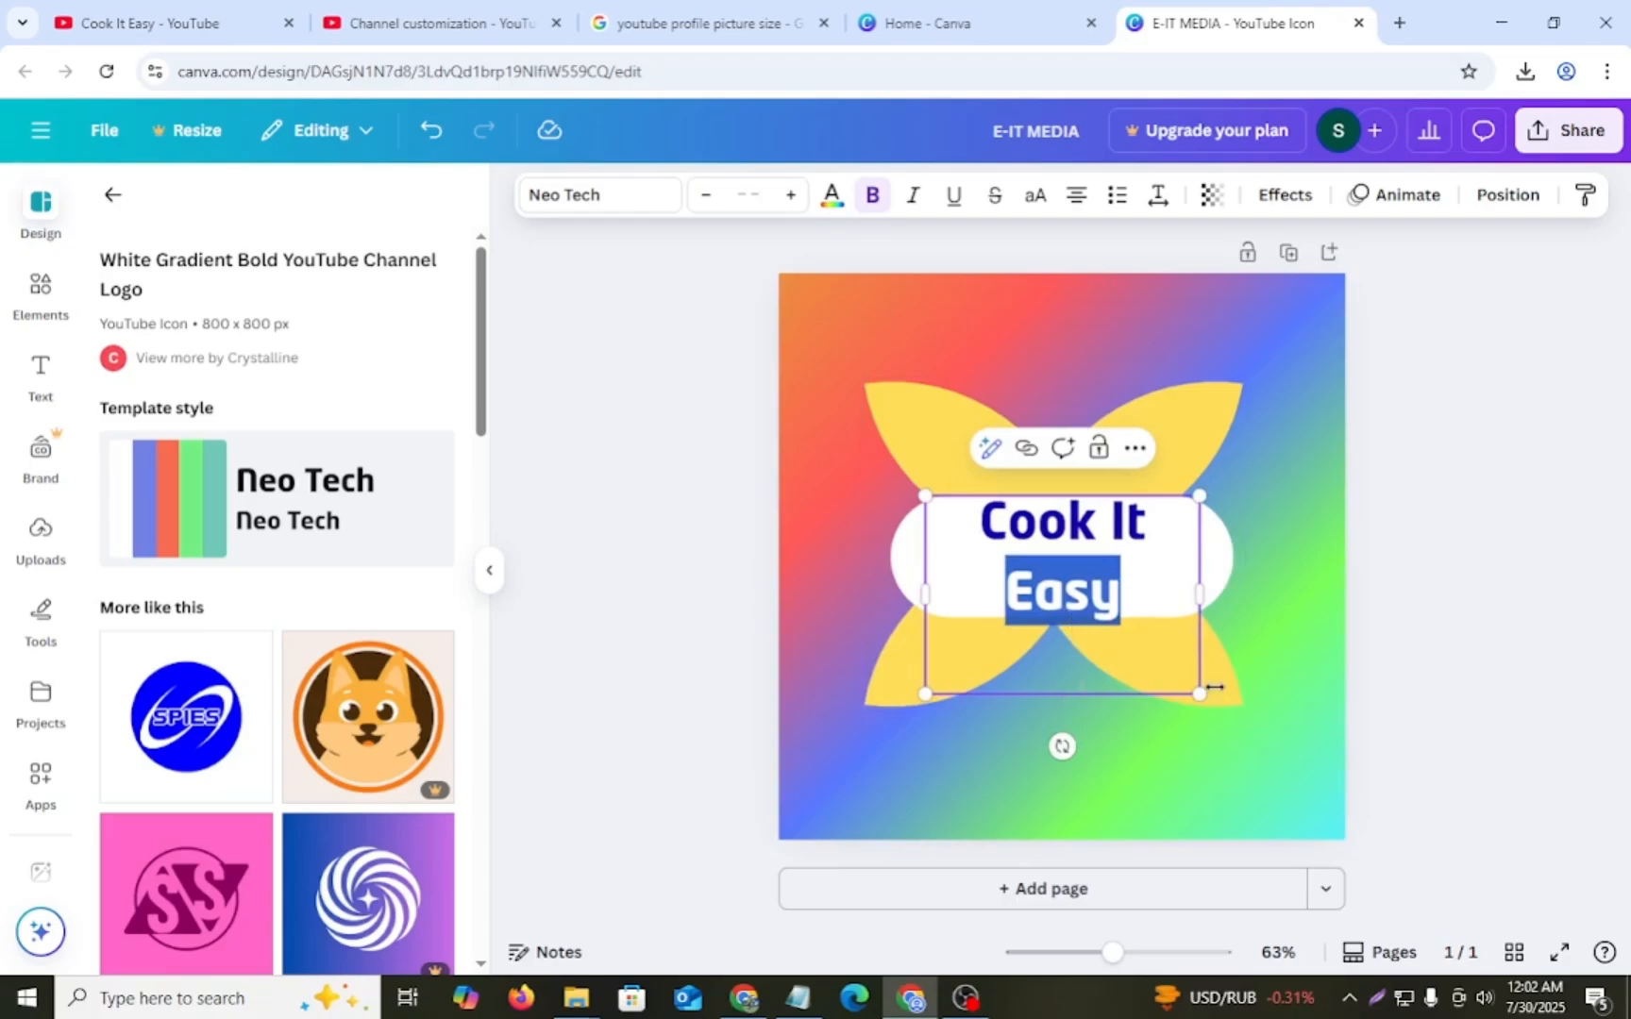
pyautogui.moveTo(1195, 688)
pyautogui.mouseDown()
pyautogui.moveTo(1151, 630)
pyautogui.moveTo(1190, 659)
pyautogui.moveTo(1182, 682)
pyautogui.mouseUp()
# - Delete the word "Easy" from the logo text and enlarge the remaining "Cook It" to size 69.3
pyautogui.click(1136, 587)
pyautogui.moveTo(1137, 587); pyautogui.dragTo(991, 580)
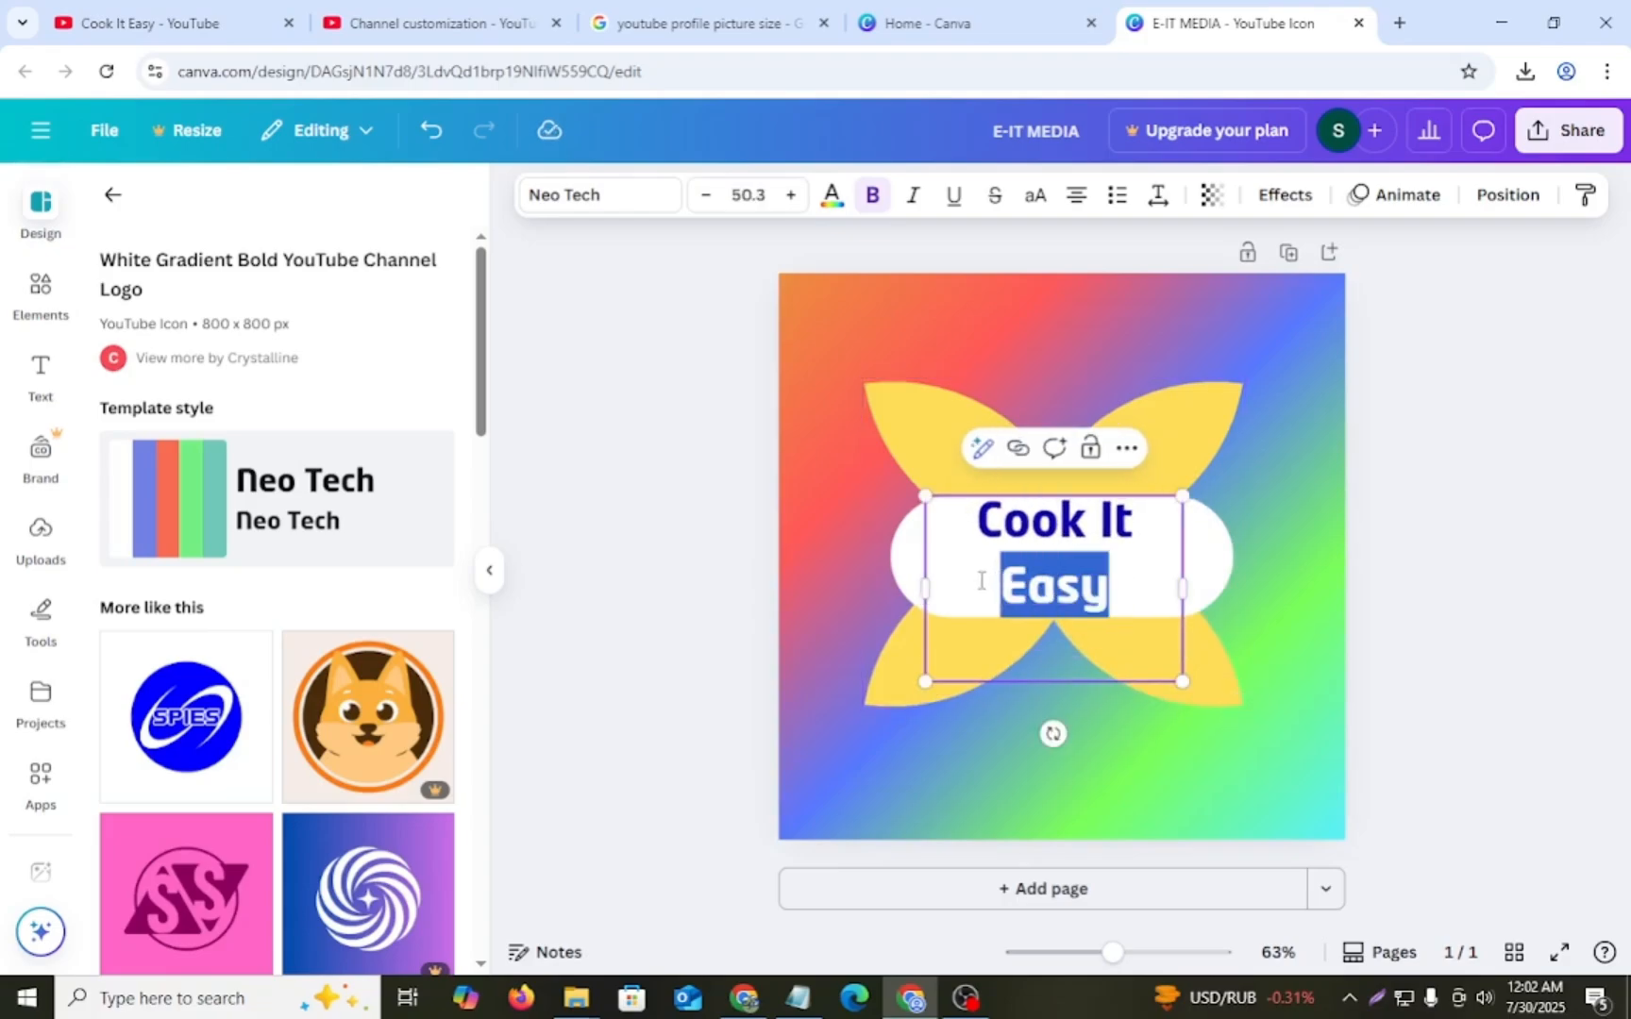
pyautogui.press('BackSpace')
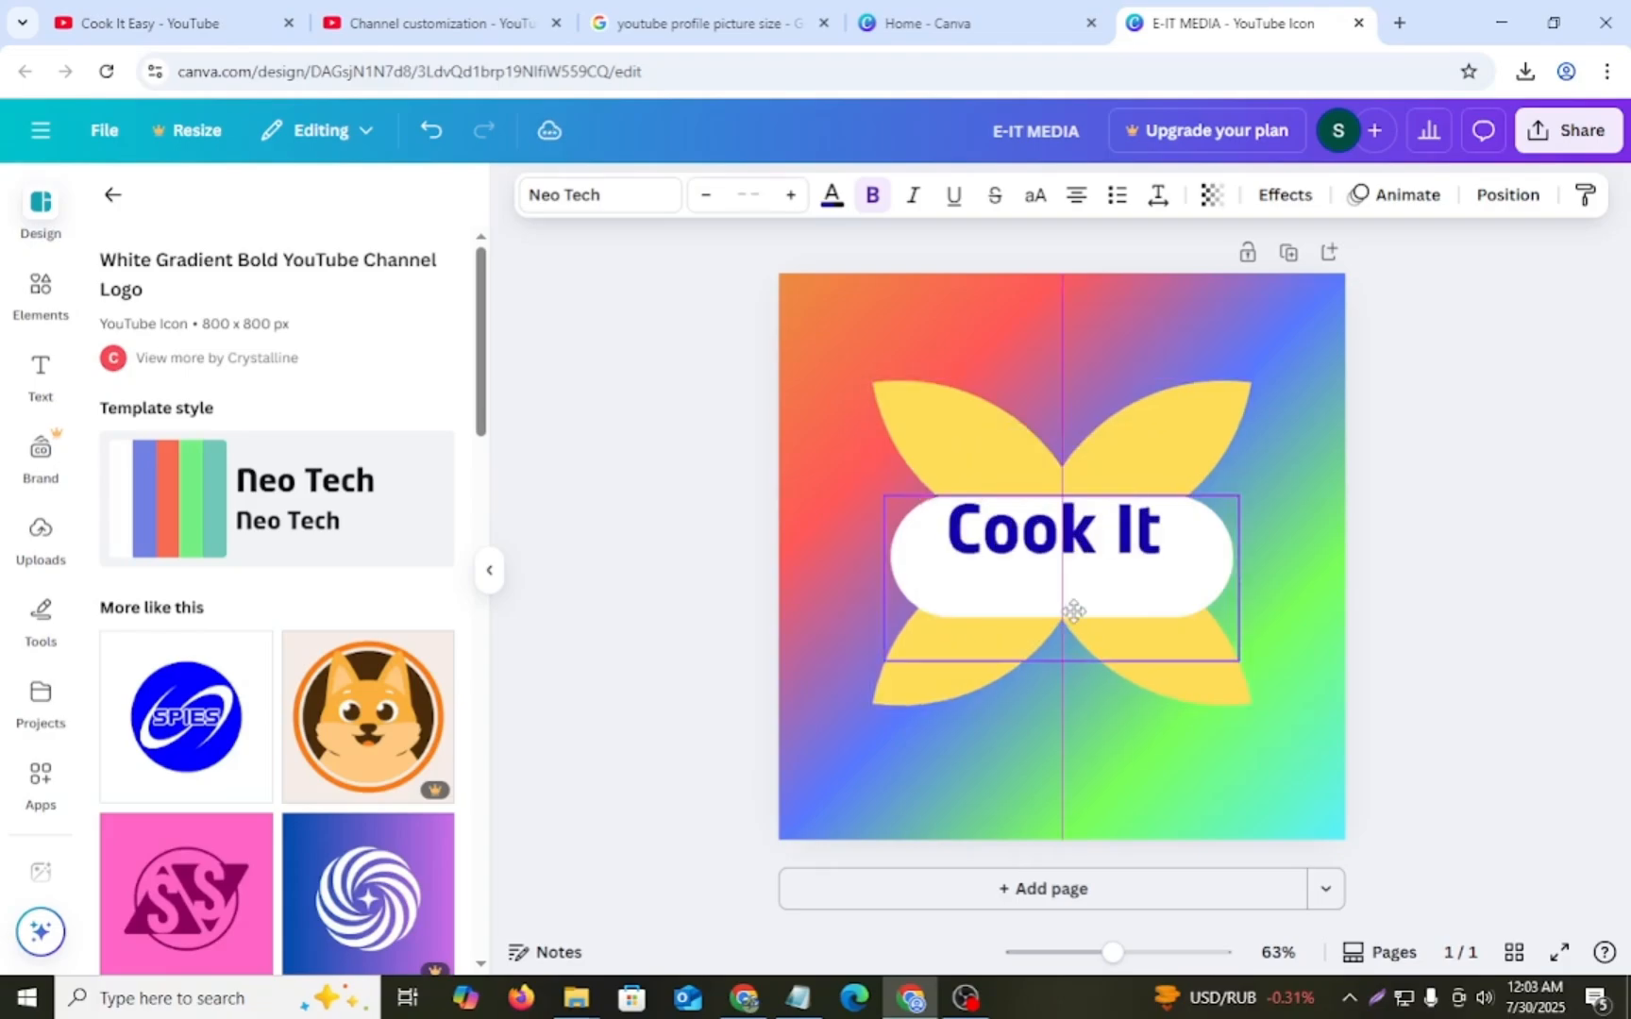
pyautogui.moveTo(1074, 612); pyautogui.dragTo(1077, 619)
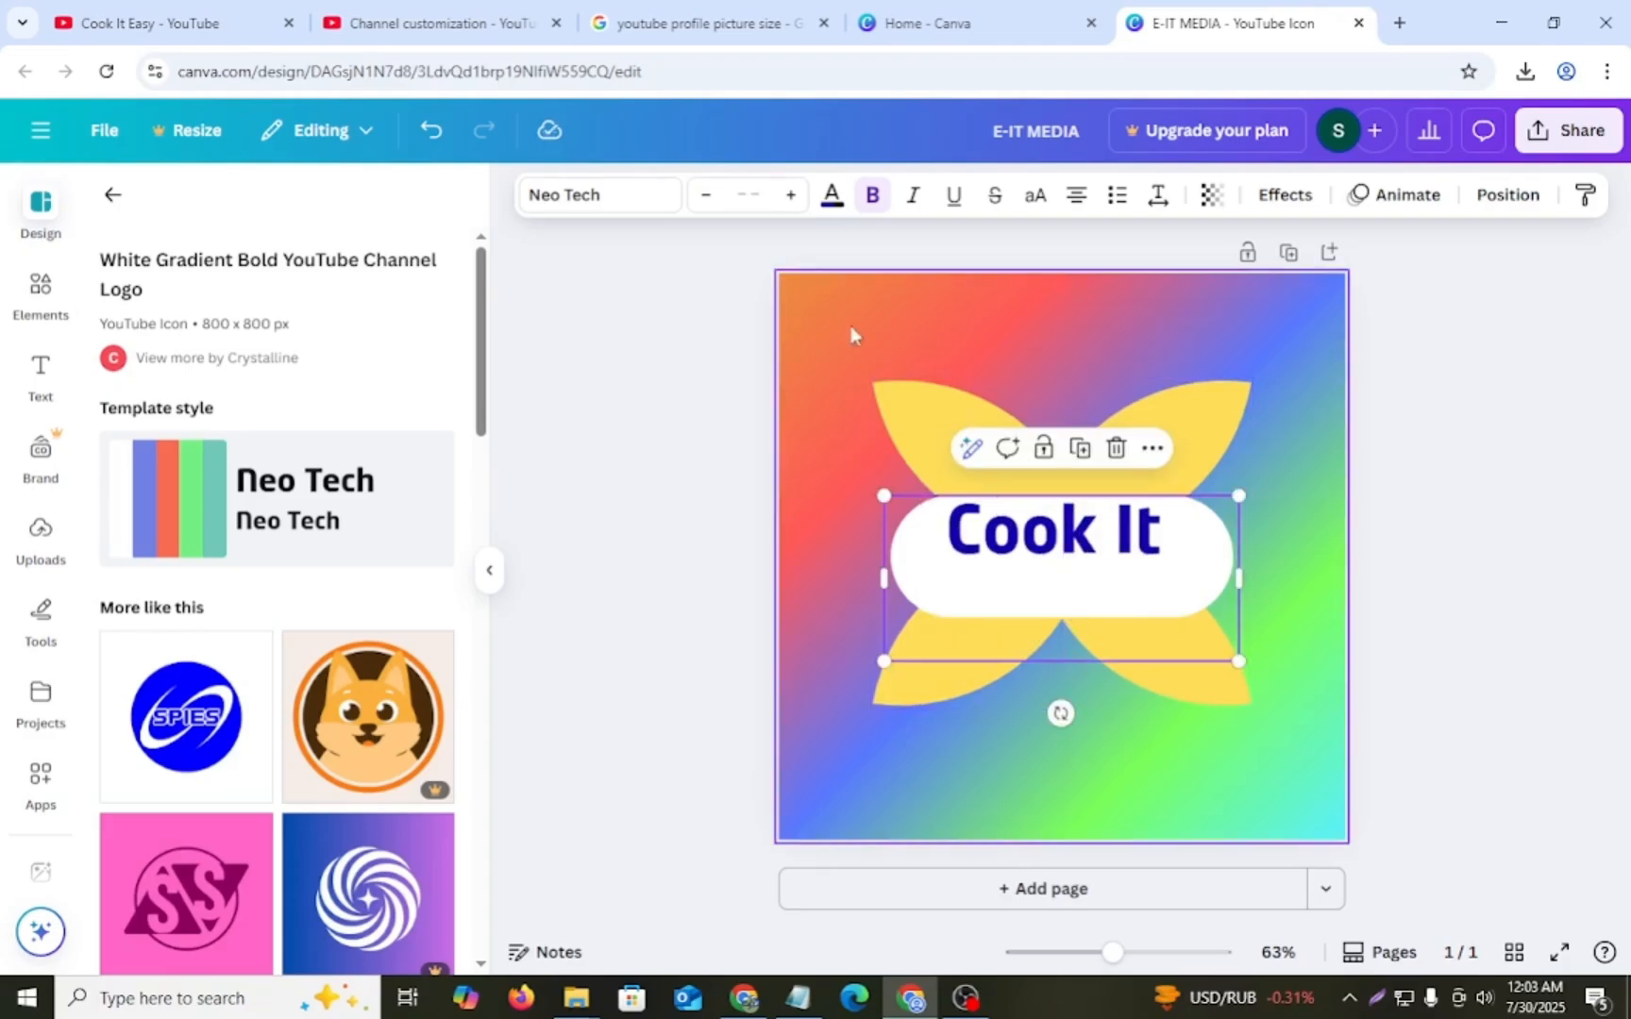
# - Fine-tune the font size of "Cook It" and move the text slightly down within the white rounded shape
pyautogui.click(1035, 530)
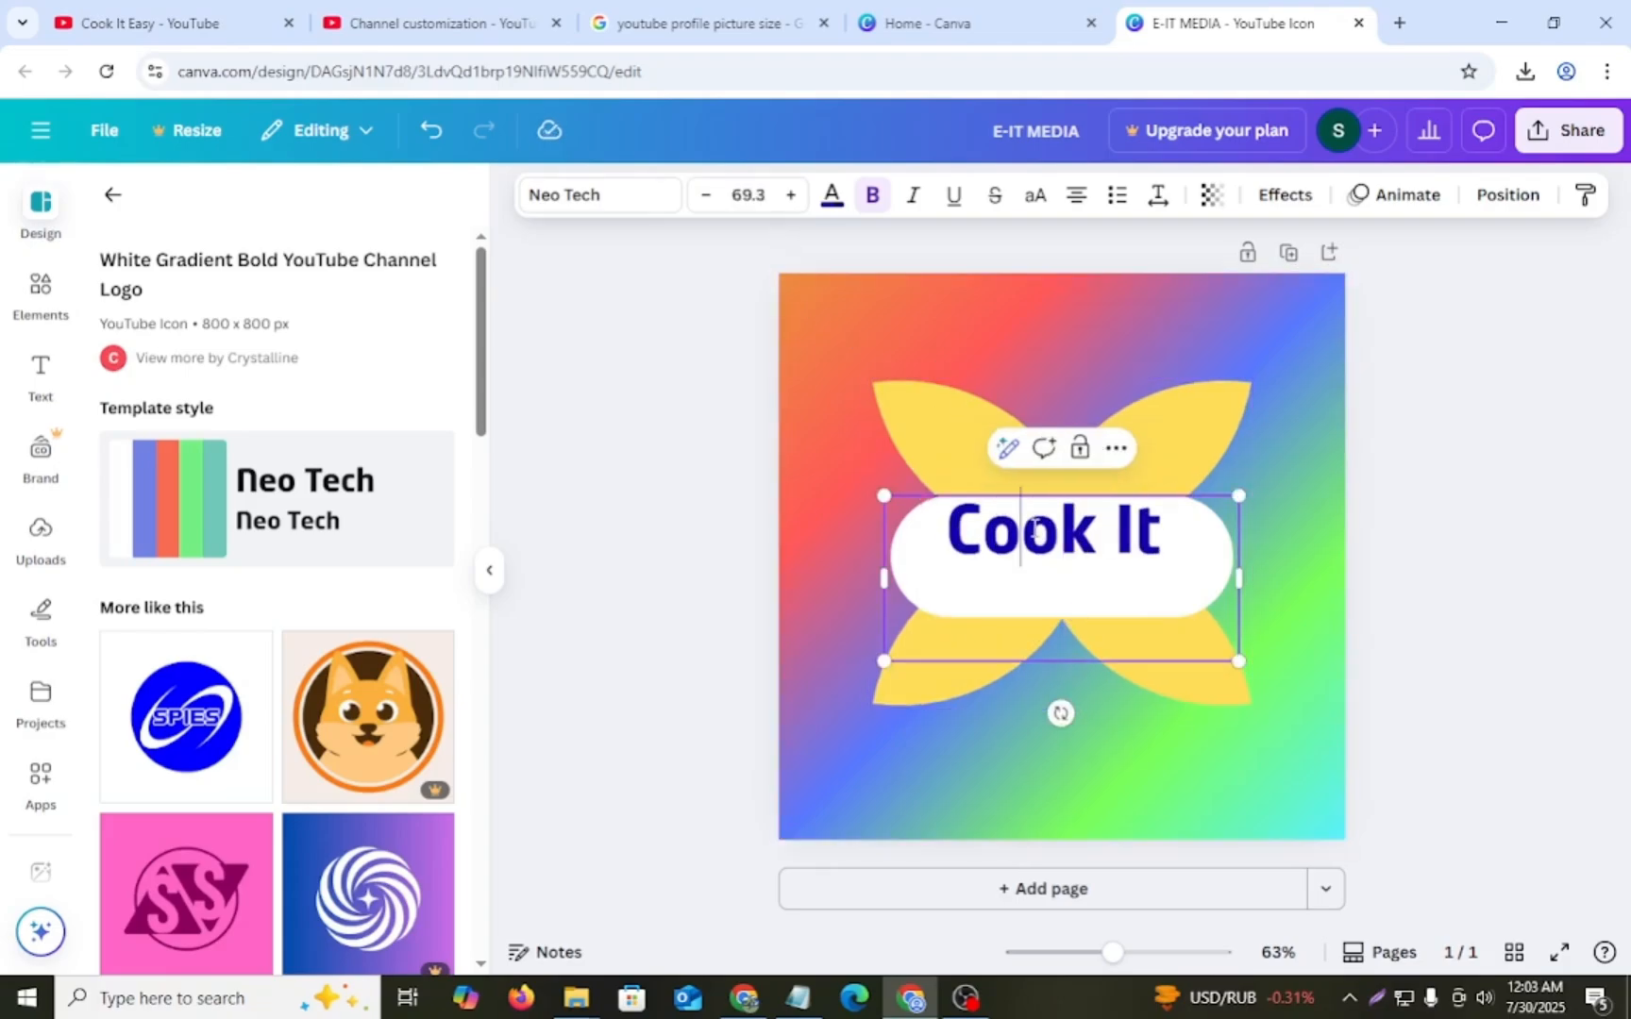
pyautogui.click(791, 195)
pyautogui.click(791, 195)
pyautogui.click(791, 194)
pyautogui.click(790, 194)
pyautogui.click(791, 195)
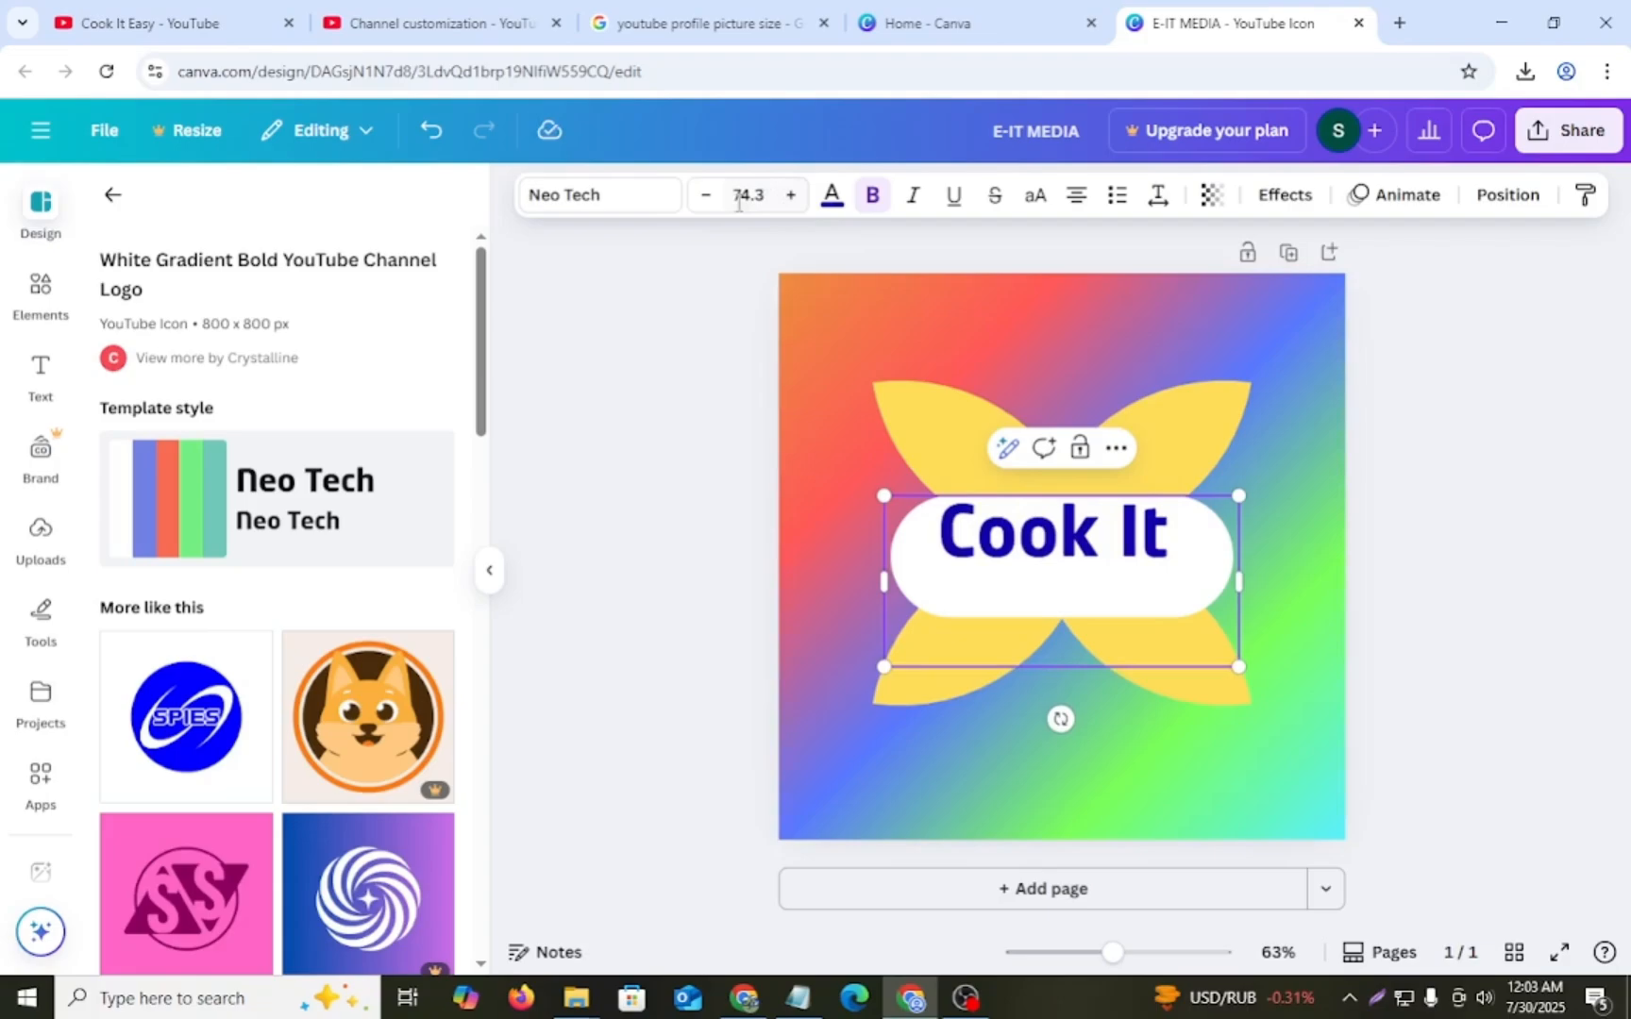
pyautogui.click(708, 204)
pyautogui.click(708, 204)
pyautogui.click(708, 204)
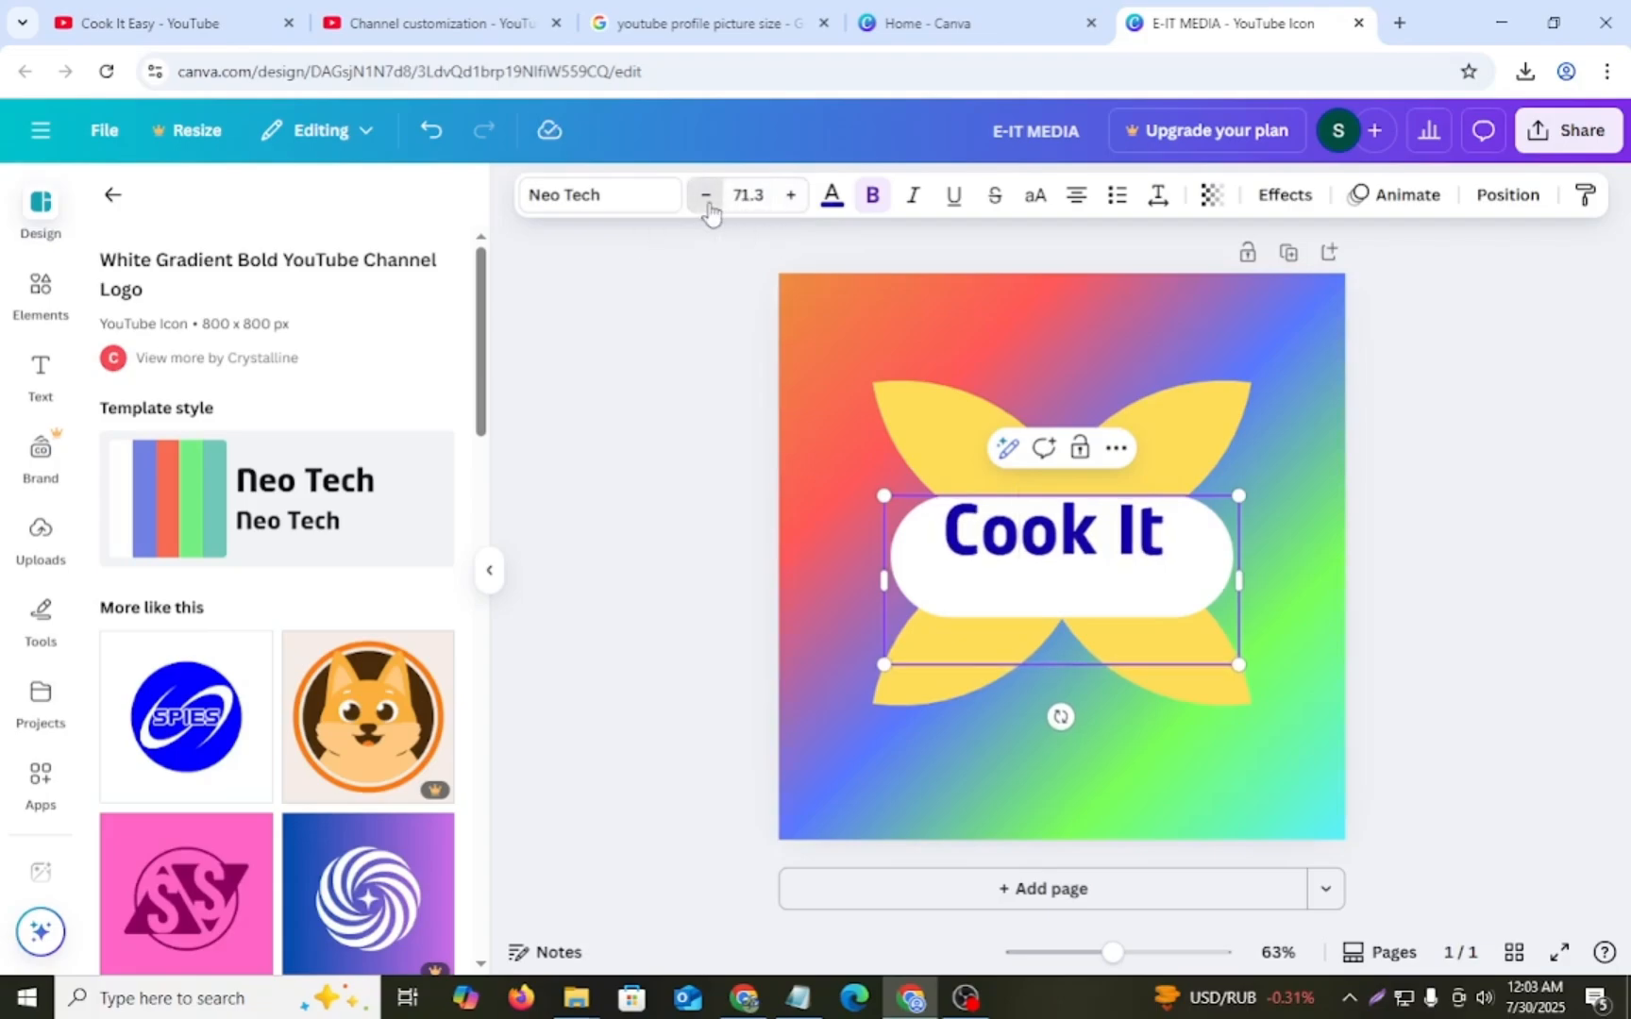
pyautogui.click(708, 204)
pyautogui.moveTo(977, 529); pyautogui.dragTo(977, 538)
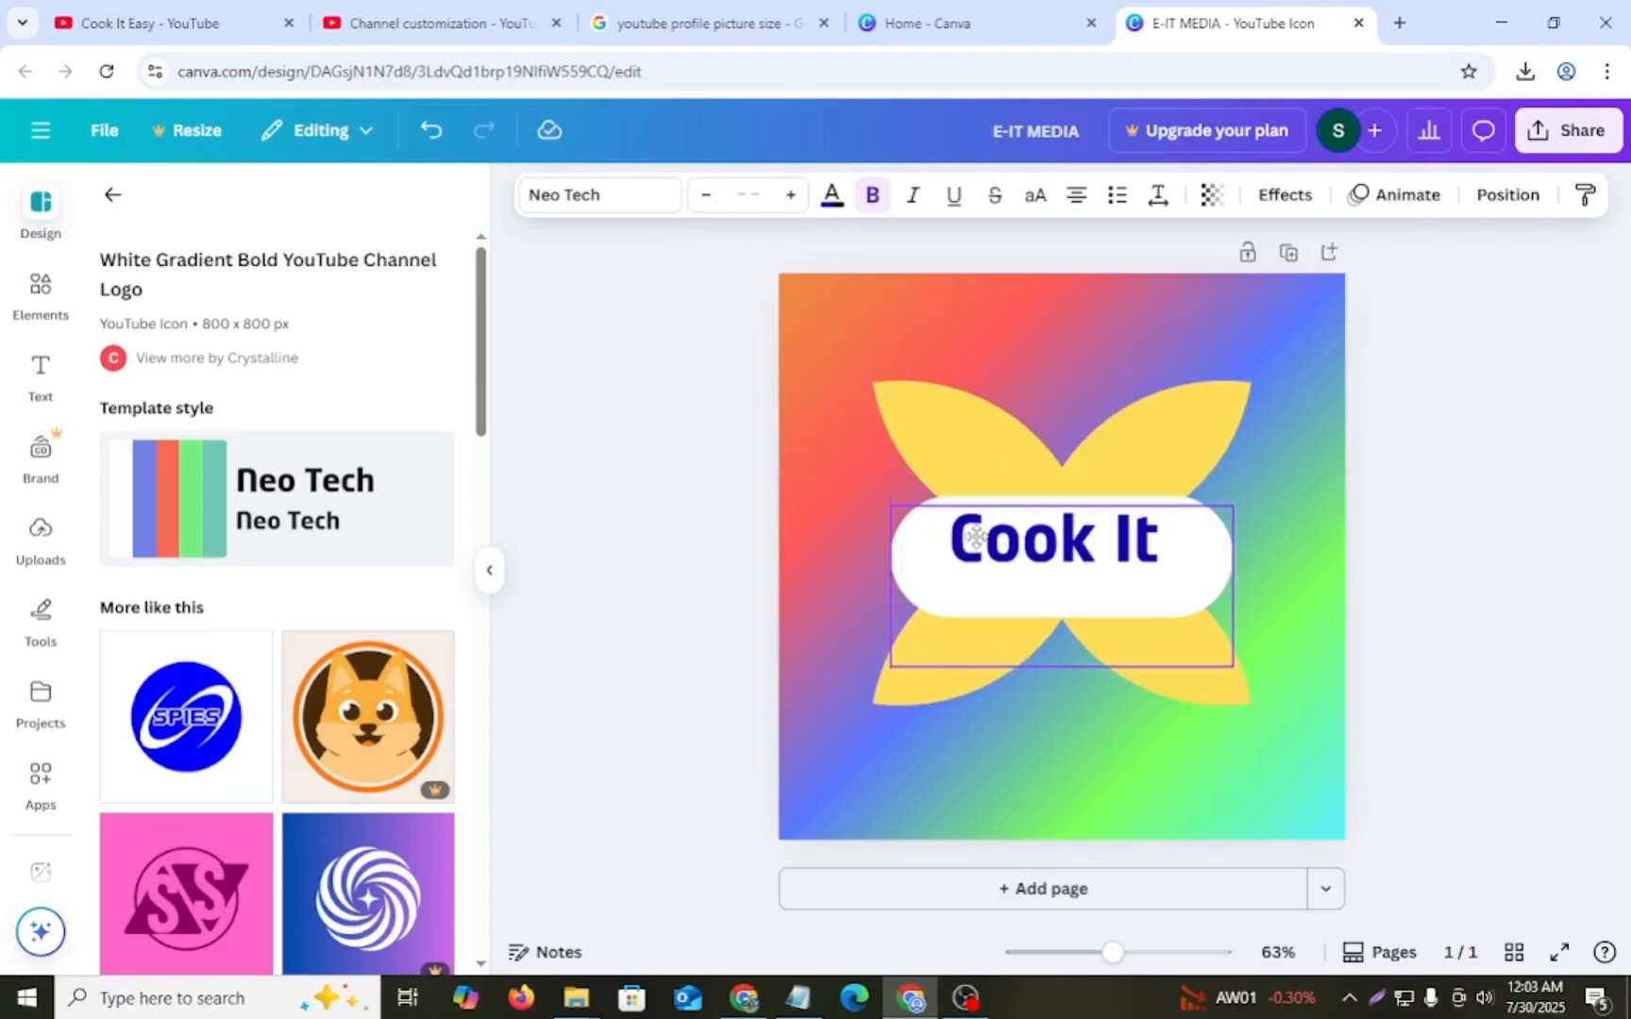
# - Add a subheading text box to the logo below the "Cook It" text
pyautogui.click(40, 376)
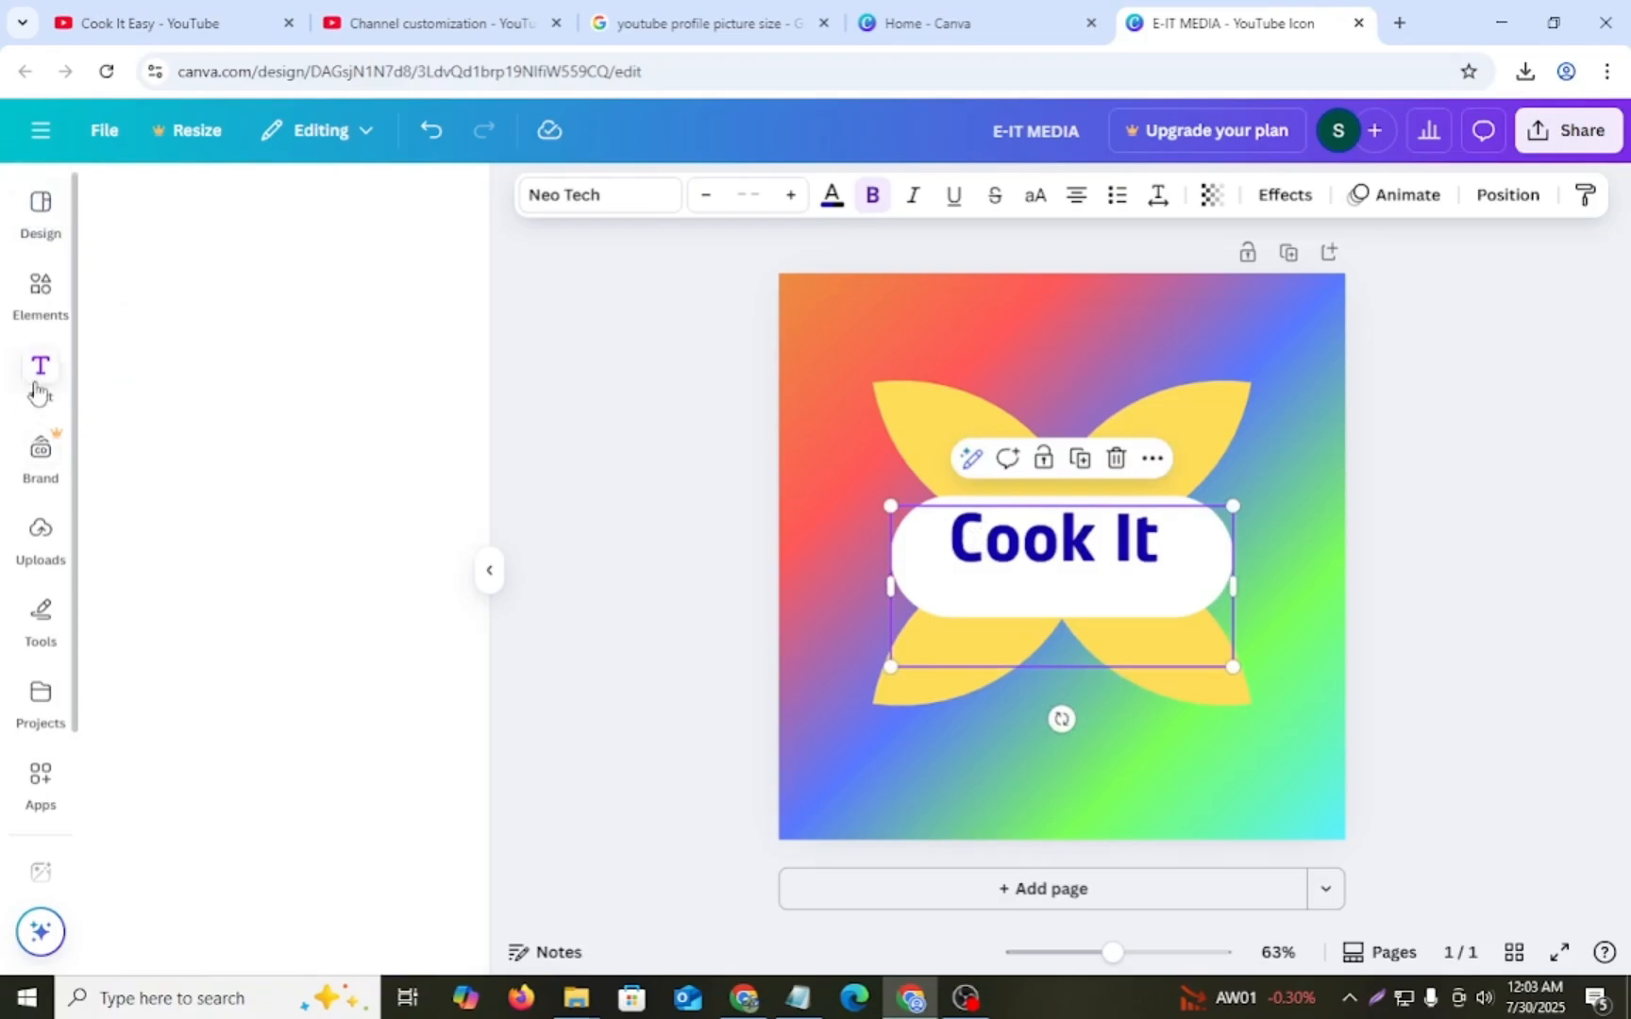
pyautogui.click(214, 607)
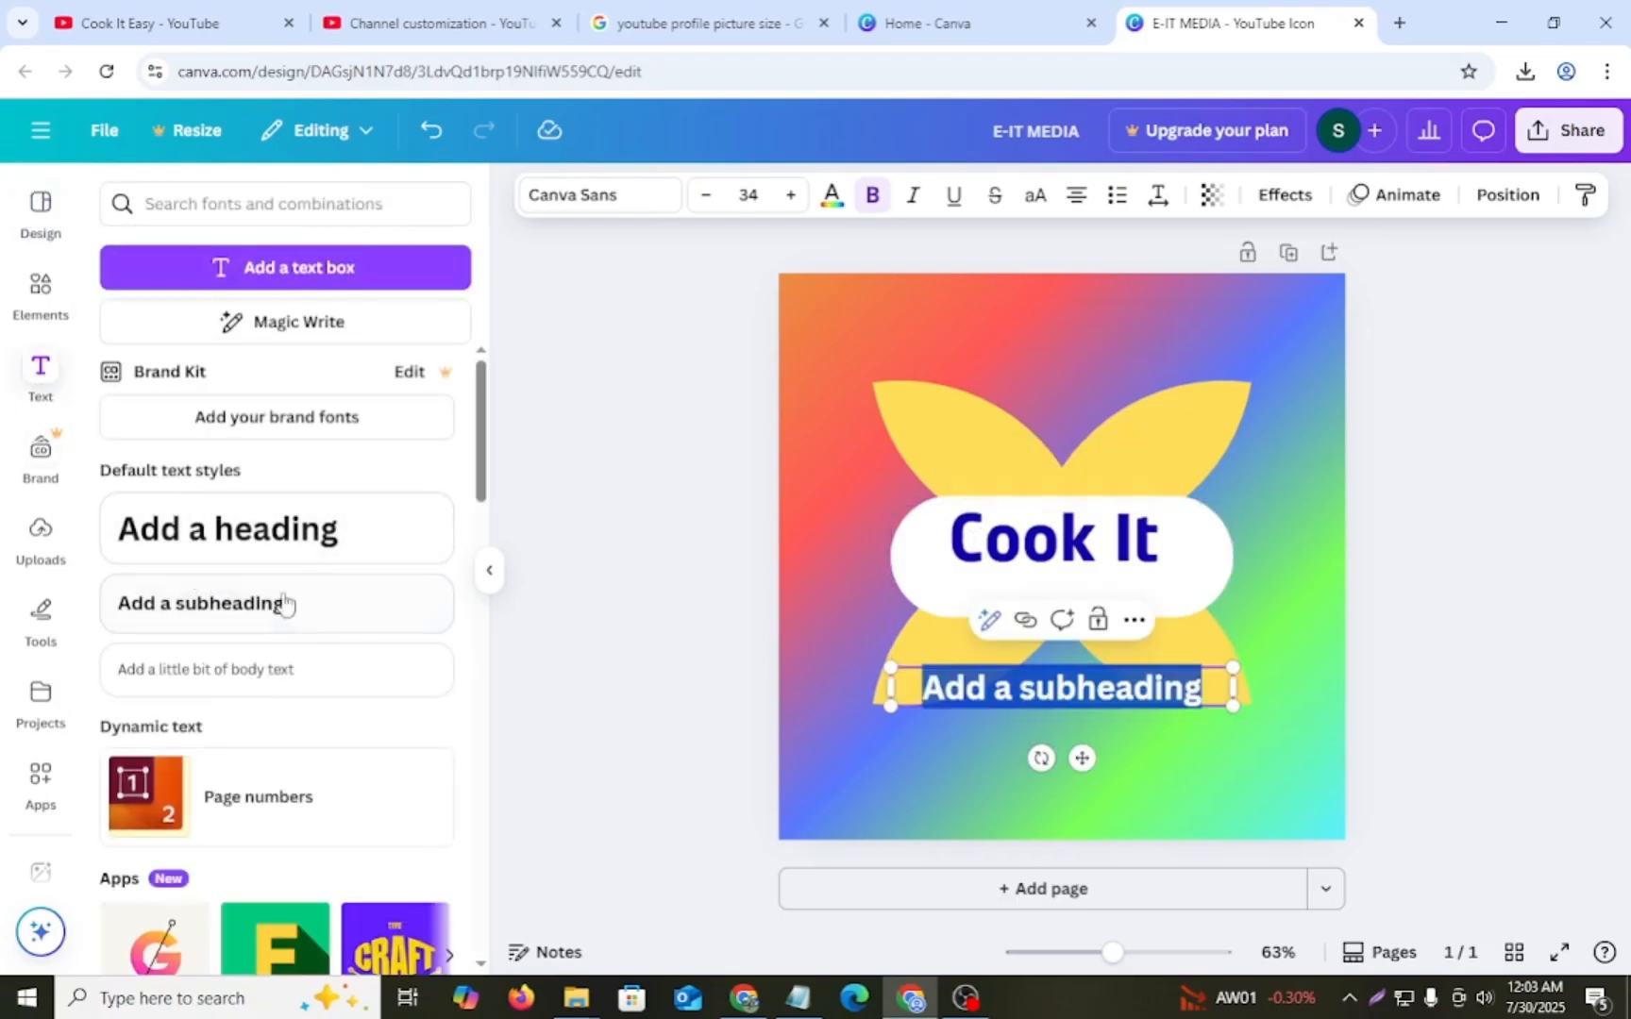
pyautogui.doubleClick(1022, 693)
# - Copy the word "Easy" from the channel notes in Notepad and replace the subheading's placeholder text with it in Canva
pyautogui.click(798, 997)
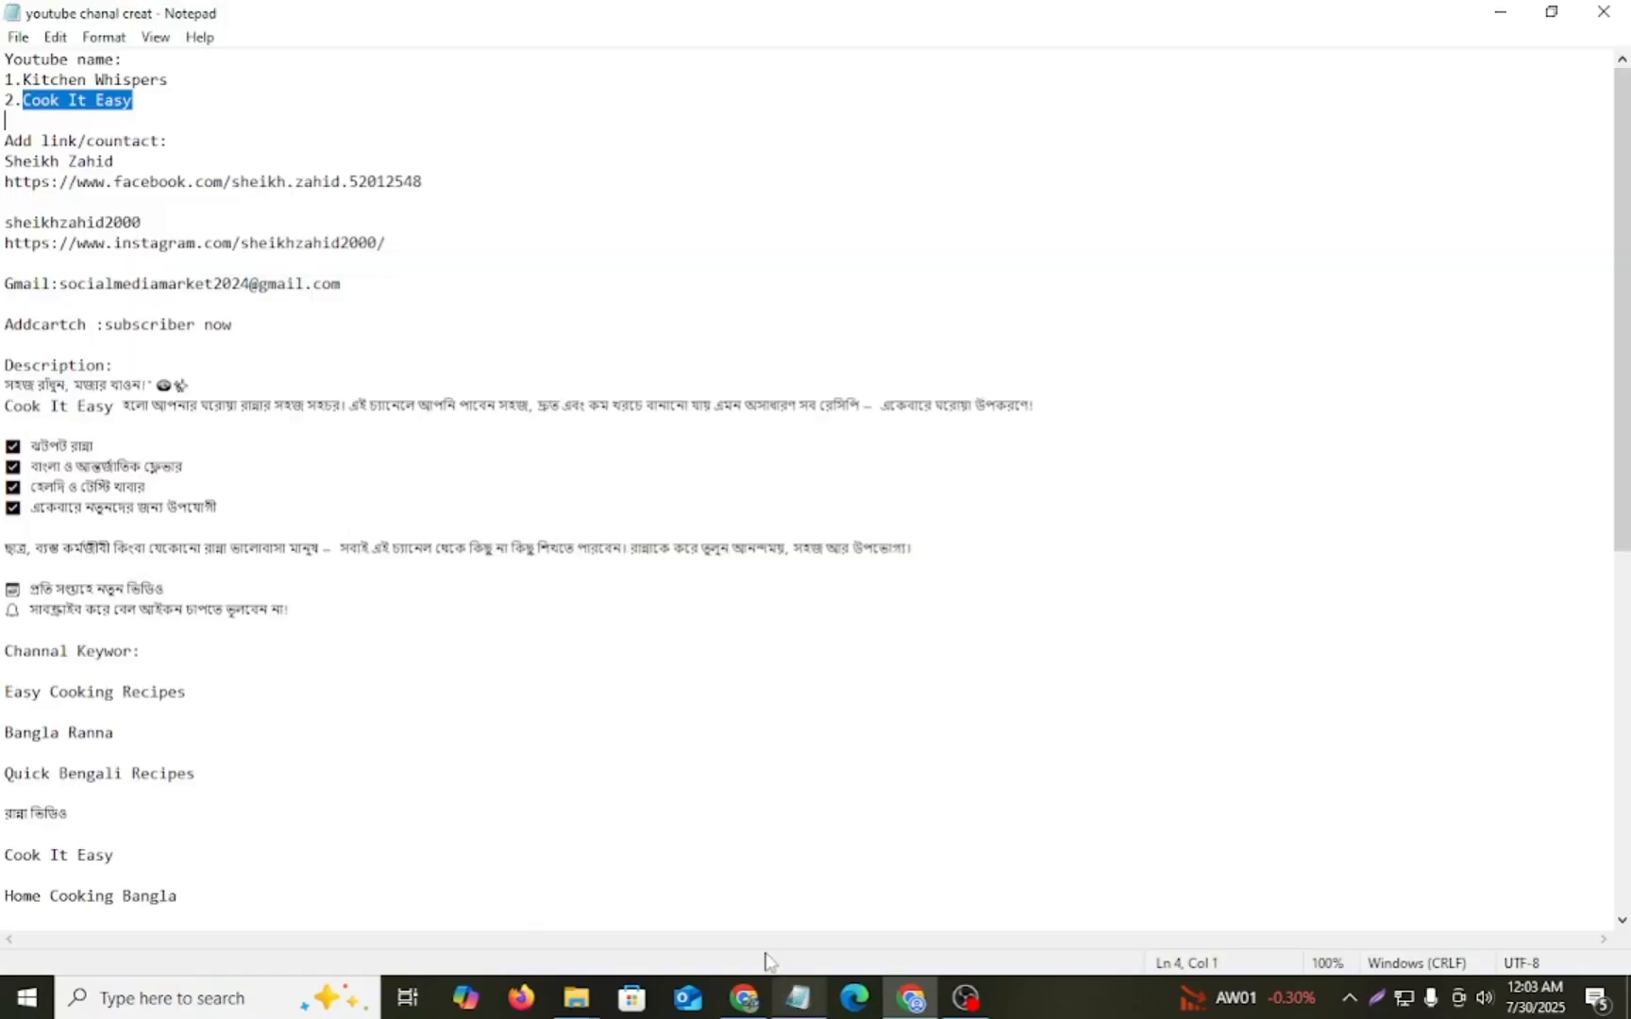
pyautogui.click(168, 140)
pyautogui.moveTo(100, 100); pyautogui.dragTo(291, 124)
pyautogui.hotkey('ctrl', 'c')
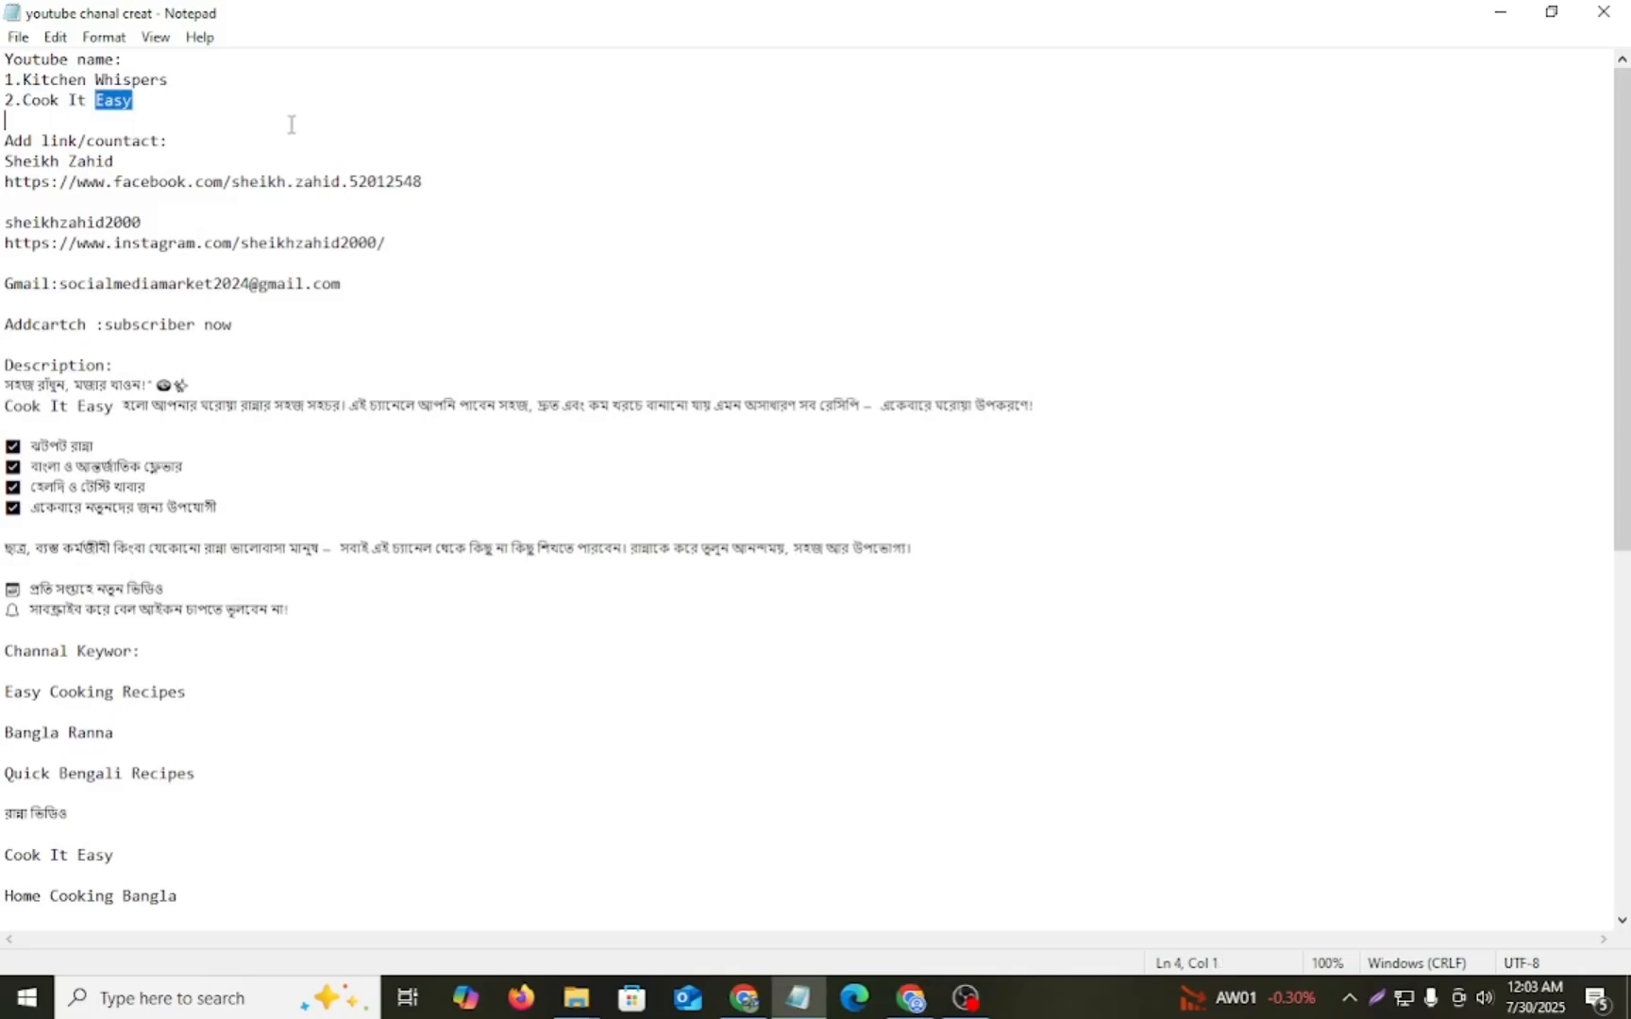
pyautogui.click(910, 998)
pyautogui.doubleClick(1007, 701)
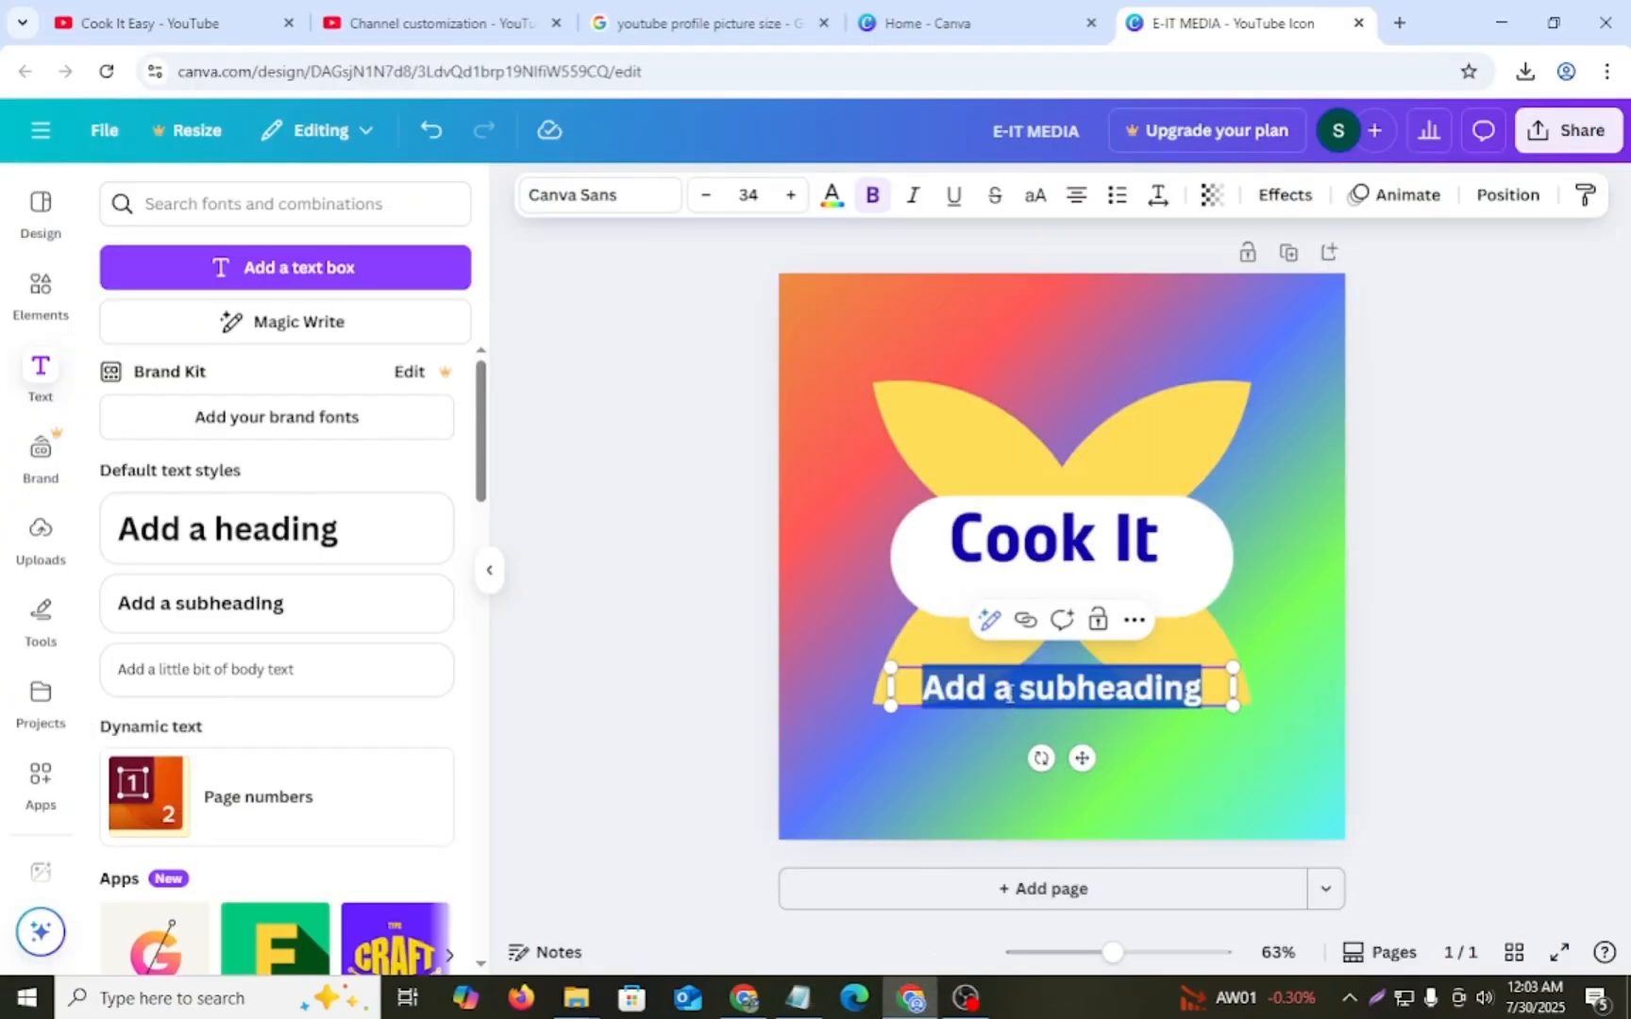
pyautogui.hotkey('ctrl', 'v')
pyautogui.click(845, 597)
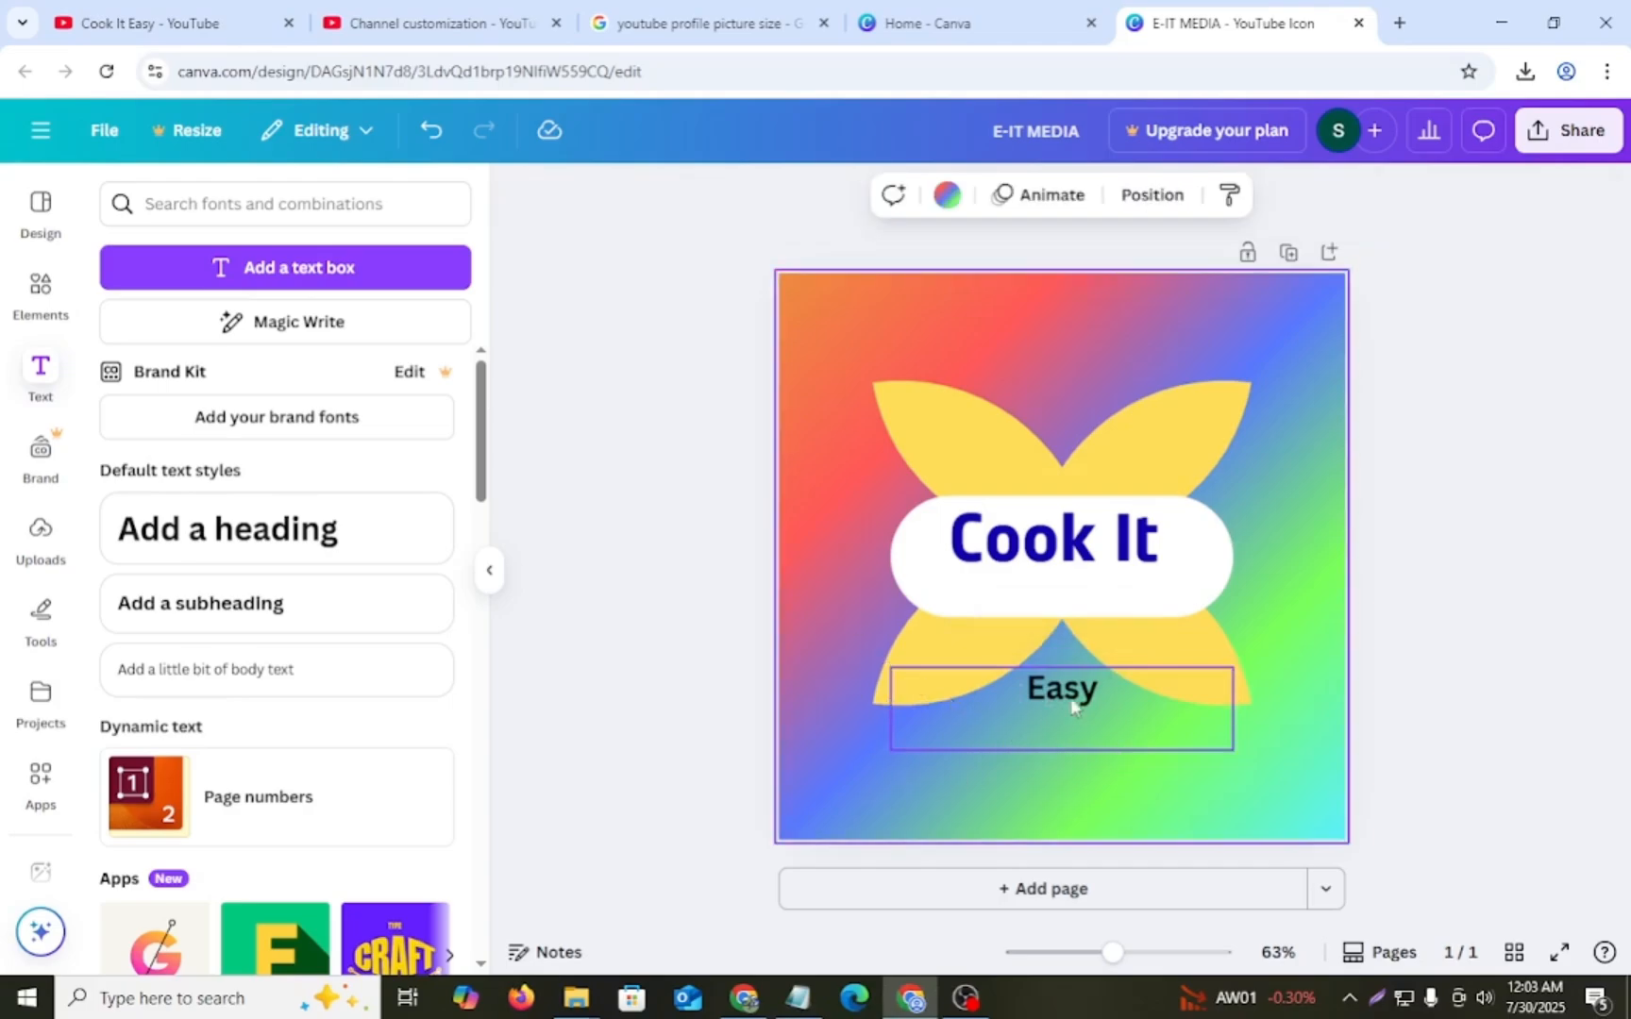
# - Move the "Easy" text into the white rounded shape below "Cook It" and set its font size to 45
pyautogui.click(1080, 689)
pyautogui.click(1246, 774)
pyautogui.moveTo(1103, 699); pyautogui.dragTo(1093, 594)
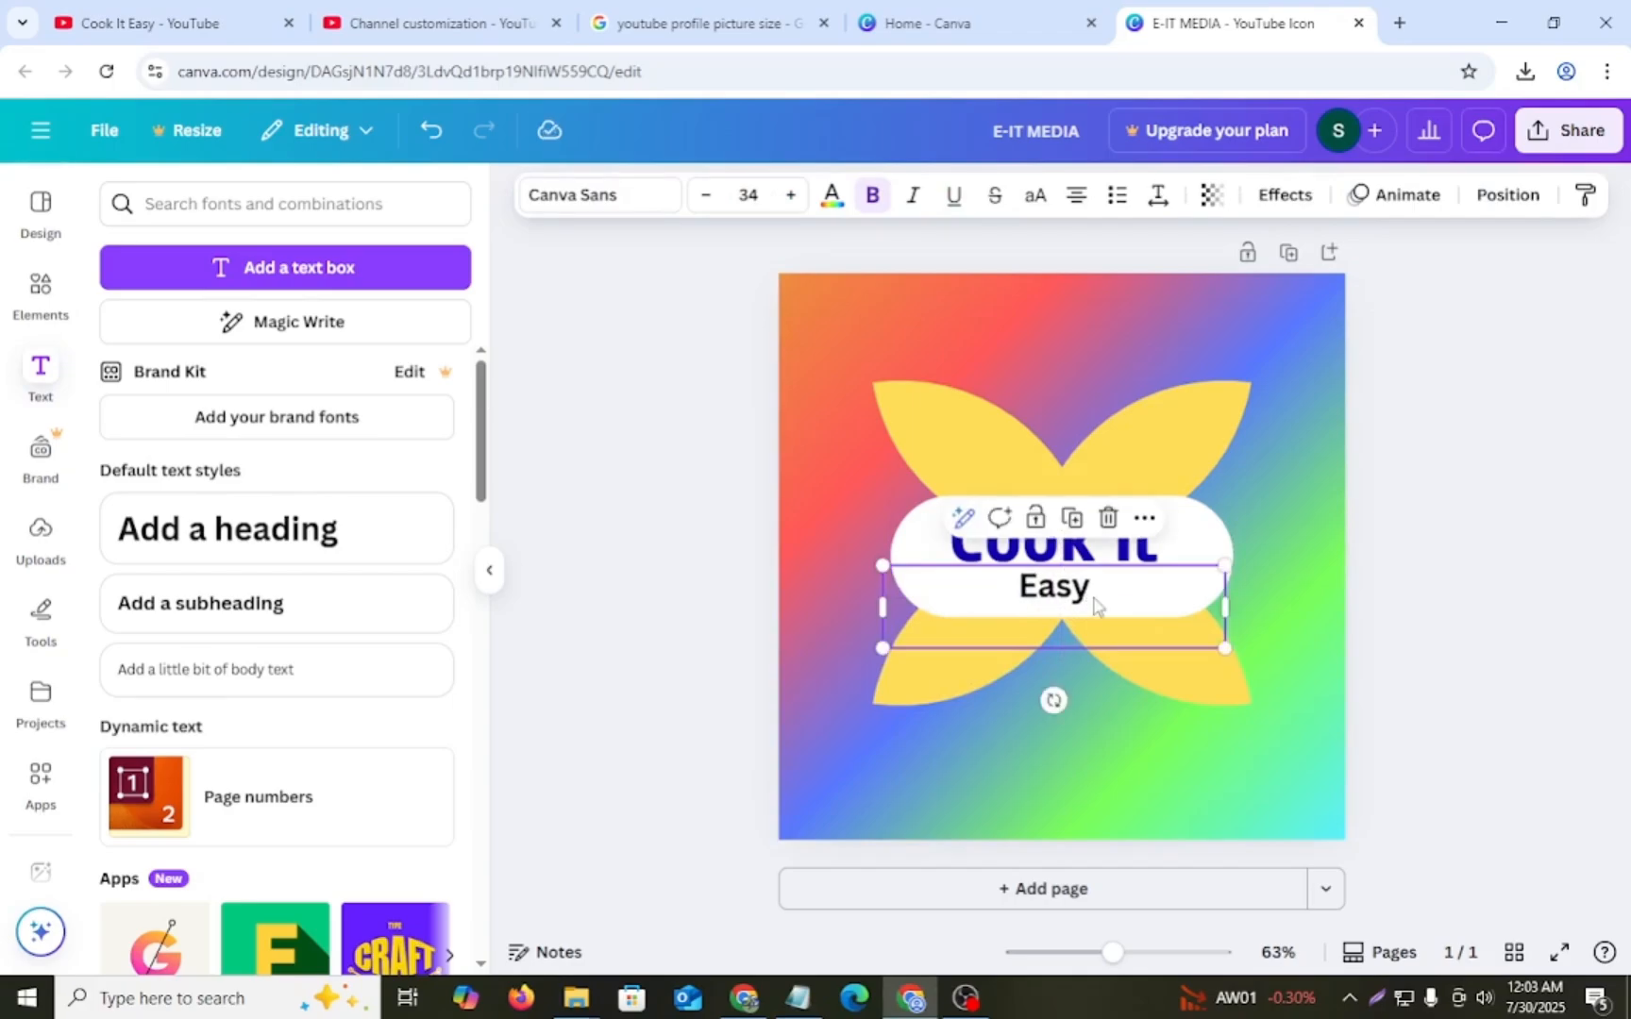
pyautogui.click(791, 199)
pyautogui.click(790, 198)
pyautogui.click(791, 198)
pyautogui.click(791, 199)
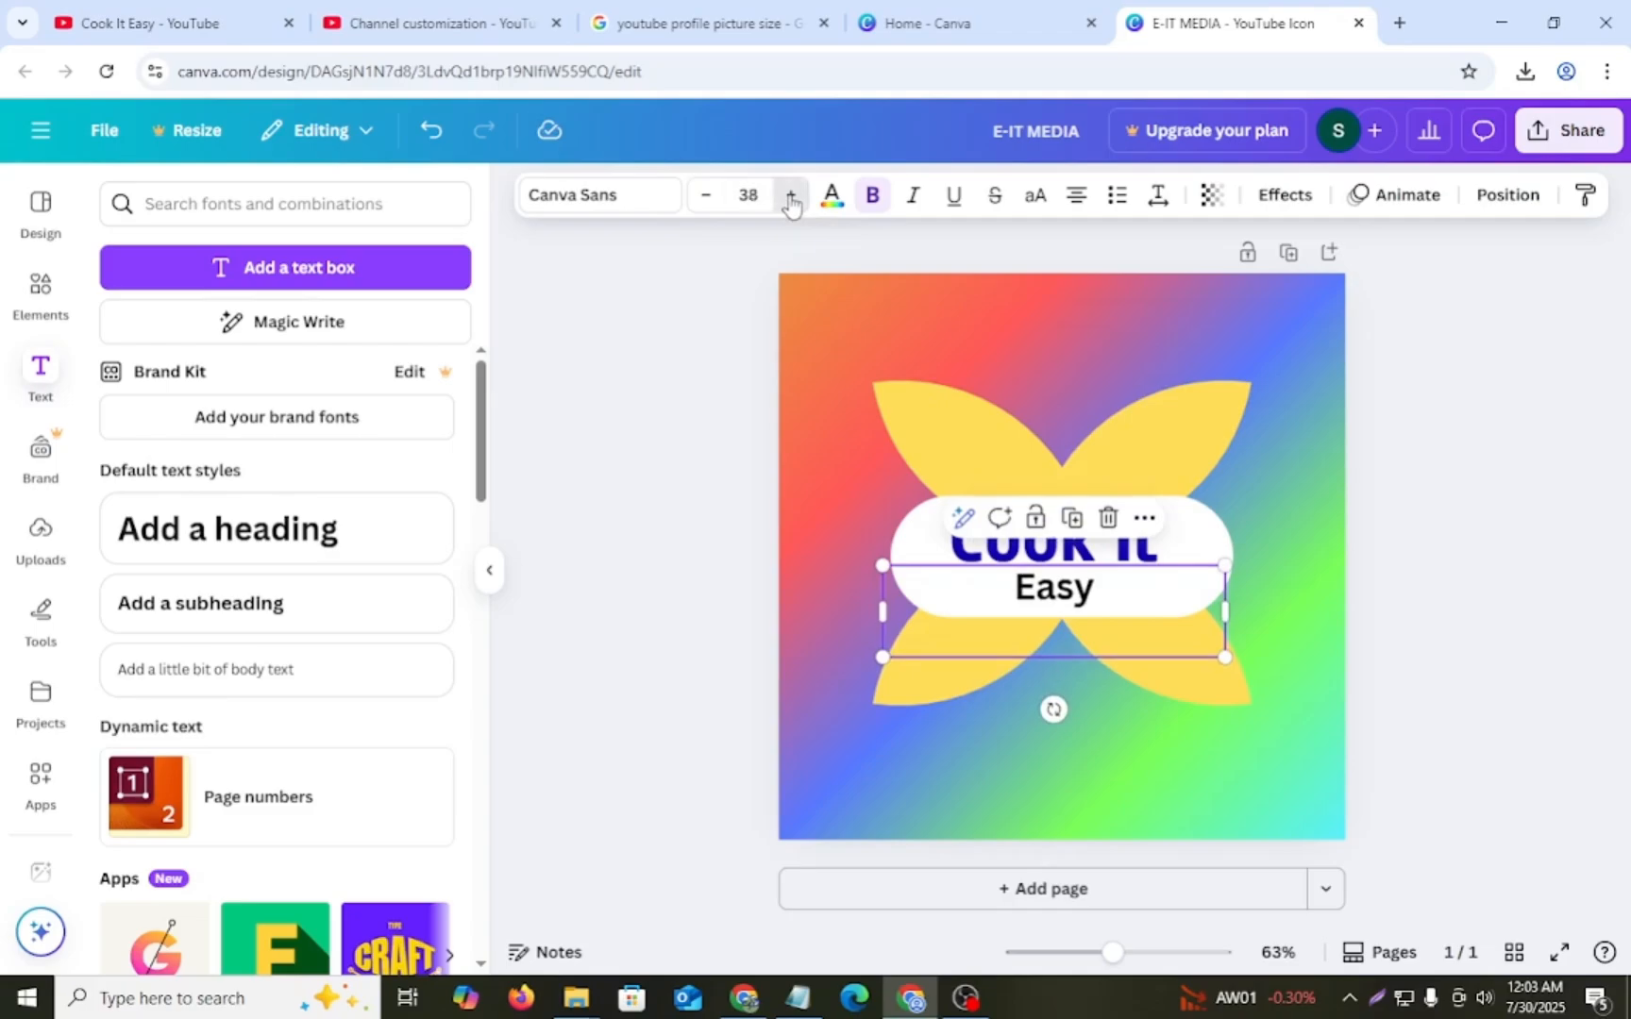
pyautogui.click(791, 198)
pyautogui.click(791, 198)
pyautogui.click(791, 198)
pyautogui.click(790, 198)
pyautogui.click(791, 198)
pyautogui.click(791, 198)
pyautogui.click(791, 198)
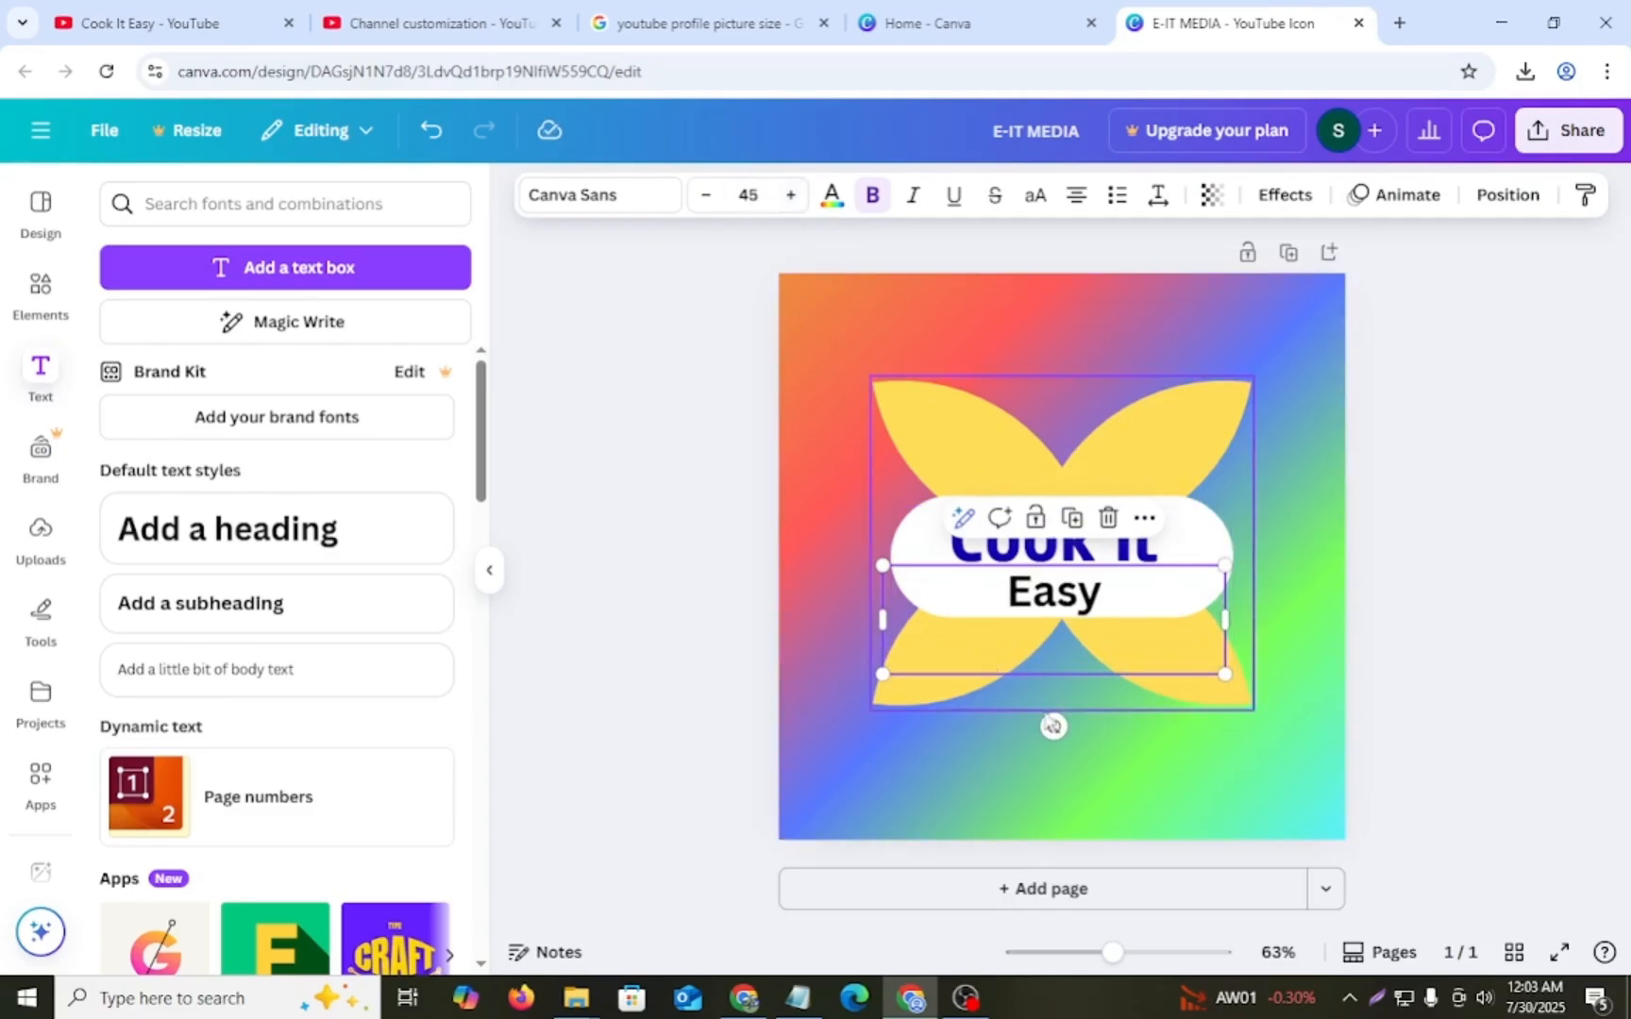
pyautogui.click(1054, 736)
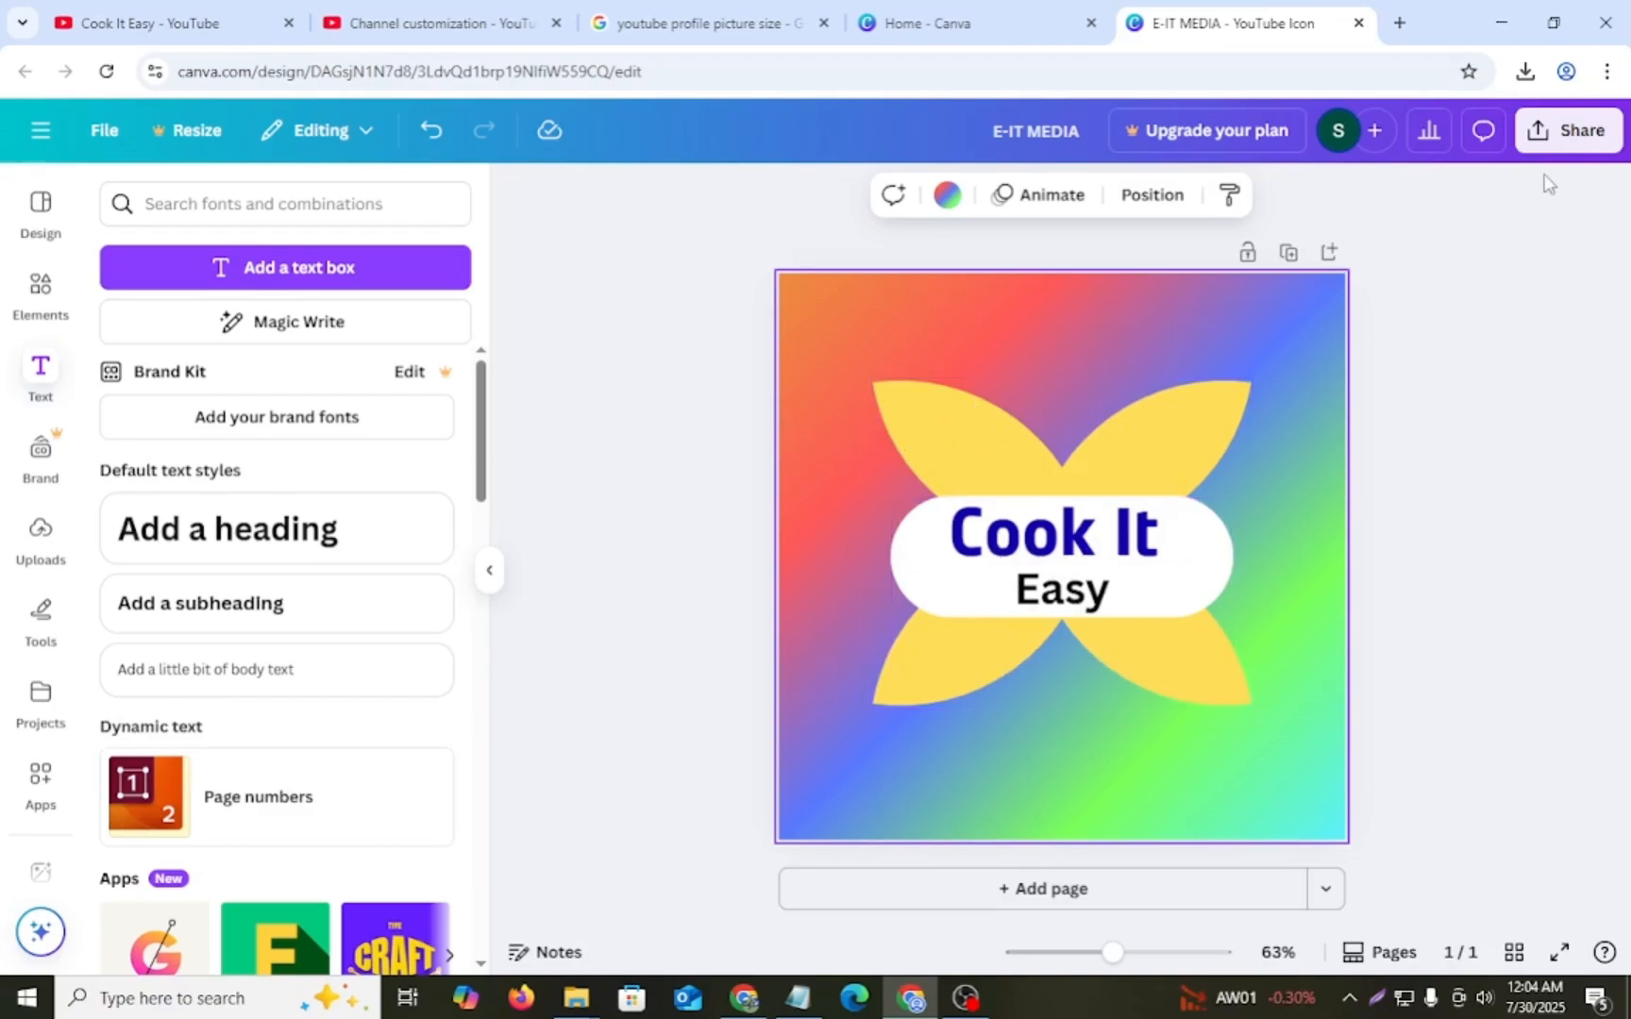
# - Download the finished logo design as a JPG file
pyautogui.click(1563, 132)
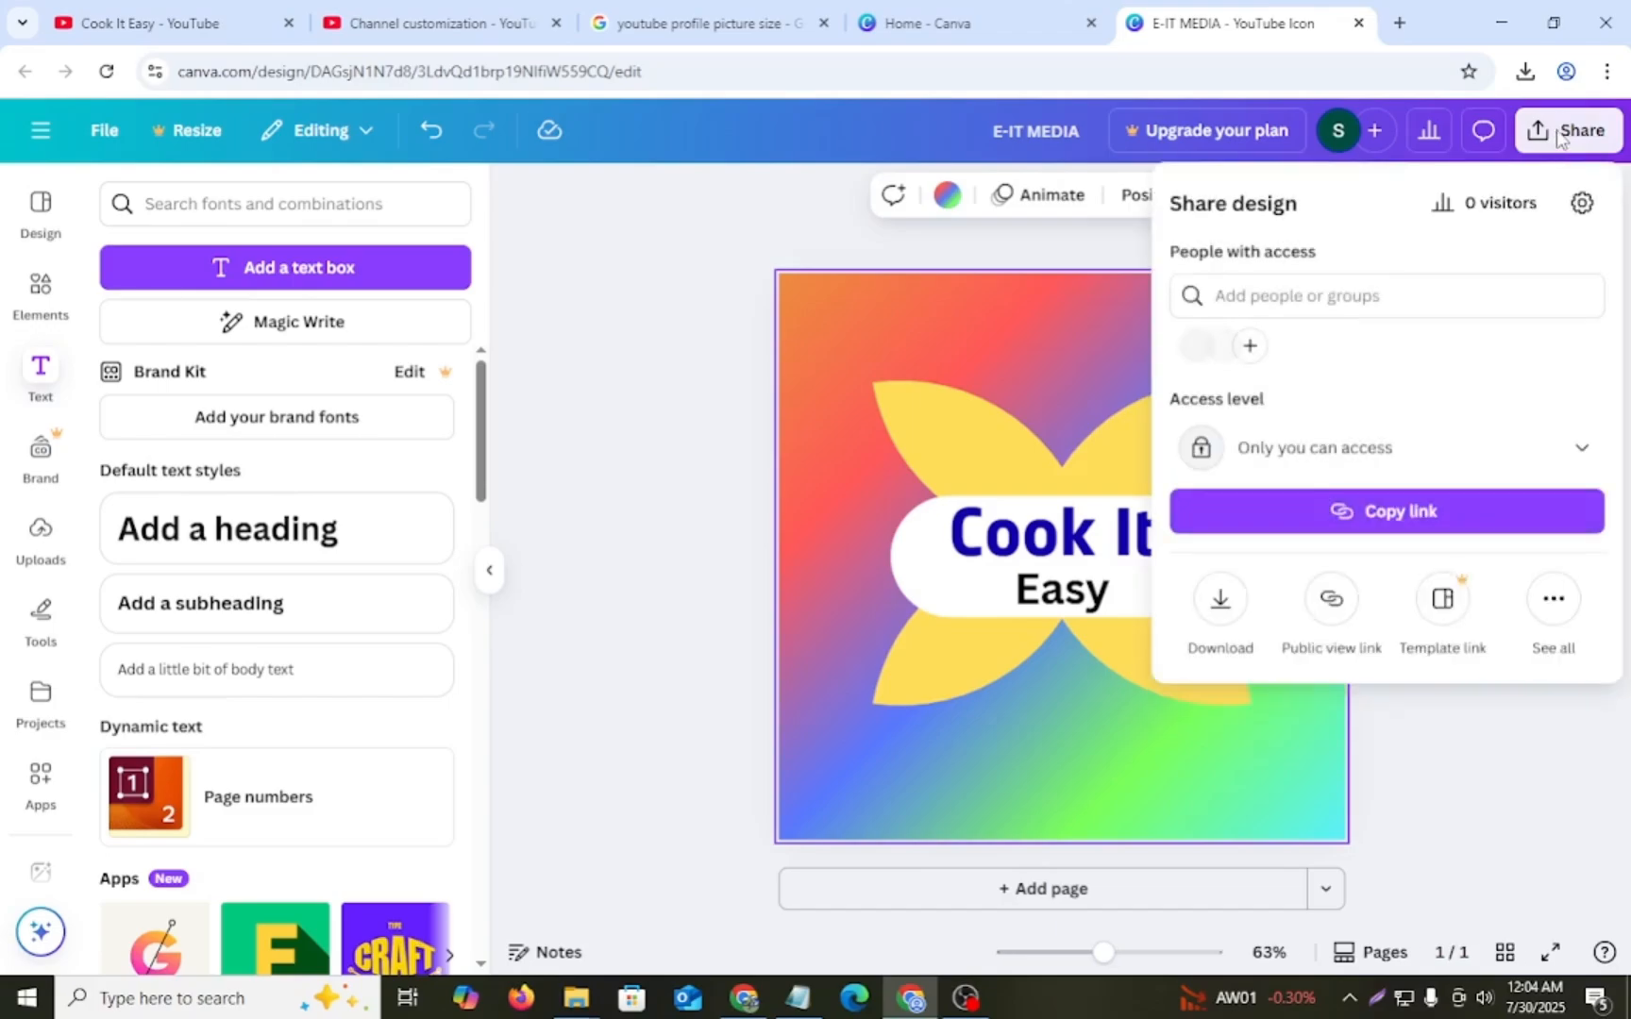
pyautogui.click(1222, 602)
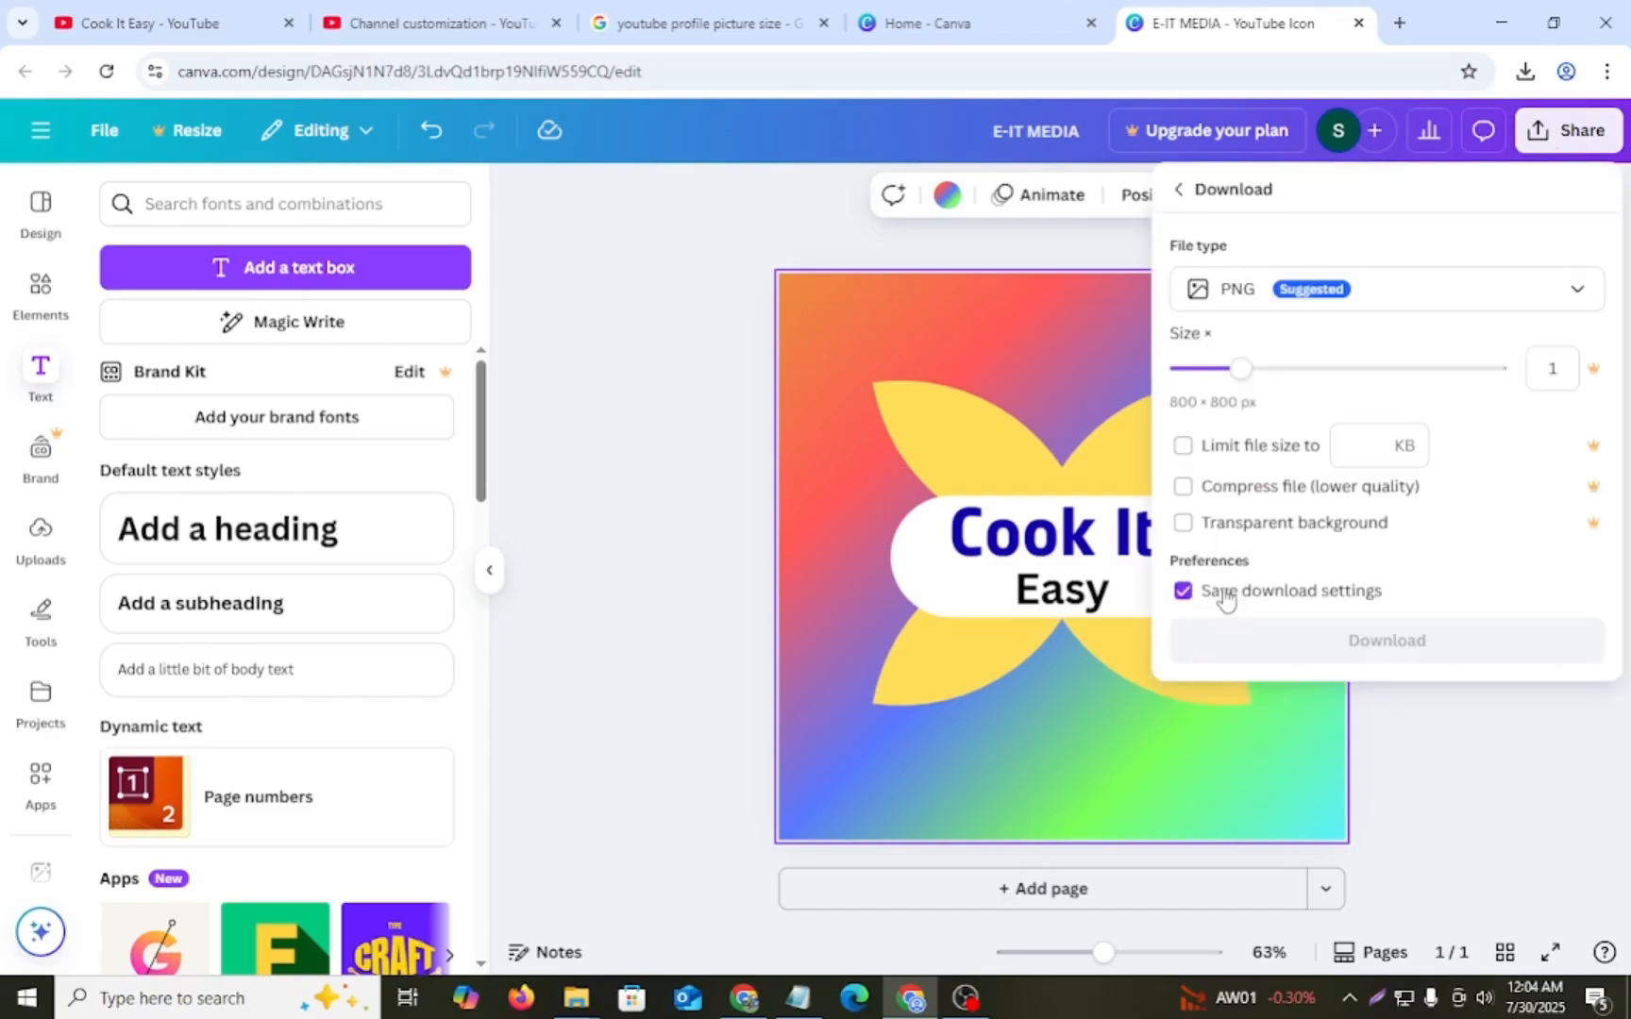
pyautogui.click(1582, 296)
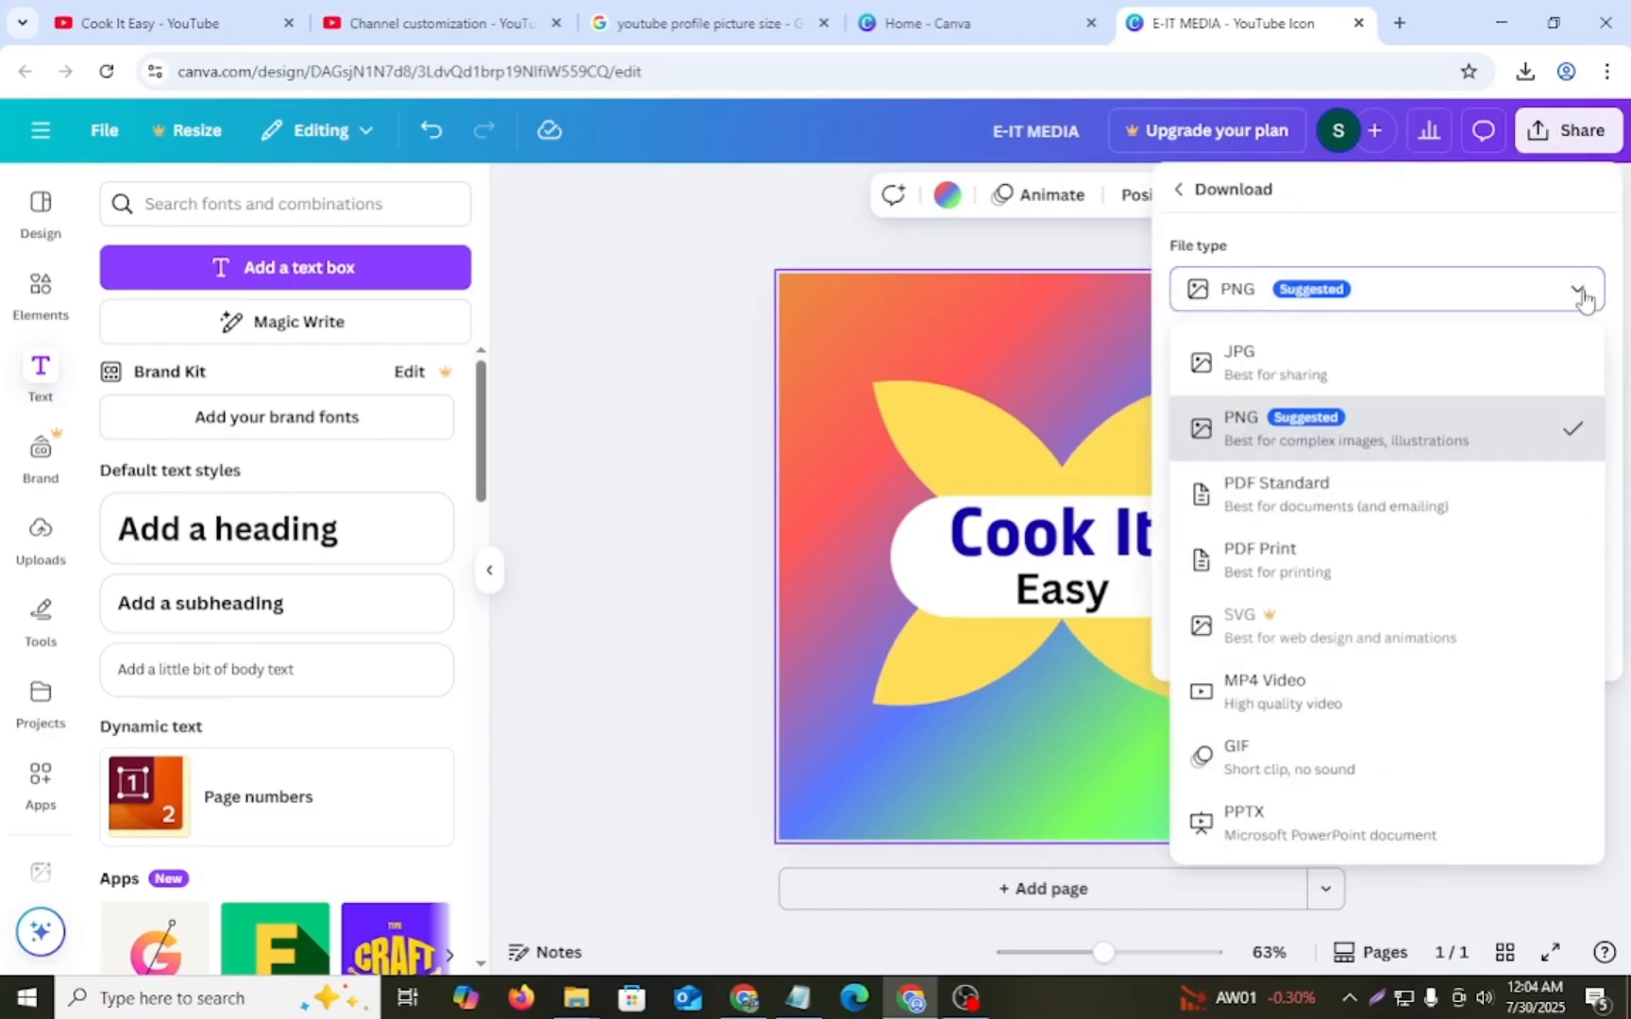
pyautogui.click(1270, 368)
pyautogui.click(1256, 672)
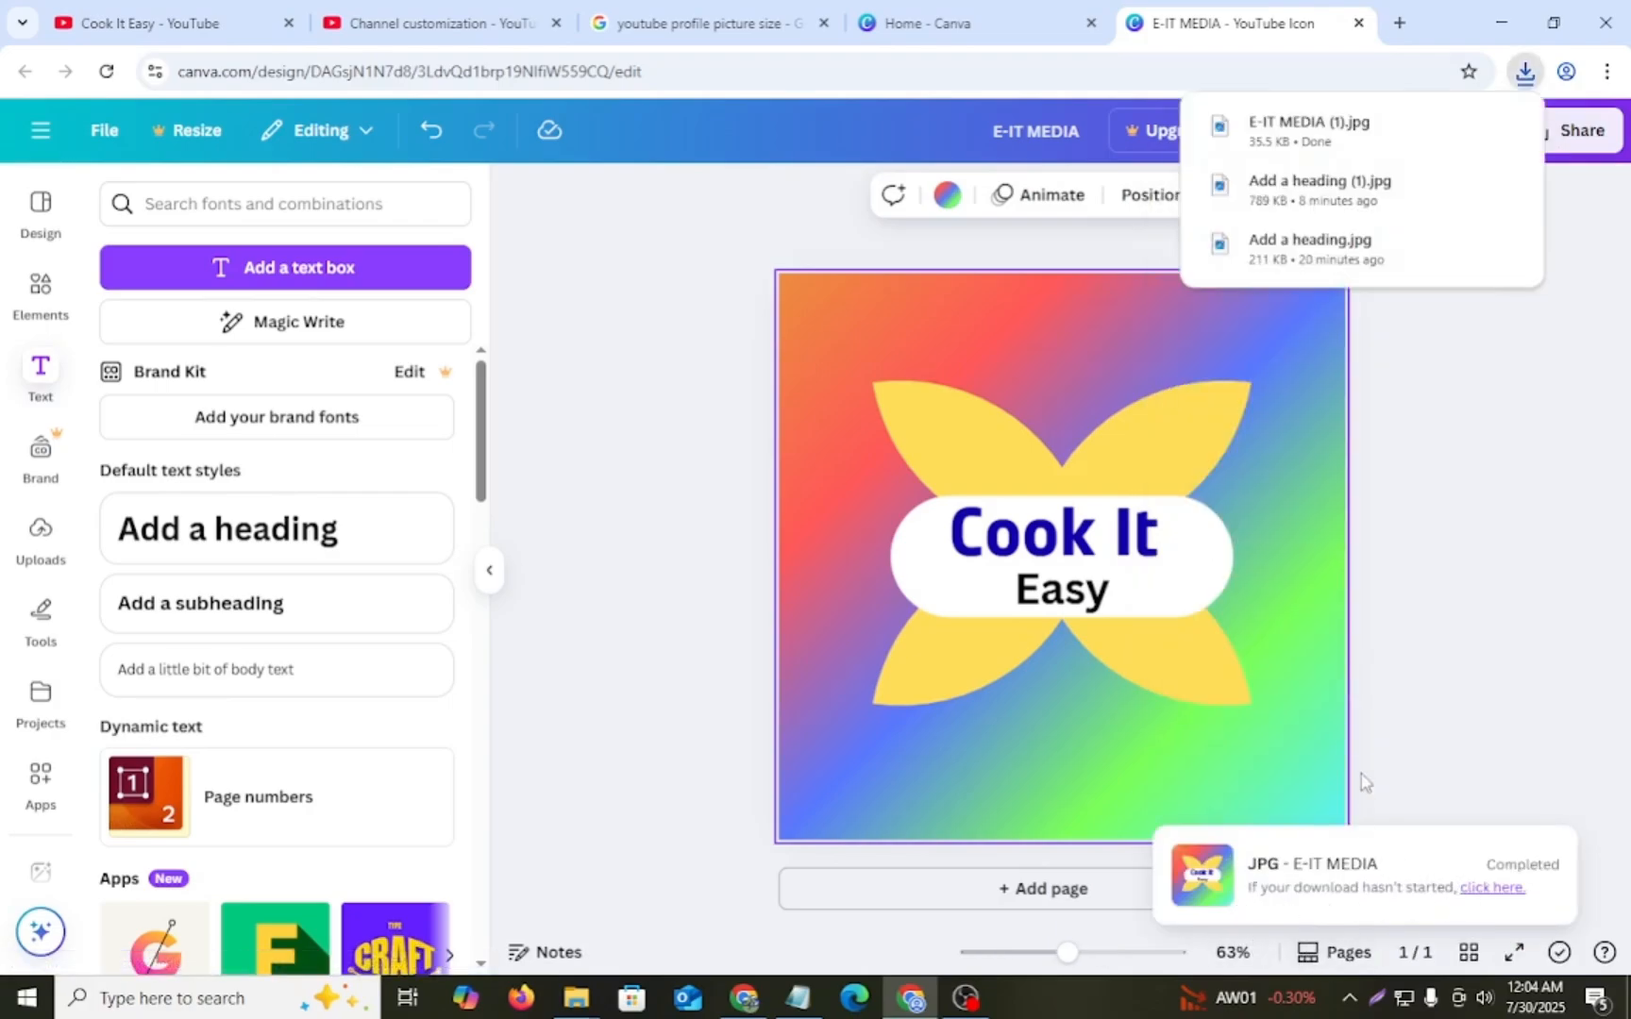
# - Upload E-IT MEDIA (1) from the Downloads folder as the channel's profile picture in YouTube Studio and publish it
pyautogui.click(533, 22)
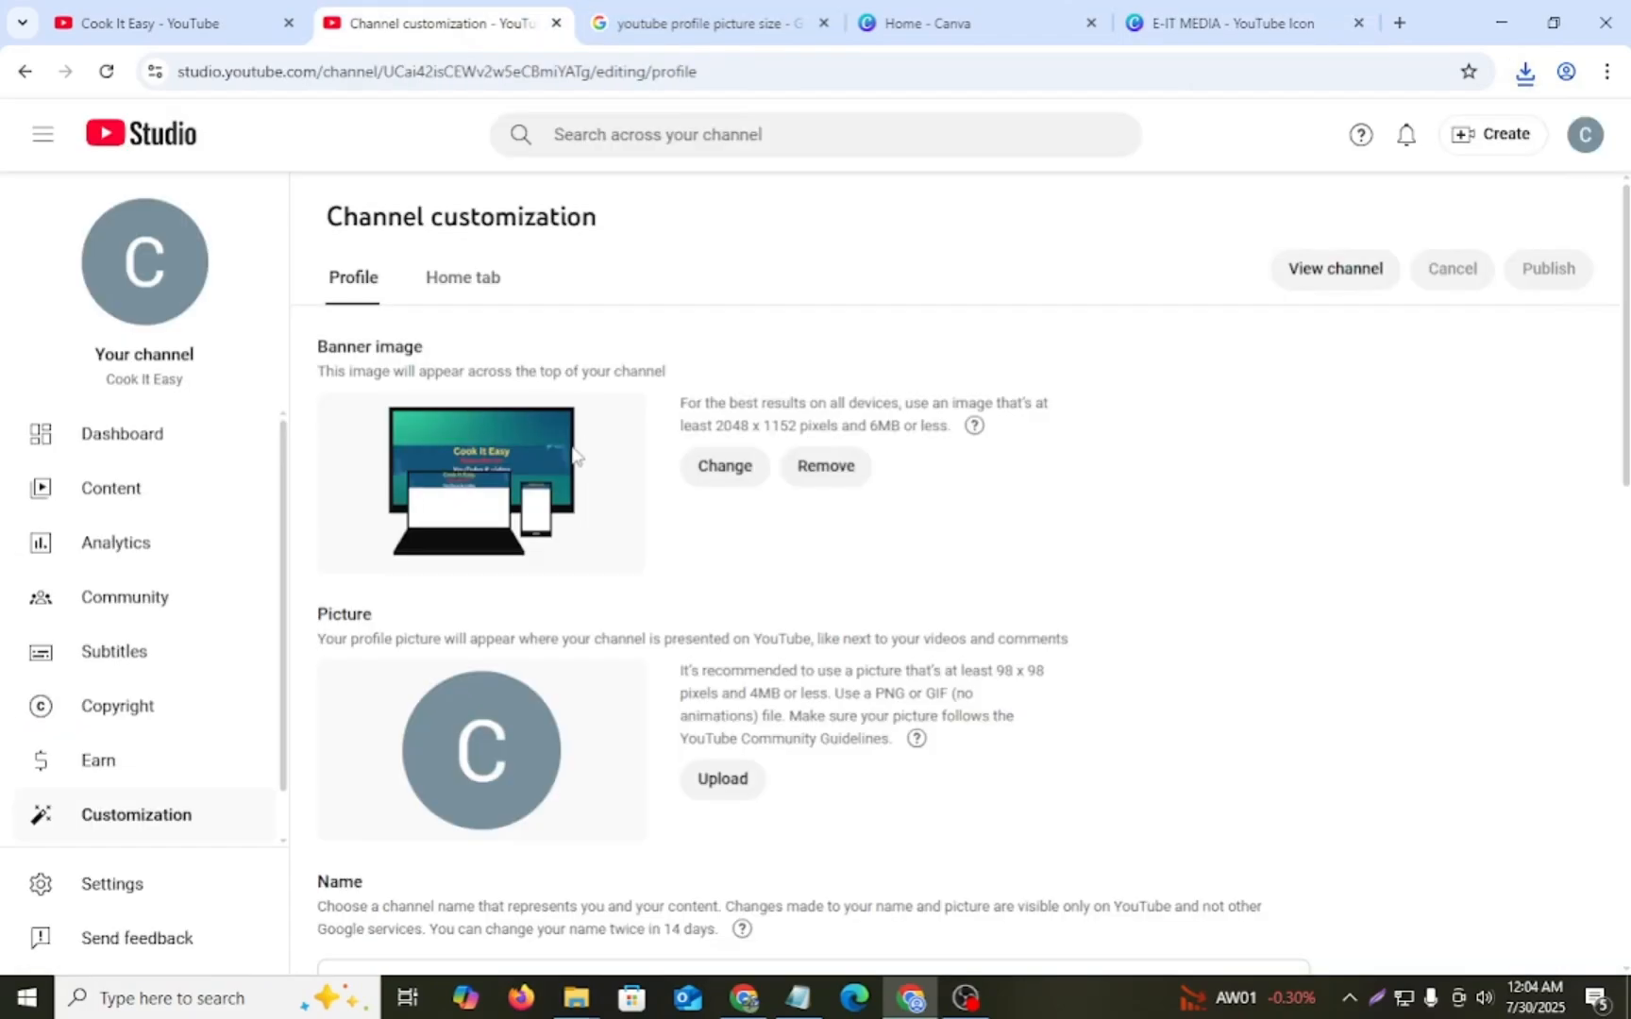
pyautogui.scroll(-3, 604, 604)
pyautogui.scroll(1, 600, 626)
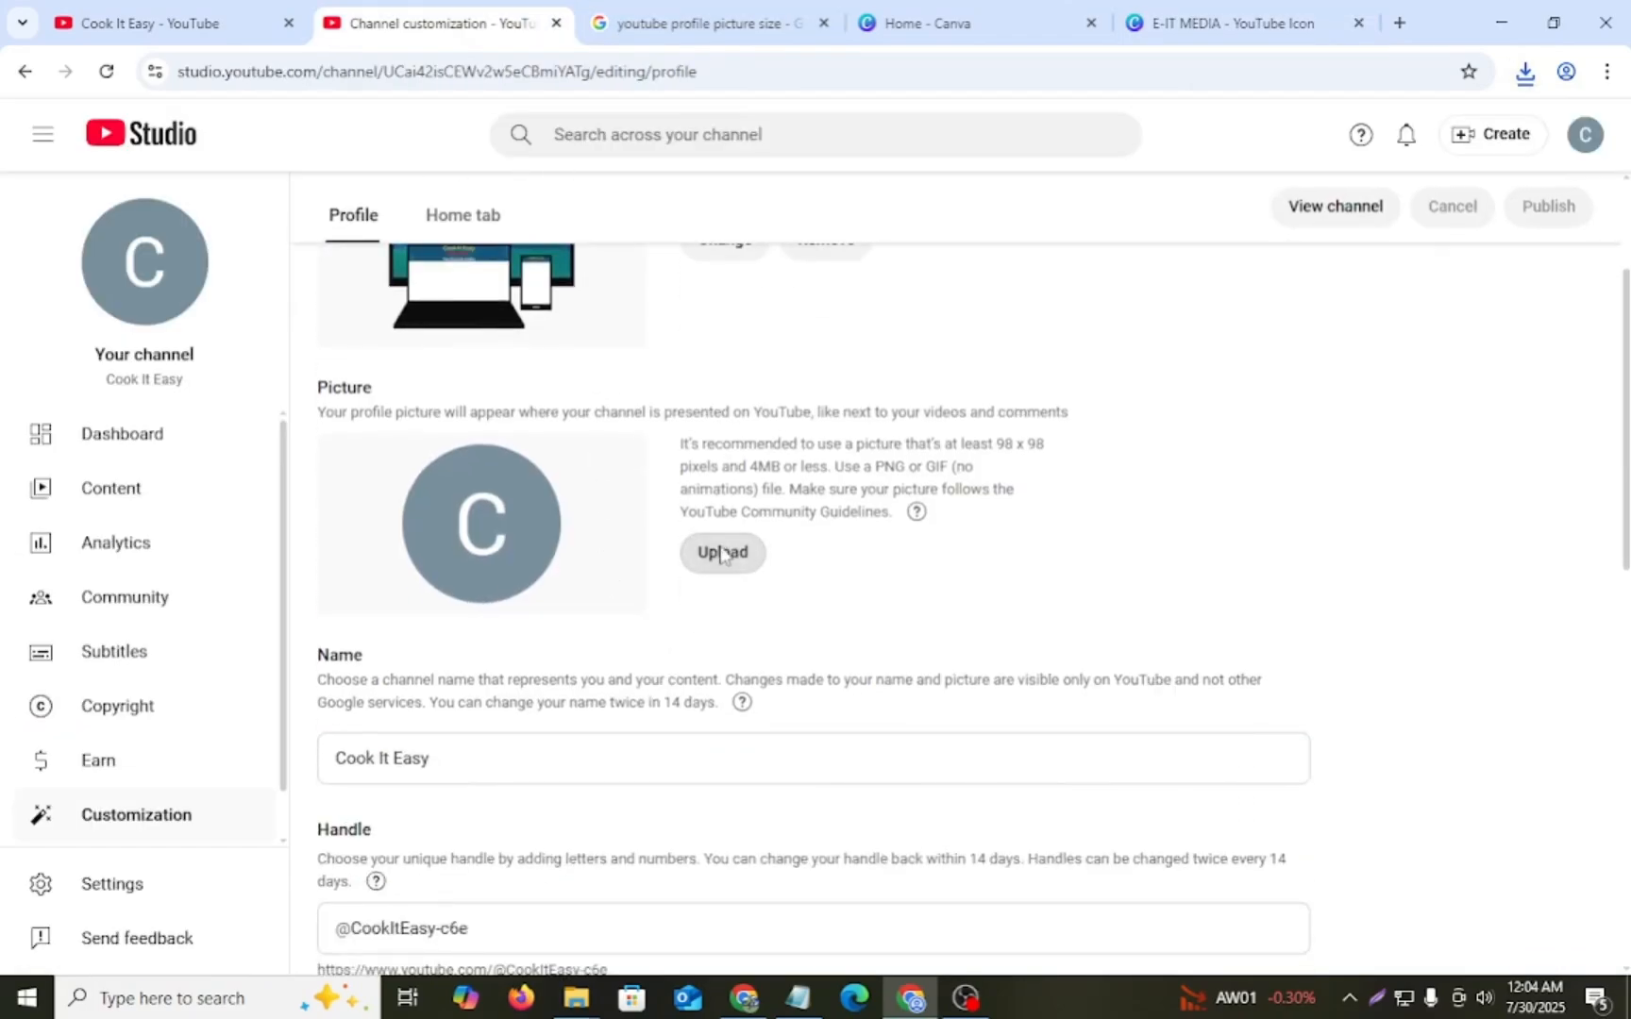
pyautogui.click(722, 555)
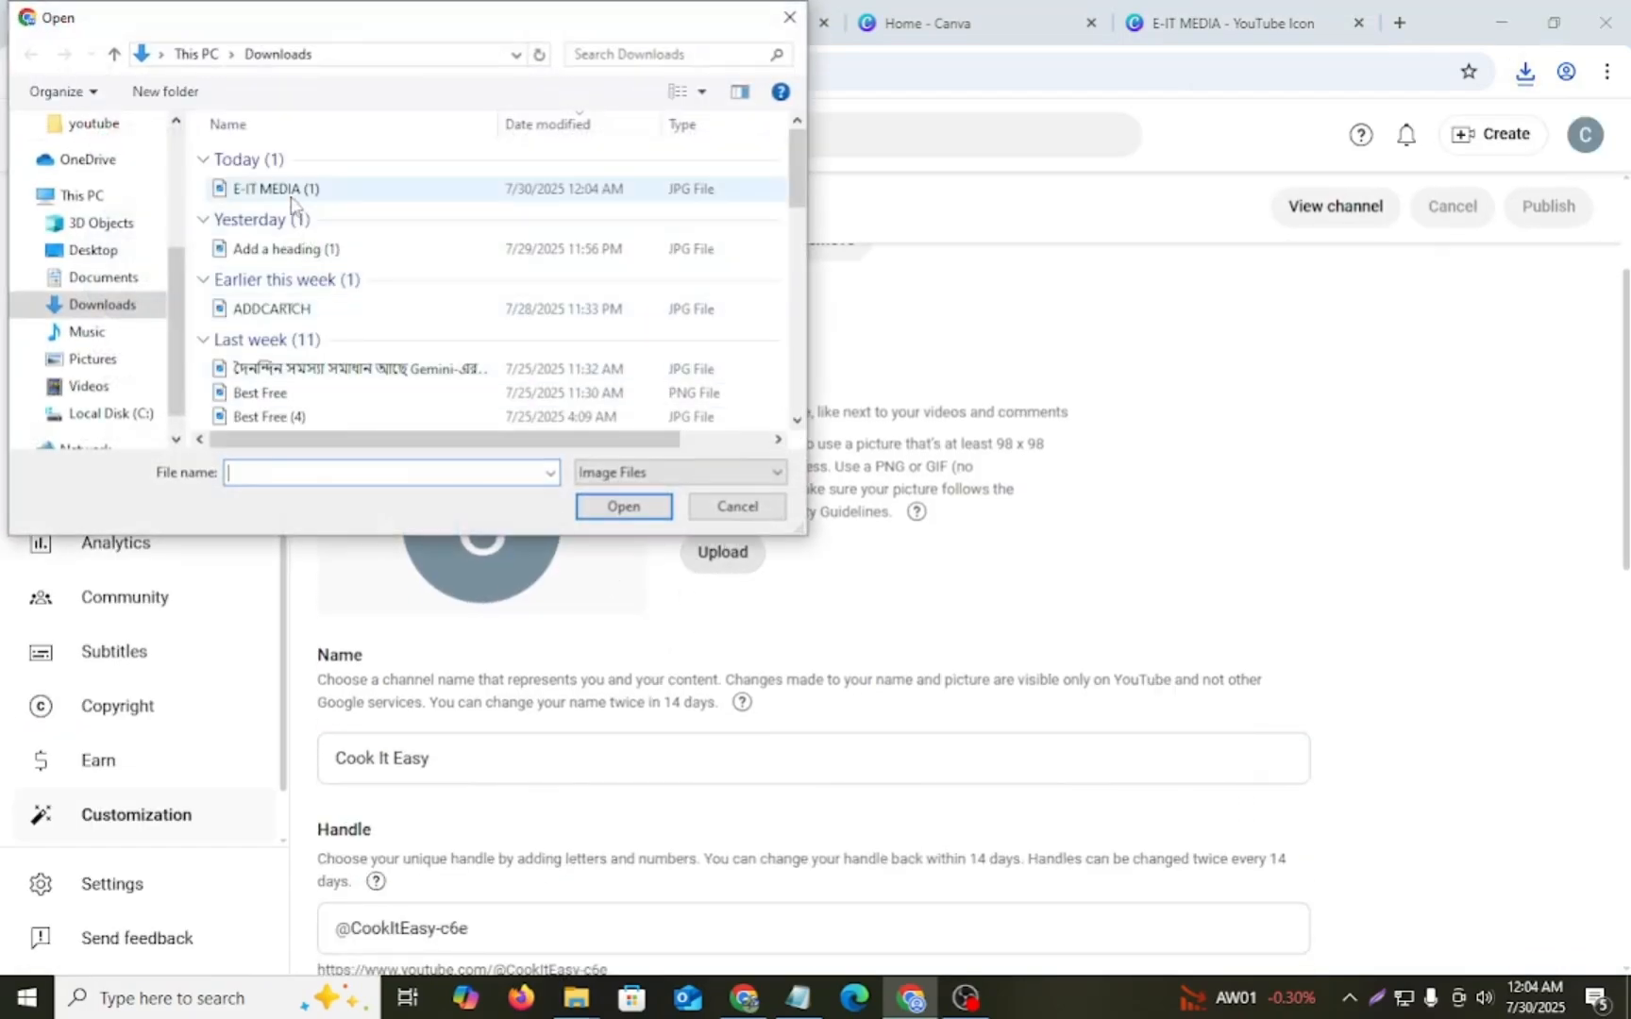
pyautogui.click(292, 194)
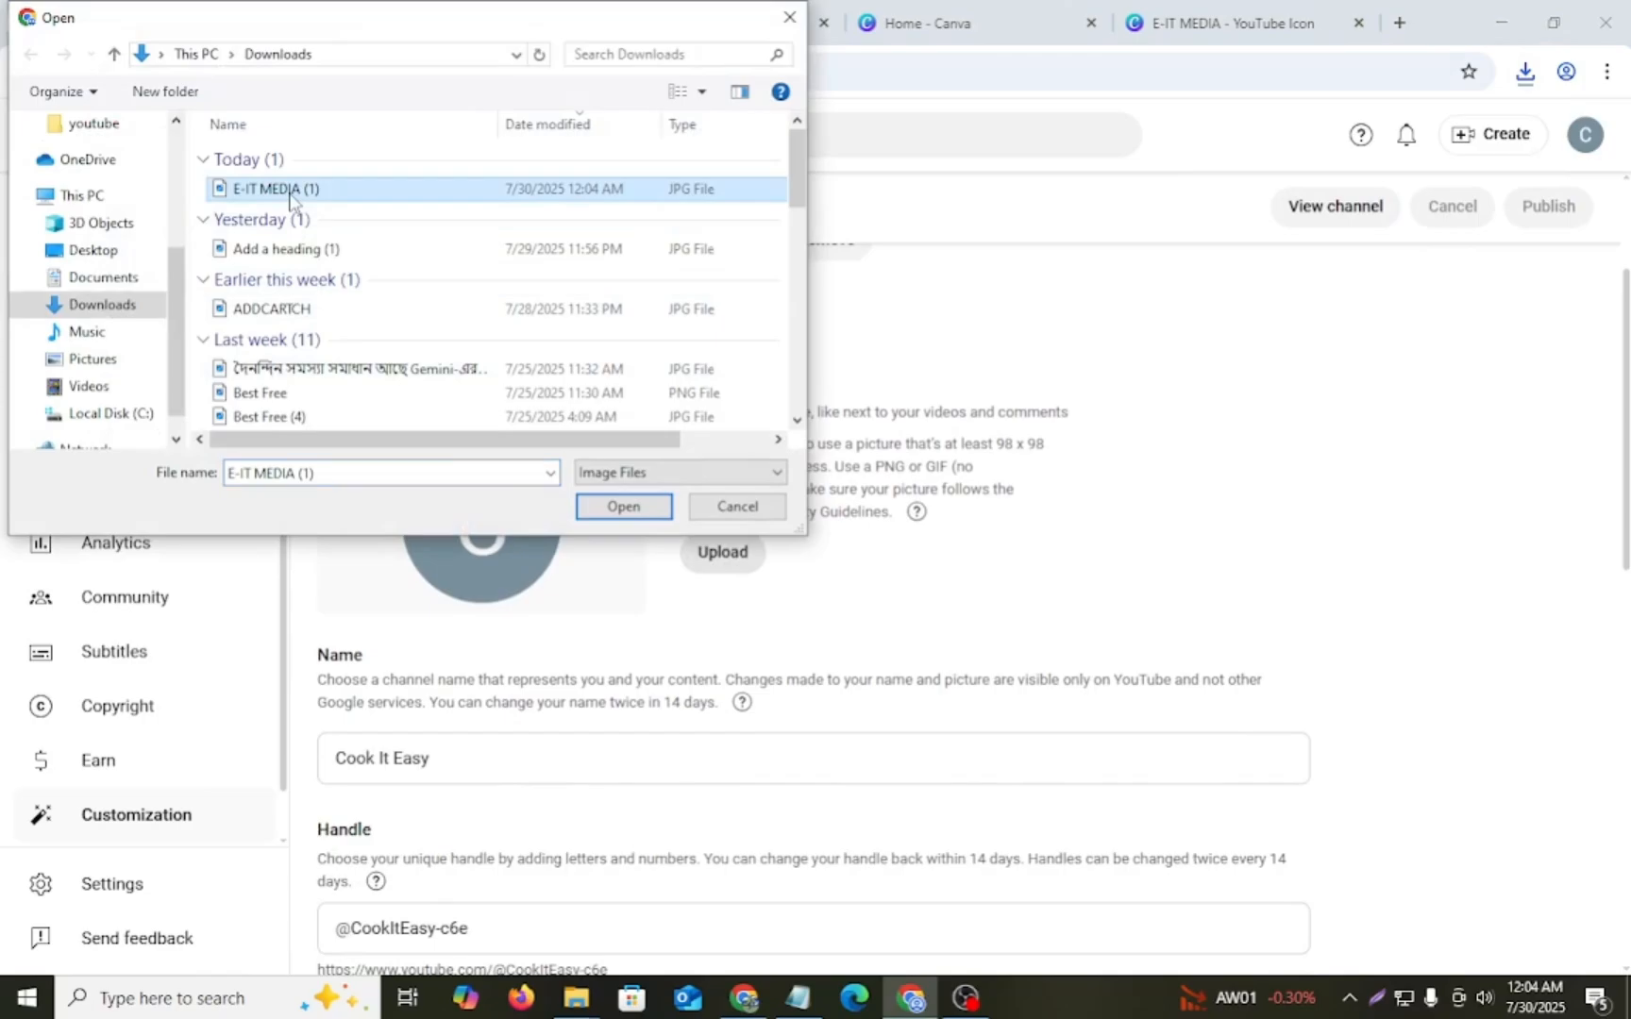
pyautogui.click(625, 508)
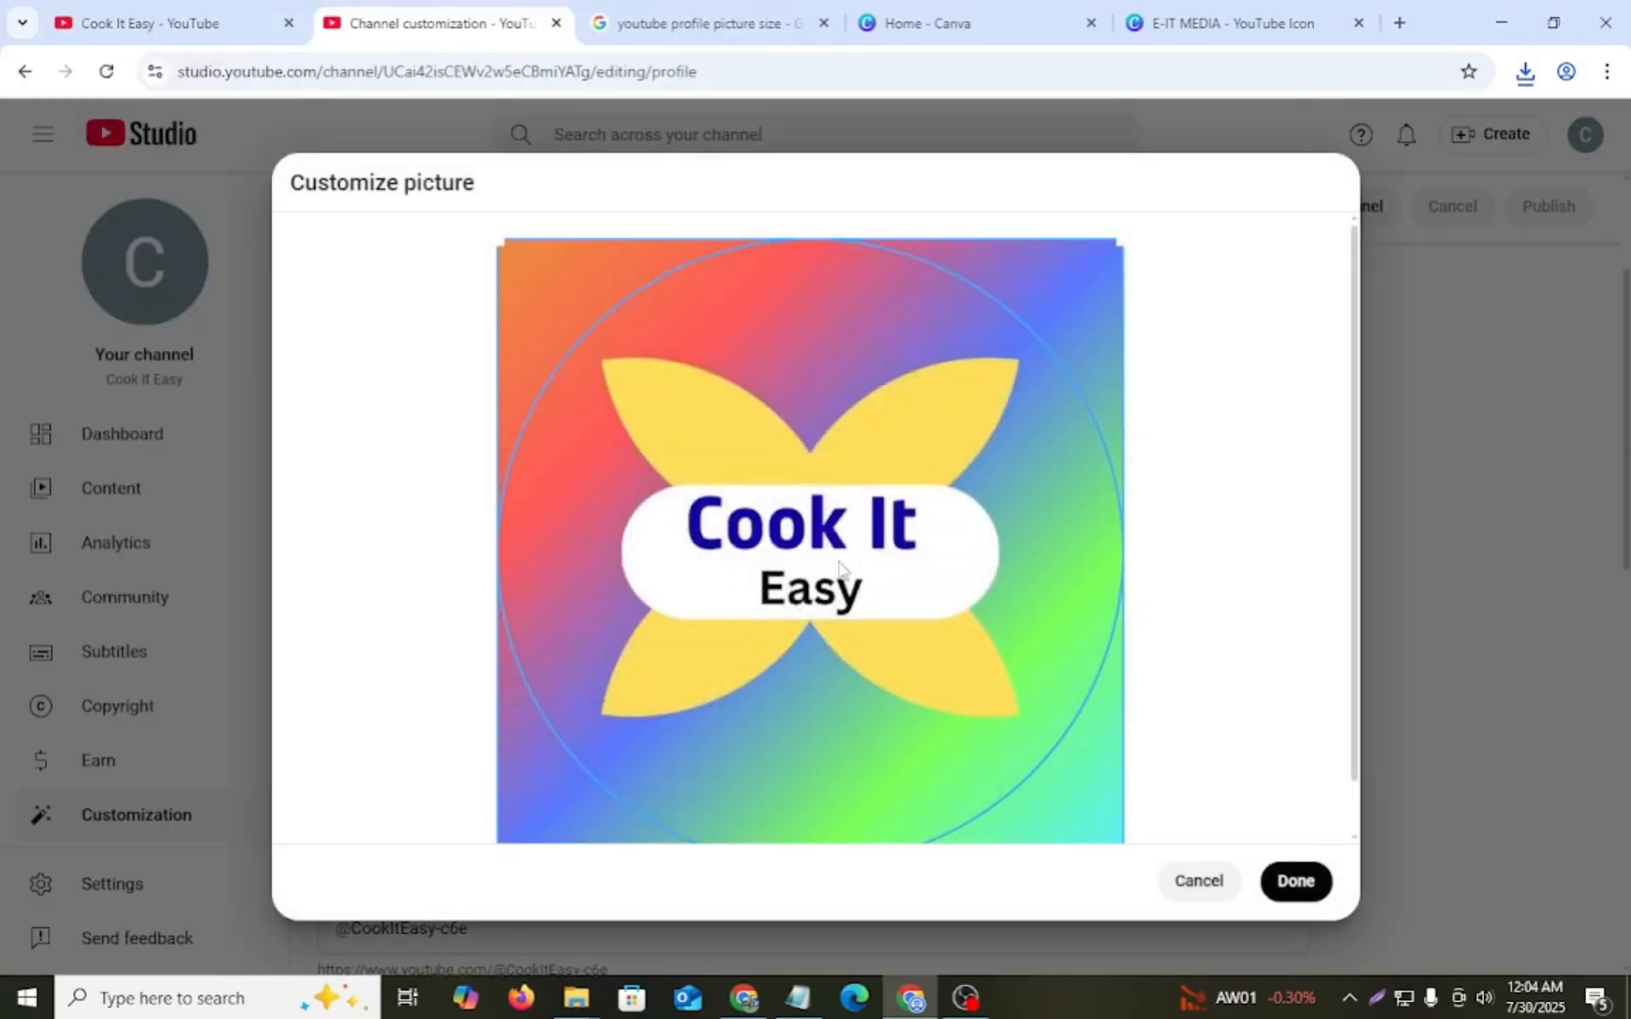
pyautogui.click(1298, 882)
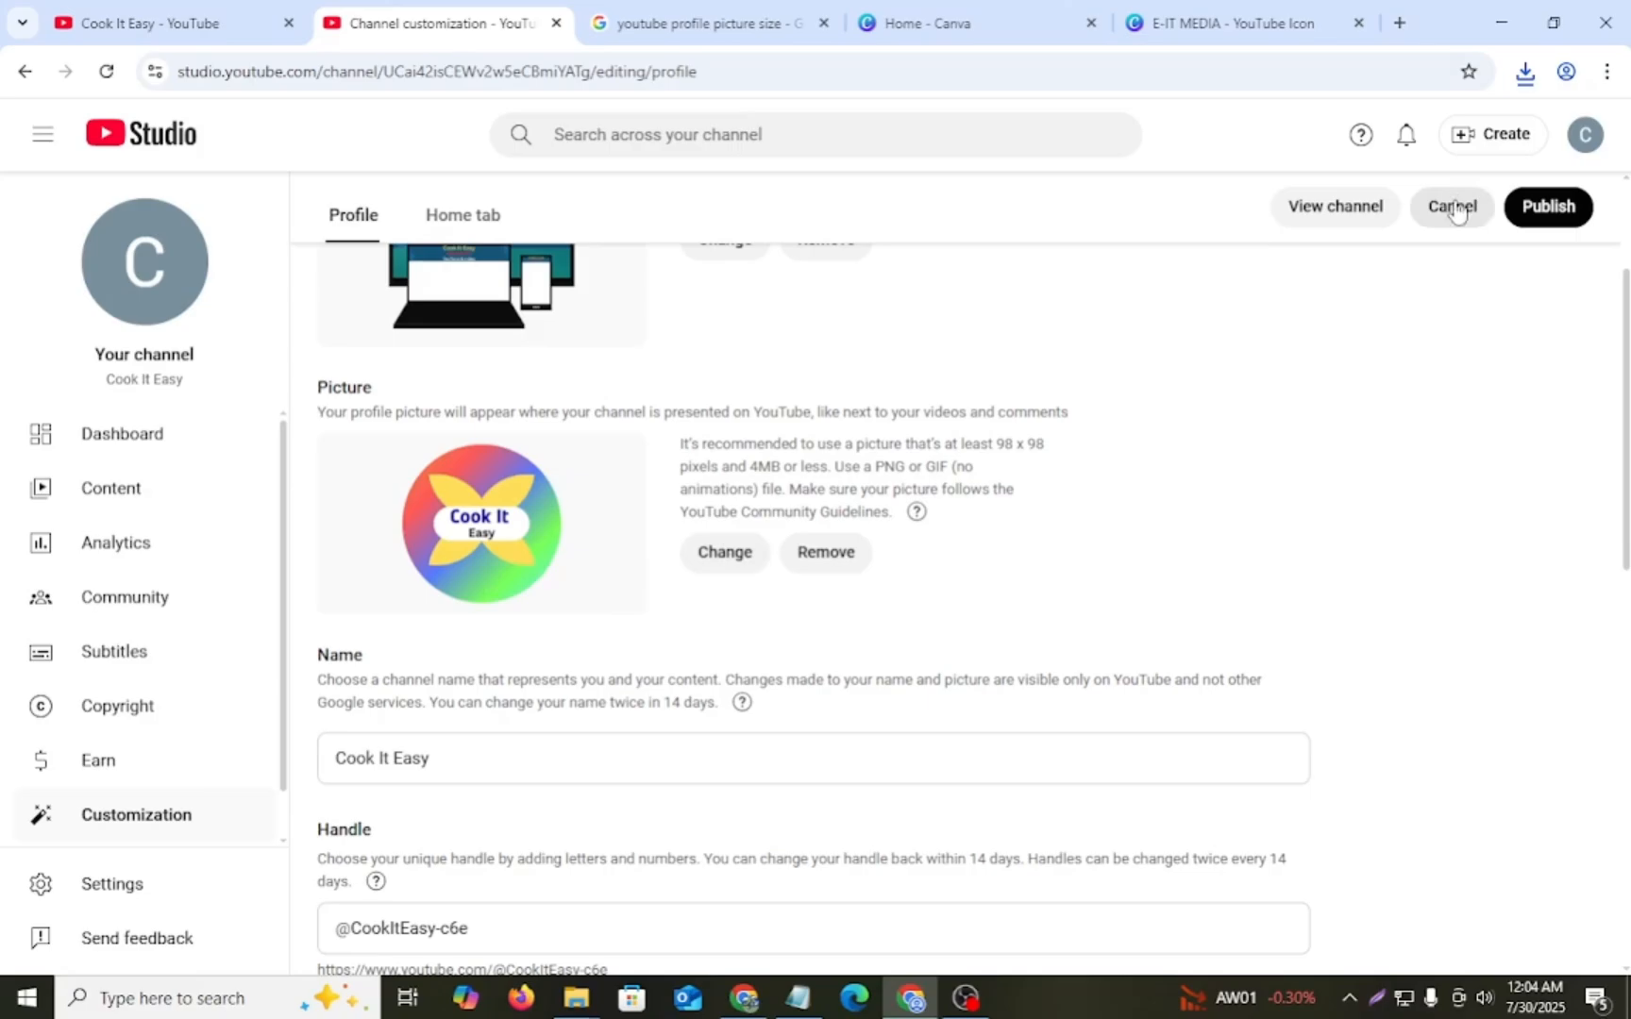
pyautogui.click(1555, 211)
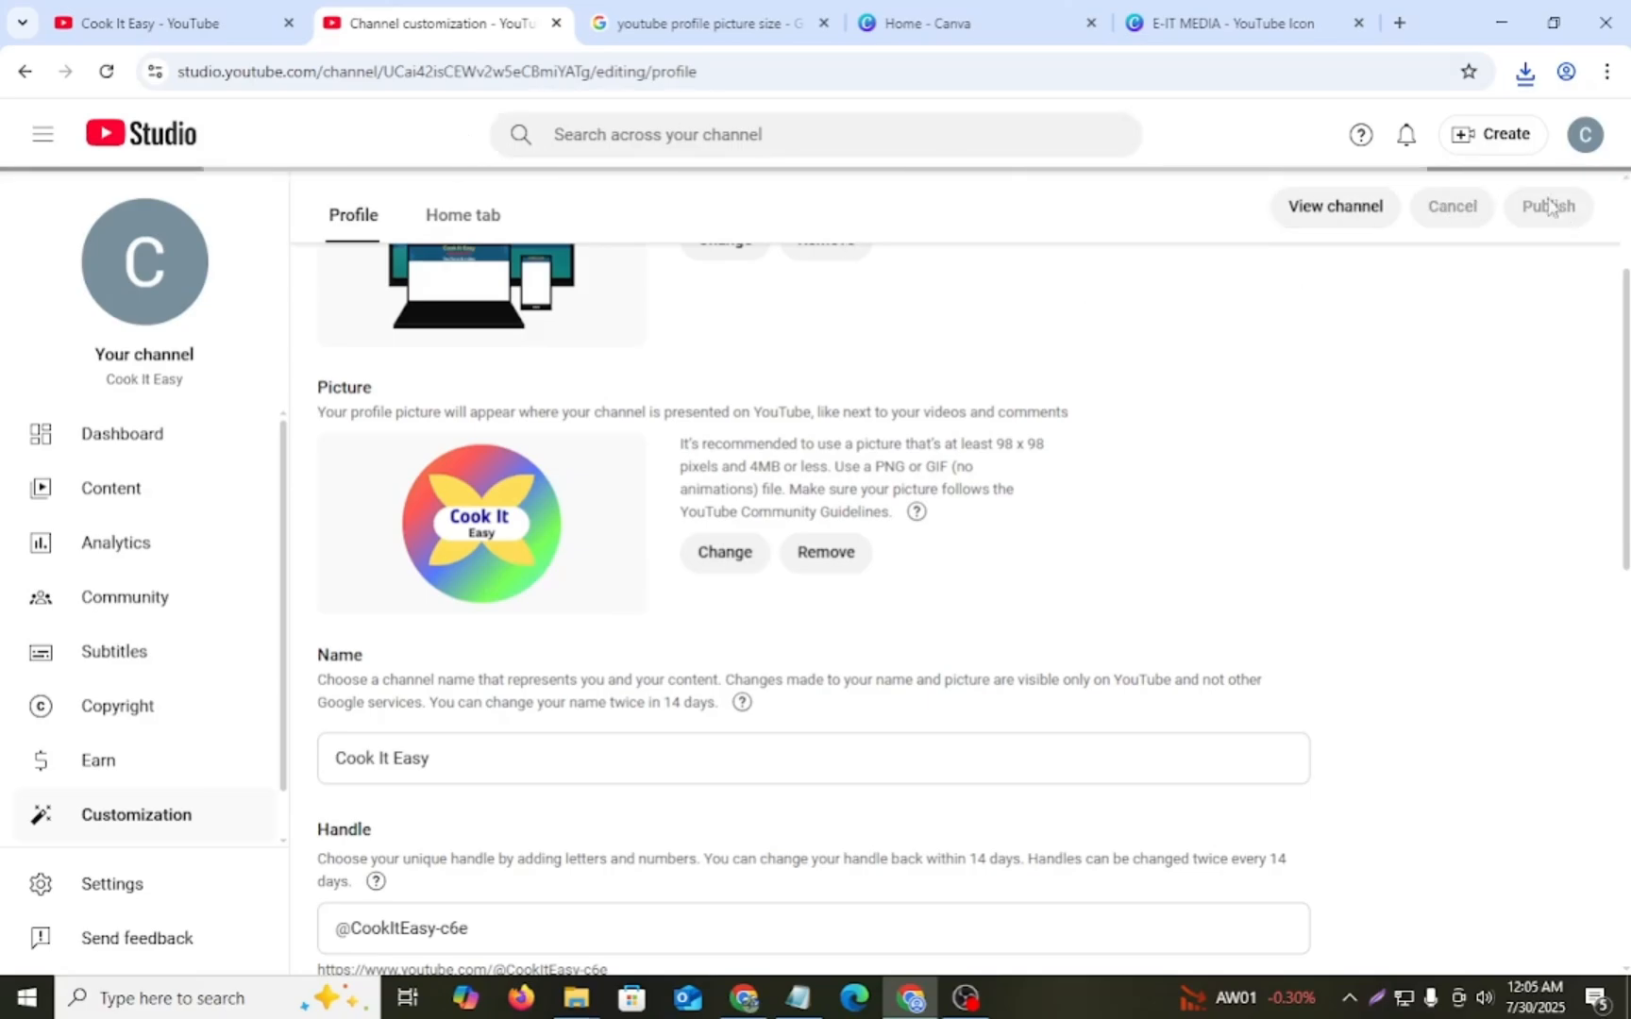
# - Copy the Bangla description text from the channel notes in Notepad and paste it into the channel's description in YouTube Studio
pyautogui.scroll(2, 766, 576)
pyautogui.scroll(-2, 602, 545)
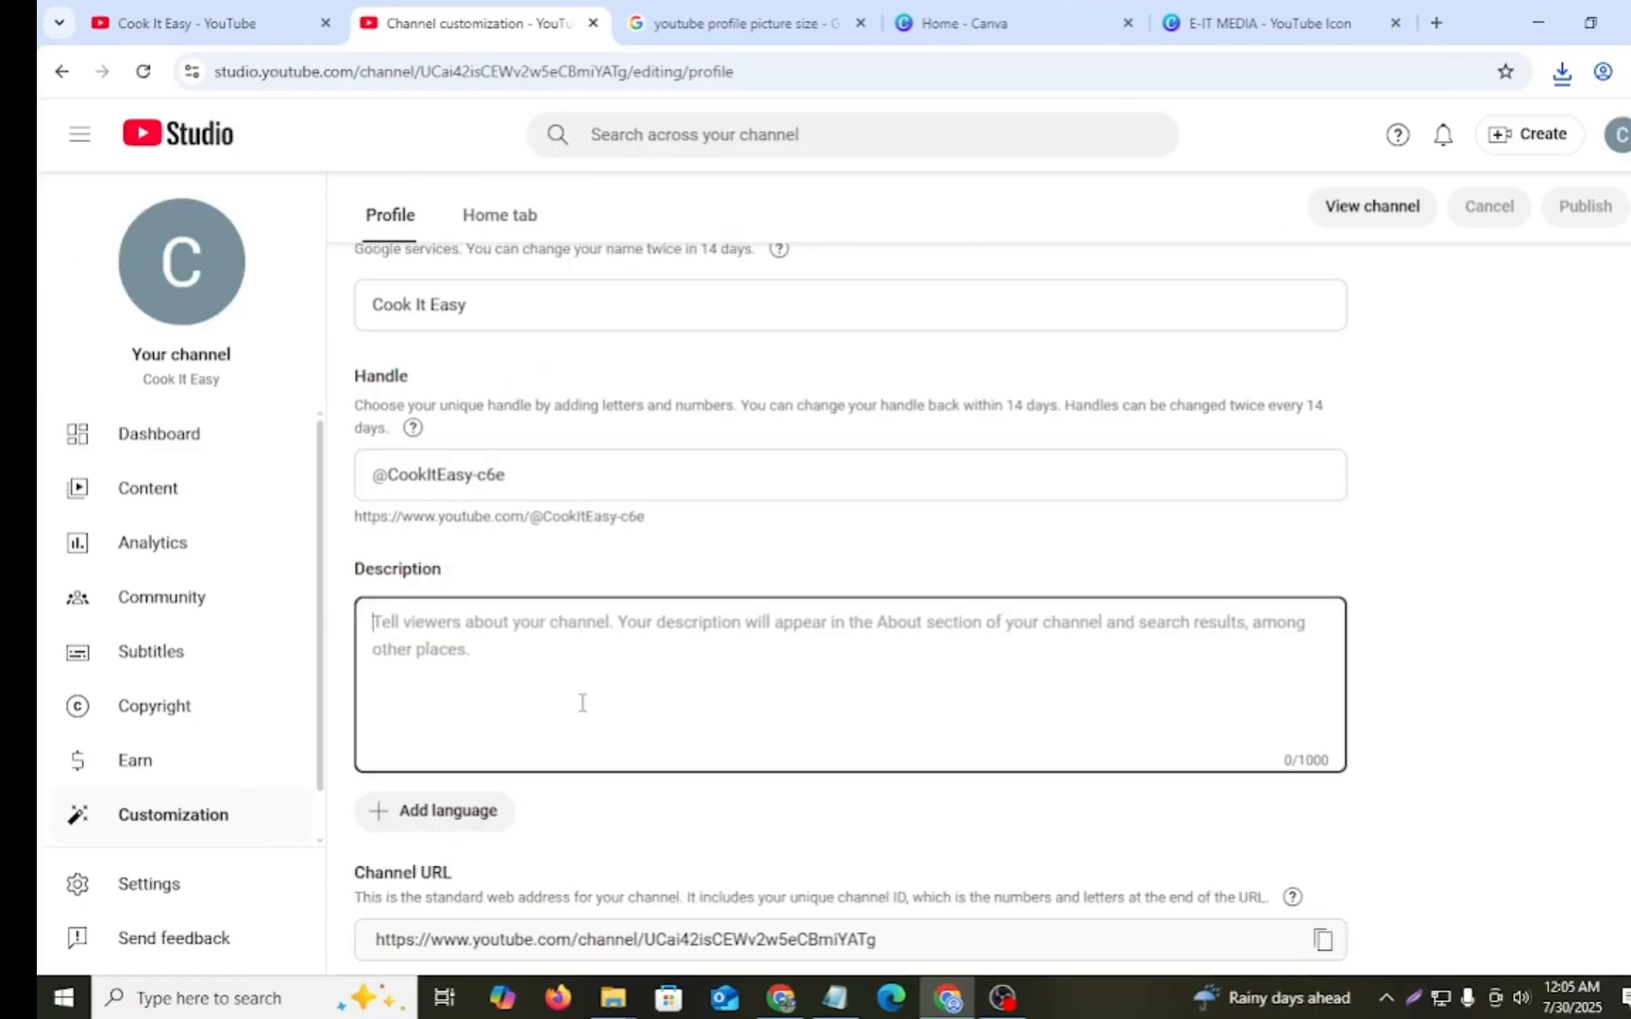
pyautogui.scroll(2, 583, 705)
pyautogui.scroll(2, 517, 531)
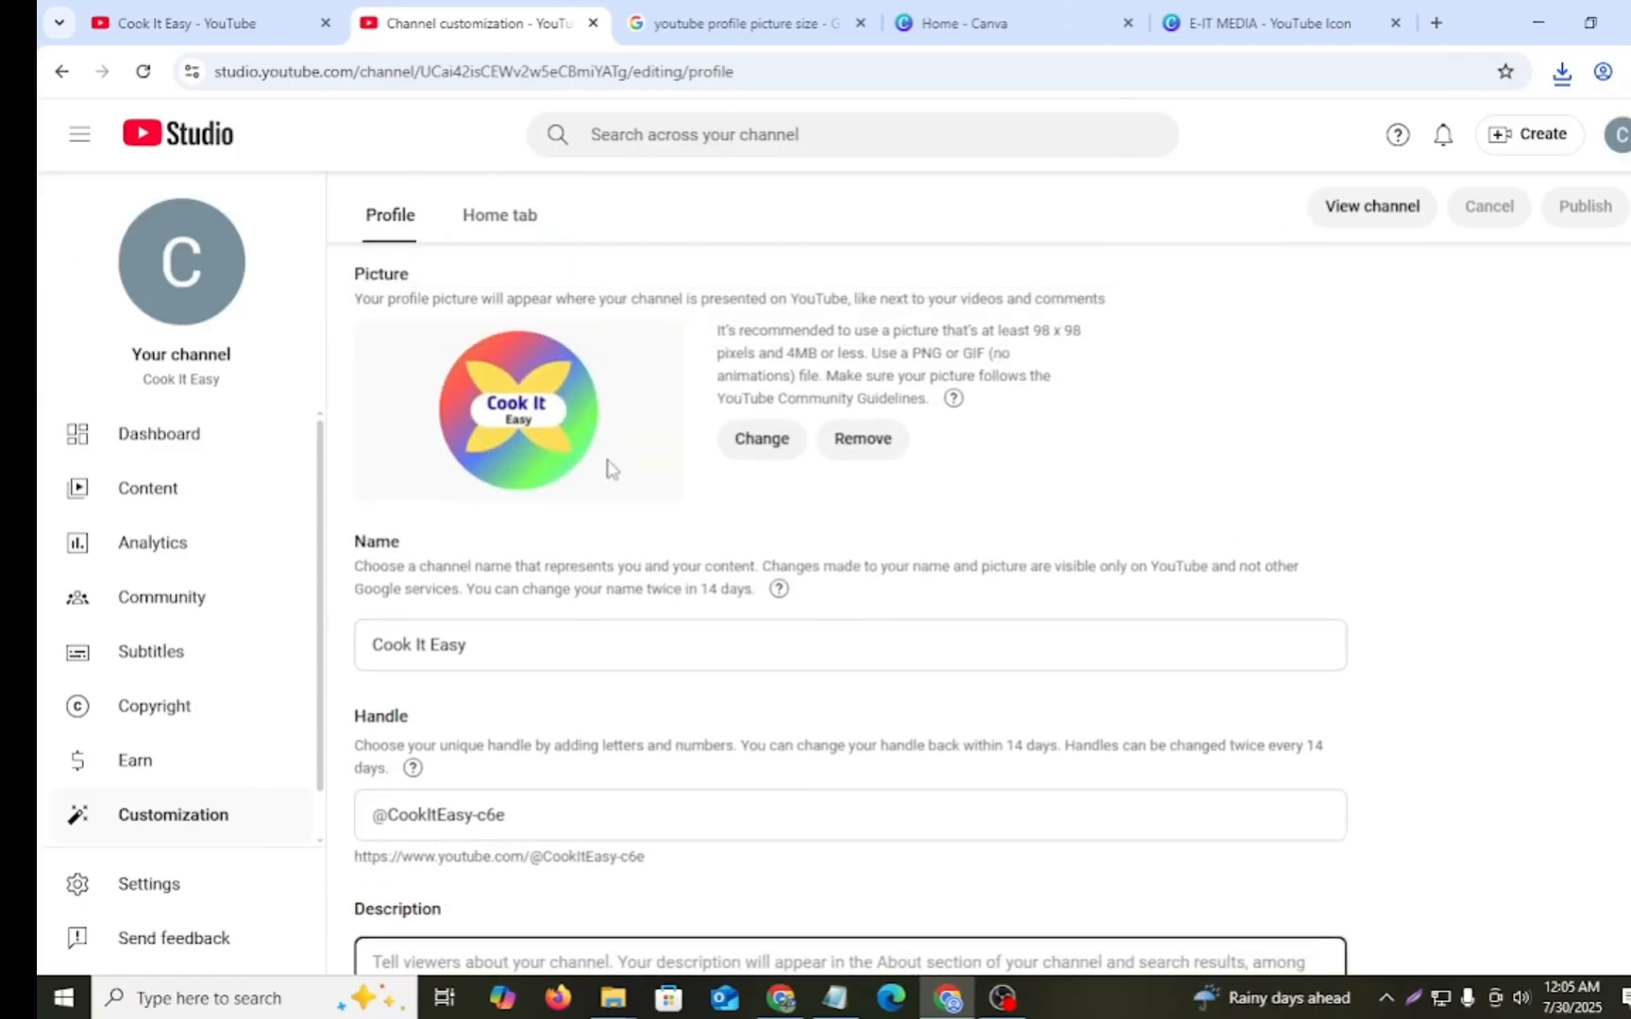
pyautogui.scroll(-2, 594, 562)
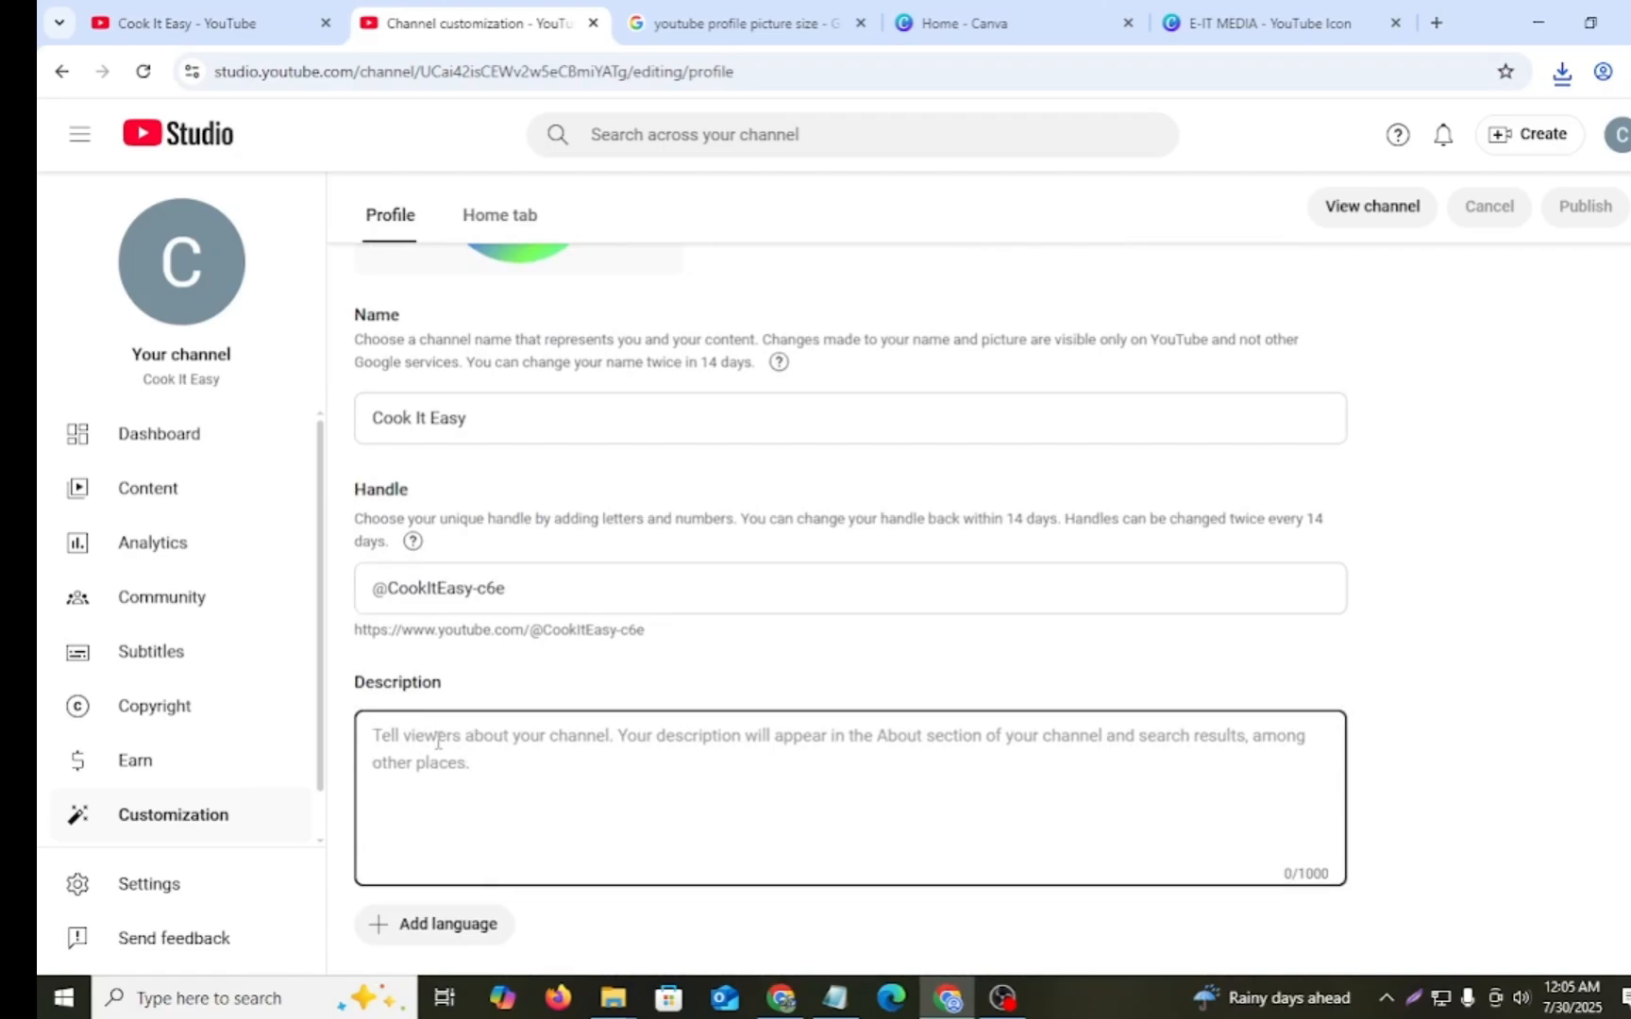
pyautogui.scroll(-1, 566, 779)
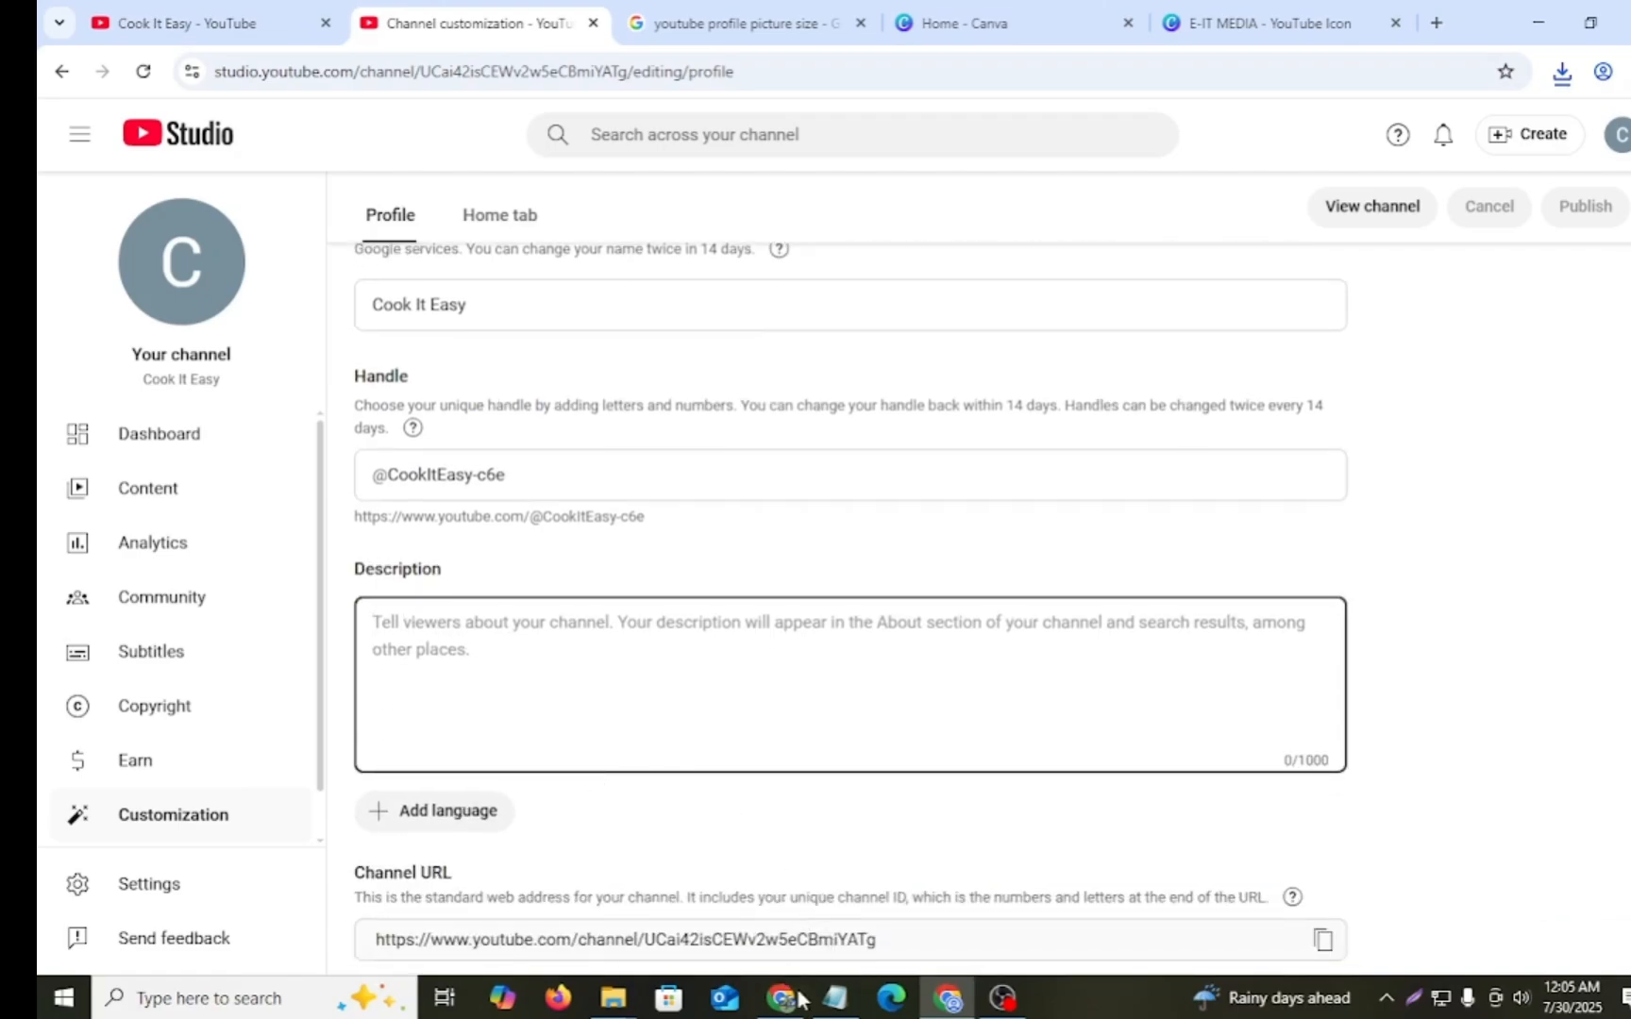
pyautogui.click(836, 997)
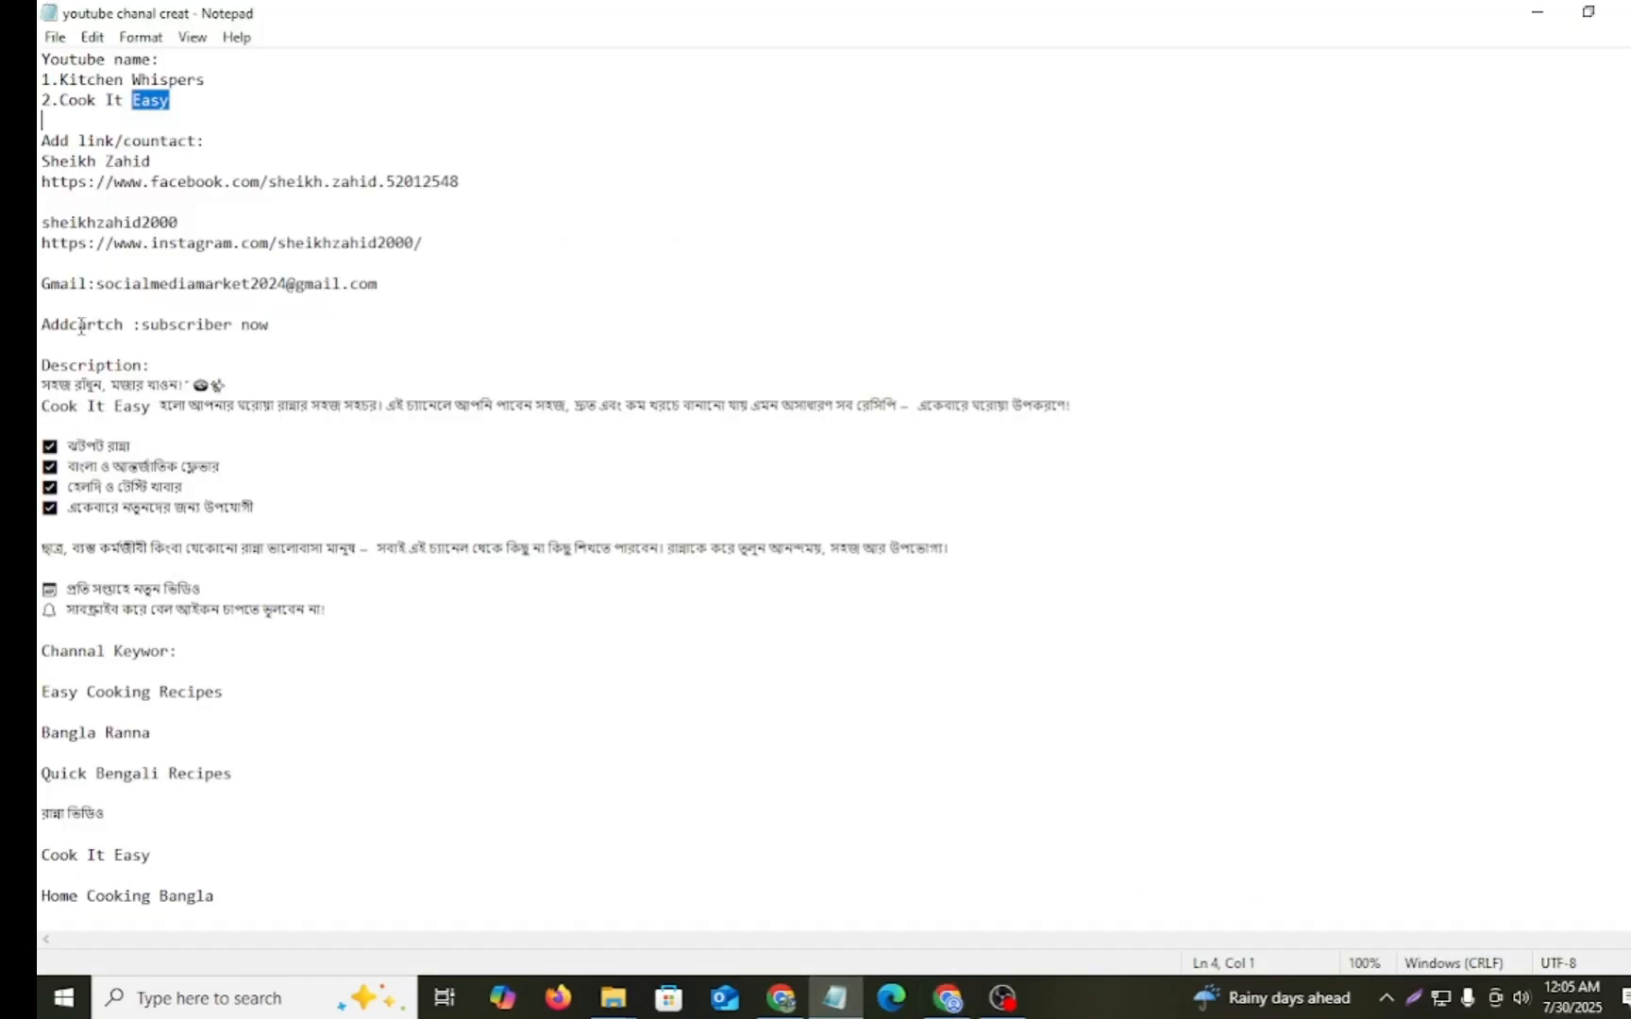
pyautogui.moveTo(43, 387); pyautogui.dragTo(355, 602)
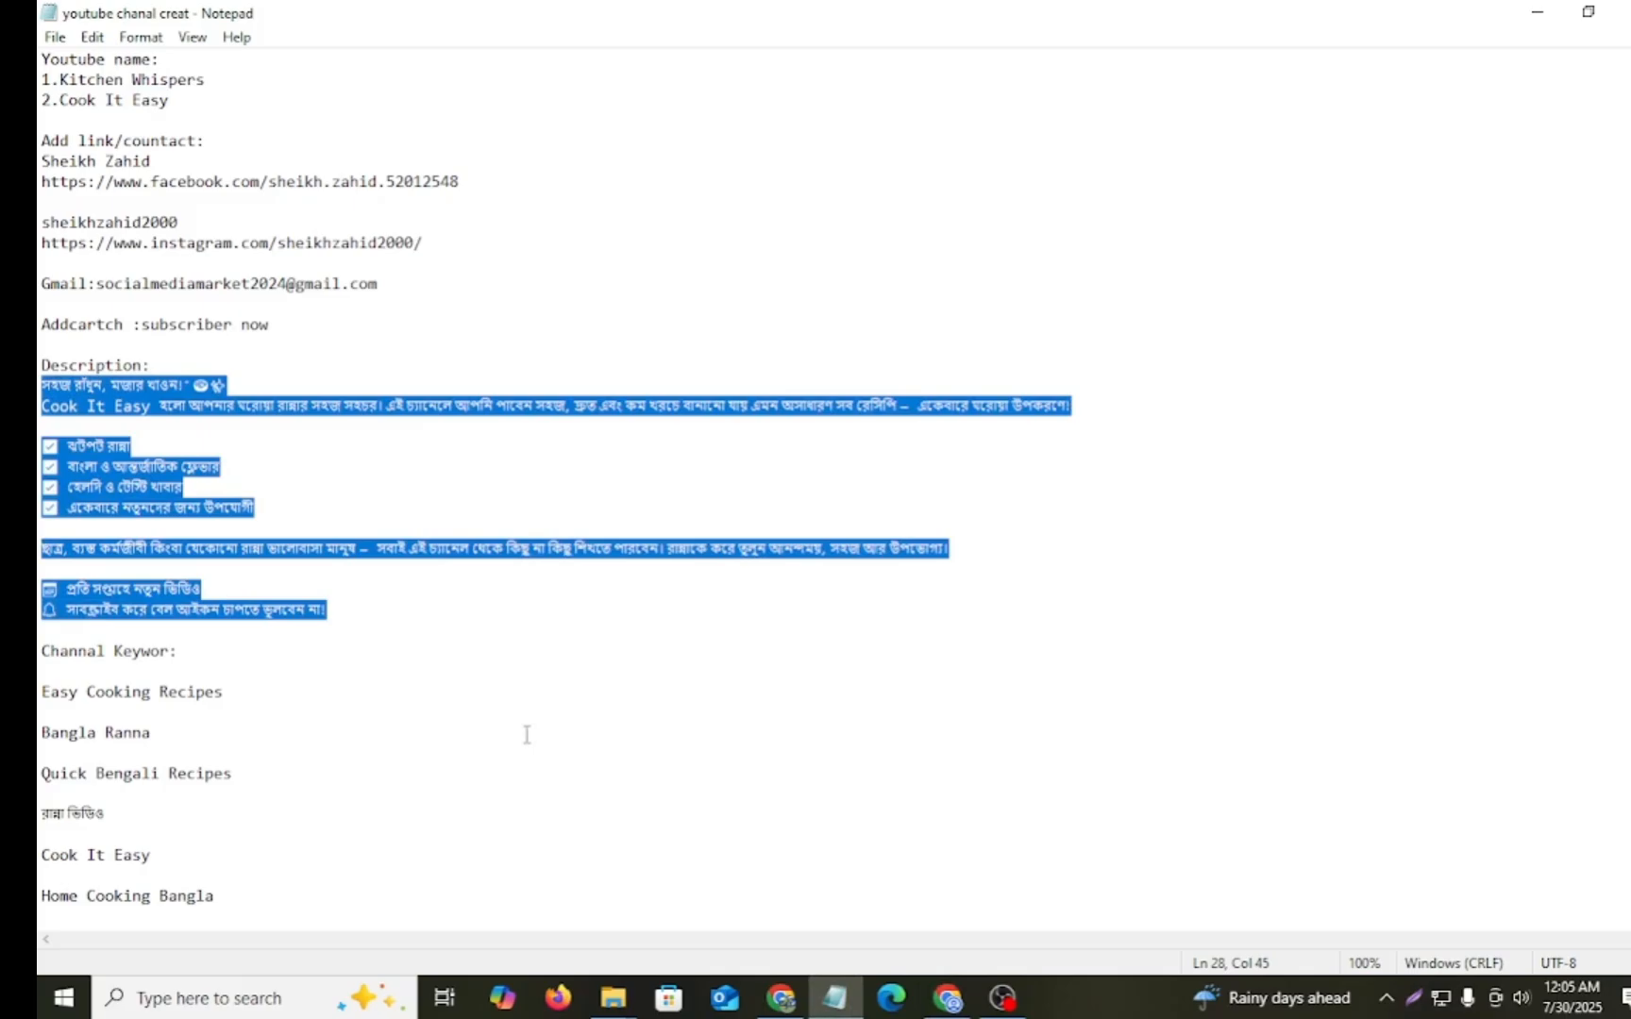
pyautogui.click(948, 998)
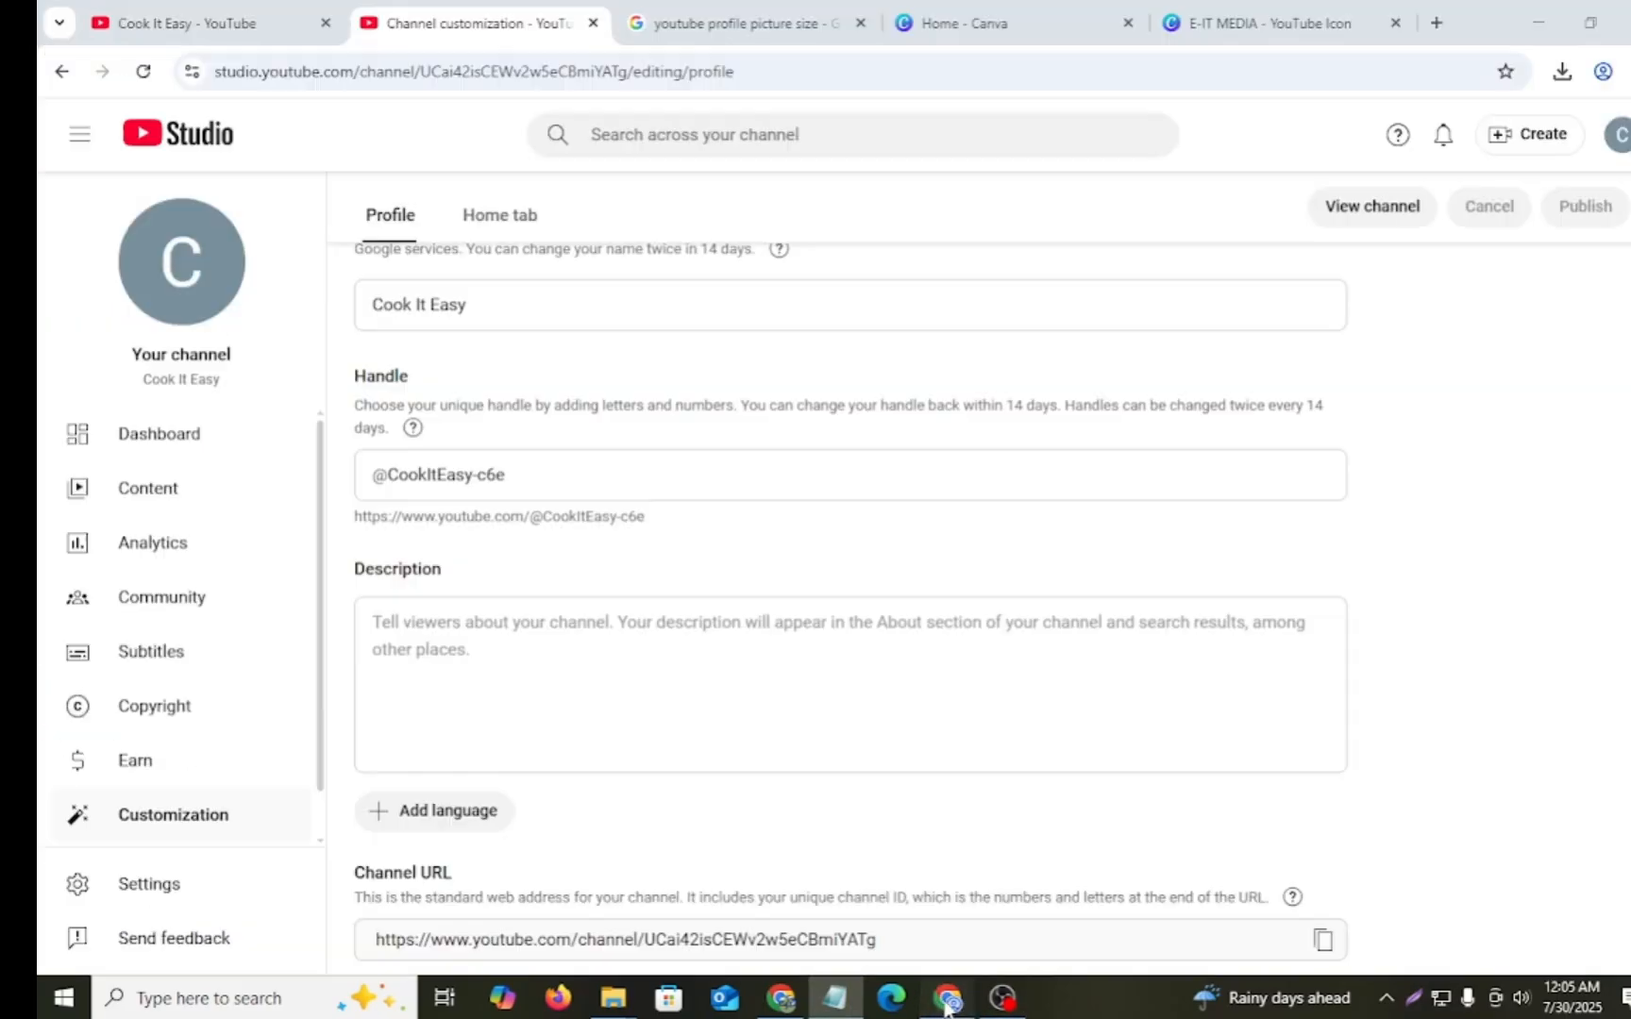
pyautogui.click(676, 665)
pyautogui.hotkey('ctrl', 'v')
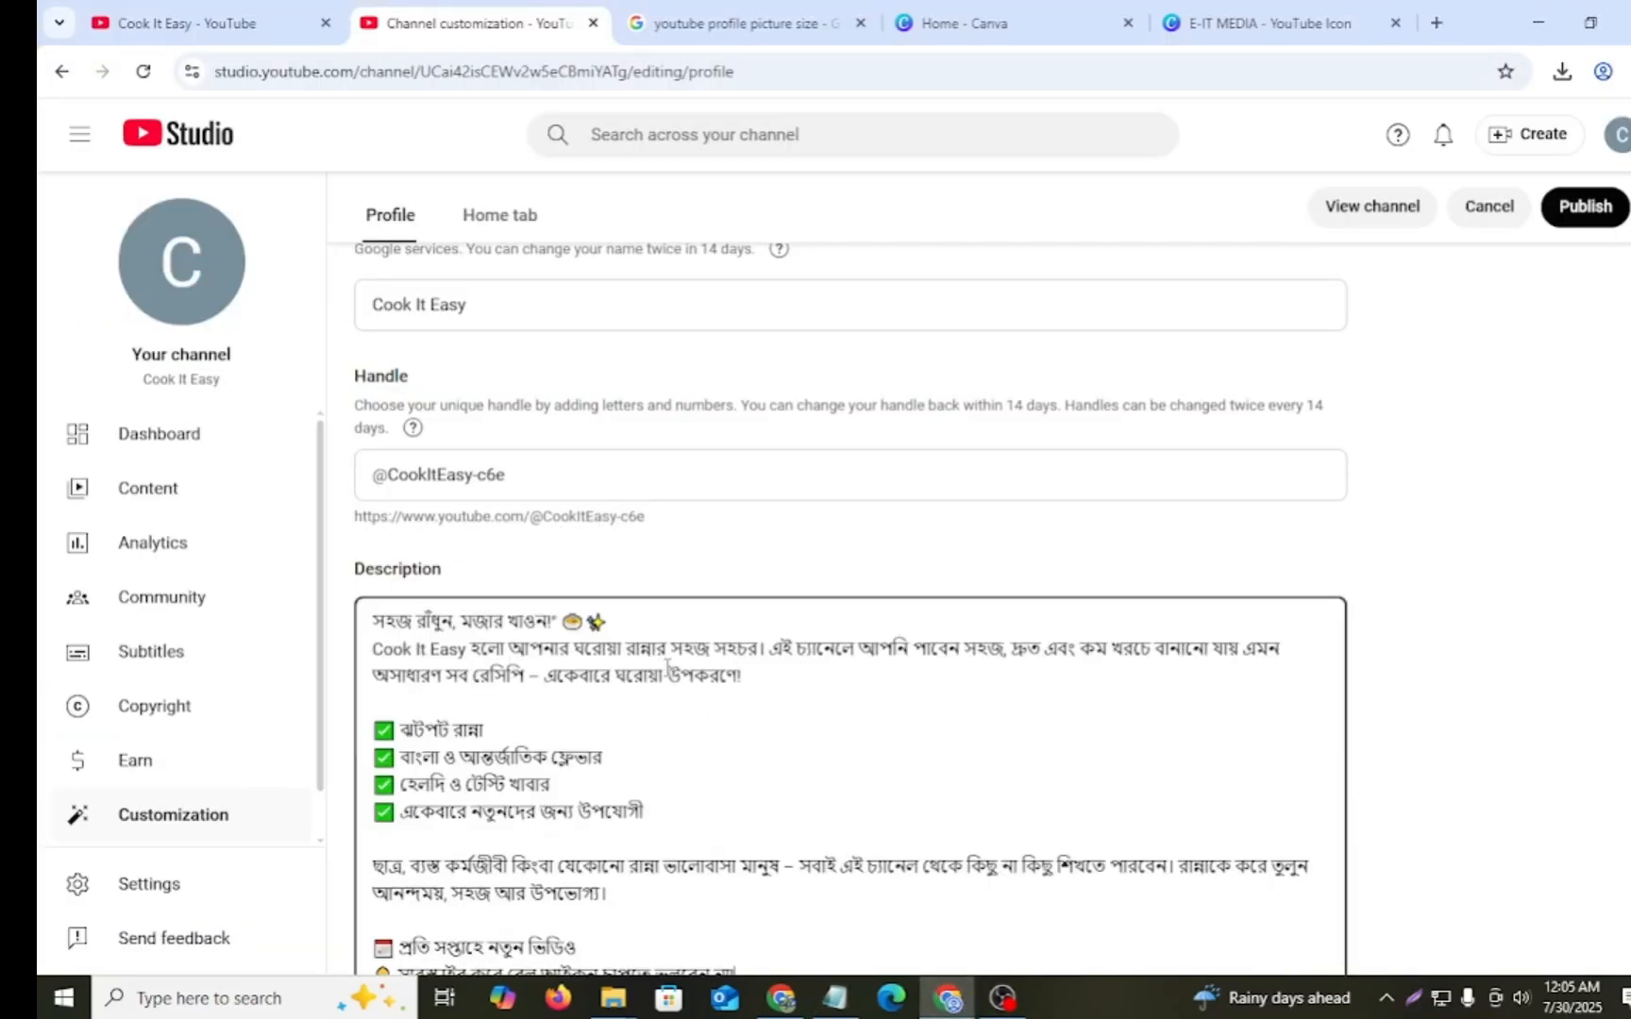
# - Review the pasted channel description and publish the change
pyautogui.scroll(-3, 787, 707)
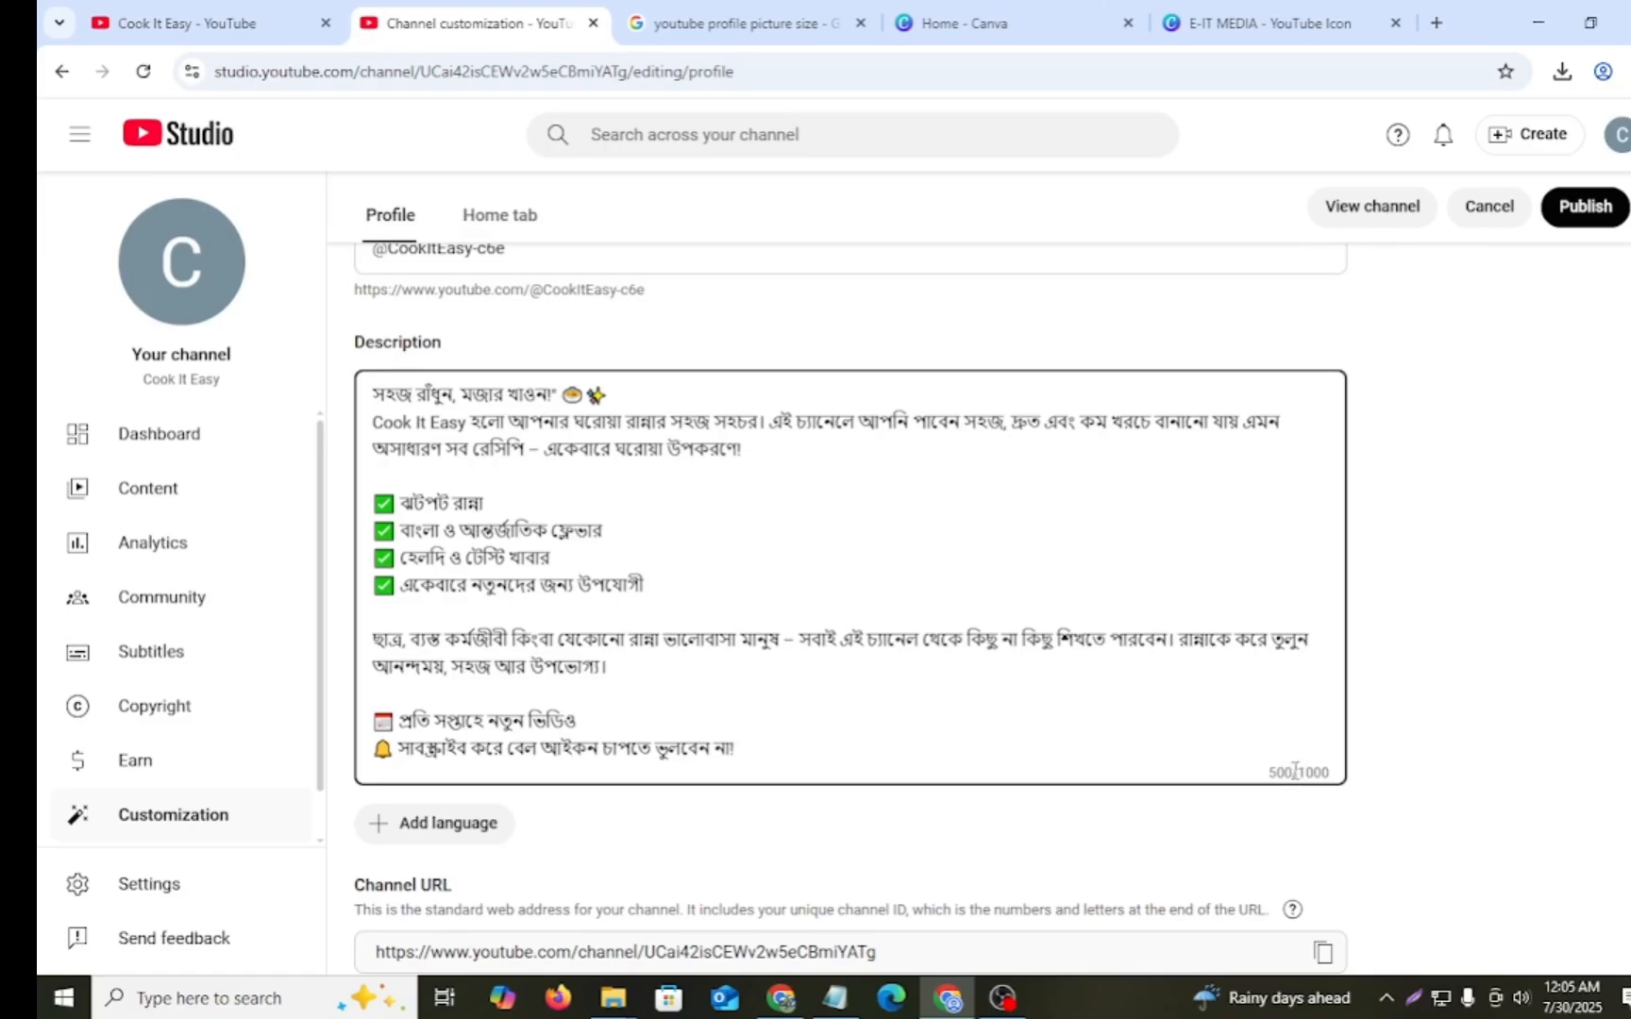
pyautogui.scroll(3, 987, 735)
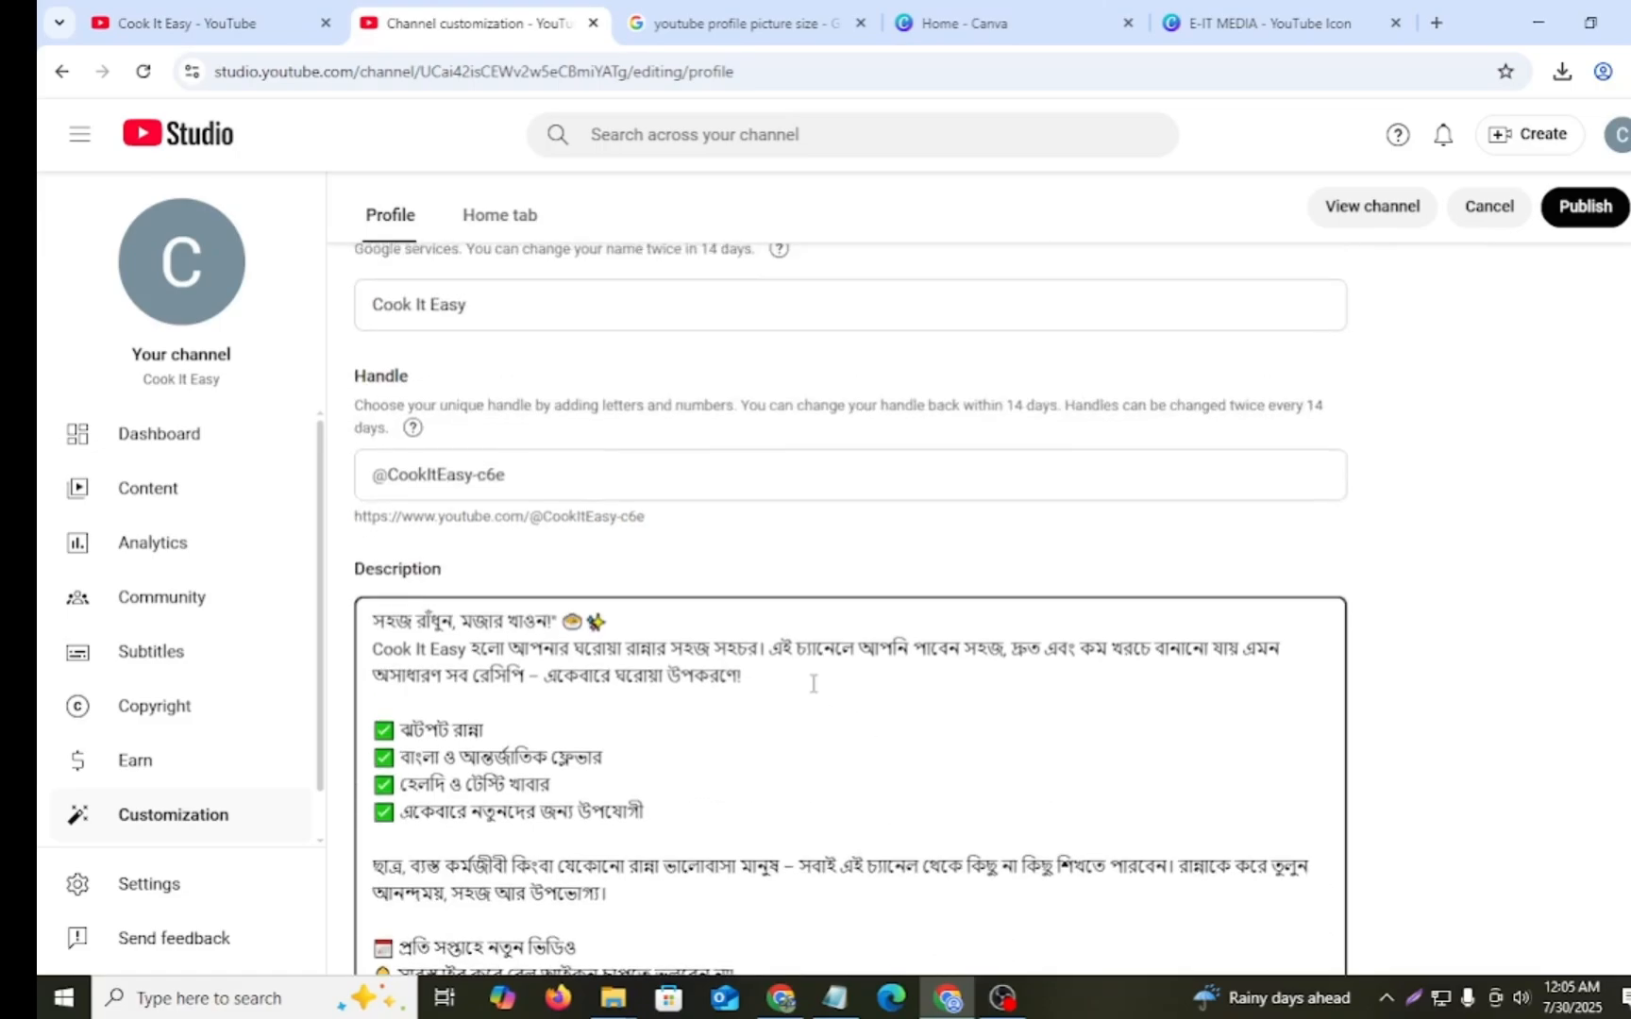
pyautogui.scroll(-8, 615, 698)
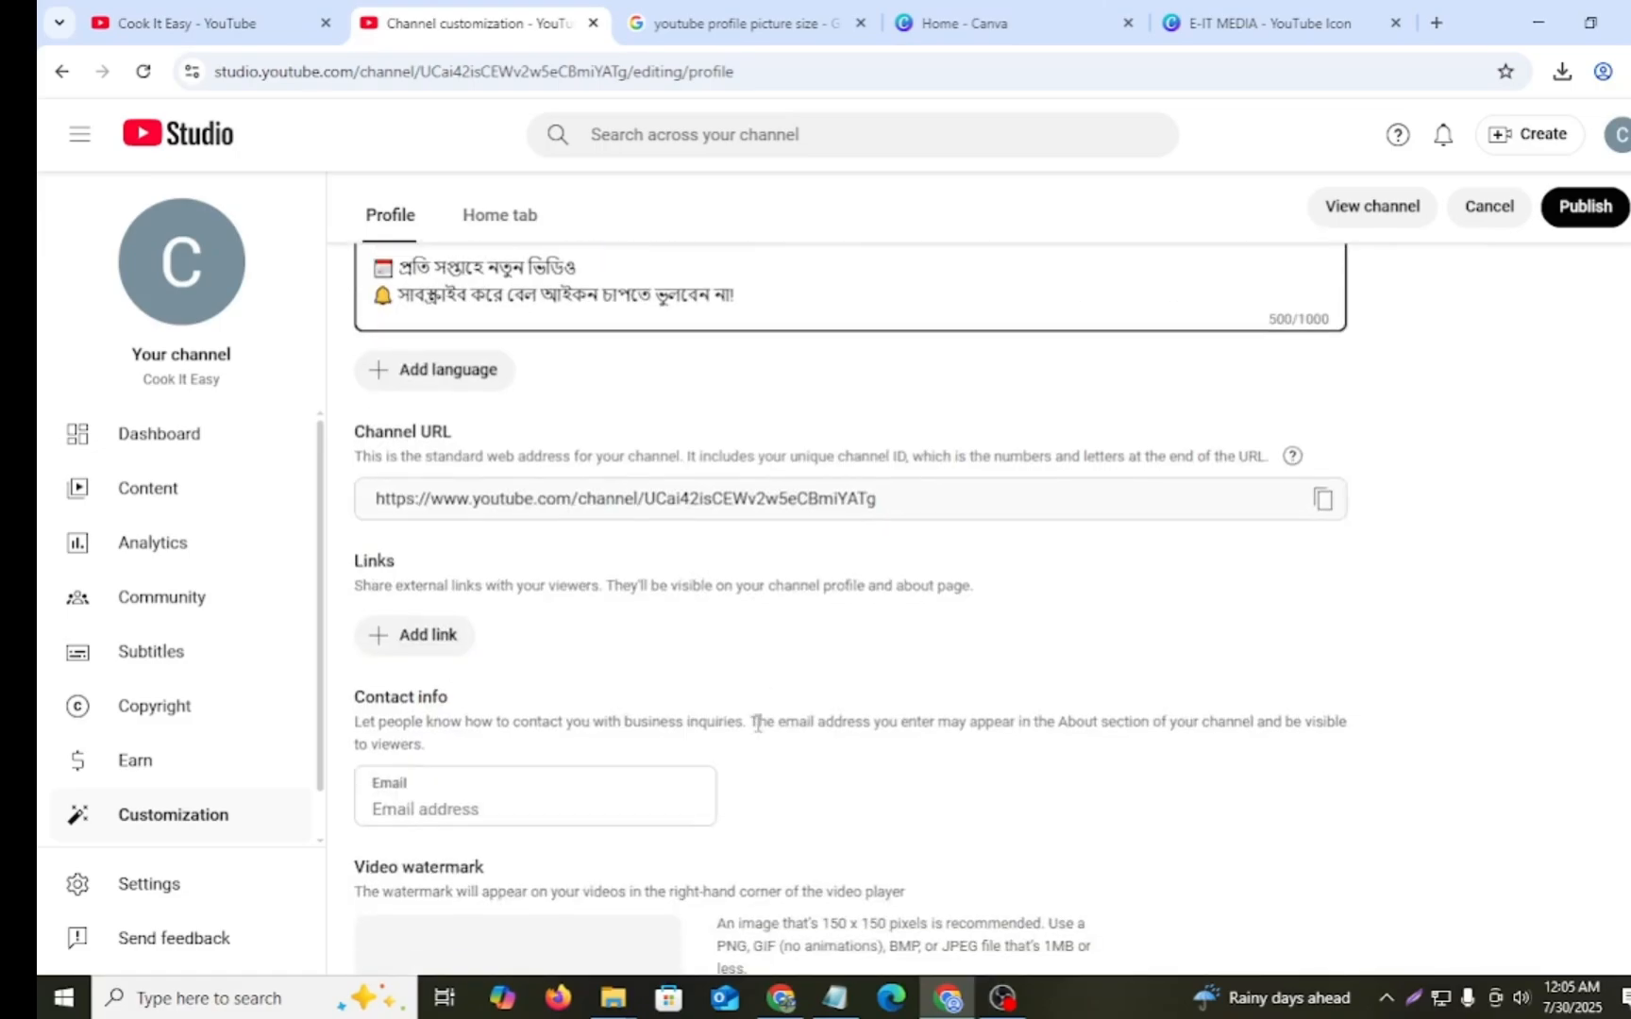
pyautogui.scroll(6, 741, 723)
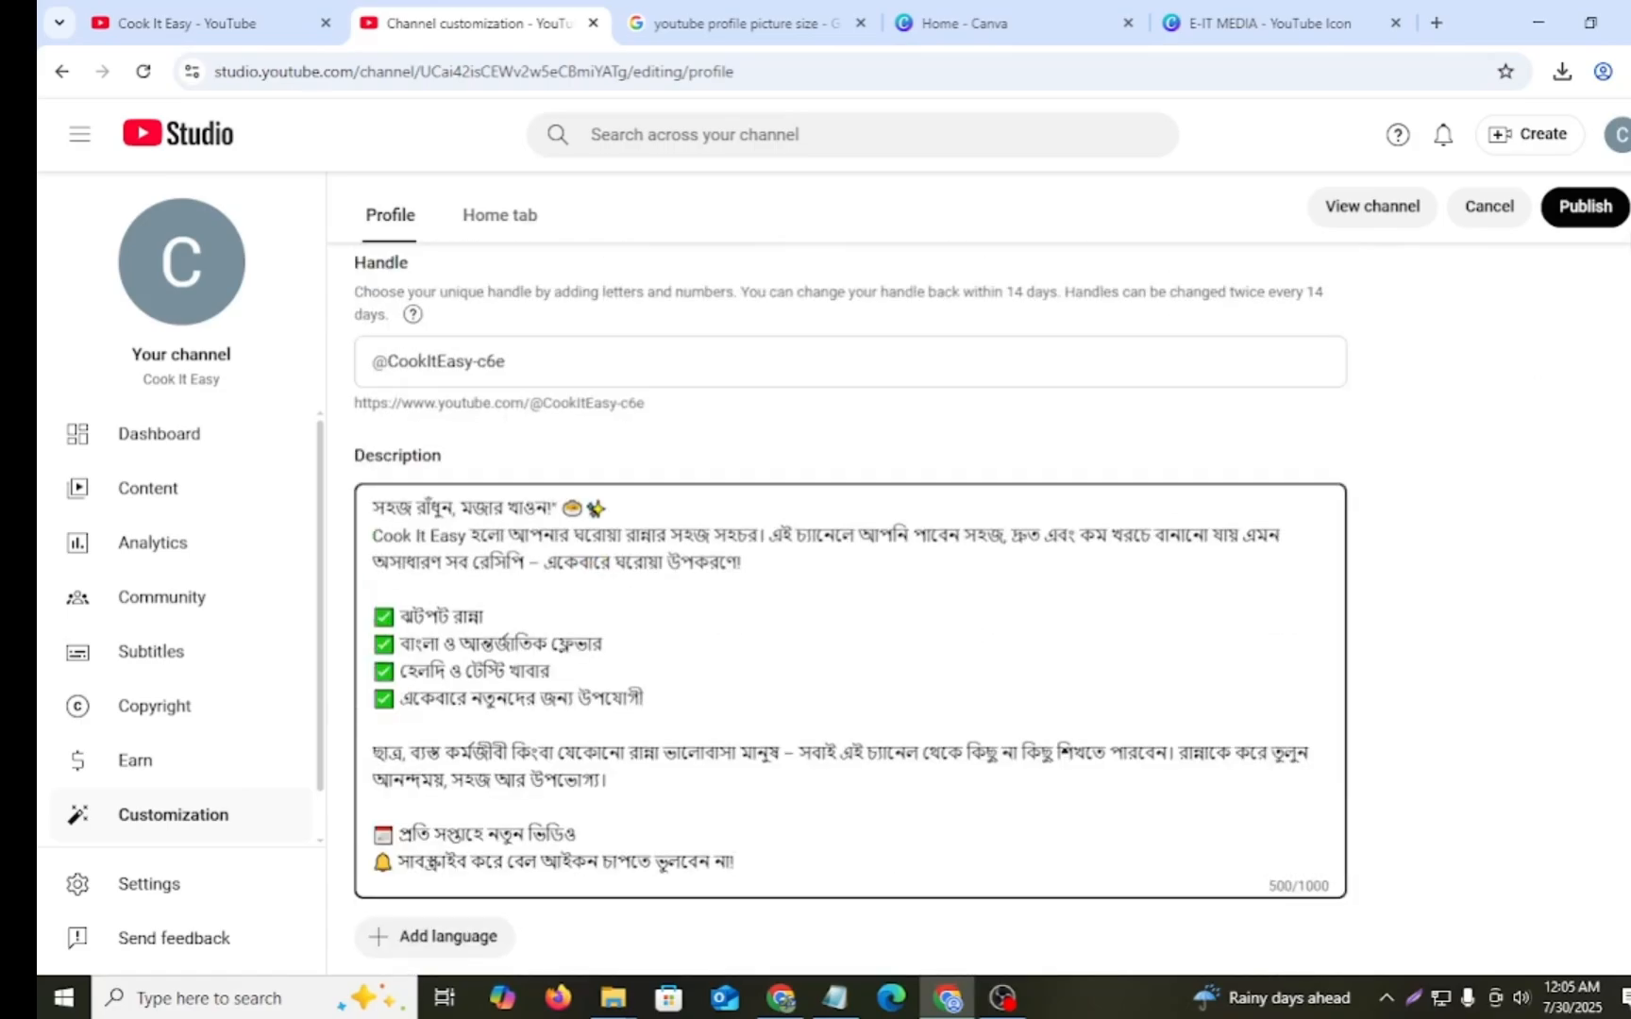
pyautogui.click(1589, 213)
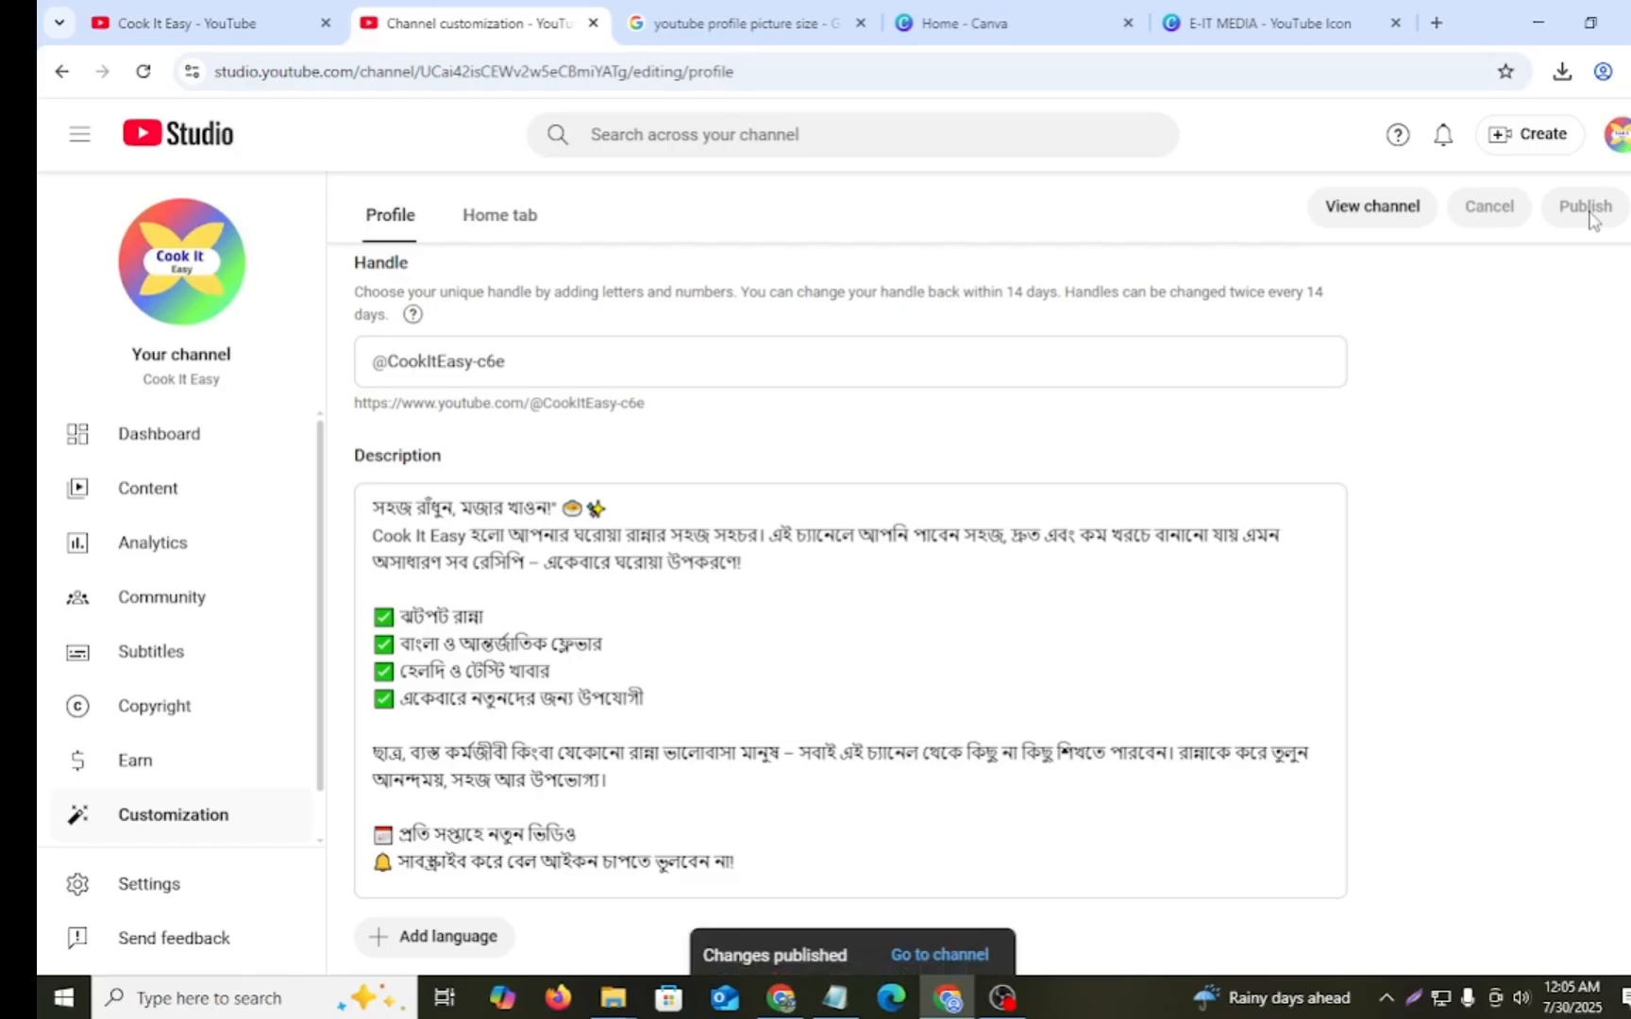
# - Reload the customization page, then view the public channel page and read its full description
pyautogui.scroll(5, 1365, 371)
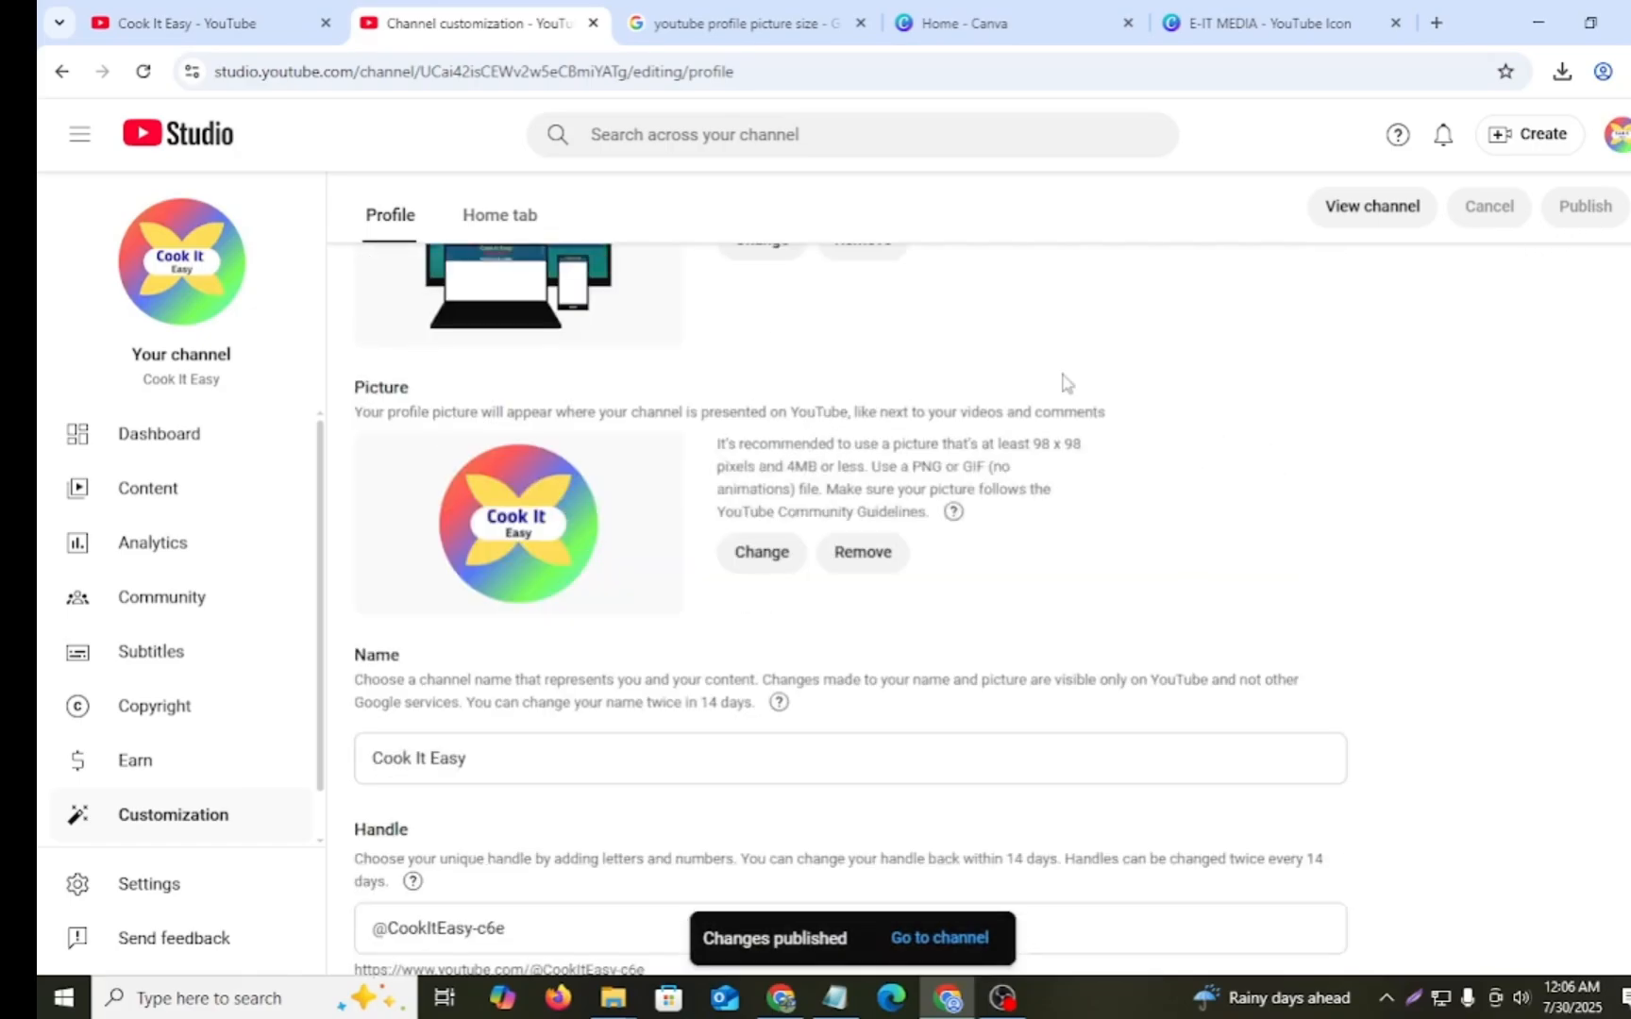
pyautogui.click(146, 73)
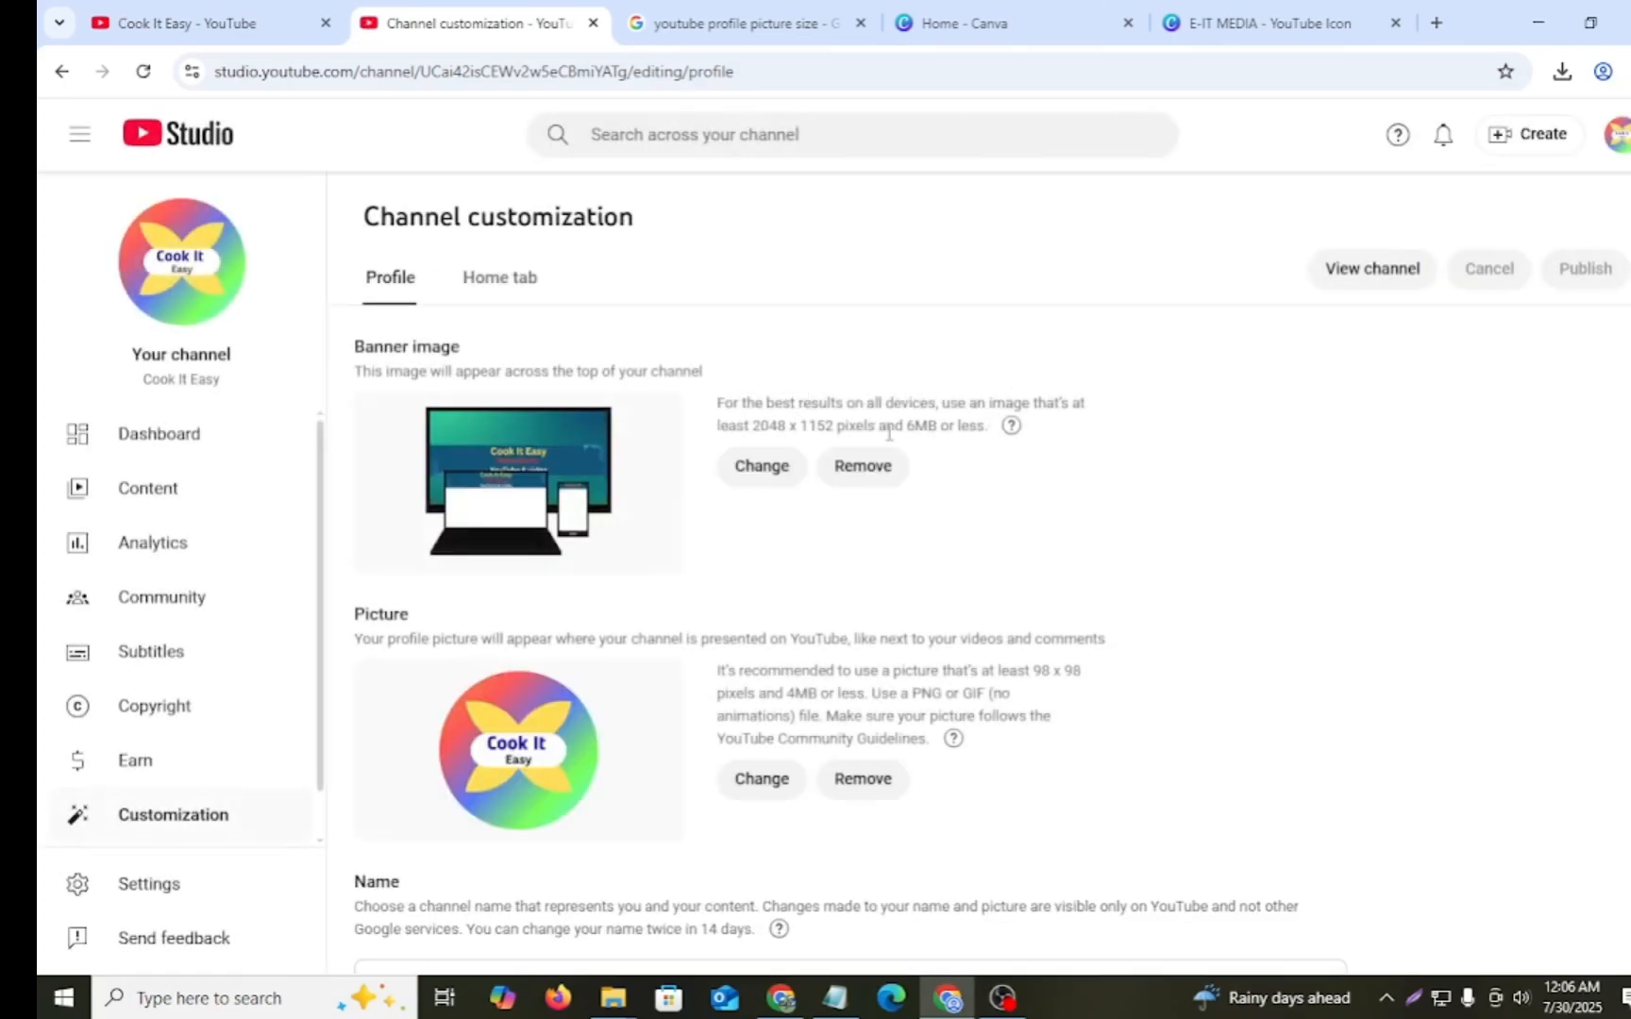
pyautogui.click(1372, 269)
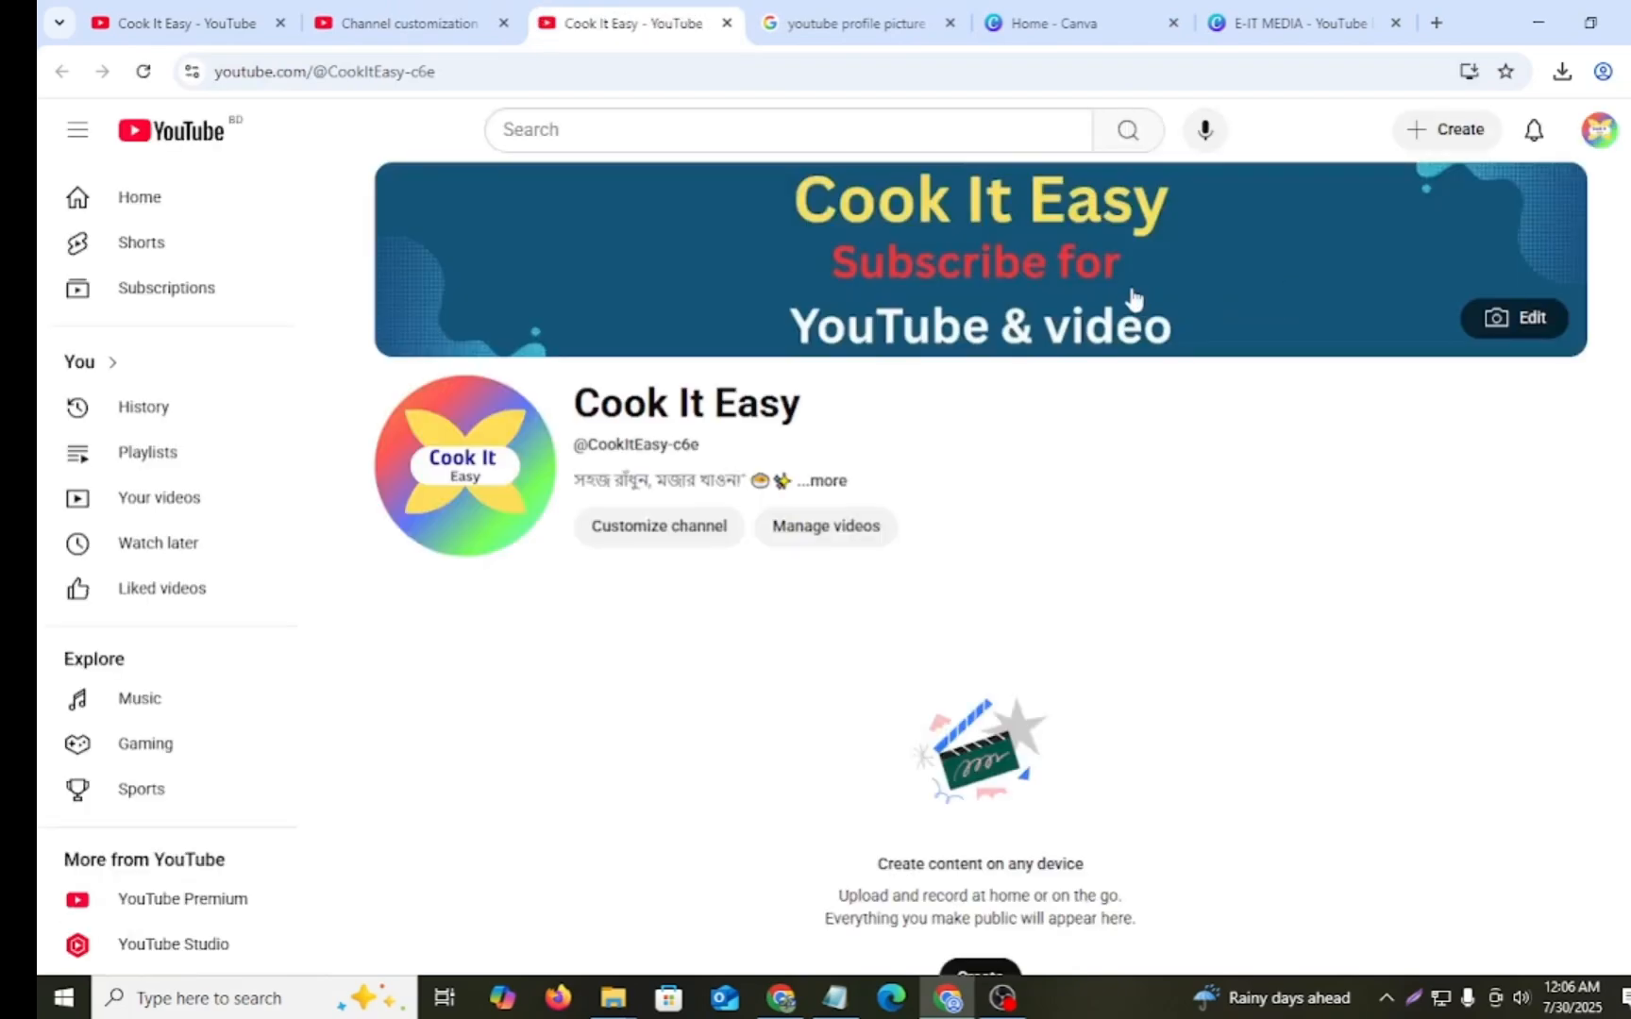
pyautogui.moveTo(743, 332)
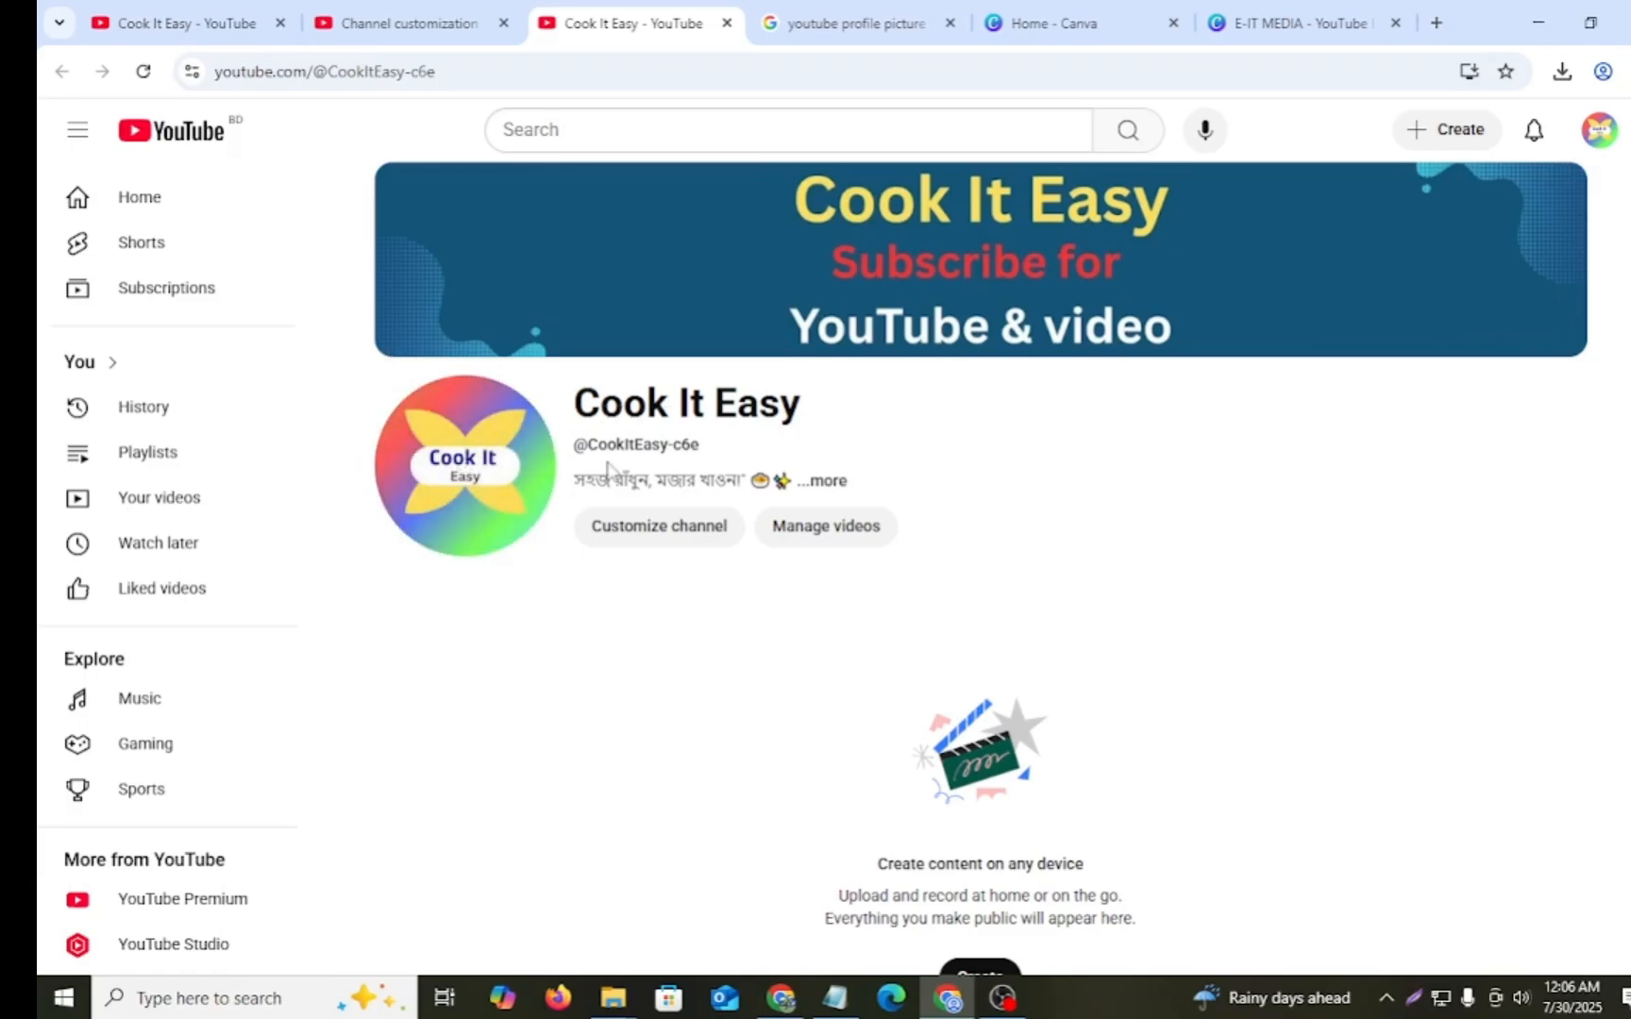
pyautogui.click(826, 484)
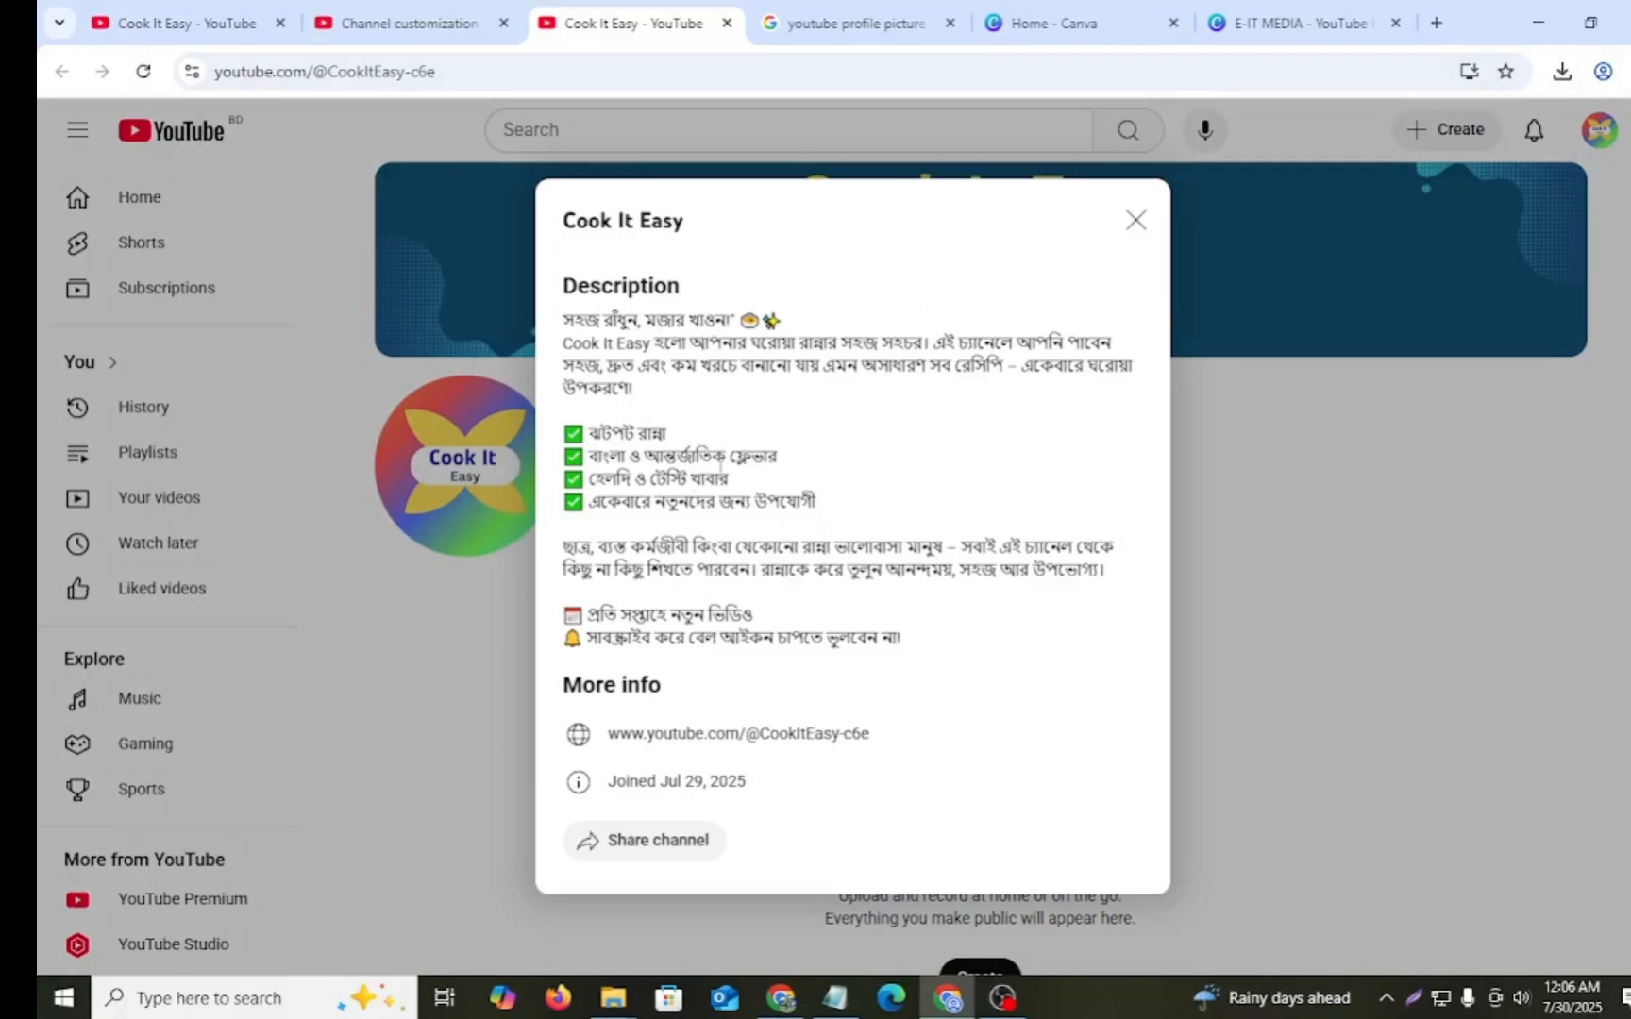
pyautogui.click(1135, 220)
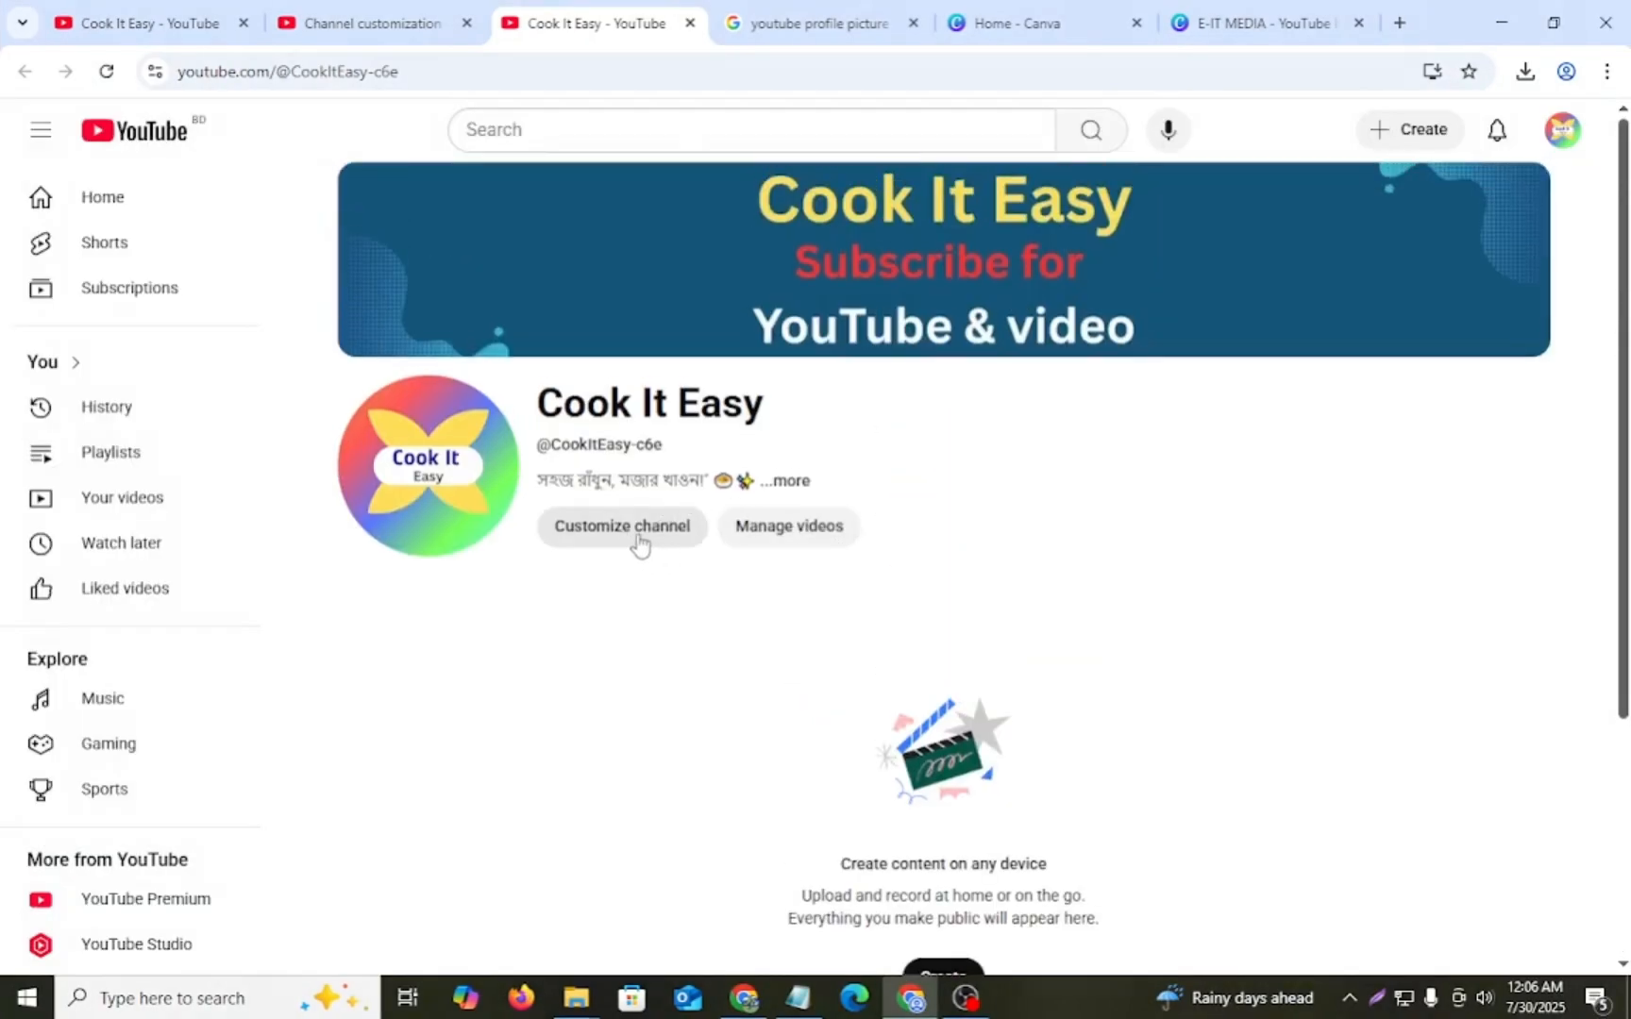
# - Return to the channel's profile customization and add a description translation with Bangla as the original language
pyautogui.click(639, 543)
pyautogui.click(594, 24)
pyautogui.click(595, 25)
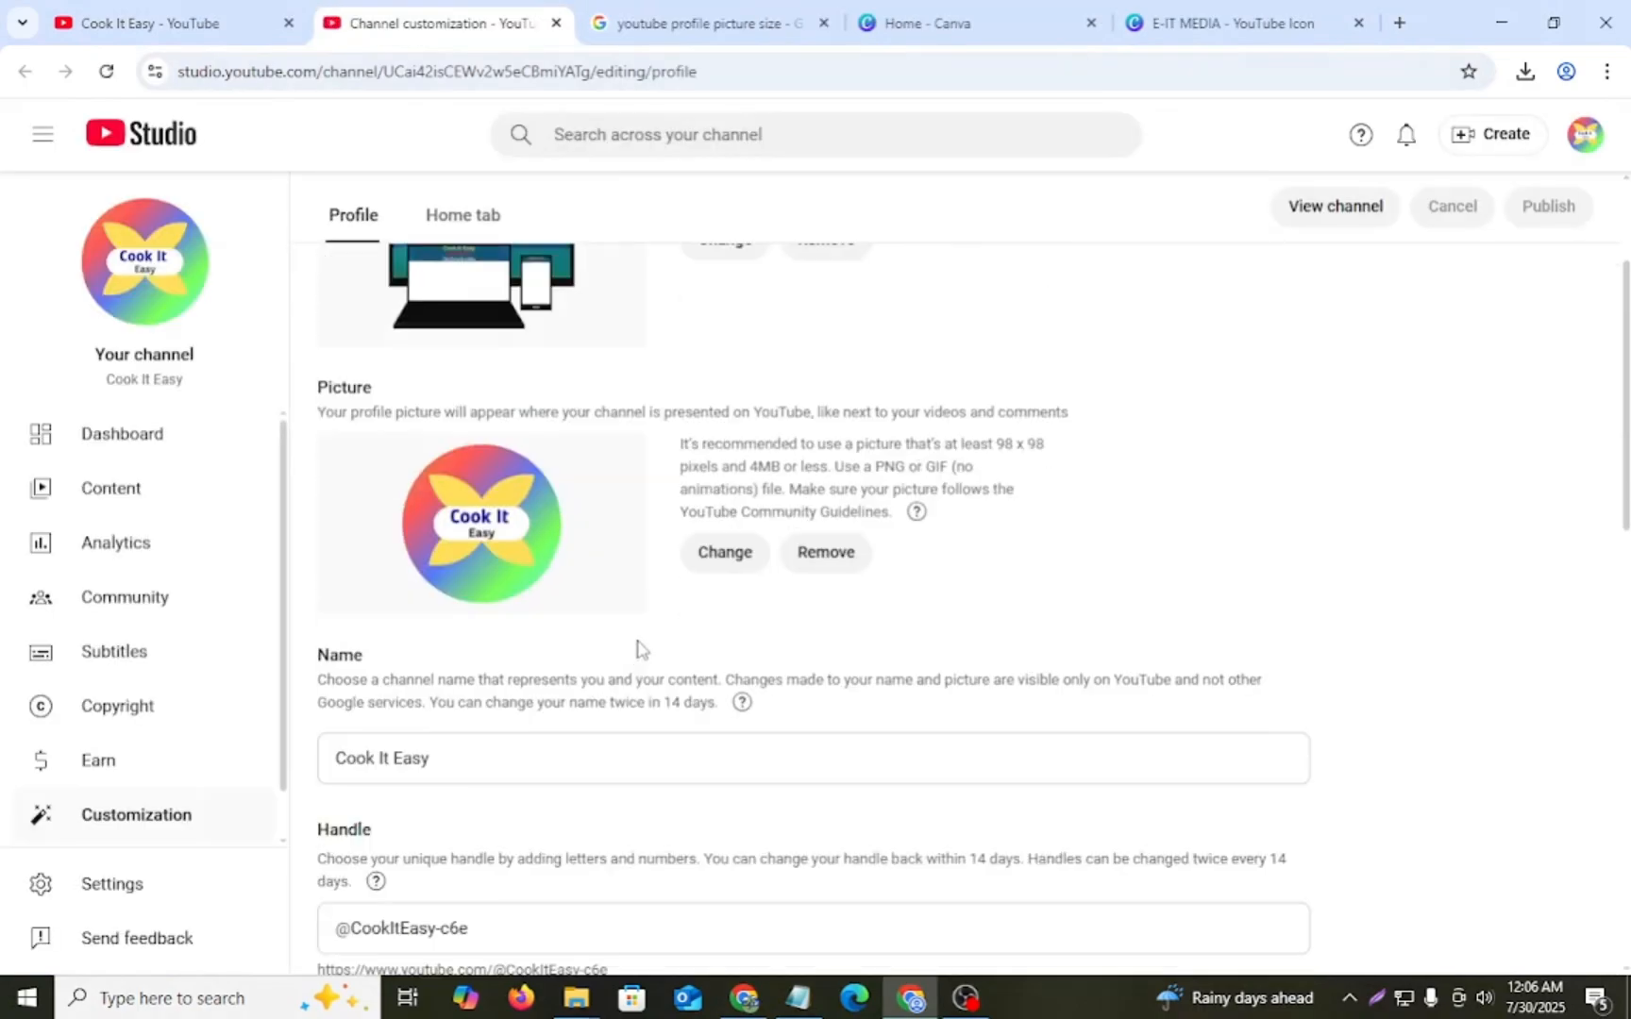
pyautogui.scroll(-12, 642, 645)
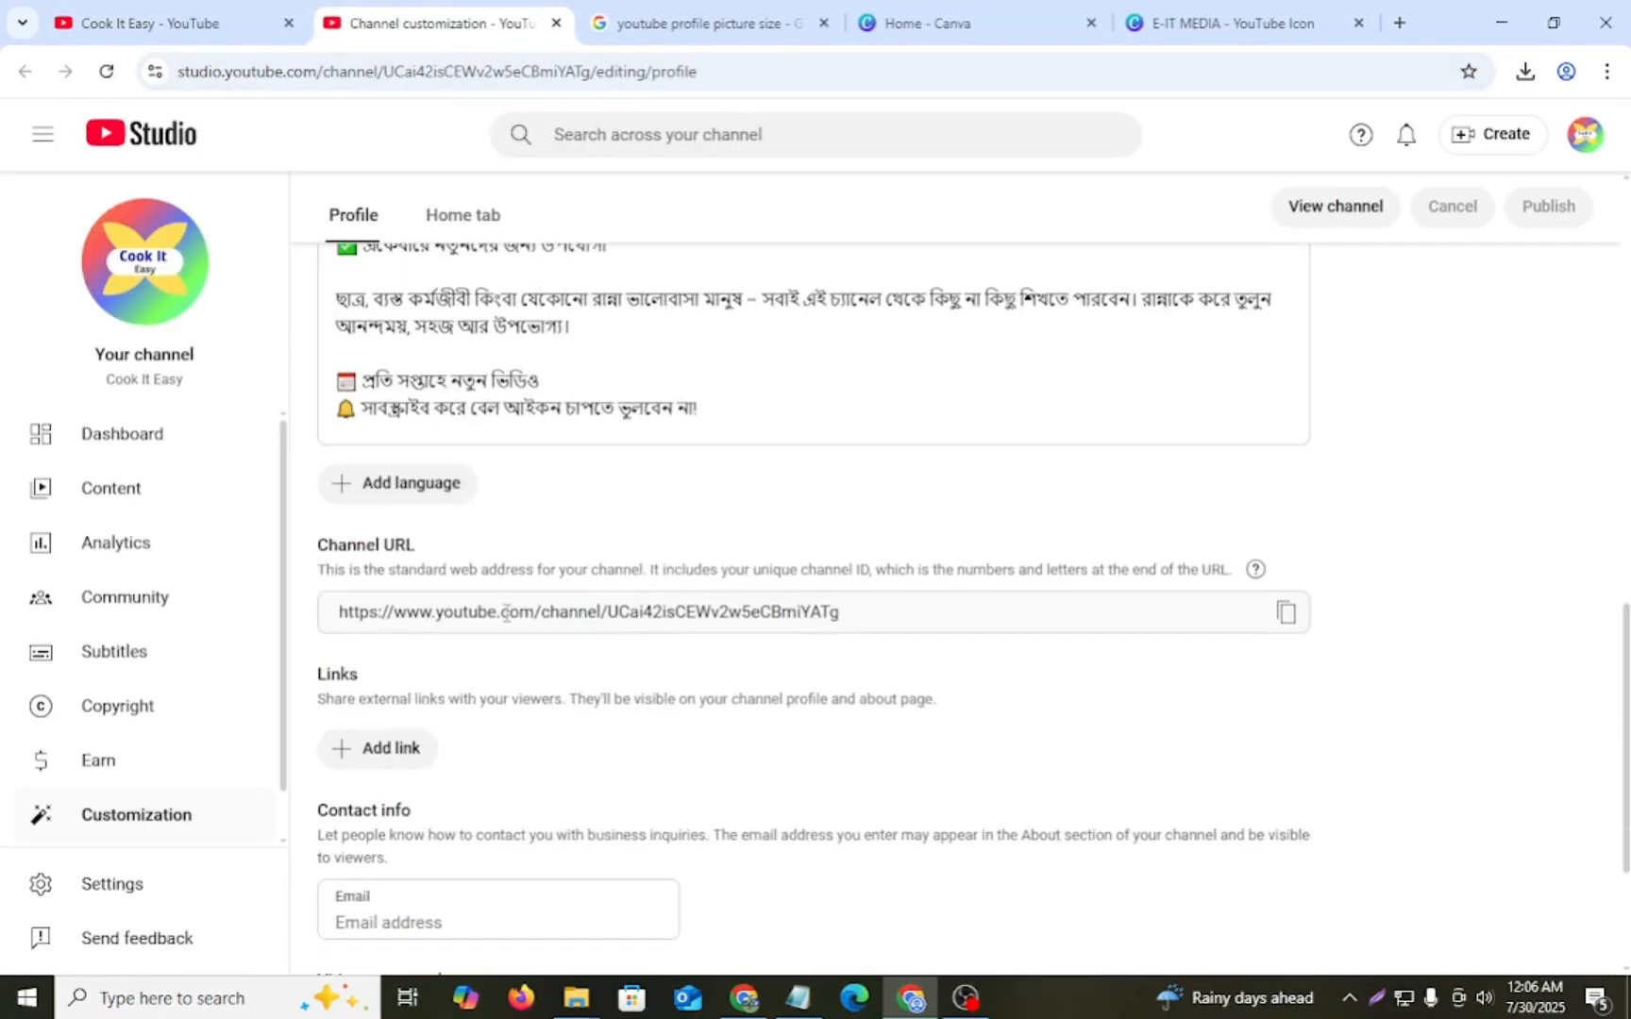
pyautogui.click(407, 485)
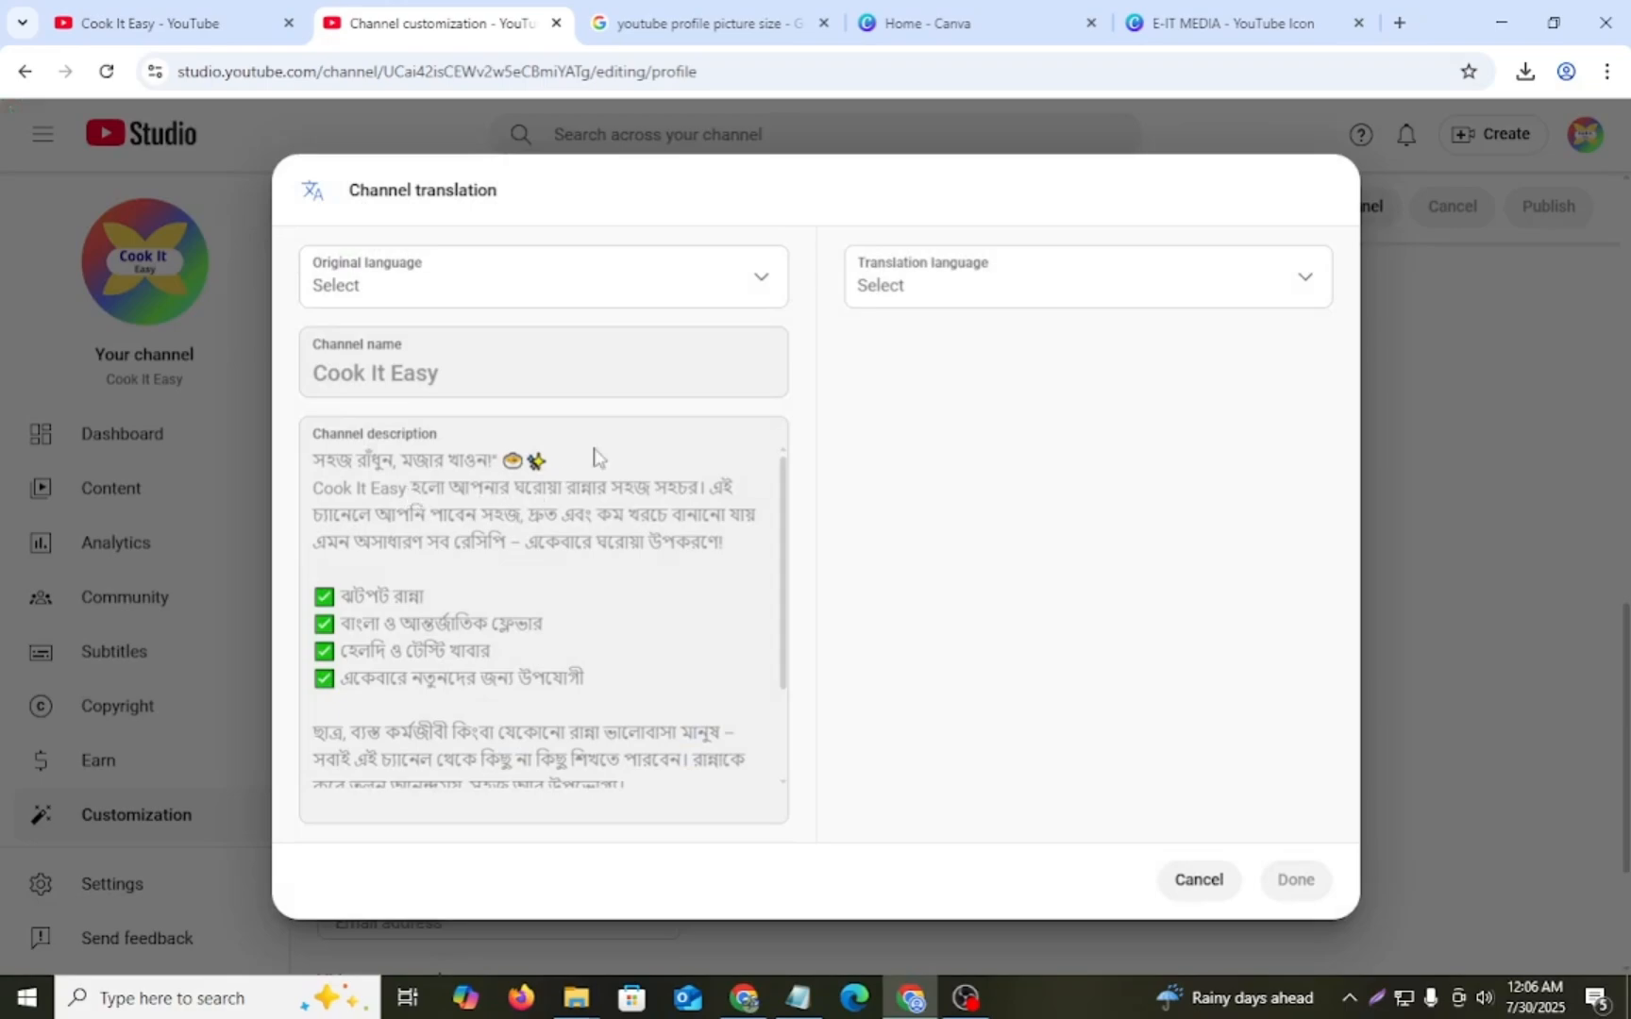
pyautogui.click(759, 282)
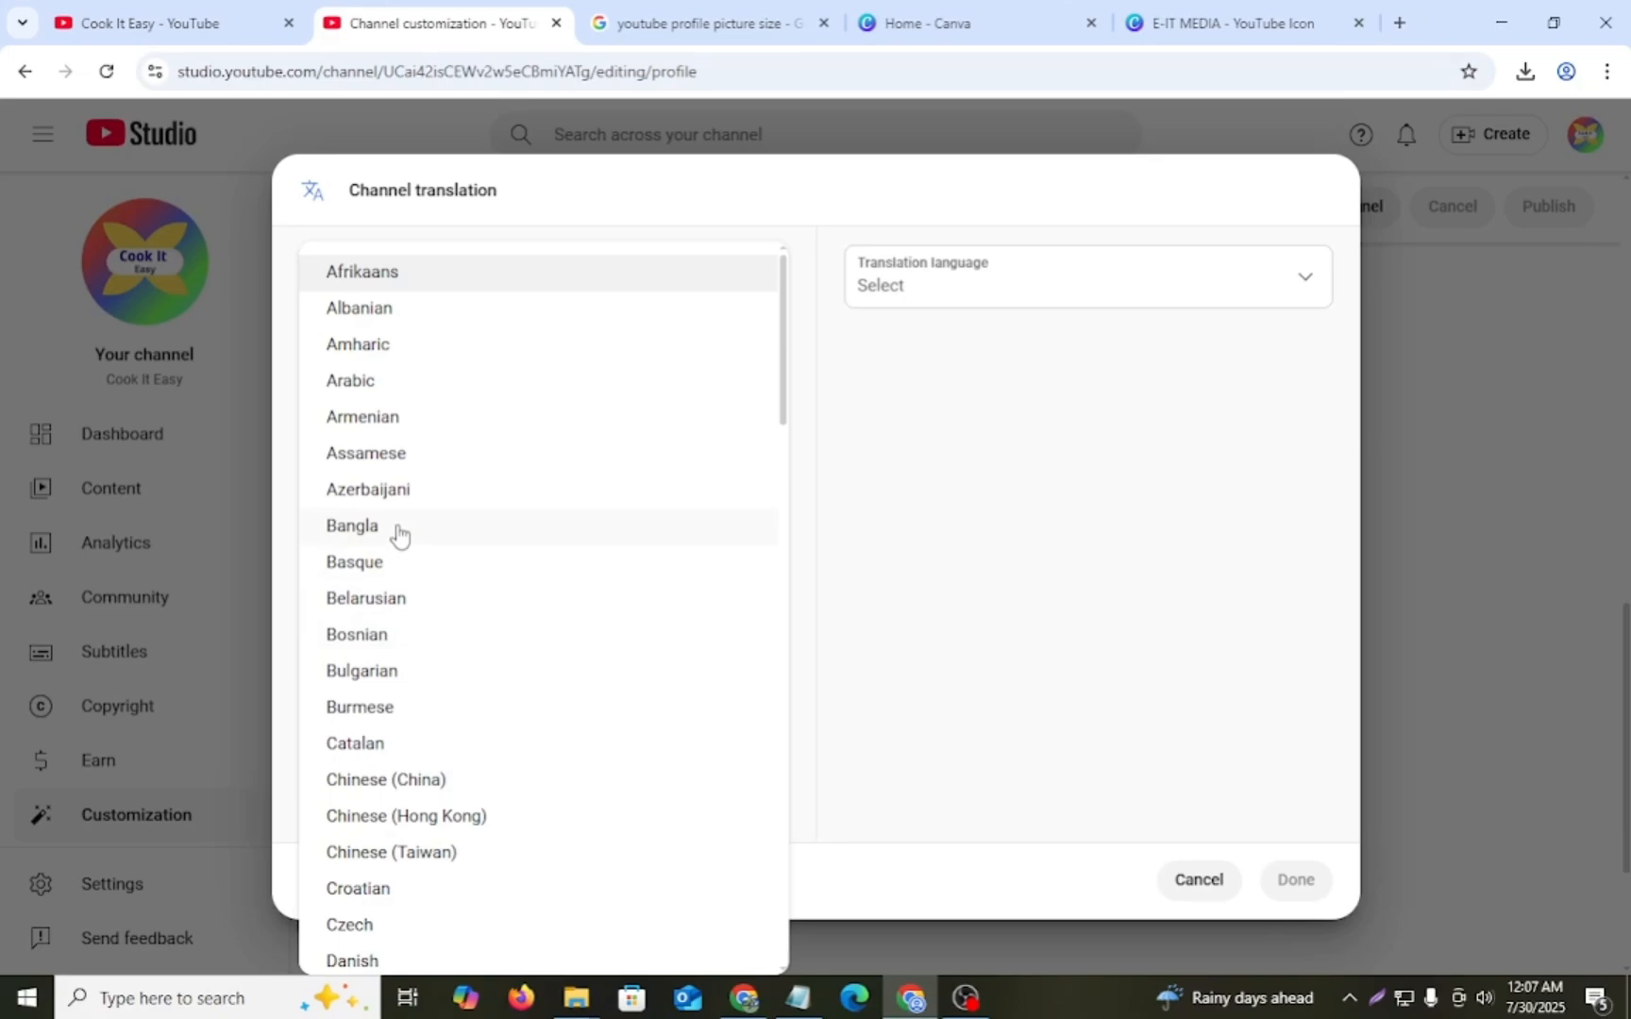
pyautogui.click(397, 529)
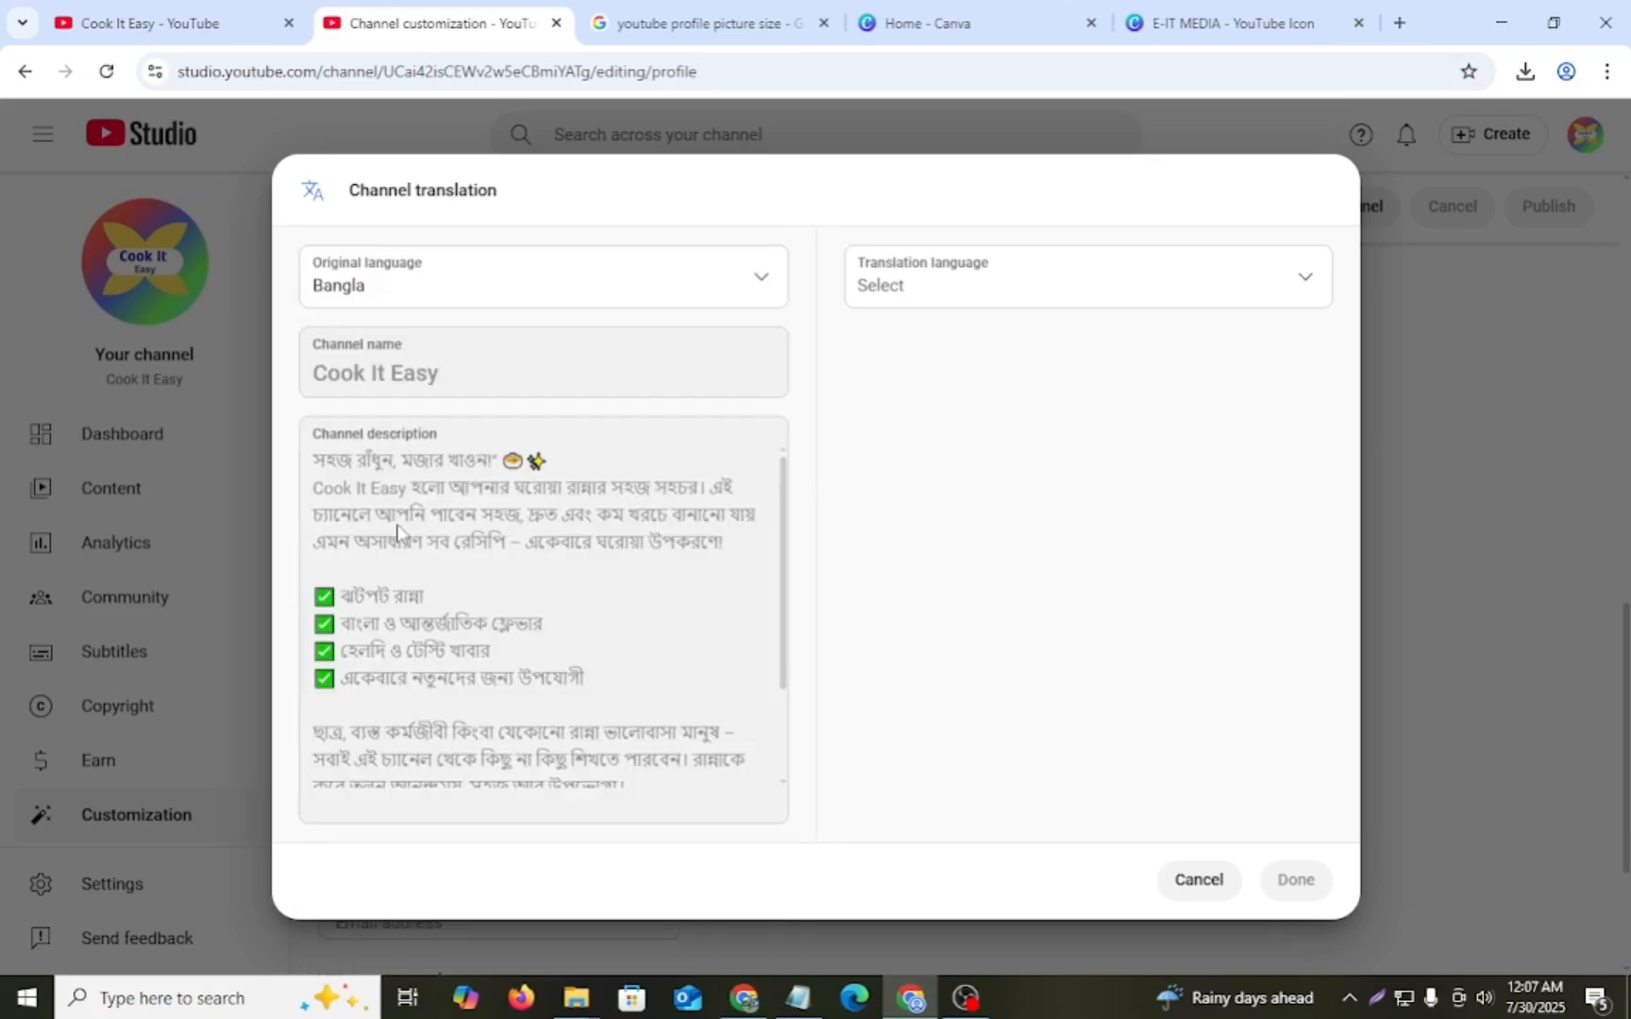
# - Set the translation language to English and activate the translated channel description for text entry
pyautogui.click(1307, 289)
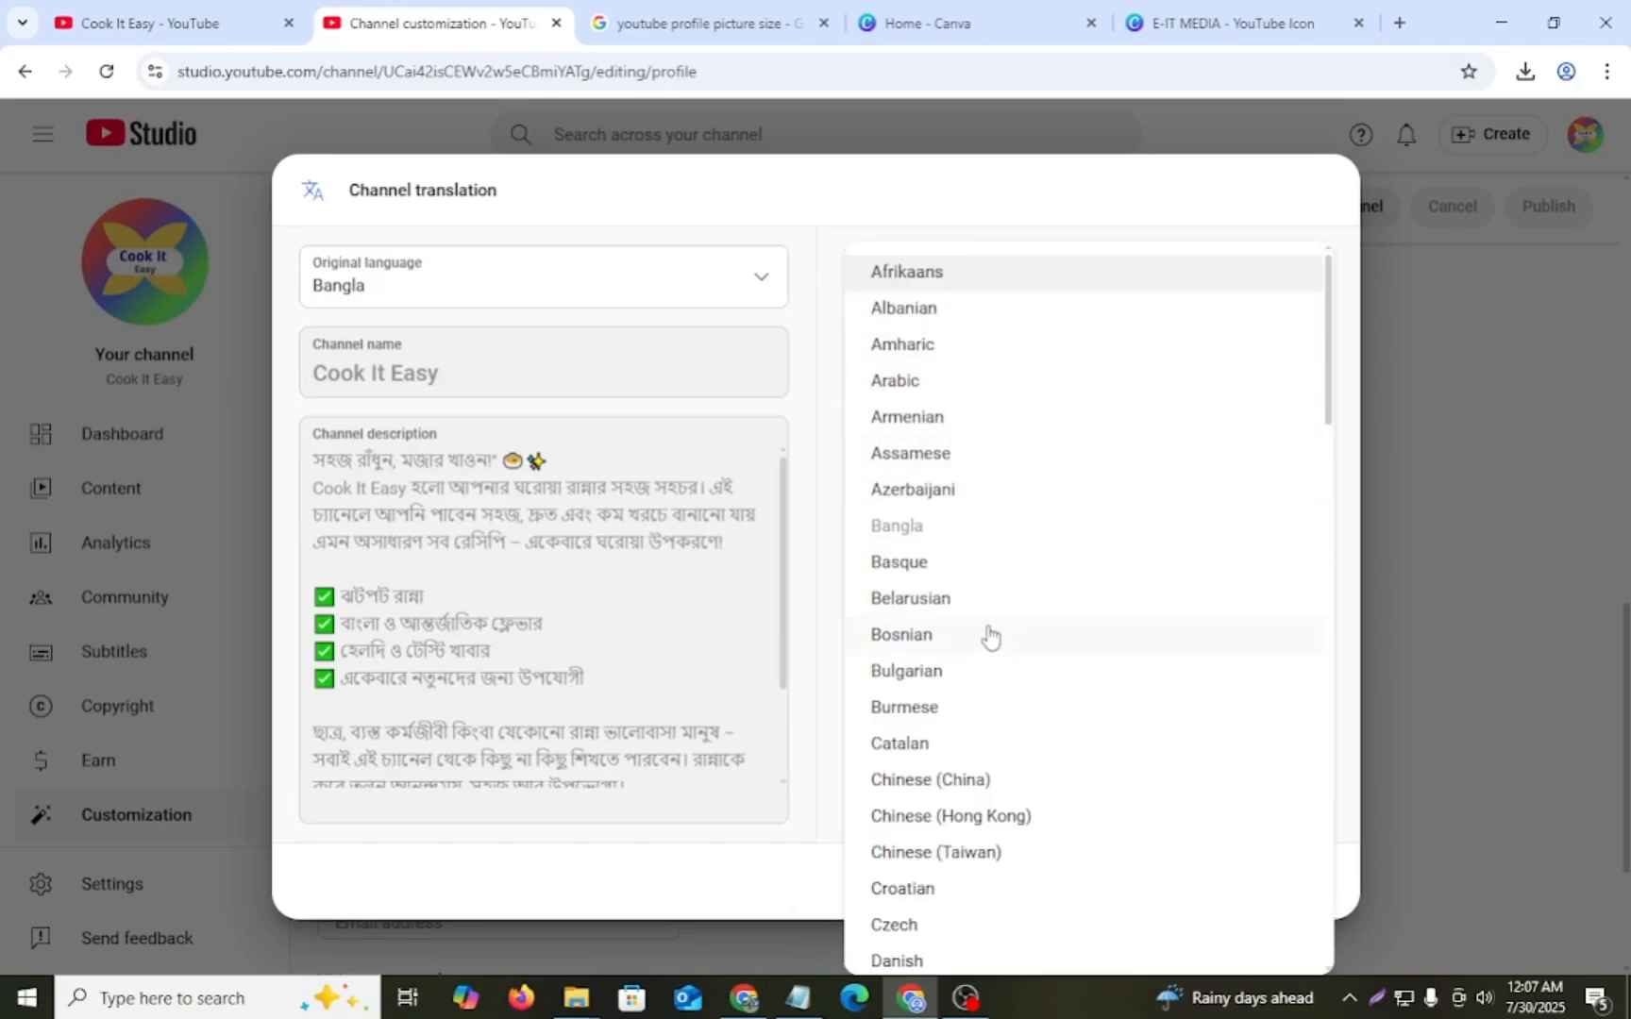
pyautogui.scroll(-1, 984, 630)
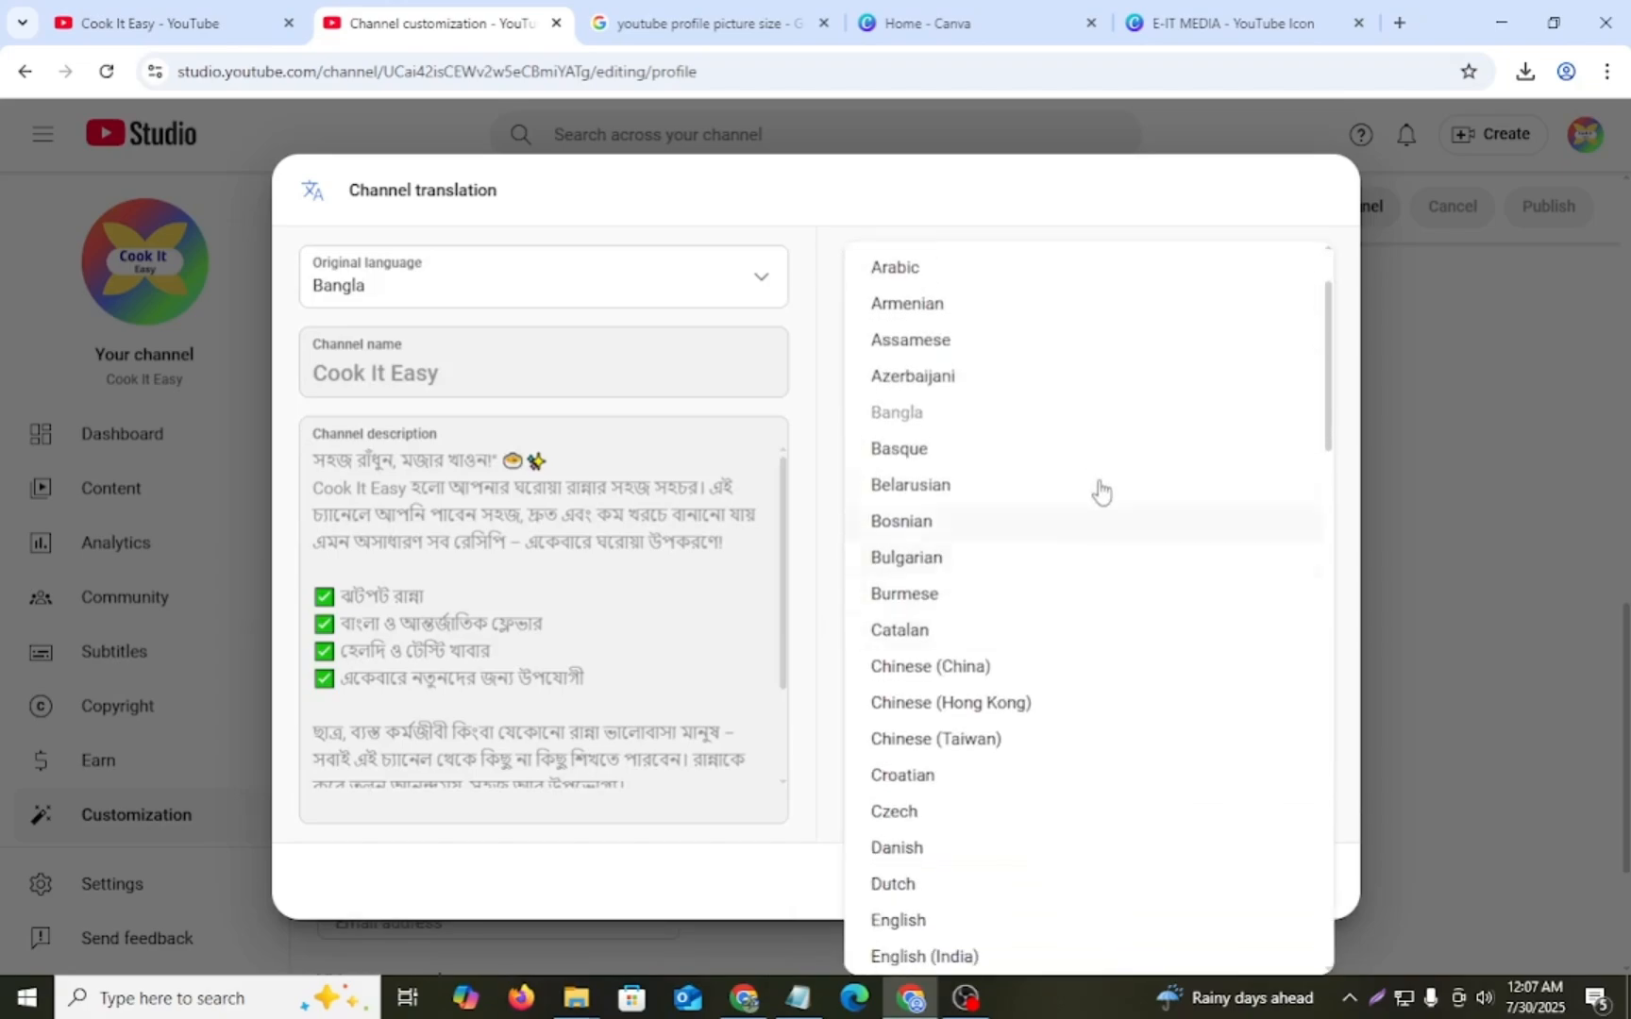
pyautogui.scroll(-1, 991, 573)
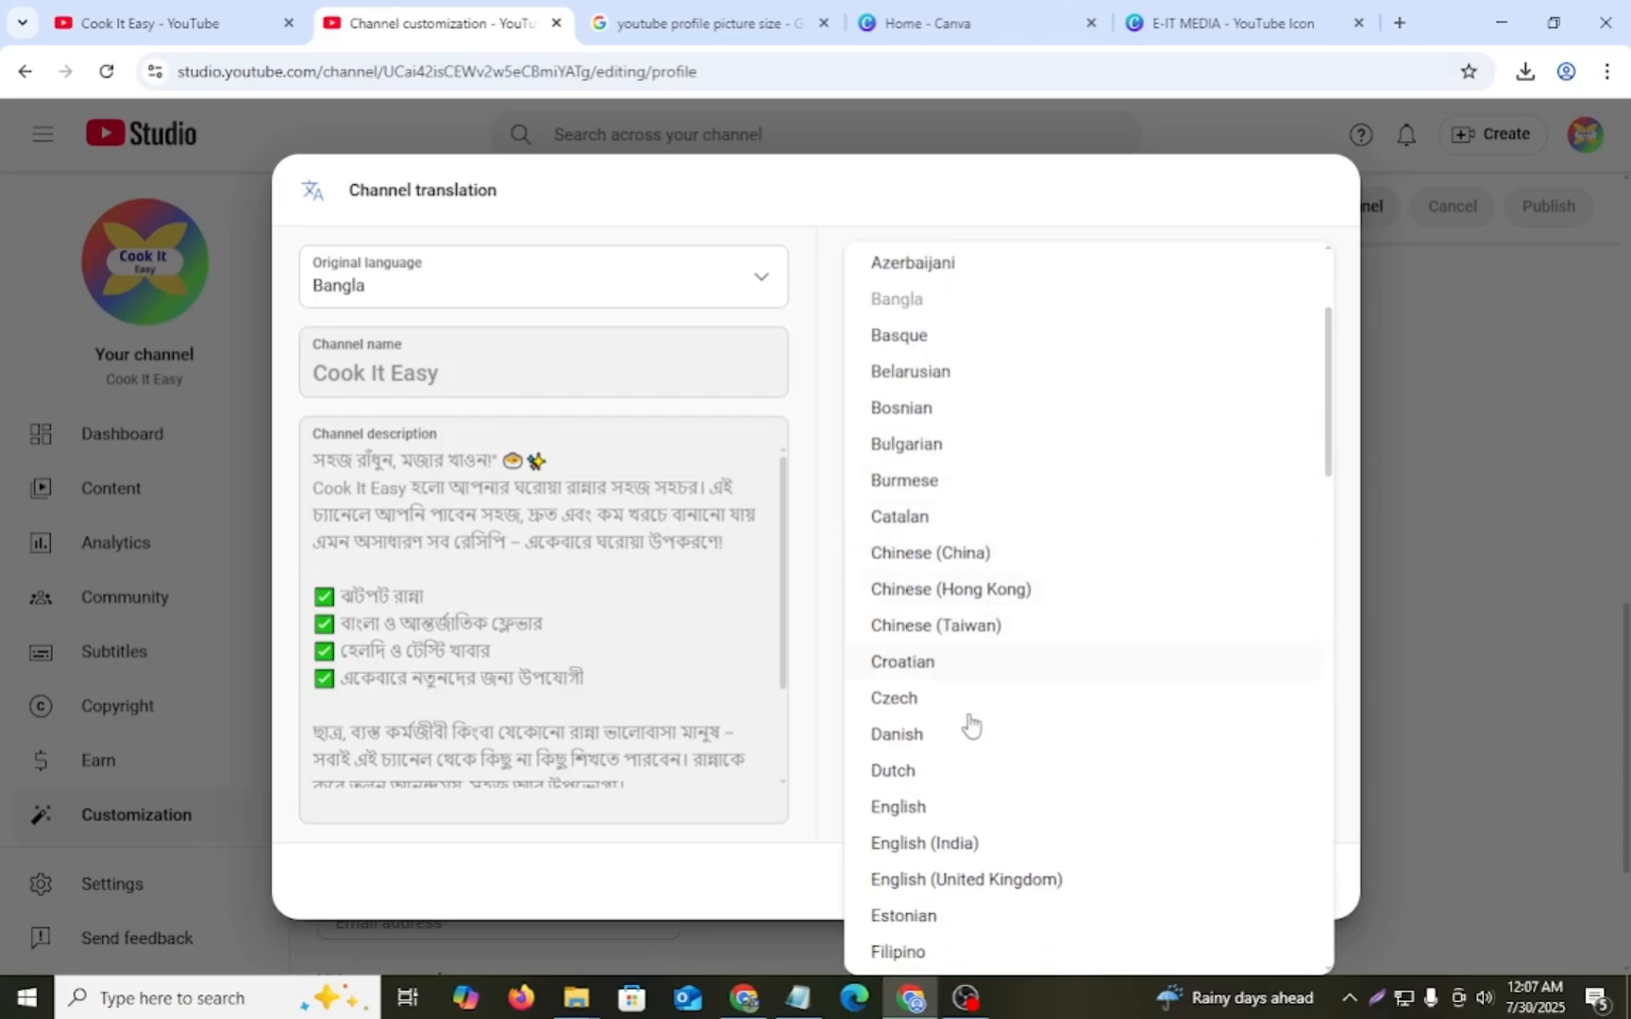
pyautogui.click(932, 812)
pyautogui.click(1009, 551)
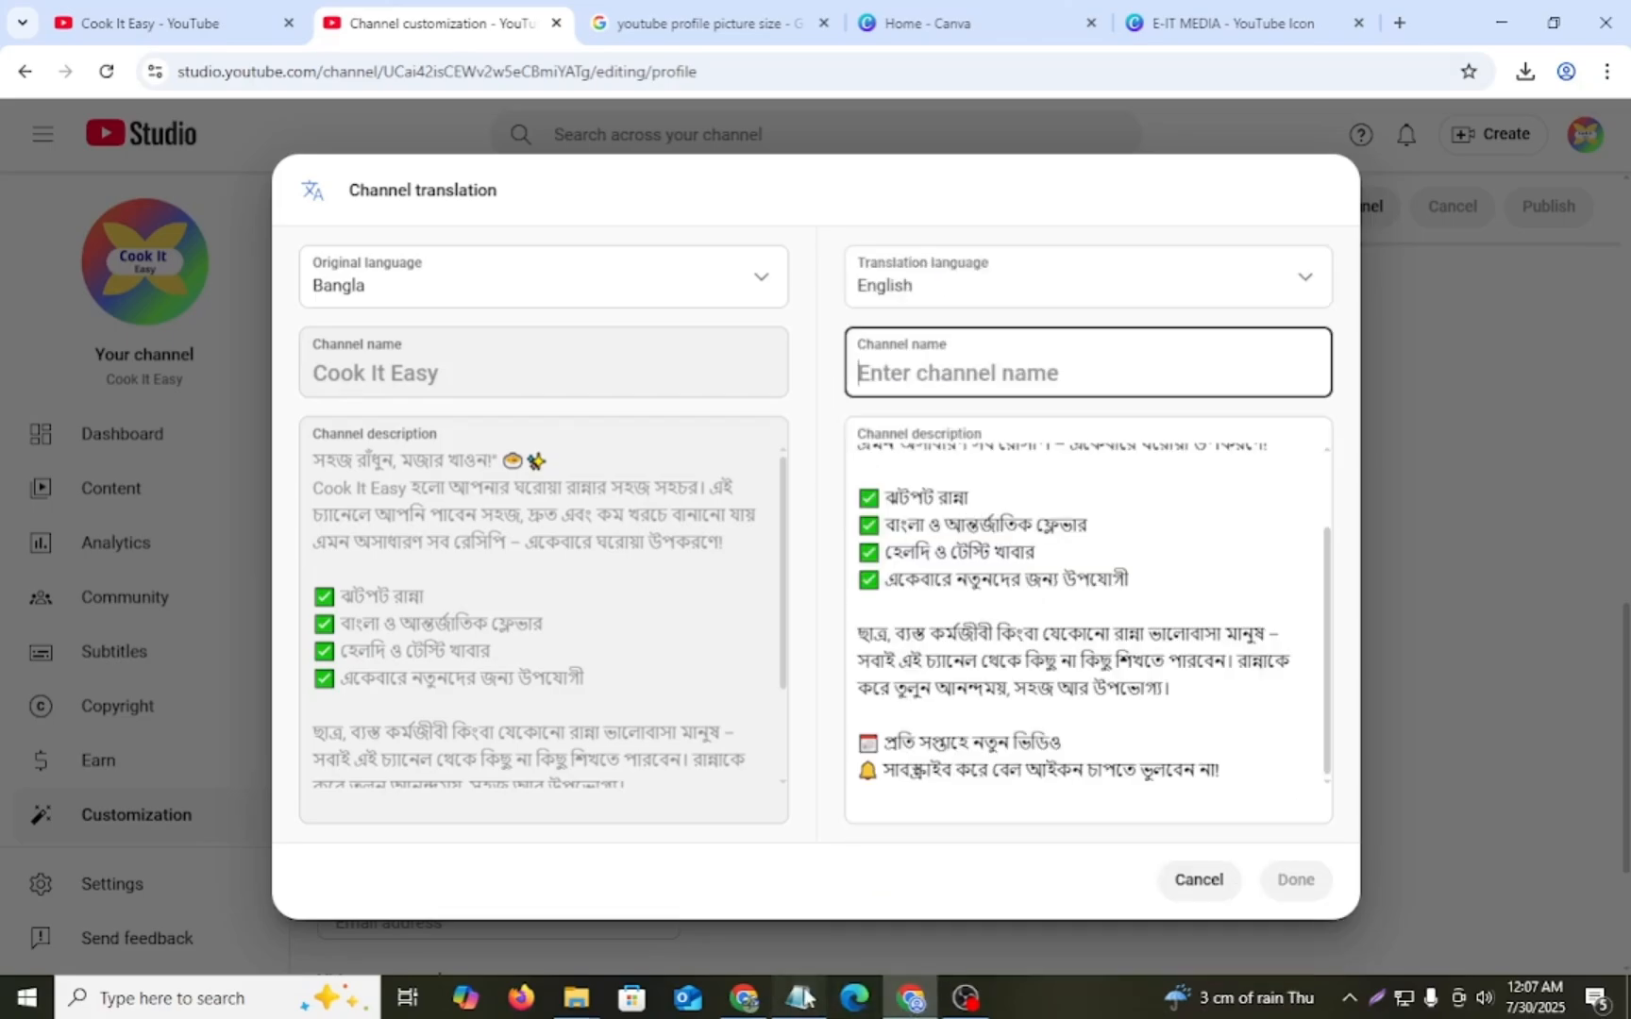
# - Complete the English translation with the channel name Cook It Easy copied from the Notepad notes and the Bangla description, and save it
pyautogui.click(798, 998)
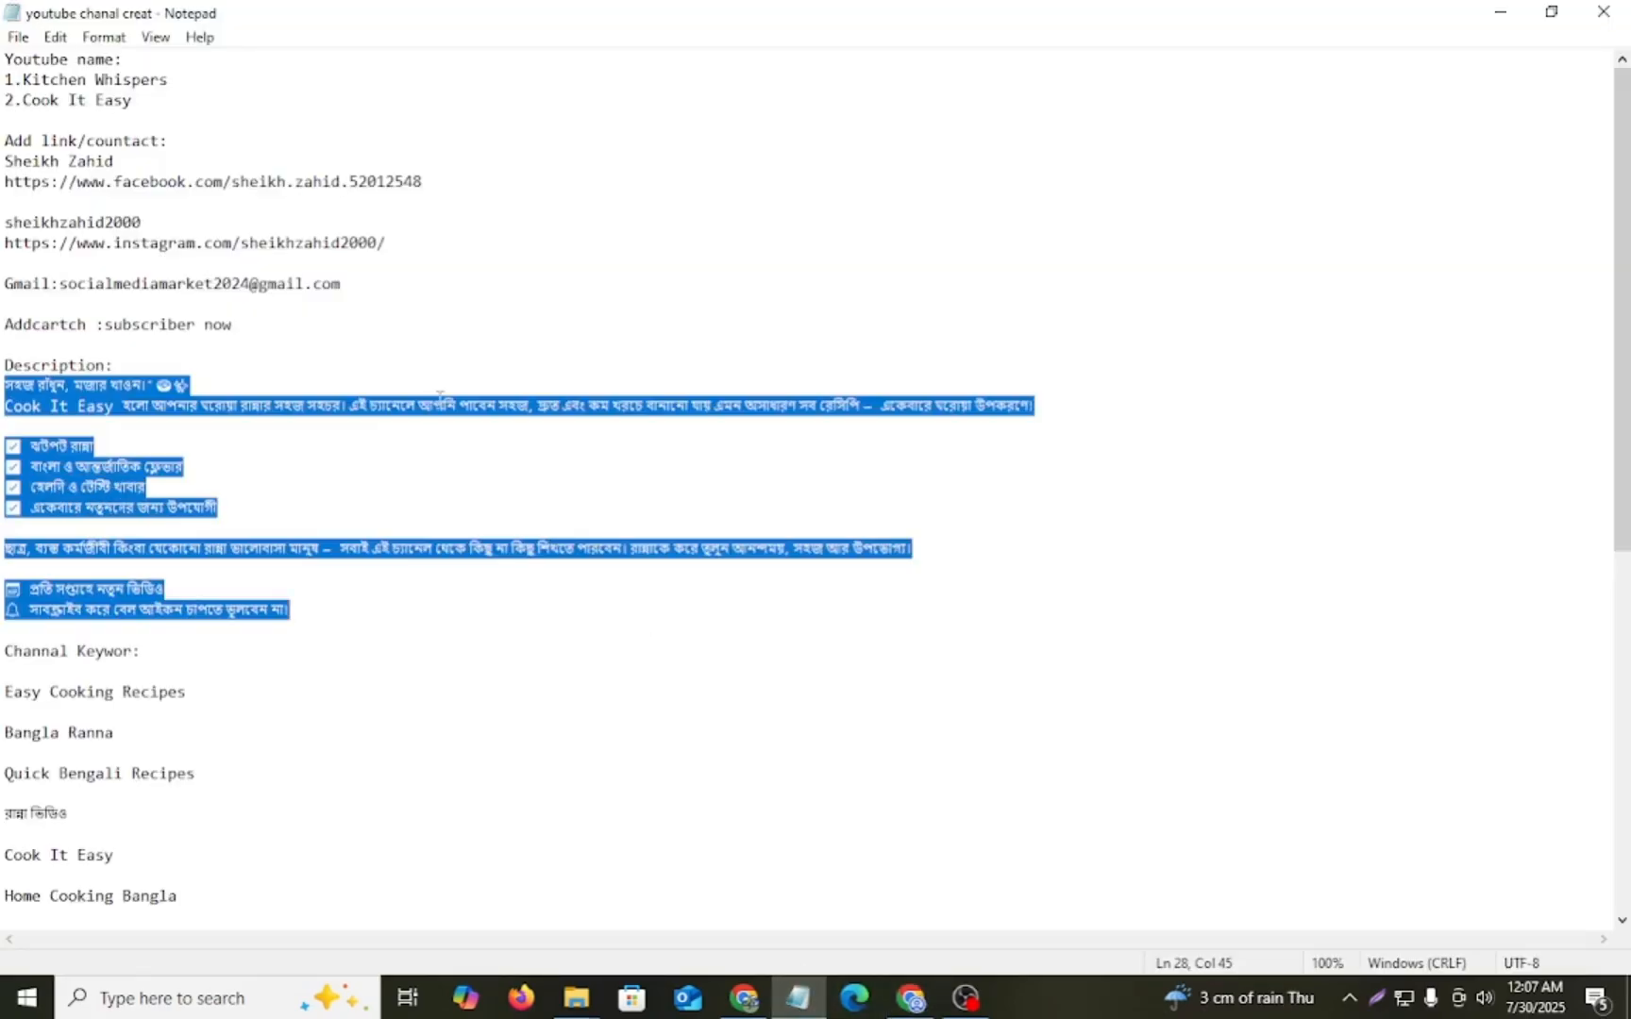
pyautogui.moveTo(23, 100); pyautogui.dragTo(135, 100)
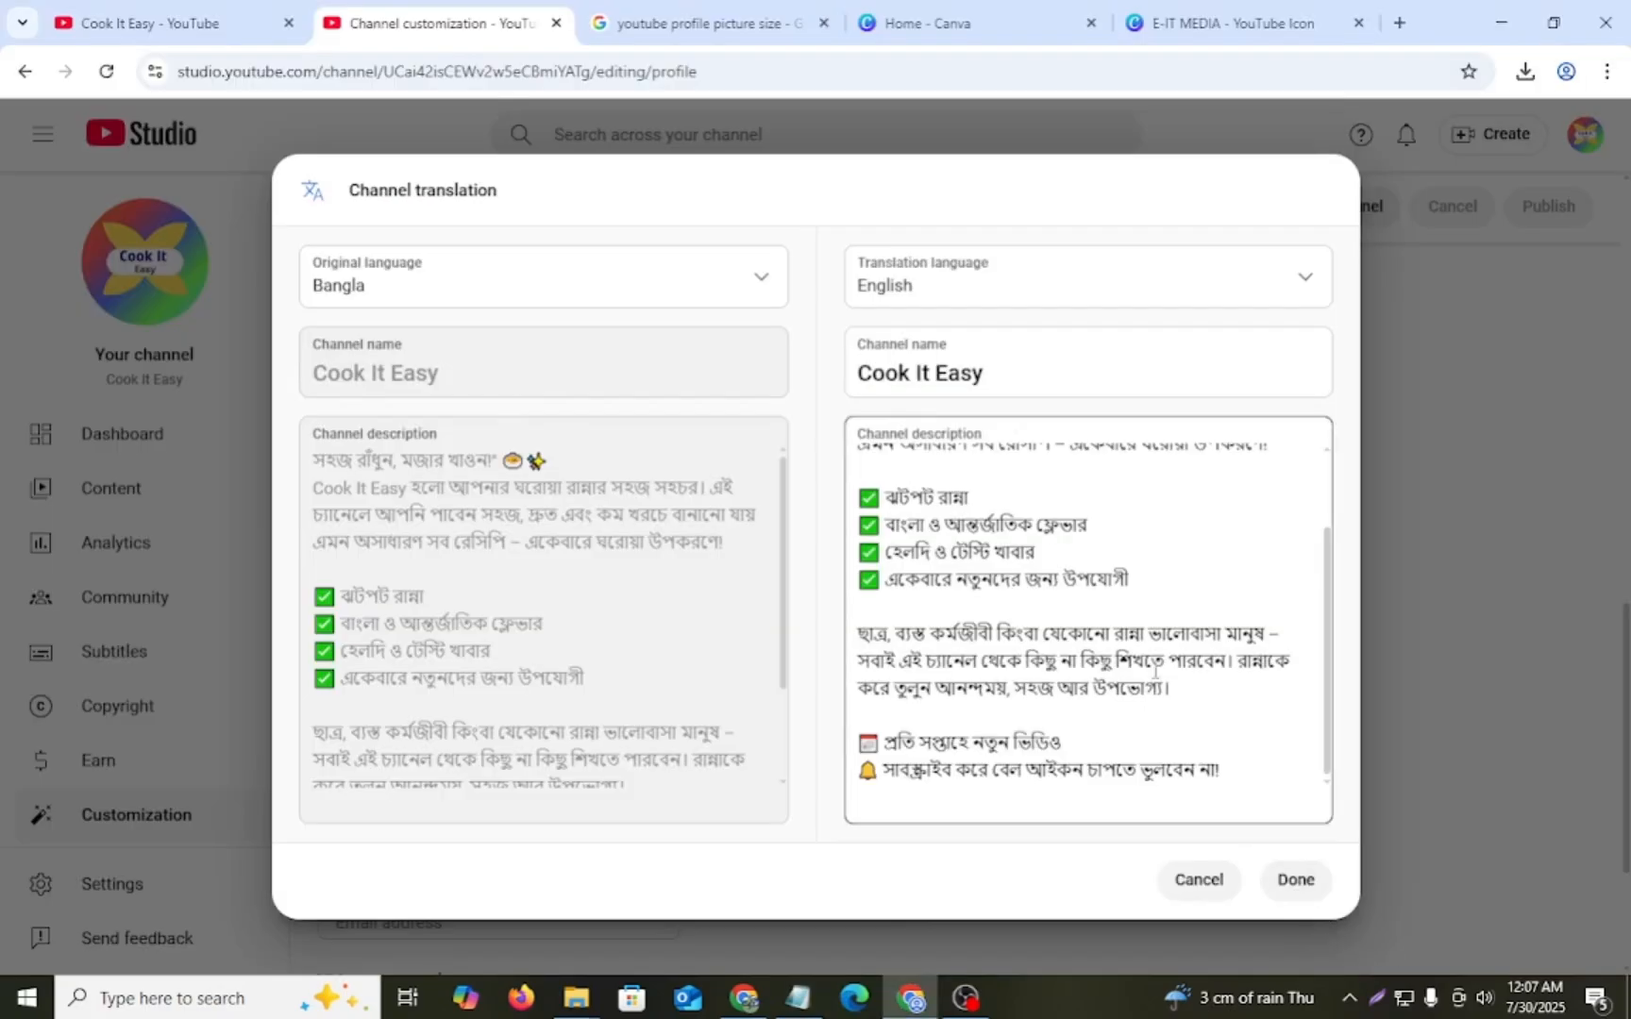
pyautogui.click(953, 380)
pyautogui.click(1292, 878)
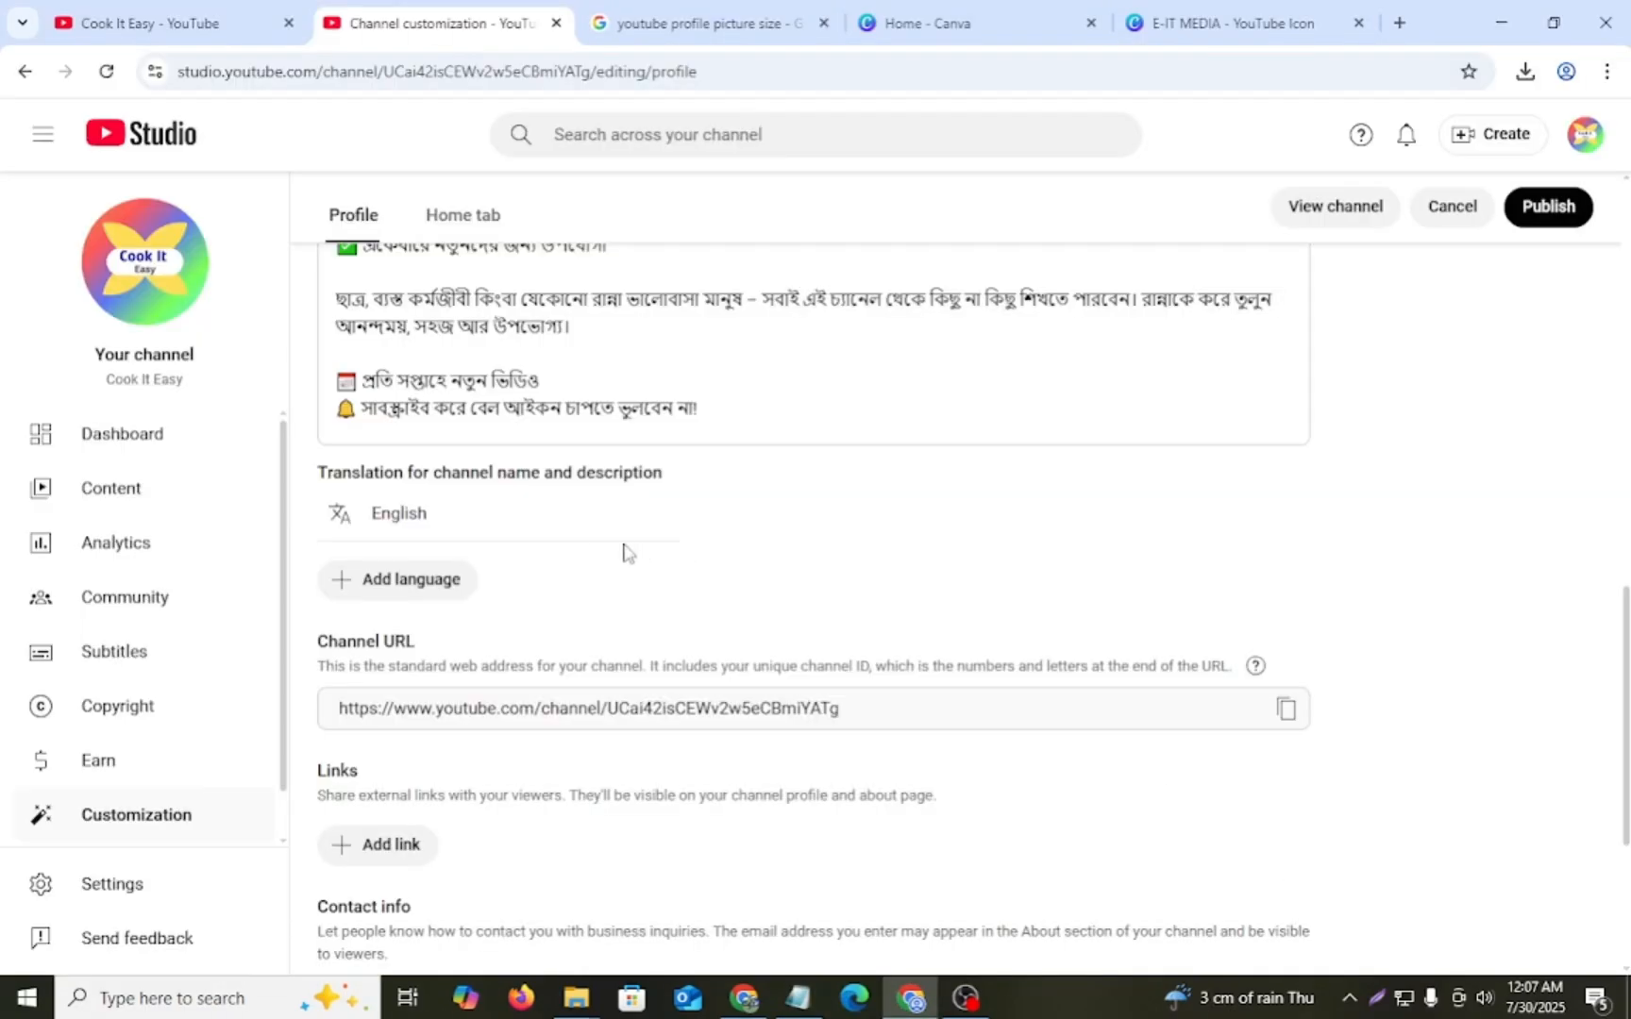
# - Add a first channel link and fill its title with the Facebook profile name copied from the Notepad notes
pyautogui.scroll(-1, 343, 522)
pyautogui.scroll(1, 408, 523)
pyautogui.scroll(-1, 428, 593)
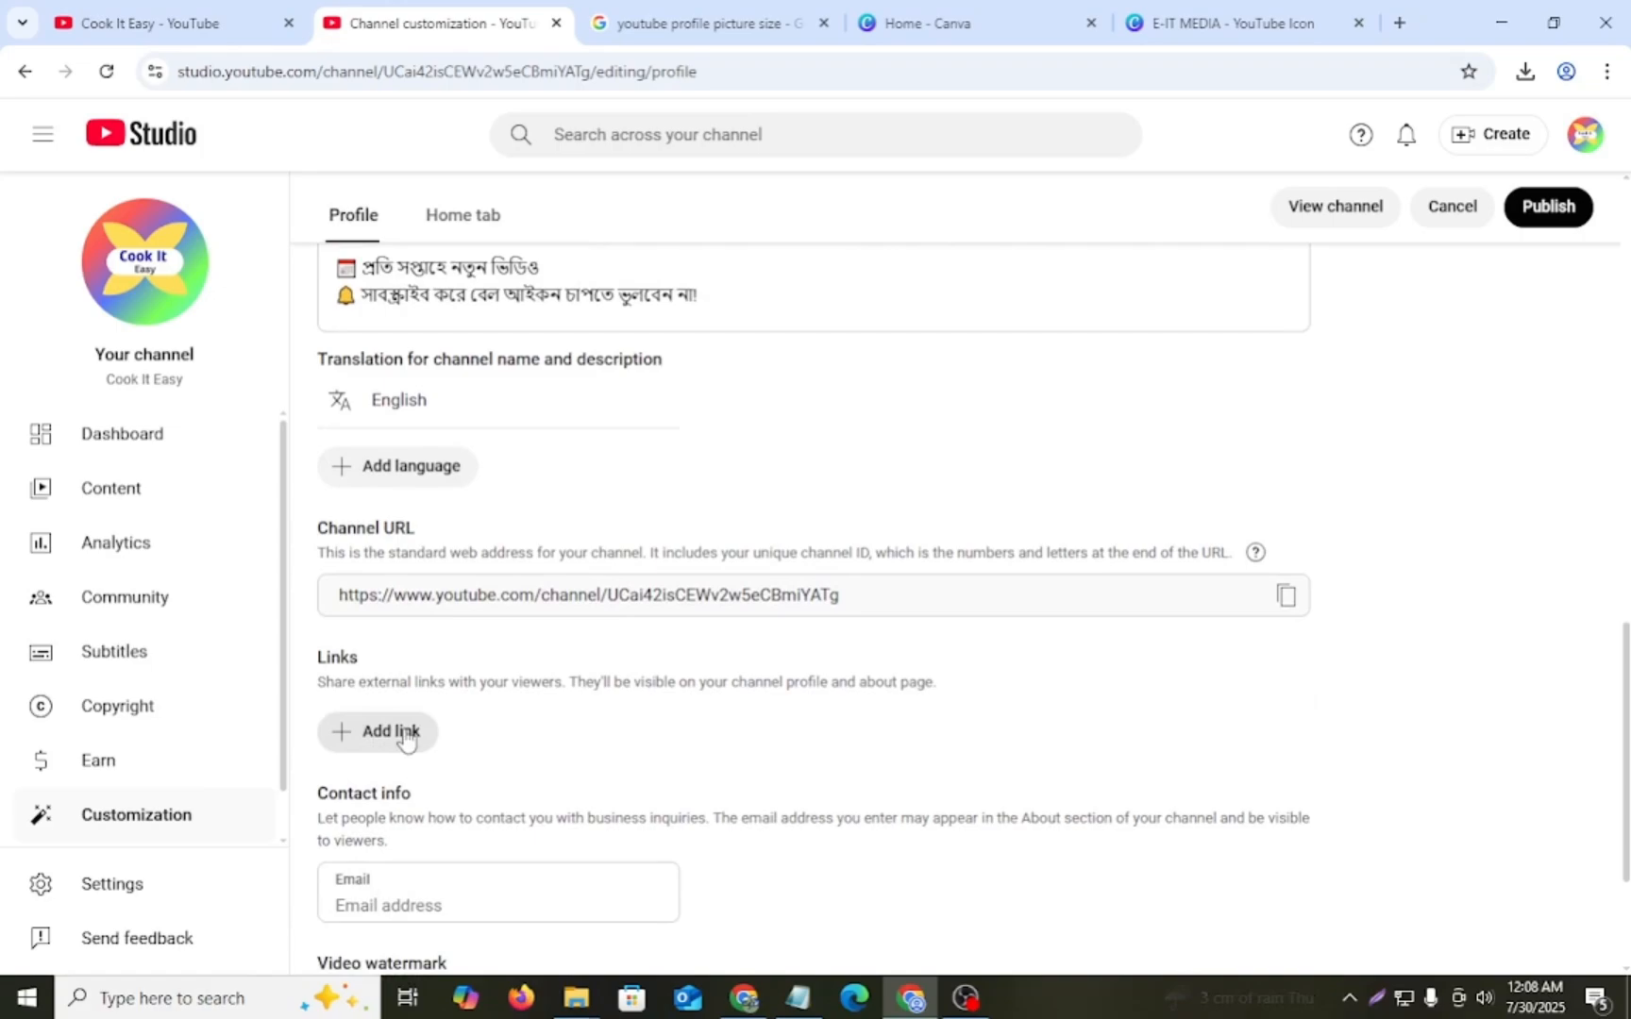
pyautogui.scroll(-1, 404, 743)
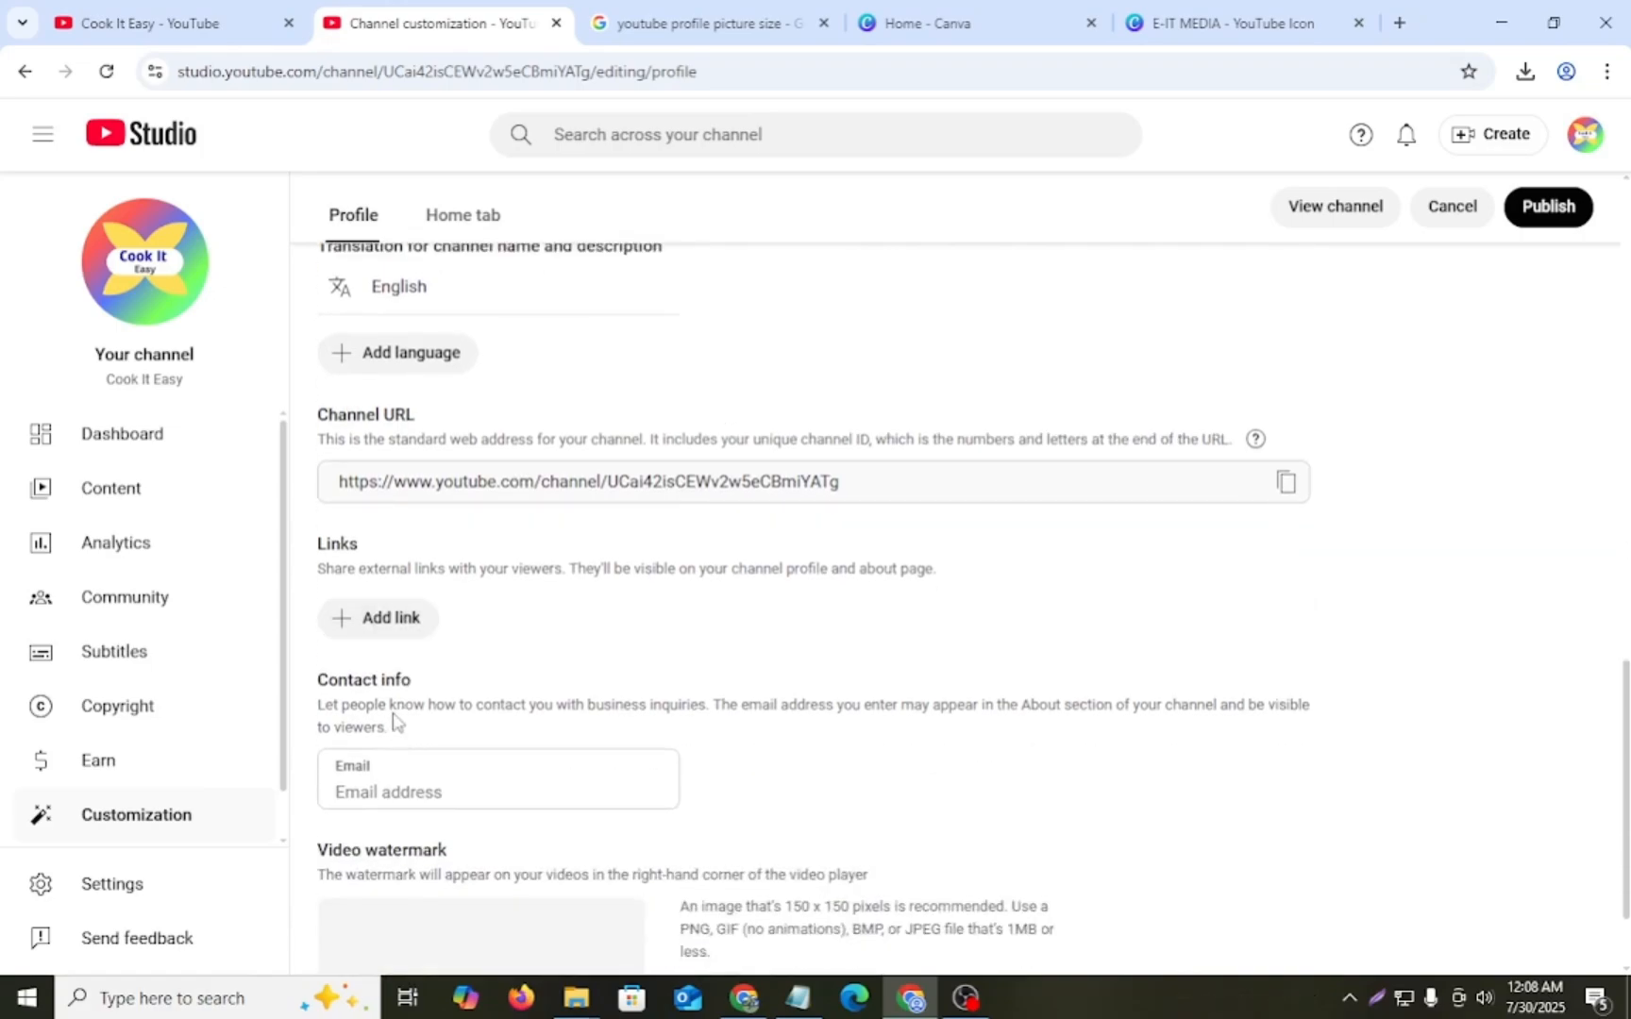
pyautogui.click(368, 626)
pyautogui.click(459, 647)
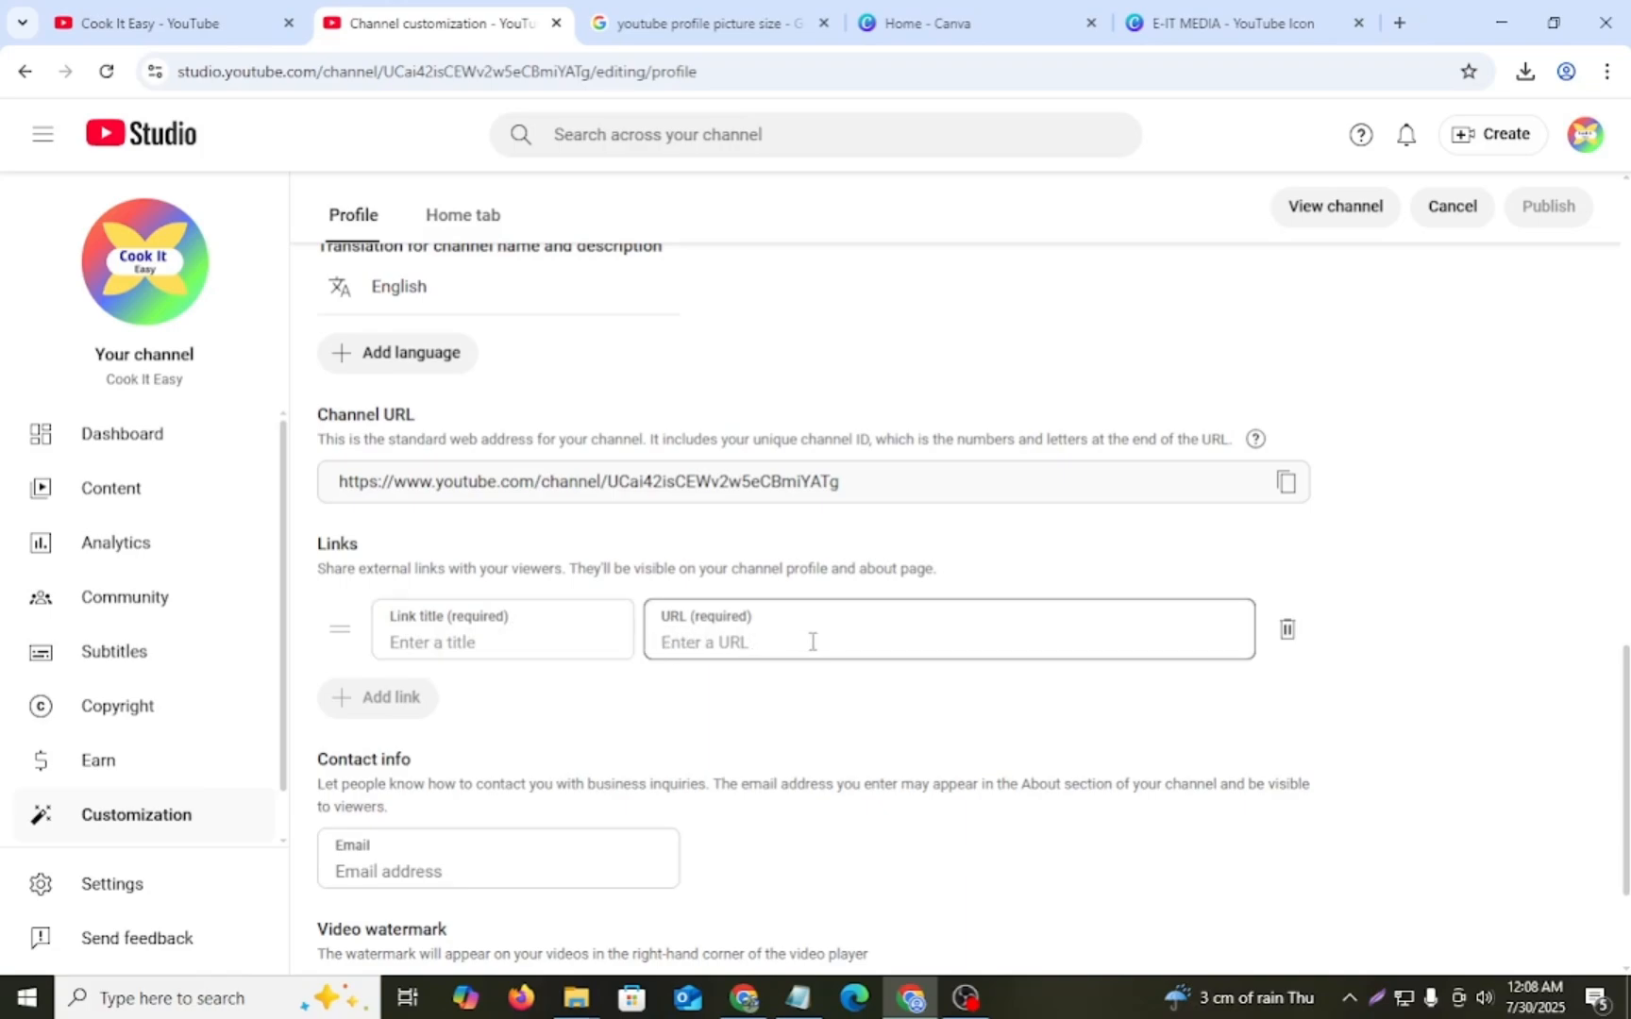
pyautogui.click(804, 1003)
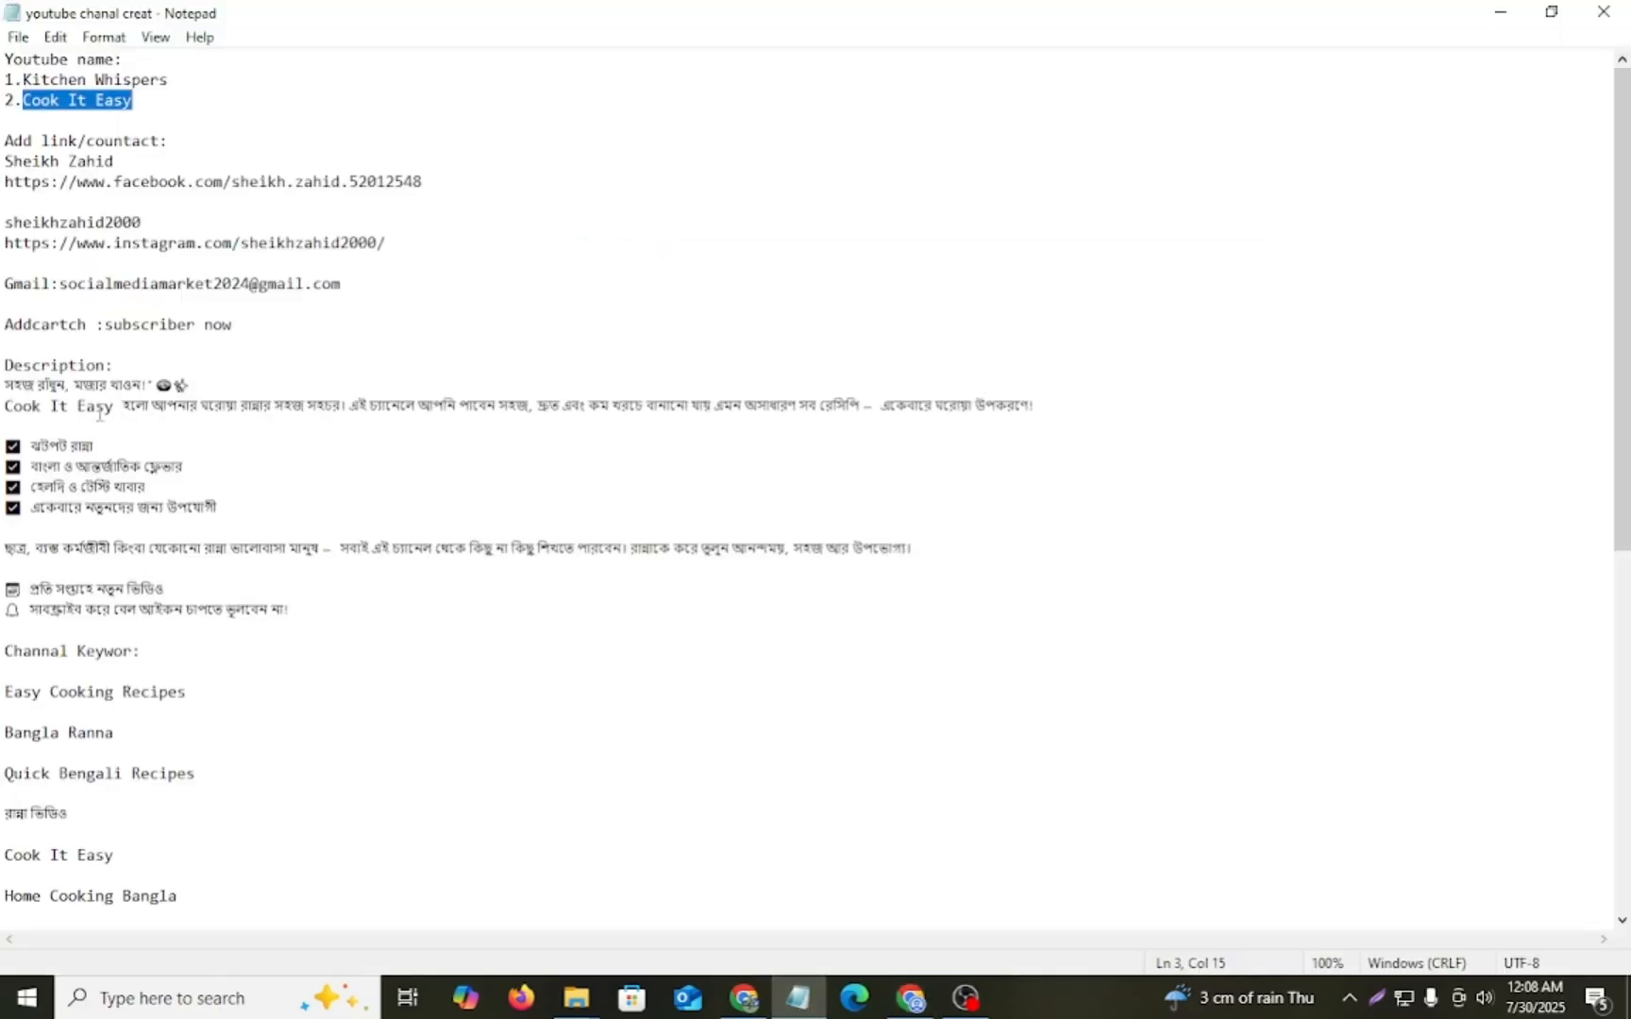
pyautogui.scroll(-1, 184, 352)
pyautogui.scroll(1, 174, 439)
pyautogui.moveTo(120, 161); pyautogui.dragTo(7, 159)
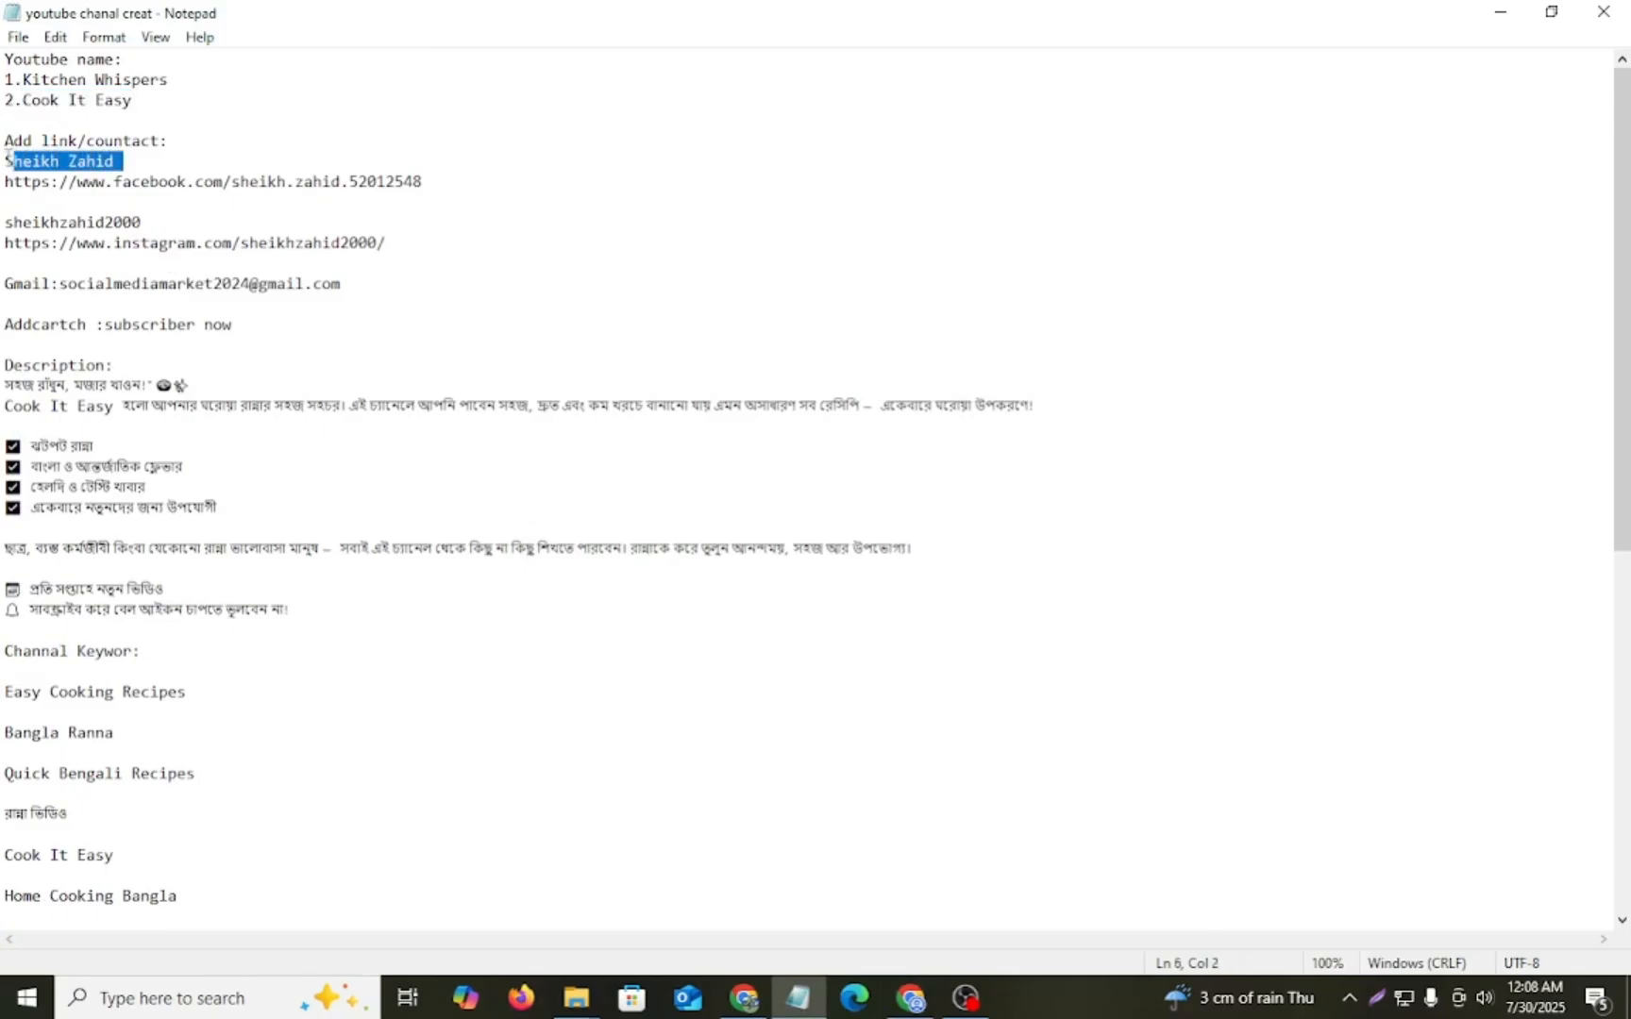
pyautogui.click(903, 994)
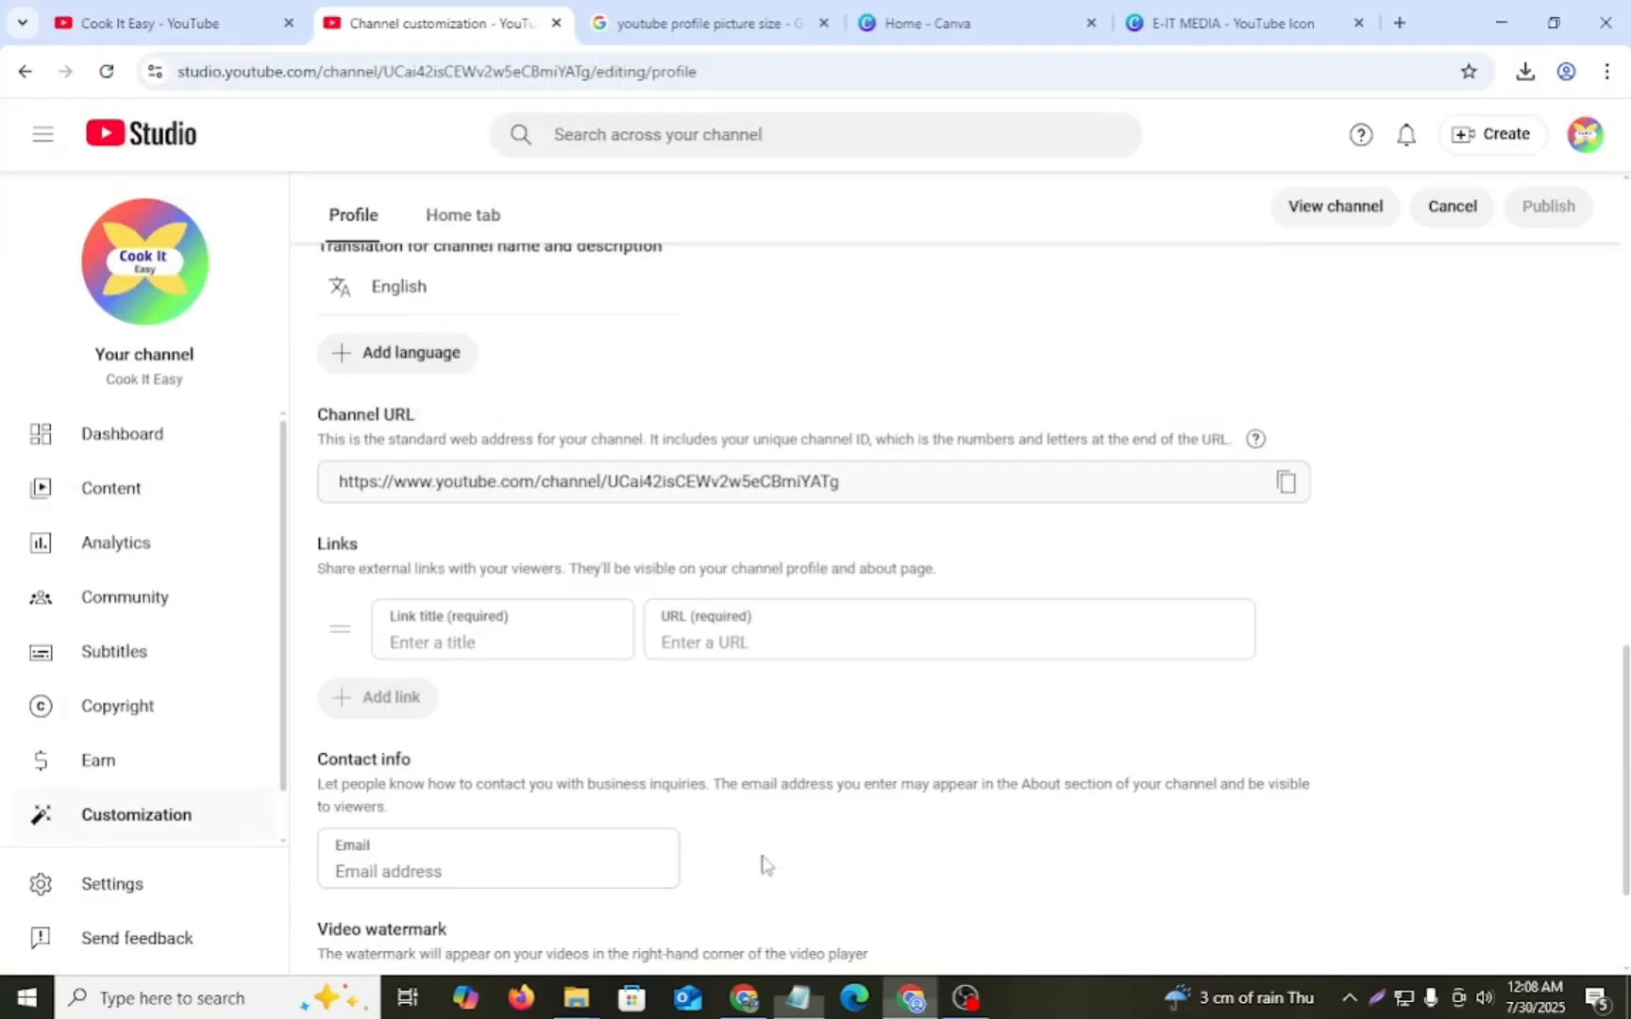
pyautogui.click(521, 624)
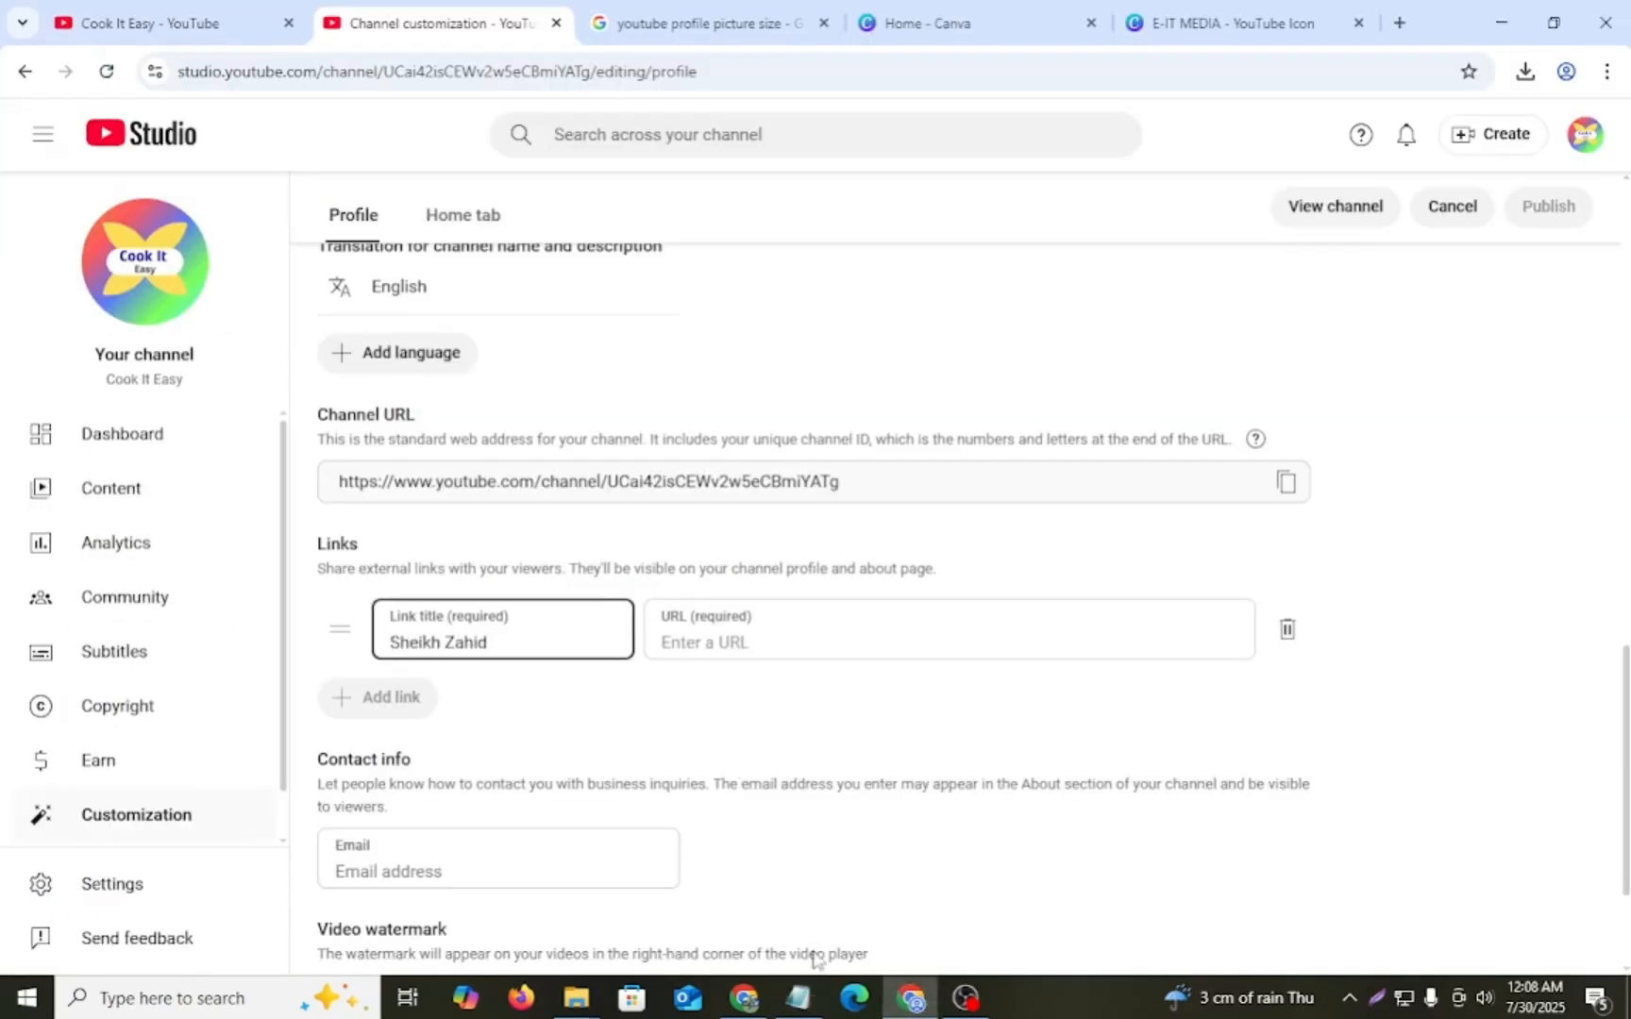
# - Copy the Facebook profile address from the Notepad notes into the first link's URL
pyautogui.click(797, 998)
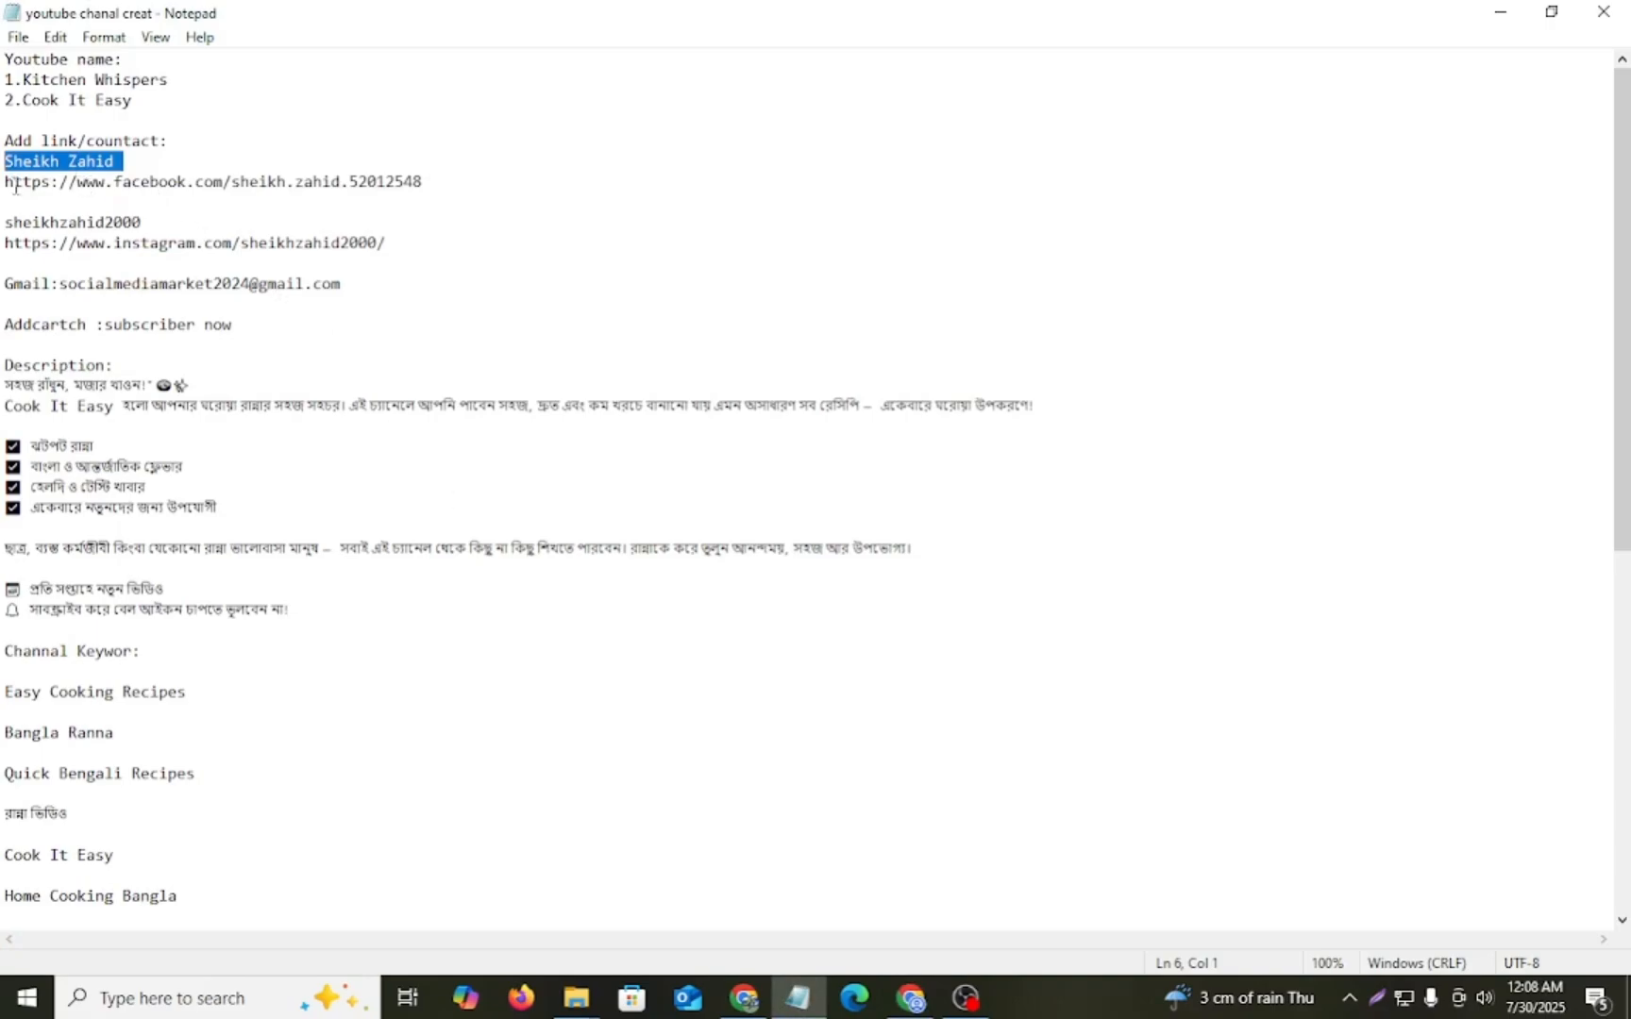
pyautogui.moveTo(5, 184); pyautogui.dragTo(185, 196)
pyautogui.hotkey('ctrl', 'c')
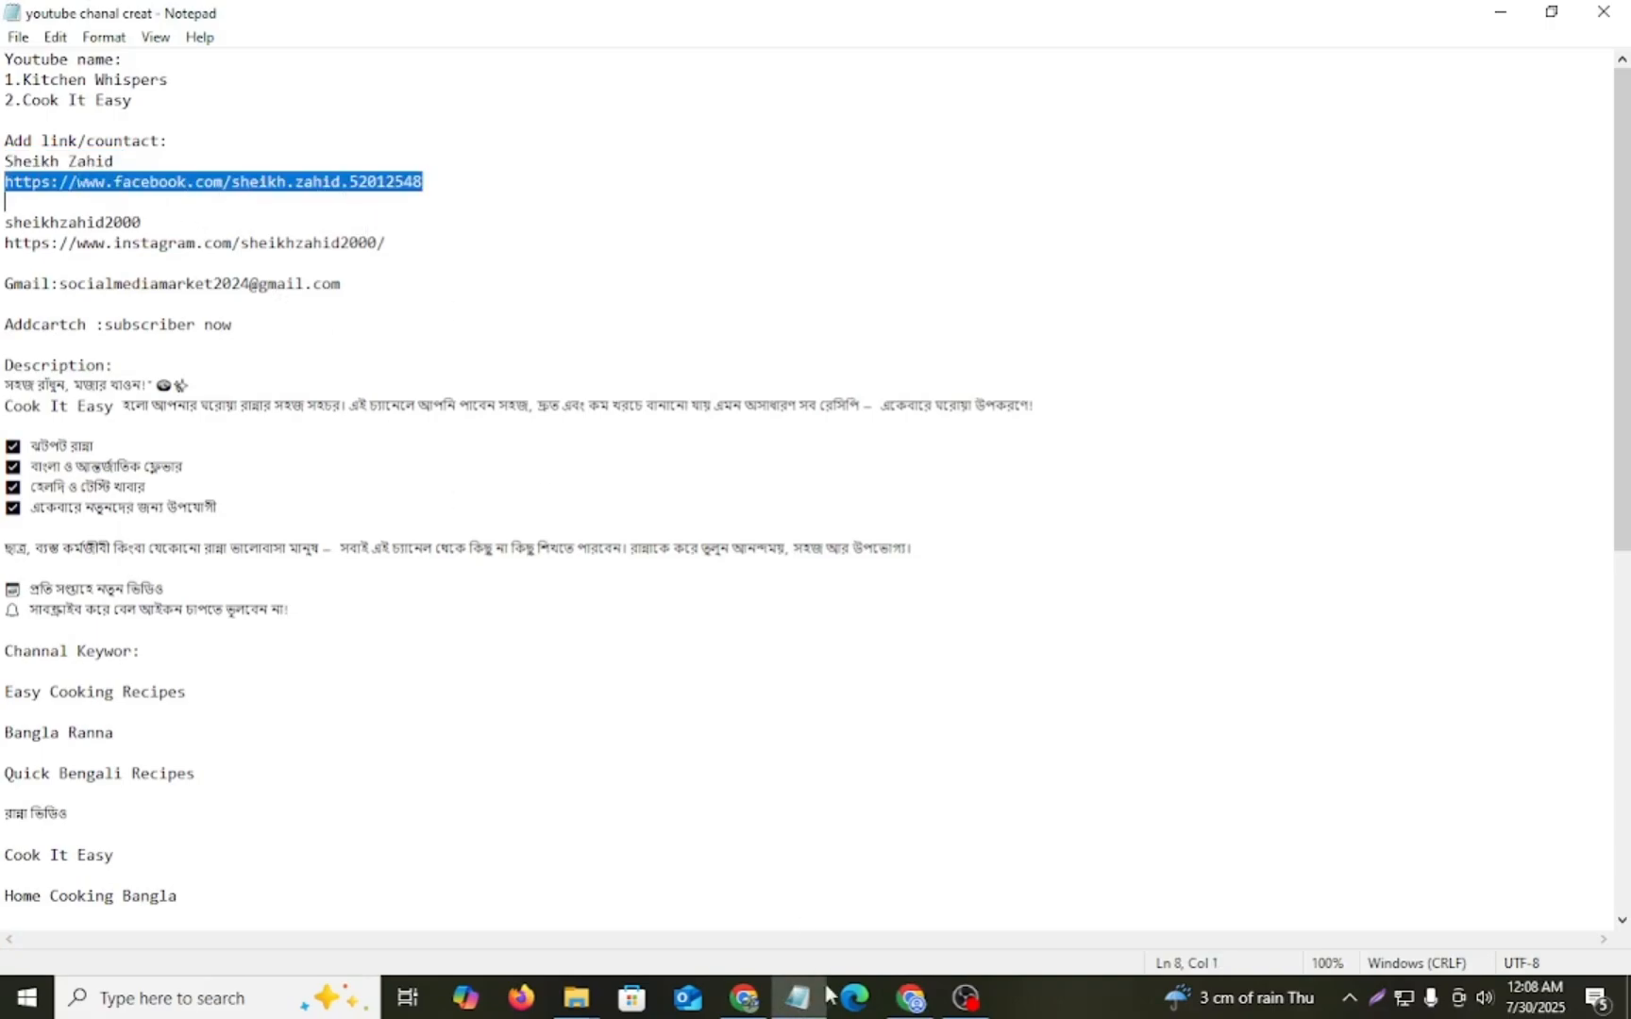
pyautogui.click(909, 998)
pyautogui.click(695, 638)
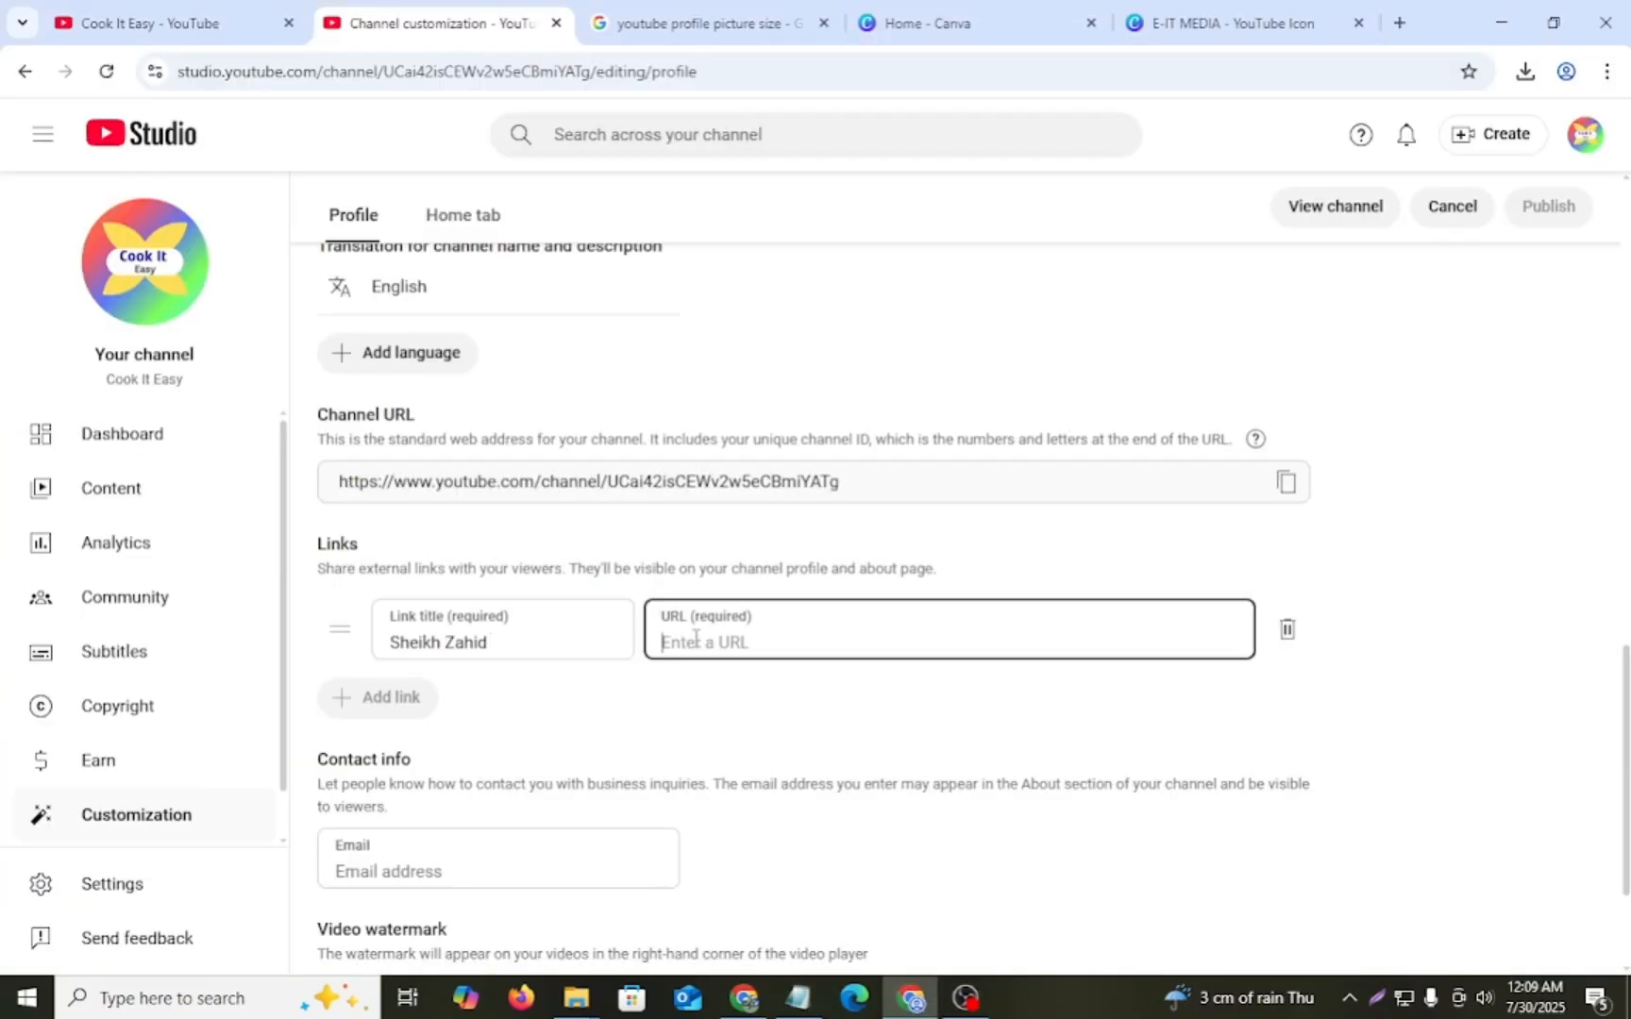
pyautogui.hotkey('ctrl', 'v')
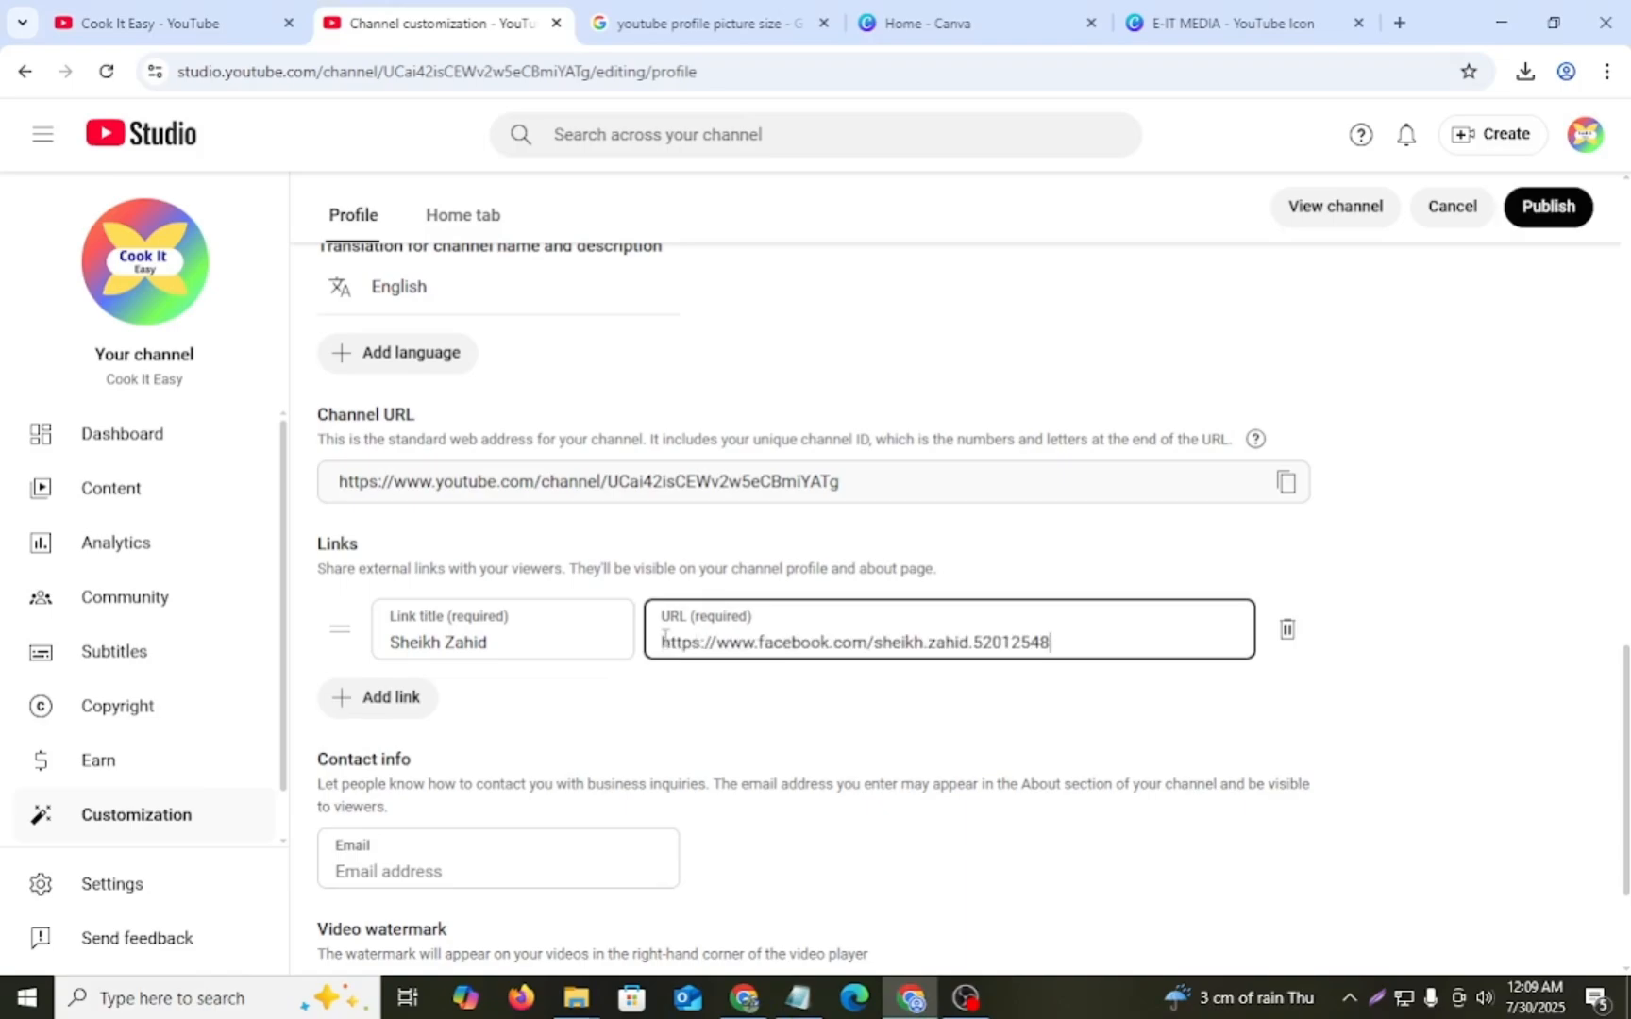
# - Add a second channel link and fill its title with the Instagram username copied from the Notepad notes
pyautogui.click(395, 703)
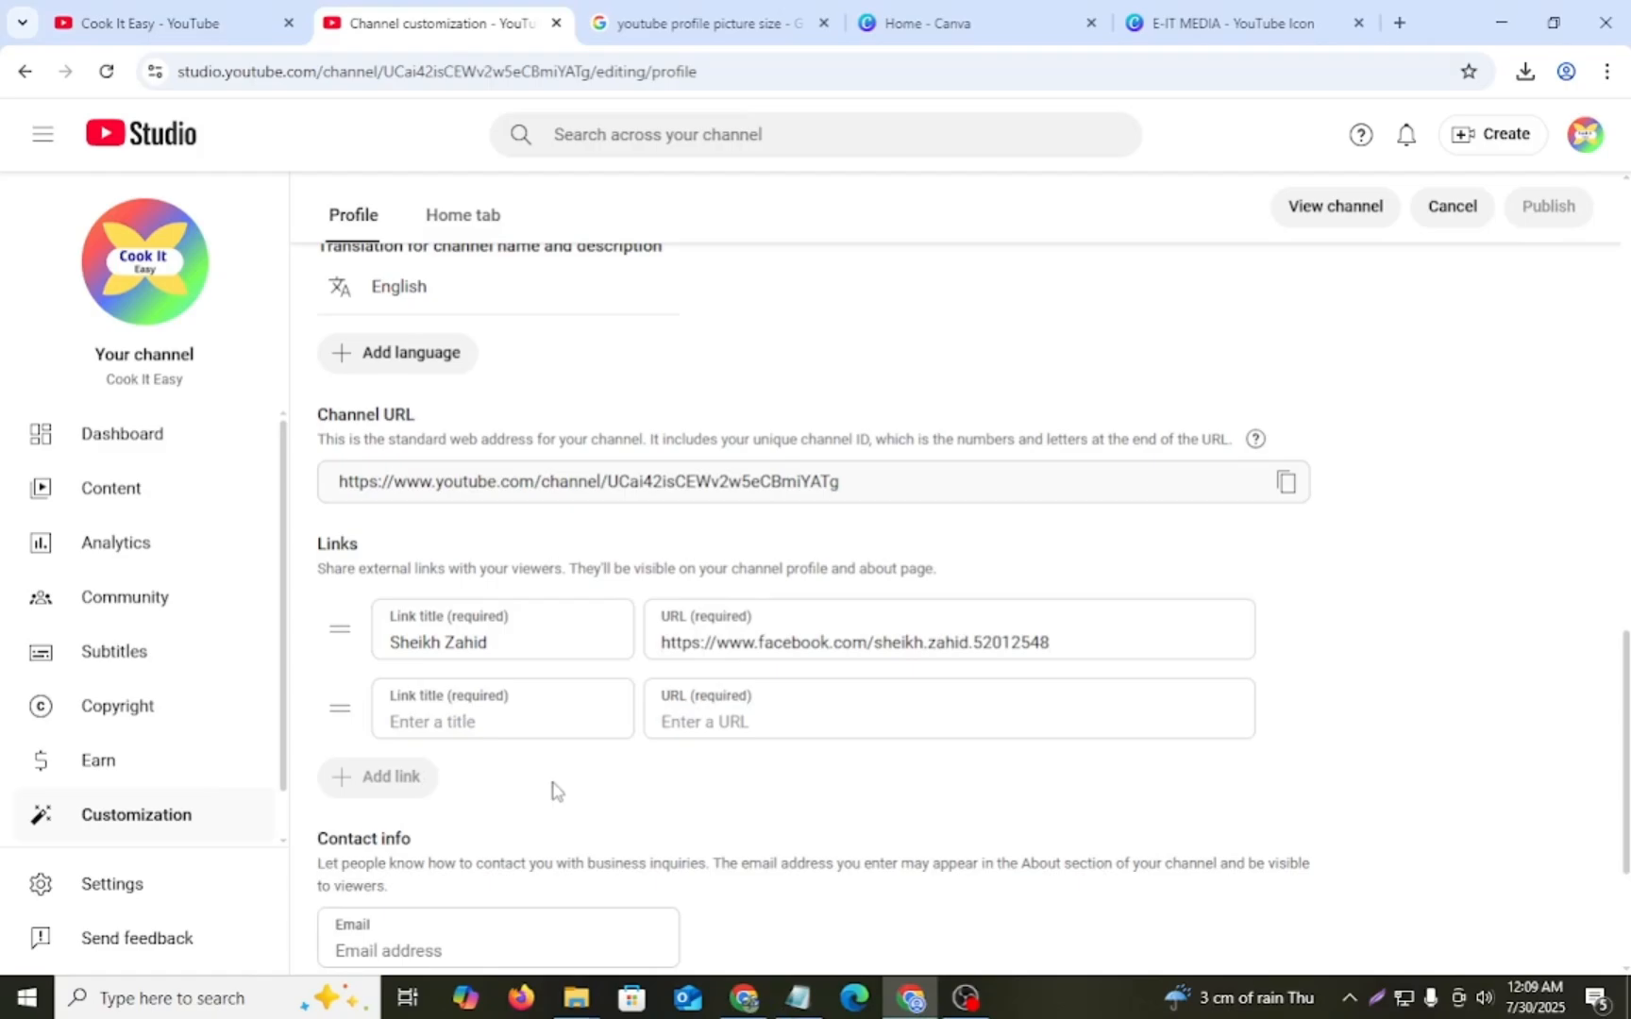
pyautogui.click(797, 999)
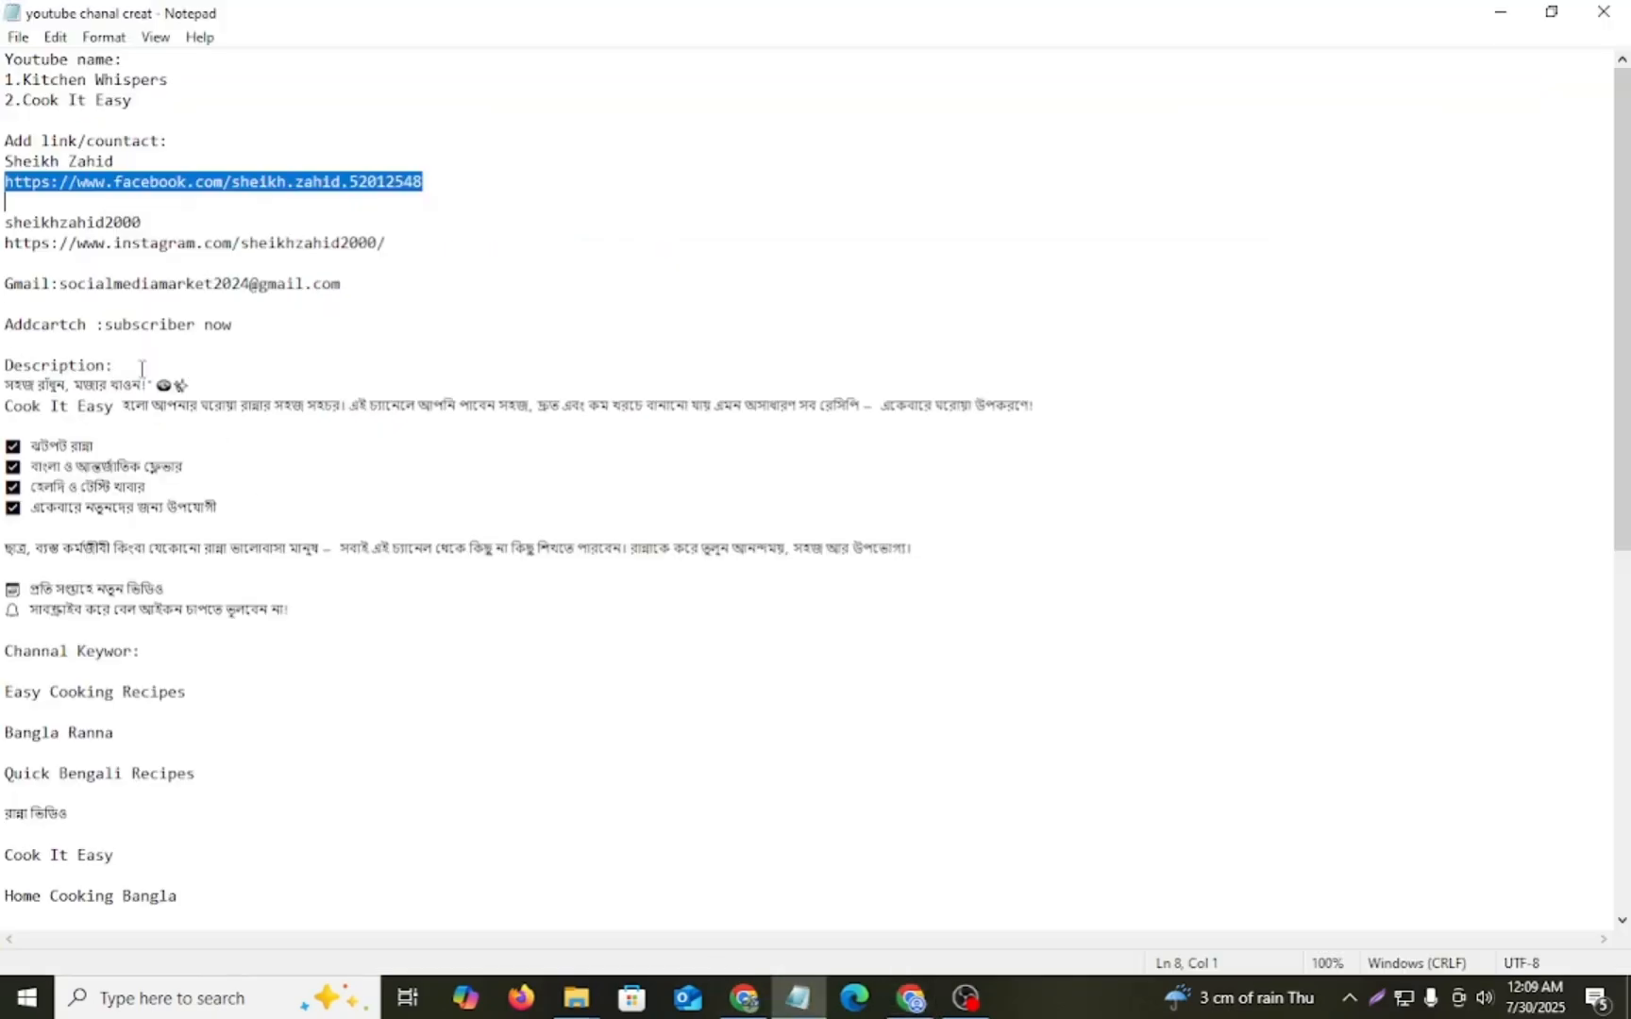
pyautogui.moveTo(4, 222); pyautogui.dragTo(174, 215)
pyautogui.click(204, 212)
pyautogui.moveTo(4, 222); pyautogui.dragTo(181, 223)
pyautogui.hotkey('ctrl', 'c')
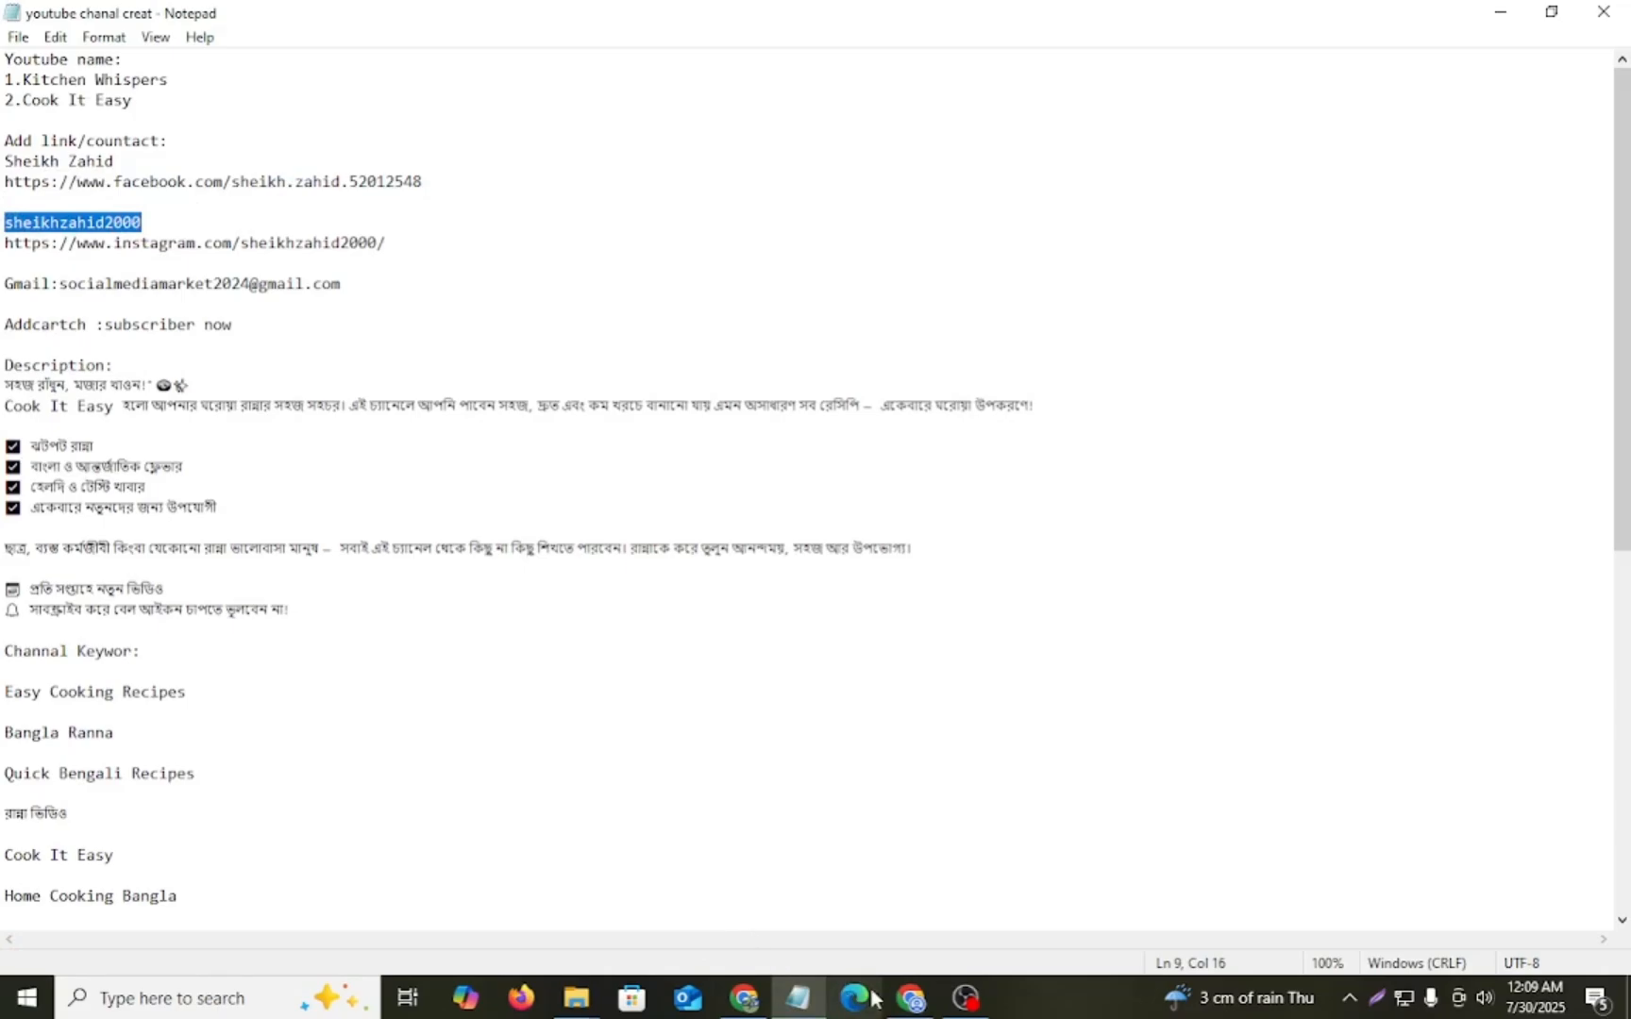
pyautogui.click(911, 998)
pyautogui.click(509, 706)
pyautogui.hotkey('ctrl', 'v')
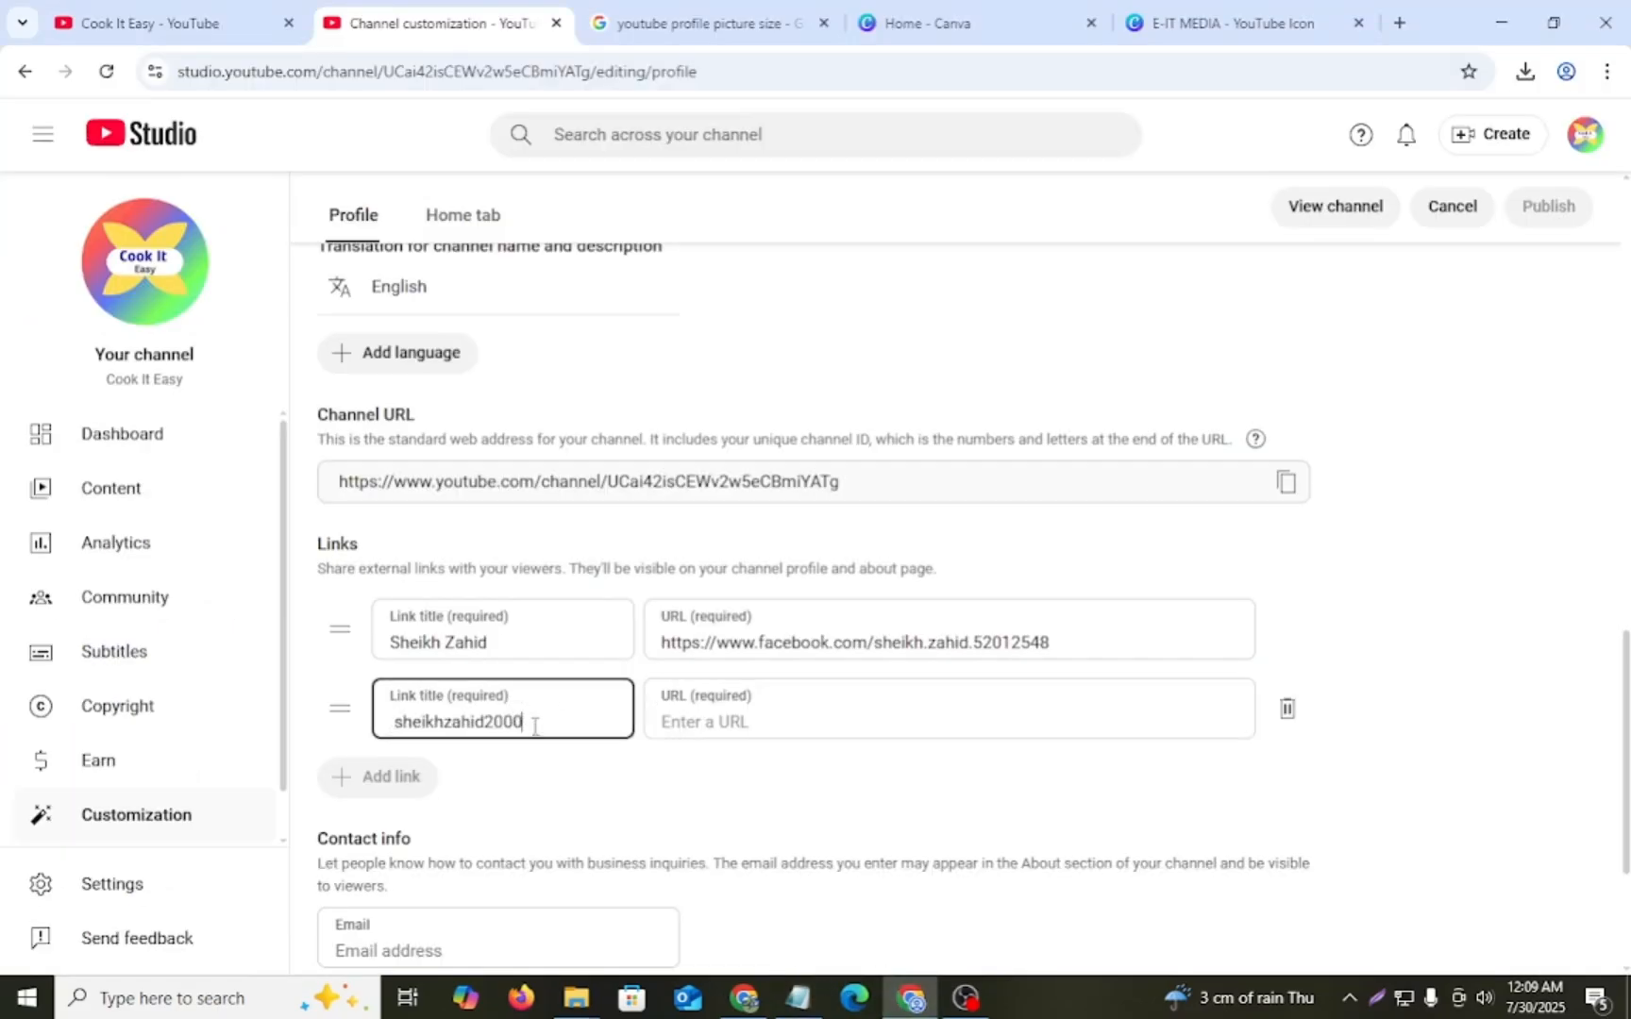
# - Copy the Instagram profile address from the Notepad notes into the second link's URL
pyautogui.click(798, 999)
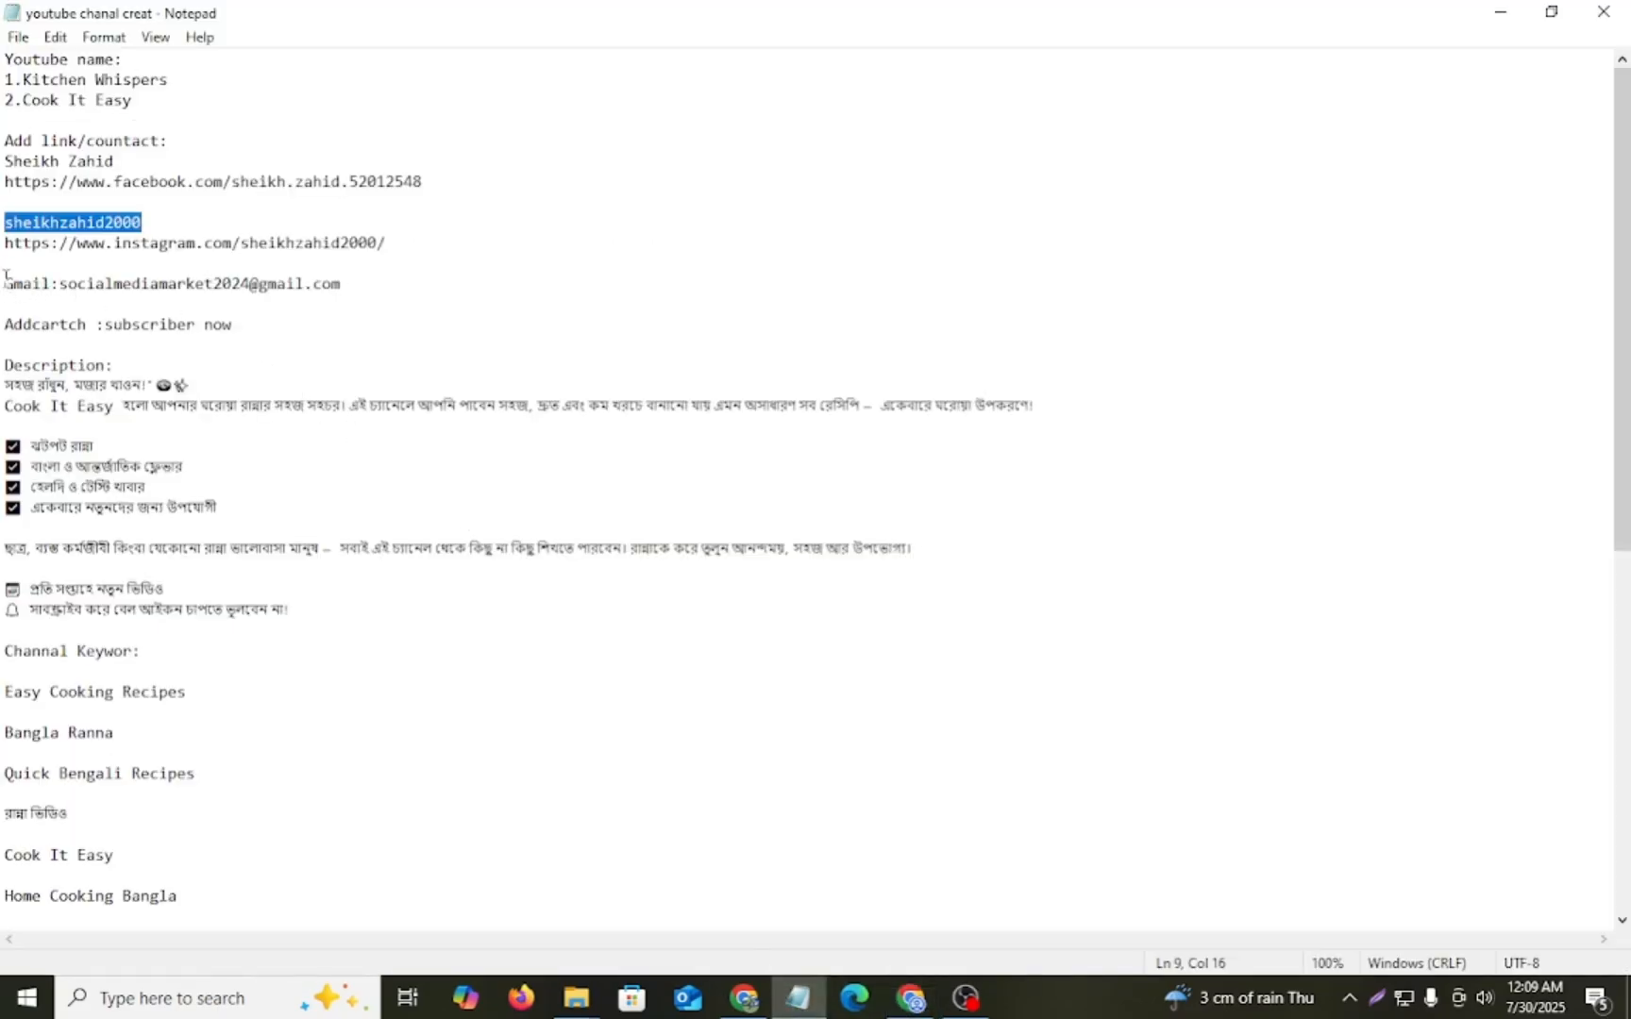
pyautogui.moveTo(6, 243); pyautogui.dragTo(399, 242)
pyautogui.hotkey('ctrl', 'c')
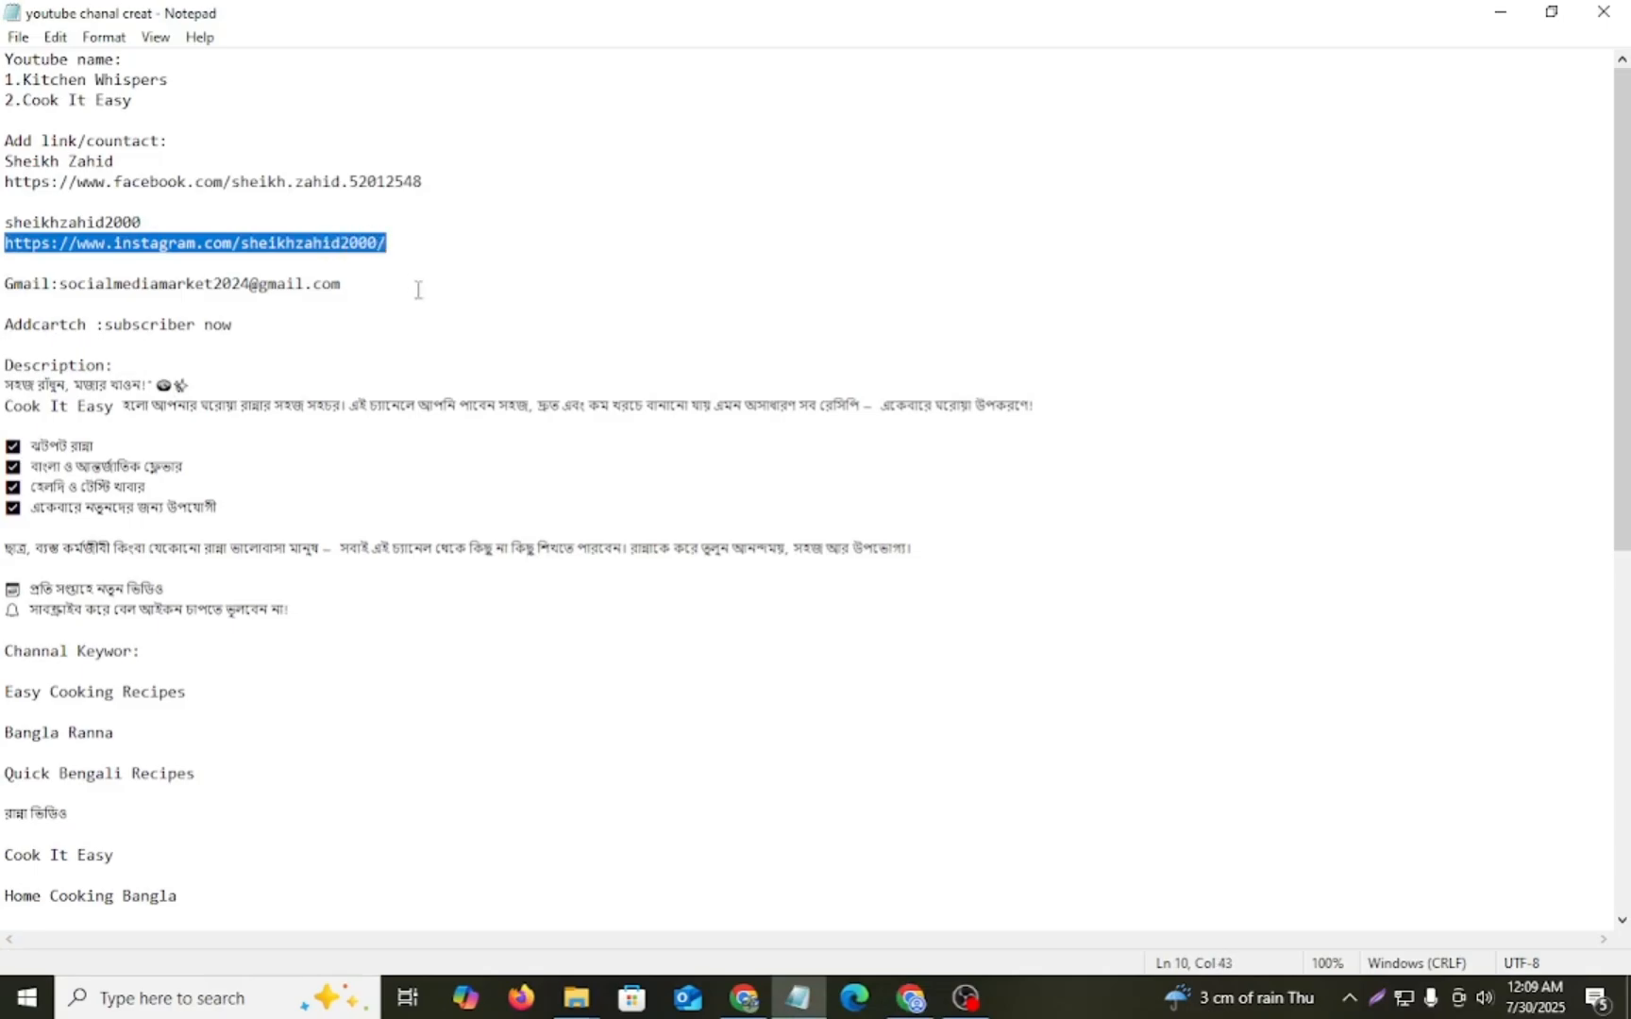
pyautogui.click(911, 998)
pyautogui.click(771, 714)
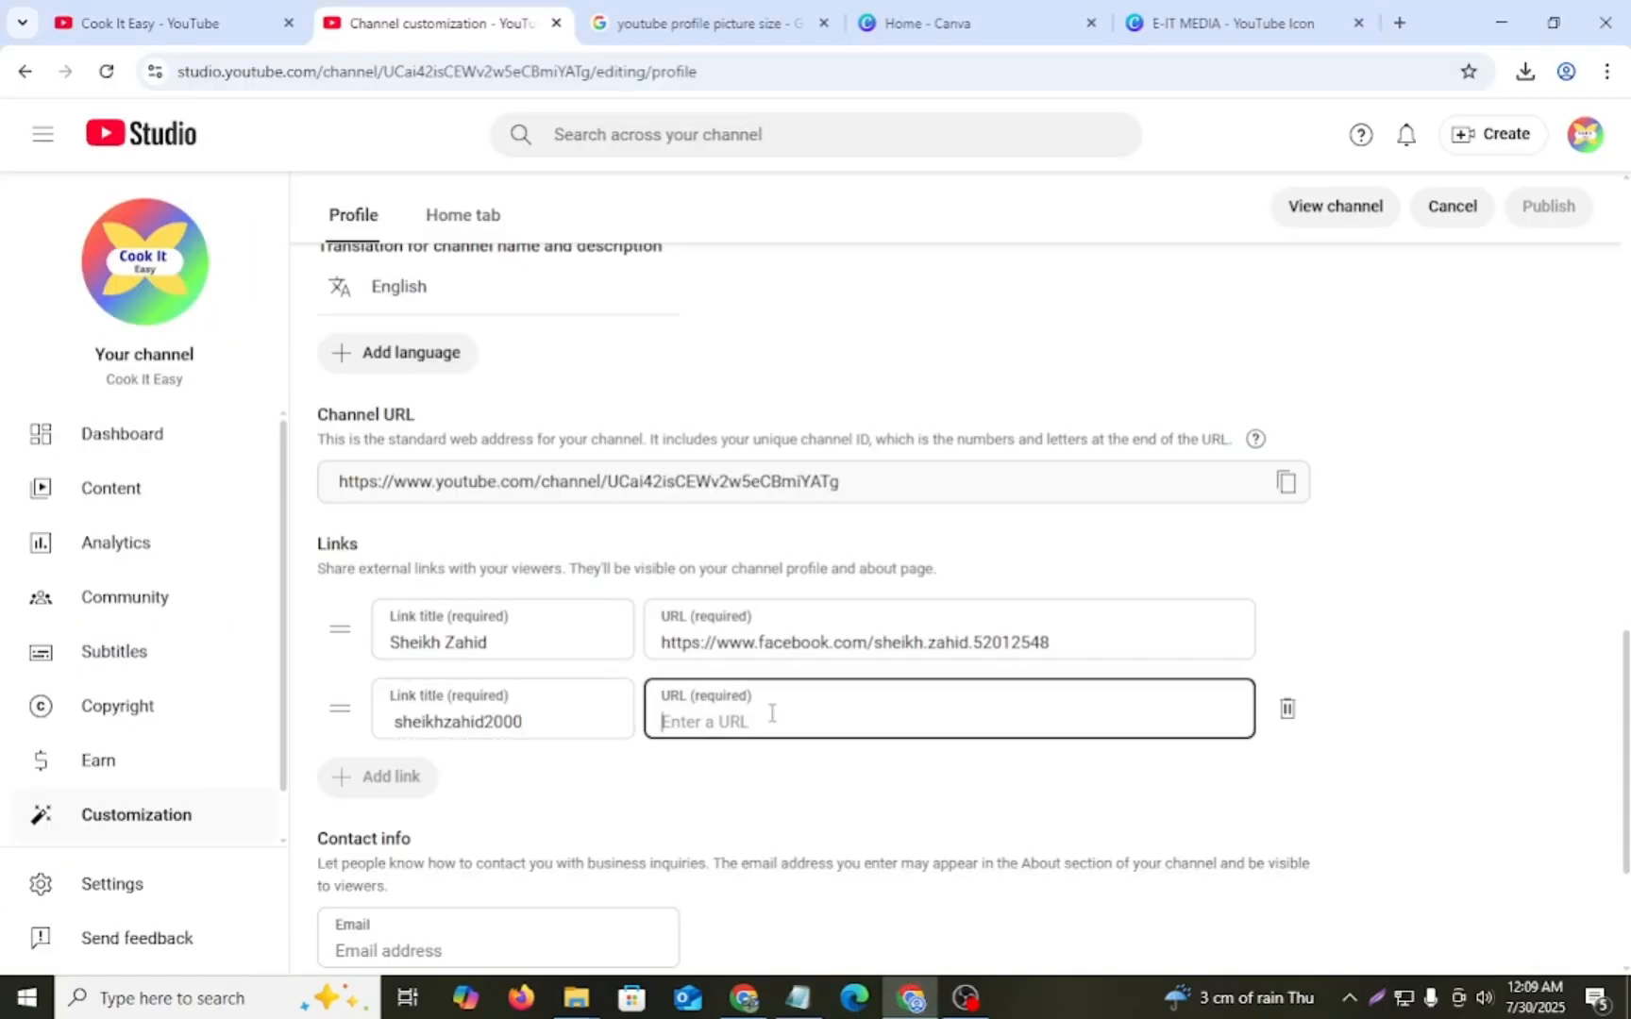
pyautogui.hotkey('ctrl', 'v')
# - Add a third channel link with the owner's full name as title and the LinkedIn profile address as URL
pyautogui.scroll(-1, 764, 788)
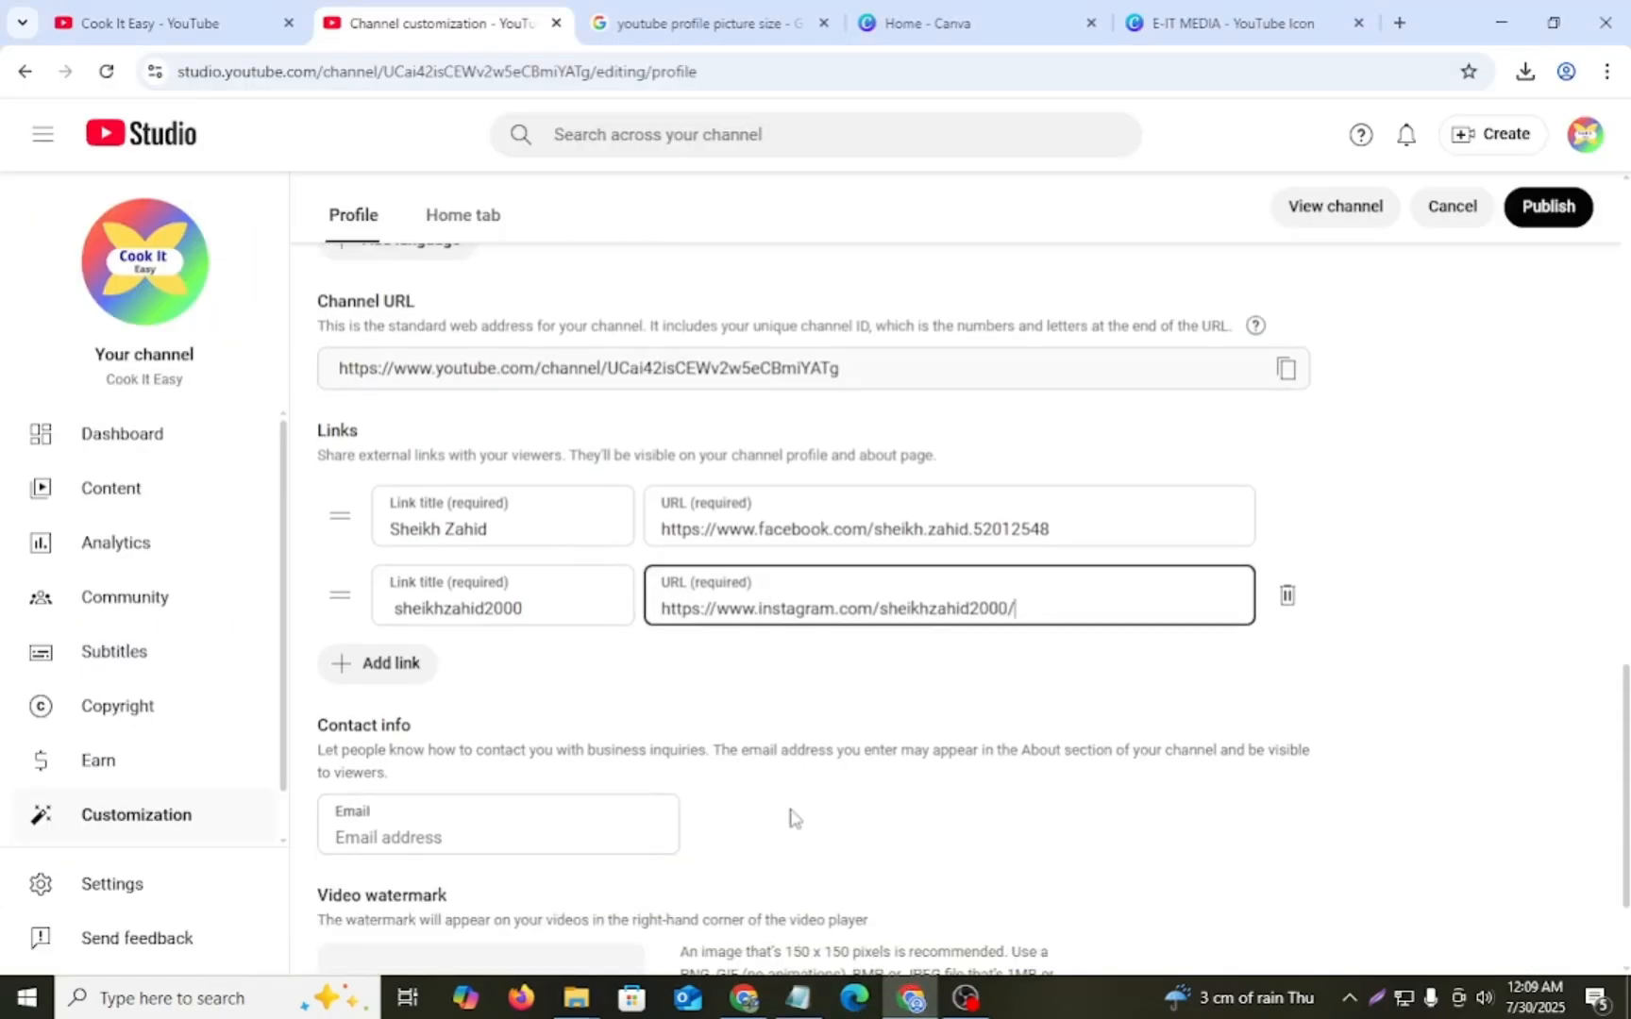
pyautogui.click(396, 665)
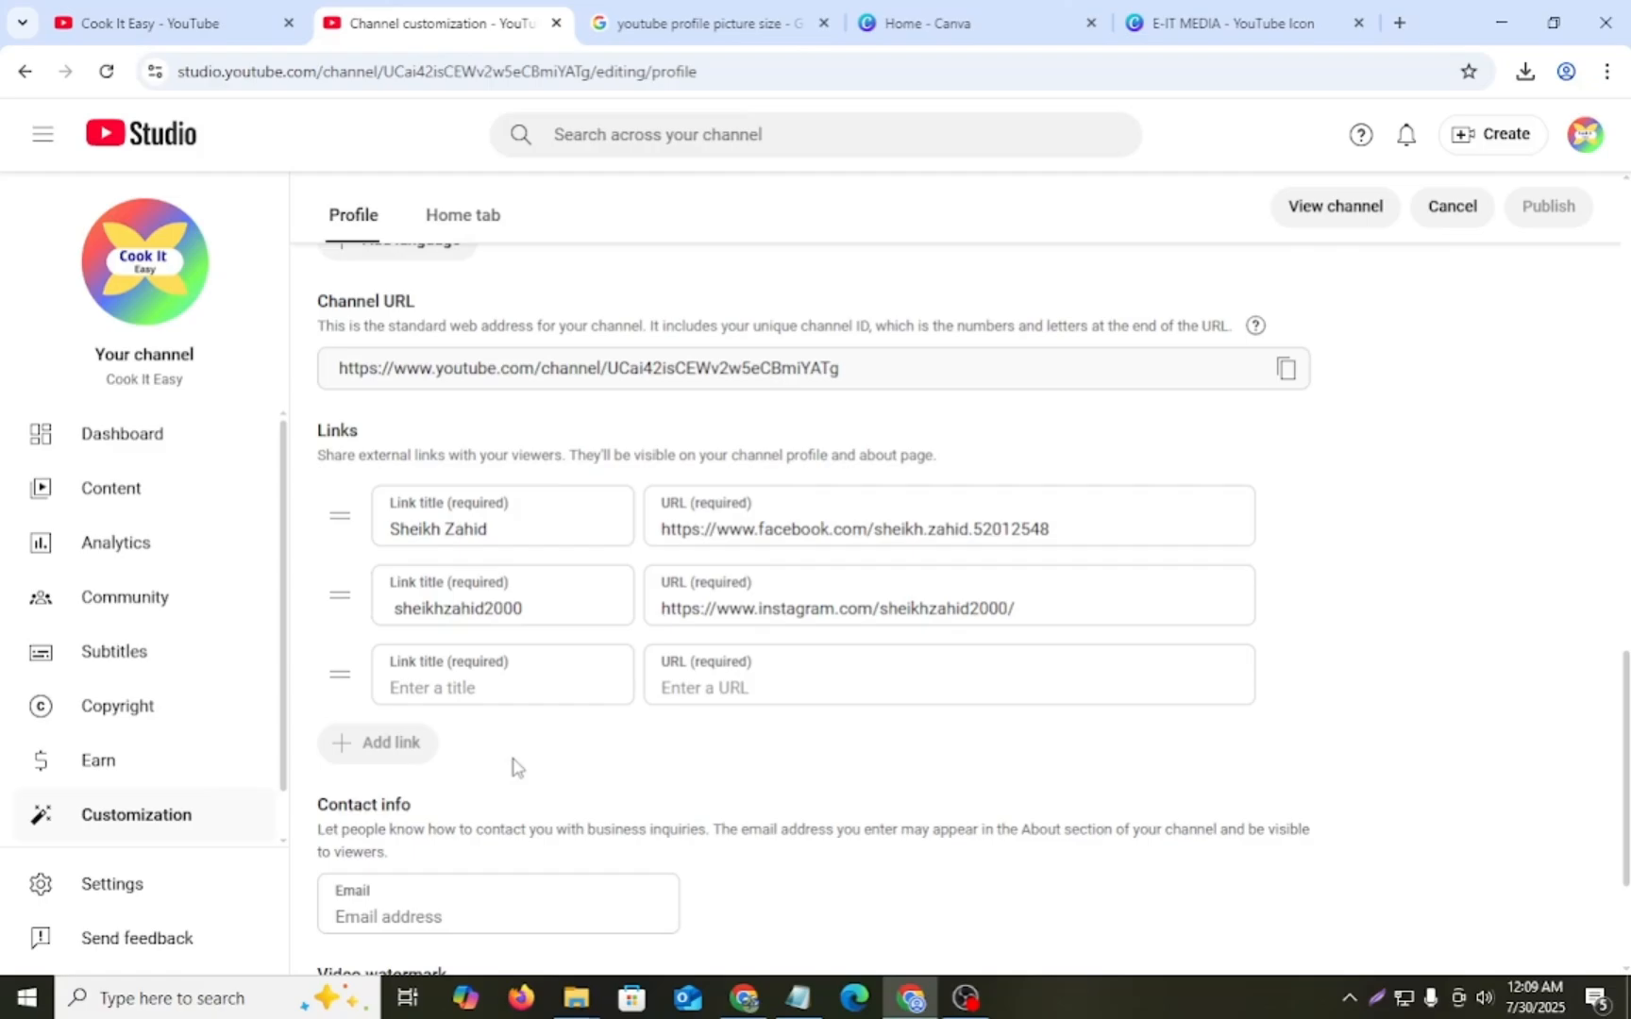
pyautogui.click(500, 682)
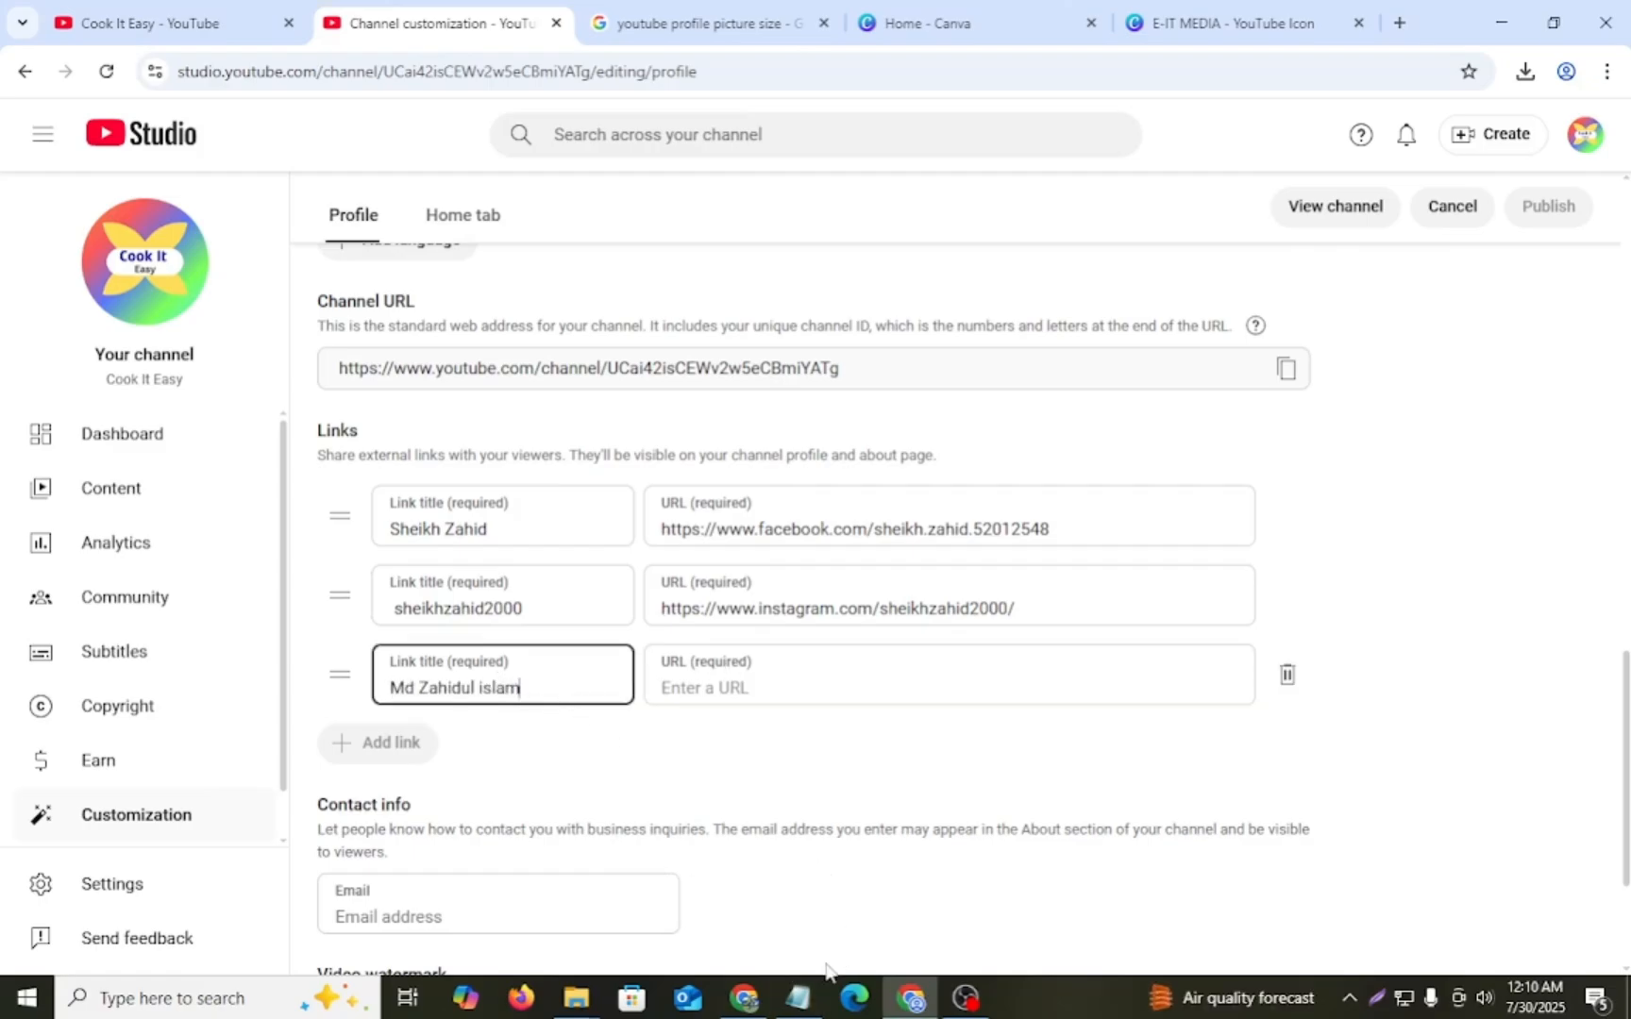
pyautogui.click(699, 687)
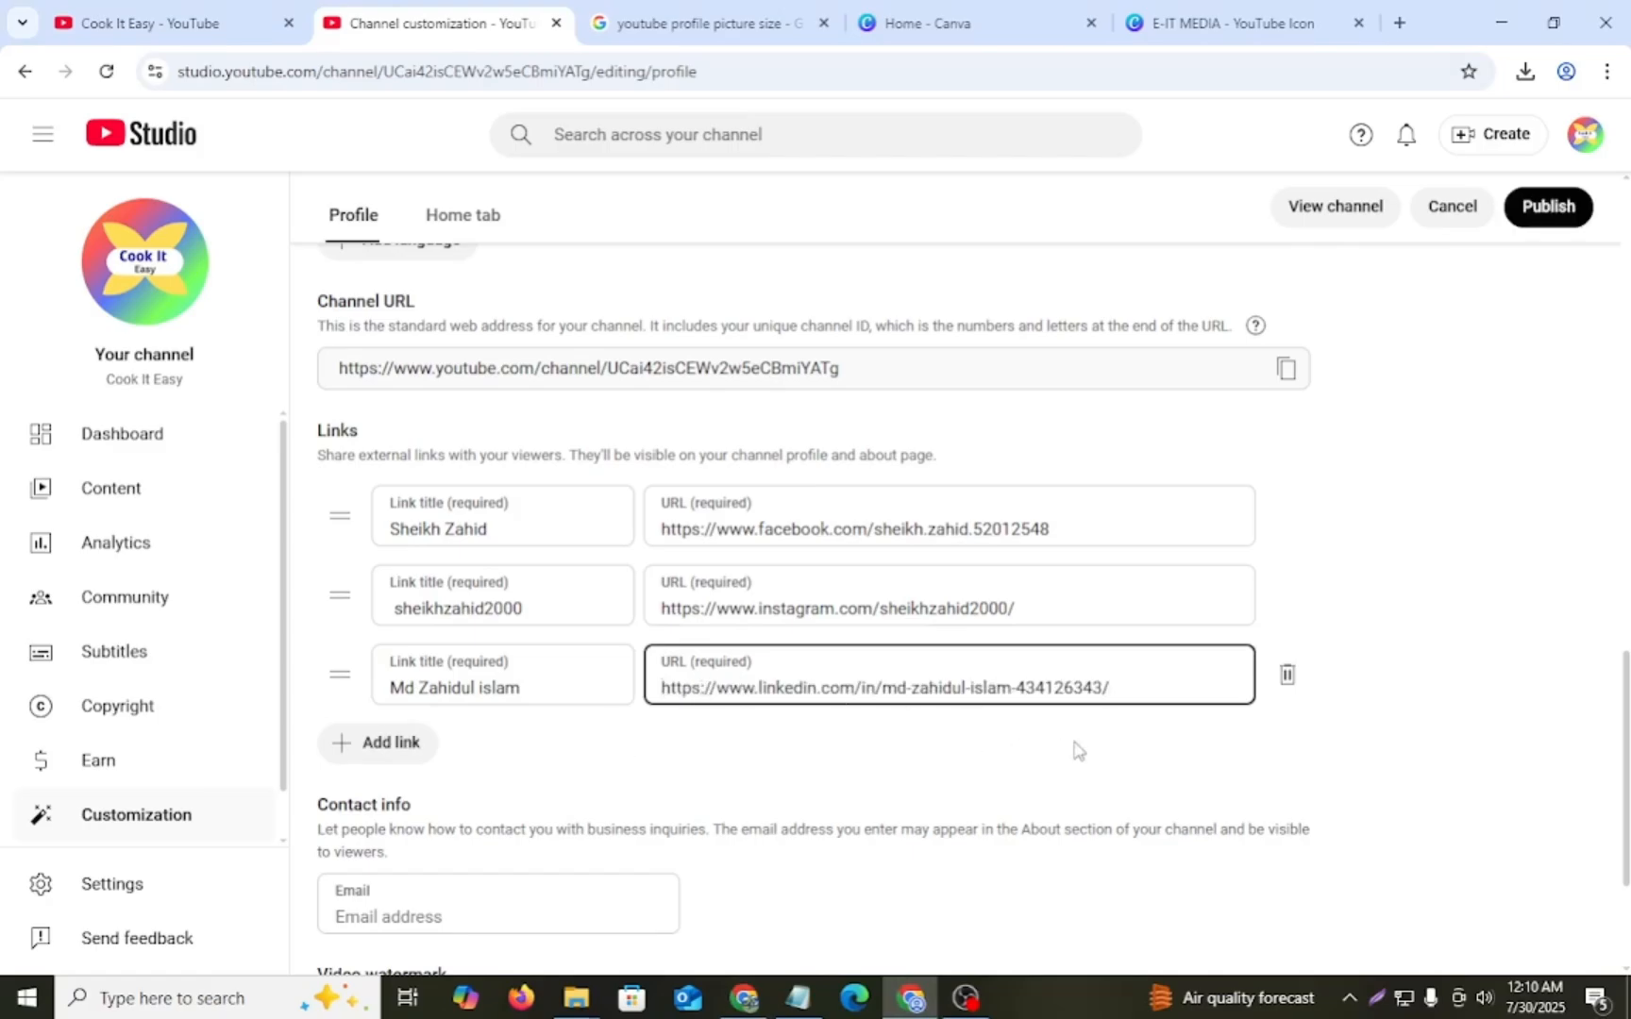
# - Paste the business e-mail address into the channel's contact info and publish the profile changes
pyautogui.scroll(-2, 1074, 747)
pyautogui.scroll(4, 885, 739)
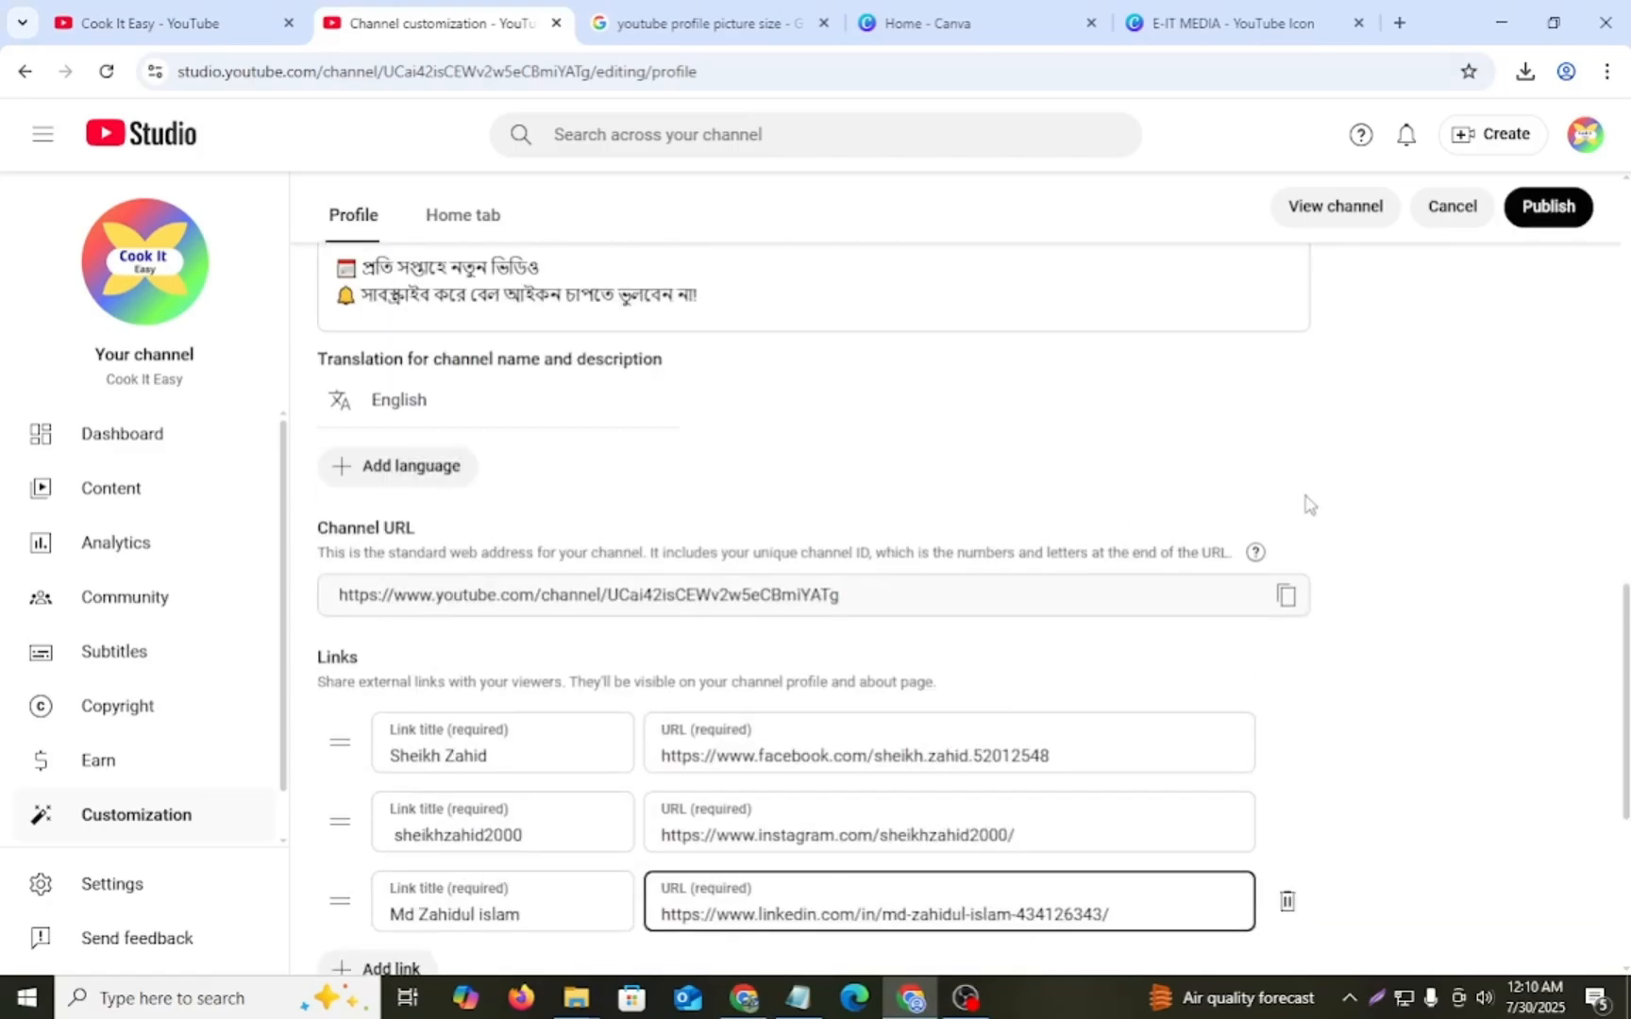
pyautogui.scroll(-4, 1304, 506)
pyautogui.click(374, 661)
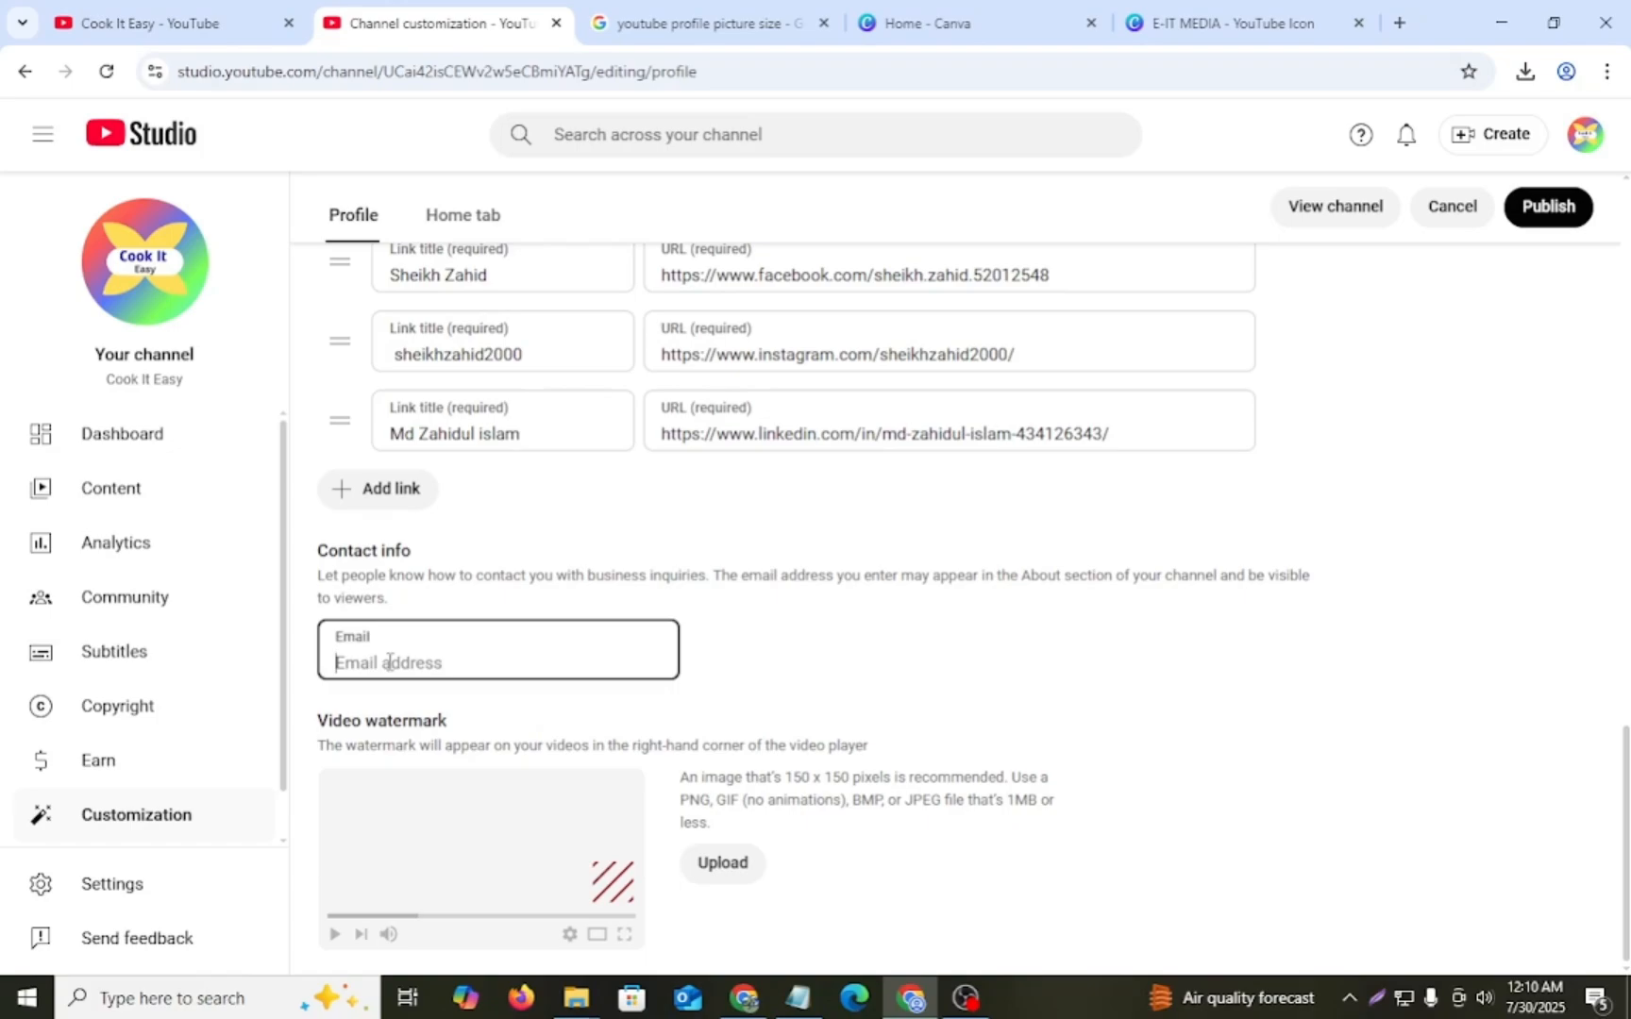
pyautogui.hotkey('ctrl', 'v')
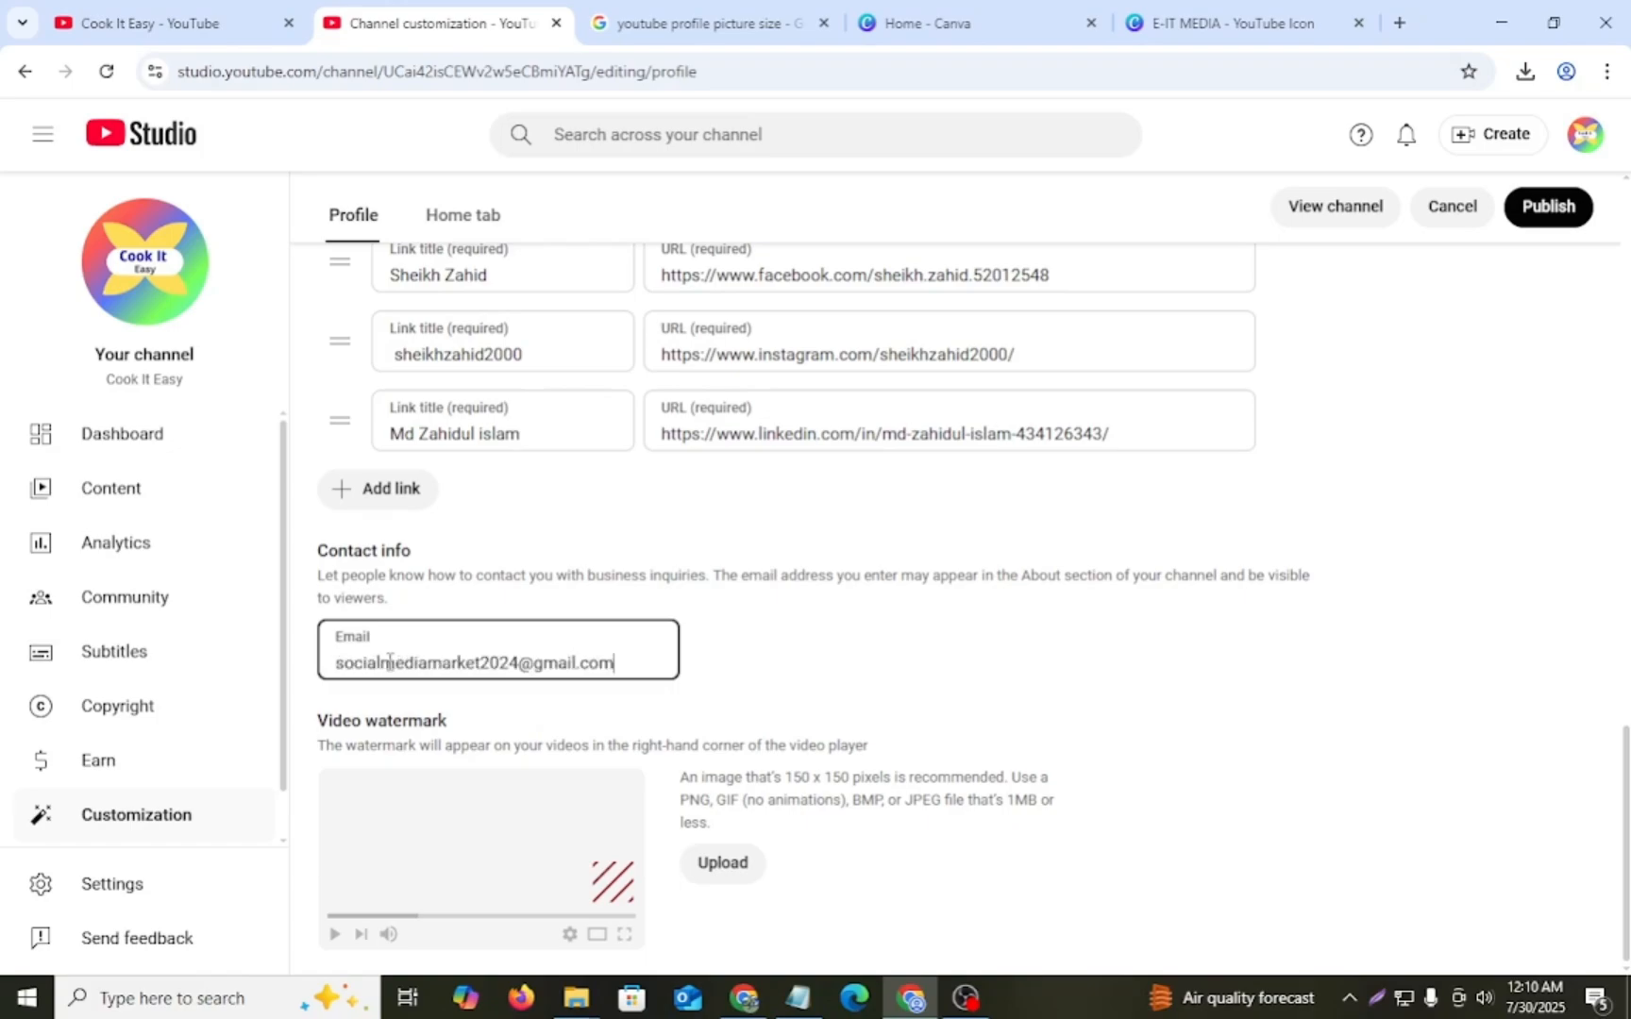
pyautogui.click(1546, 218)
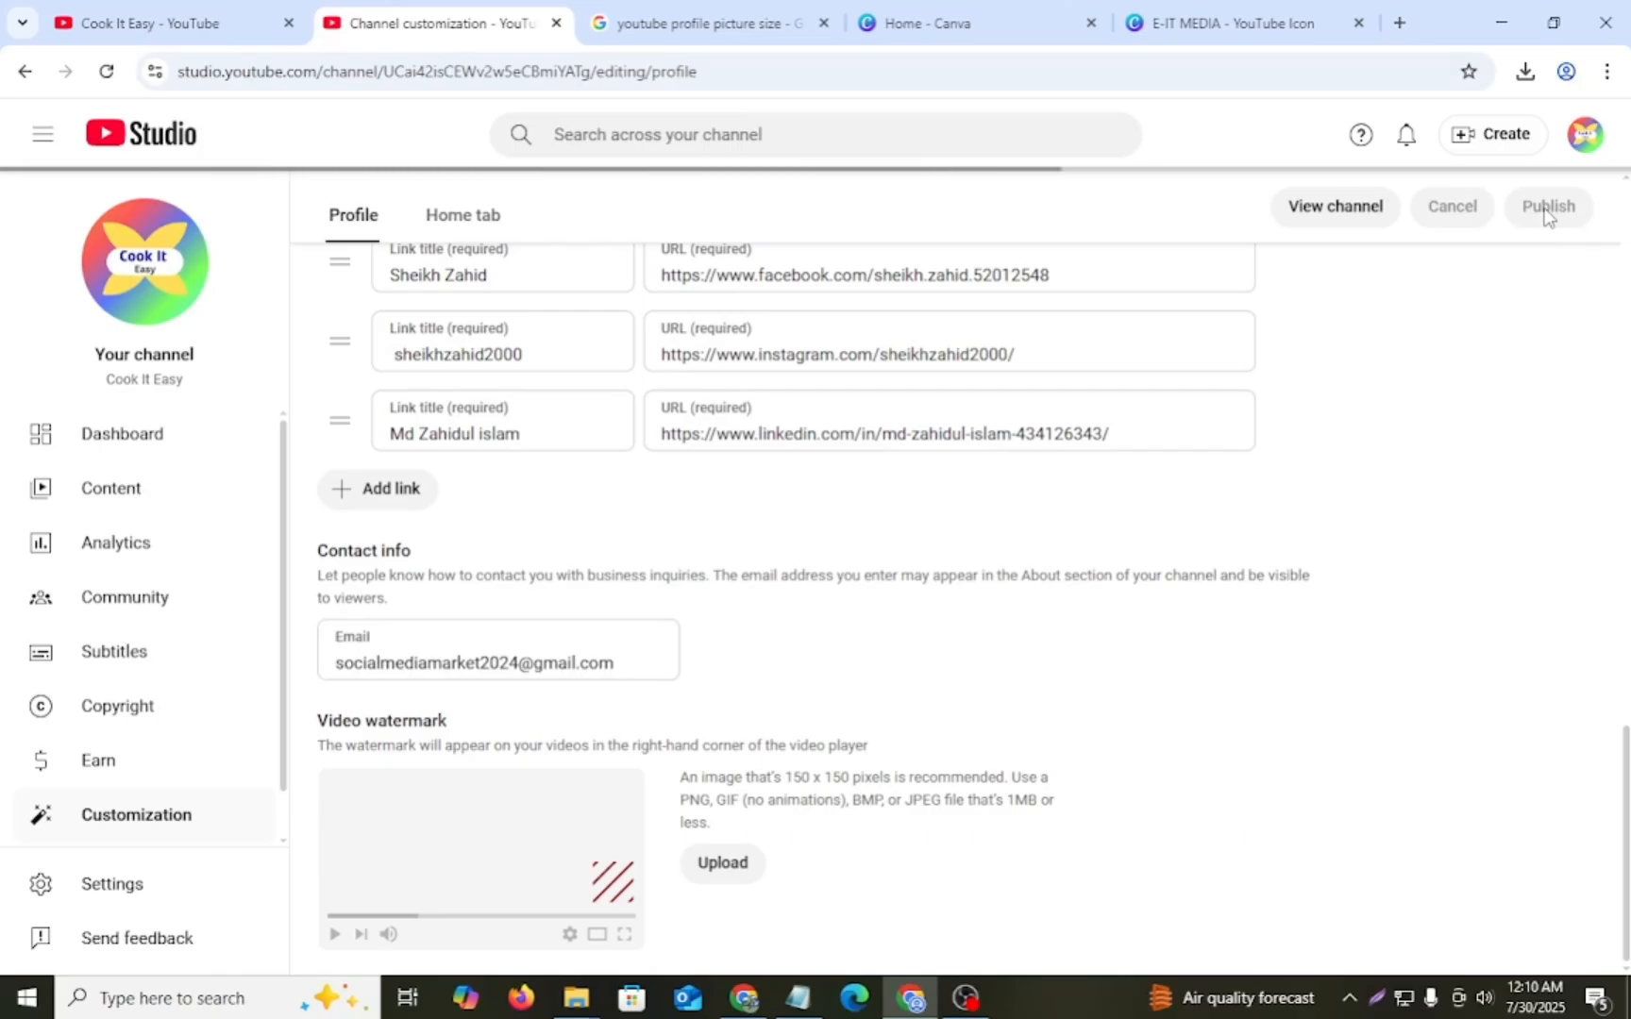
# - View the public channel page and examine its full description, links and contact details
pyautogui.scroll(15, 1023, 535)
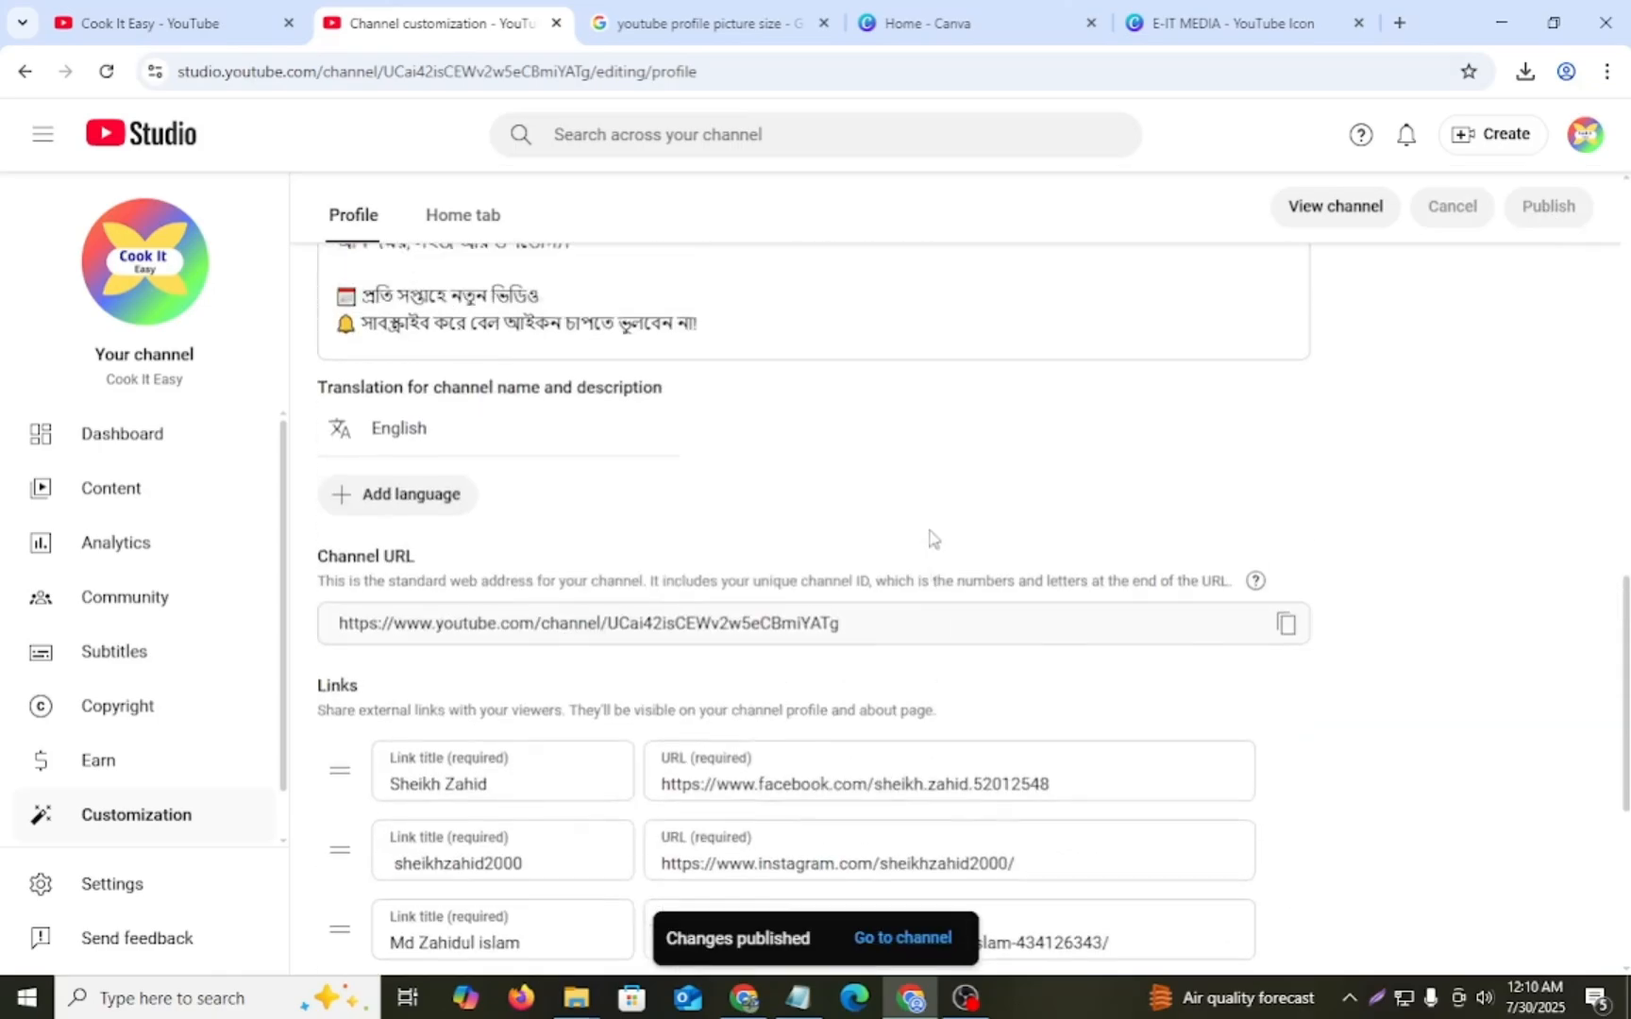
pyautogui.scroll(1, 849, 501)
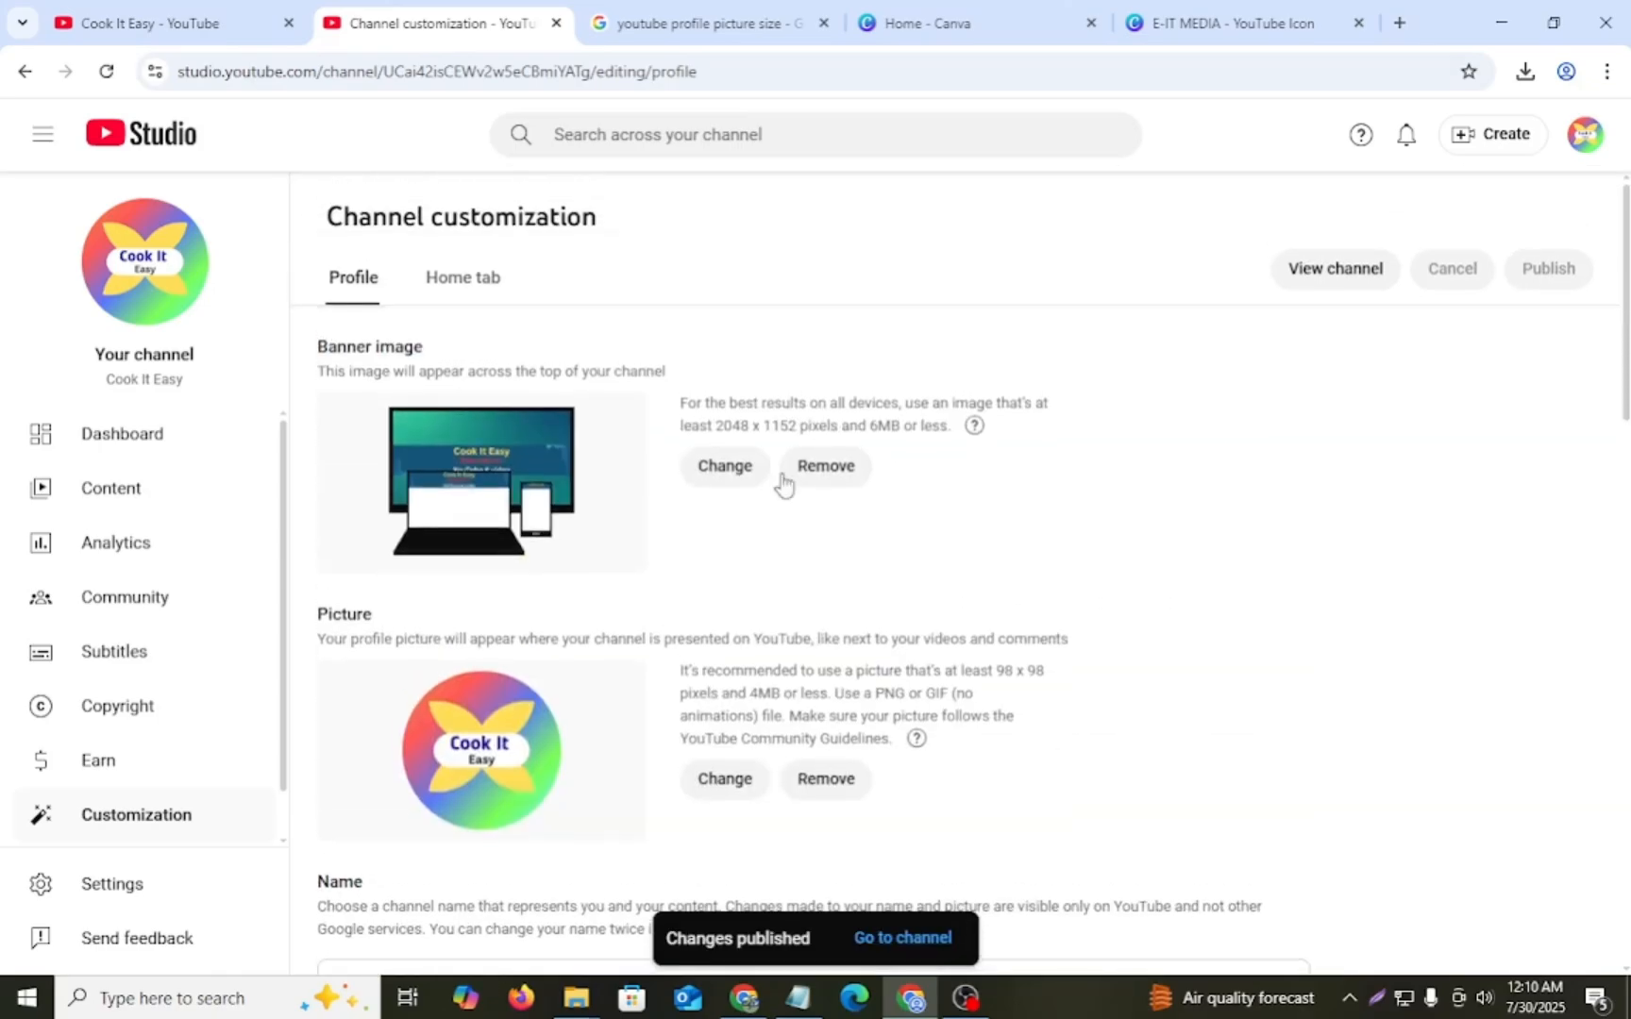
pyautogui.click(1322, 273)
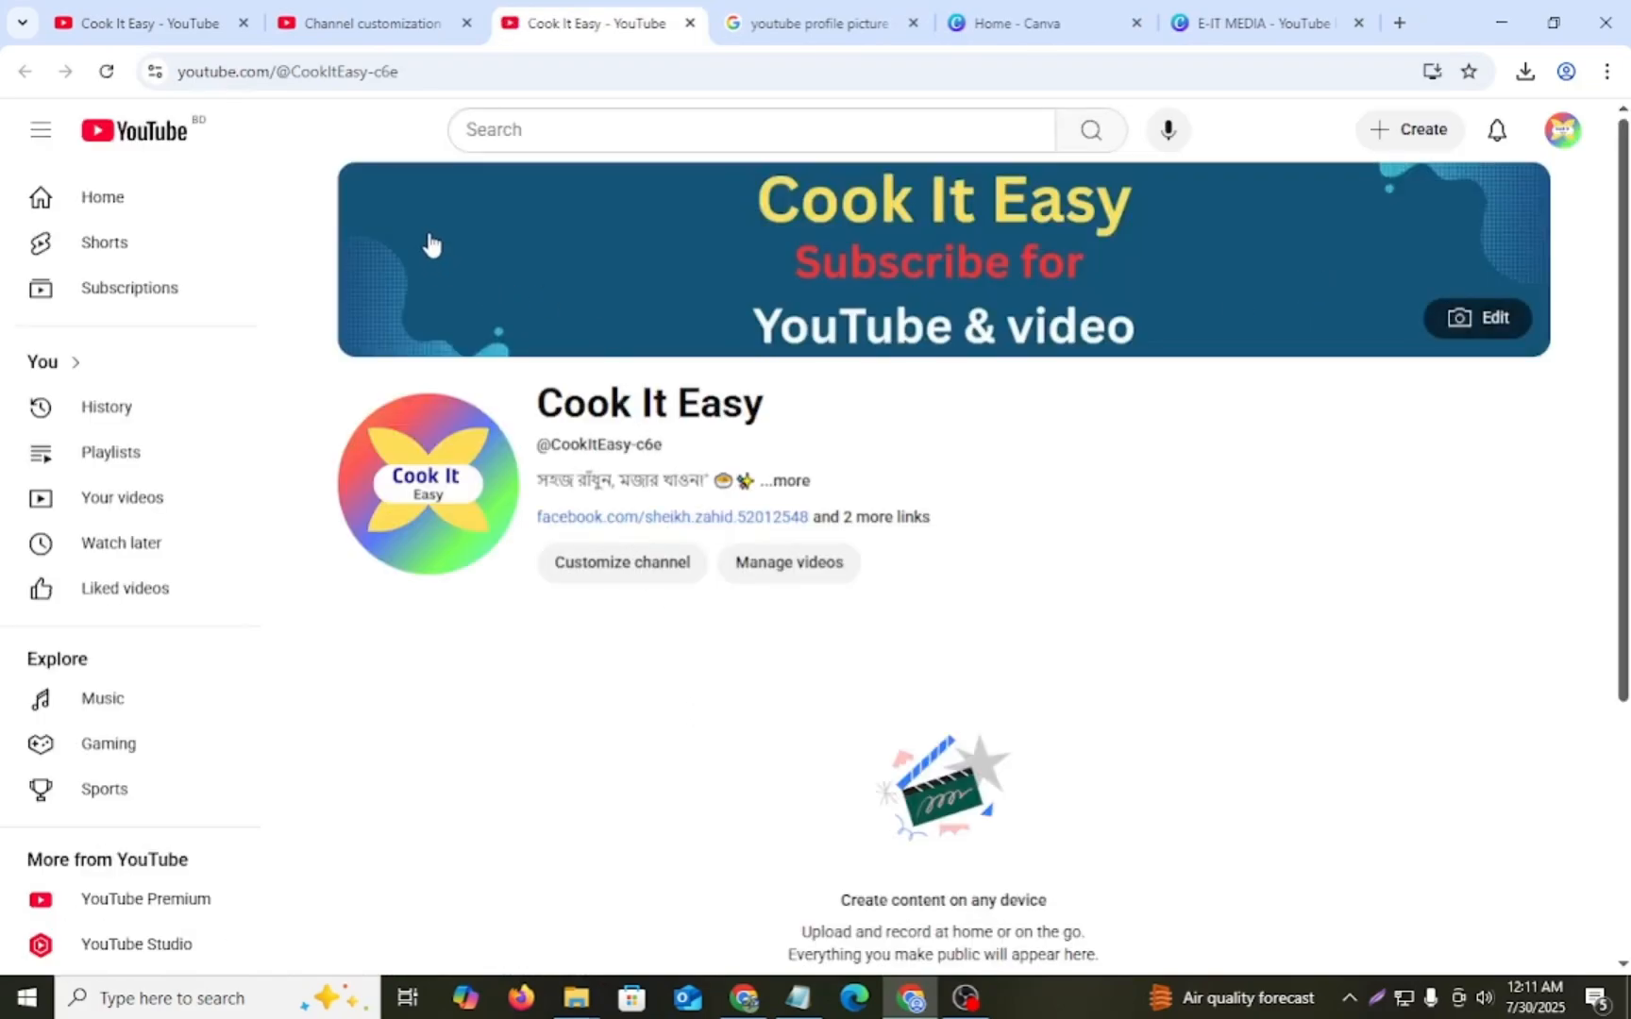
pyautogui.moveTo(412, 514)
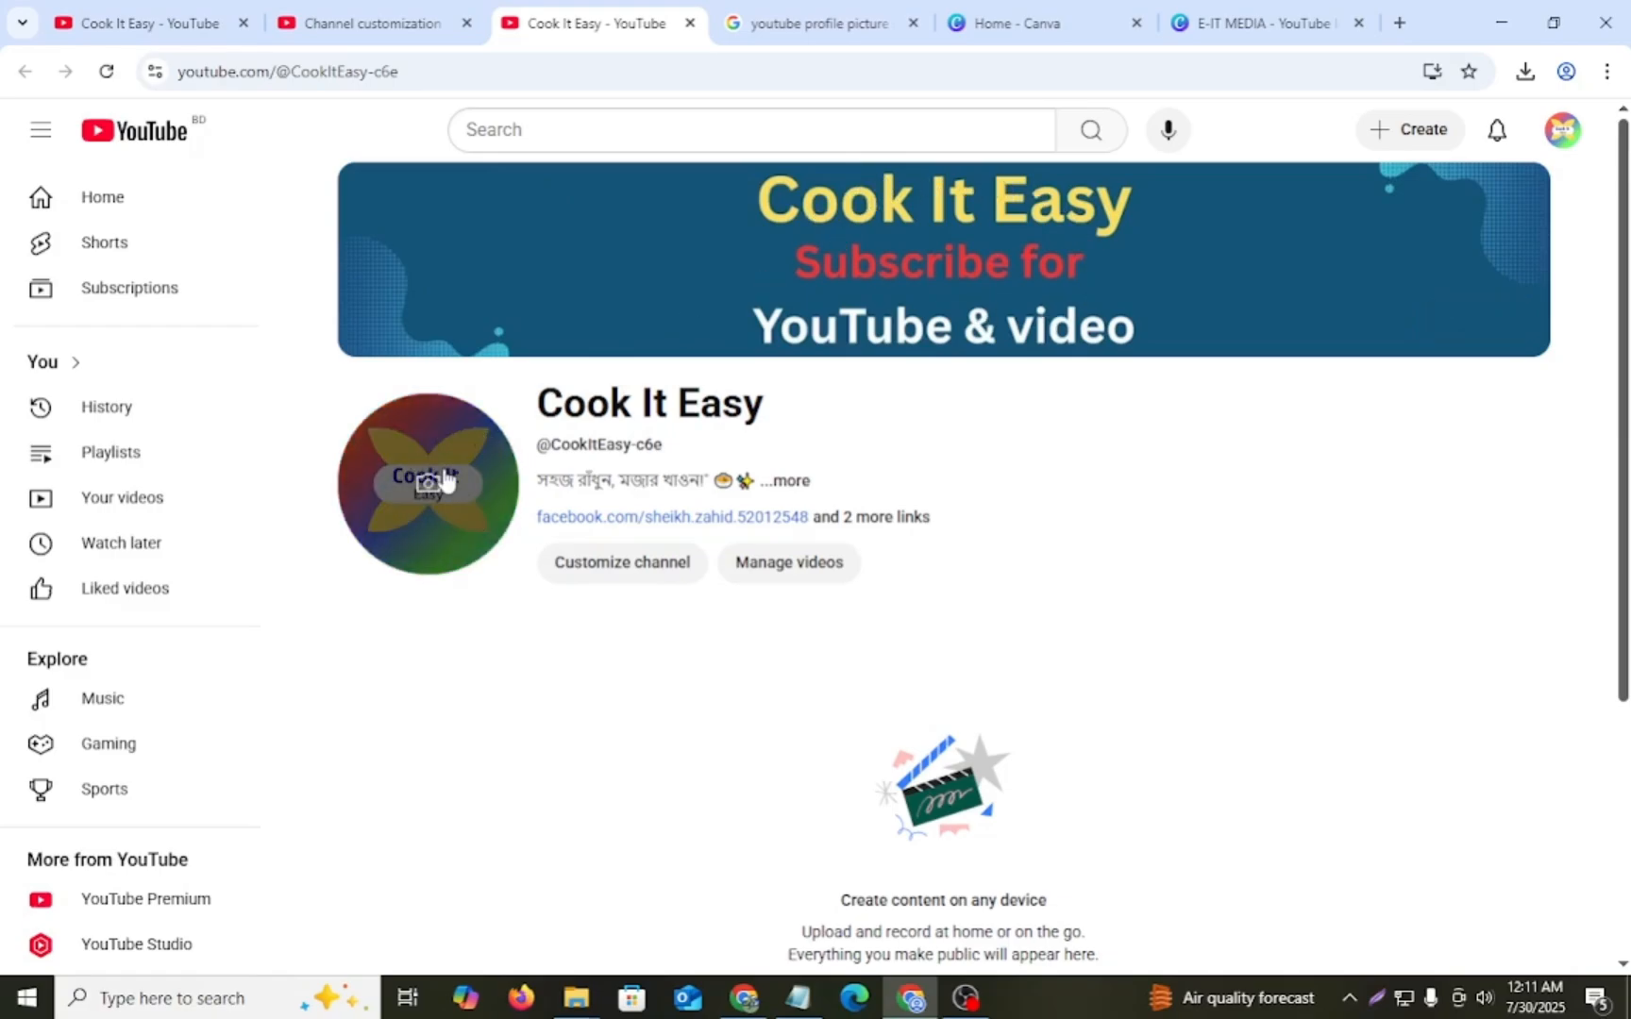
pyautogui.click(791, 482)
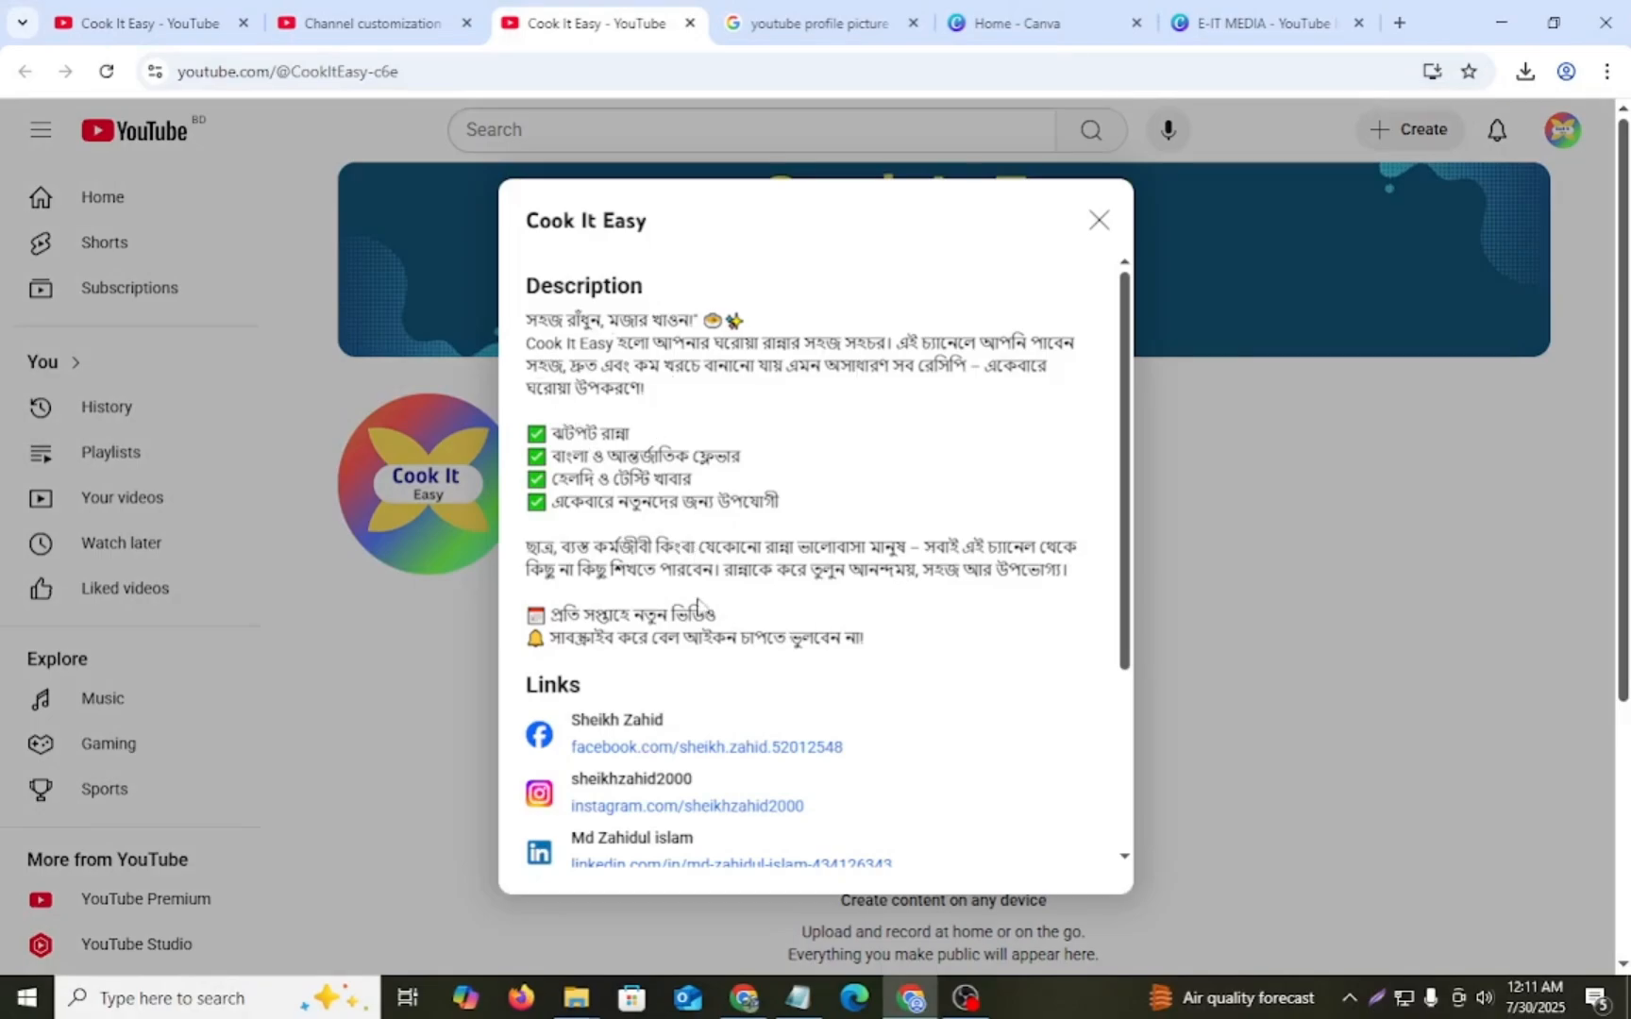
pyautogui.scroll(-1, 663, 681)
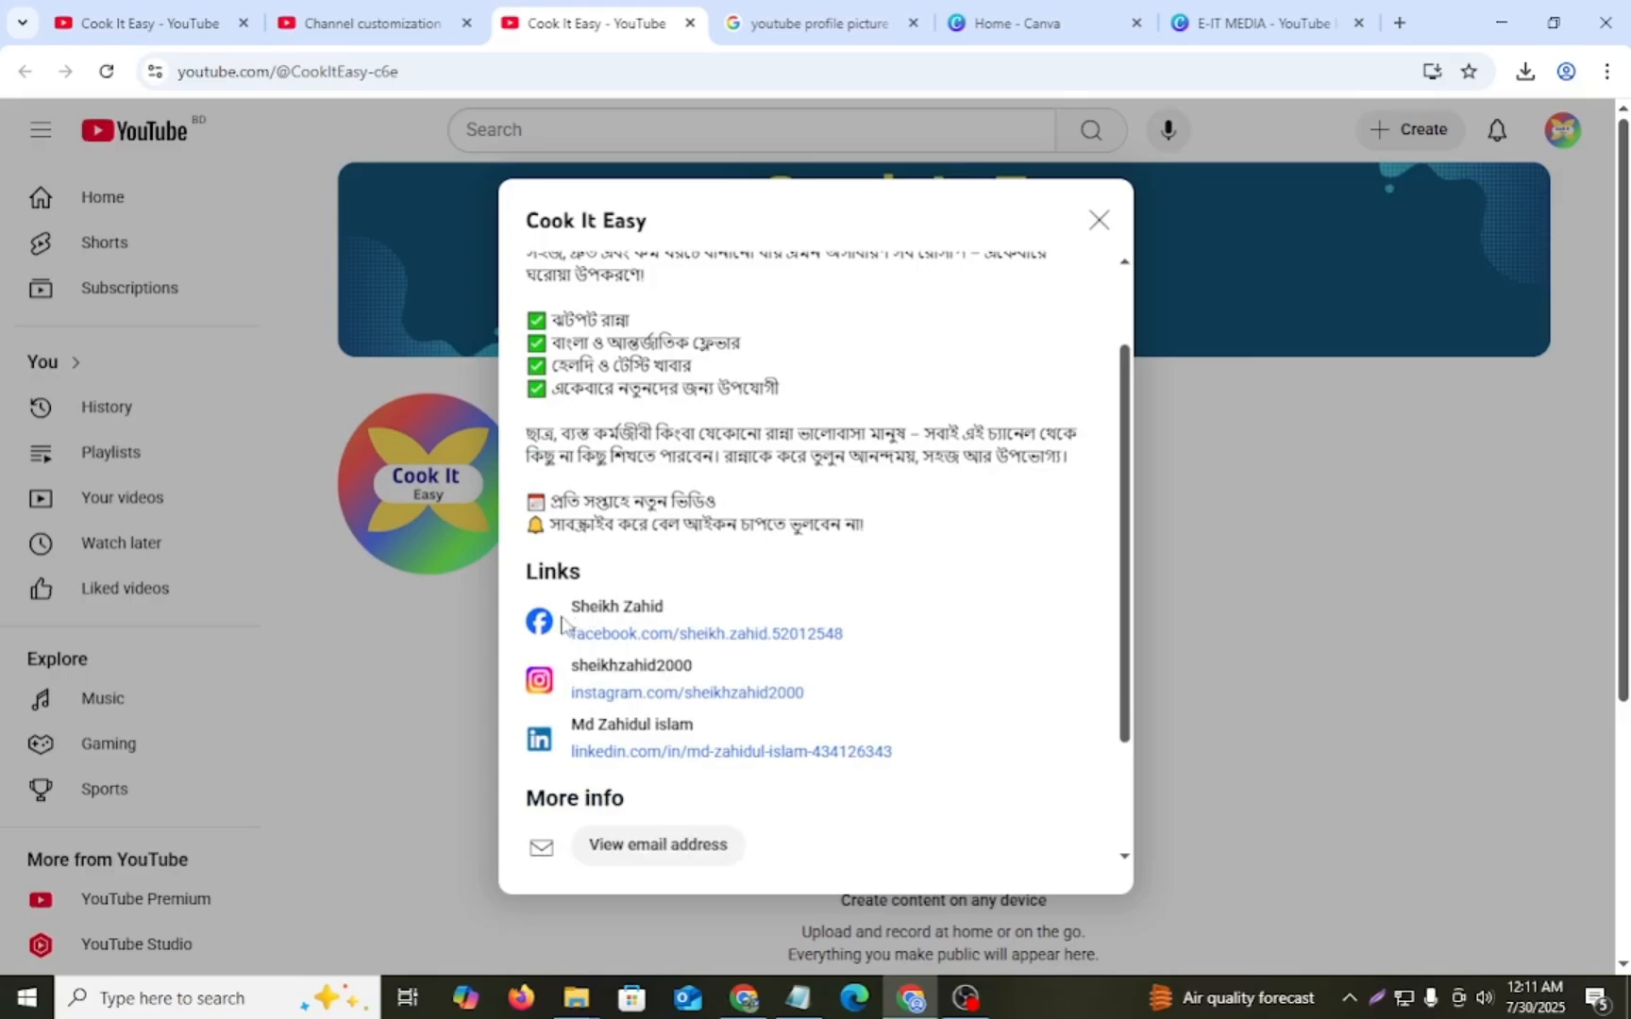
pyautogui.scroll(-1, 562, 618)
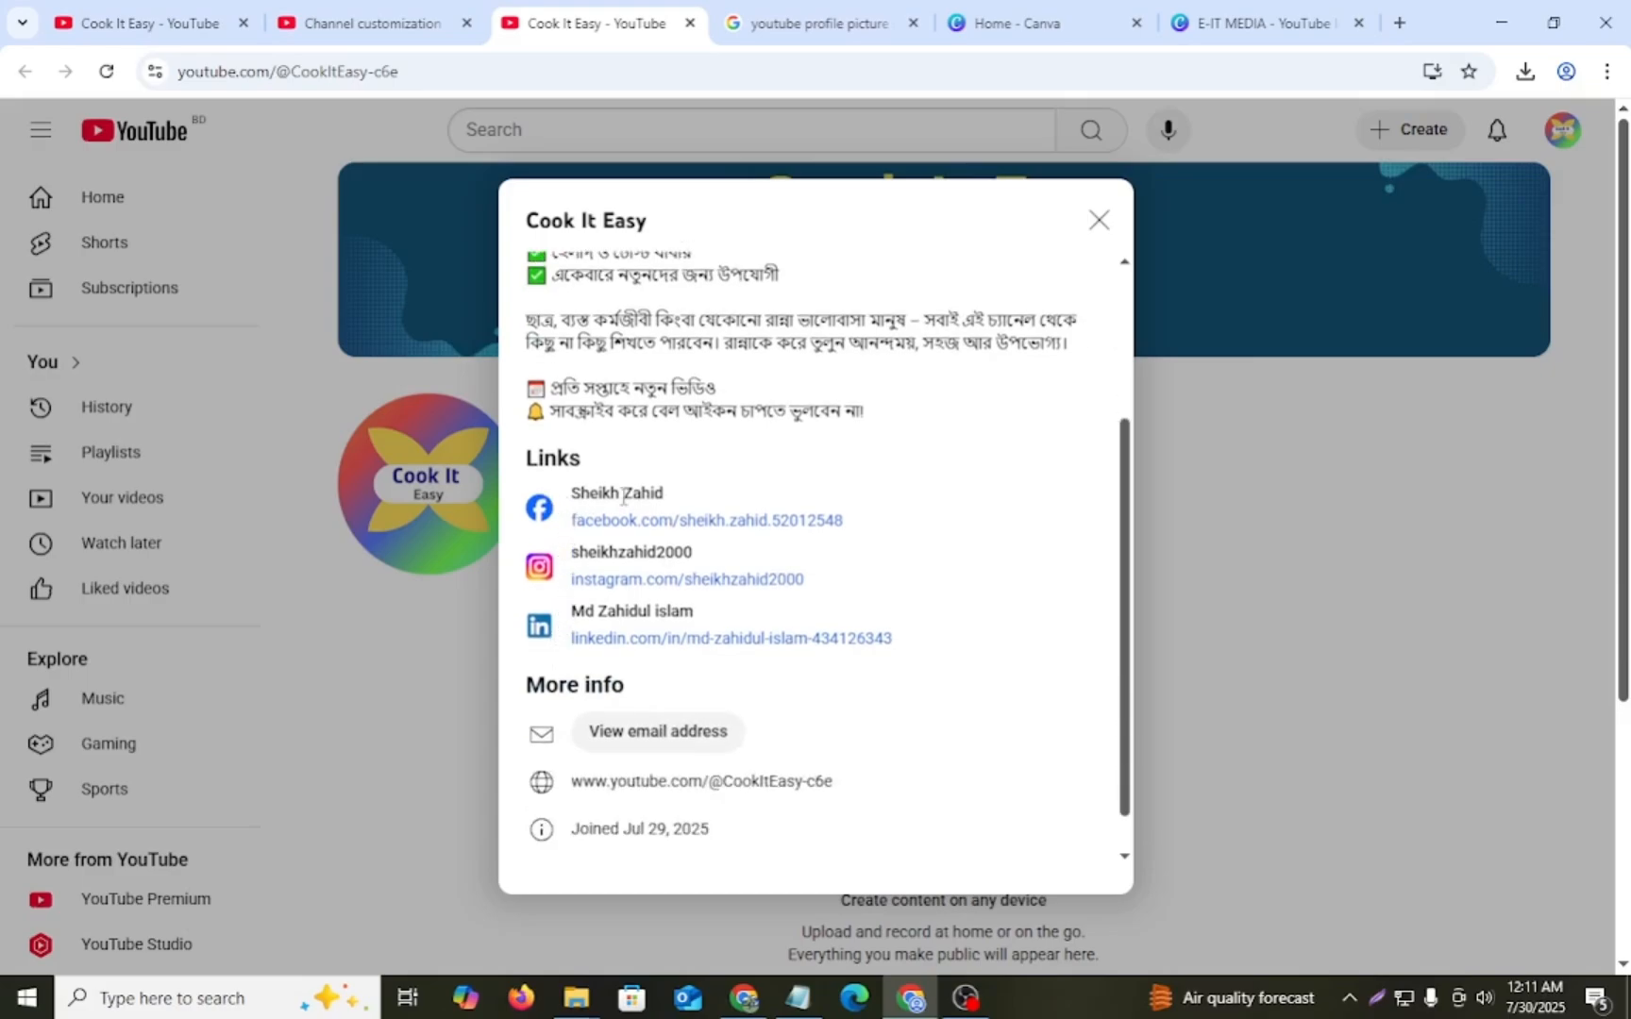
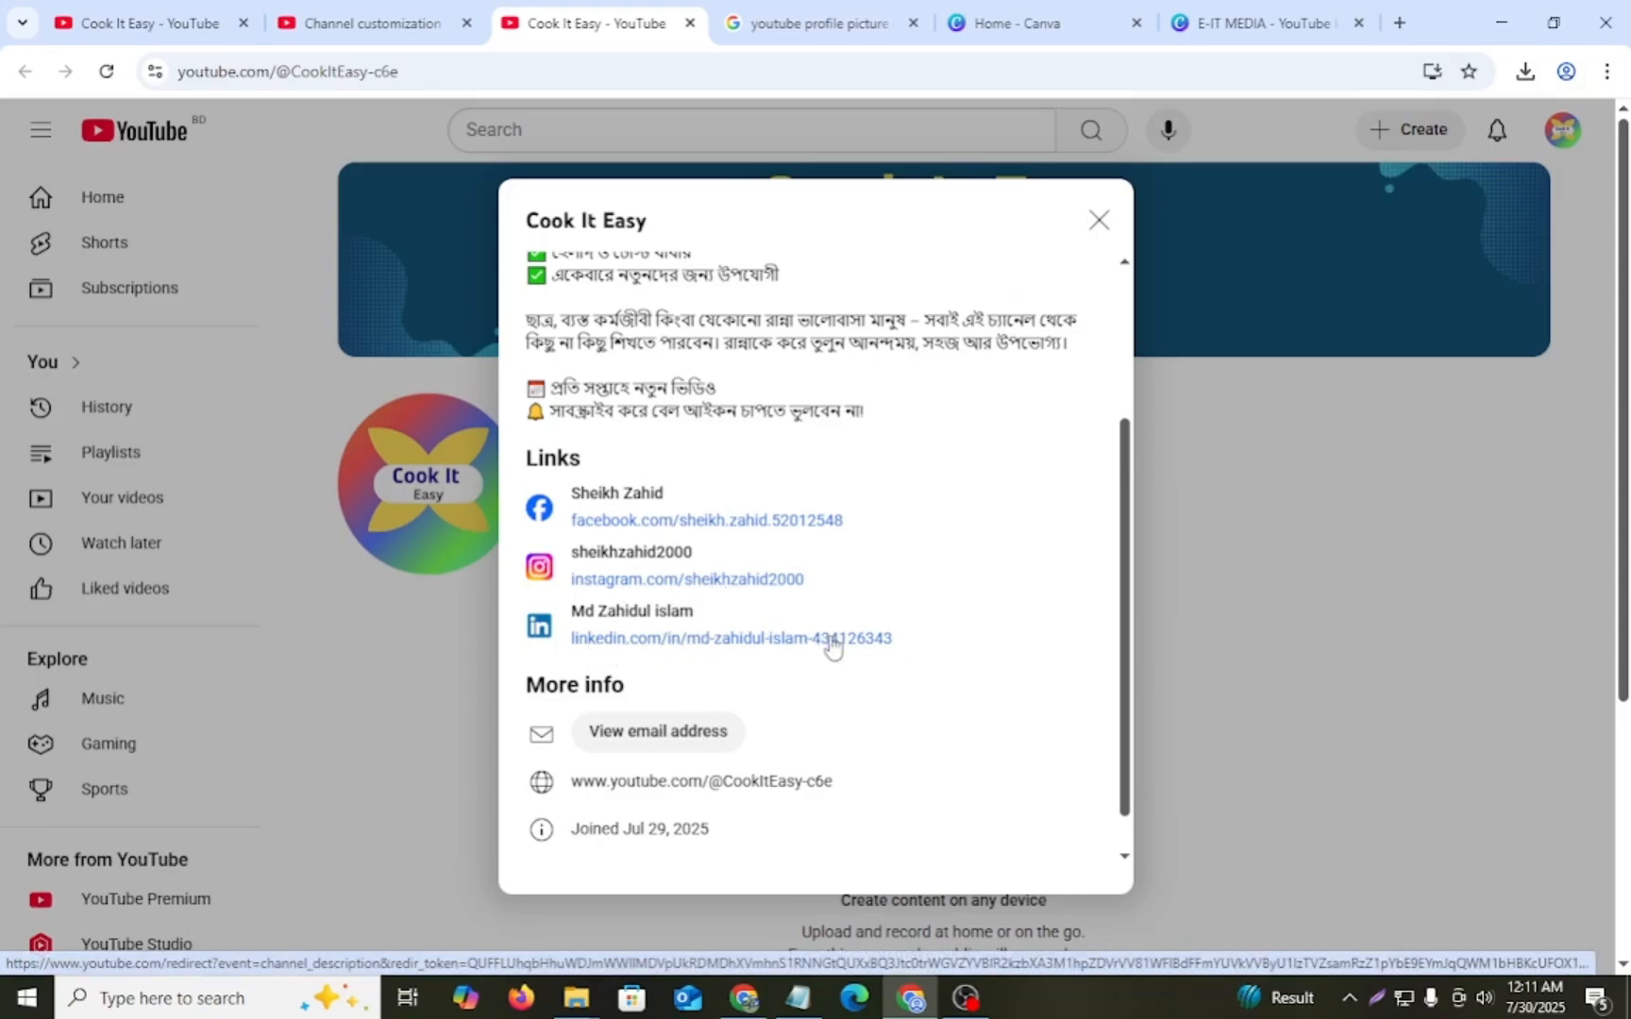
# - Reveal the business e-mail address in the channel's about details, highlight it, and close the details
pyautogui.scroll(-1, 846, 649)
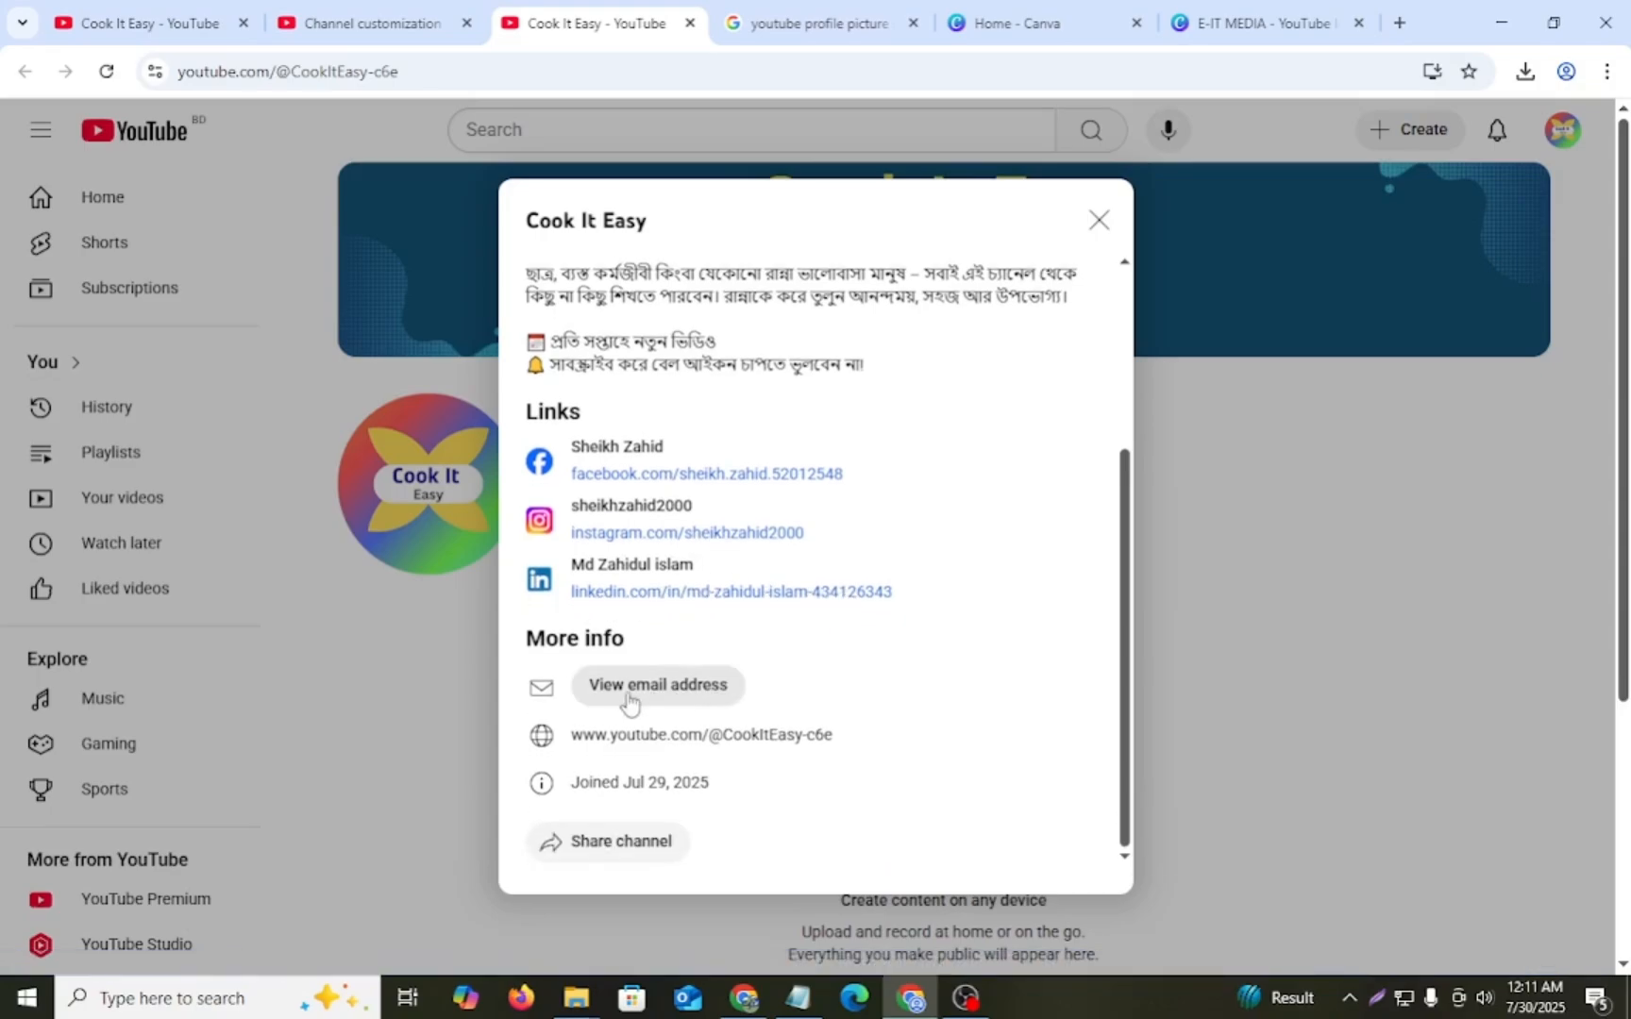
pyautogui.click(688, 699)
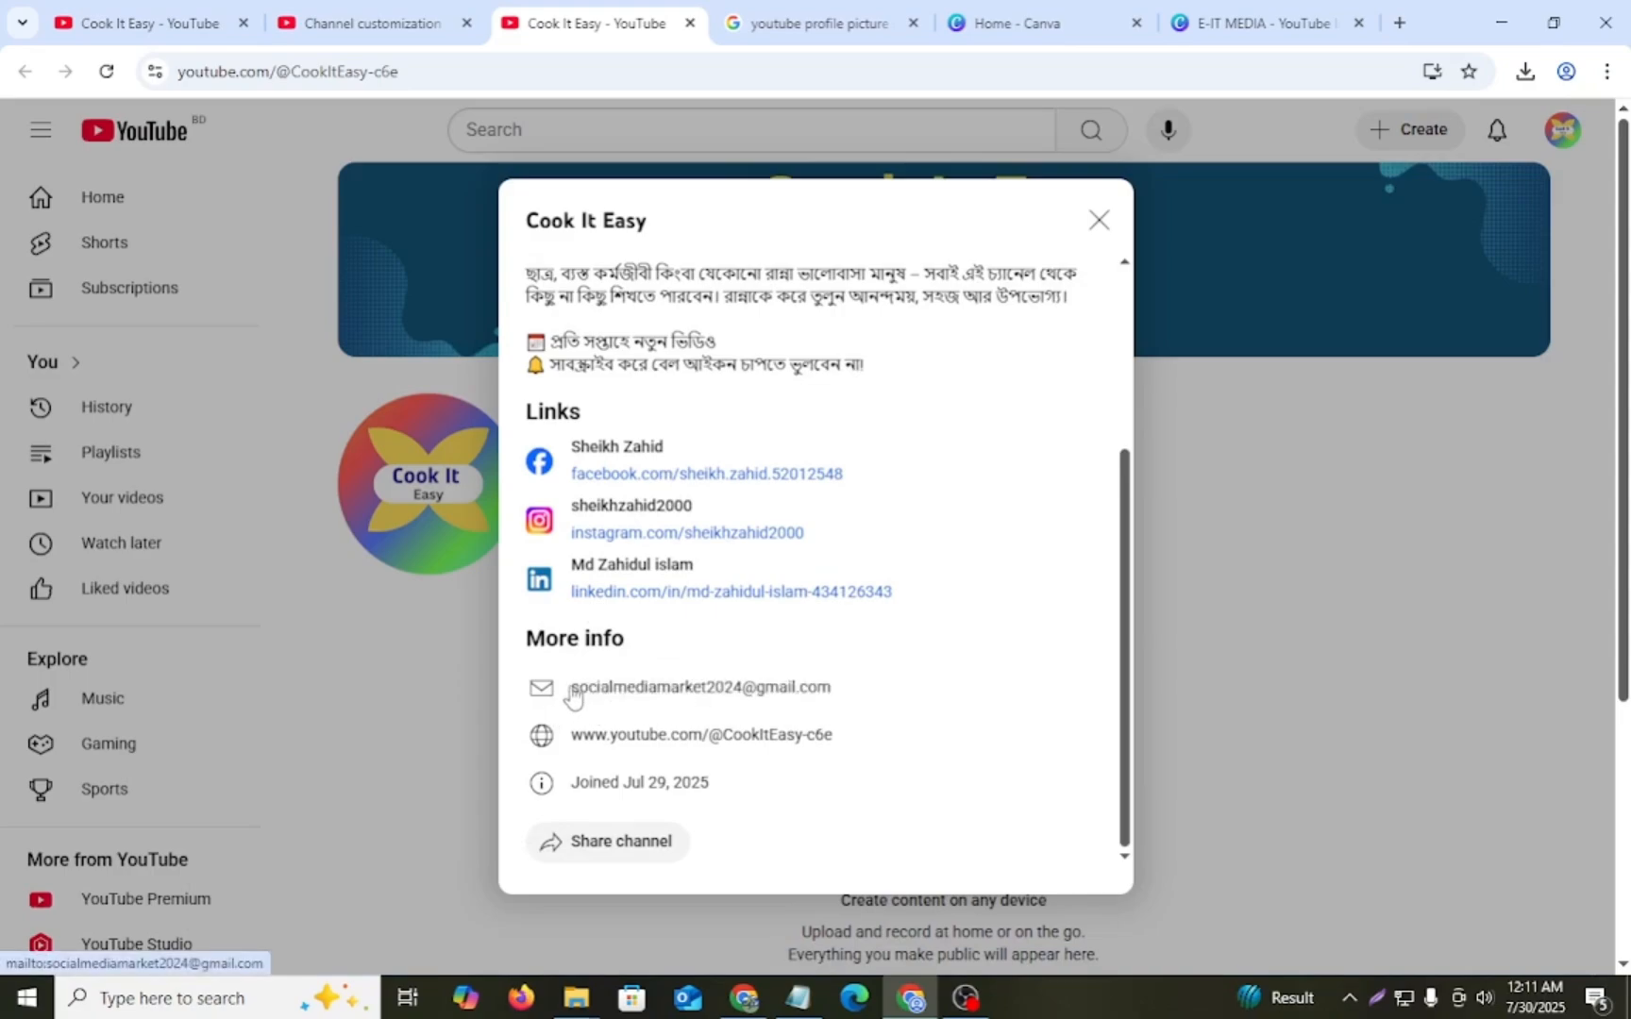
pyautogui.moveTo(569, 688); pyautogui.dragTo(832, 677)
pyautogui.click(833, 676)
pyautogui.tripleClick(830, 679)
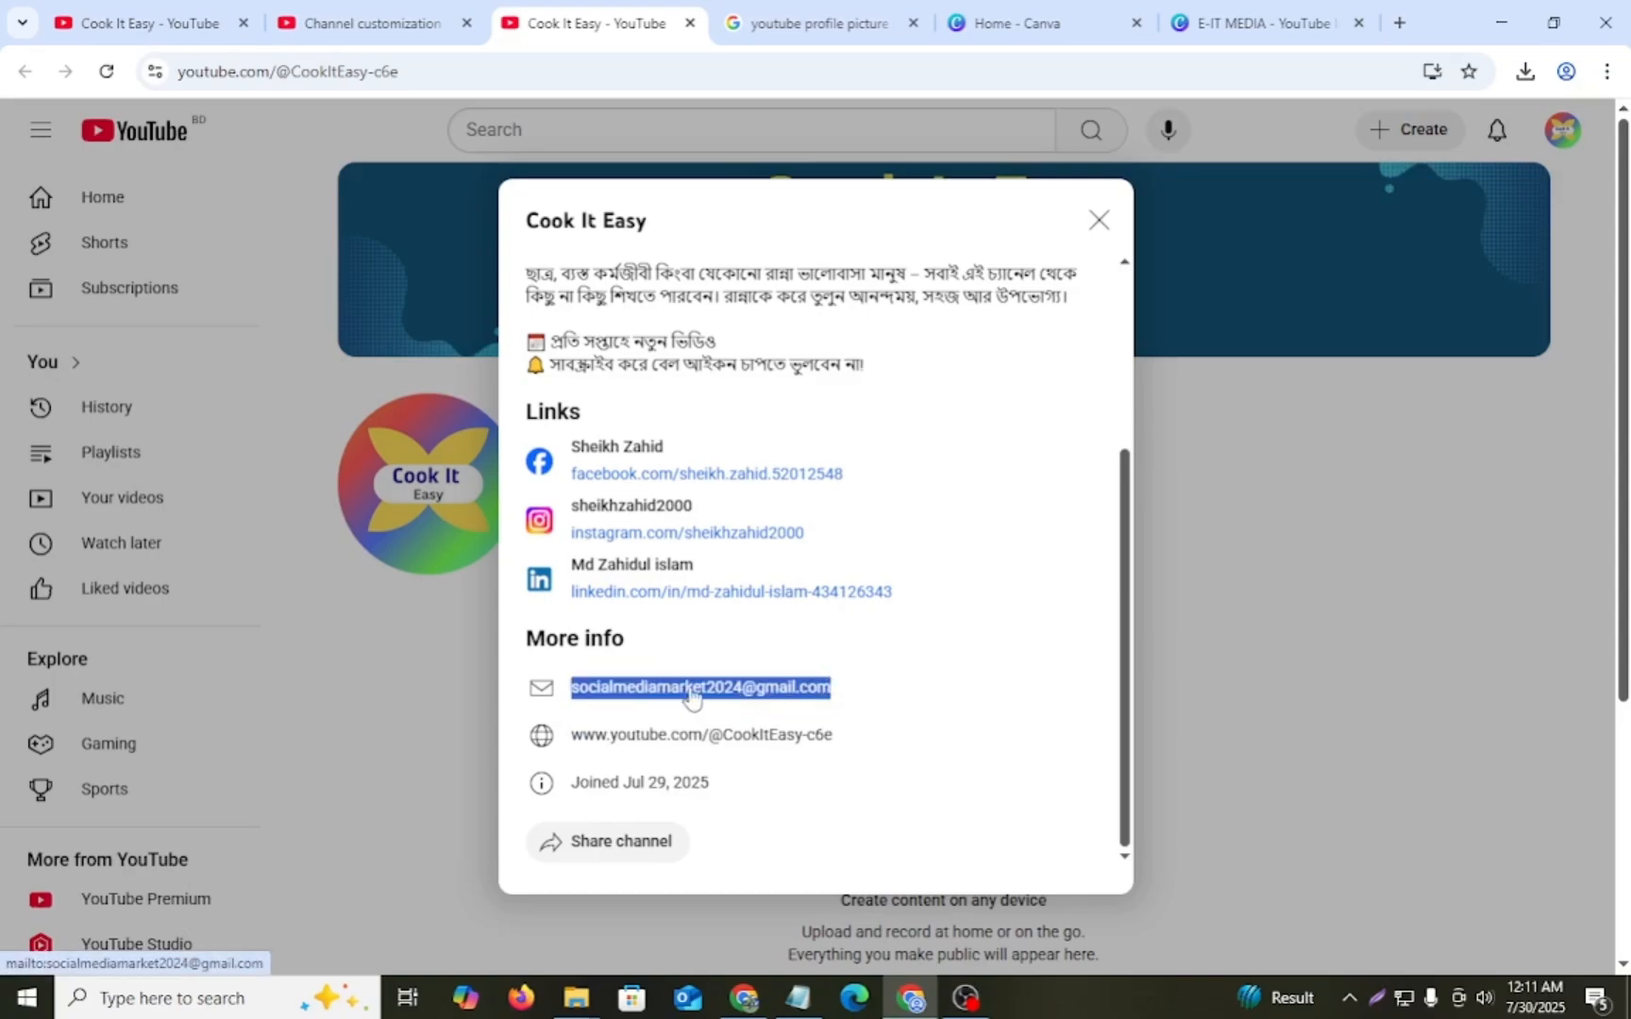
pyautogui.click(1098, 222)
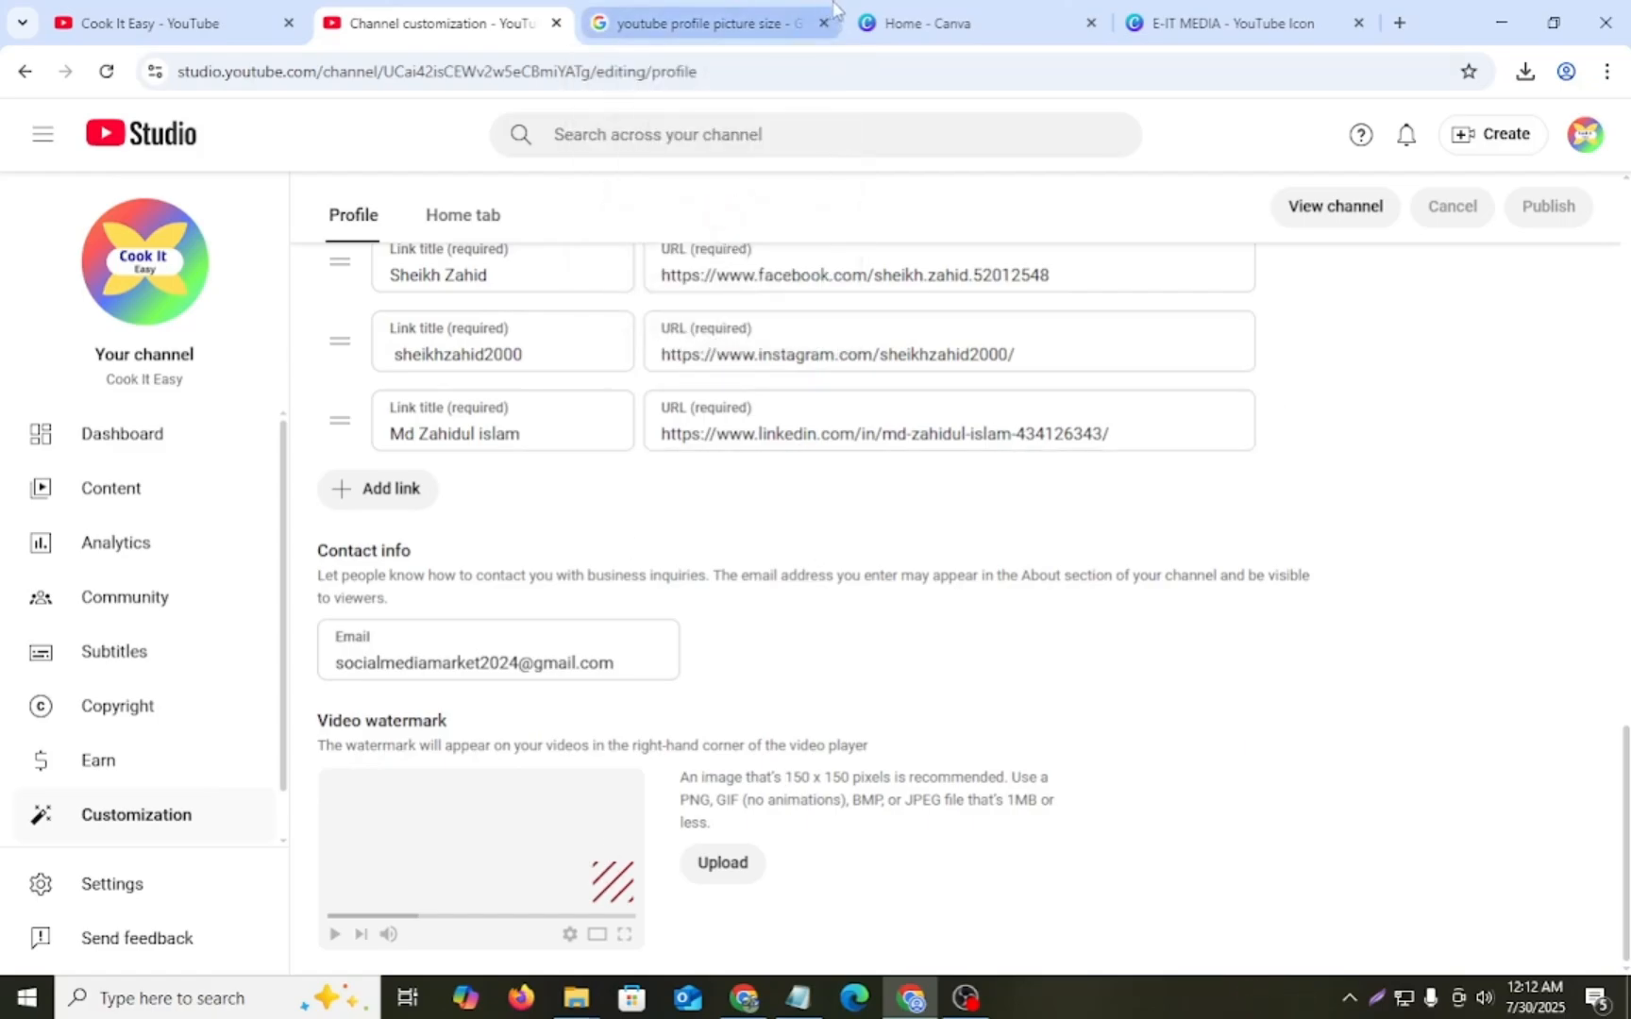
# - Search Google for "youtube video watermark size"
pyautogui.click(953, 22)
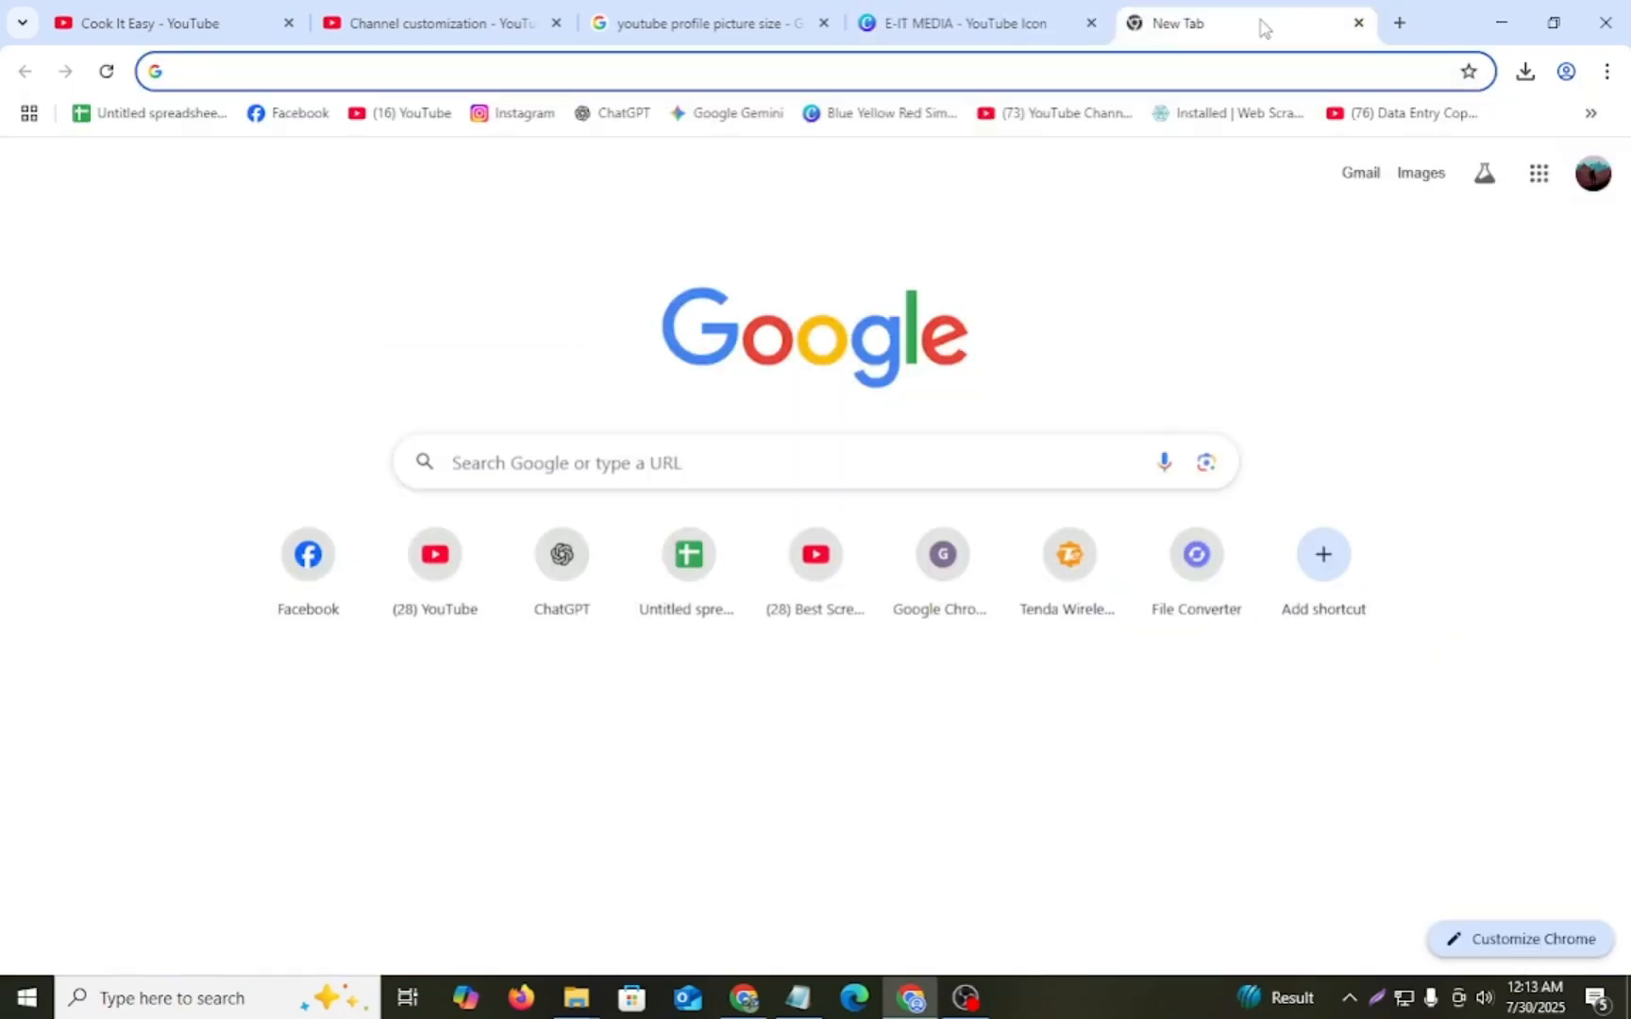
pyautogui.write('yo')
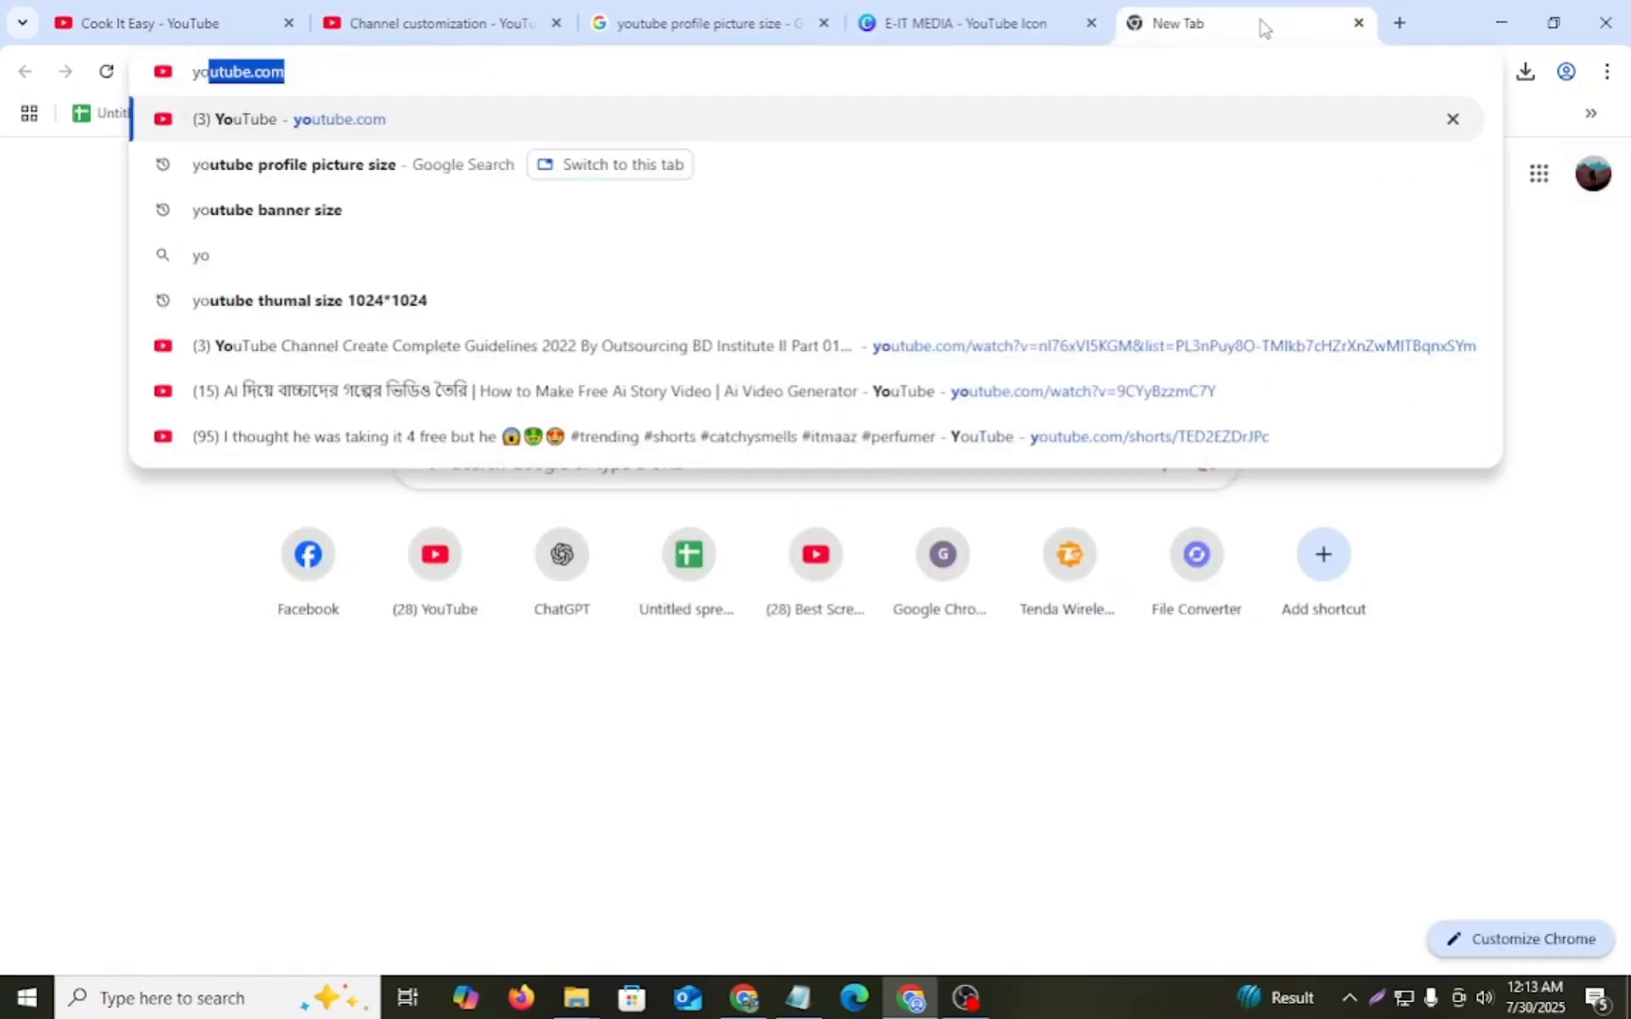
pyautogui.write('utub')
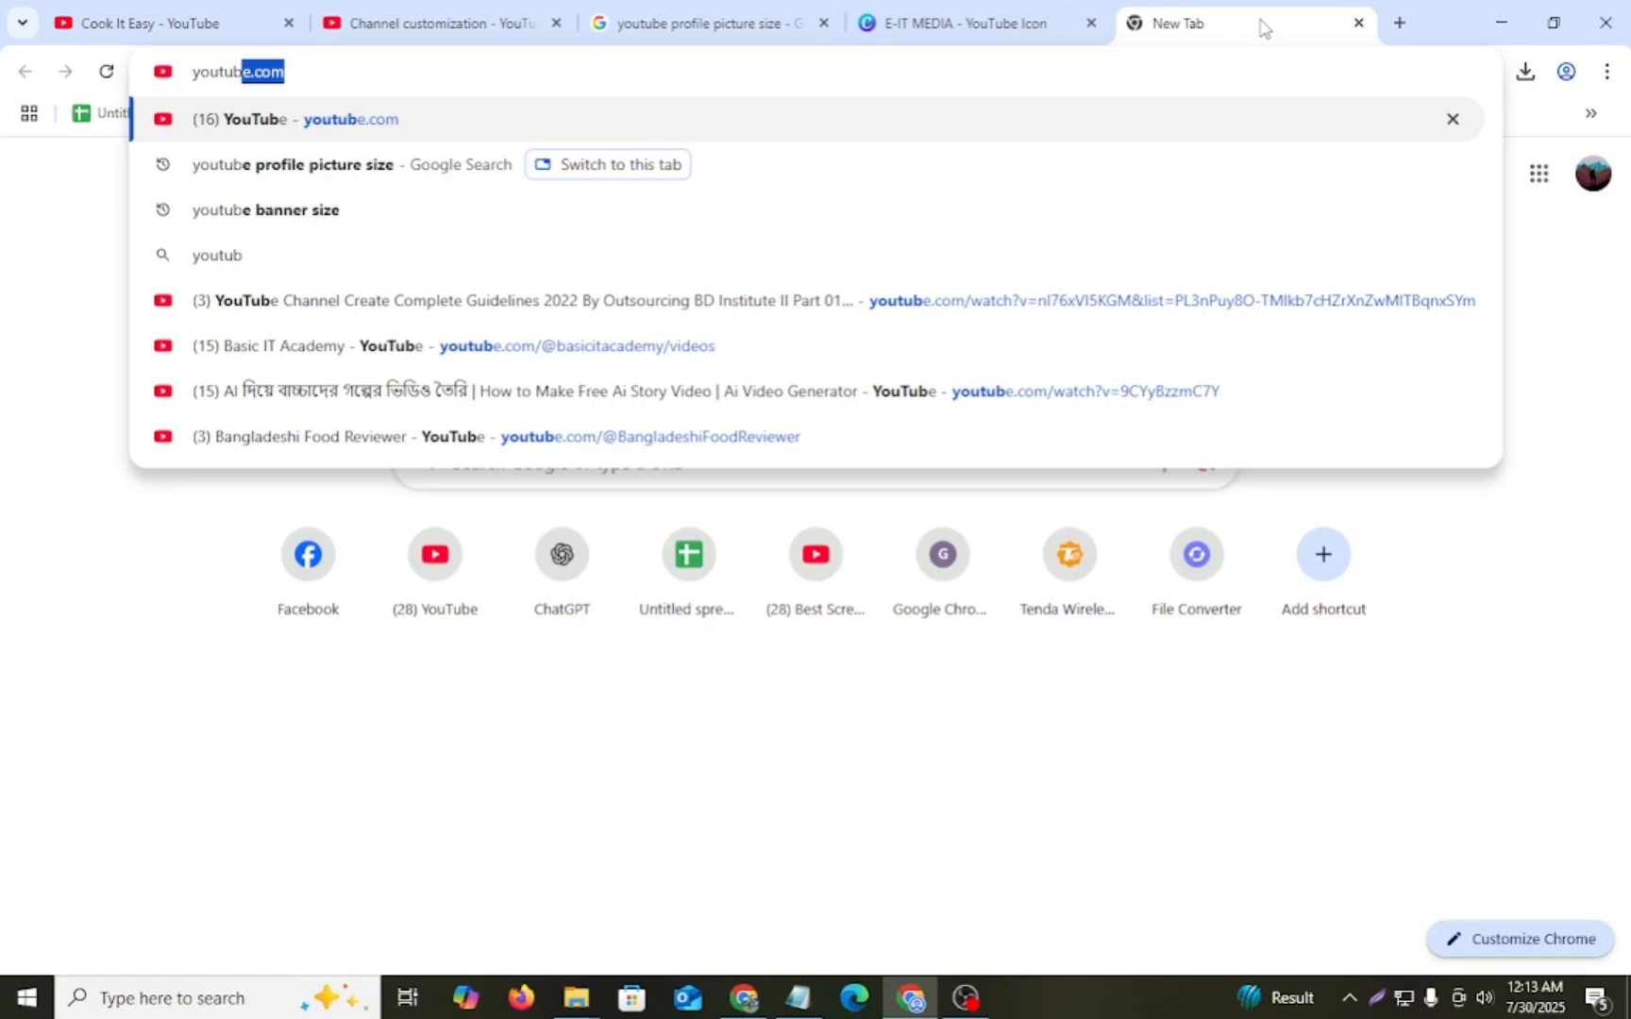
pyautogui.write('e vi')
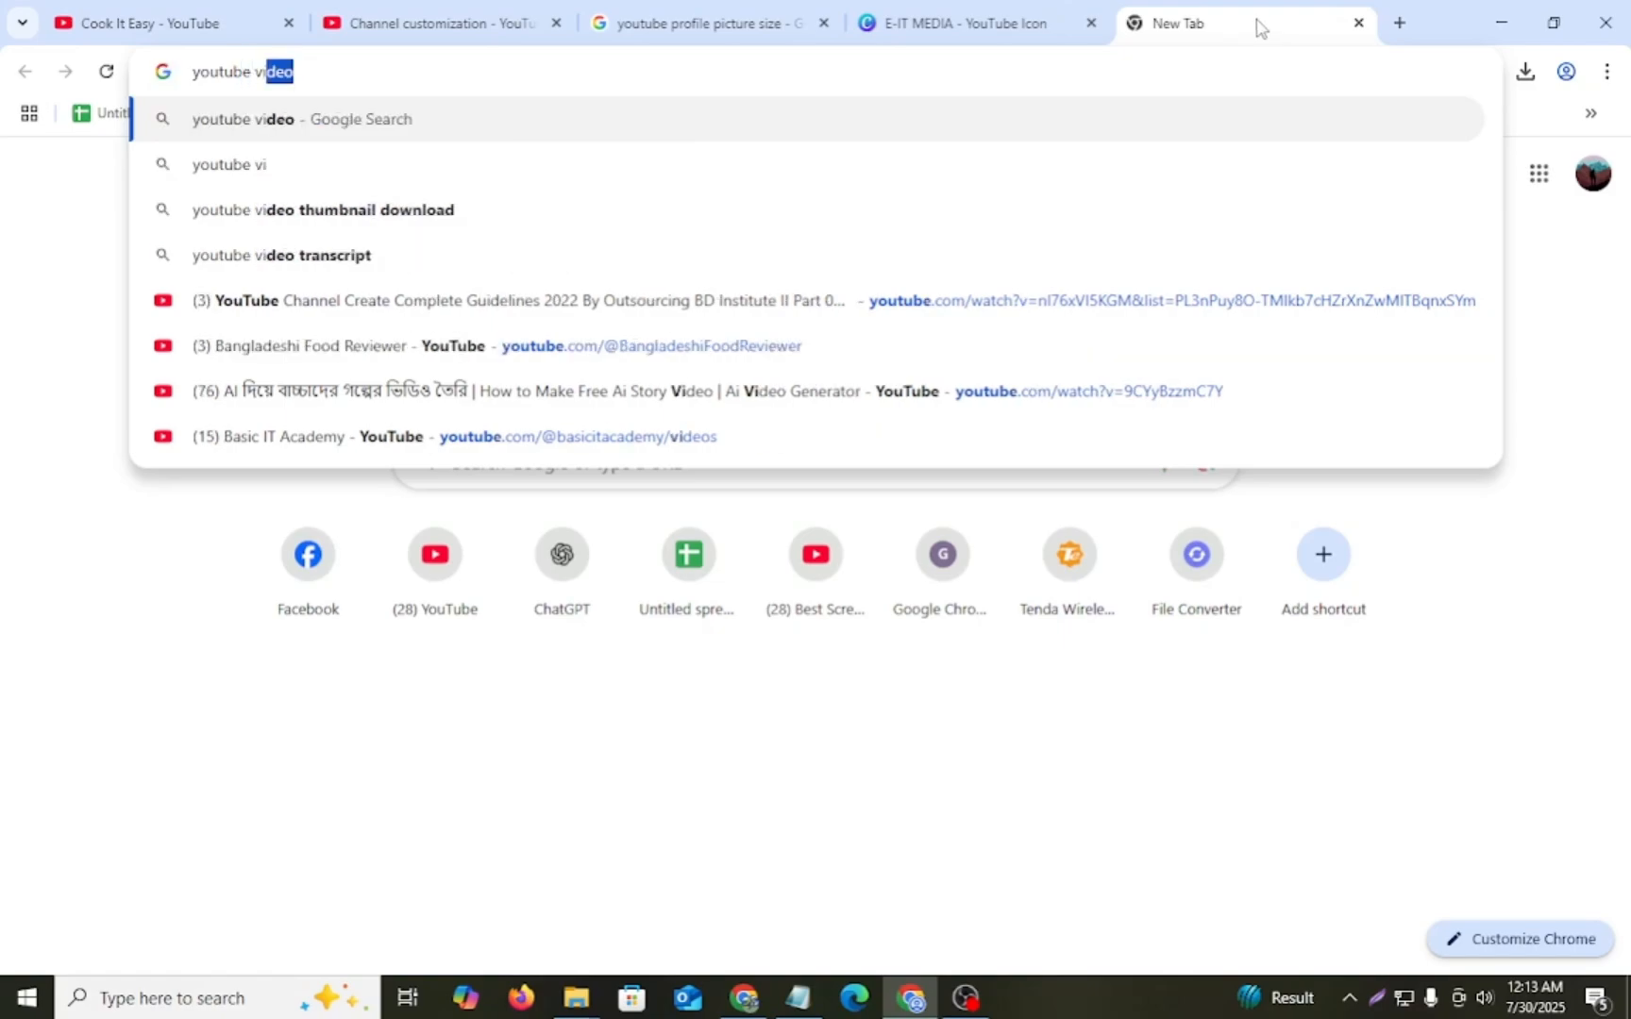
pyautogui.write('d')
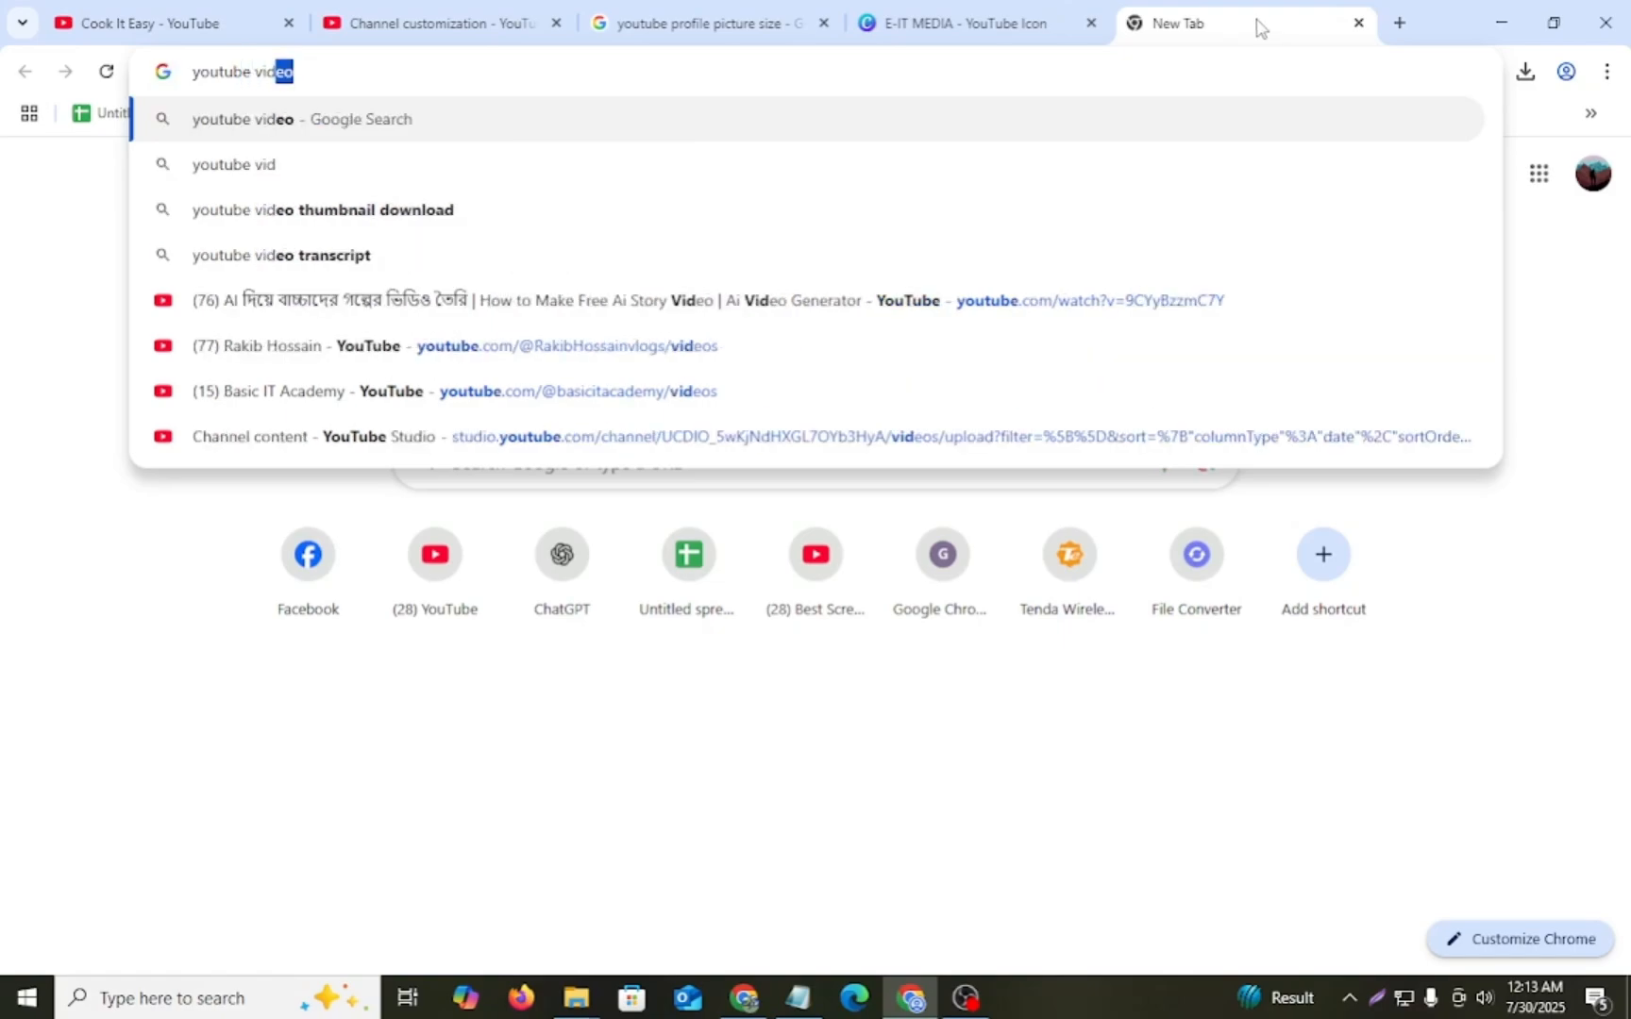
pyautogui.write('eo w')
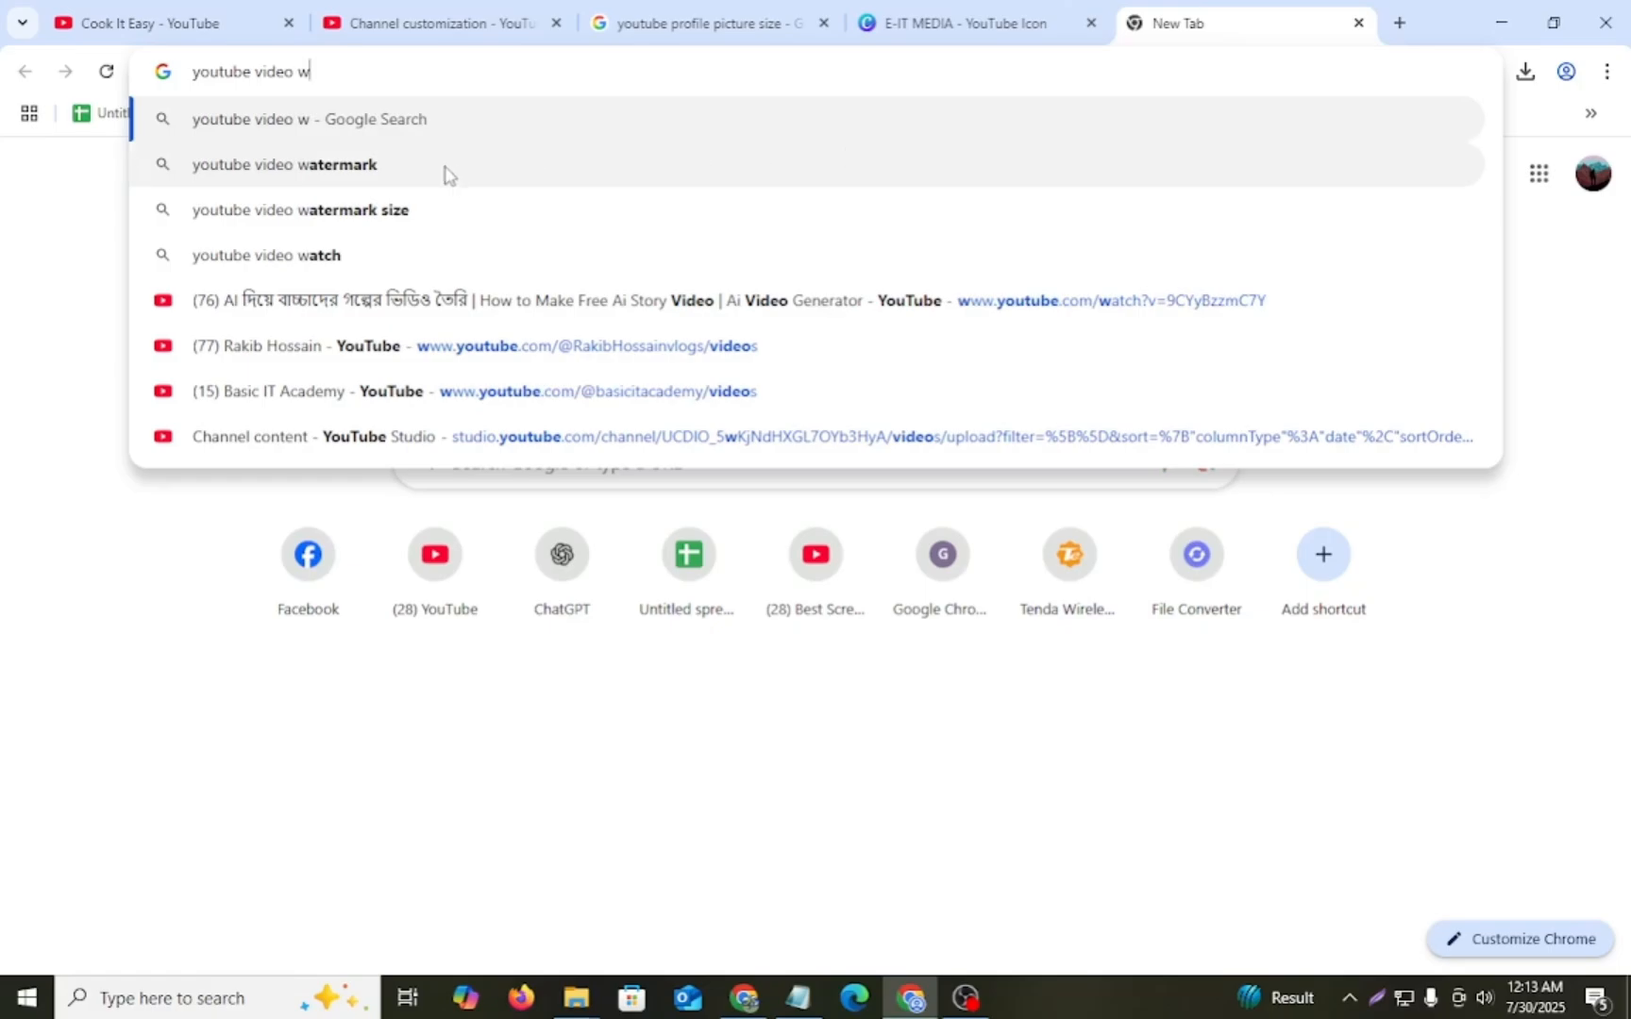
pyautogui.click(418, 227)
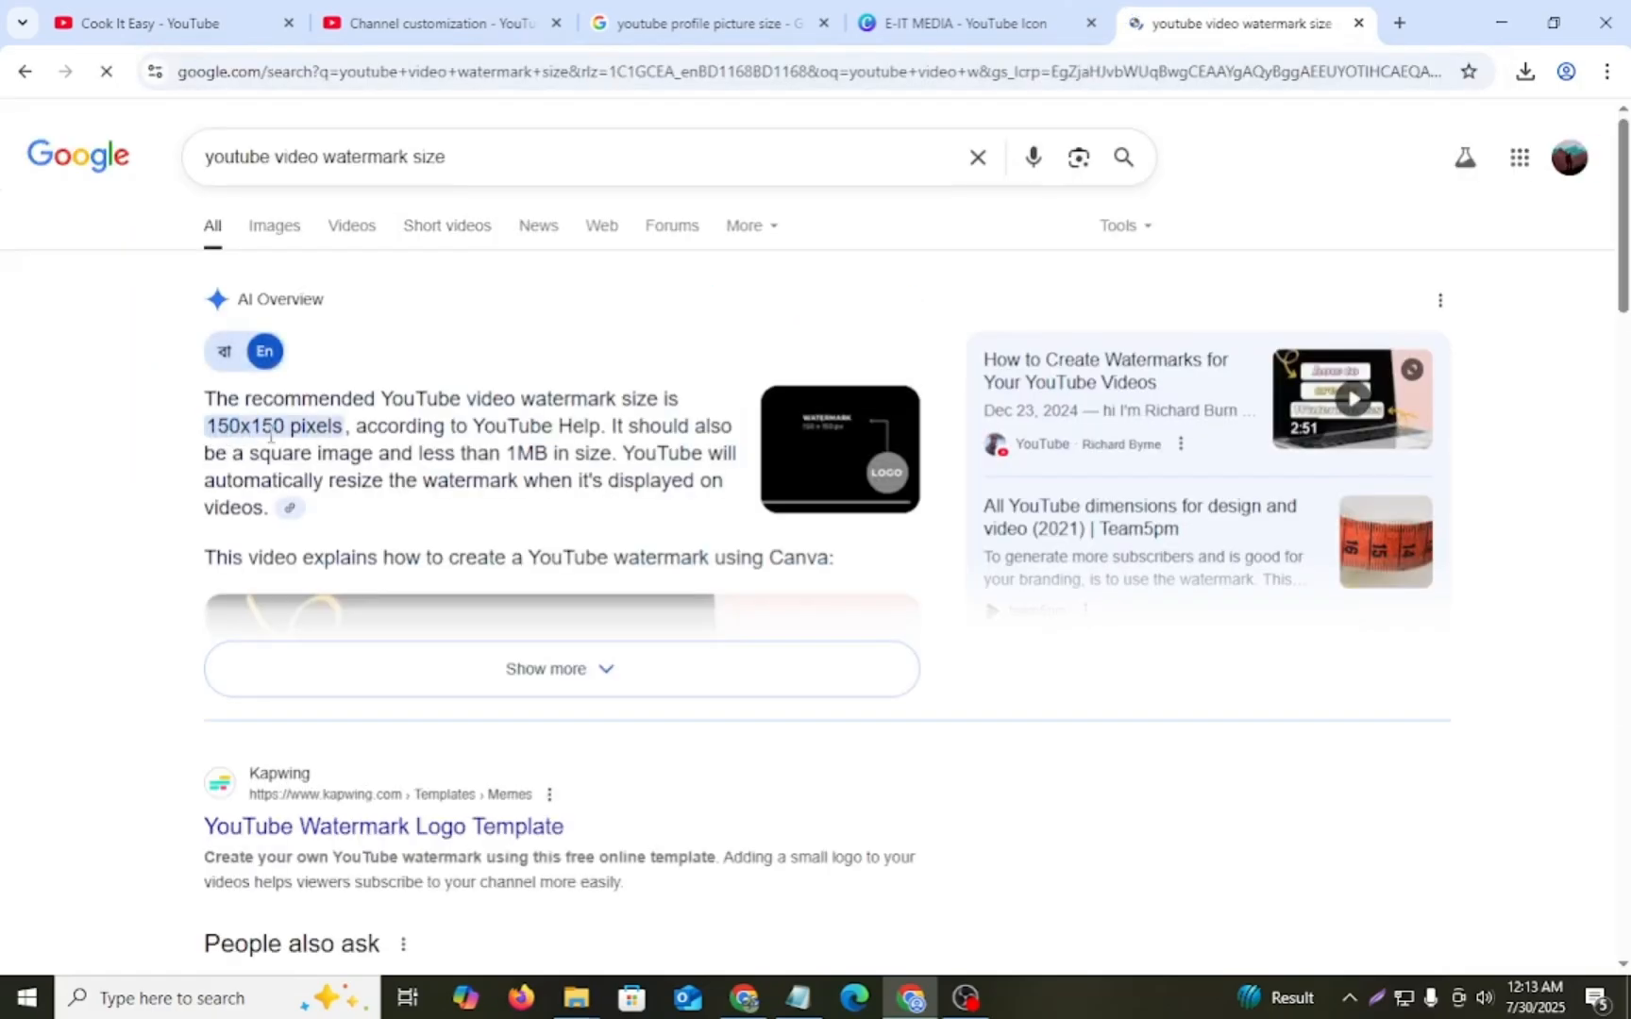
# - Create a new custom-size Canva design of 150 × 150 px for the video watermark
pyautogui.click(963, 23)
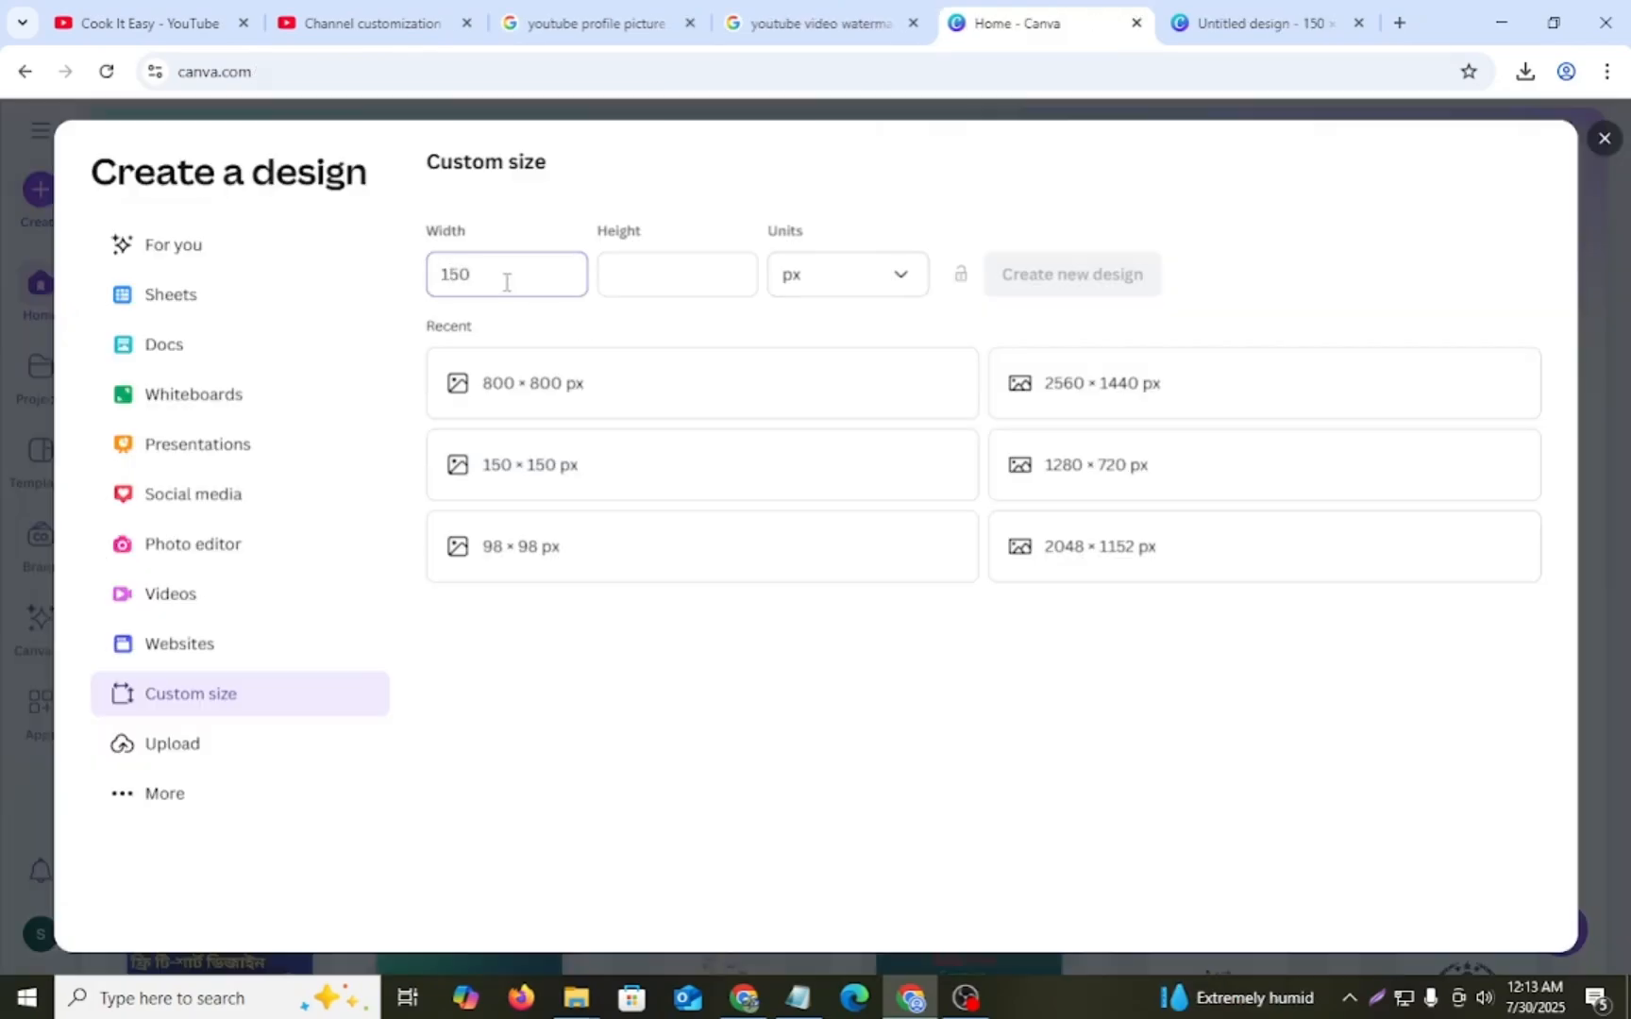
pyautogui.click(697, 279)
pyautogui.write('150')
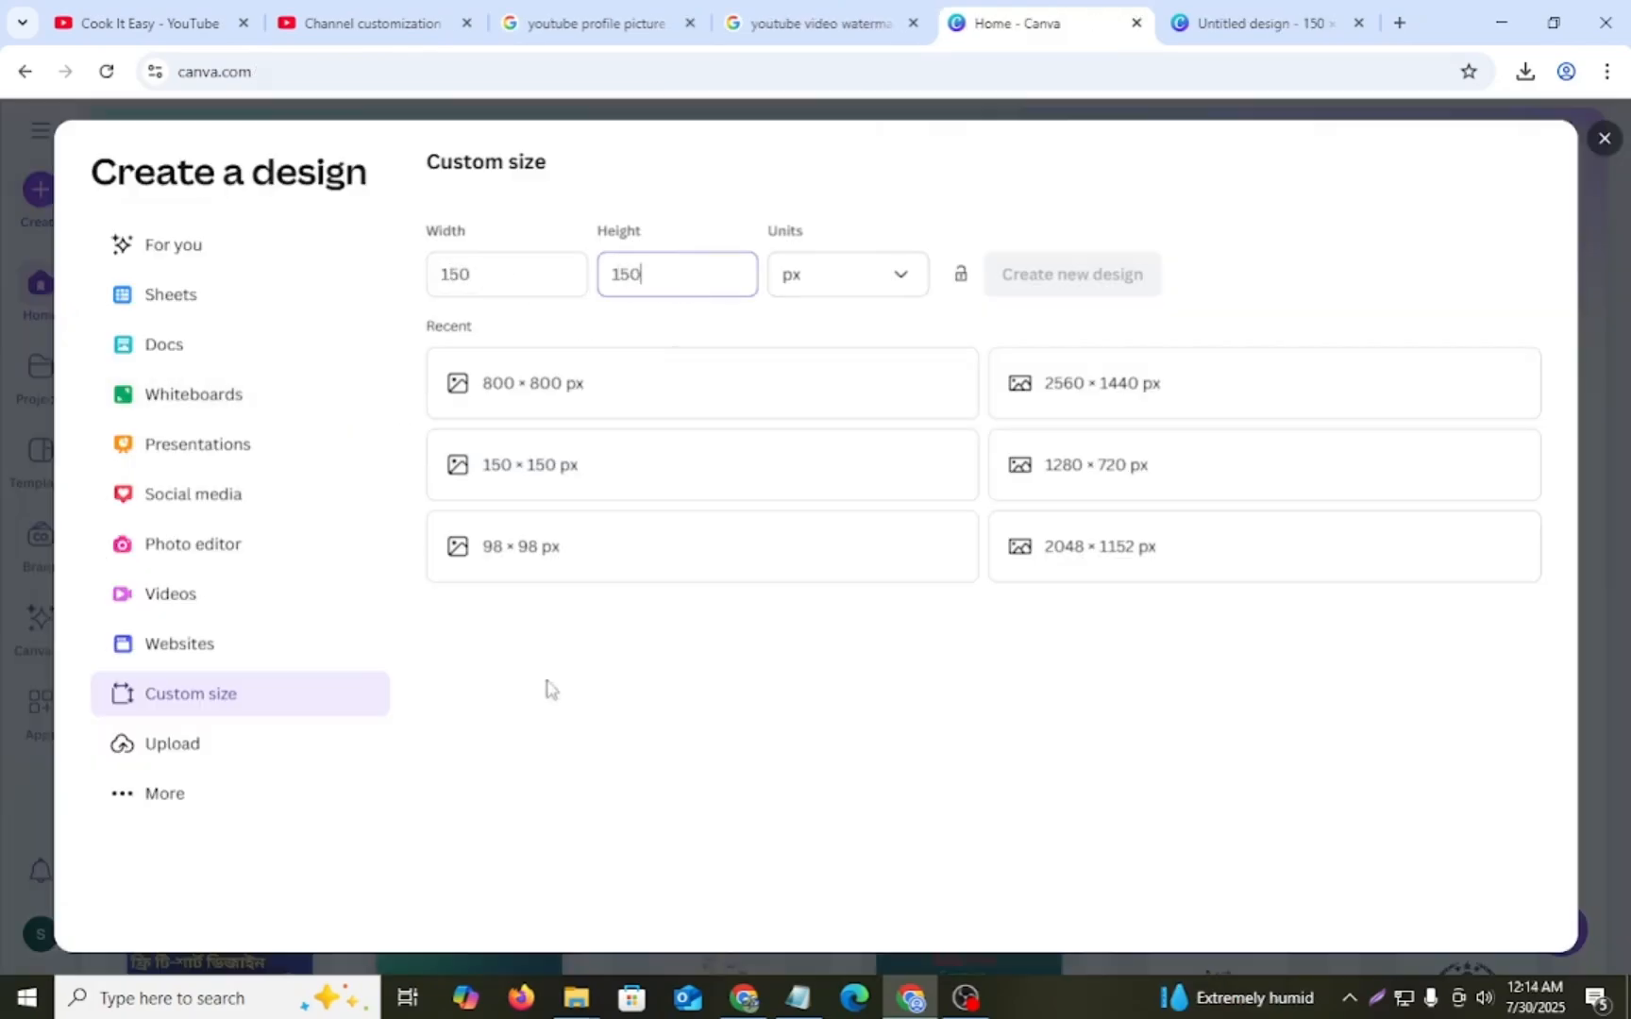
pyautogui.press('Return')
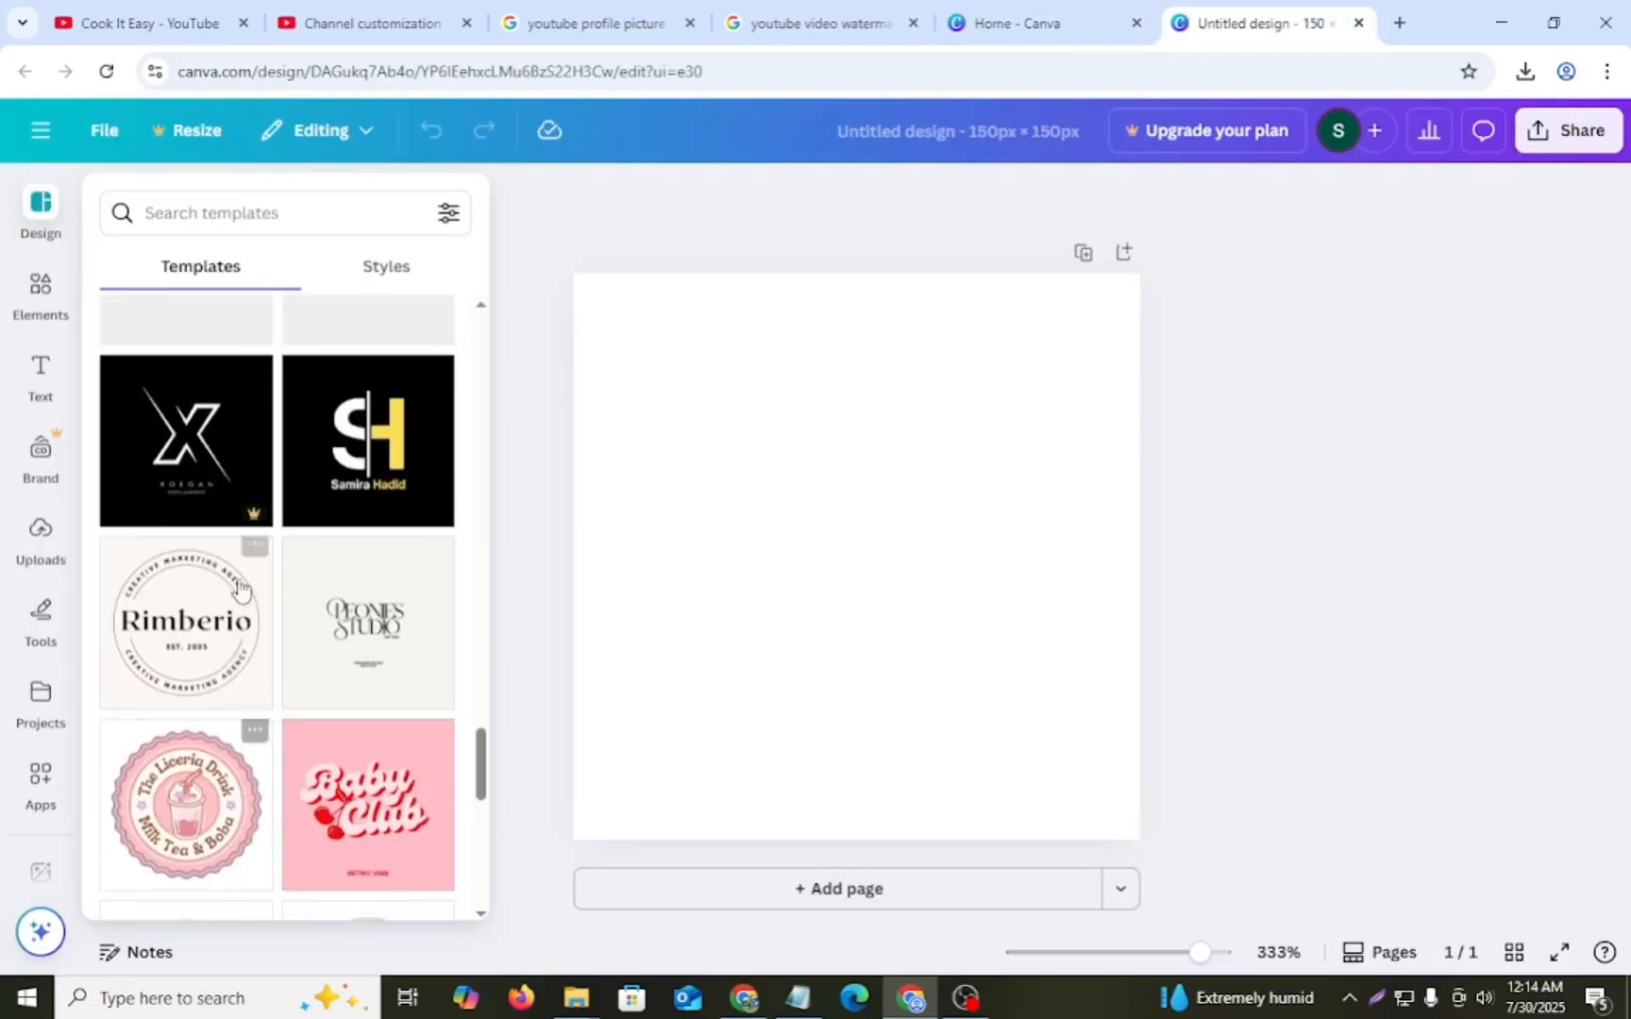
# - Apply the dark blue Arowwai Industries logo template to the blank design
pyautogui.scroll(-5, 233, 580)
pyautogui.scroll(-10, 233, 580)
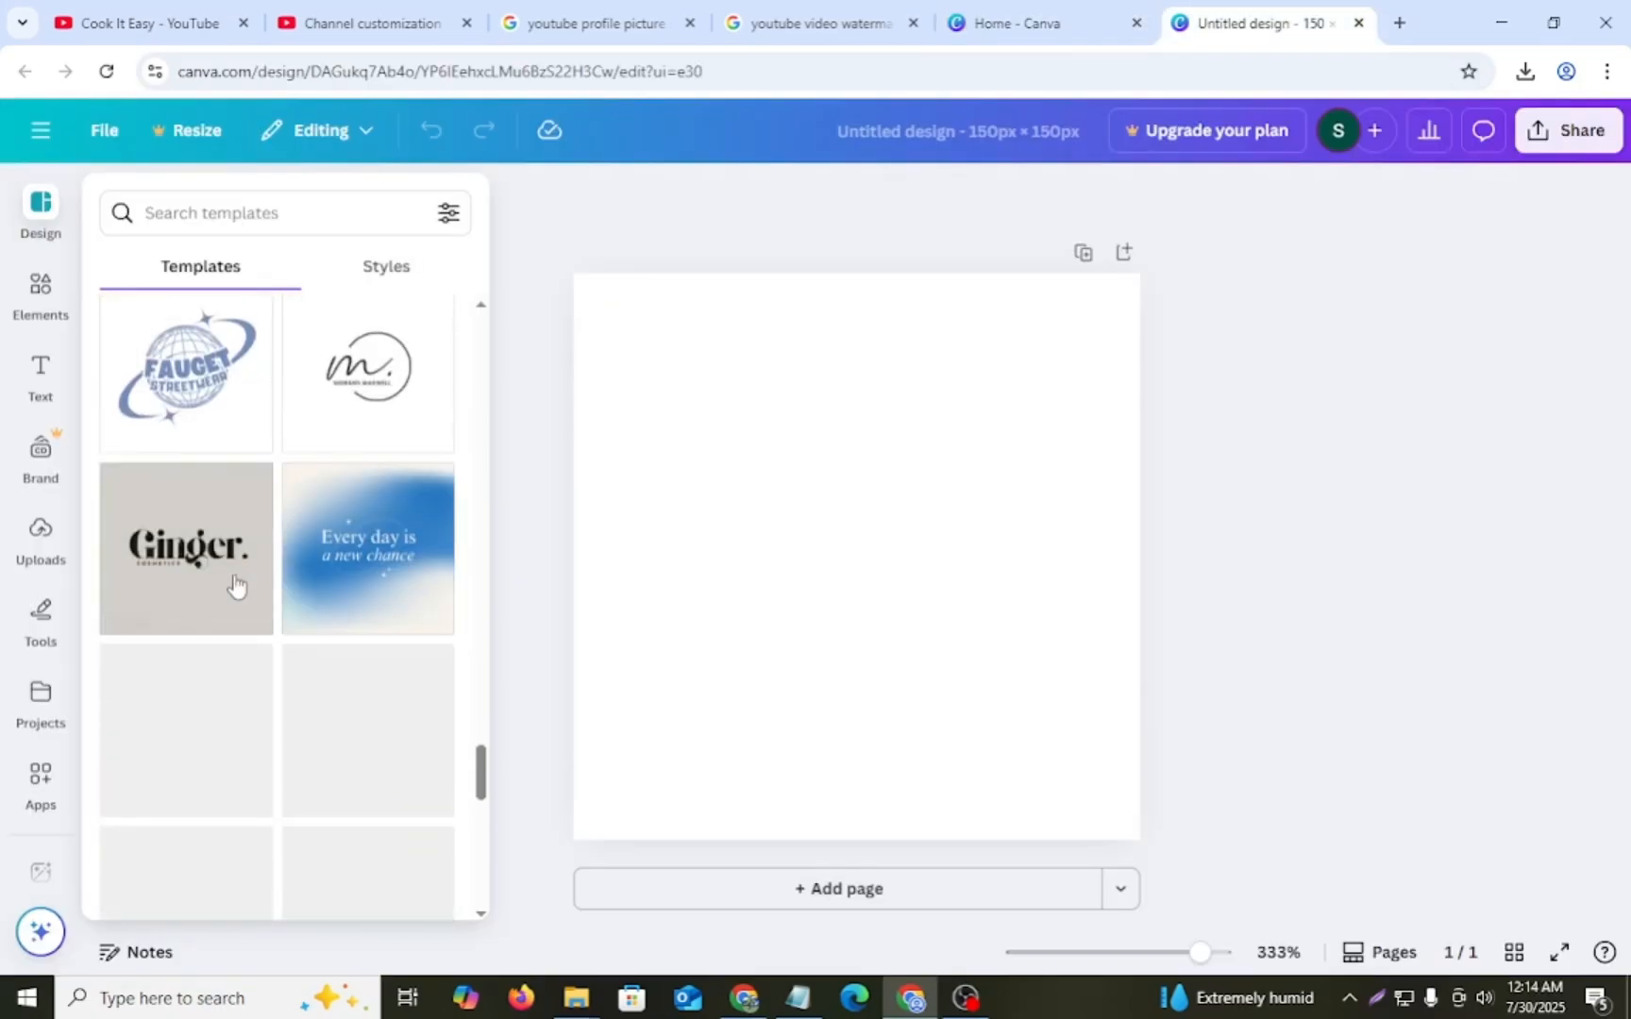
pyautogui.scroll(-4, 233, 580)
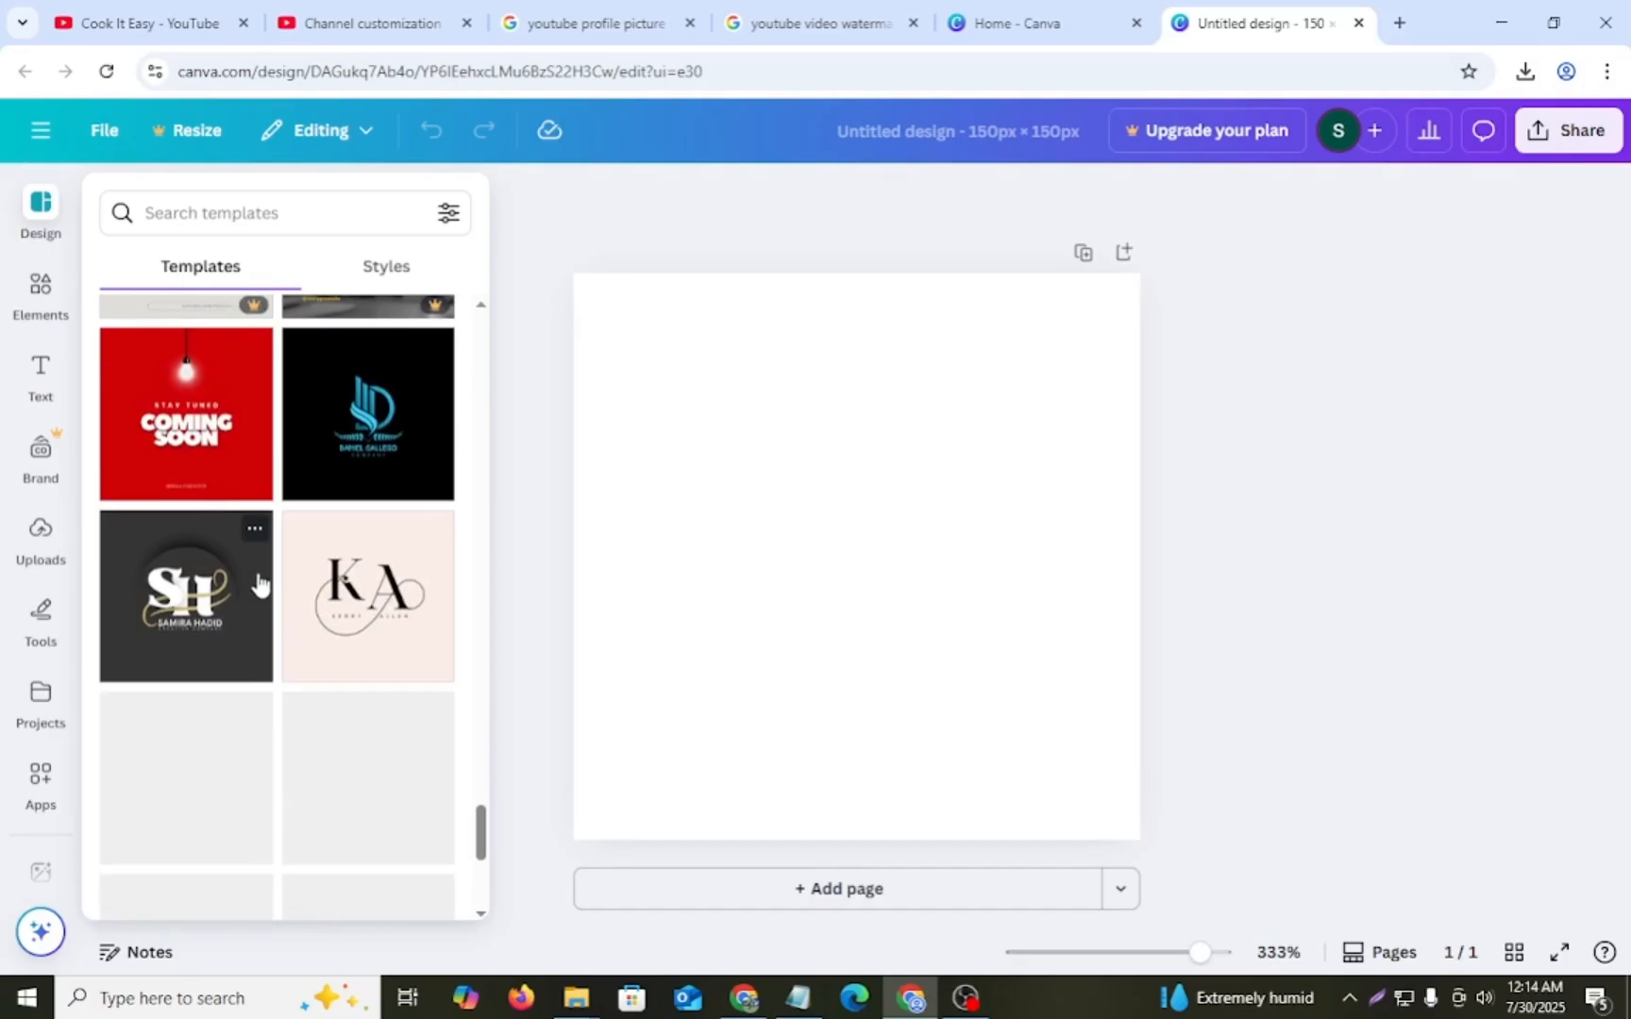
pyautogui.scroll(-2, 330, 613)
pyautogui.scroll(-7, 324, 618)
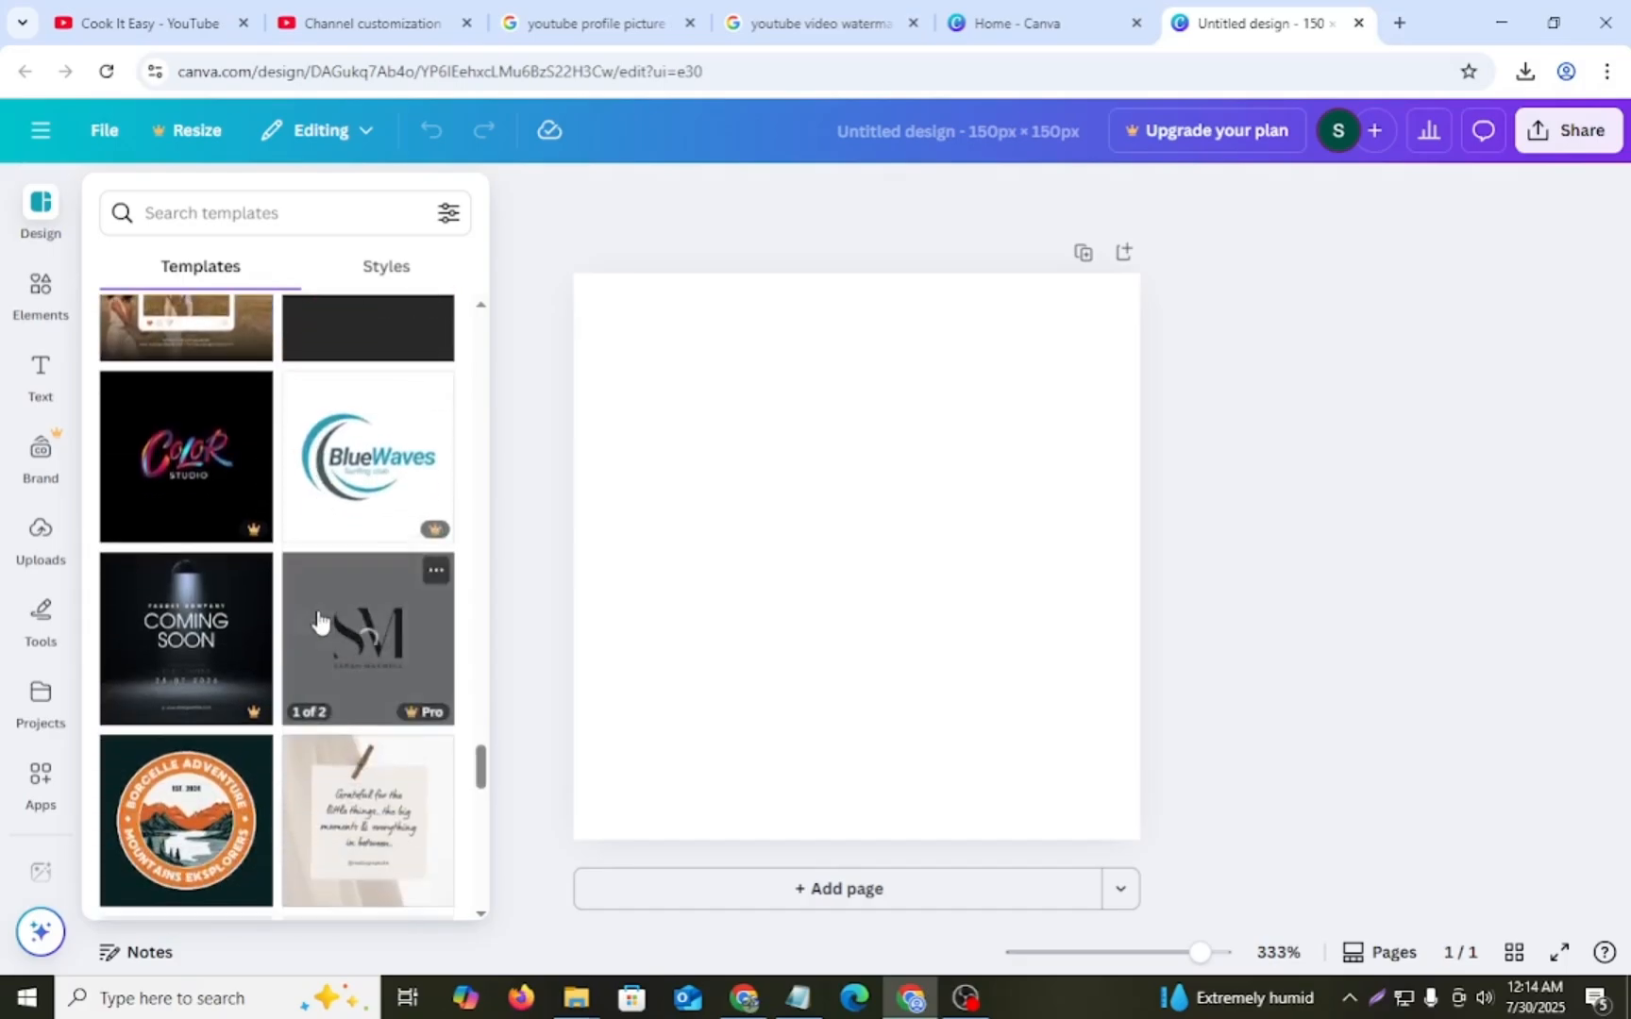
pyautogui.scroll(-2, 324, 623)
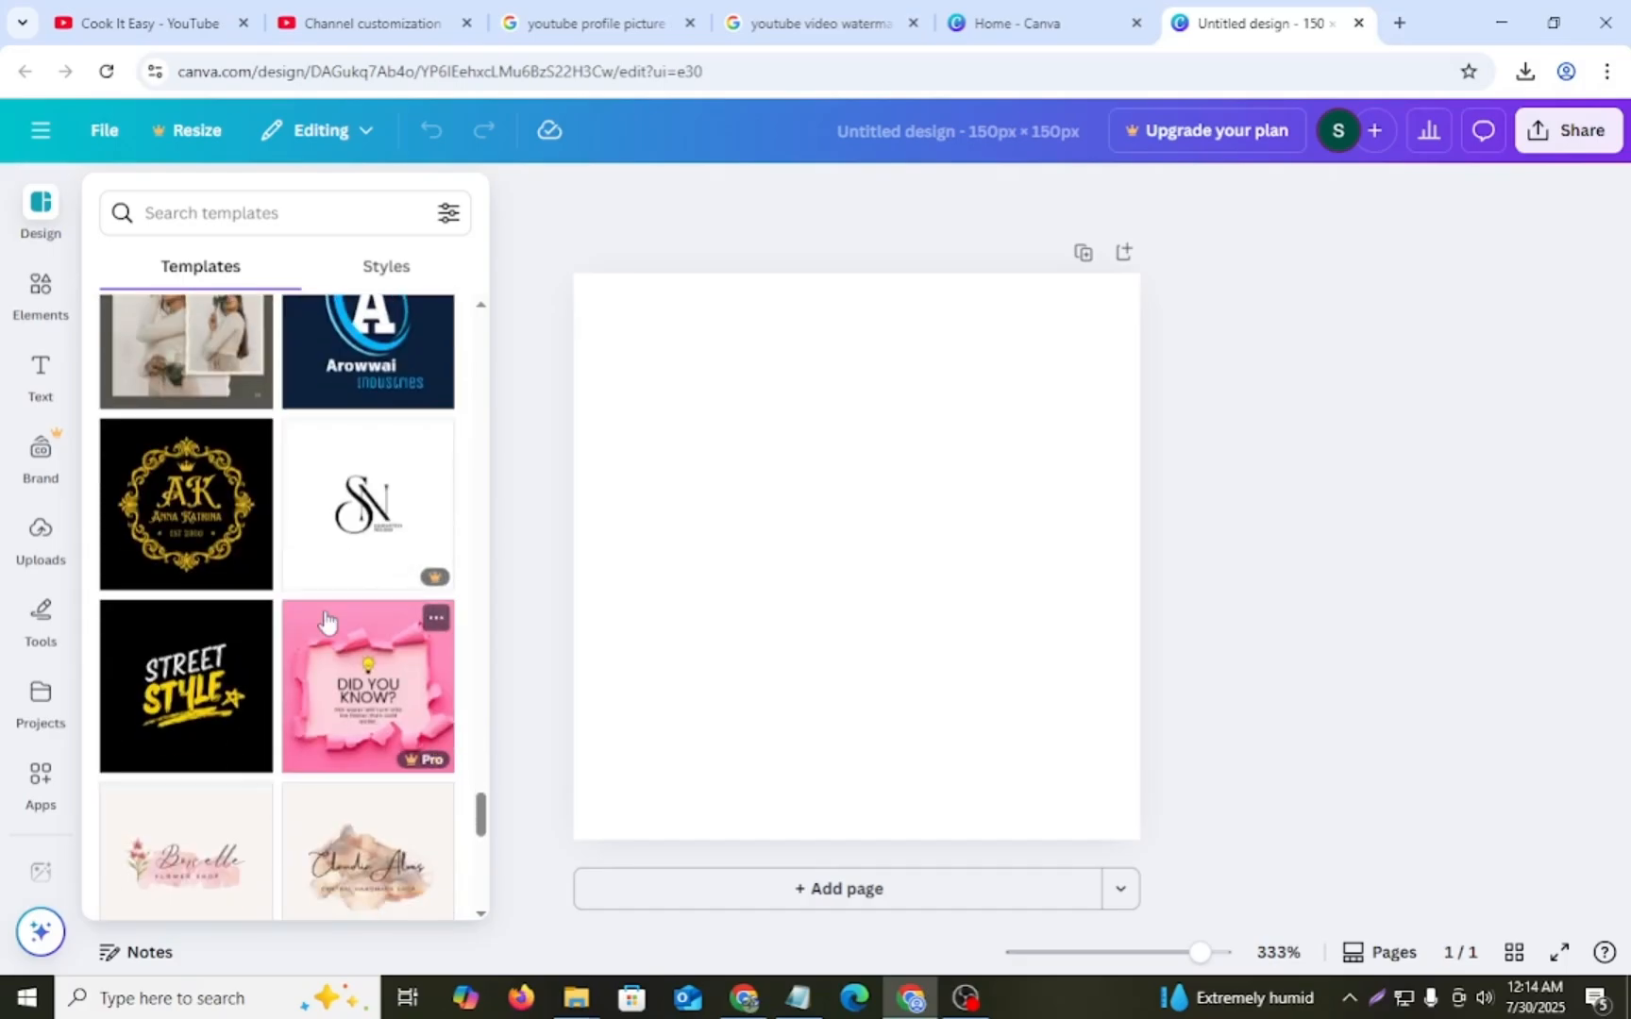
pyautogui.scroll(2, 324, 623)
pyautogui.click(377, 571)
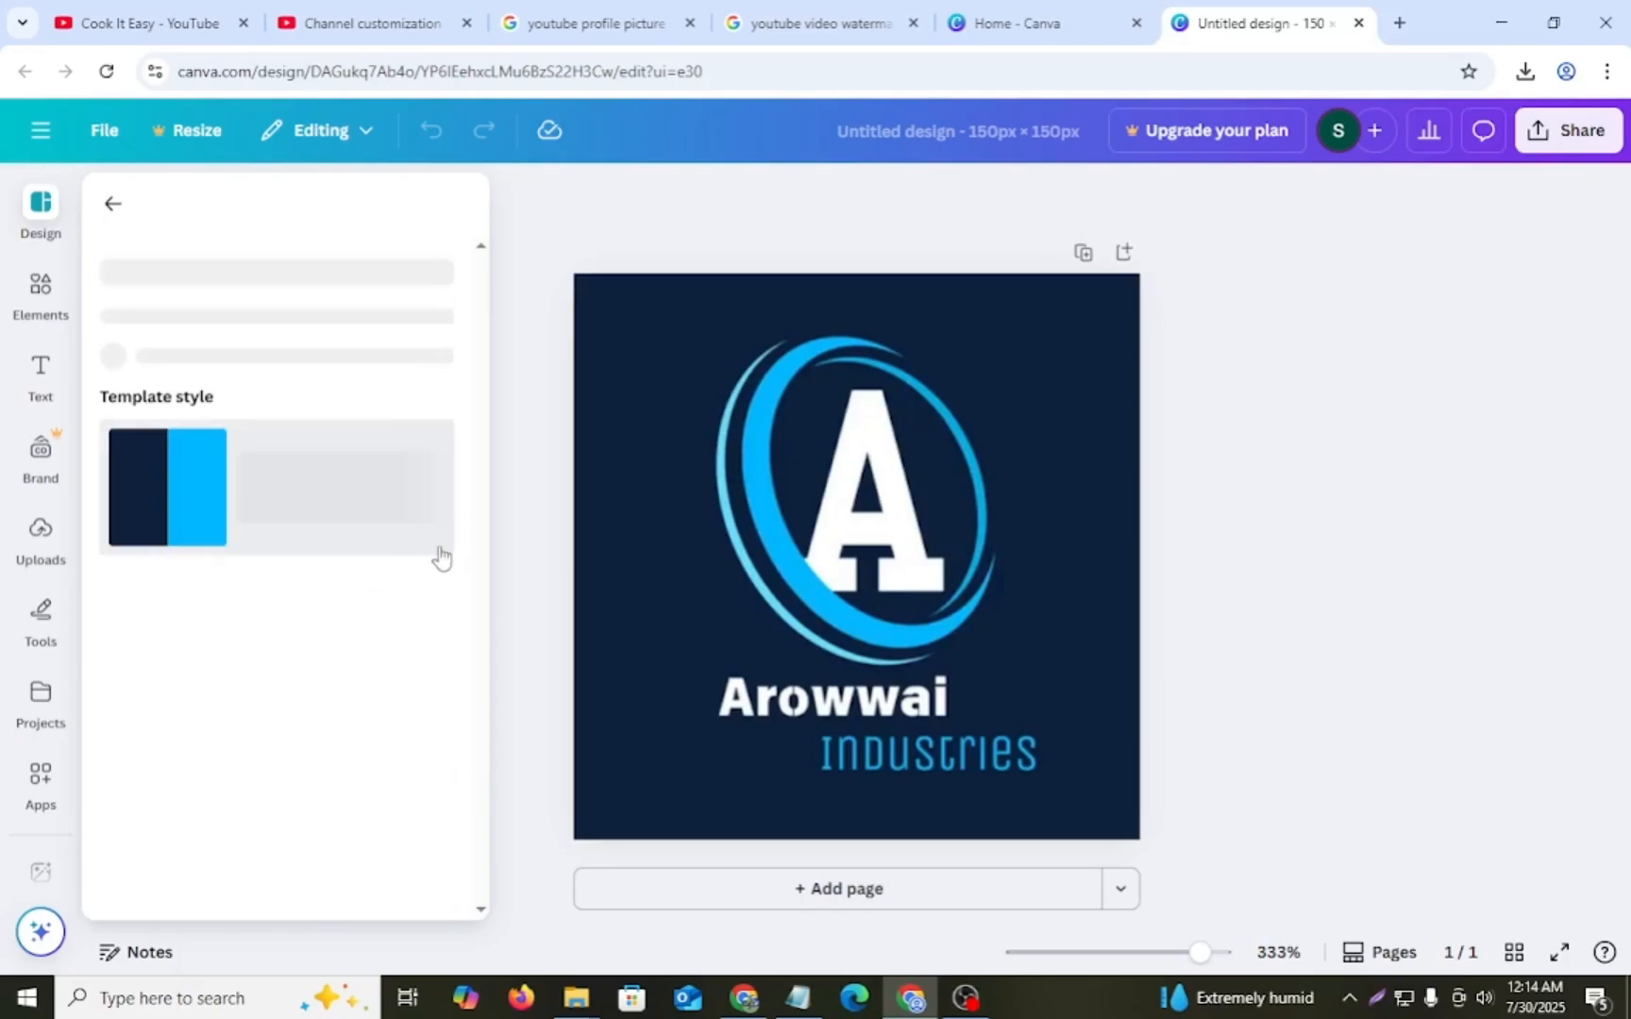
# - Replace the design with the Red Abstract Fire Letter A Logo template from the similar templates
pyautogui.scroll(-6, 335, 656)
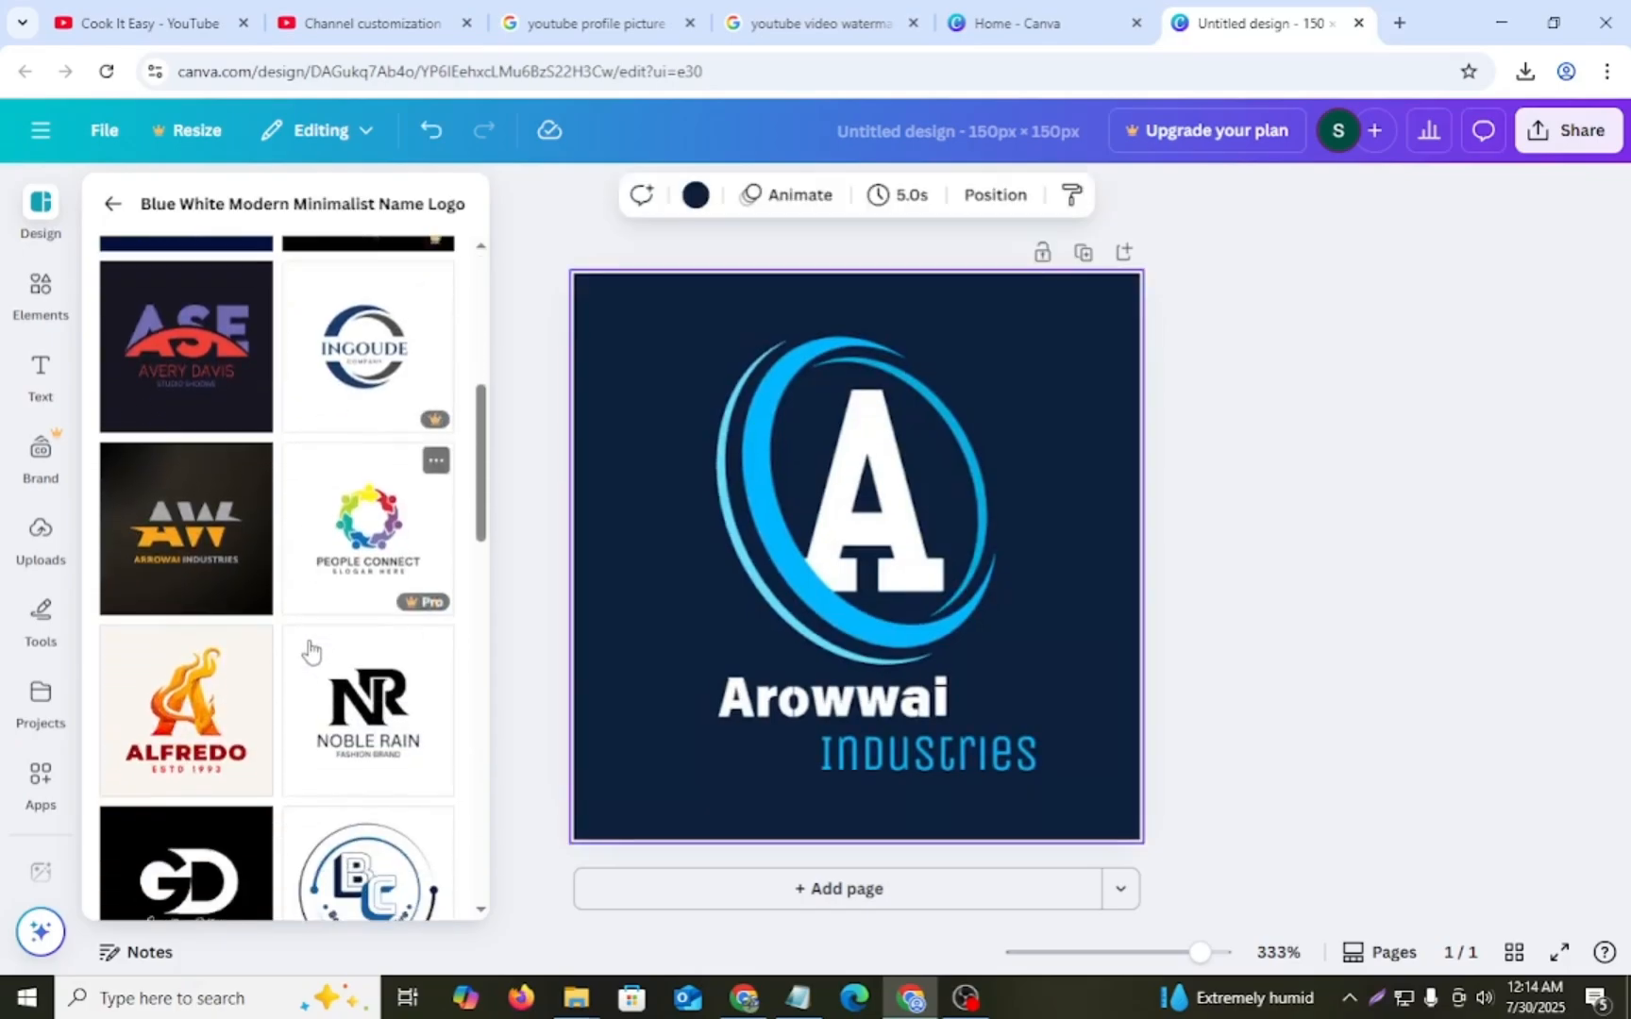
pyautogui.scroll(-1, 307, 651)
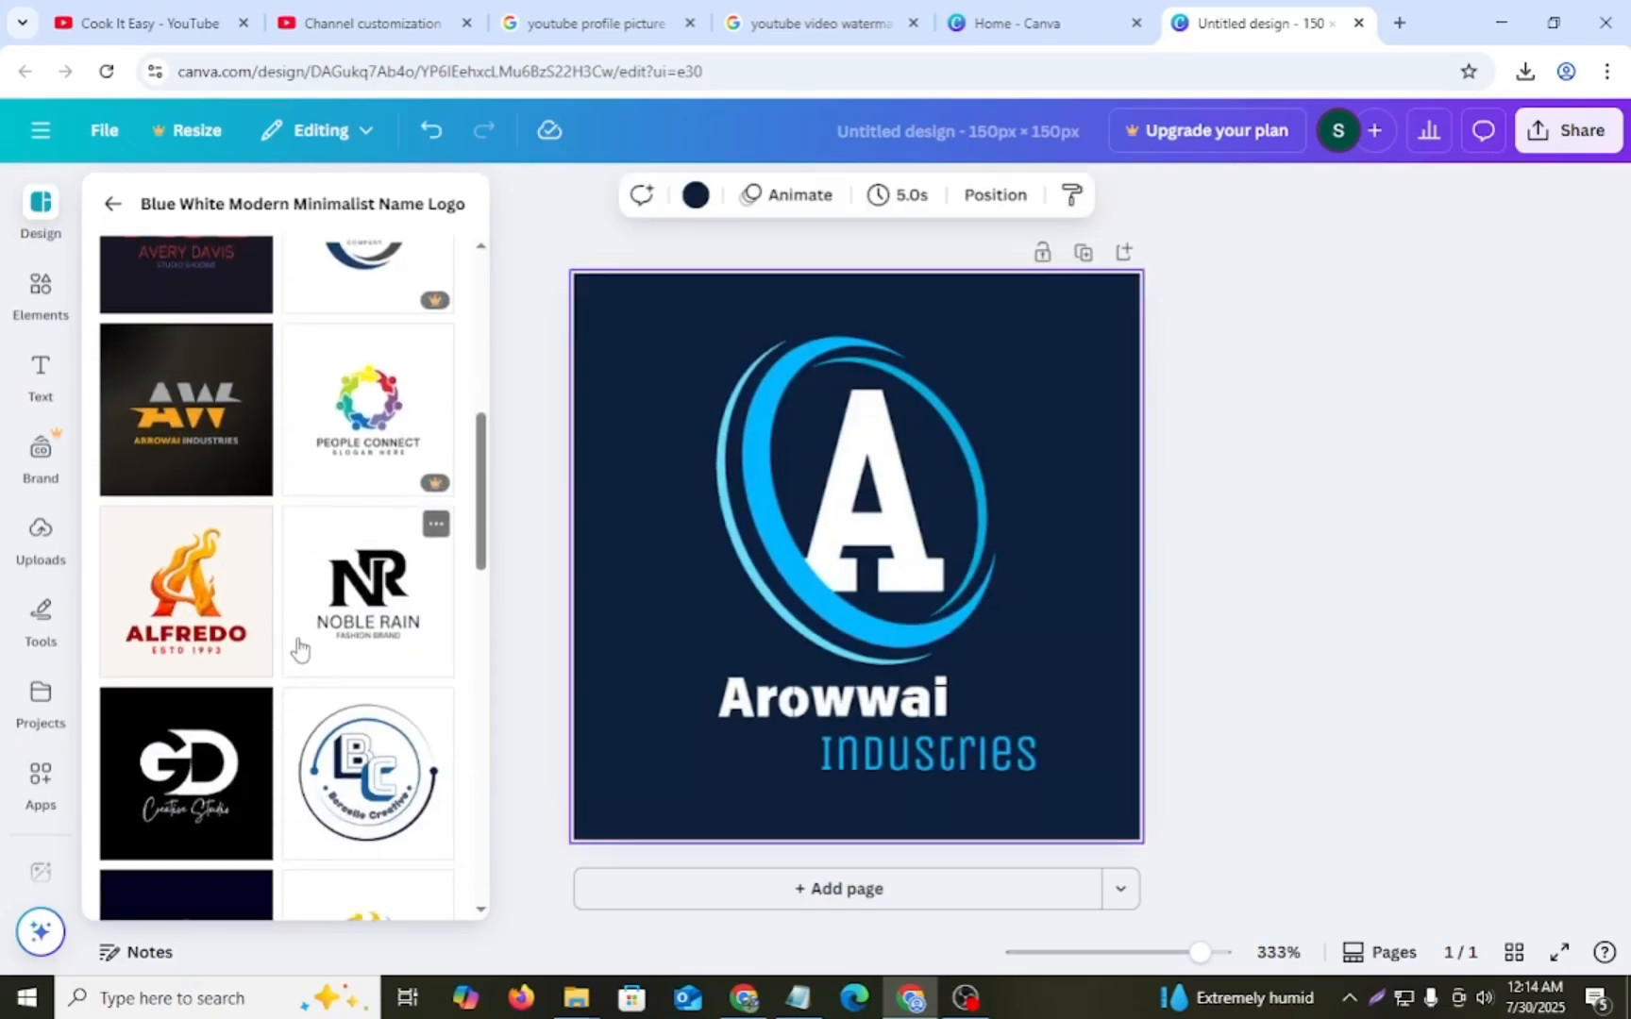
pyautogui.click(183, 603)
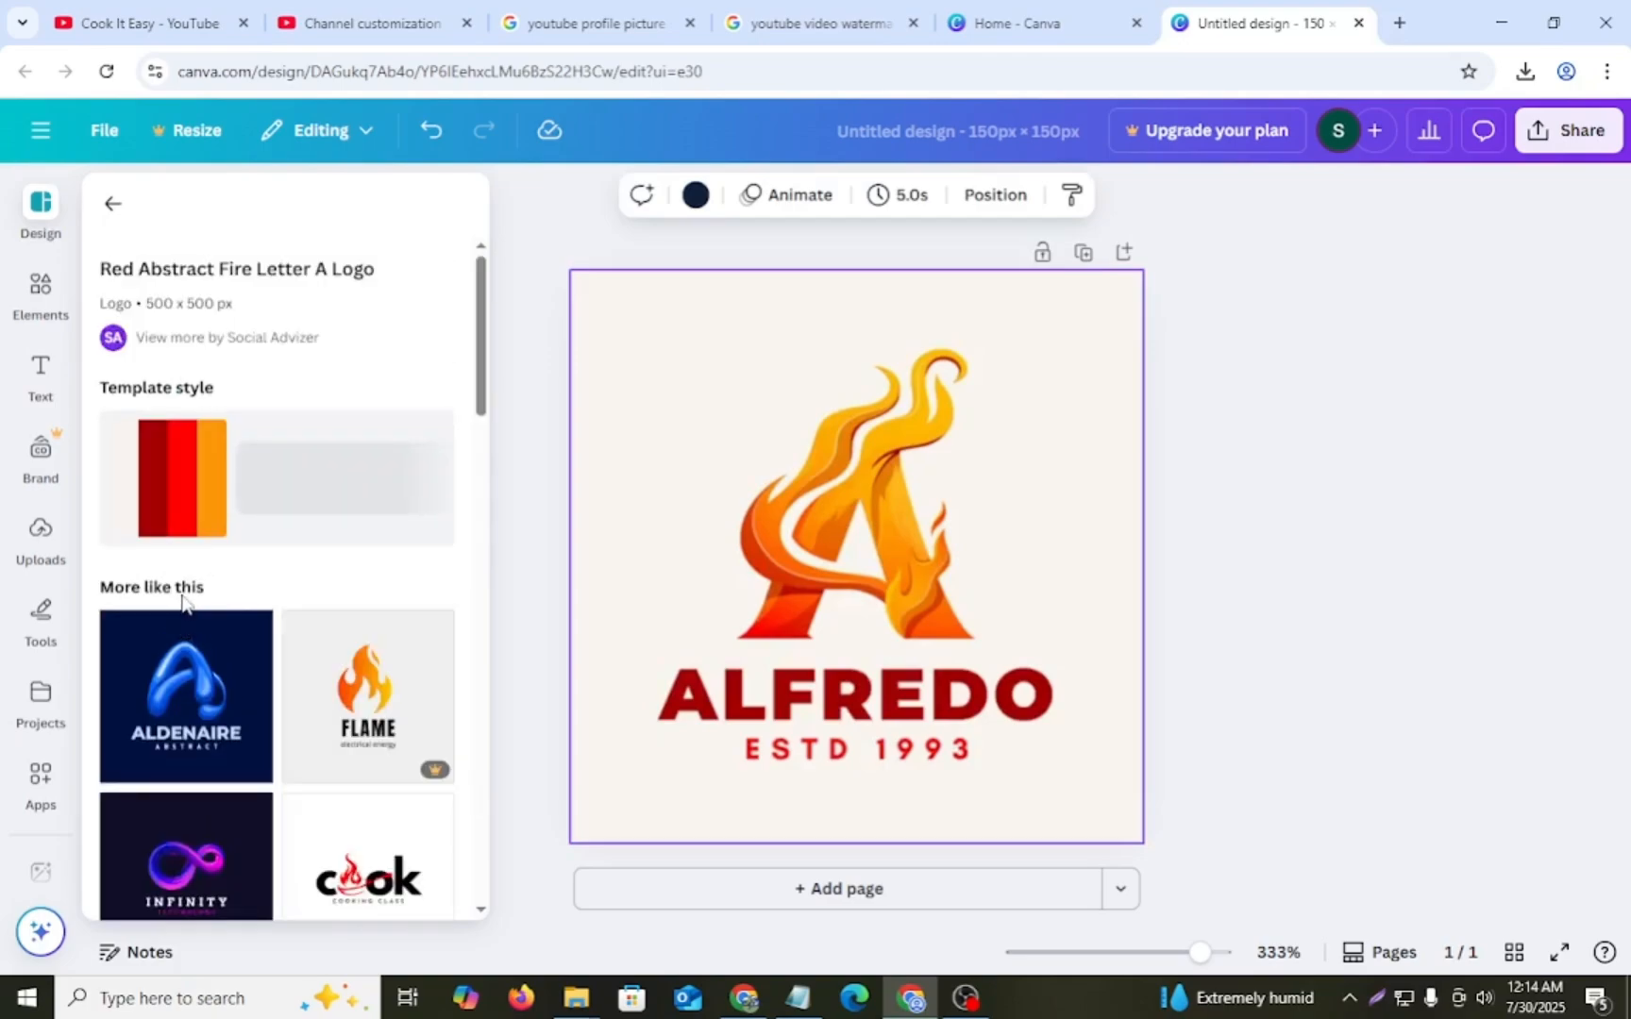
pyautogui.scroll(-1, 234, 601)
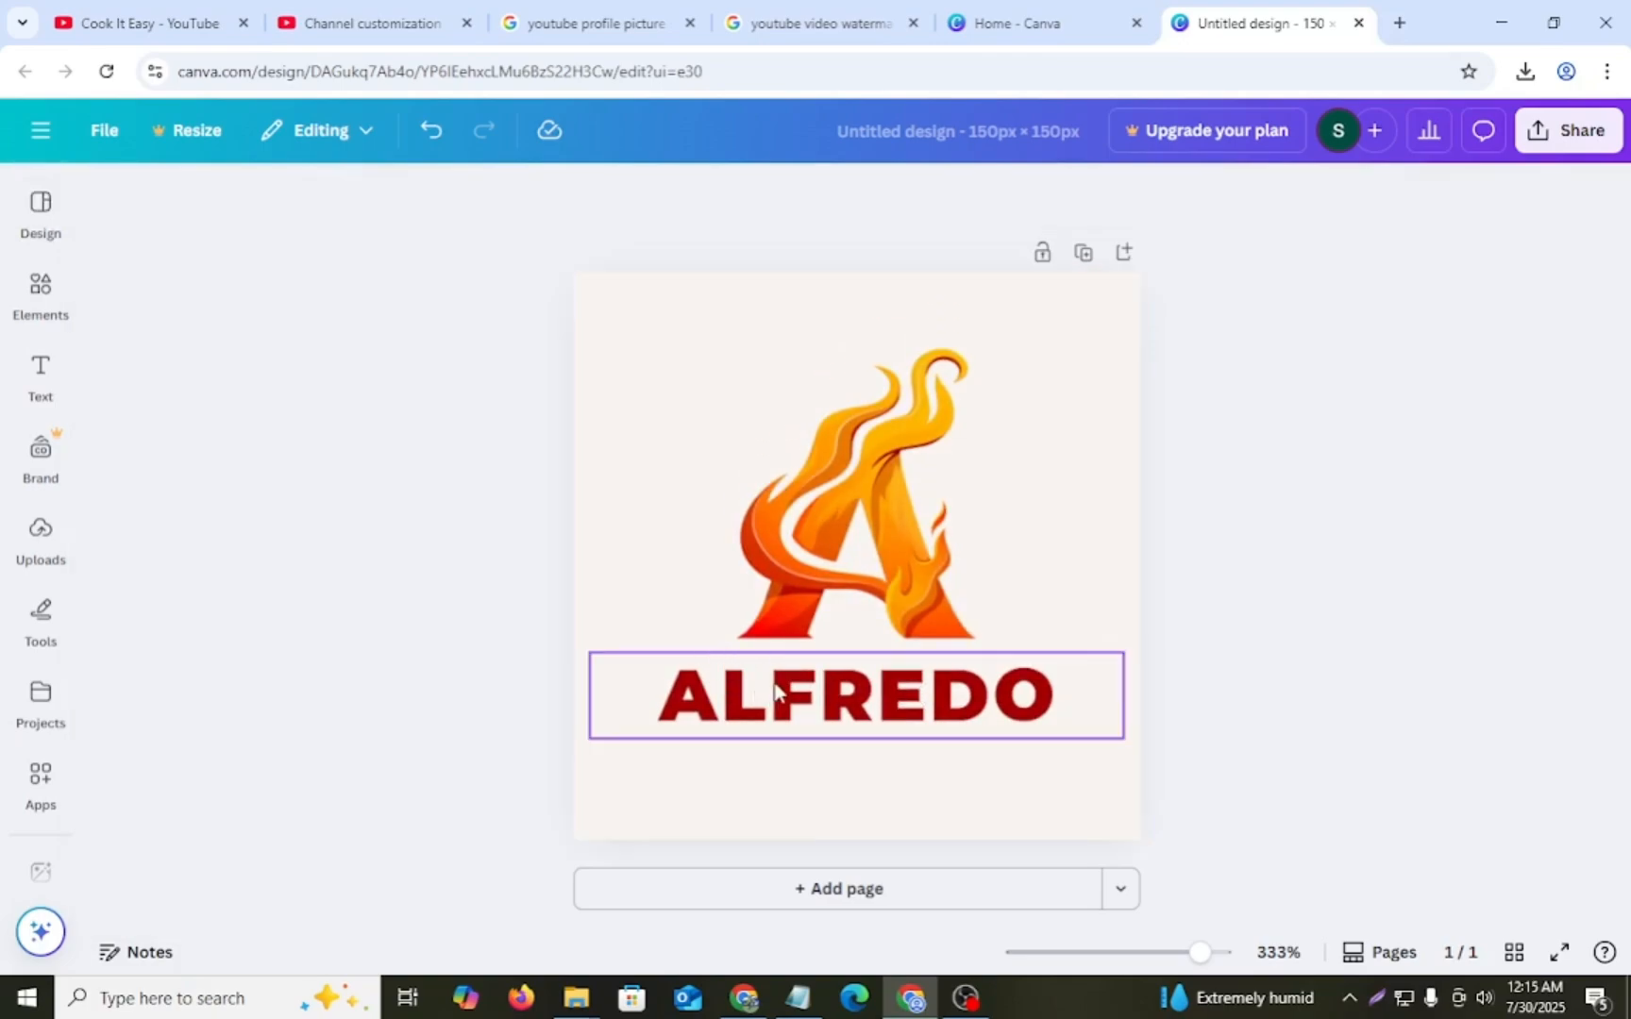
# - Replace the ALFREDO text with "SUBSCRIBE NOW", using the subscribe wording from the Notepad notes
pyautogui.click(774, 693)
pyautogui.click(823, 691)
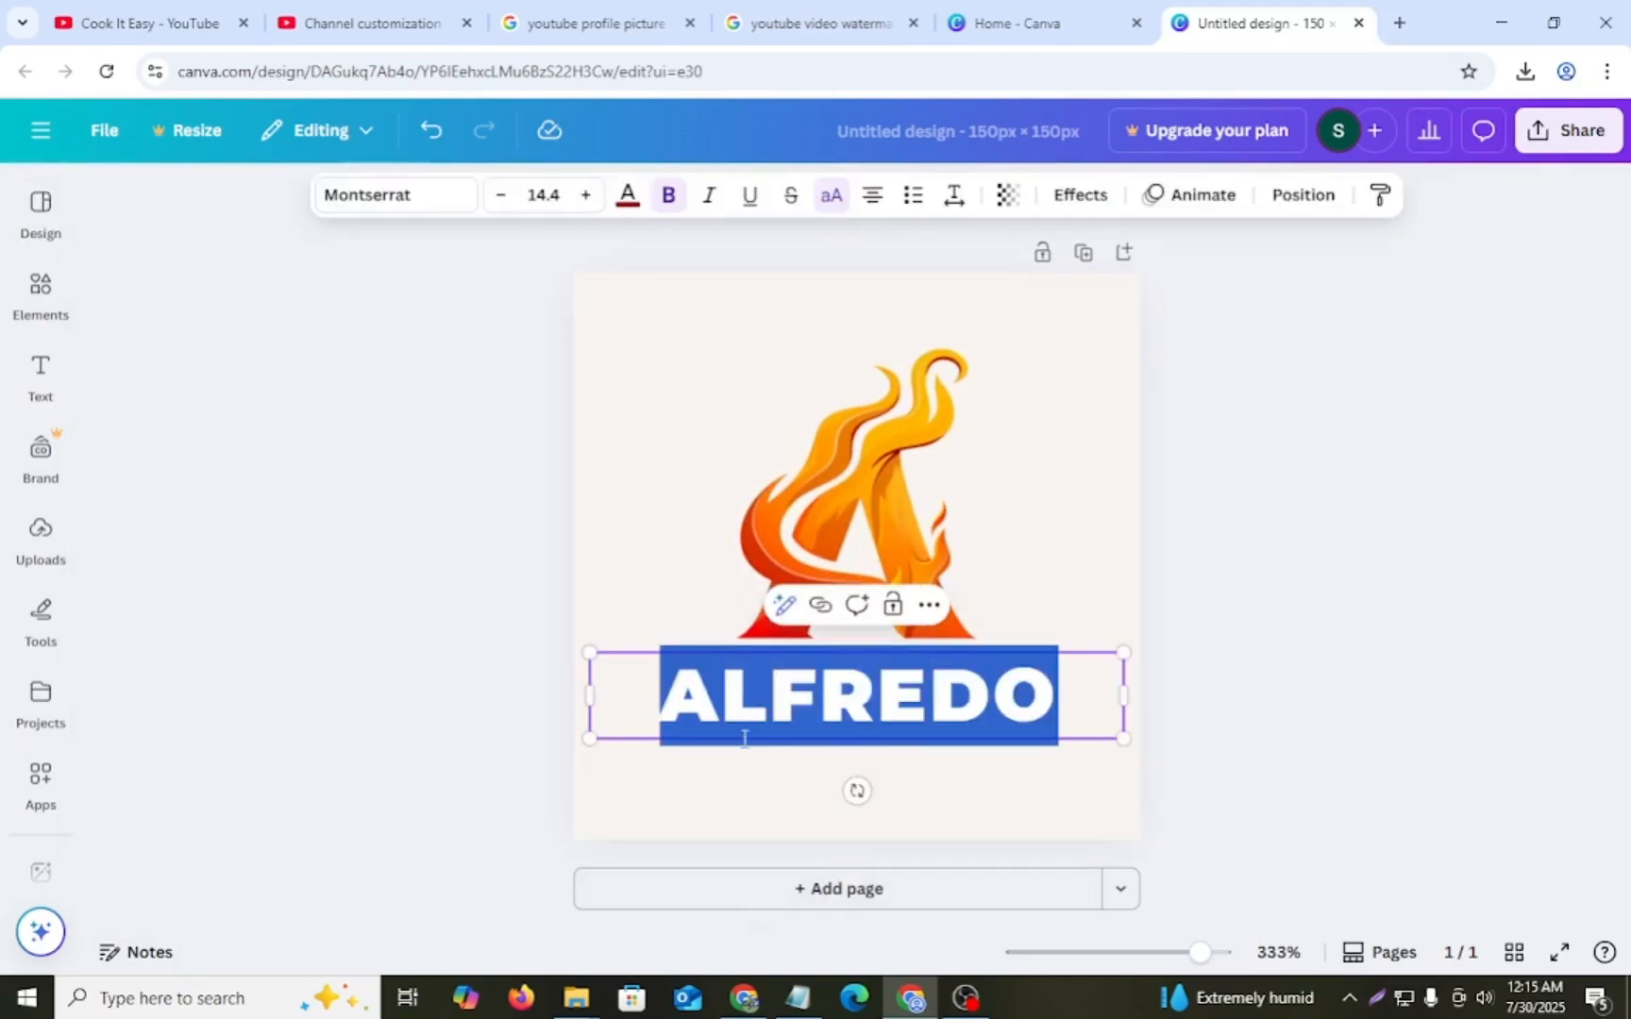
pyautogui.click(798, 998)
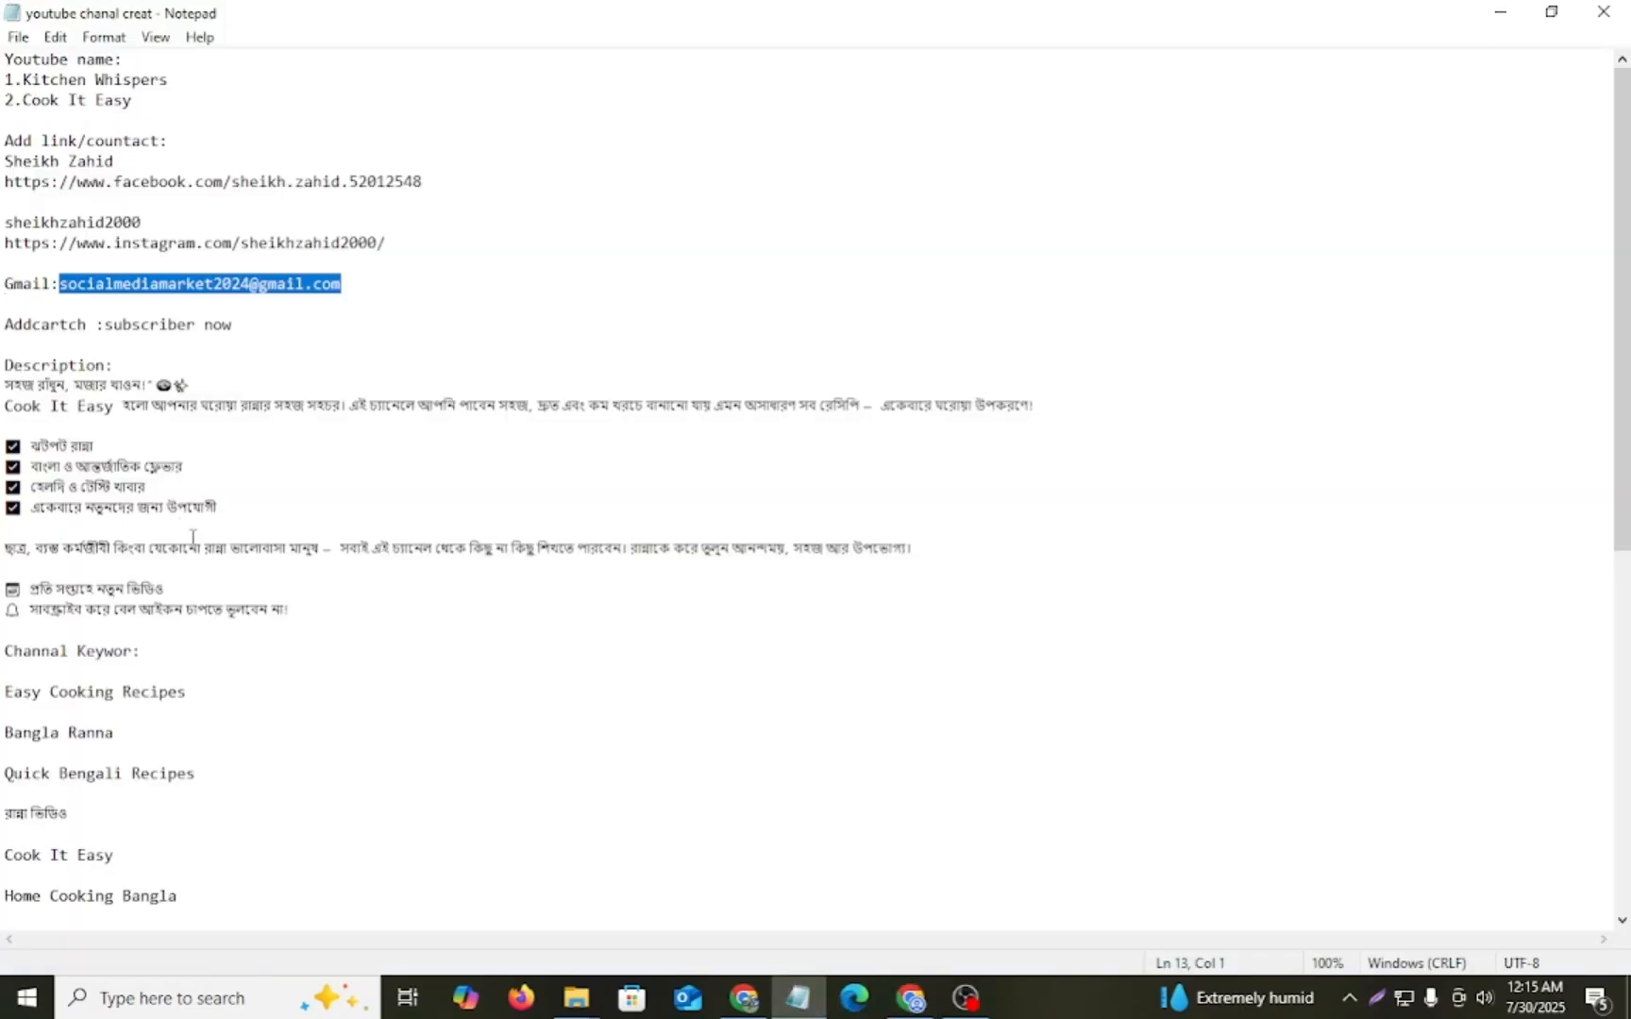
pyautogui.moveTo(104, 328); pyautogui.dragTo(243, 331)
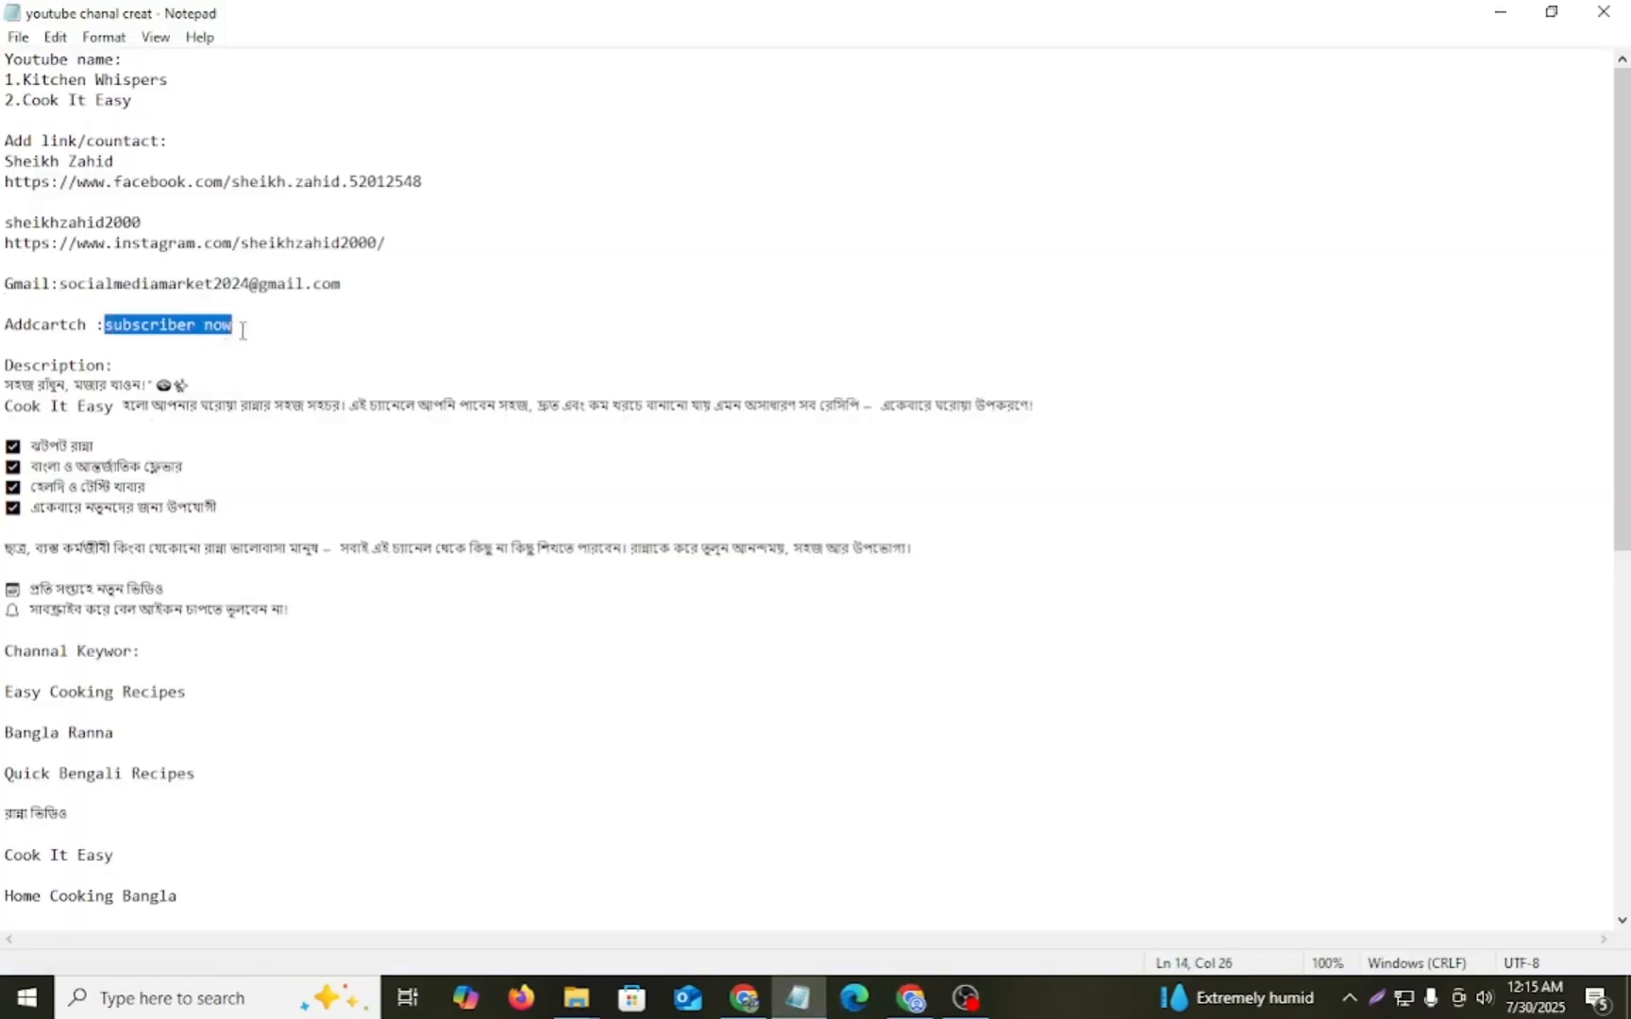
pyautogui.click(911, 998)
pyautogui.write('SUBSCRIBE NOW')
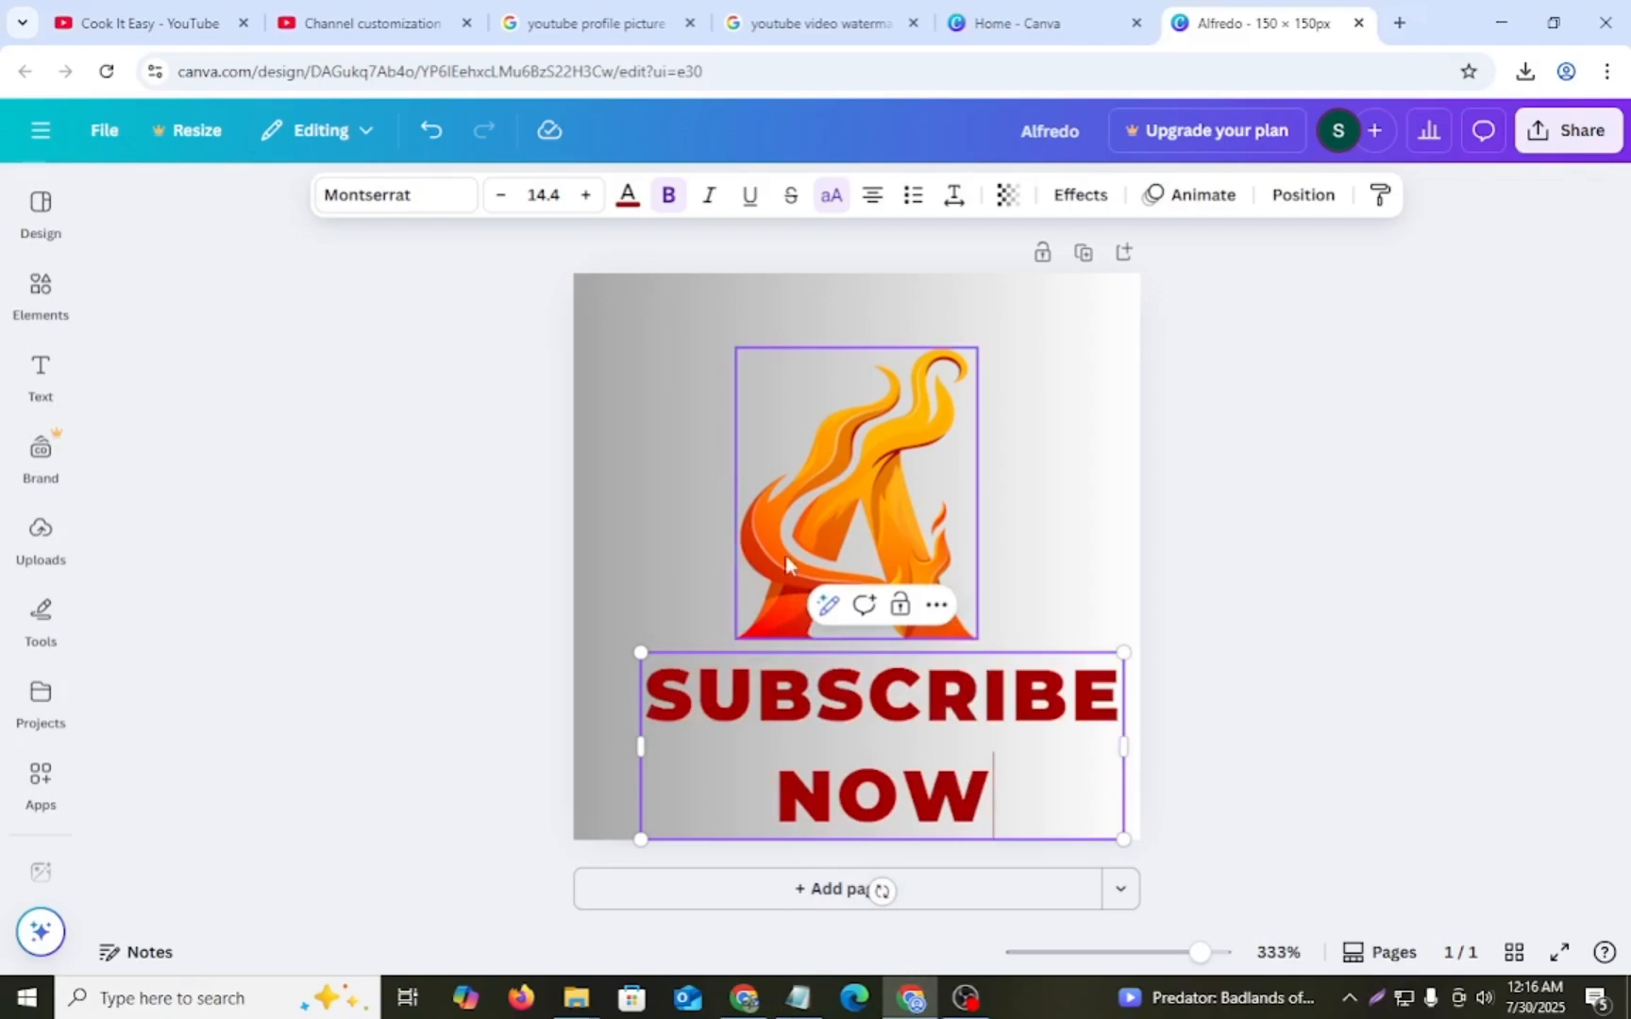
# - Centre the SUBSCRIBE NOW text beneath the flame logo and move both elements higher on the canvas
pyautogui.click(663, 454)
pyautogui.click(783, 724)
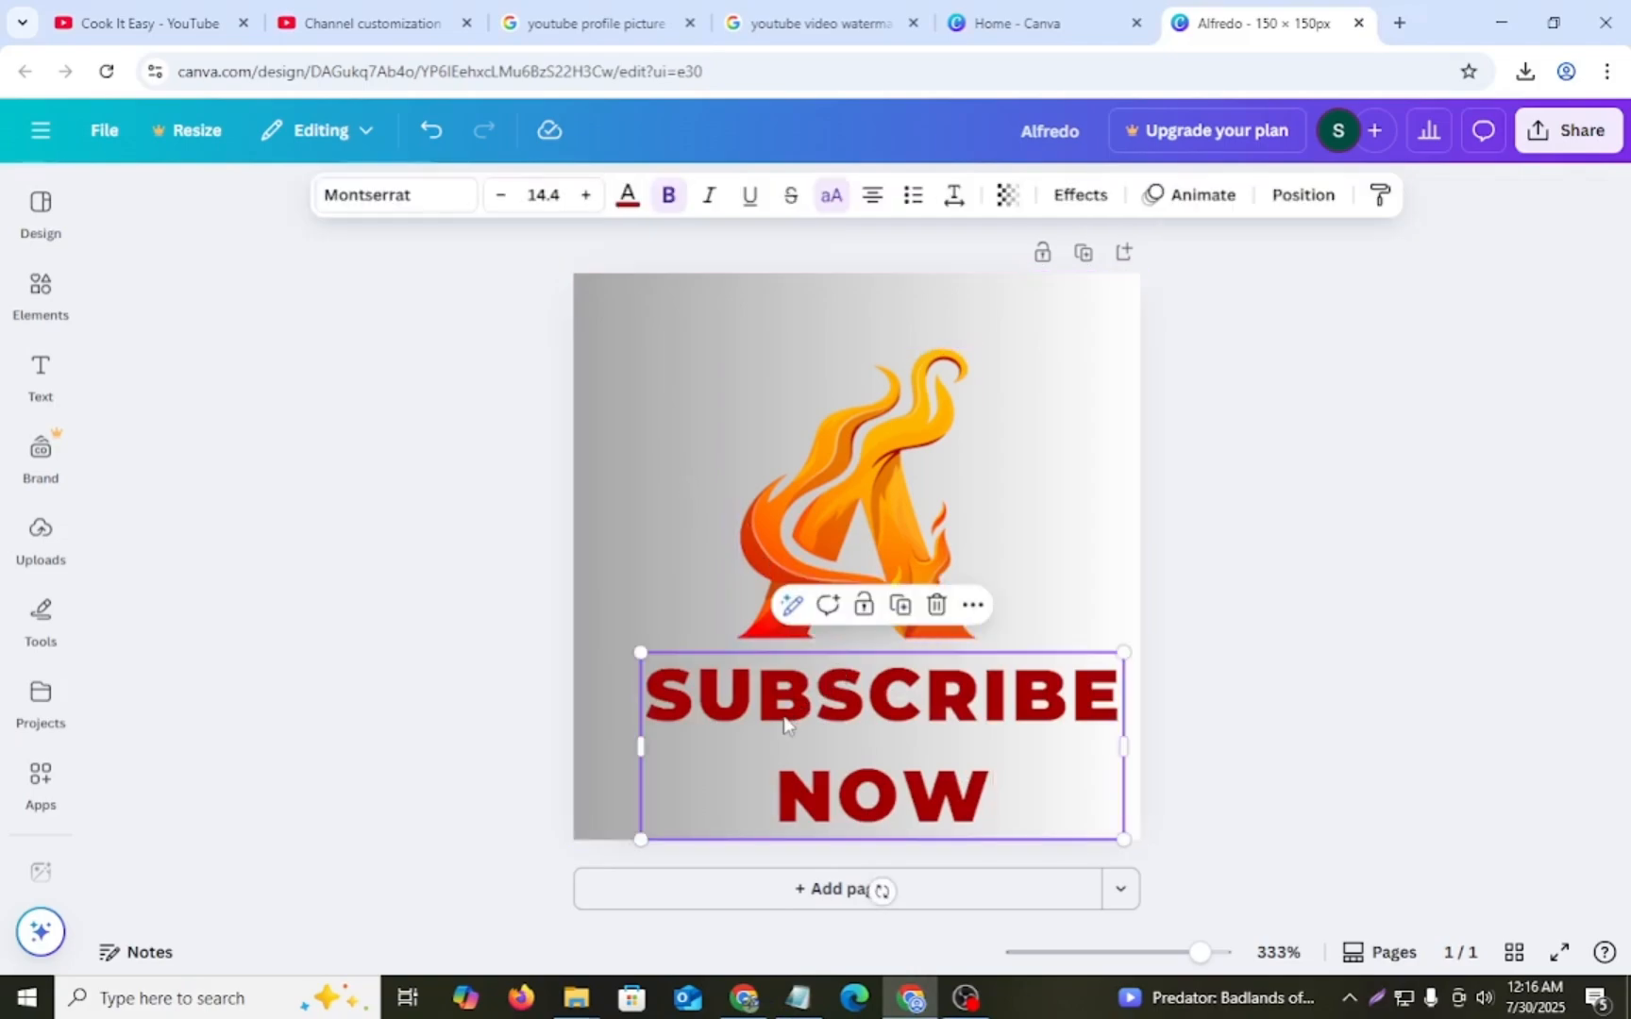
pyautogui.moveTo(780, 755); pyautogui.dragTo(734, 753)
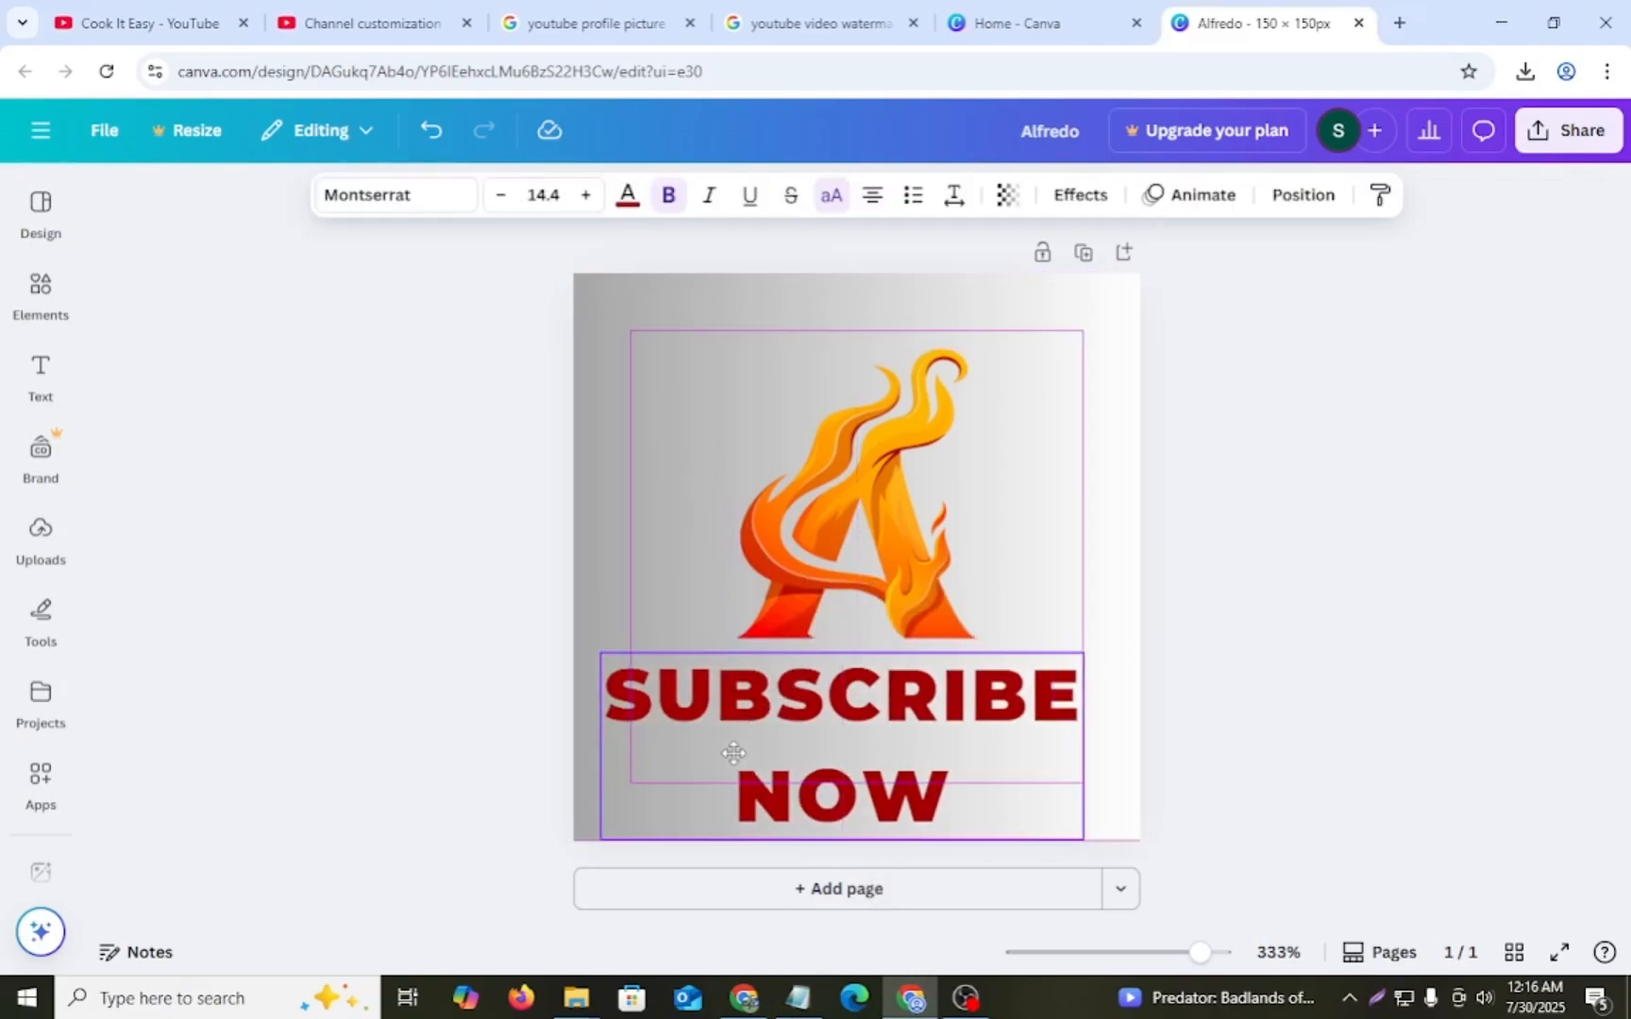
pyautogui.click(684, 470)
pyautogui.click(823, 481)
pyautogui.moveTo(823, 481); pyautogui.dragTo(825, 445)
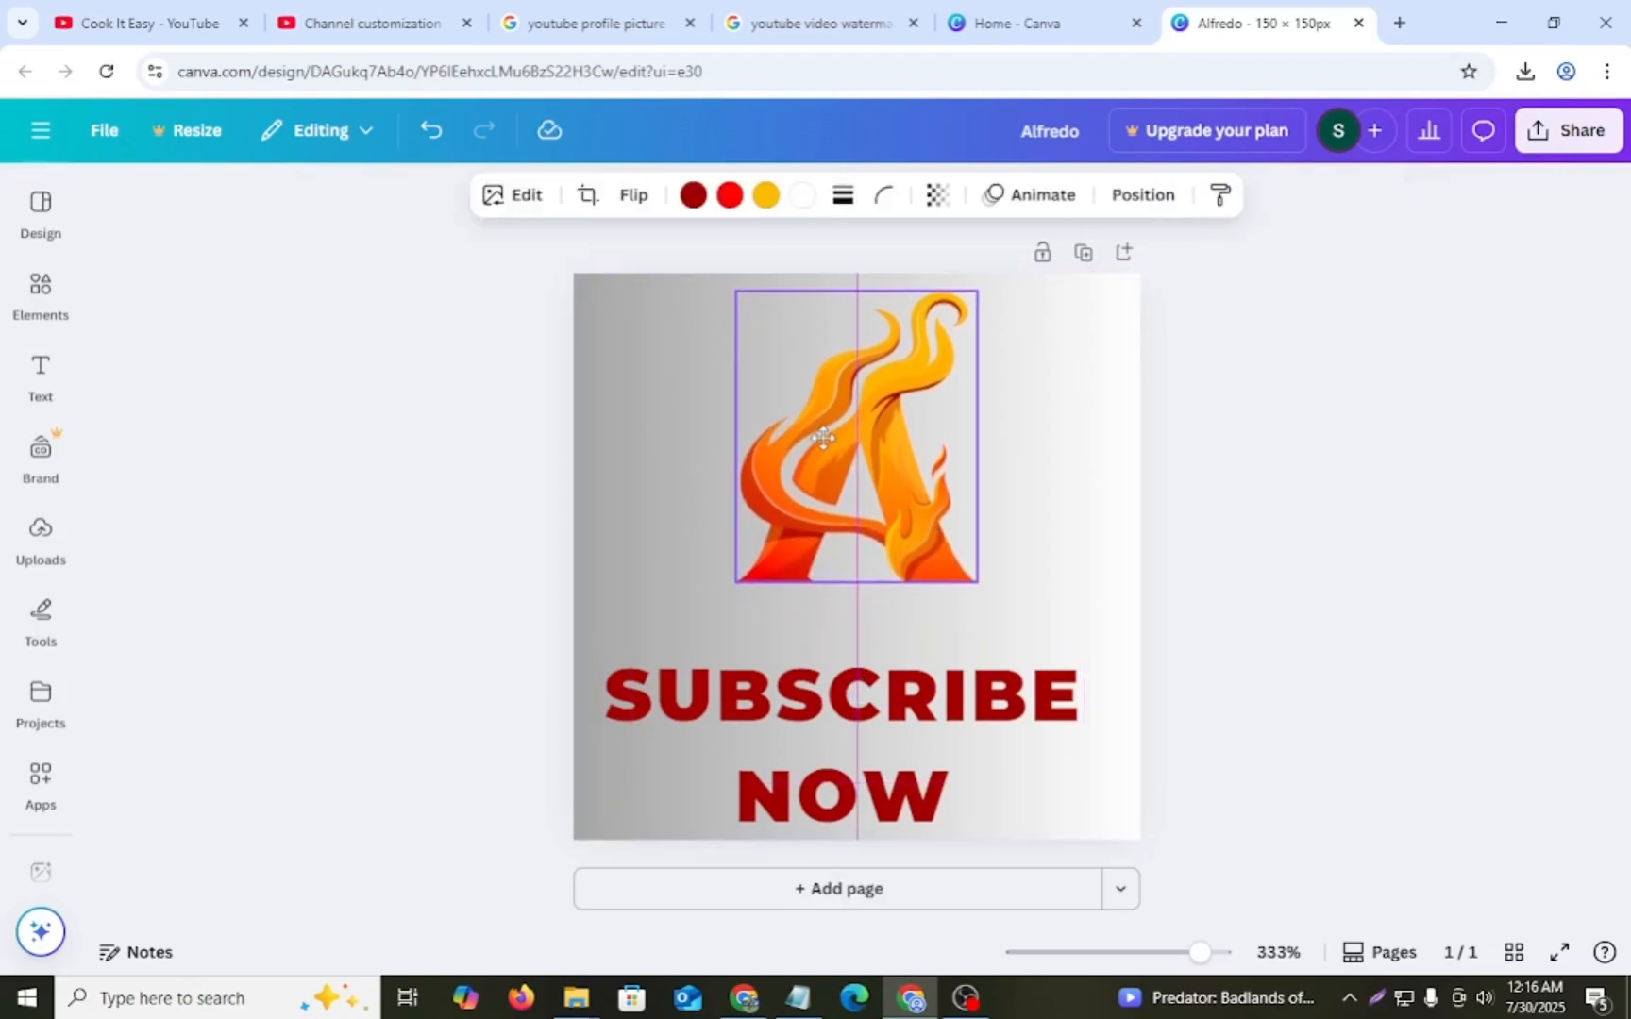
pyautogui.click(841, 746)
pyautogui.moveTo(841, 746); pyautogui.dragTo(841, 697)
pyautogui.click(707, 454)
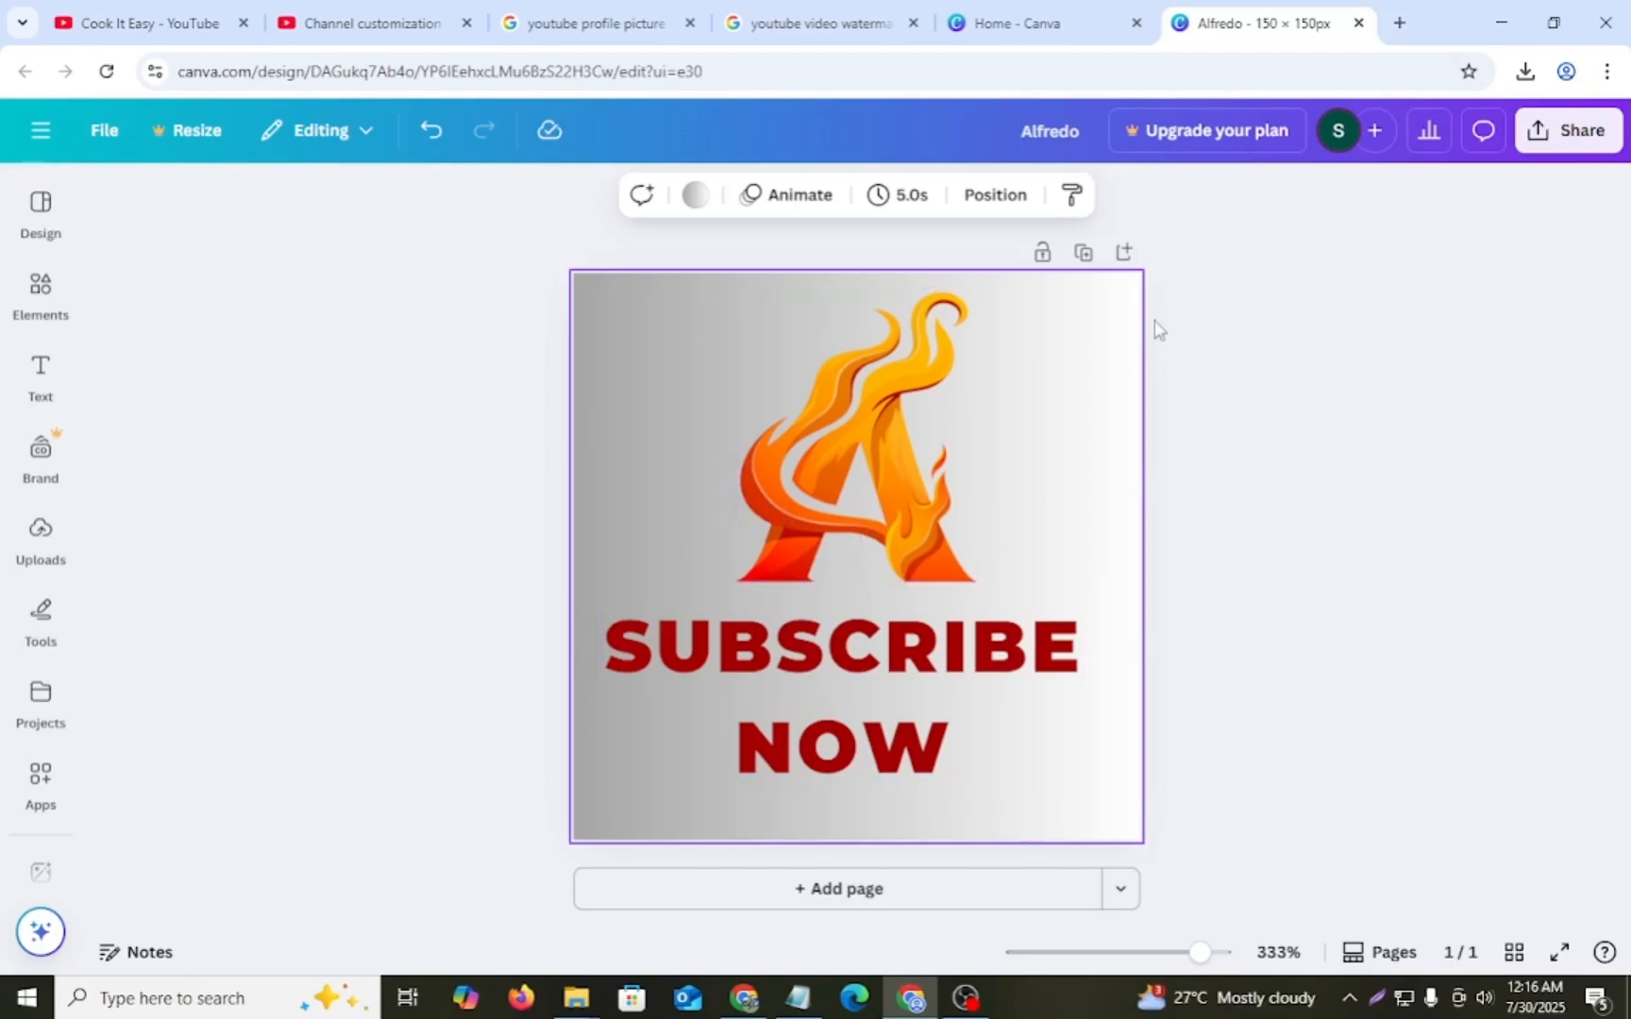
# - Download the watermark design as a JPG at 150 × 150 px
pyautogui.click(1567, 130)
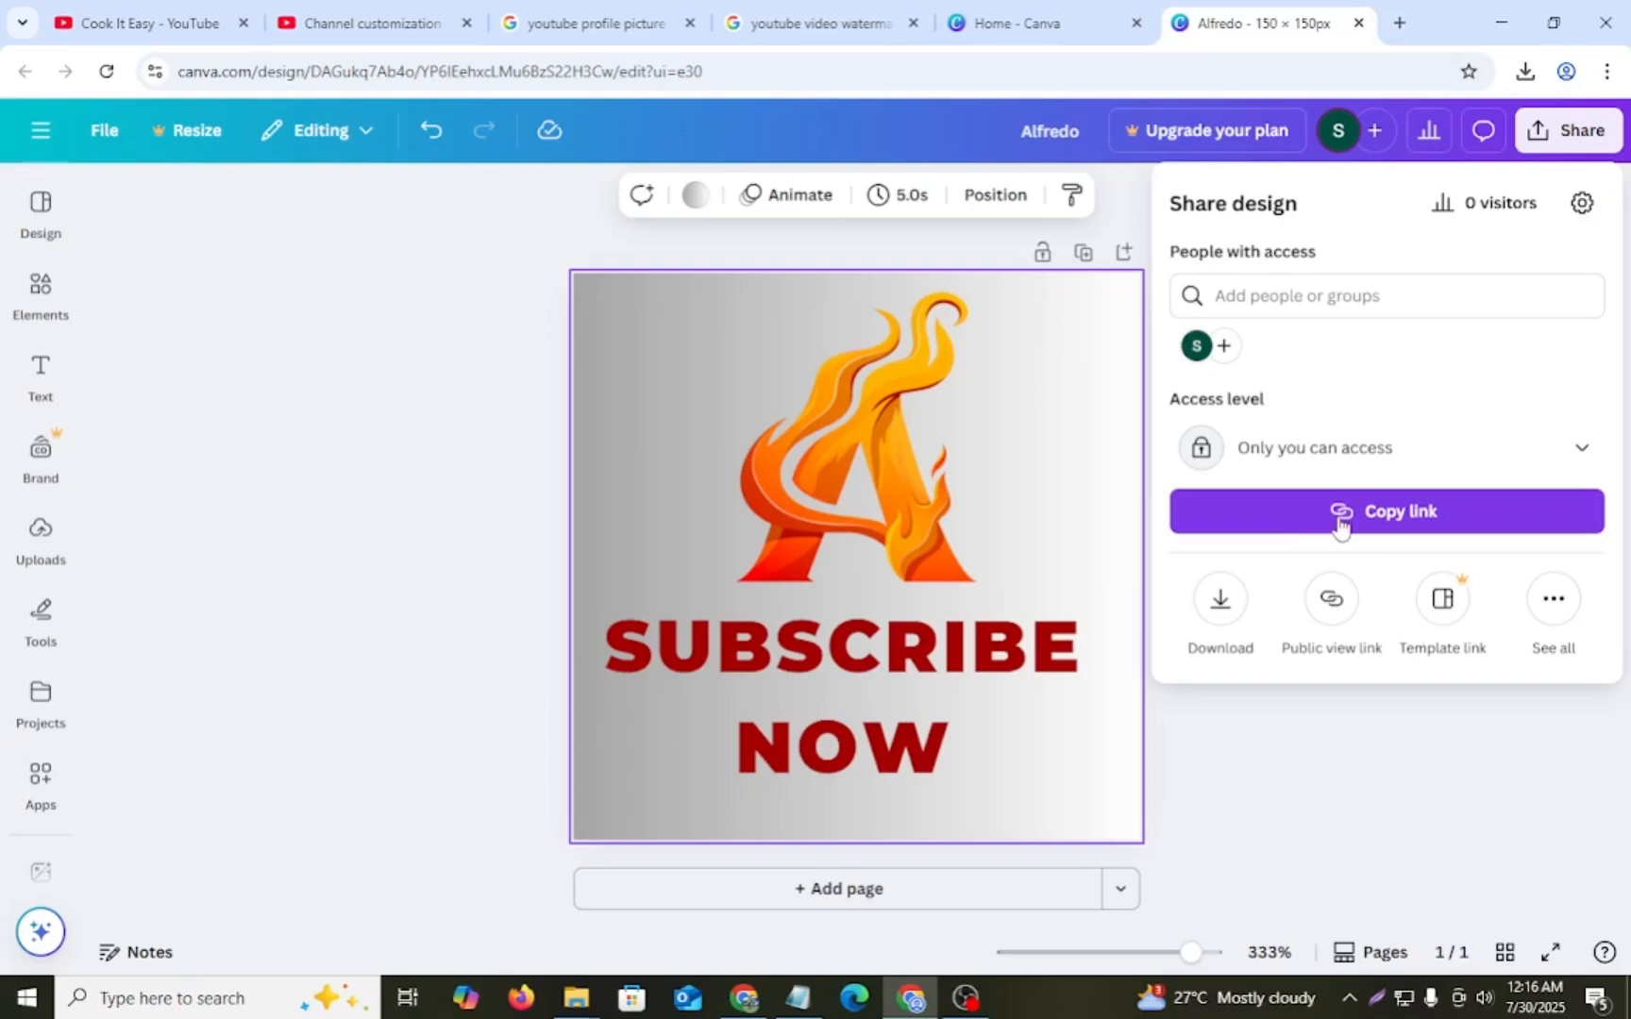
pyautogui.click(1229, 600)
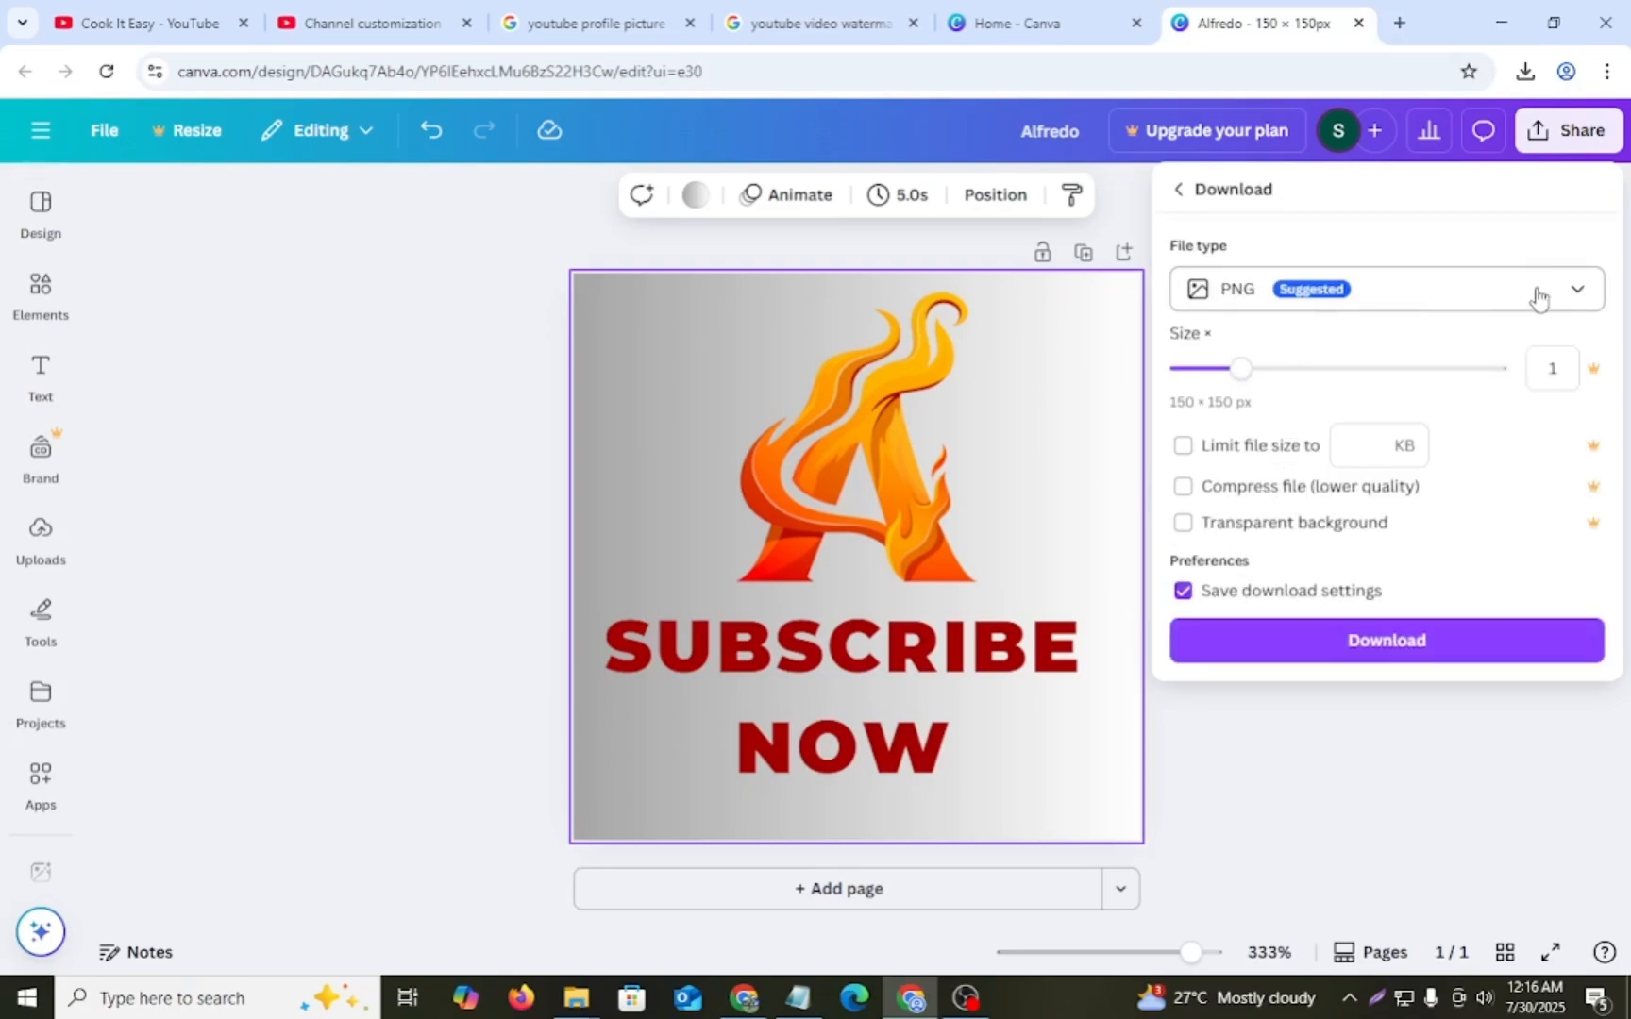
pyautogui.click(1572, 295)
pyautogui.click(1238, 368)
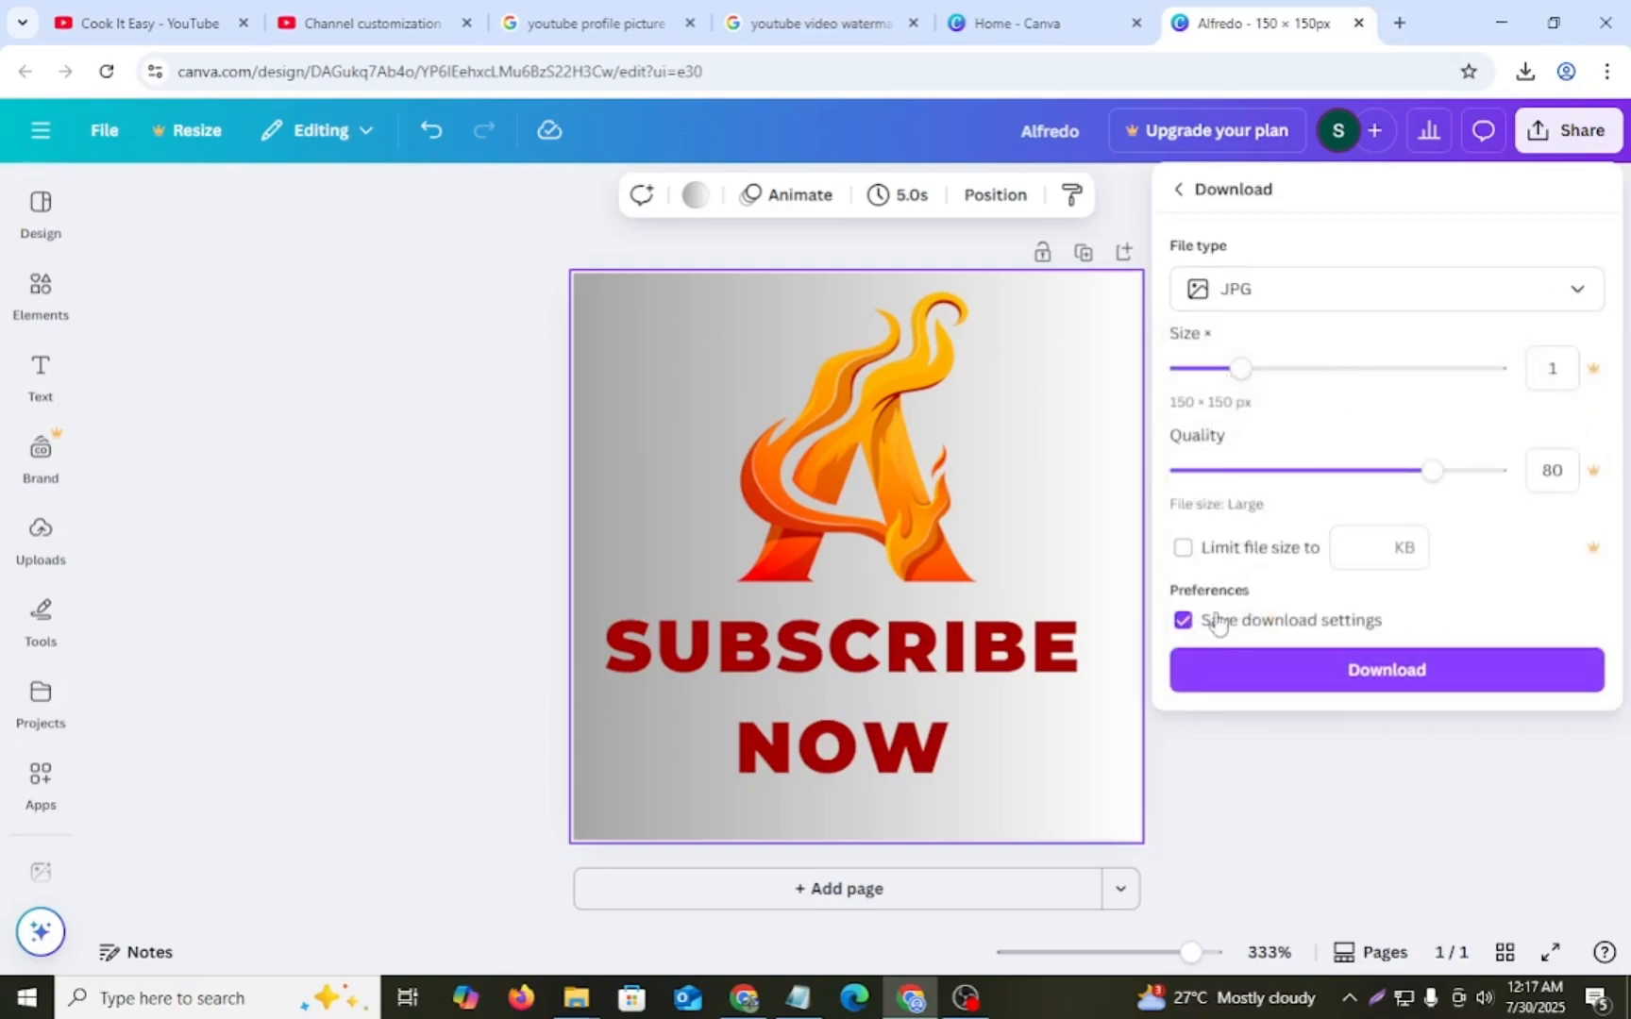
pyautogui.click(1348, 669)
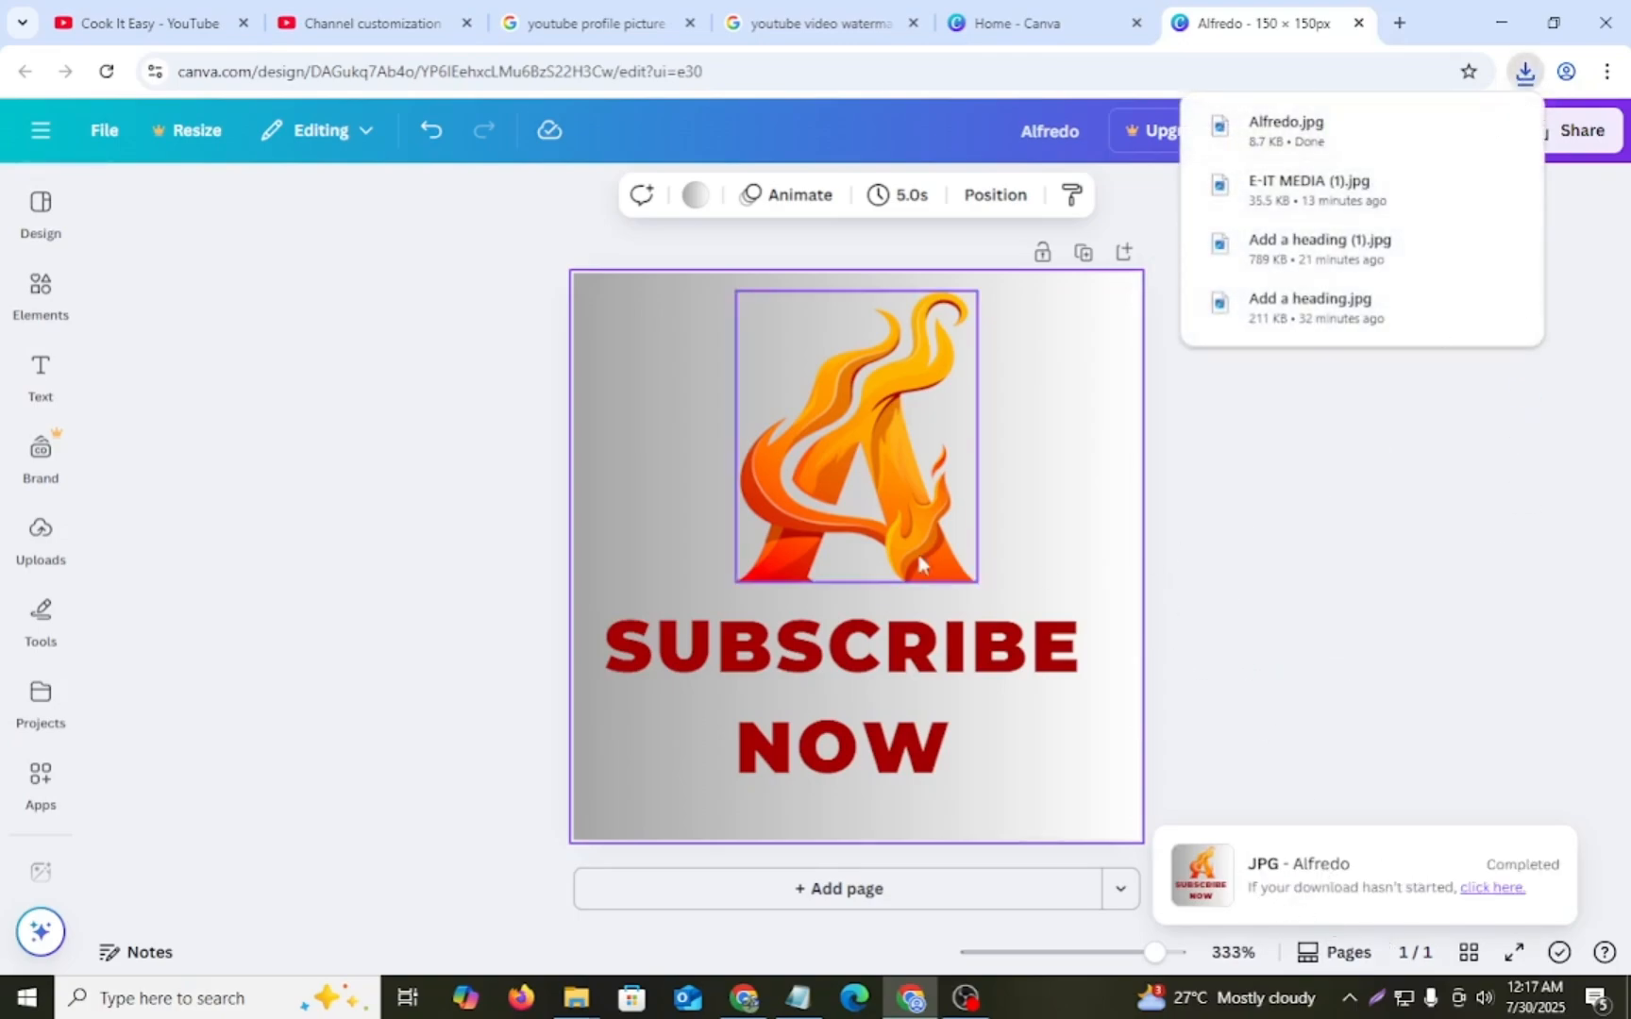
pyautogui.click(416, 19)
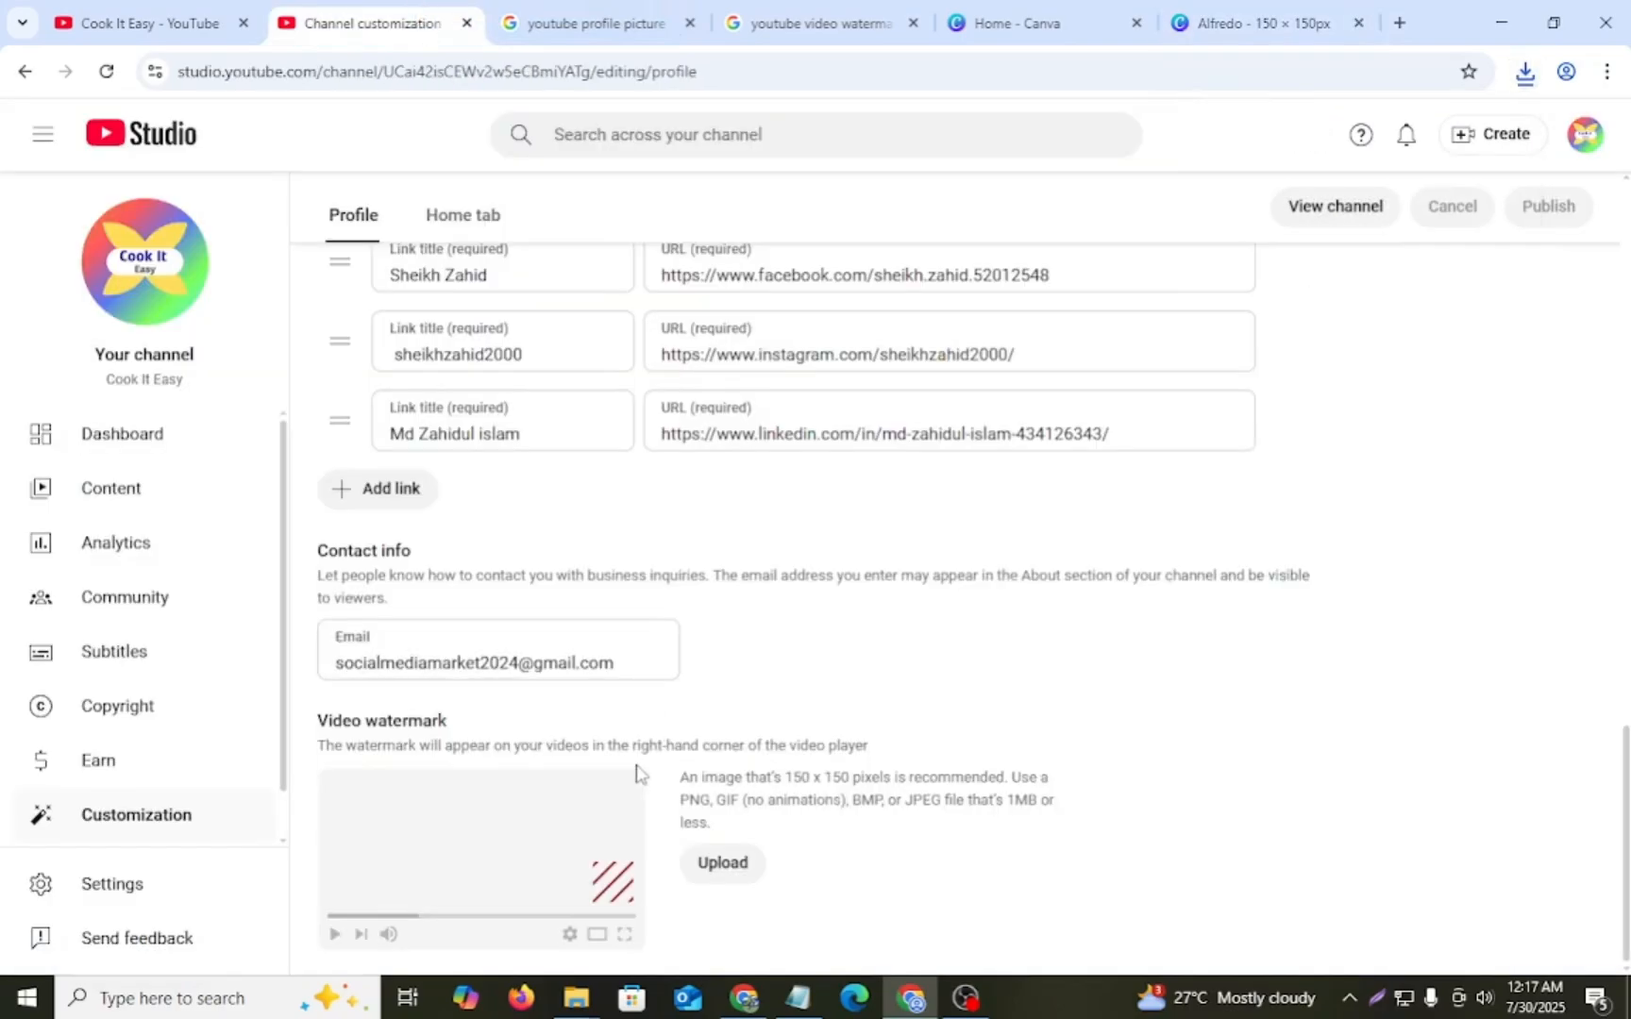
pyautogui.moveTo(305, 727); pyautogui.dragTo(436, 723)
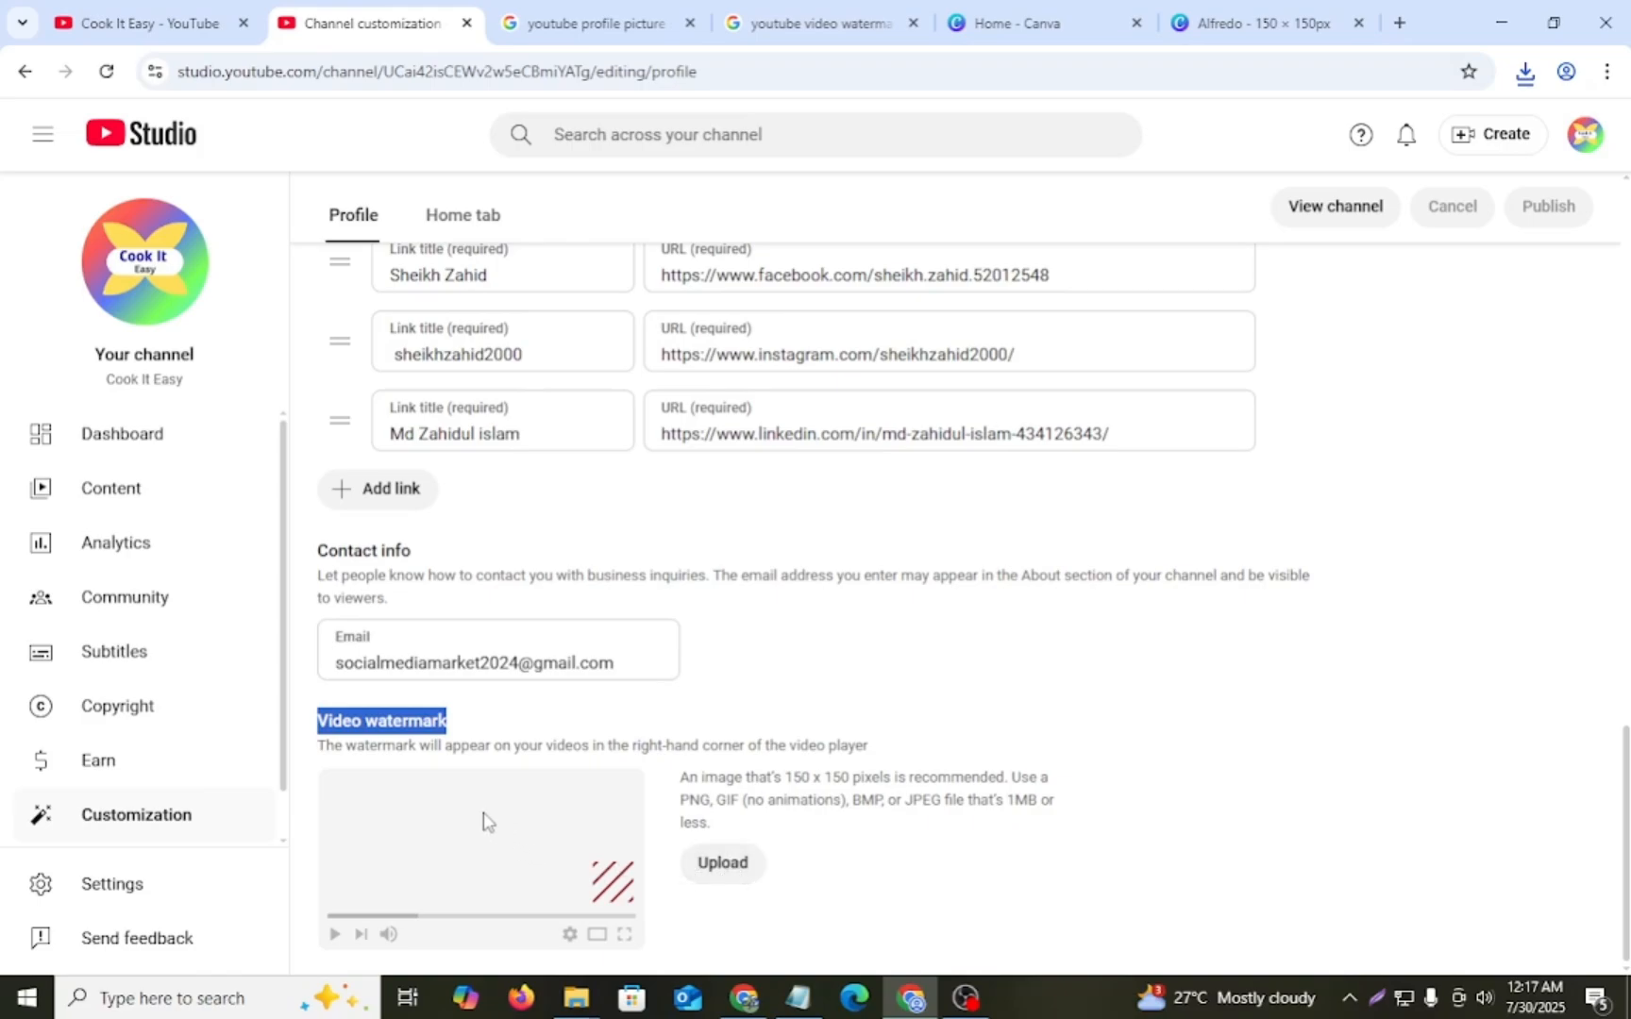
pyautogui.click(706, 867)
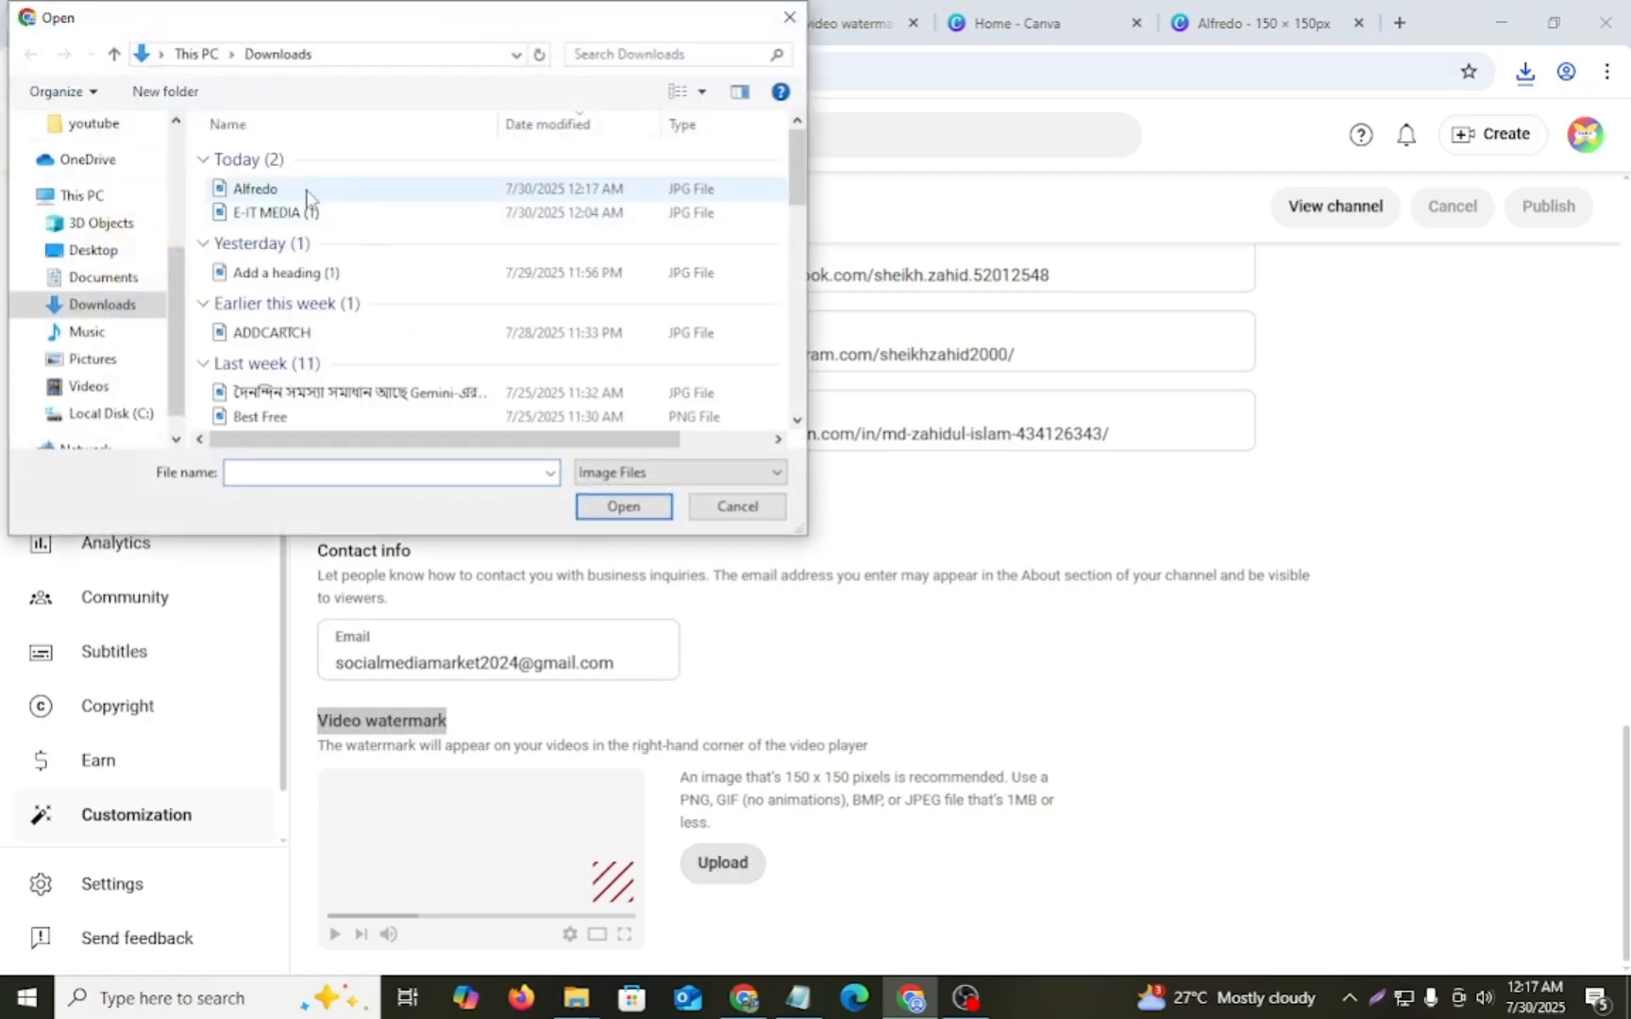
pyautogui.click(307, 193)
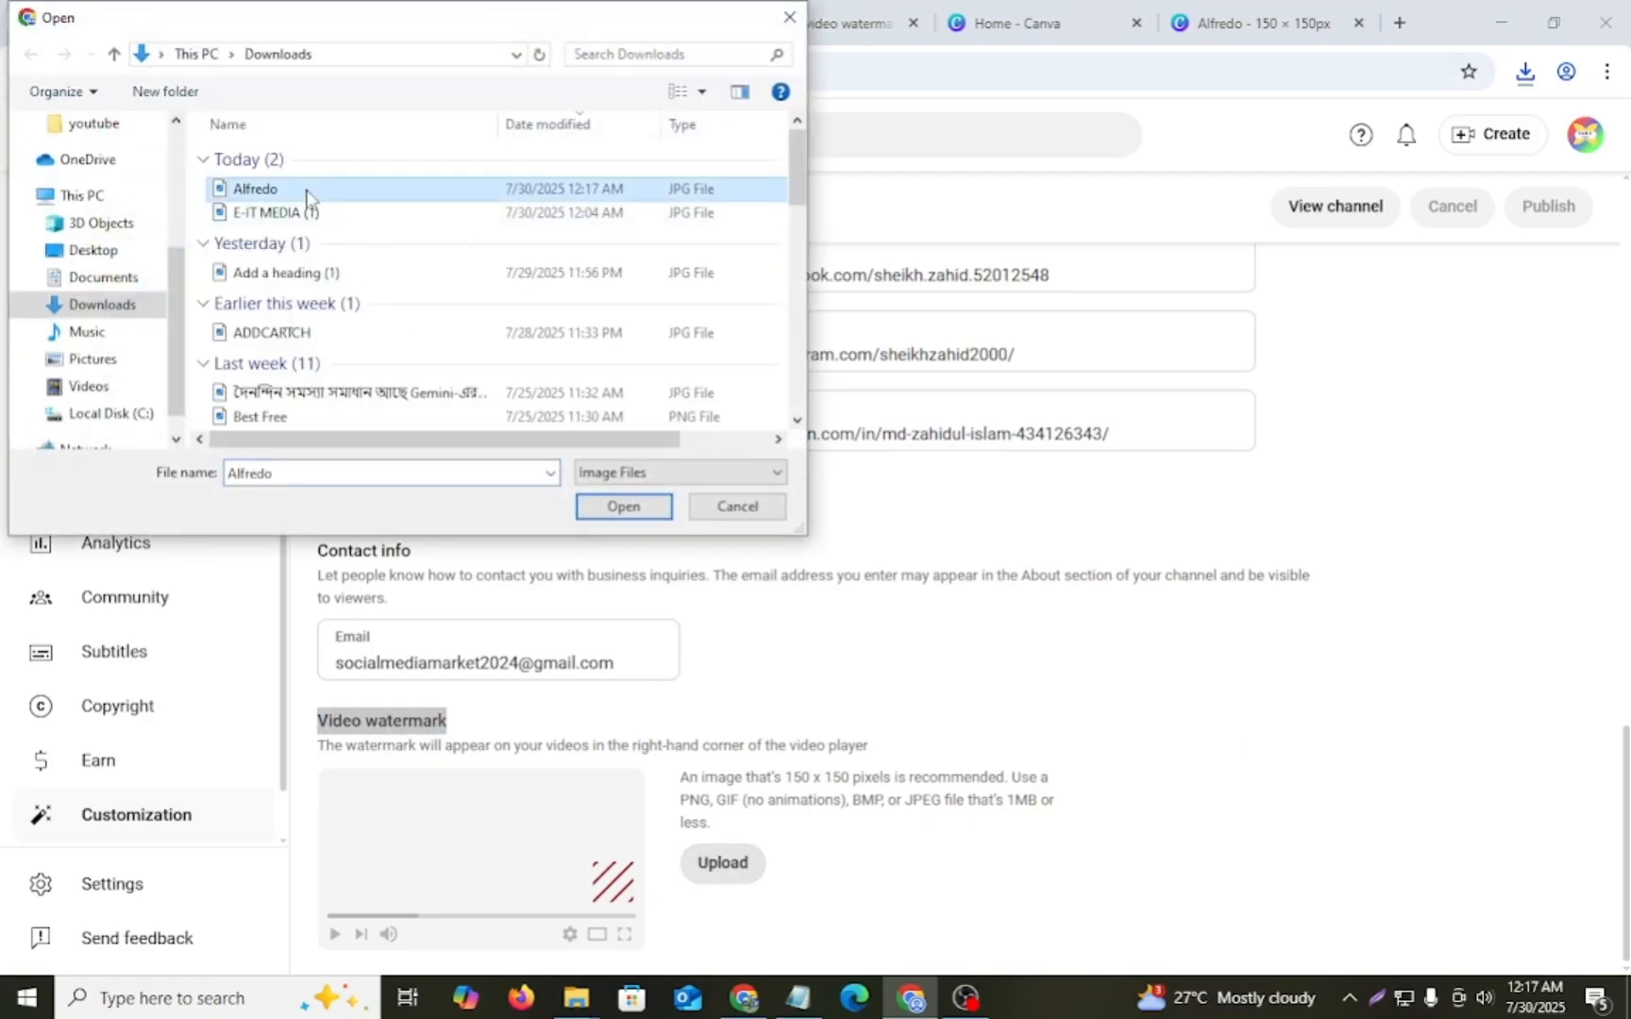
pyautogui.click(633, 512)
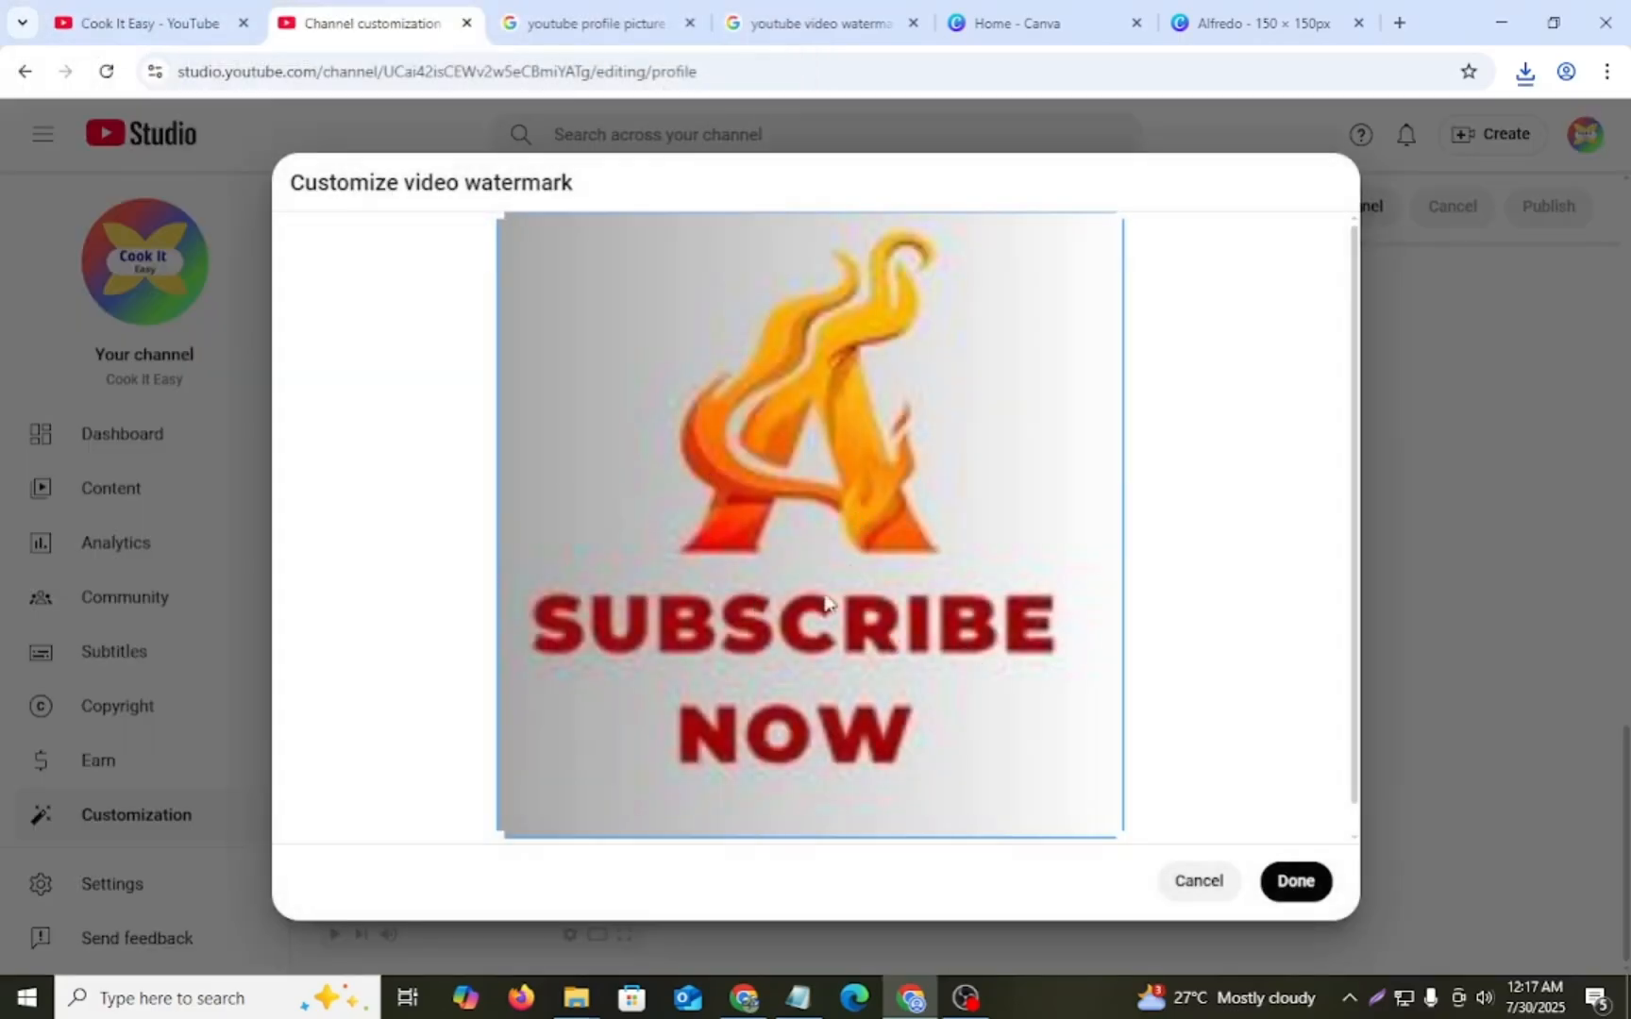
pyautogui.click(1296, 882)
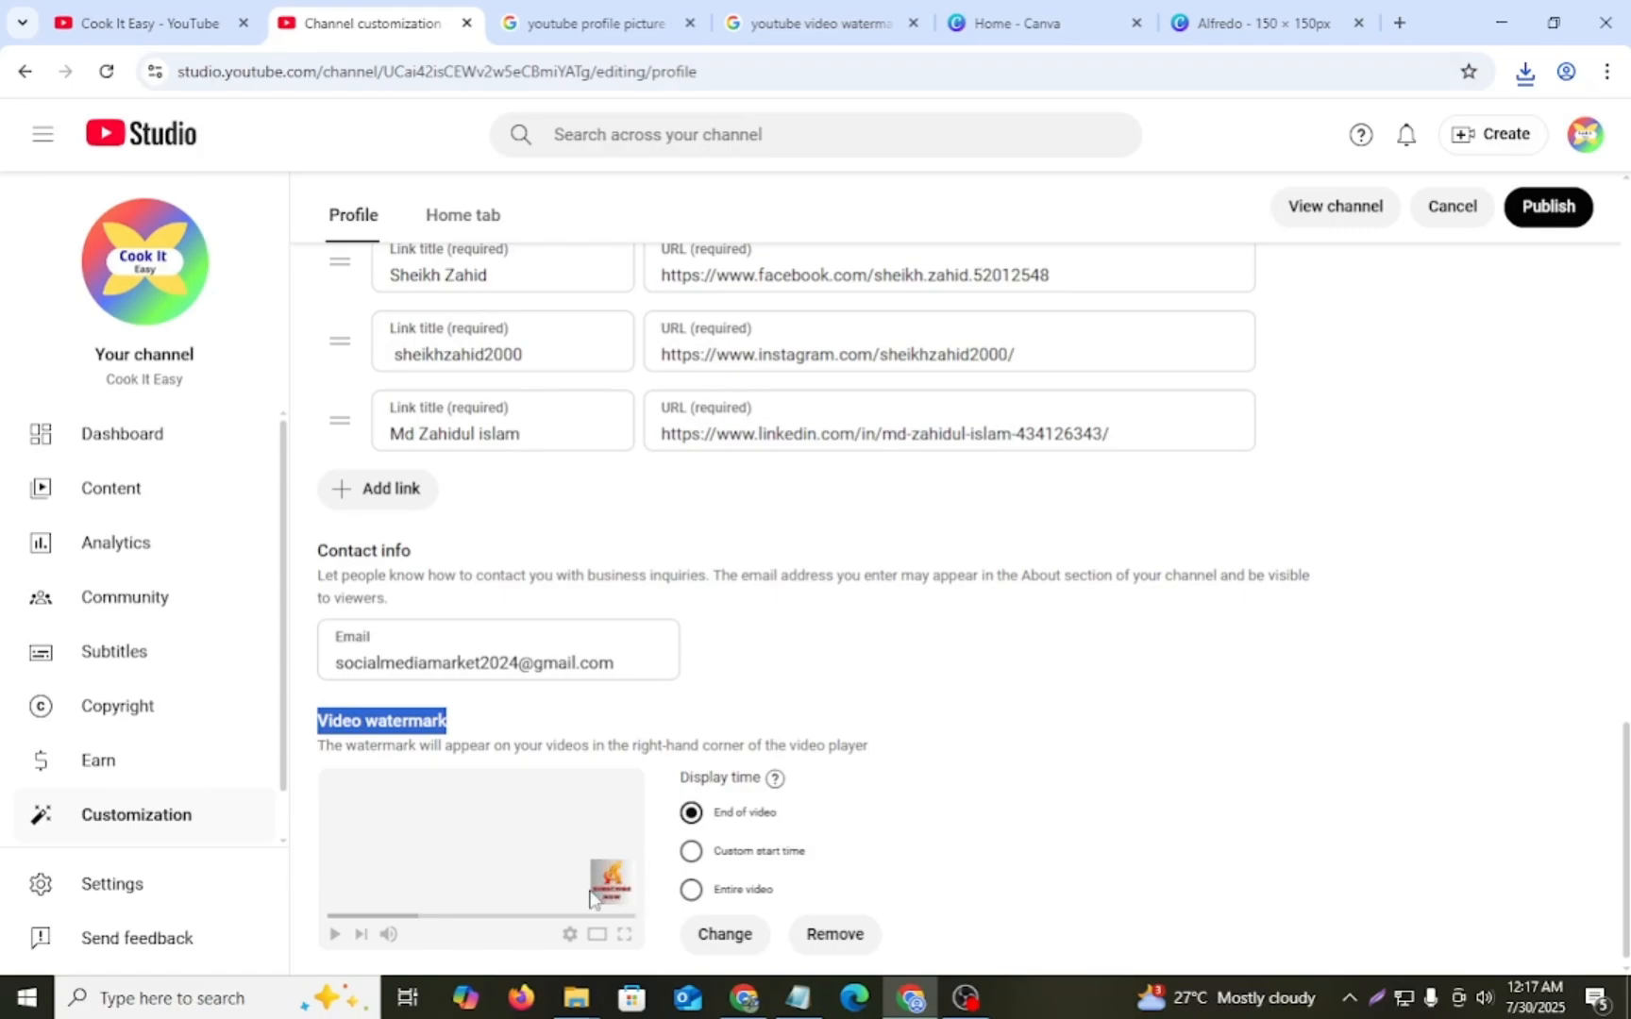
# - Set the watermark's display time to a custom start time of 00:05 and publish the channel changes
pyautogui.click(761, 859)
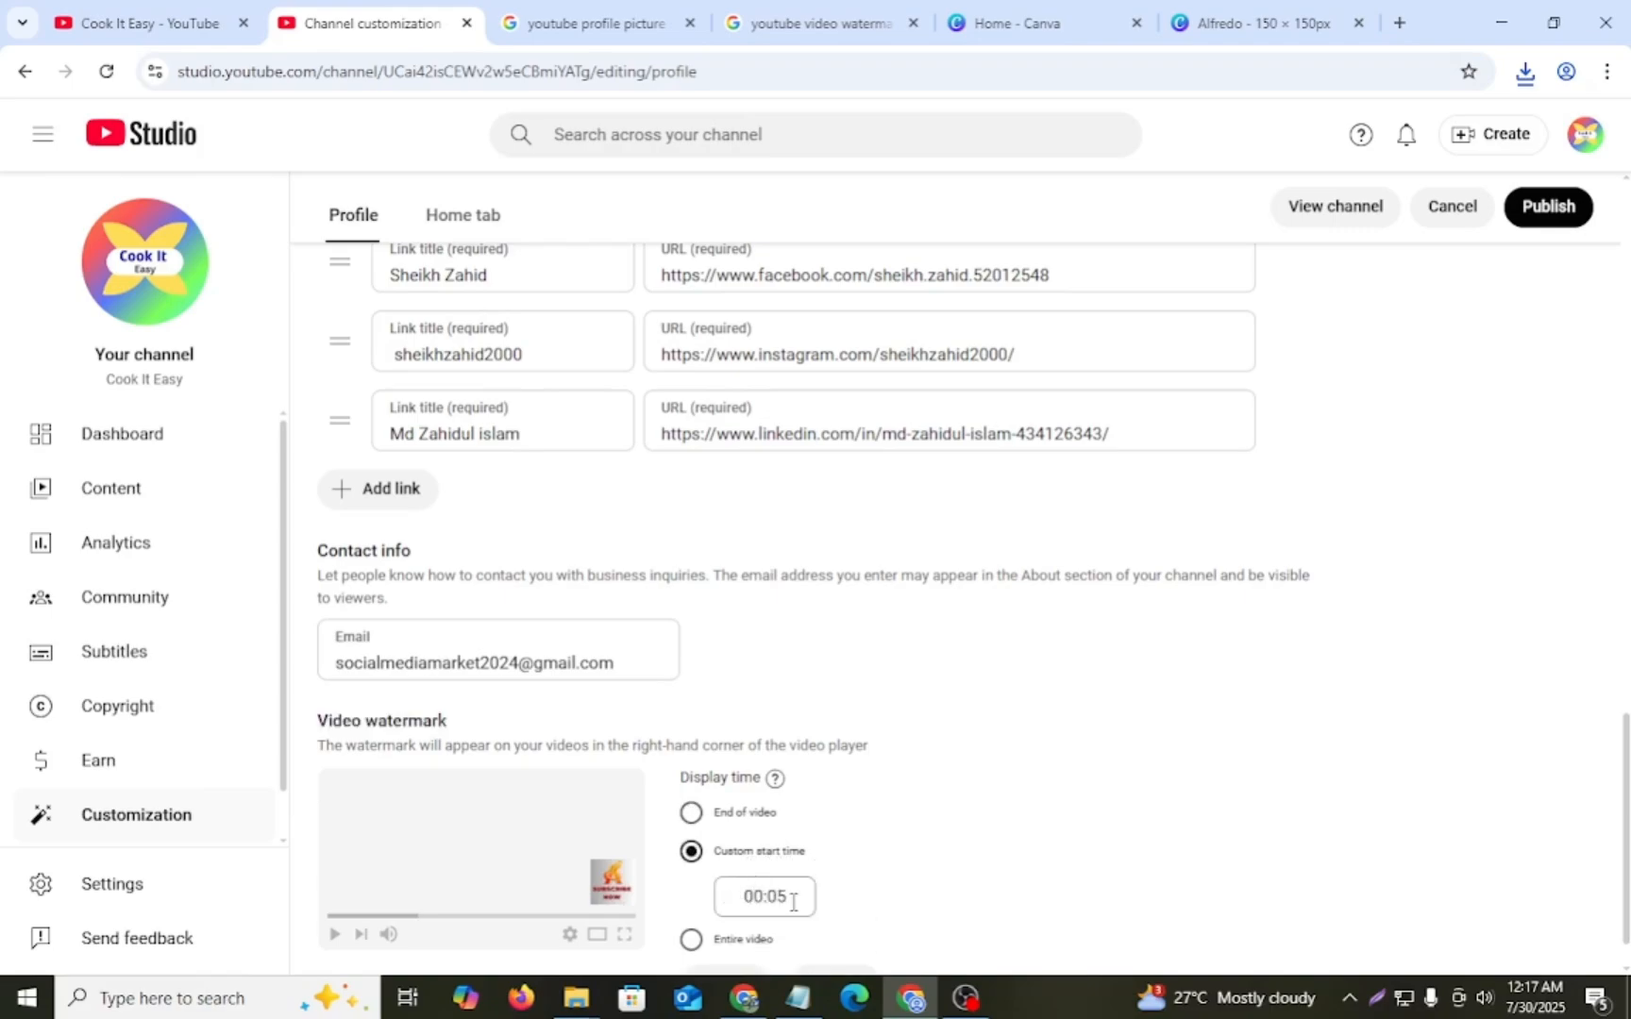
pyautogui.scroll(-1, 812, 849)
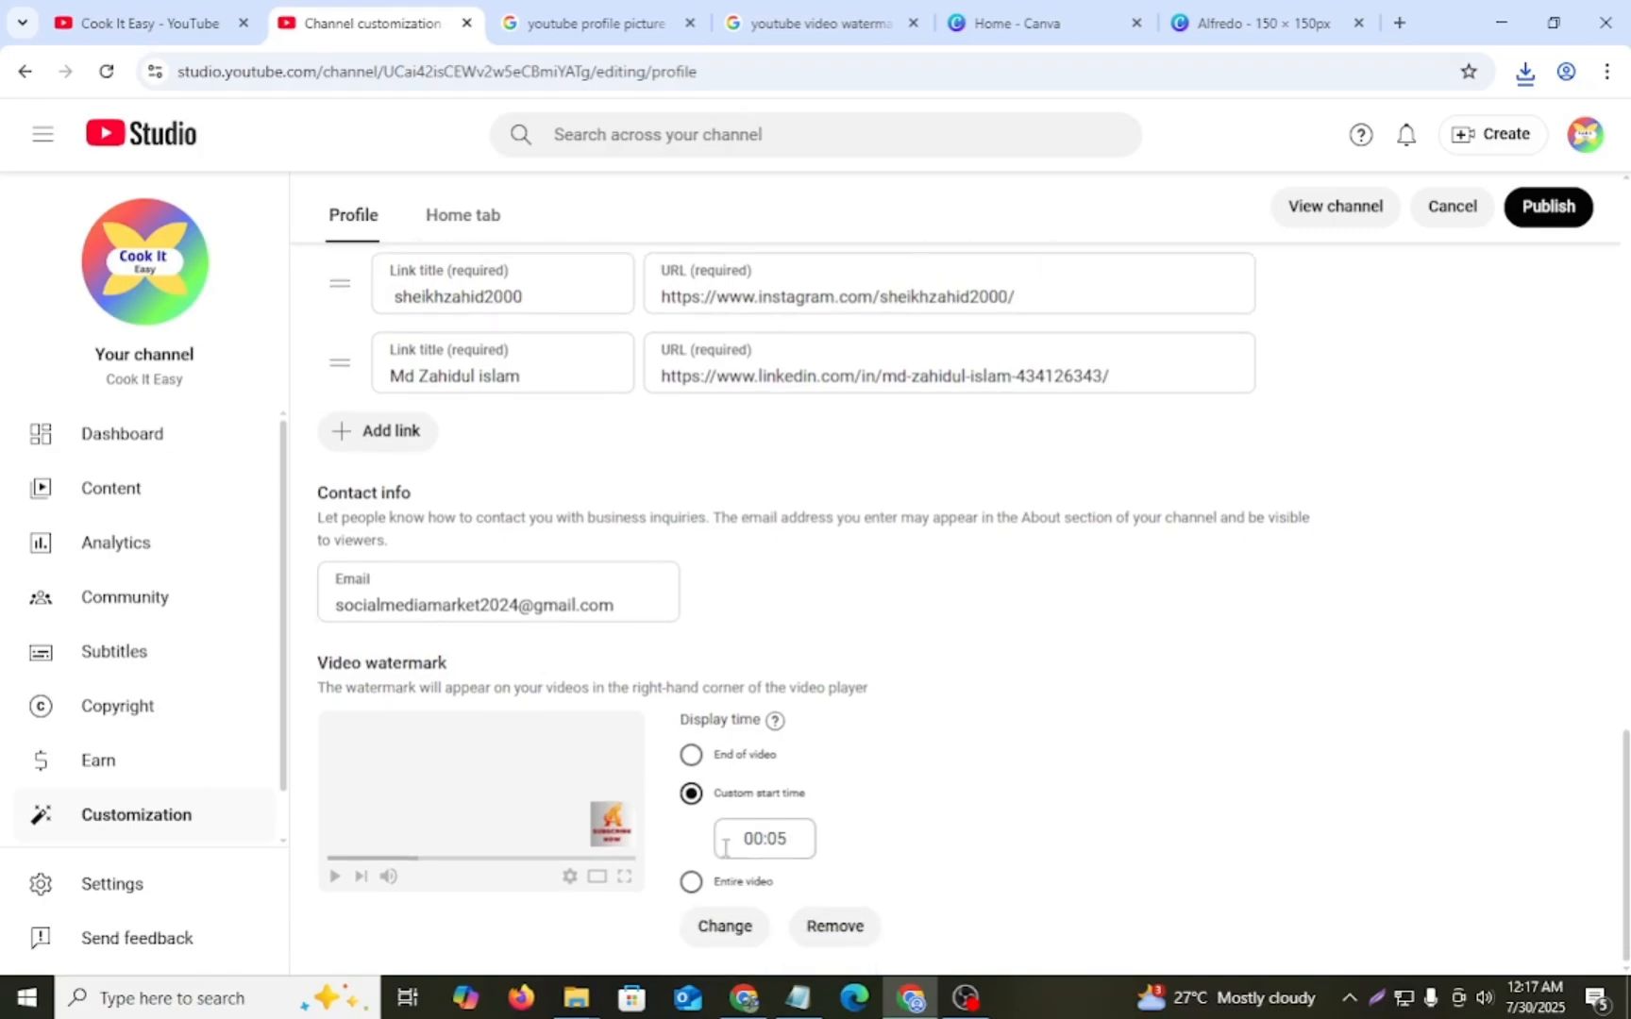
pyautogui.click(692, 881)
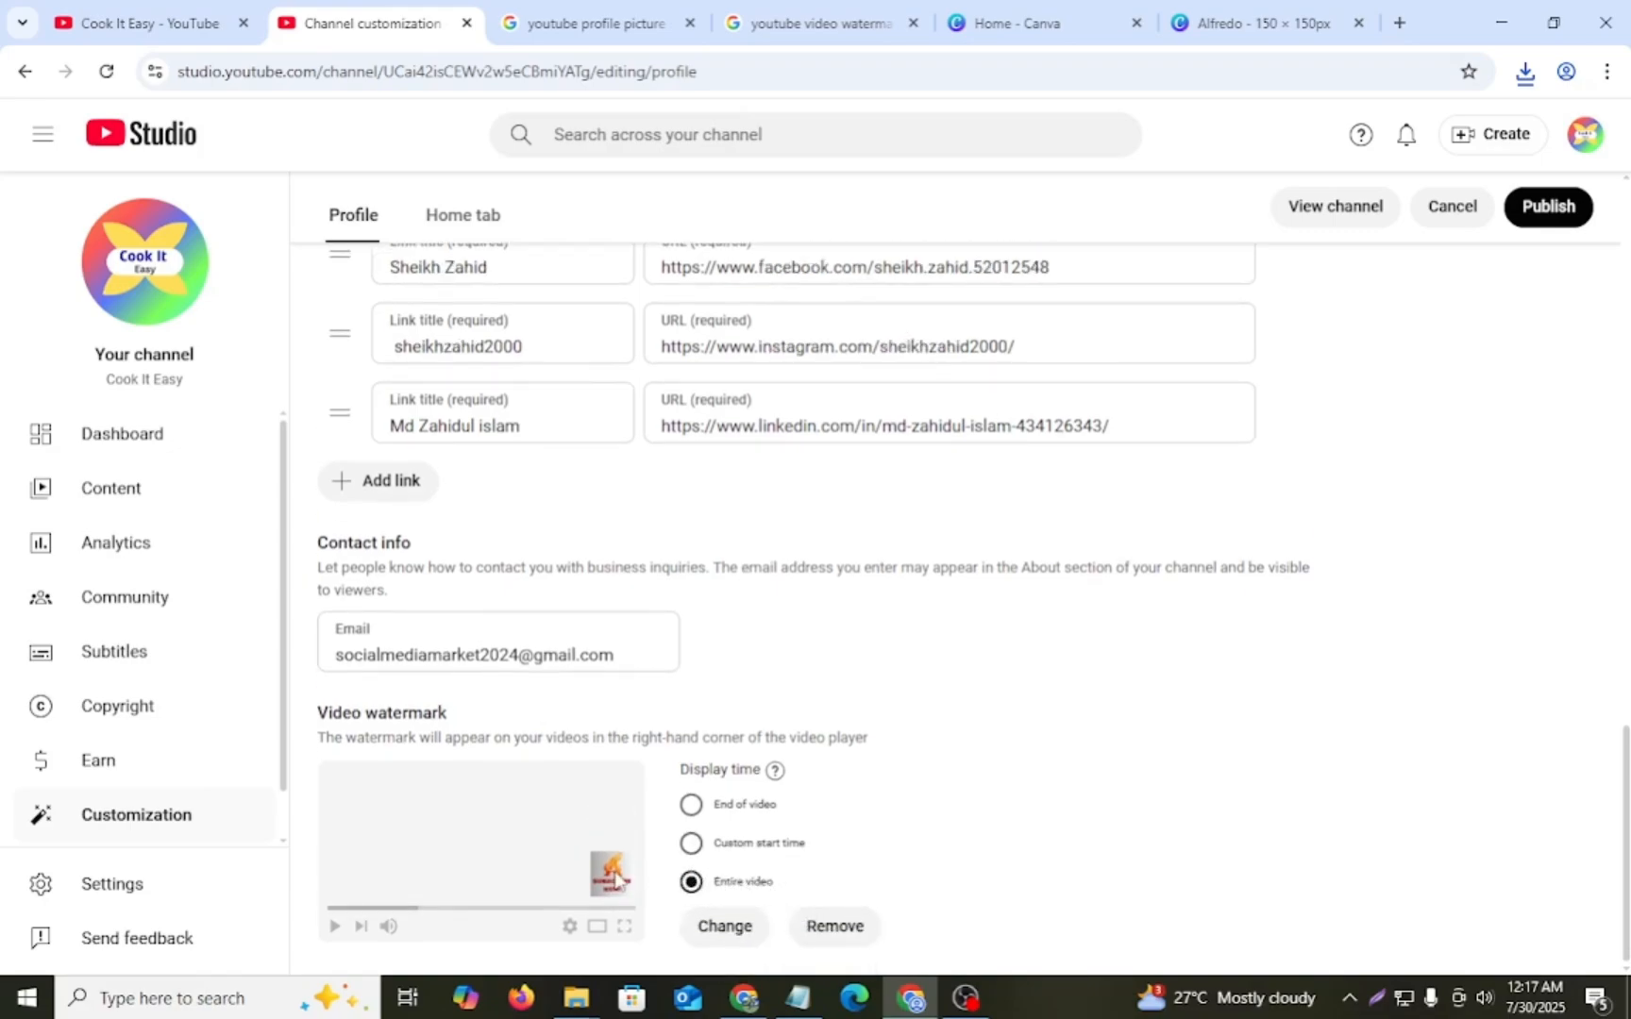
pyautogui.click(692, 843)
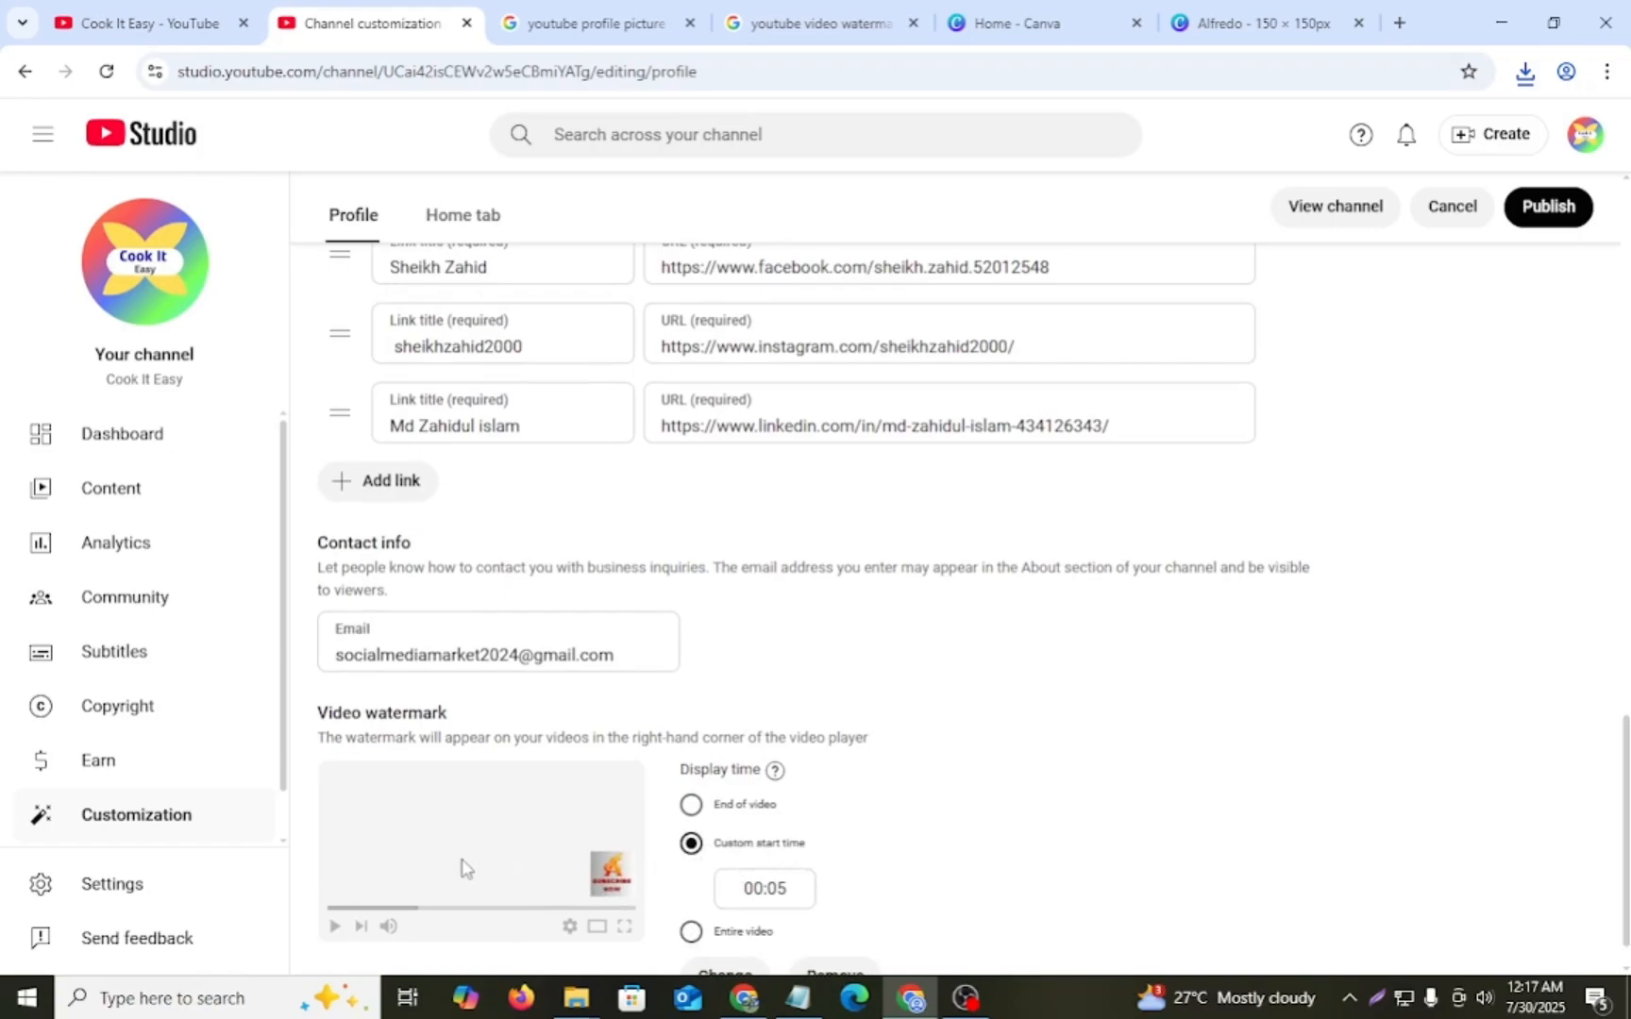
pyautogui.scroll(-1, 691, 871)
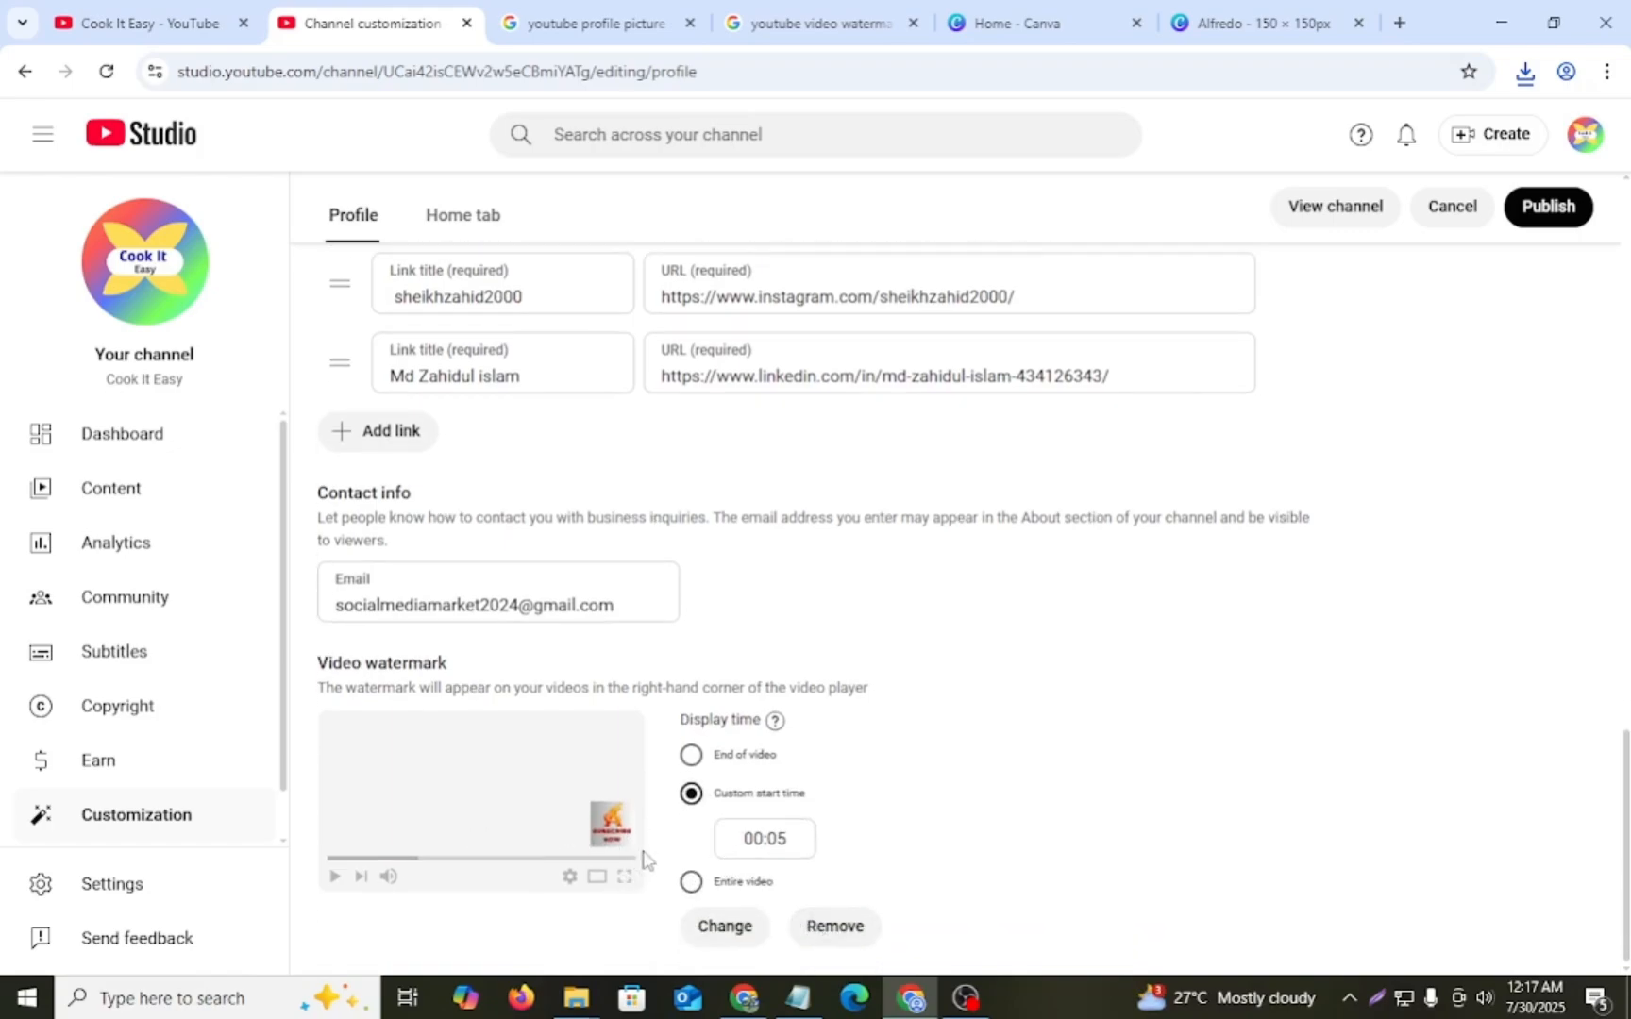
pyautogui.click(1551, 210)
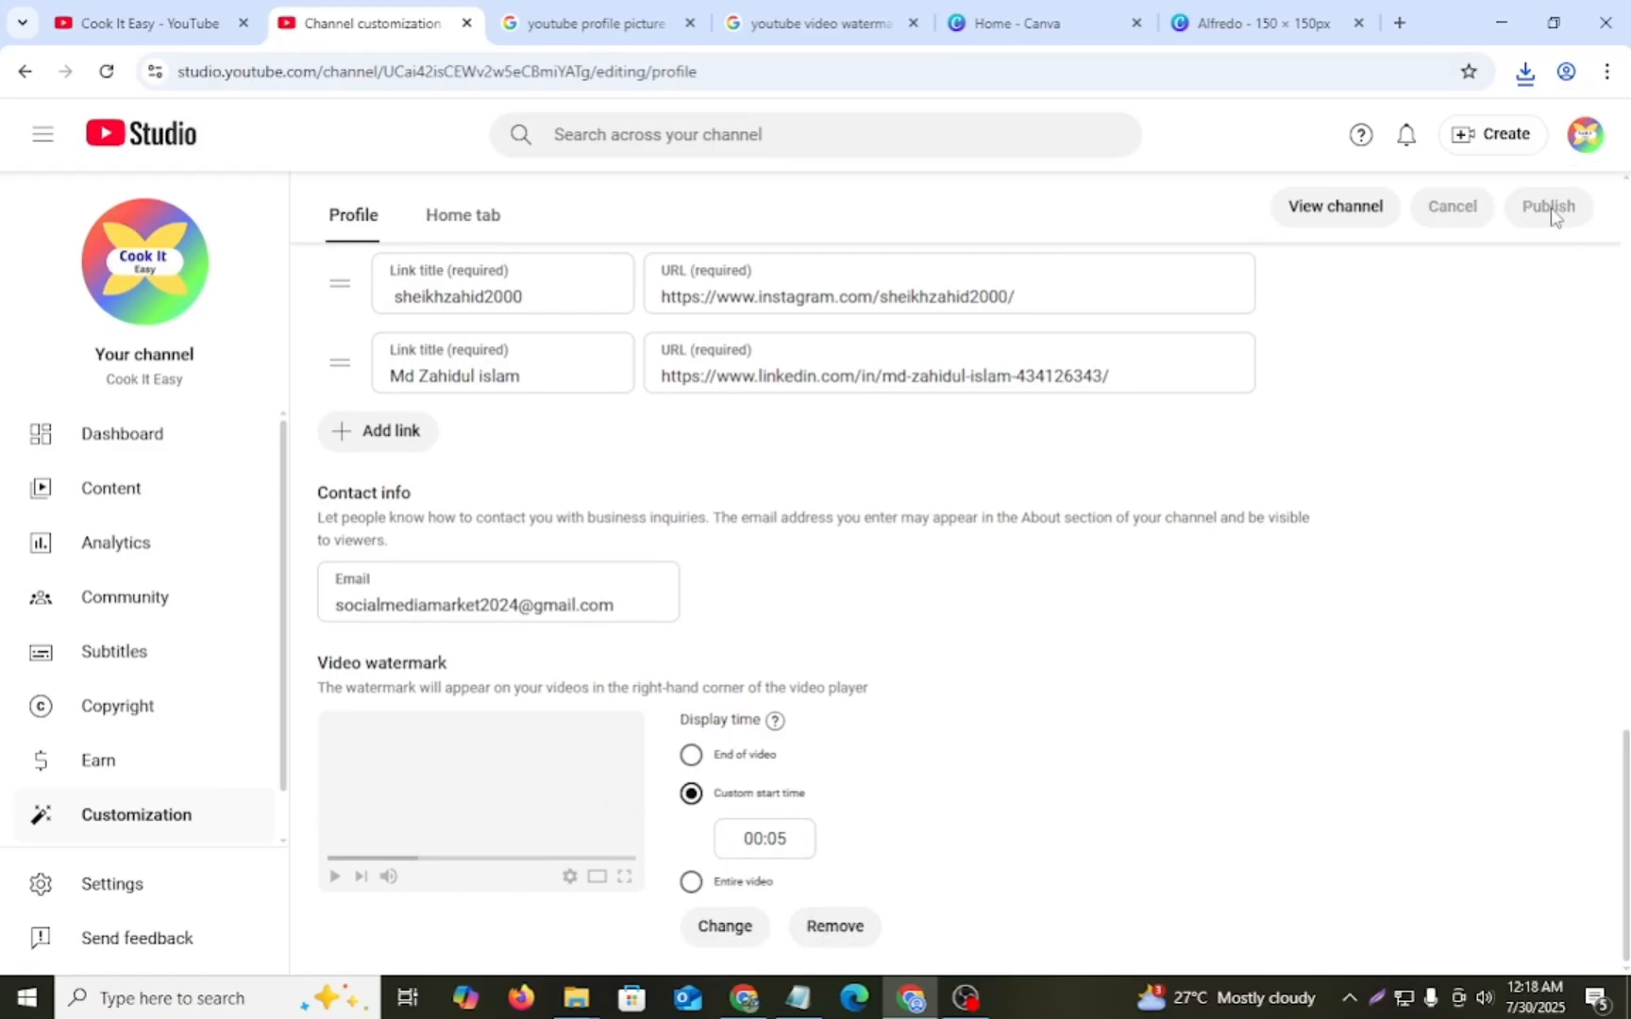
# - Reload the customization page, close the old channel tab, and review the banner, picture, name, description, links, contact info and watermark
pyautogui.scroll(10, 1231, 502)
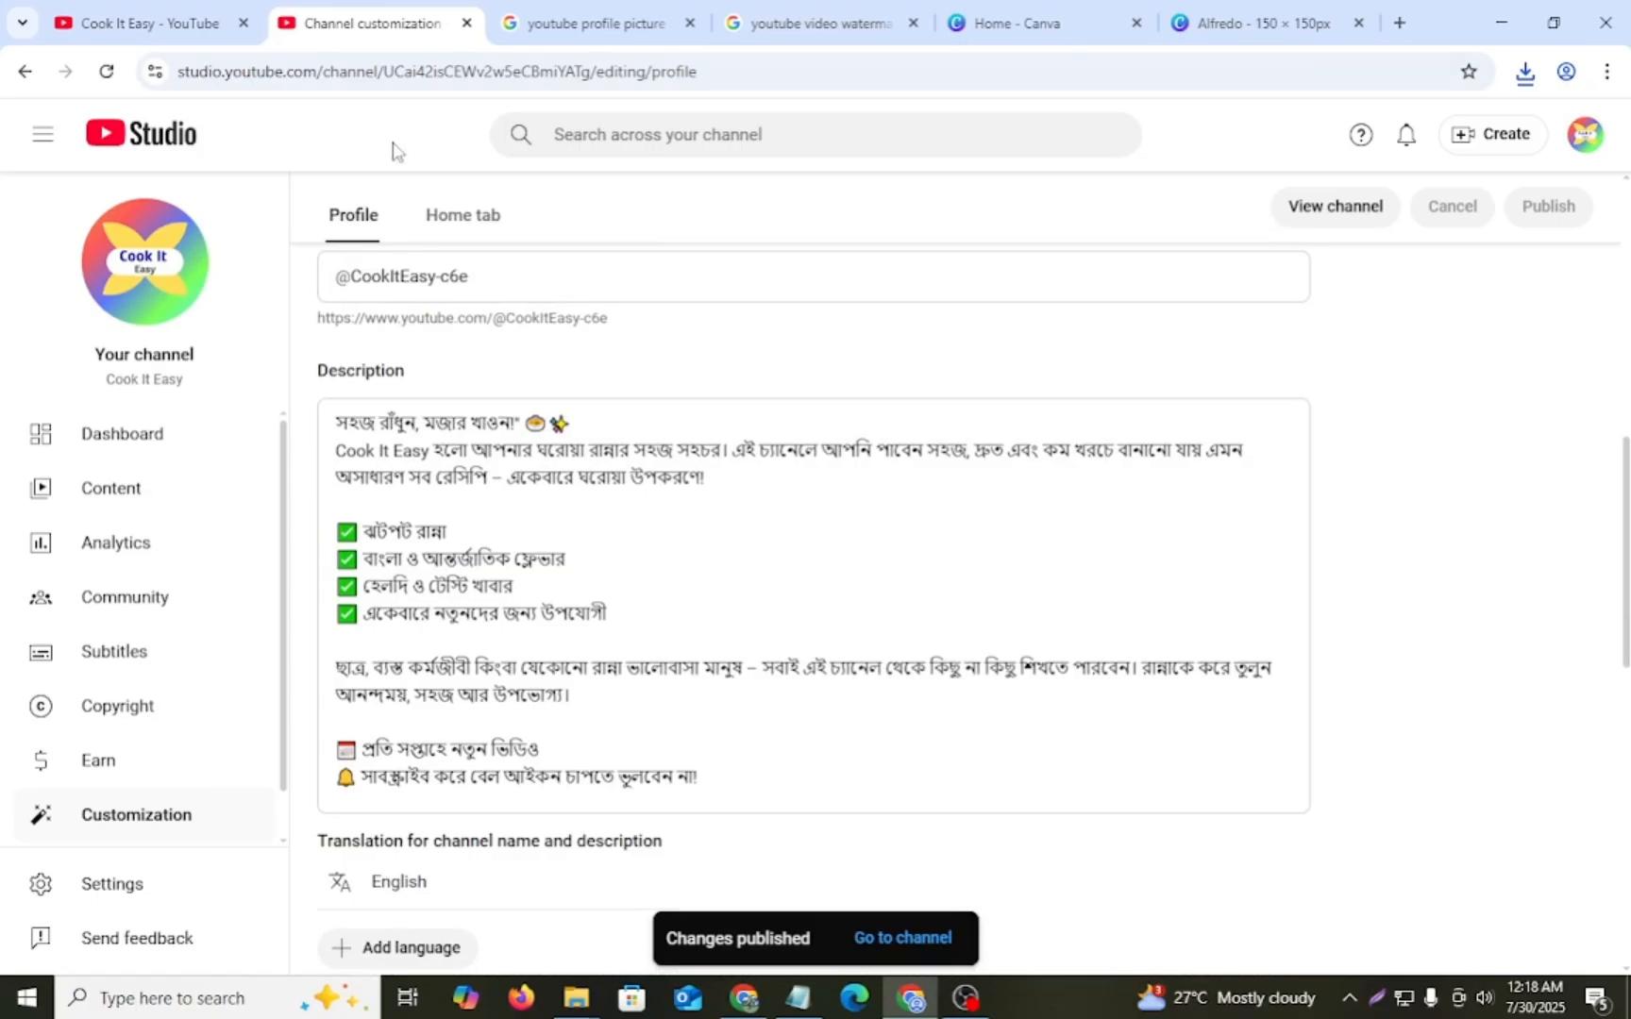
pyautogui.click(117, 75)
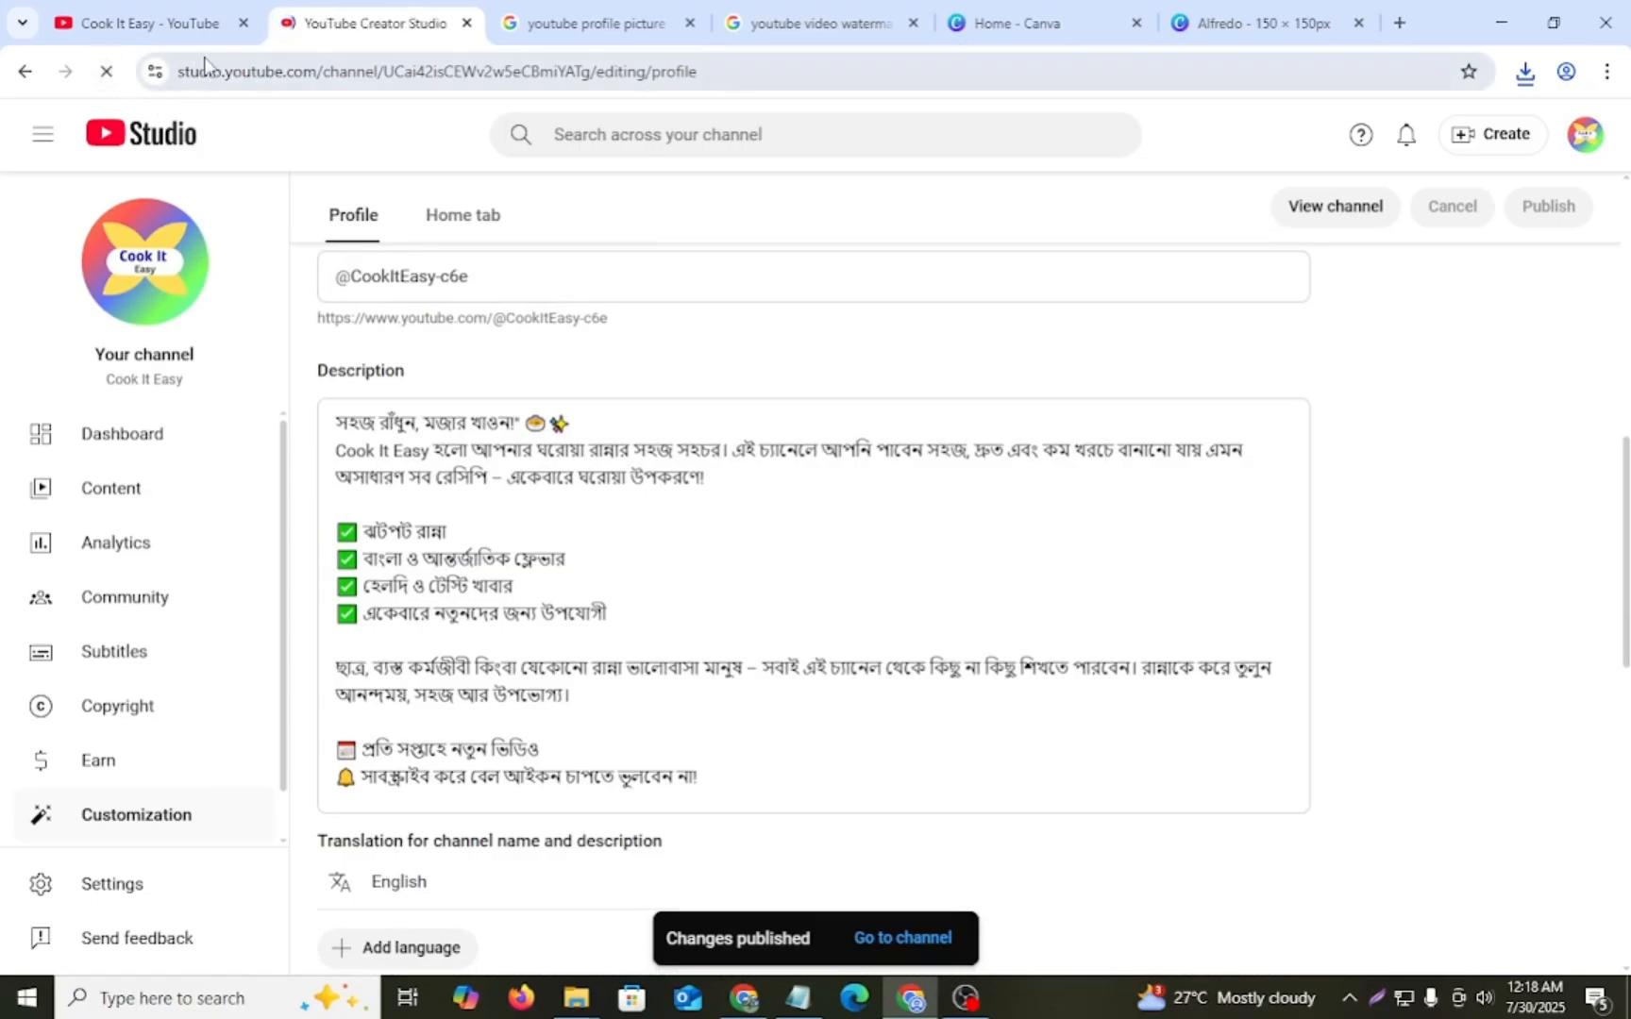
pyautogui.click(243, 24)
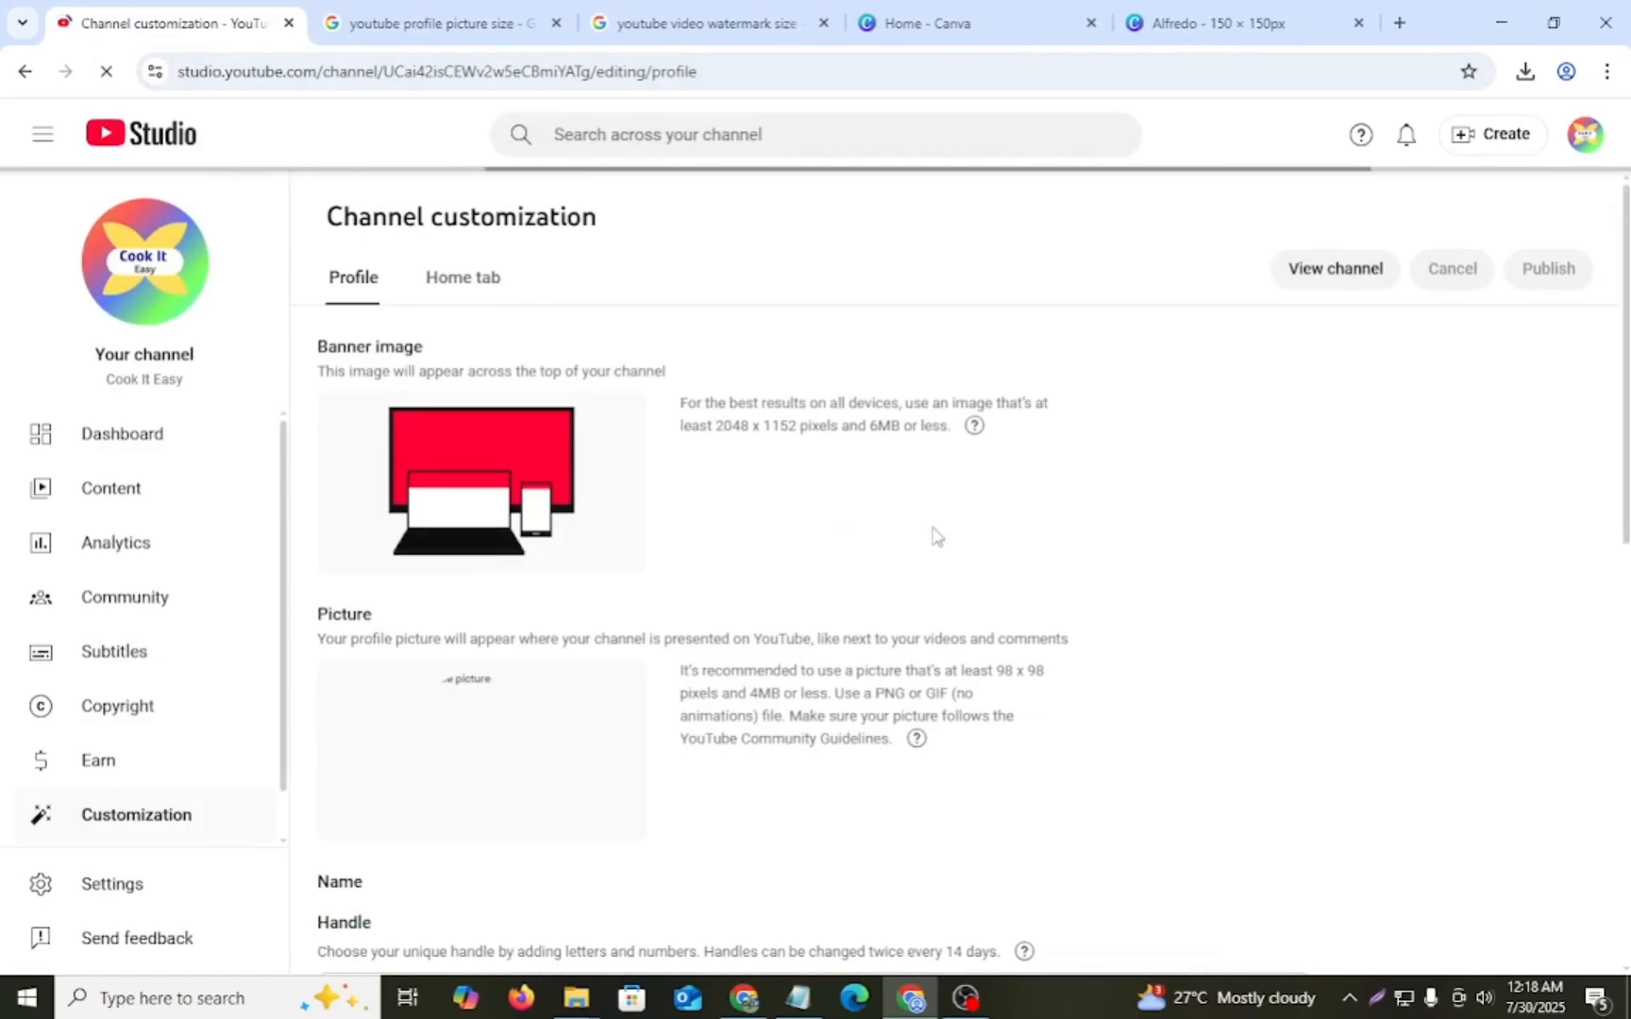
pyautogui.scroll(-4, 587, 584)
pyautogui.scroll(-2, 587, 583)
pyautogui.scroll(6, 645, 586)
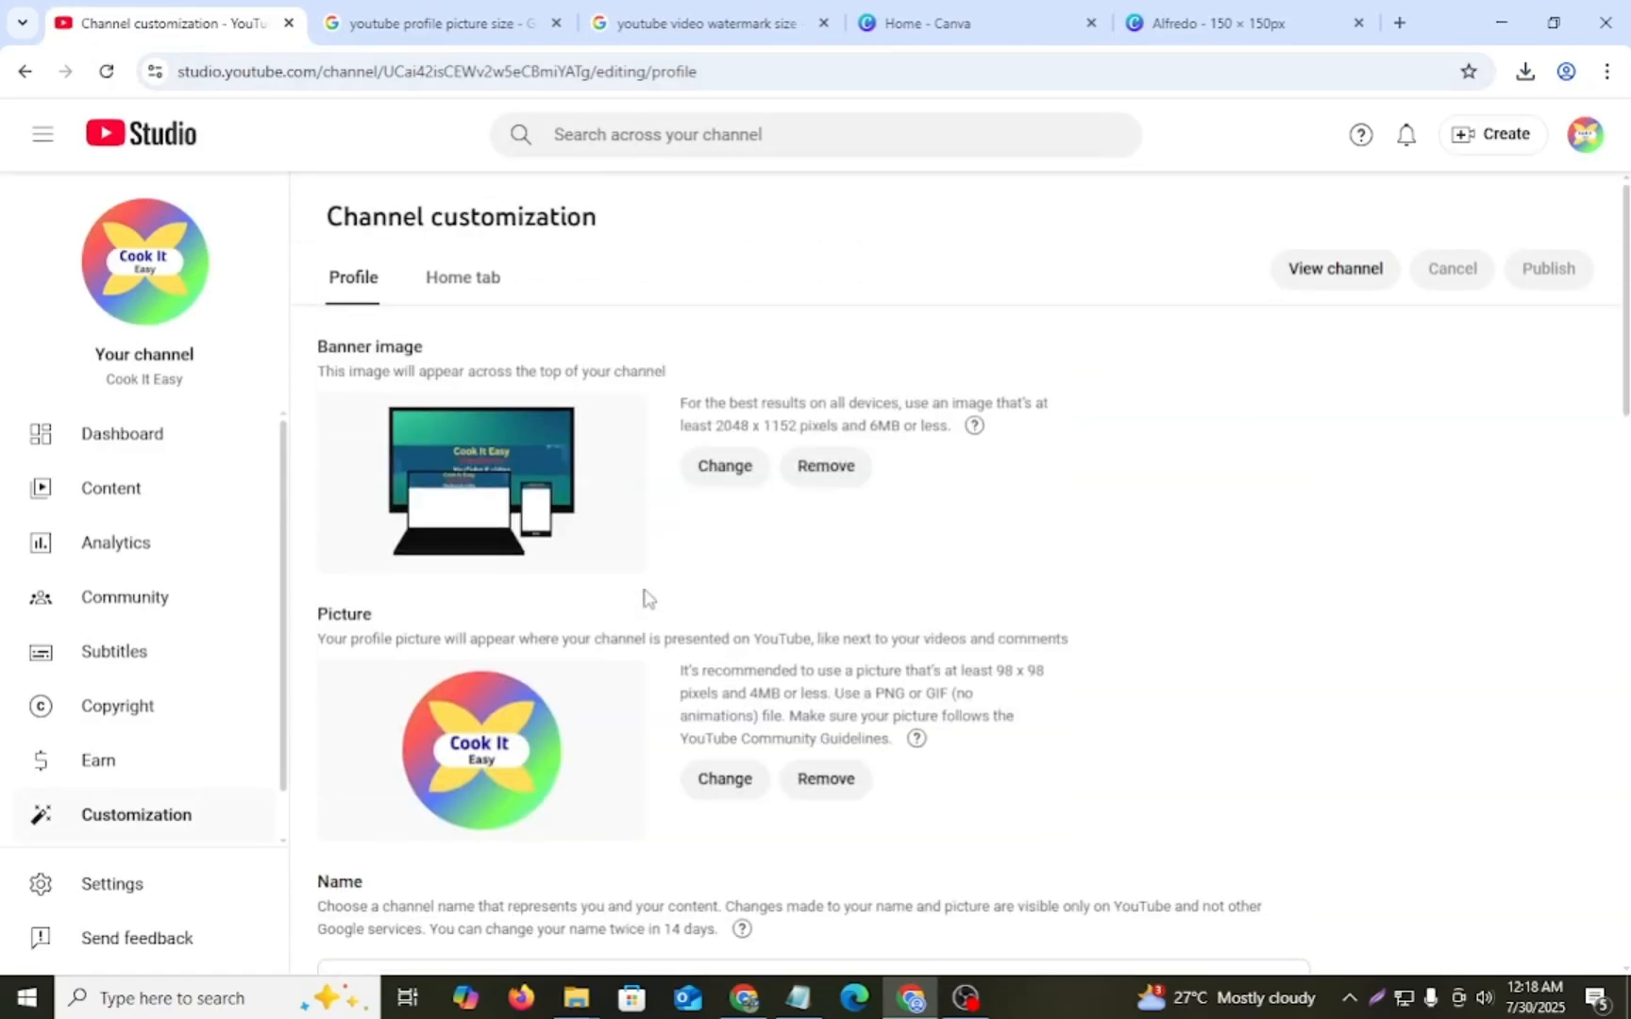
pyautogui.scroll(-2, 486, 440)
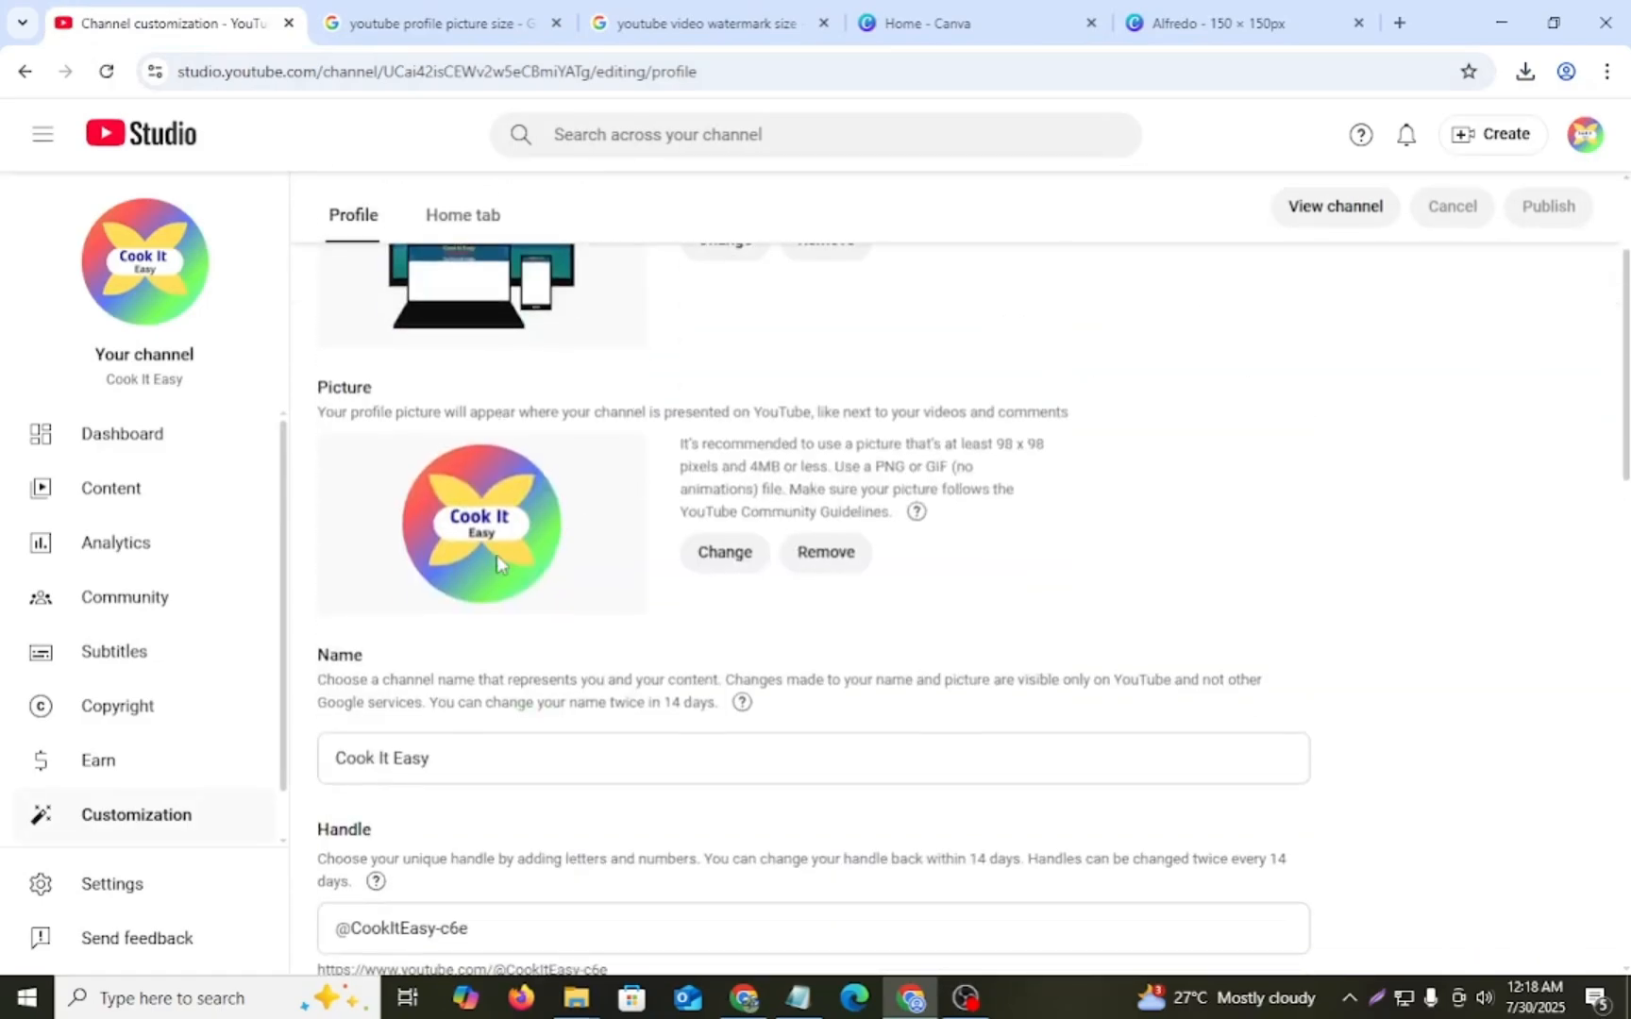
pyautogui.scroll(-3, 566, 557)
pyautogui.scroll(-5, 542, 571)
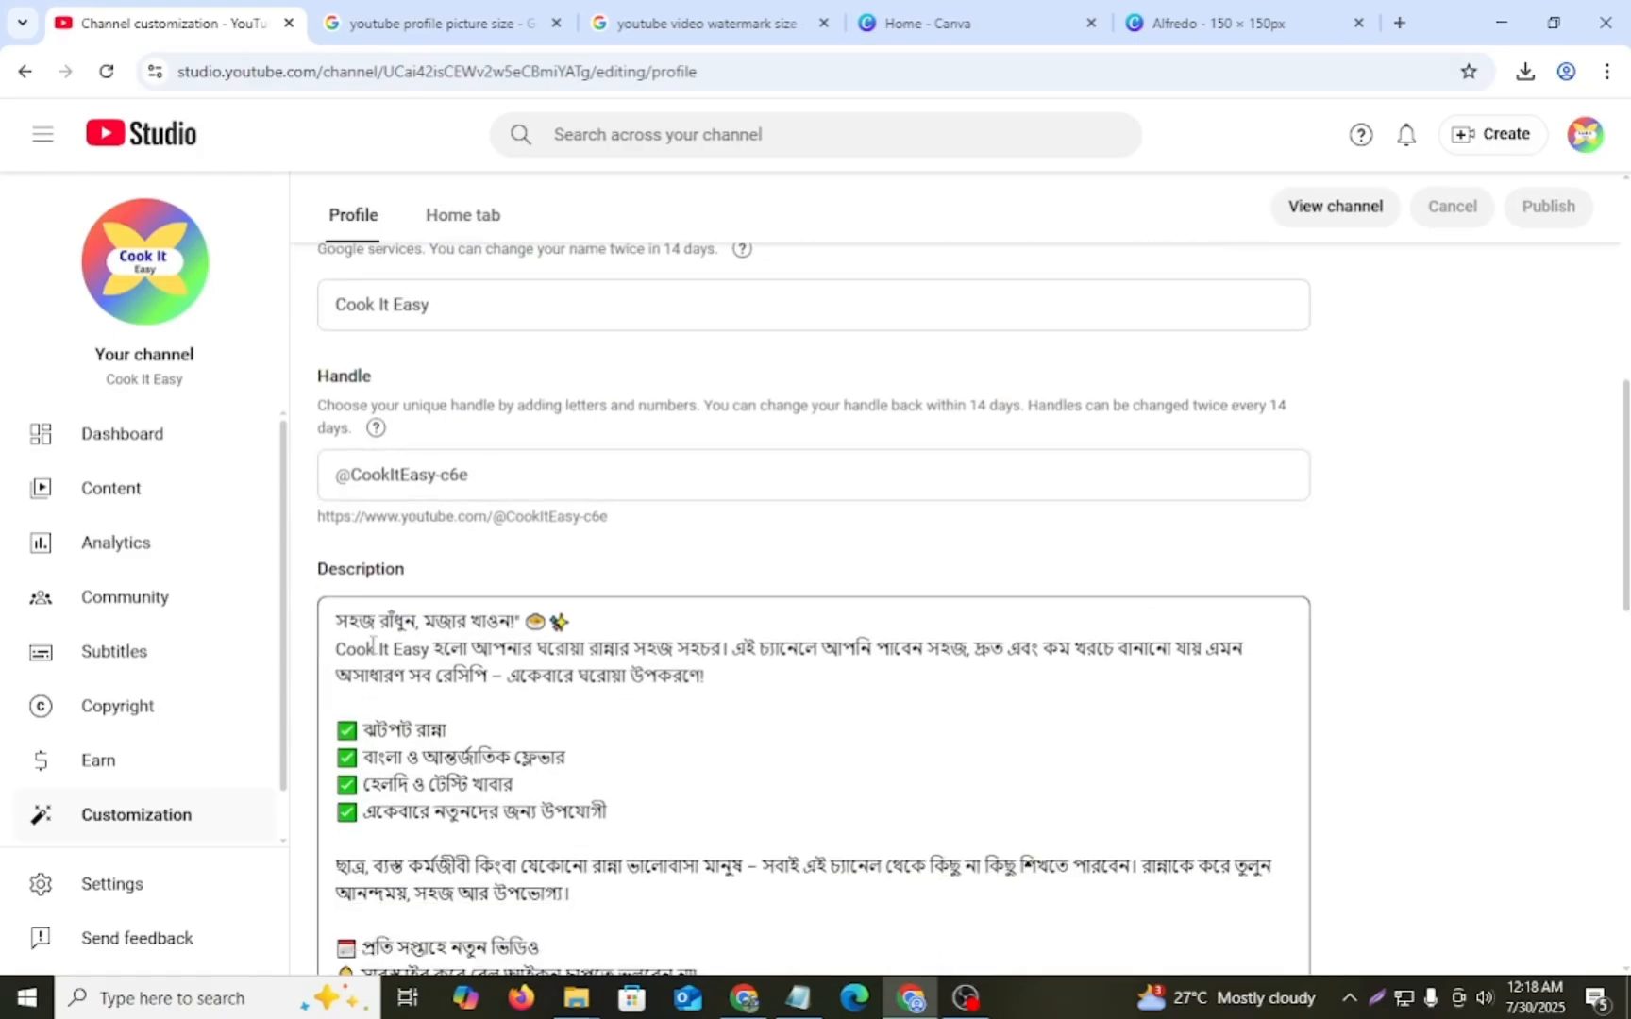
pyautogui.scroll(-2, 553, 564)
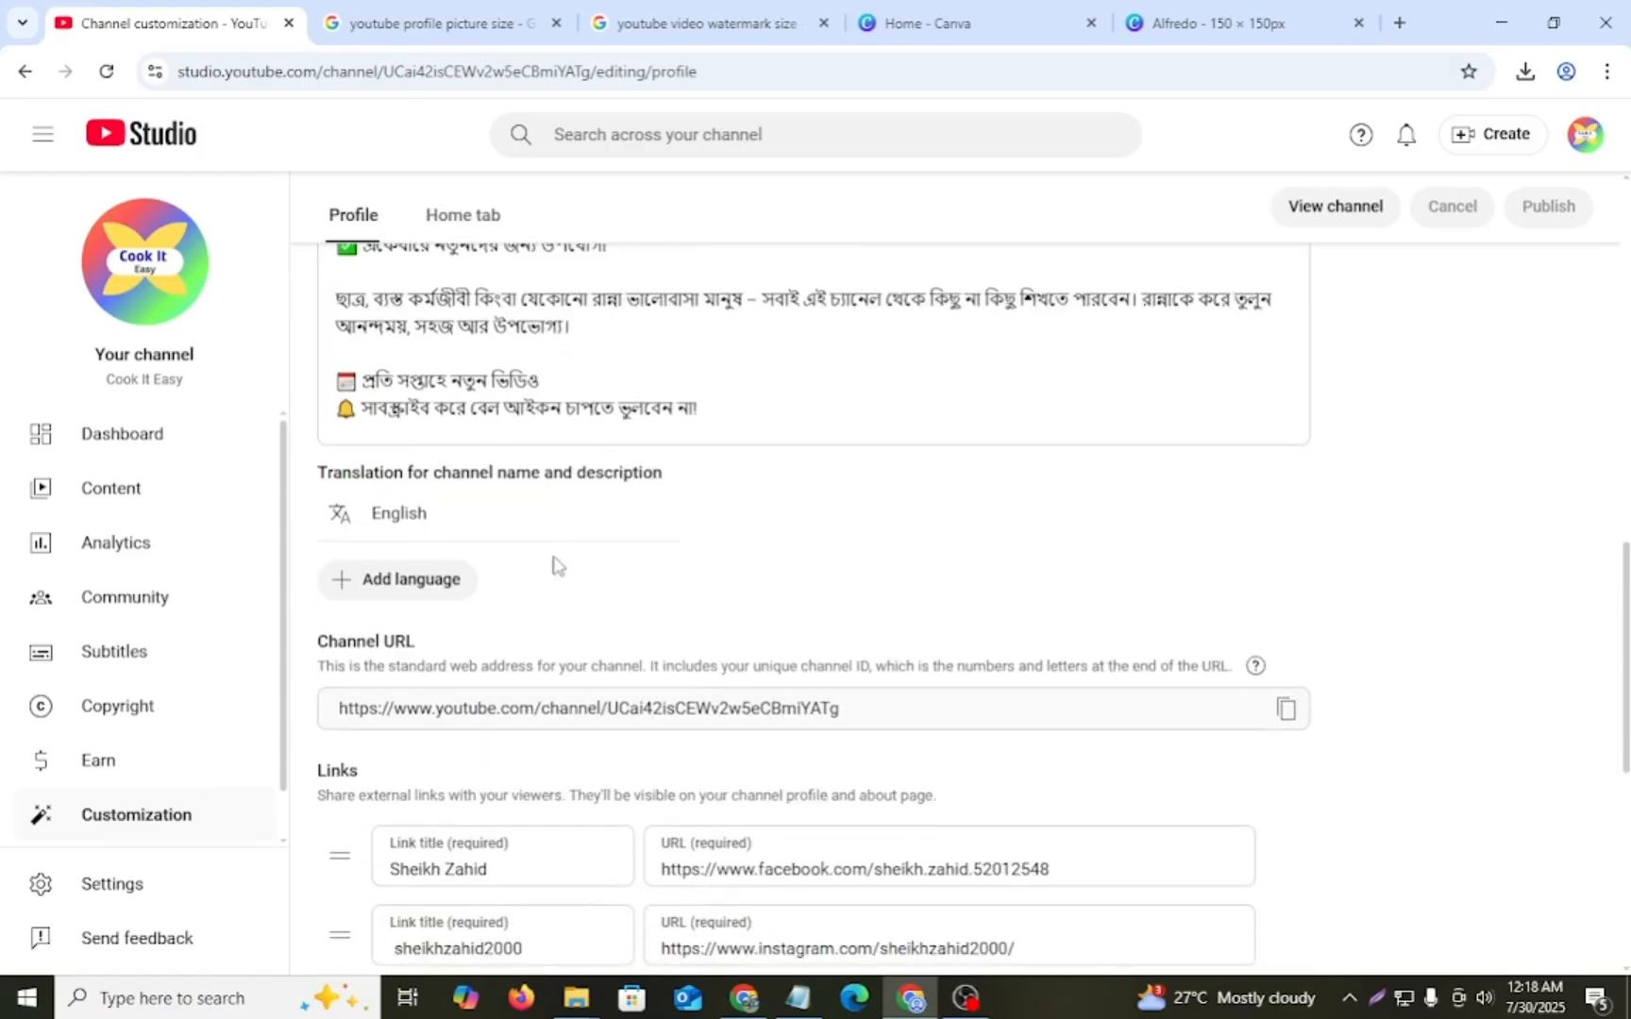
pyautogui.scroll(-1, 435, 633)
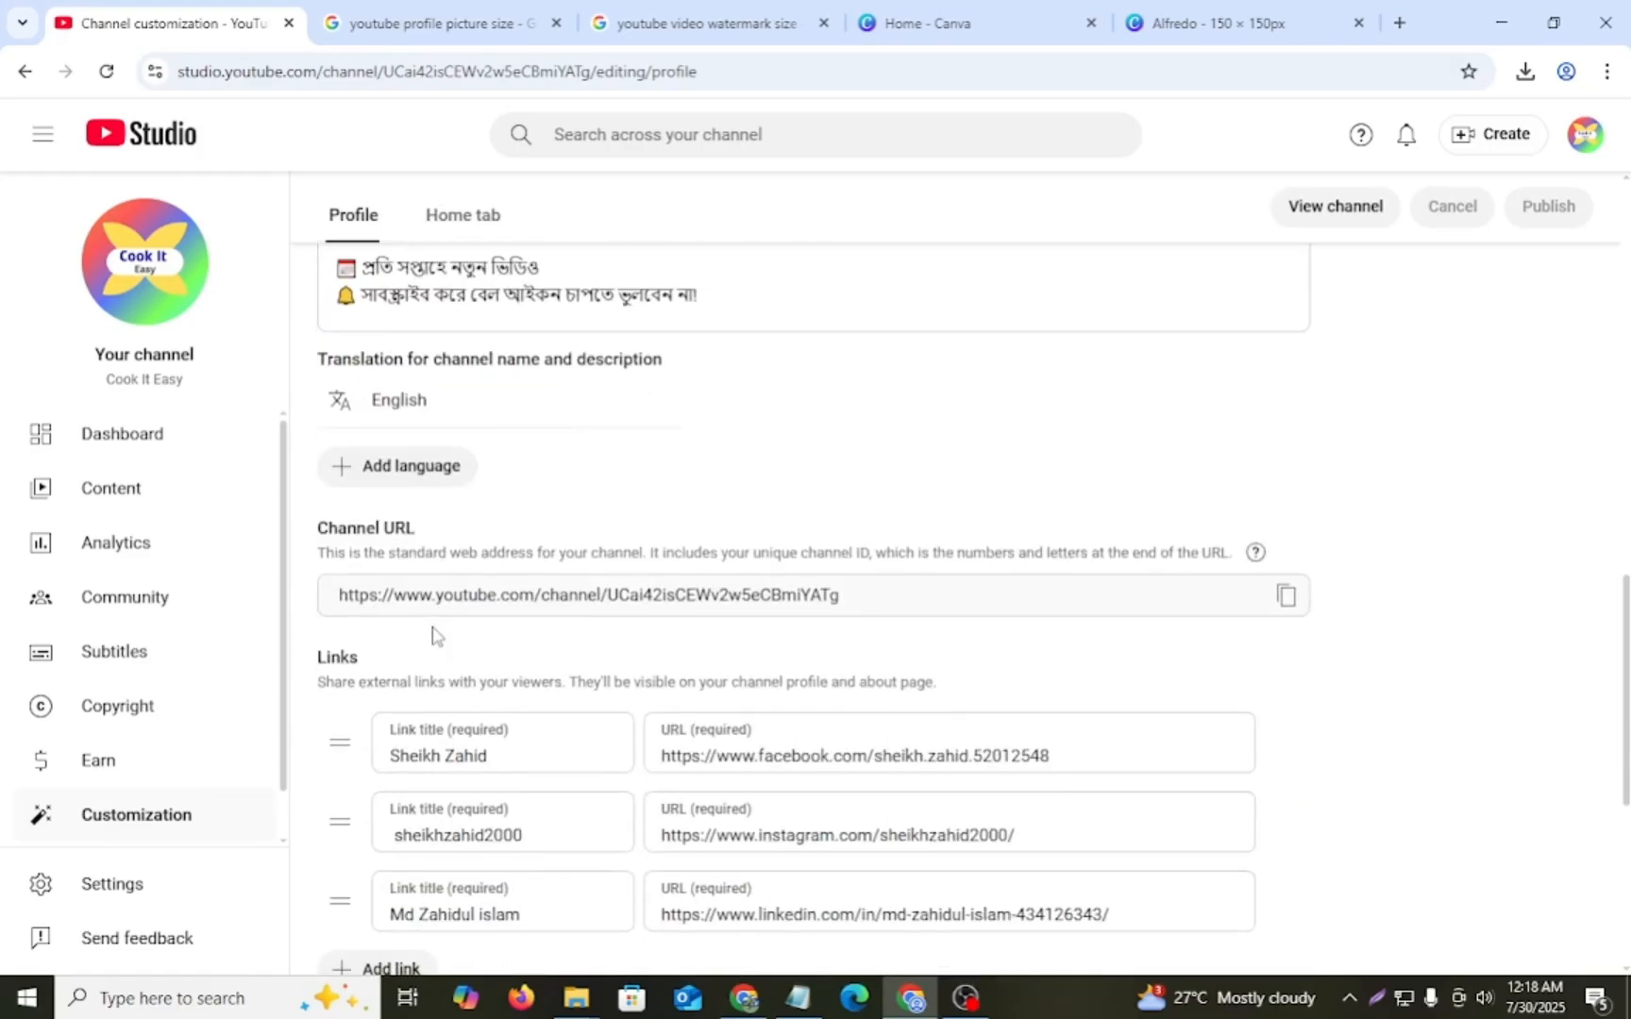
pyautogui.scroll(-2, 377, 679)
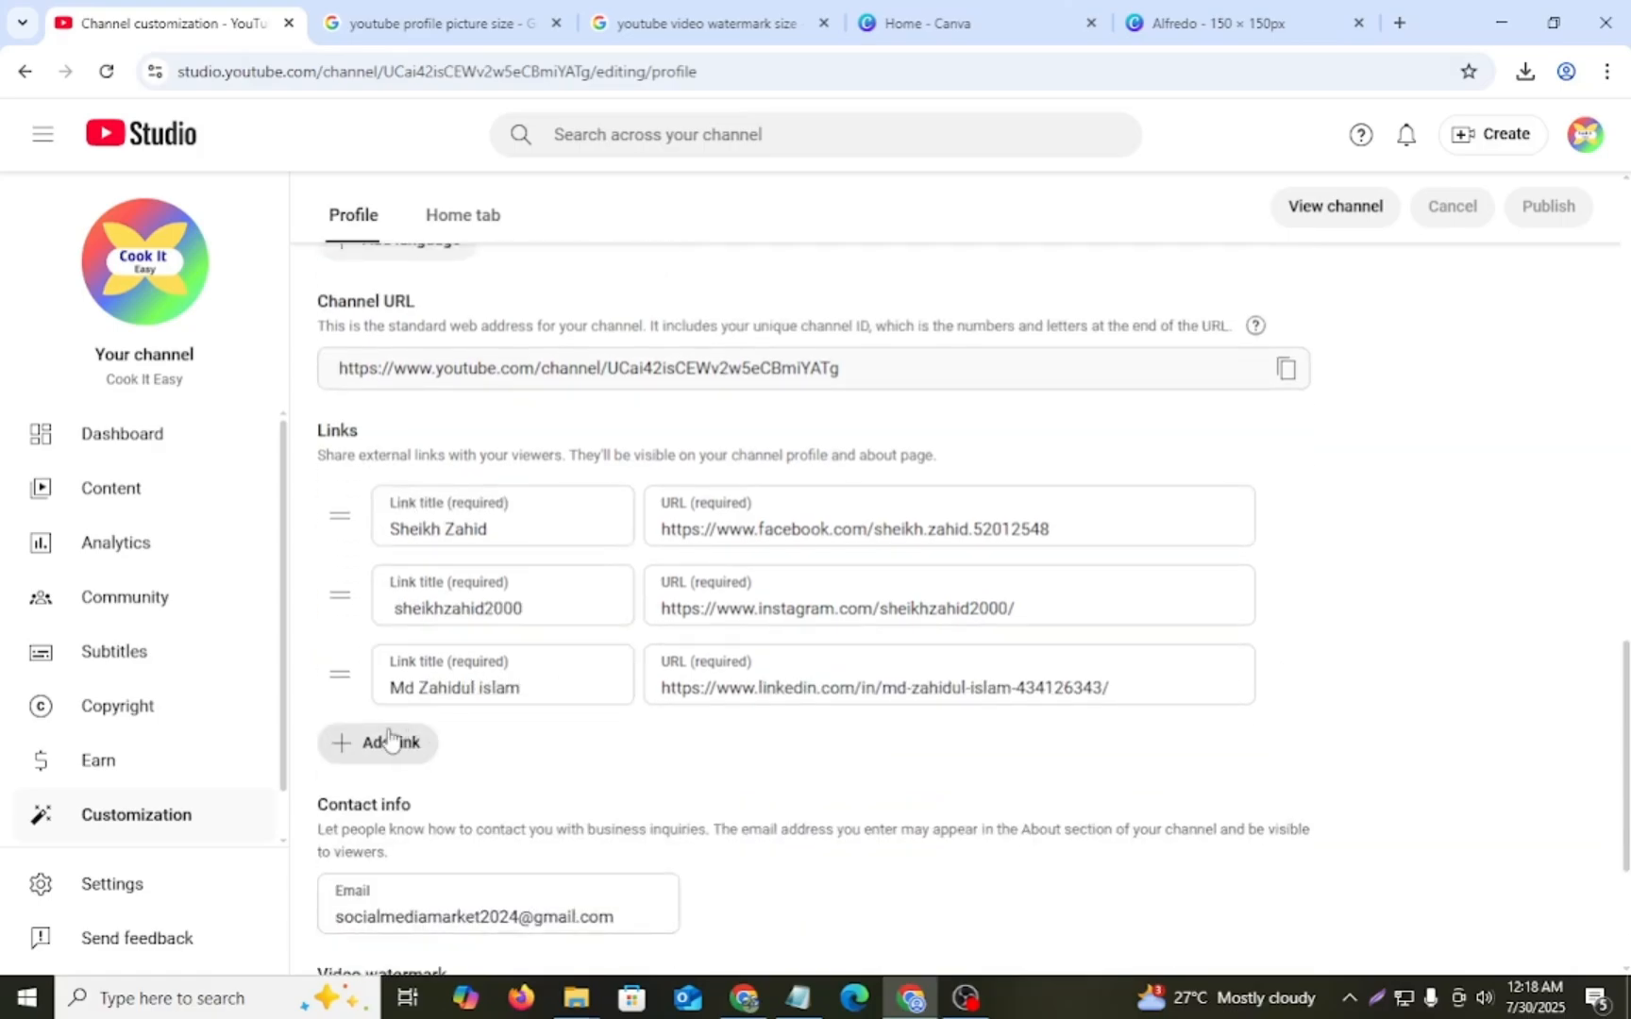
pyautogui.scroll(-1, 400, 739)
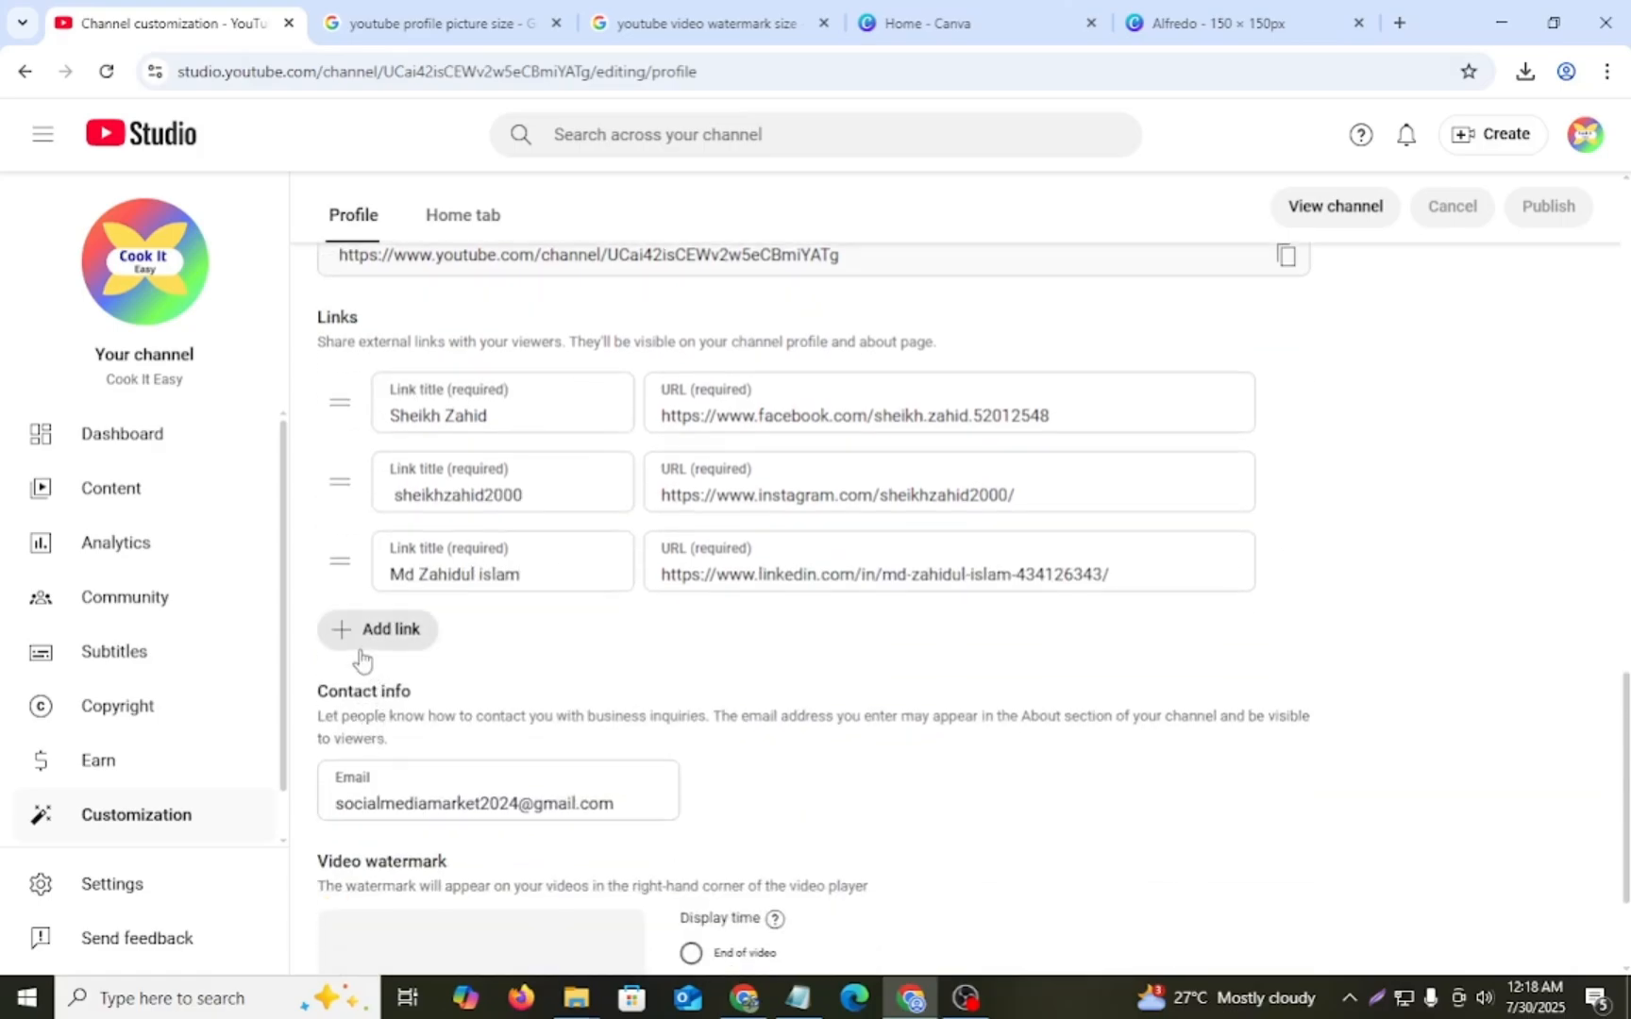
pyautogui.scroll(-1, 382, 672)
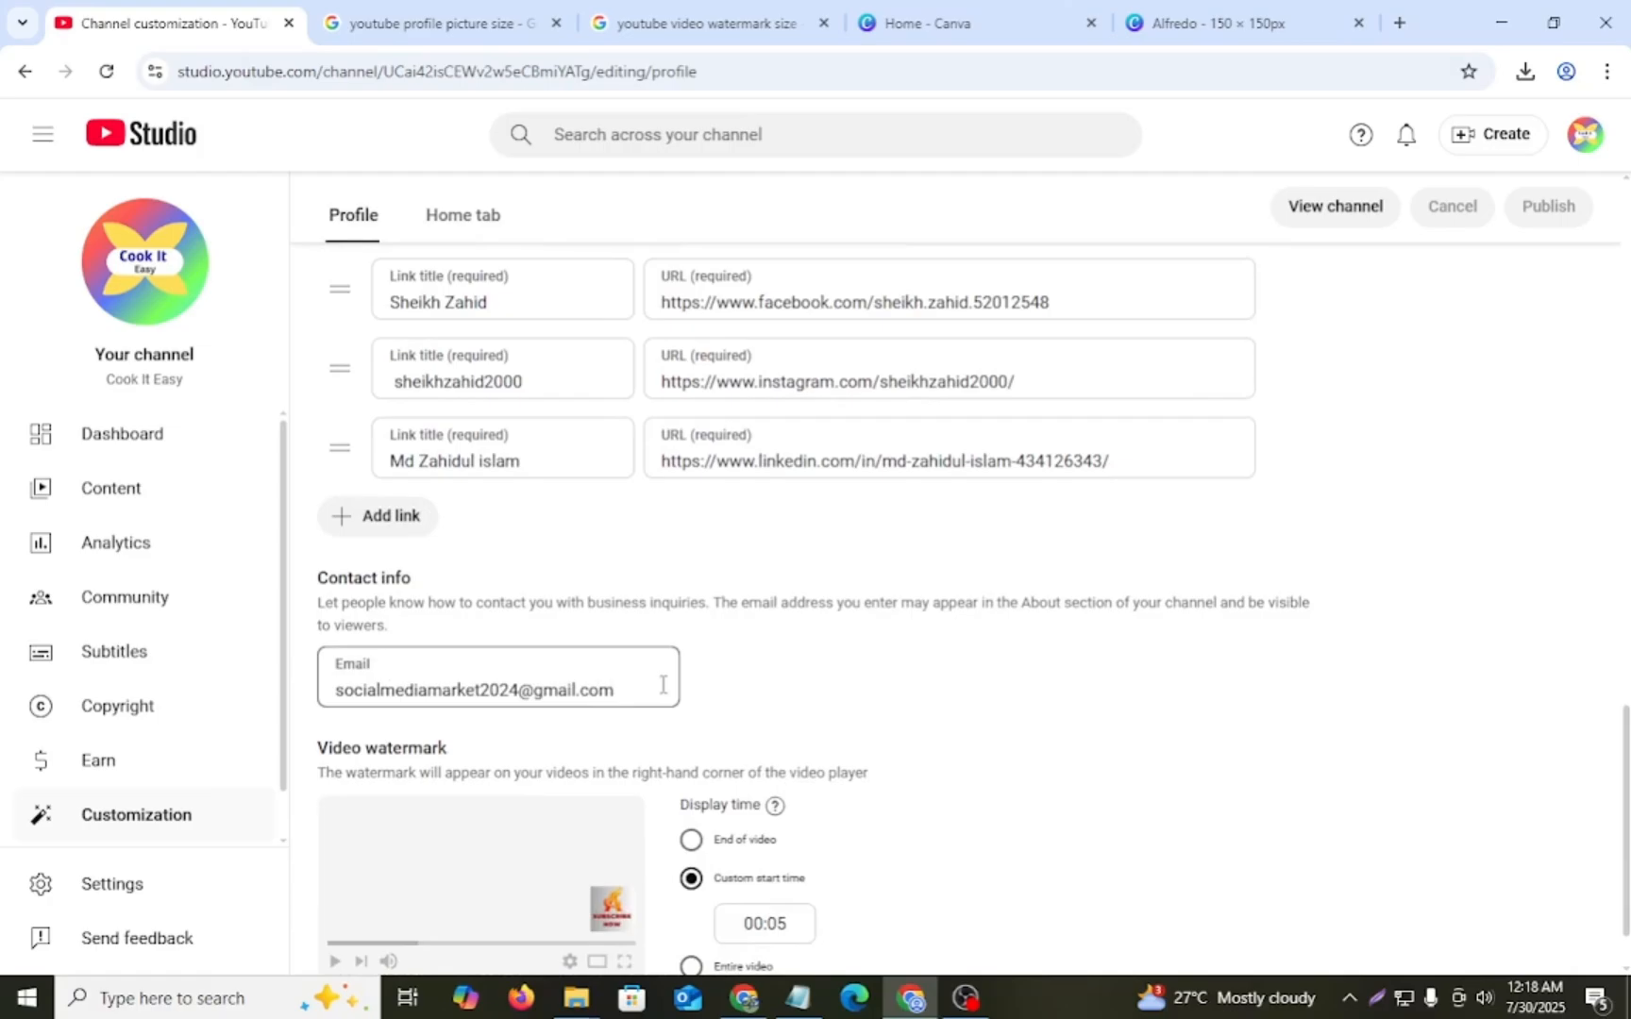
pyautogui.scroll(-1, 663, 684)
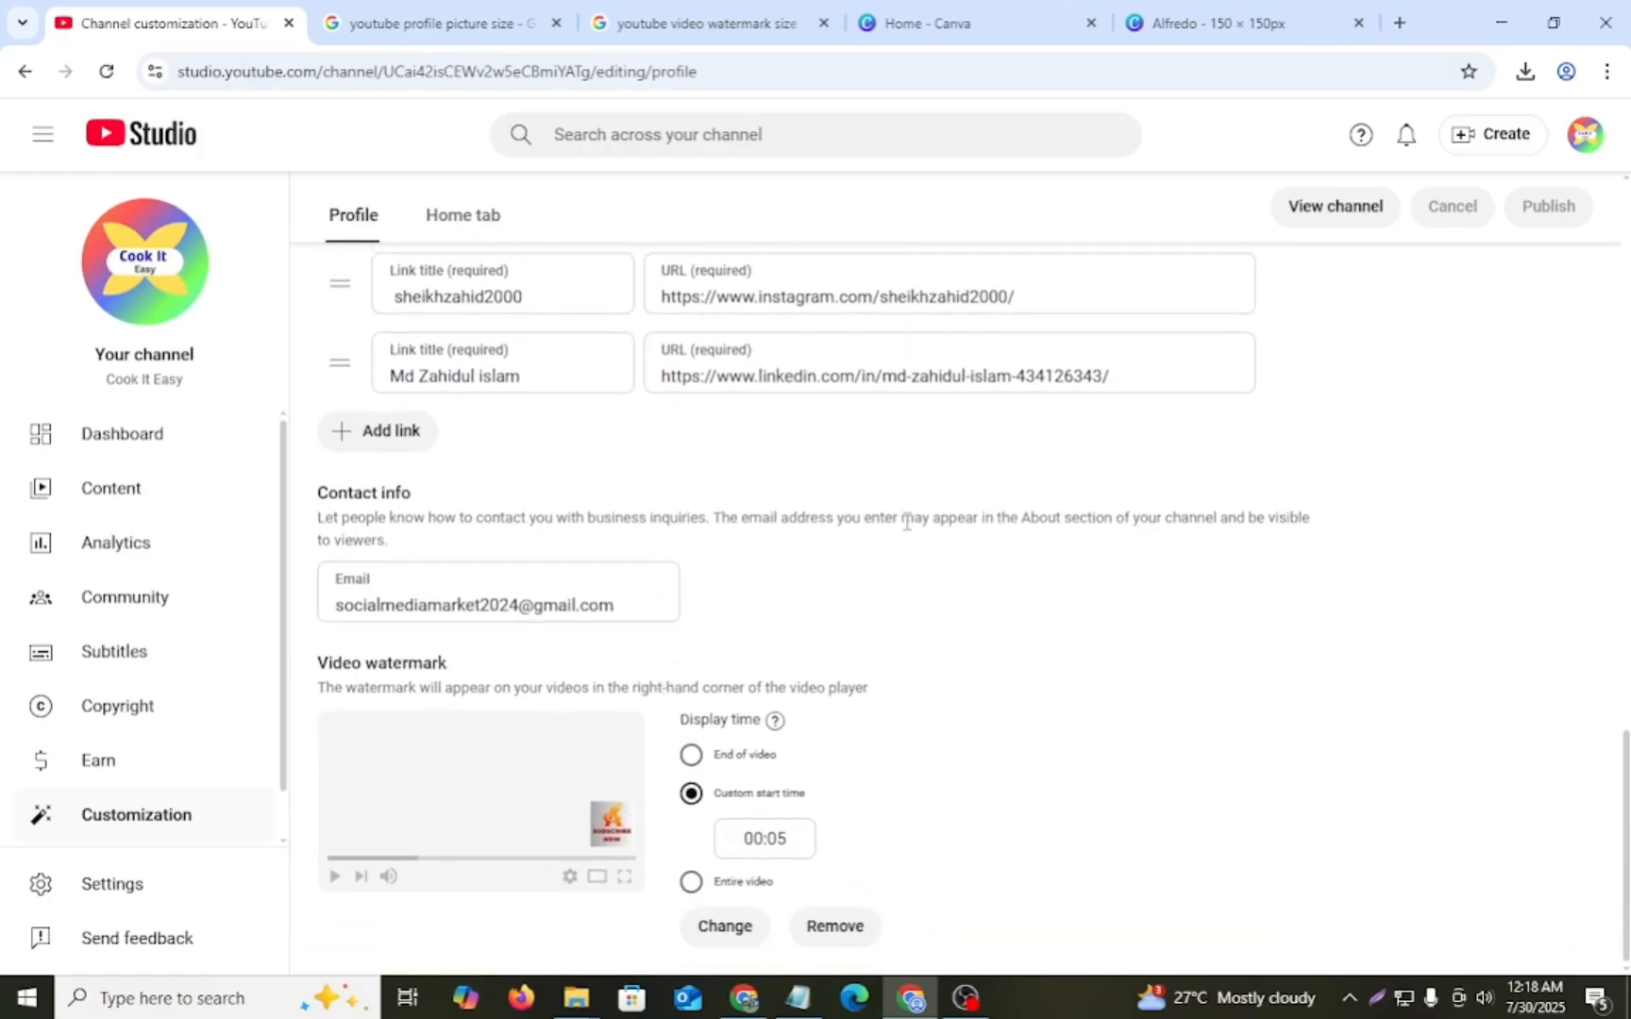
pyautogui.scroll(4, 932, 356)
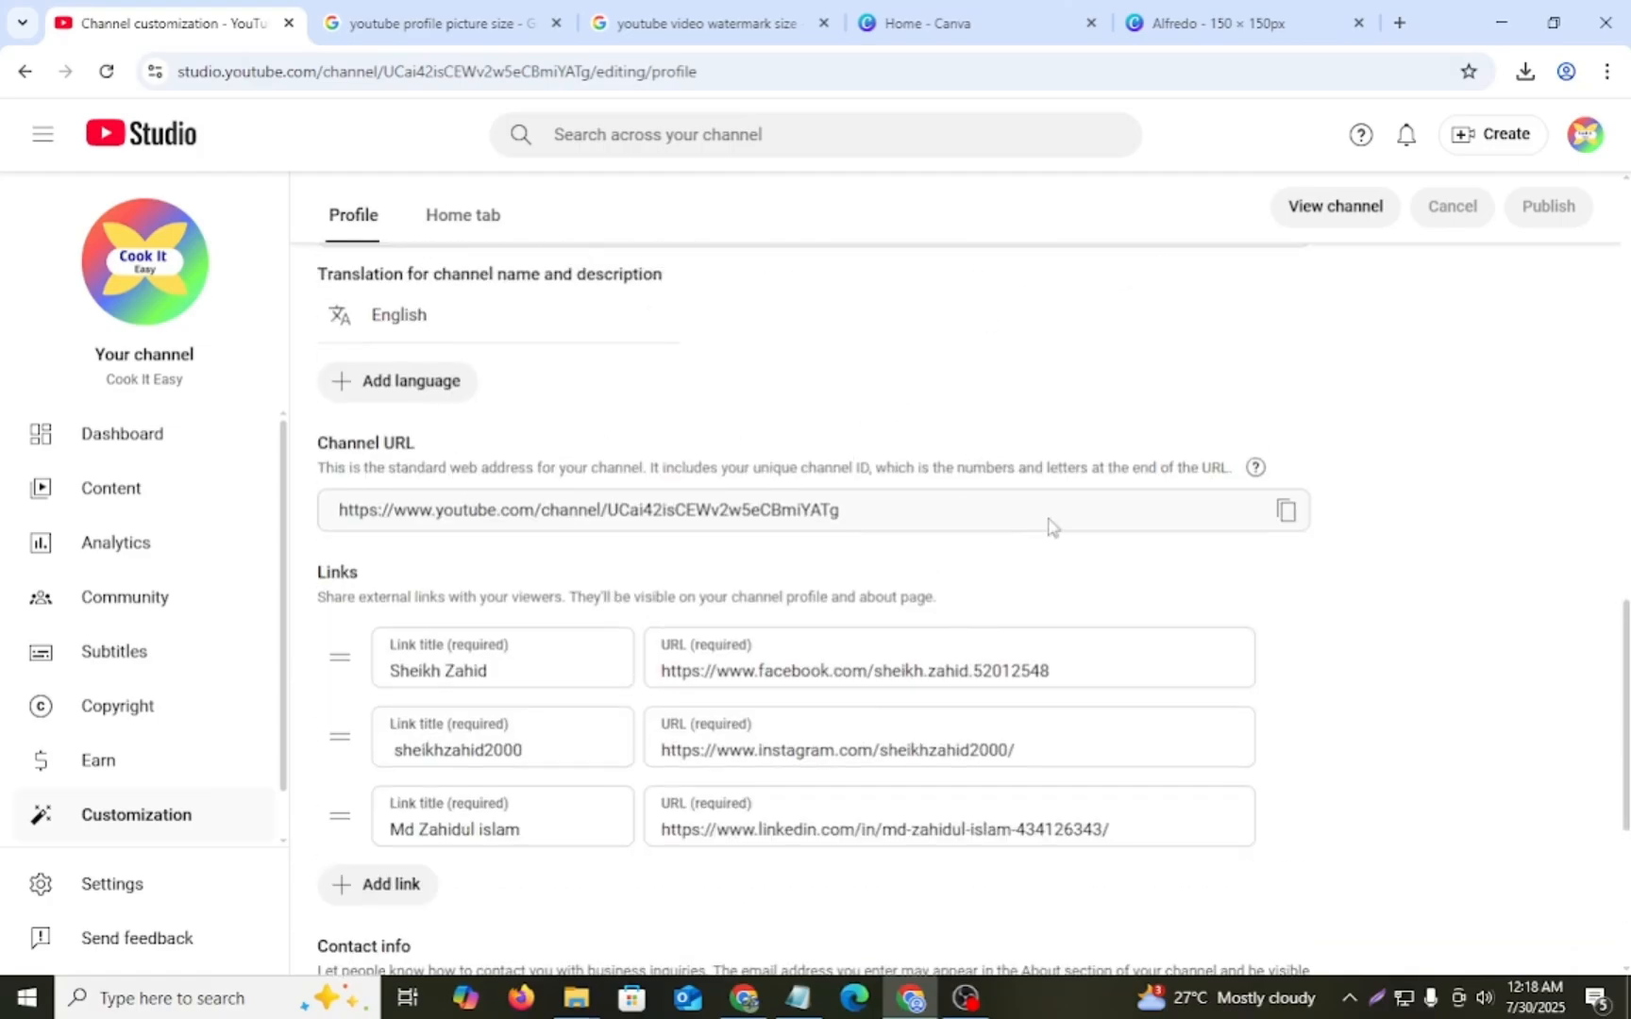
# - View the public channel page in place of the customization page and examine its full description, links and contact details
pyautogui.click(1326, 215)
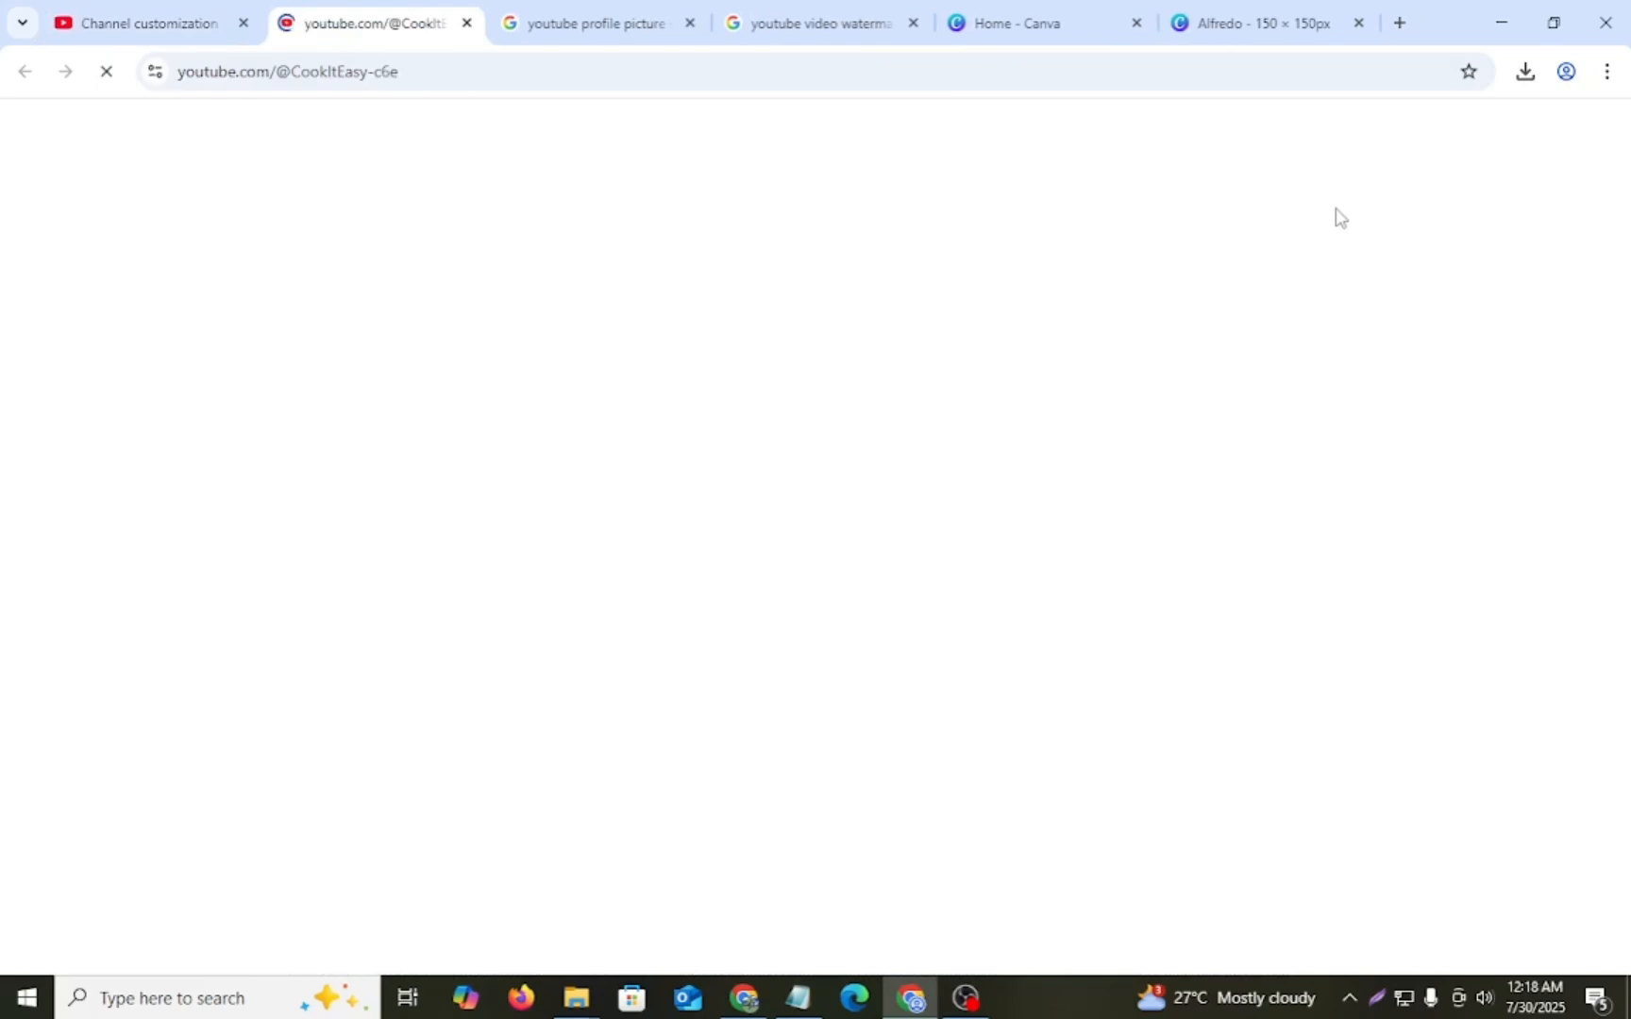
pyautogui.click(244, 22)
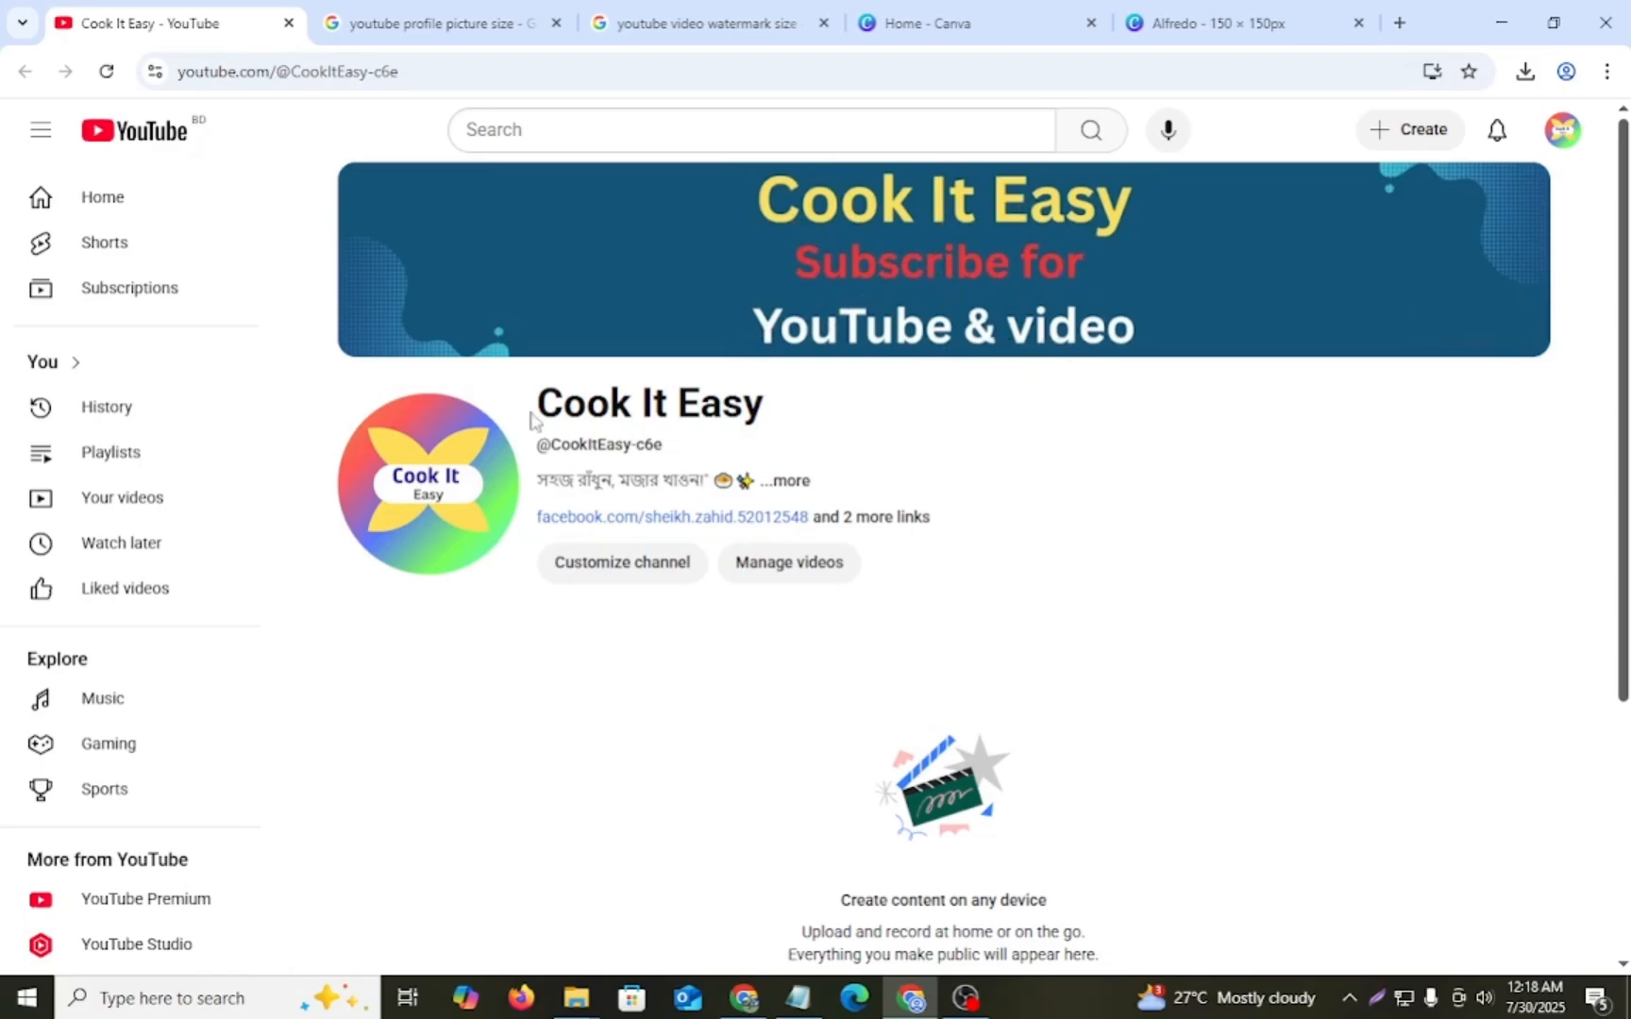
pyautogui.click(796, 483)
pyautogui.scroll(-3, 621, 464)
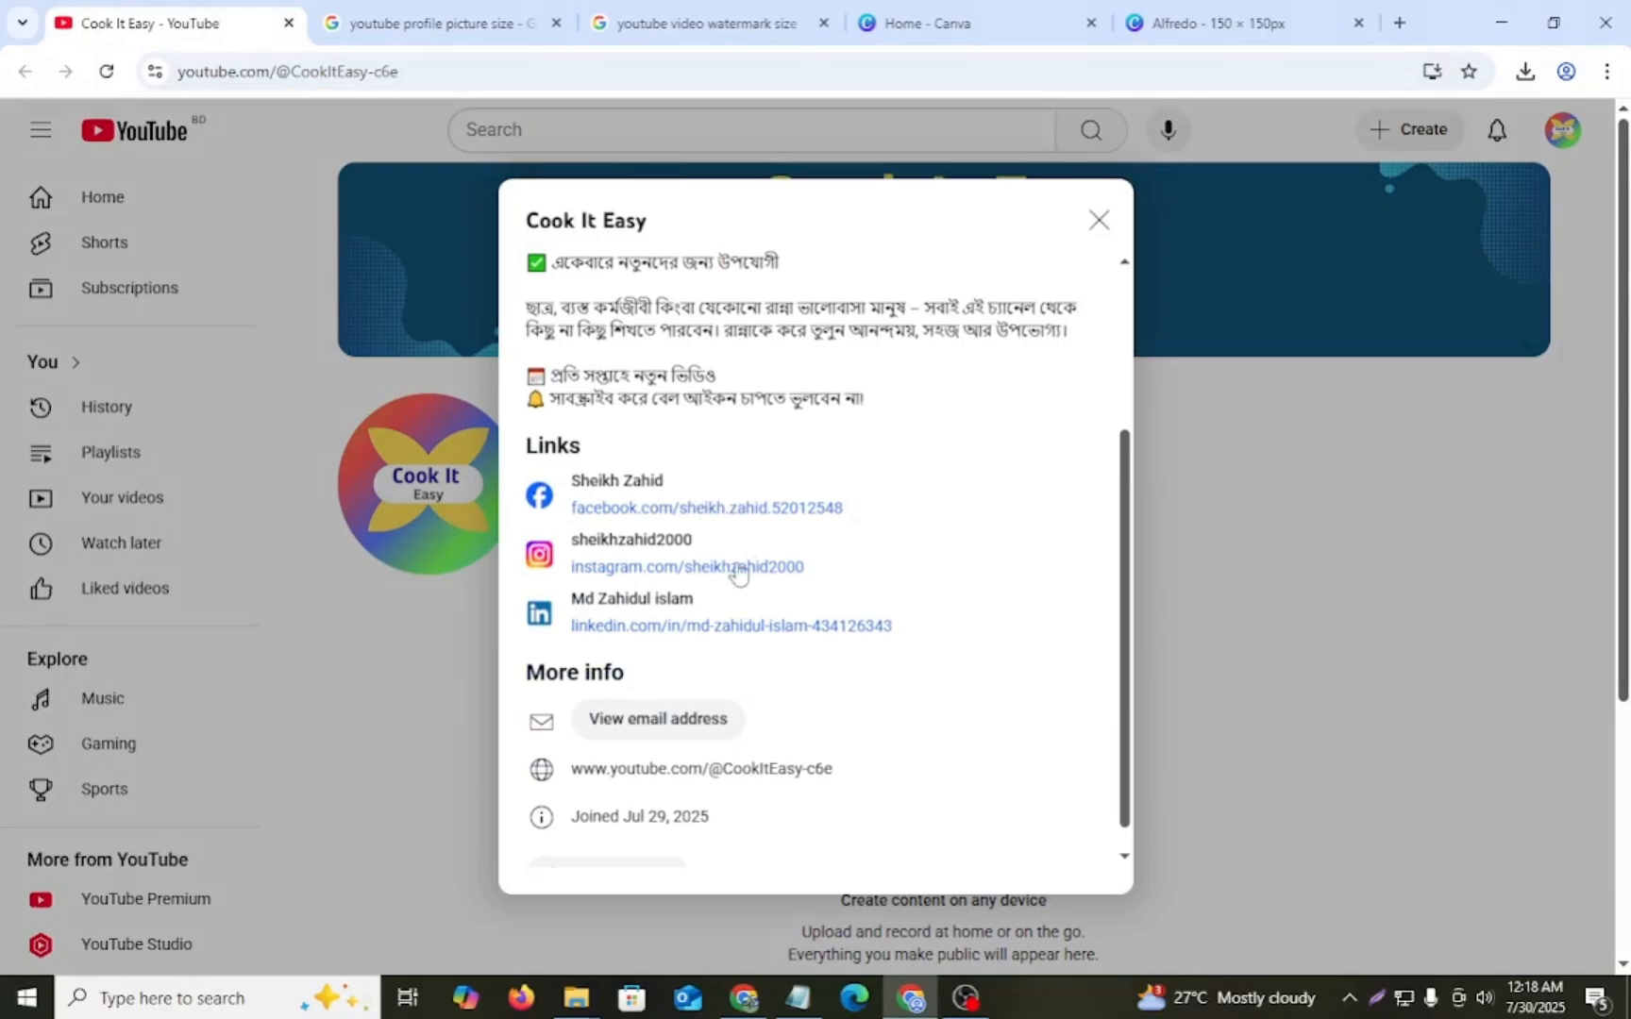
pyautogui.scroll(3, 739, 571)
pyautogui.click(1096, 223)
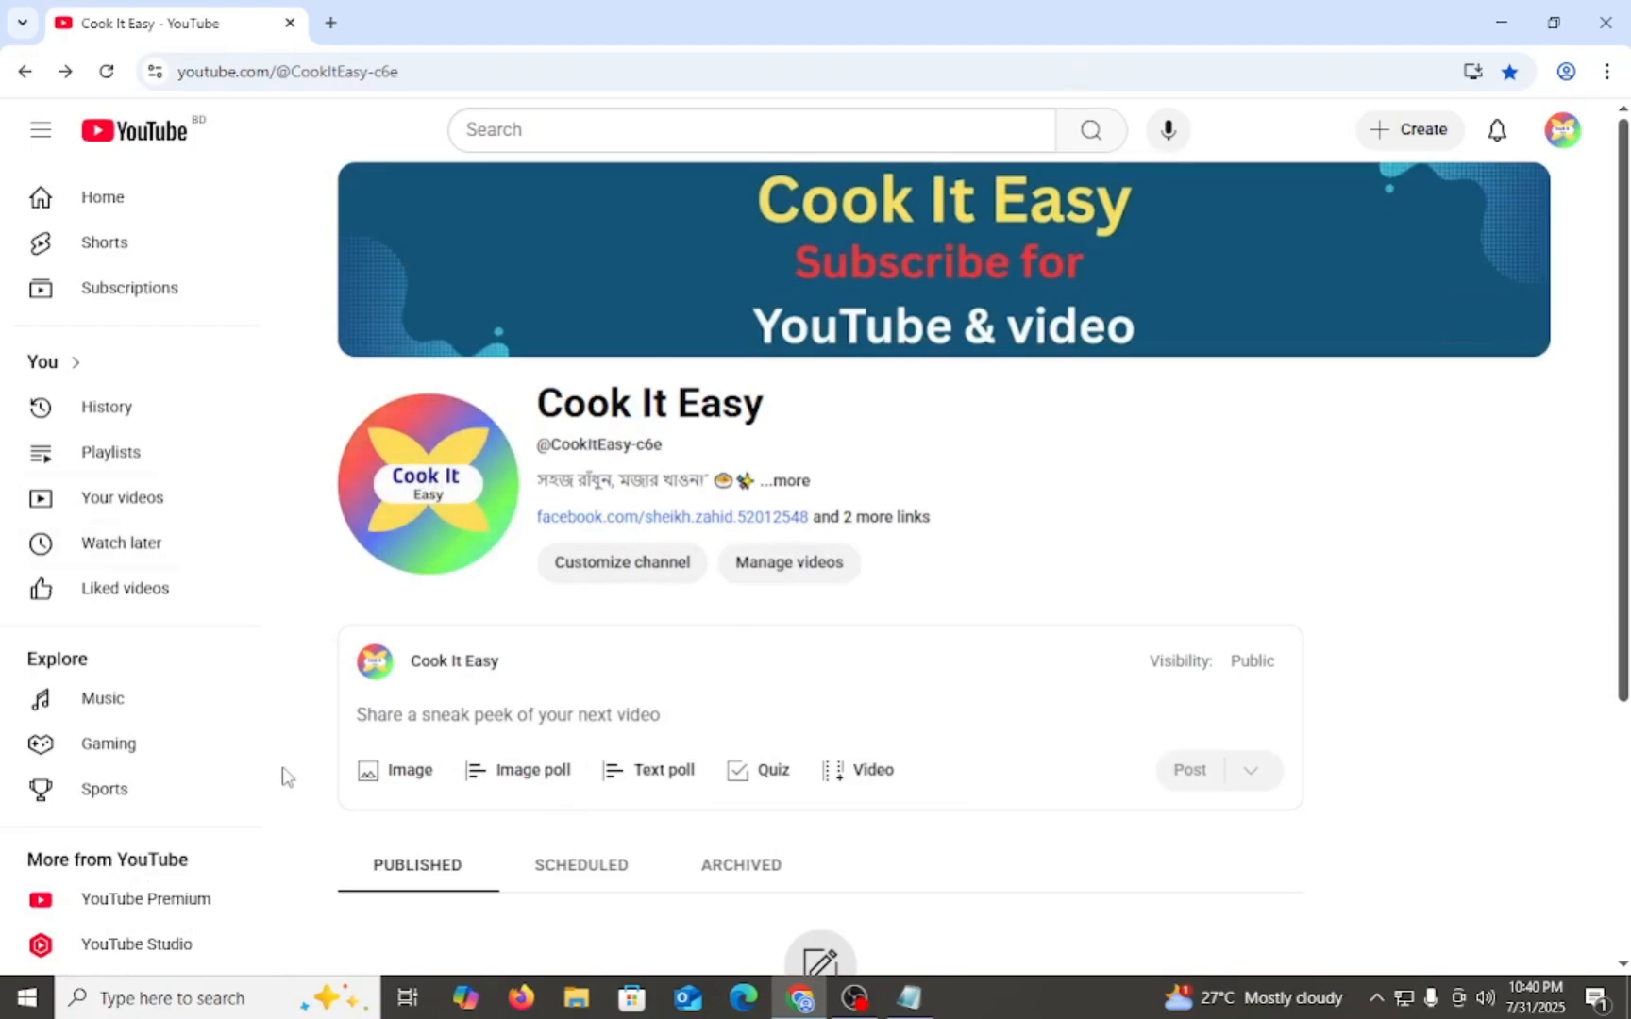
# - Look over the Cook It Easy channel page and open YouTube Studio for the channel
pyautogui.scroll(-1, 713, 642)
pyautogui.scroll(1, 713, 661)
pyautogui.click(1562, 134)
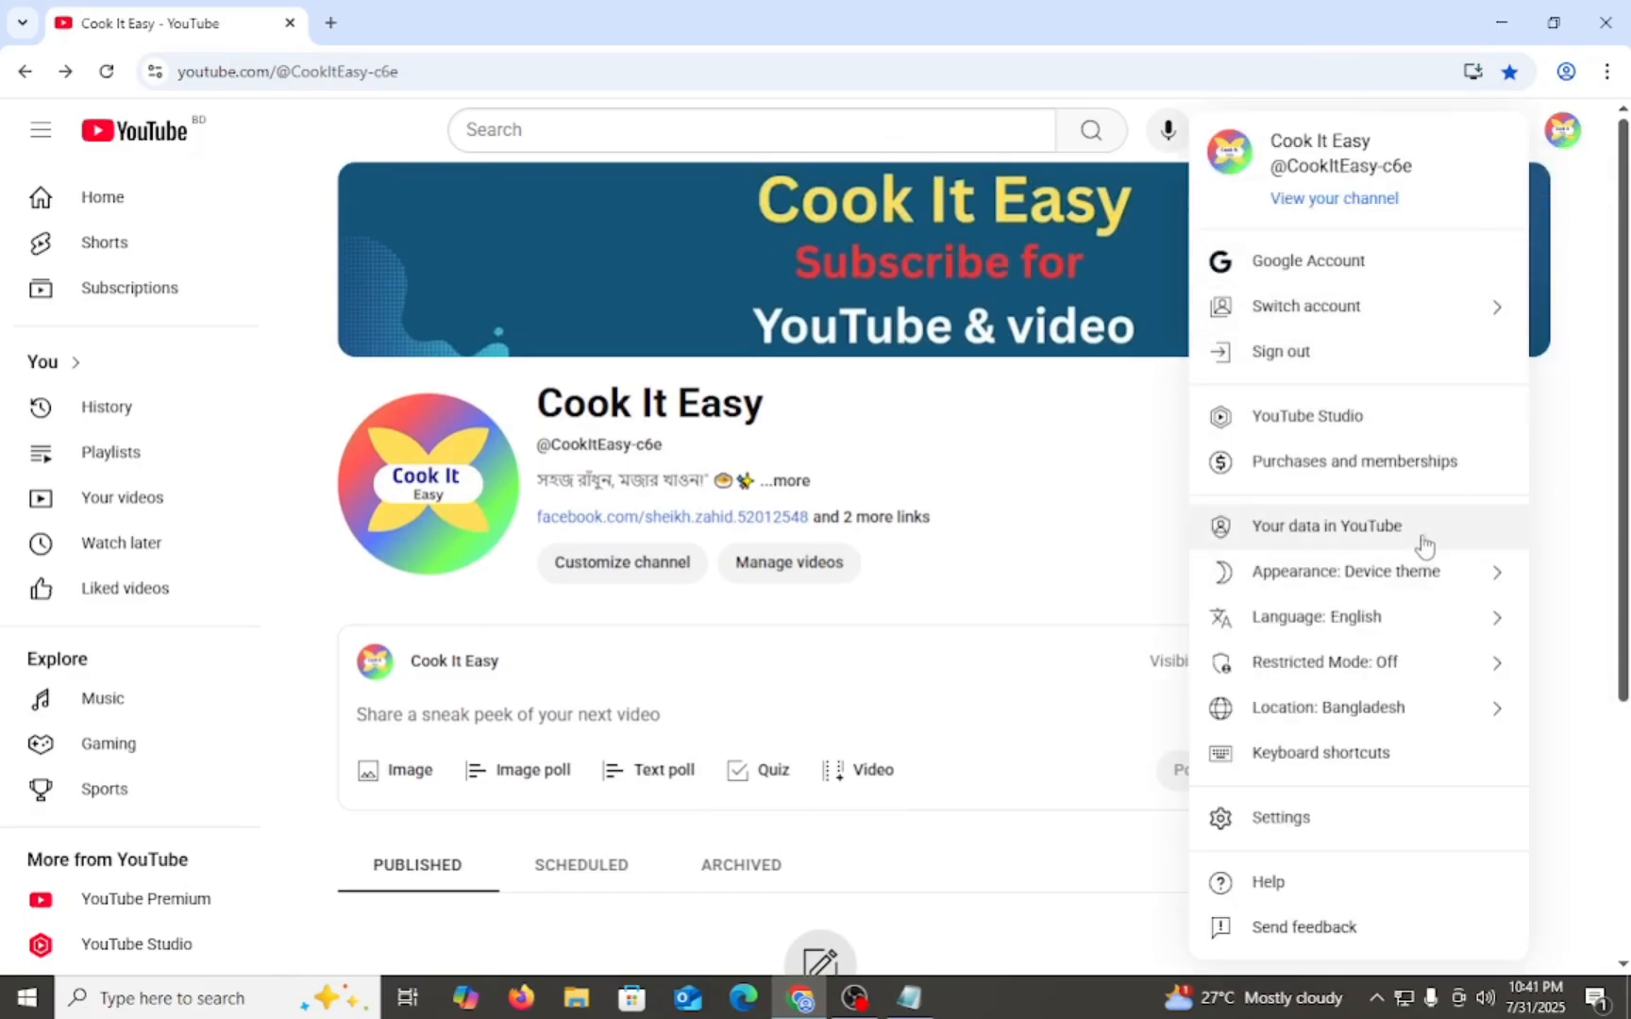
pyautogui.click(1333, 420)
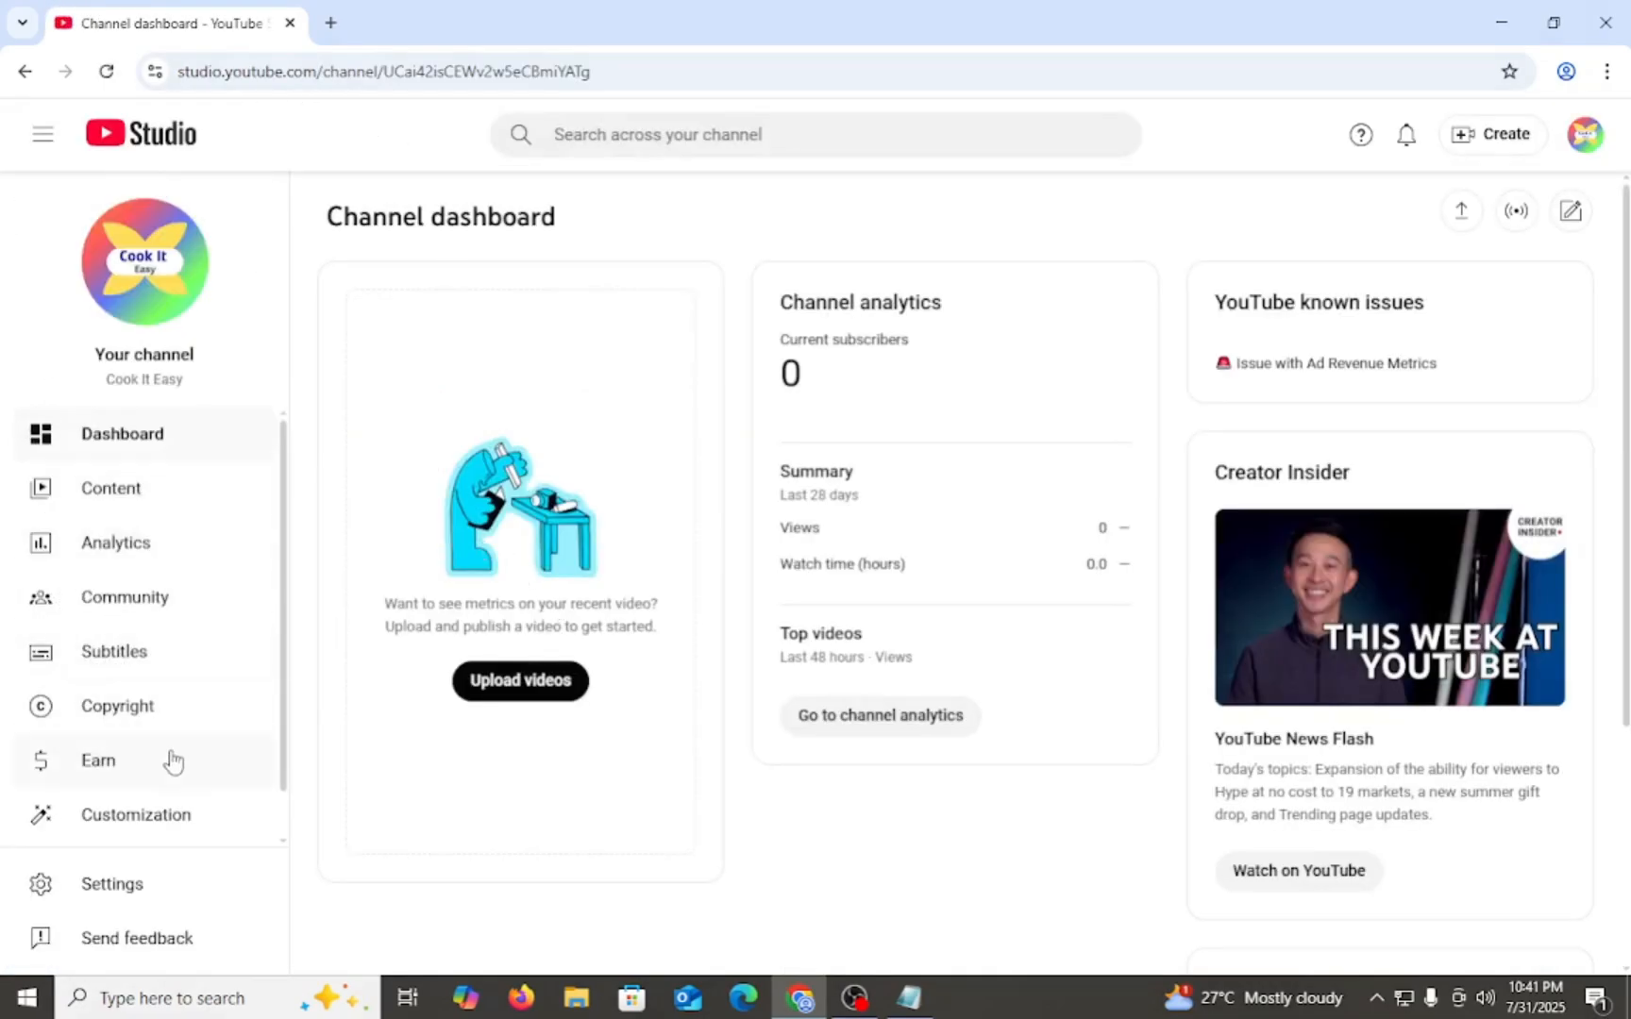
# - Open the Studio settings and choose USD – US Dollar as the default currency
pyautogui.click(90, 884)
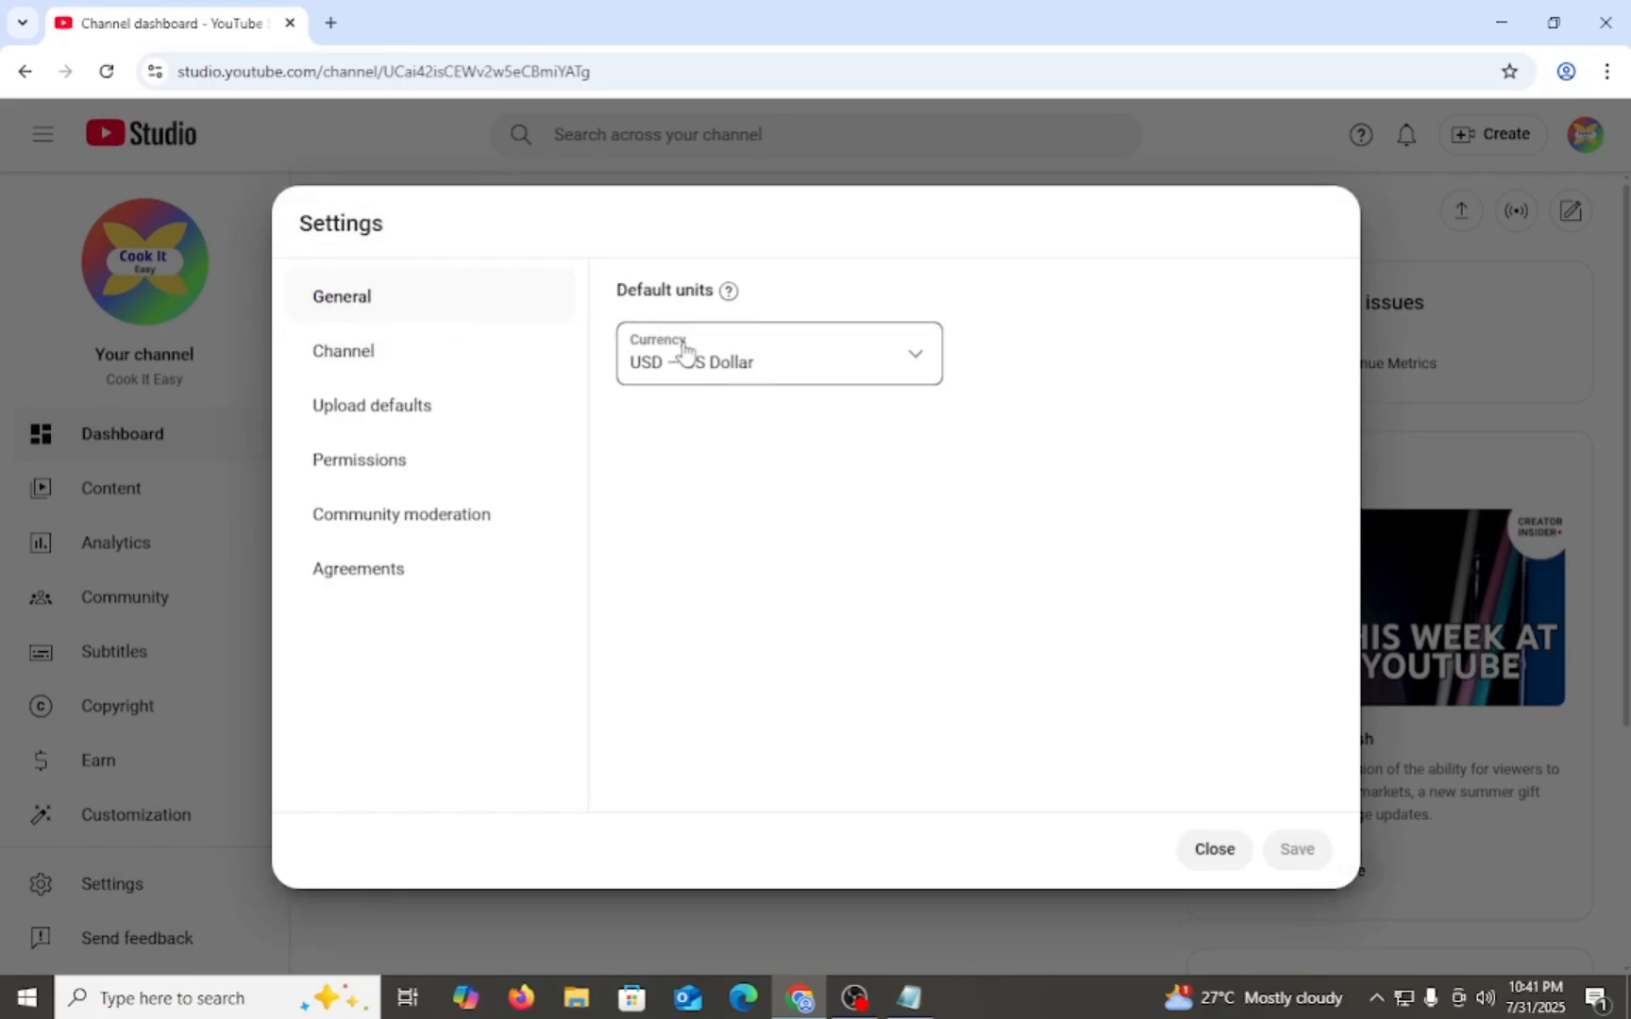
pyautogui.click(901, 361)
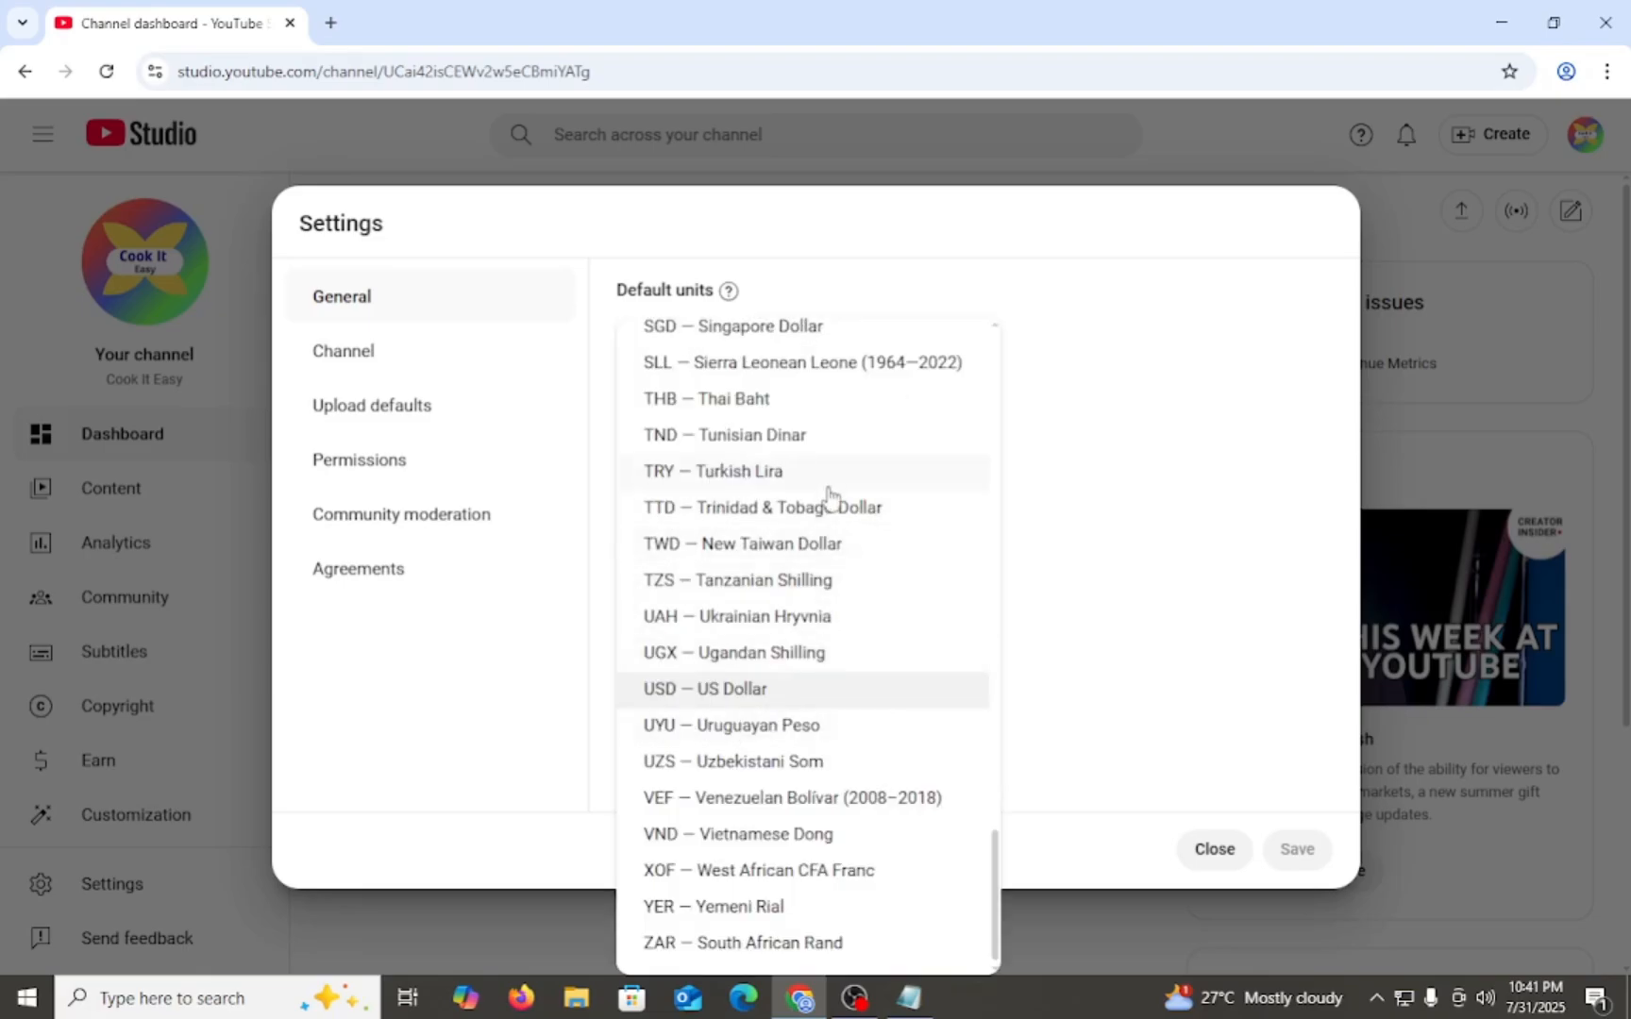
pyautogui.scroll(4, 744, 830)
pyautogui.scroll(-1, 744, 736)
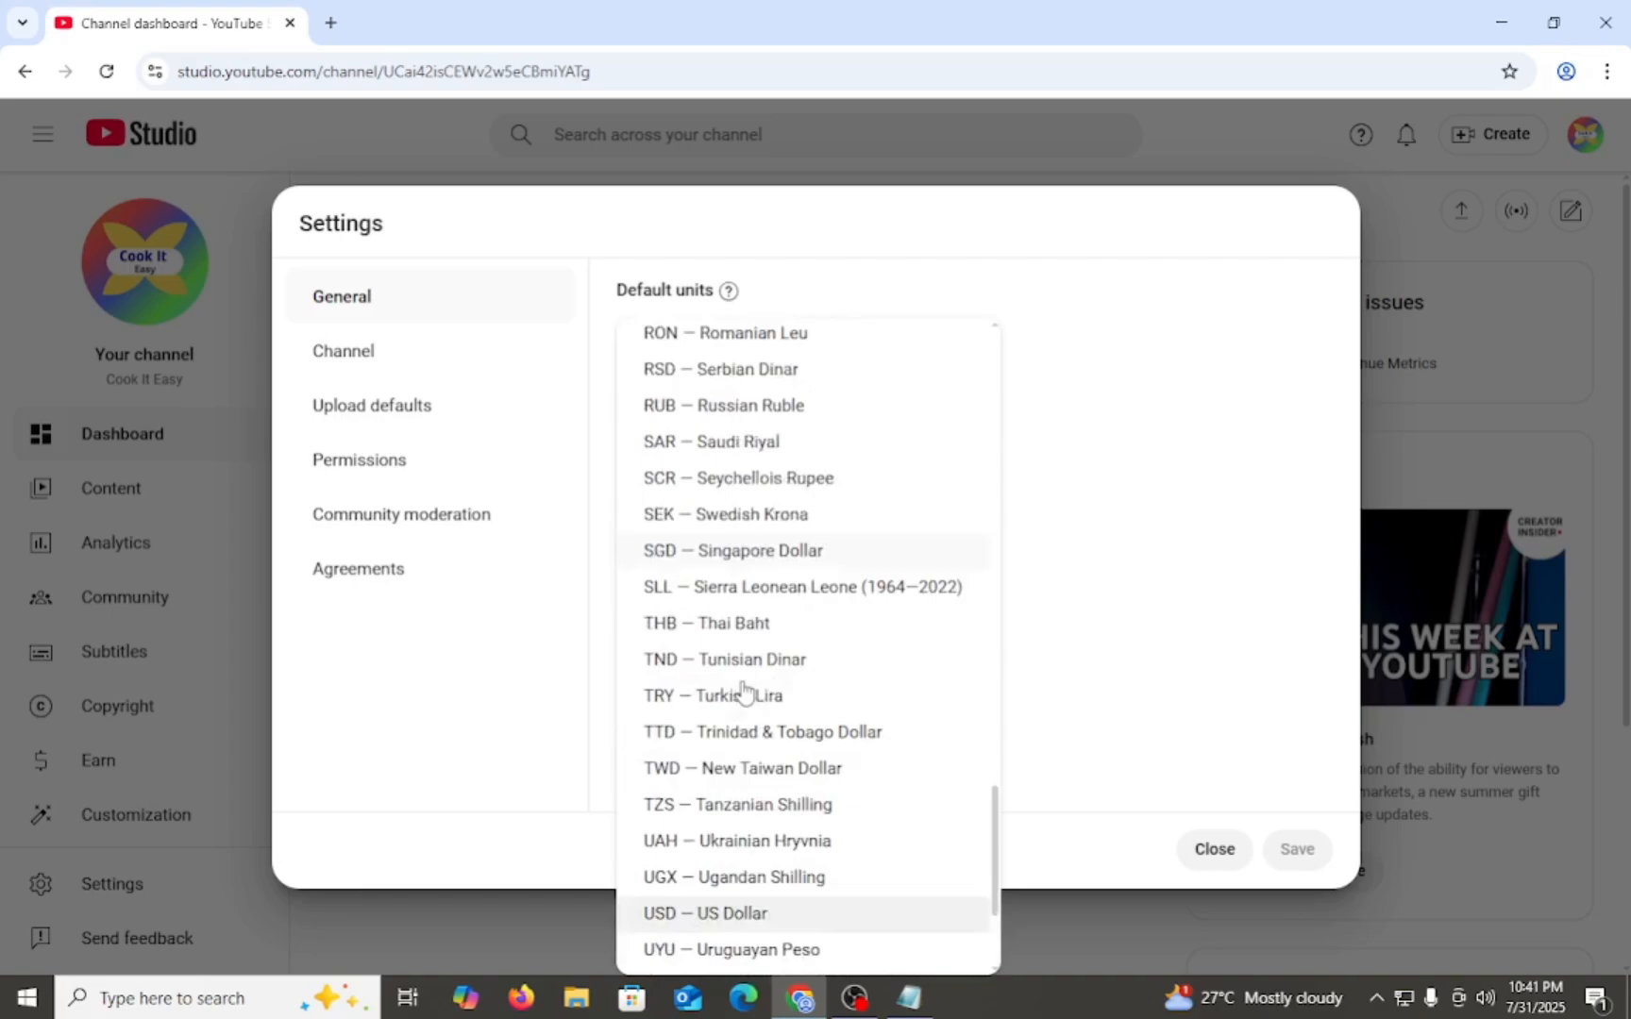
pyautogui.scroll(-2, 744, 699)
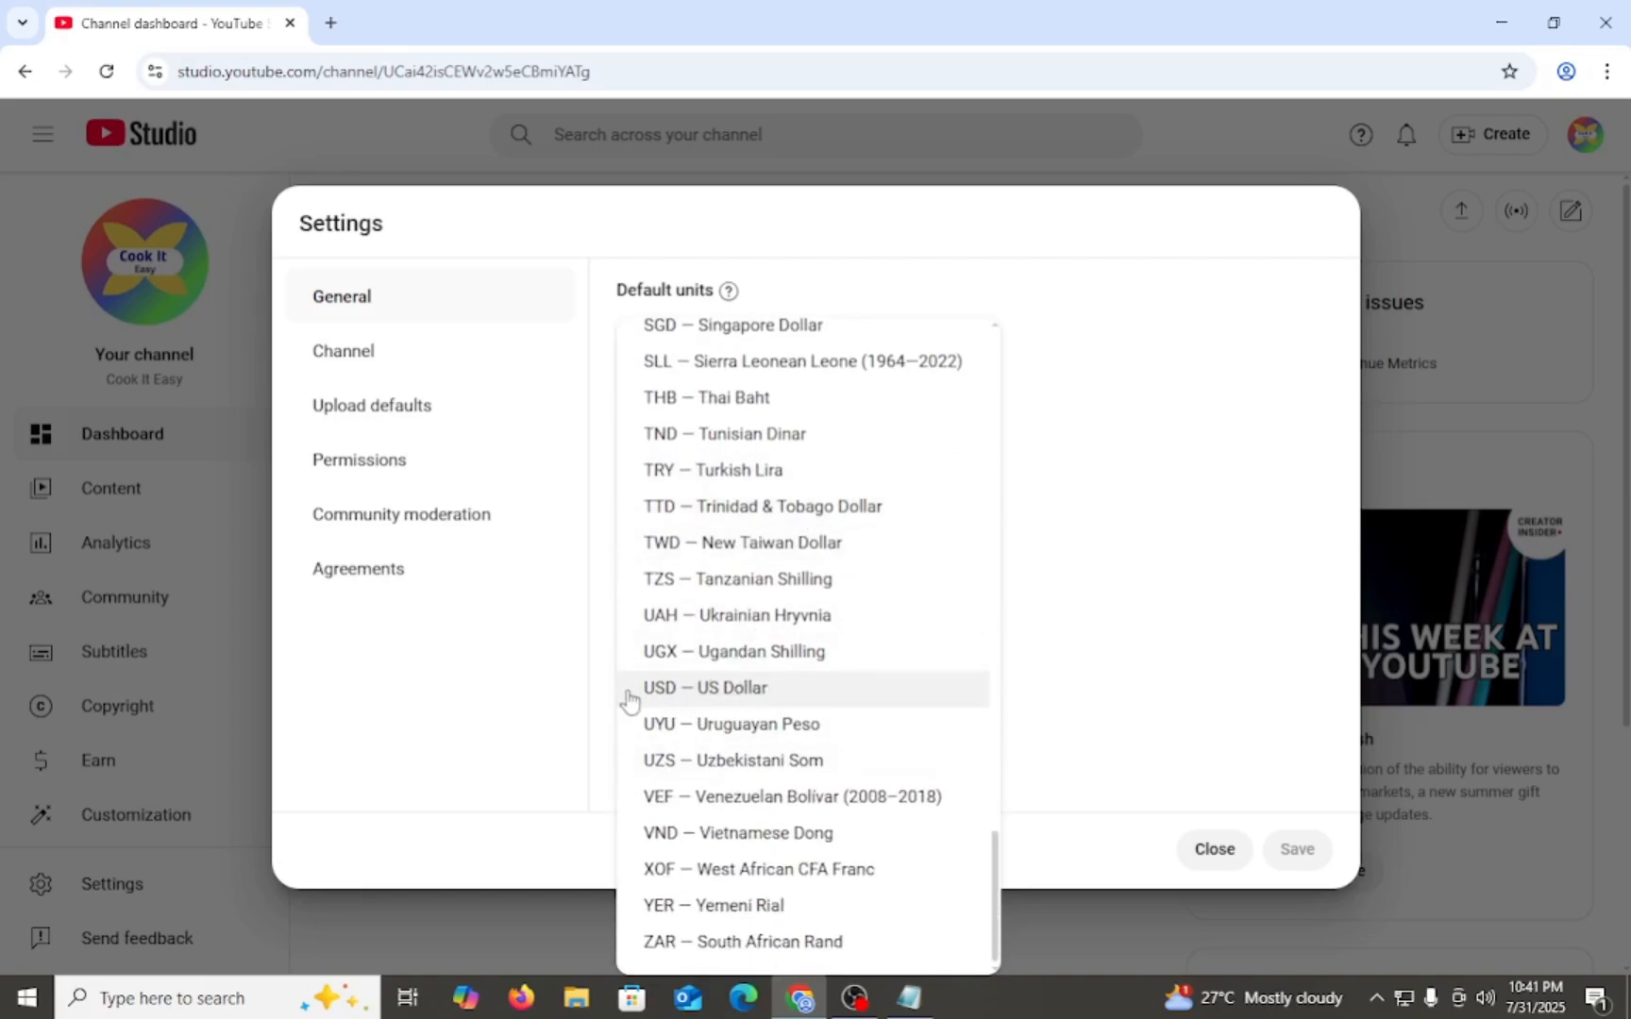
pyautogui.click(692, 696)
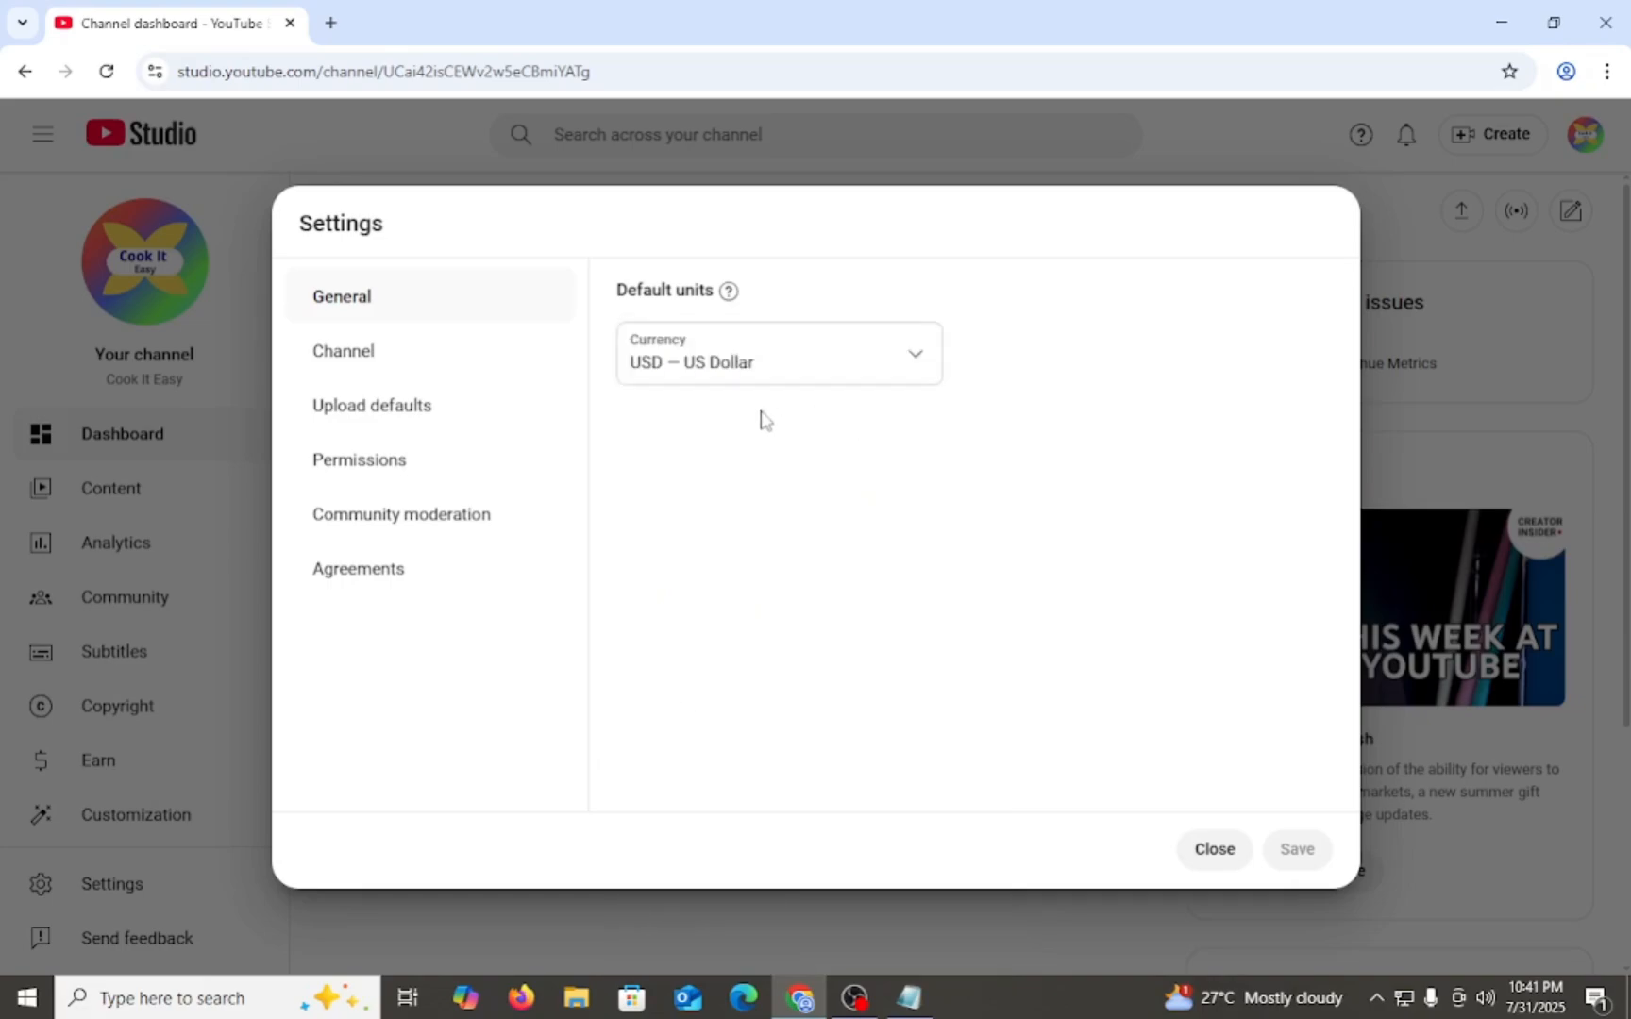
# - Choose Bangladesh as the country of residence in the channel's basic info settings
pyautogui.click(338, 361)
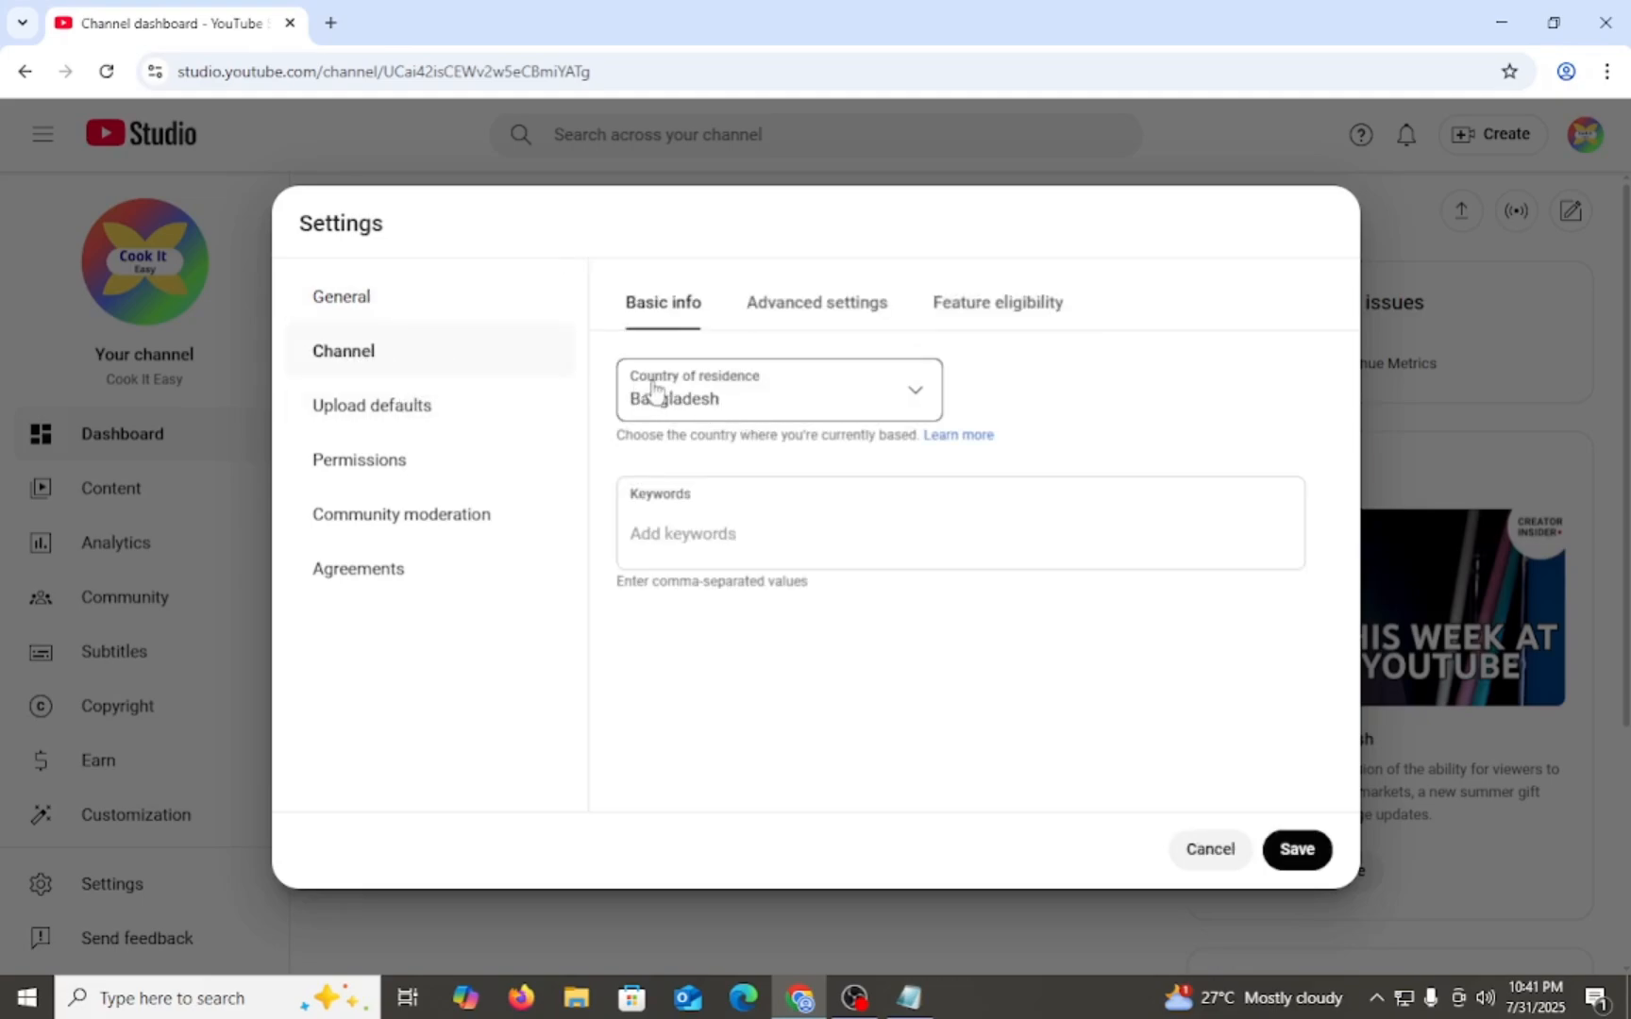
pyautogui.click(924, 385)
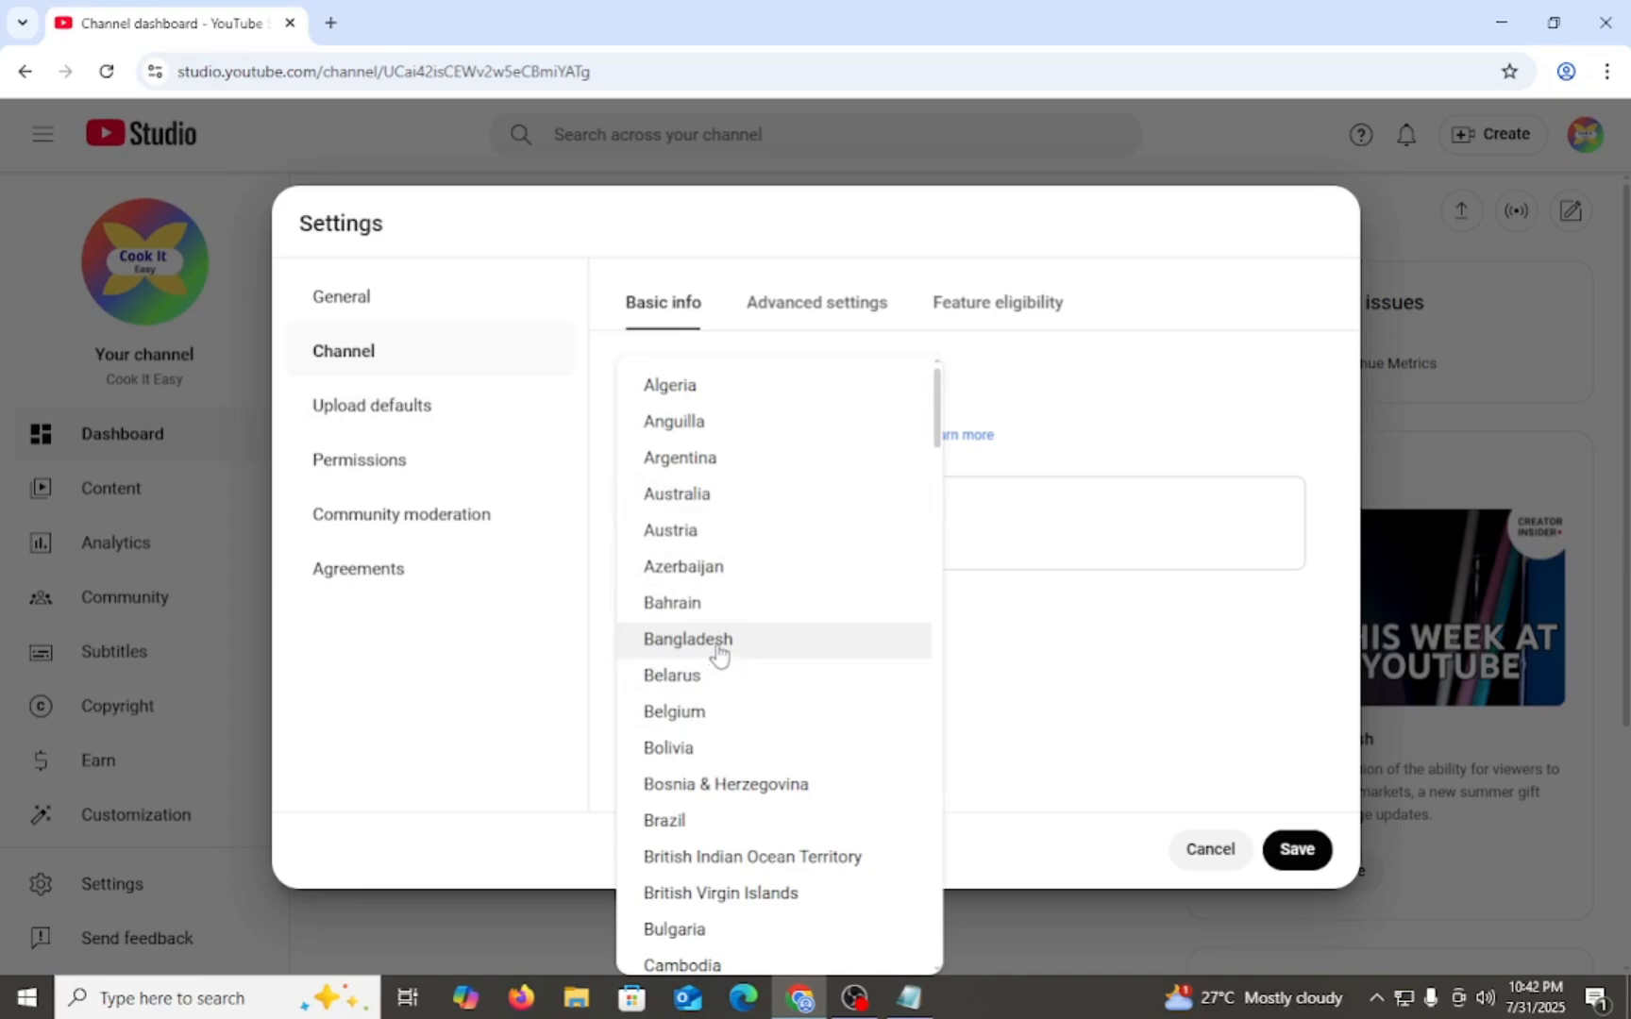
pyautogui.click(703, 646)
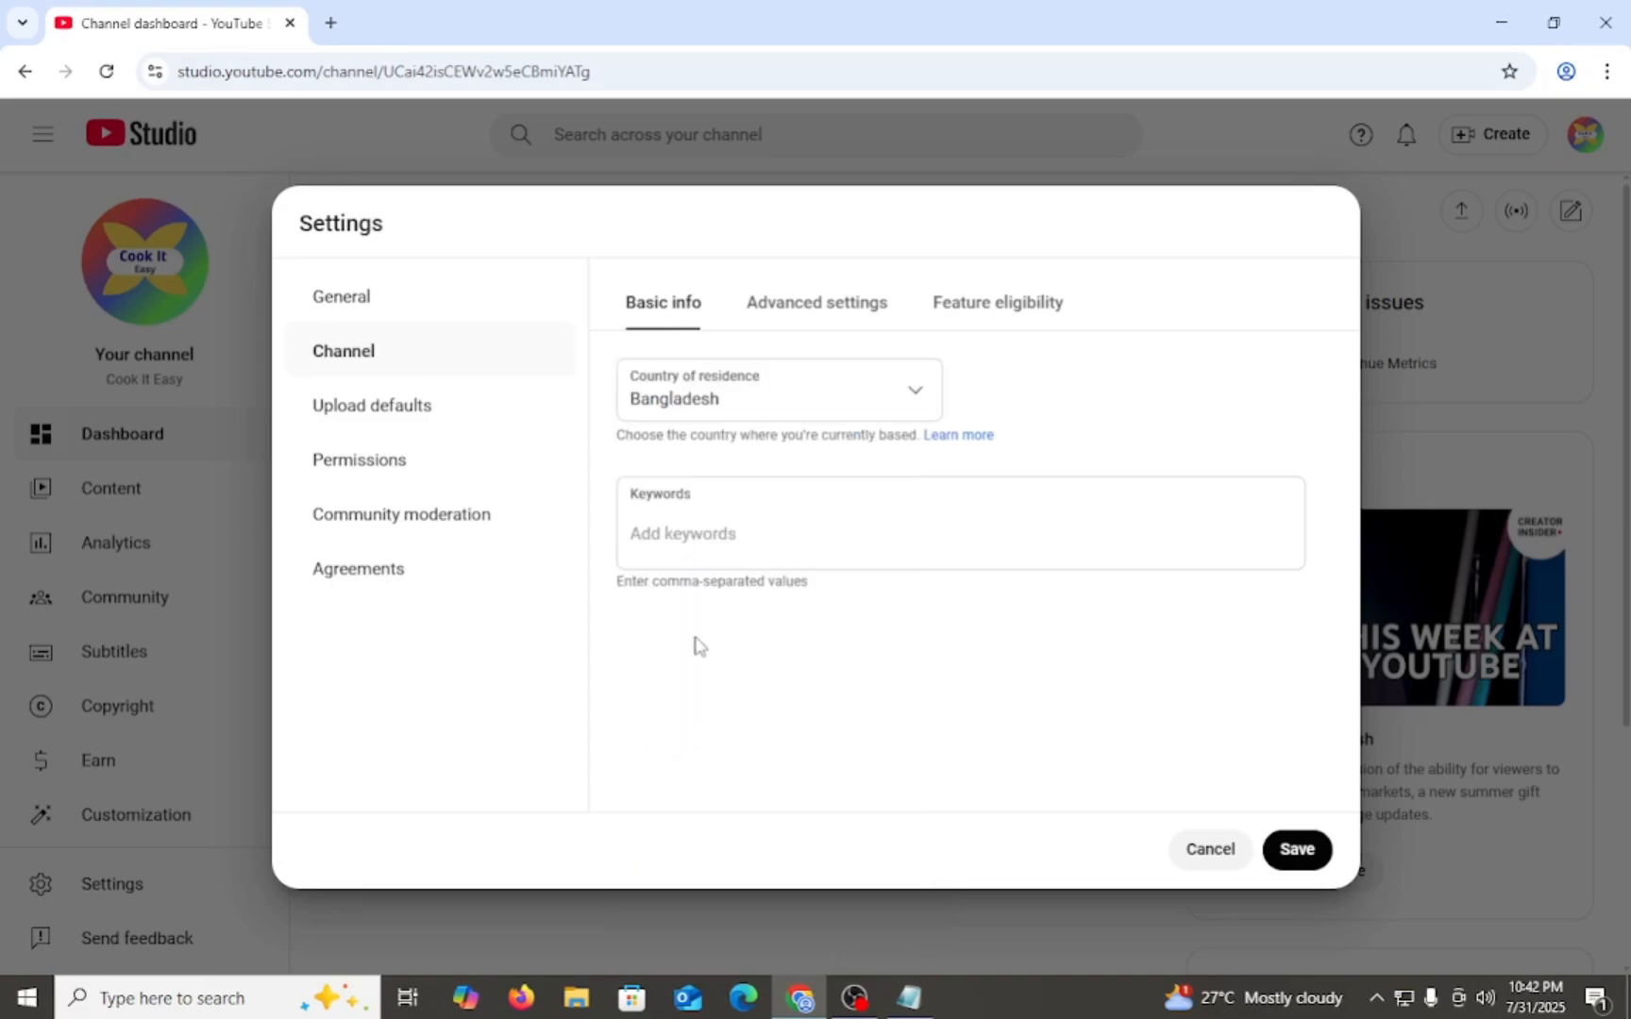
pyautogui.click(913, 396)
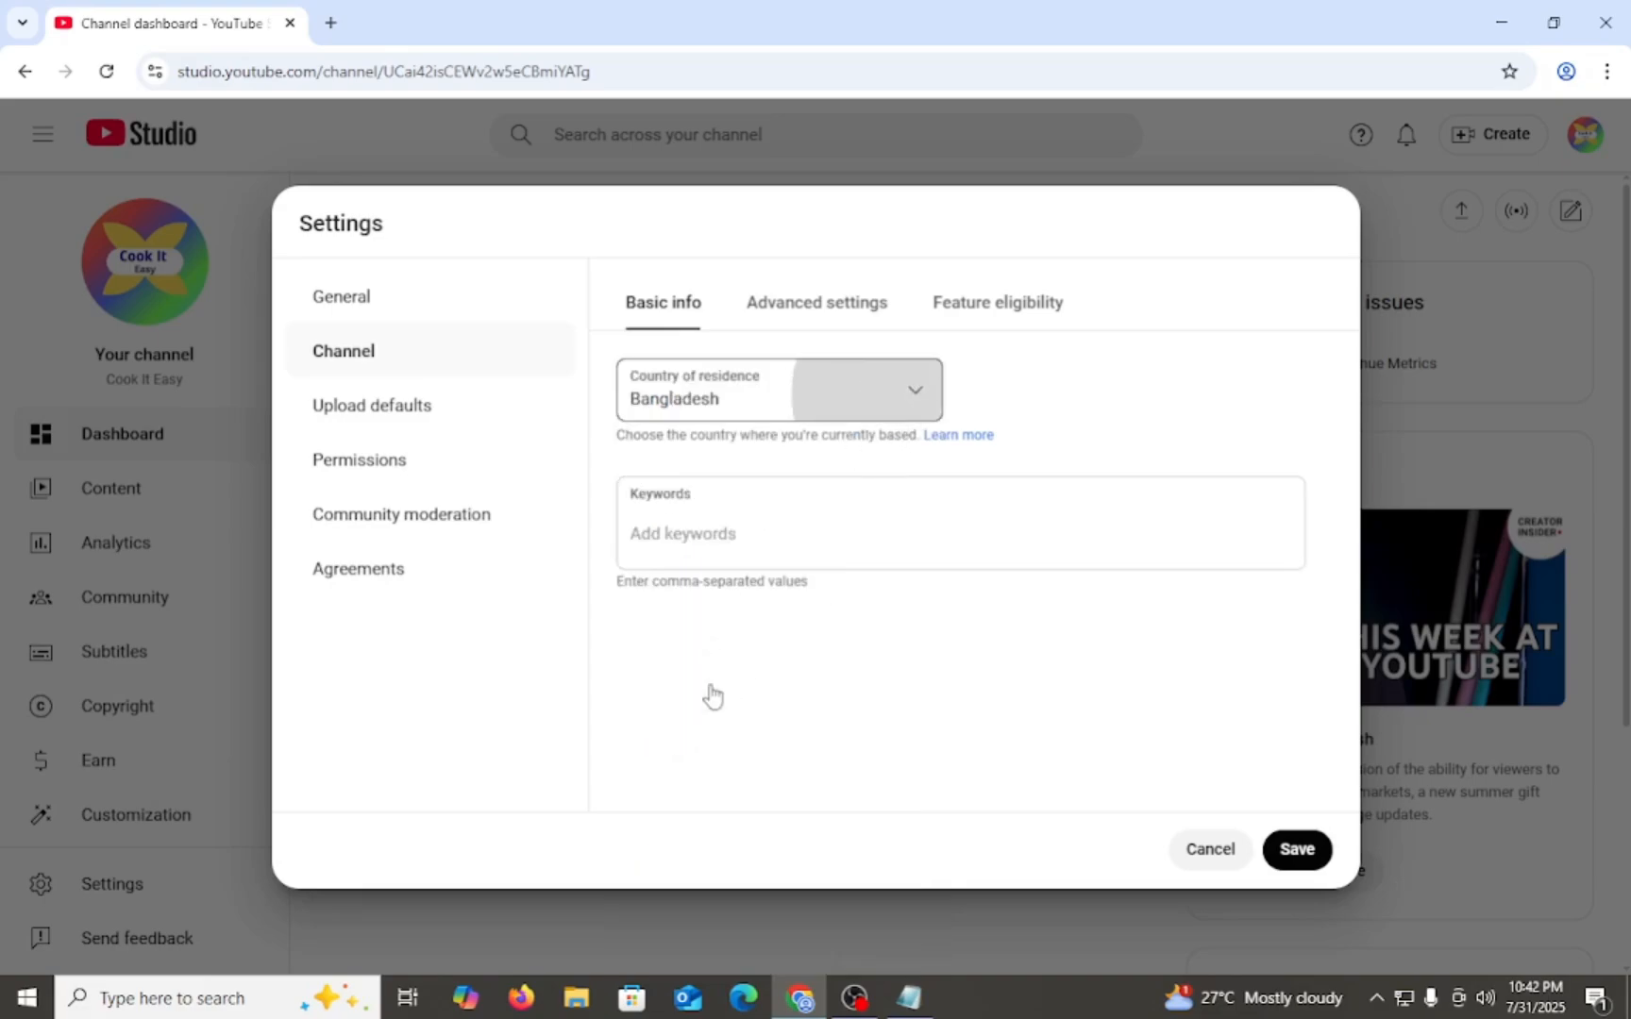
pyautogui.scroll(-1, 708, 692)
pyautogui.scroll(1, 706, 702)
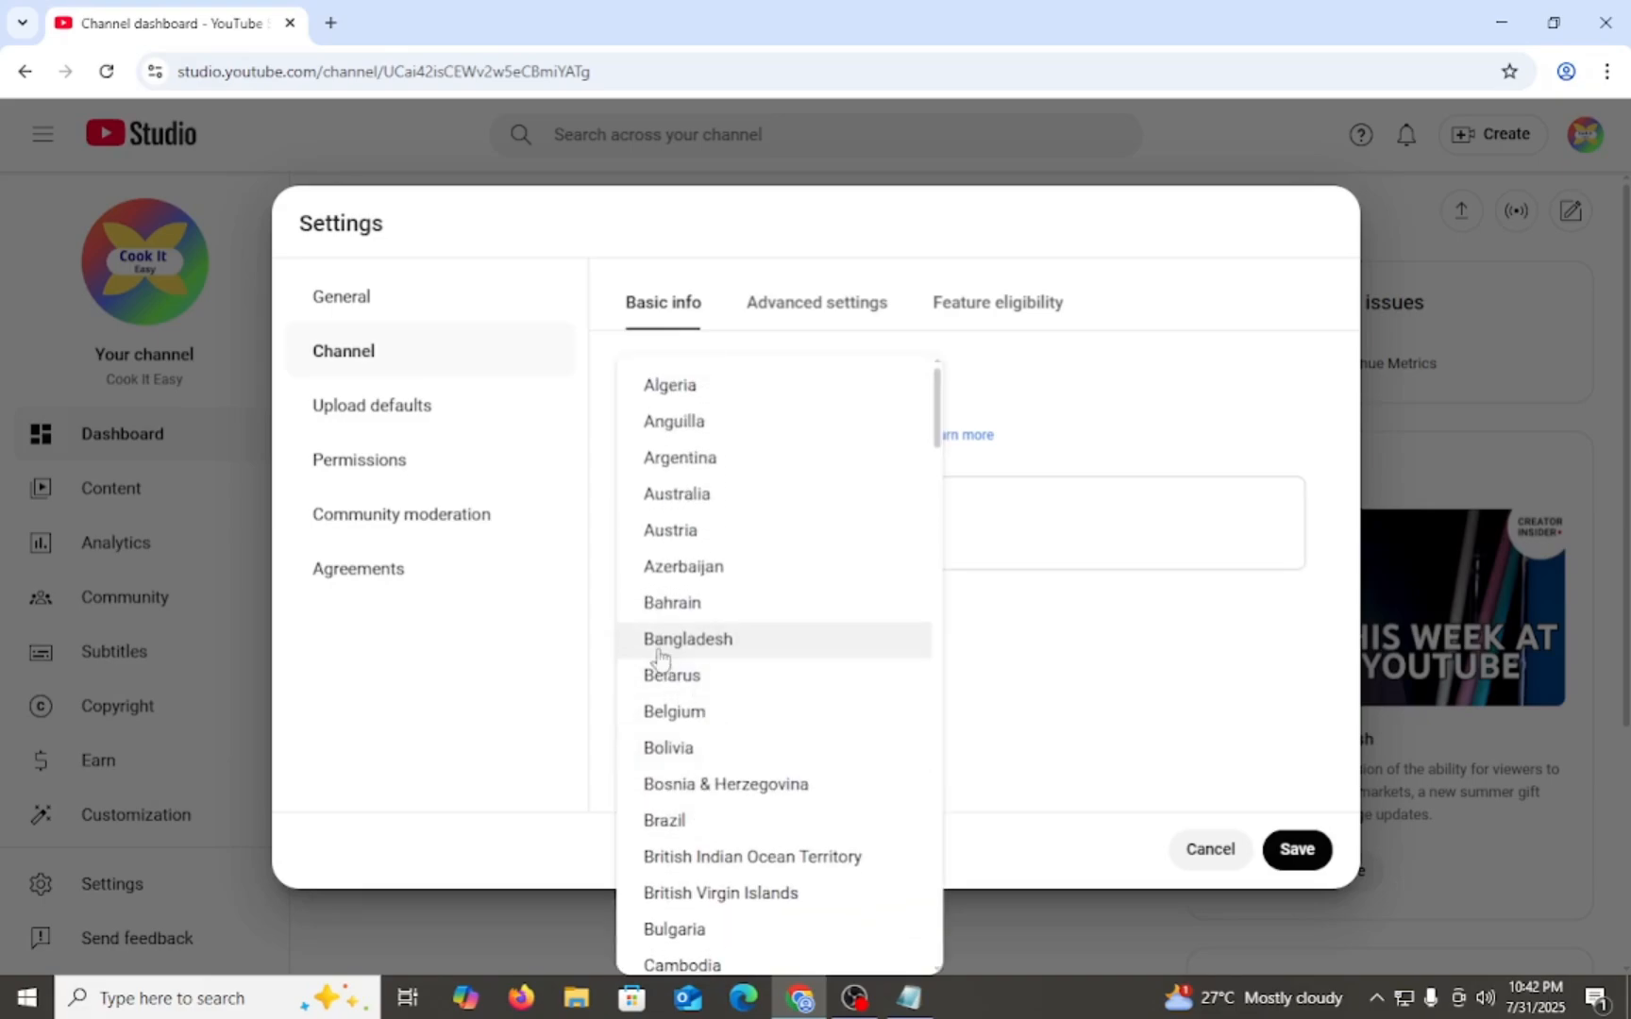
pyautogui.click(739, 648)
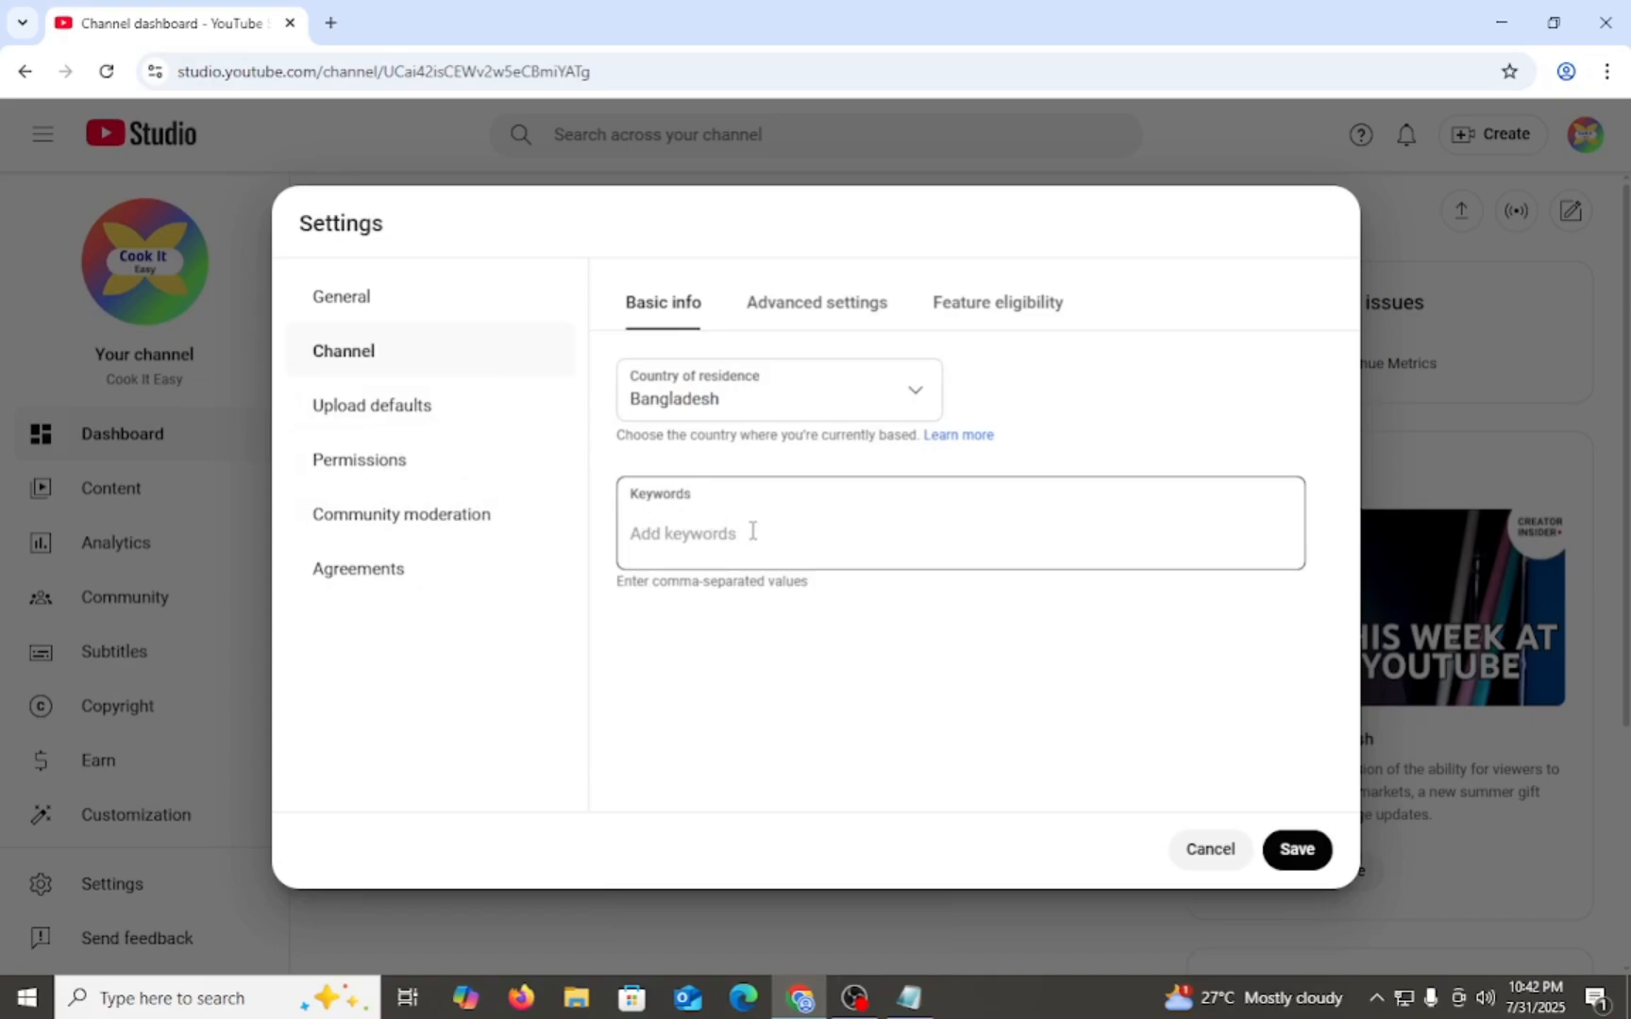
# - Activate the channel keywords field, switch to the Notepad notes and review the list of cooking keywords
pyautogui.click(681, 538)
pyautogui.moveTo(699, 511); pyautogui.dragTo(627, 505)
pyautogui.click(724, 537)
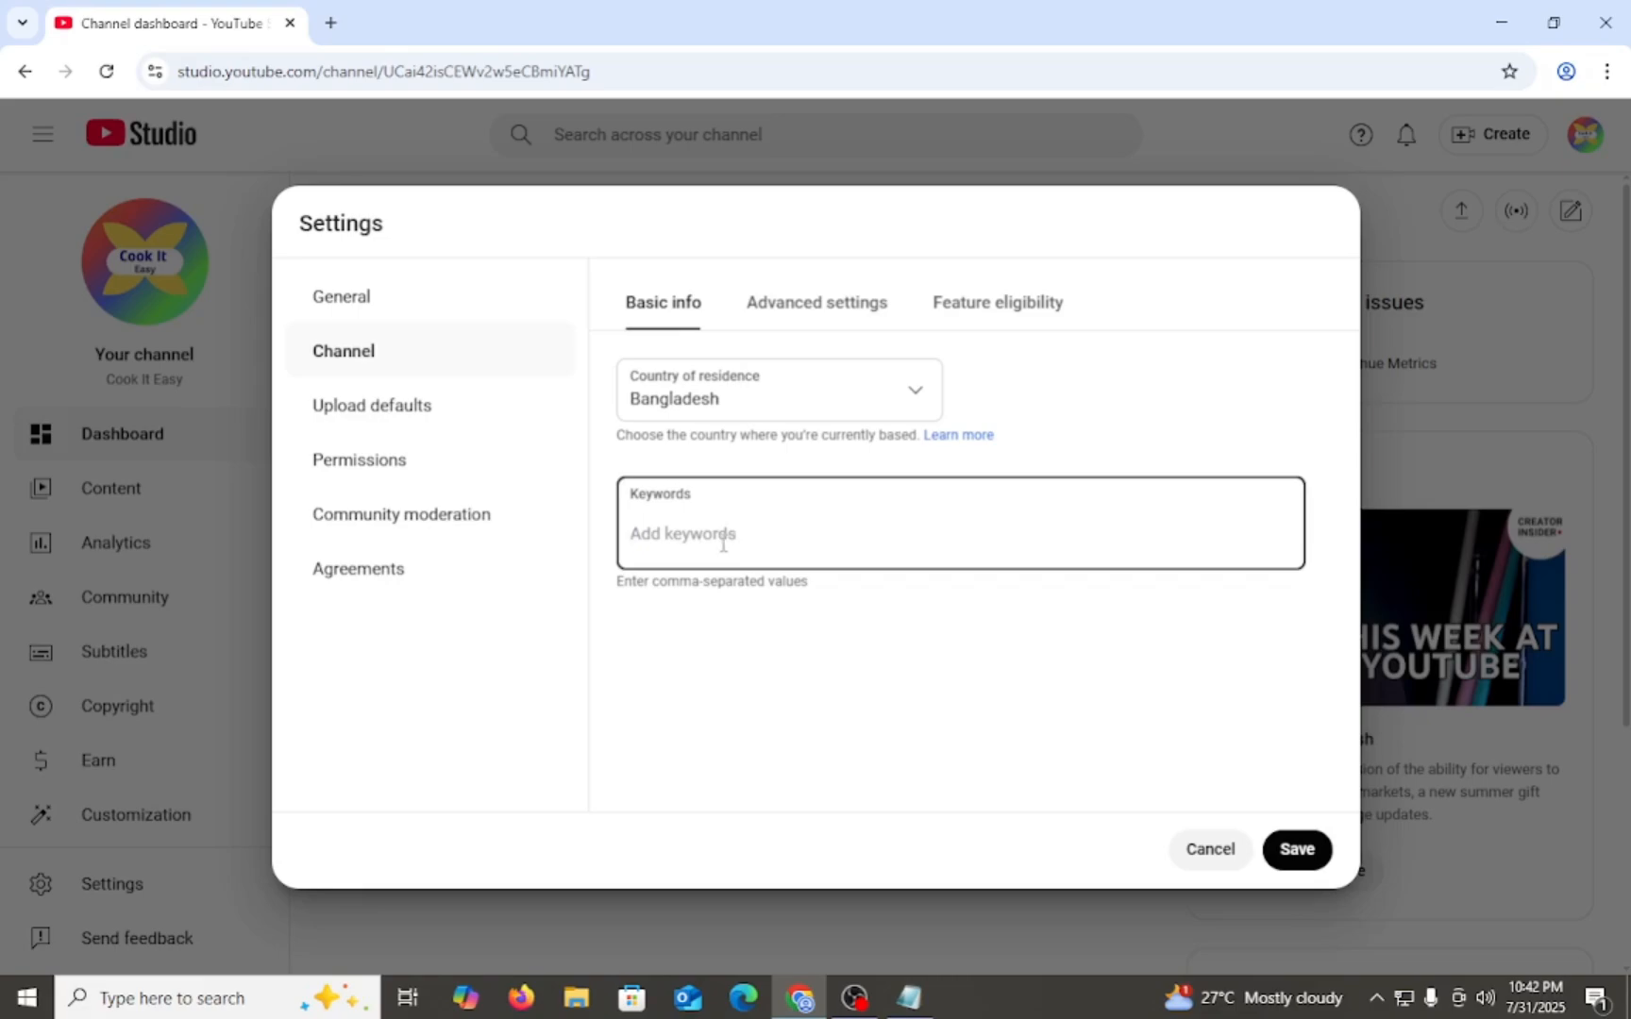
pyautogui.click(923, 1006)
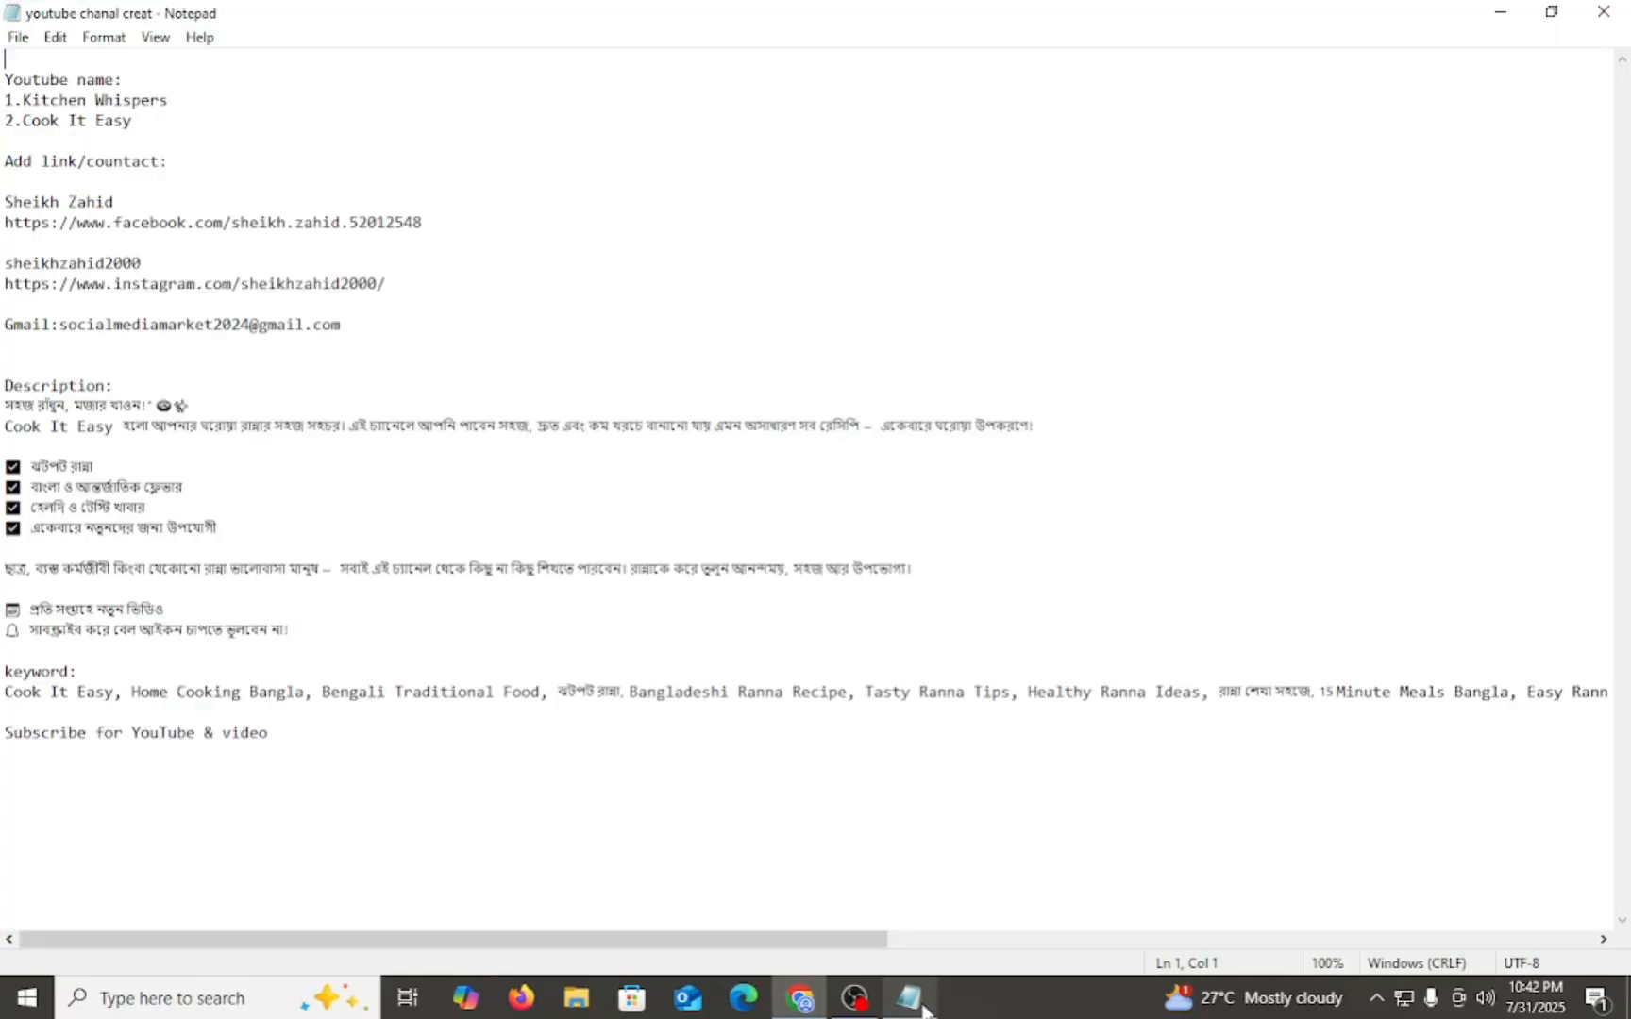
pyautogui.moveTo(3, 704); pyautogui.dragTo(621, 813)
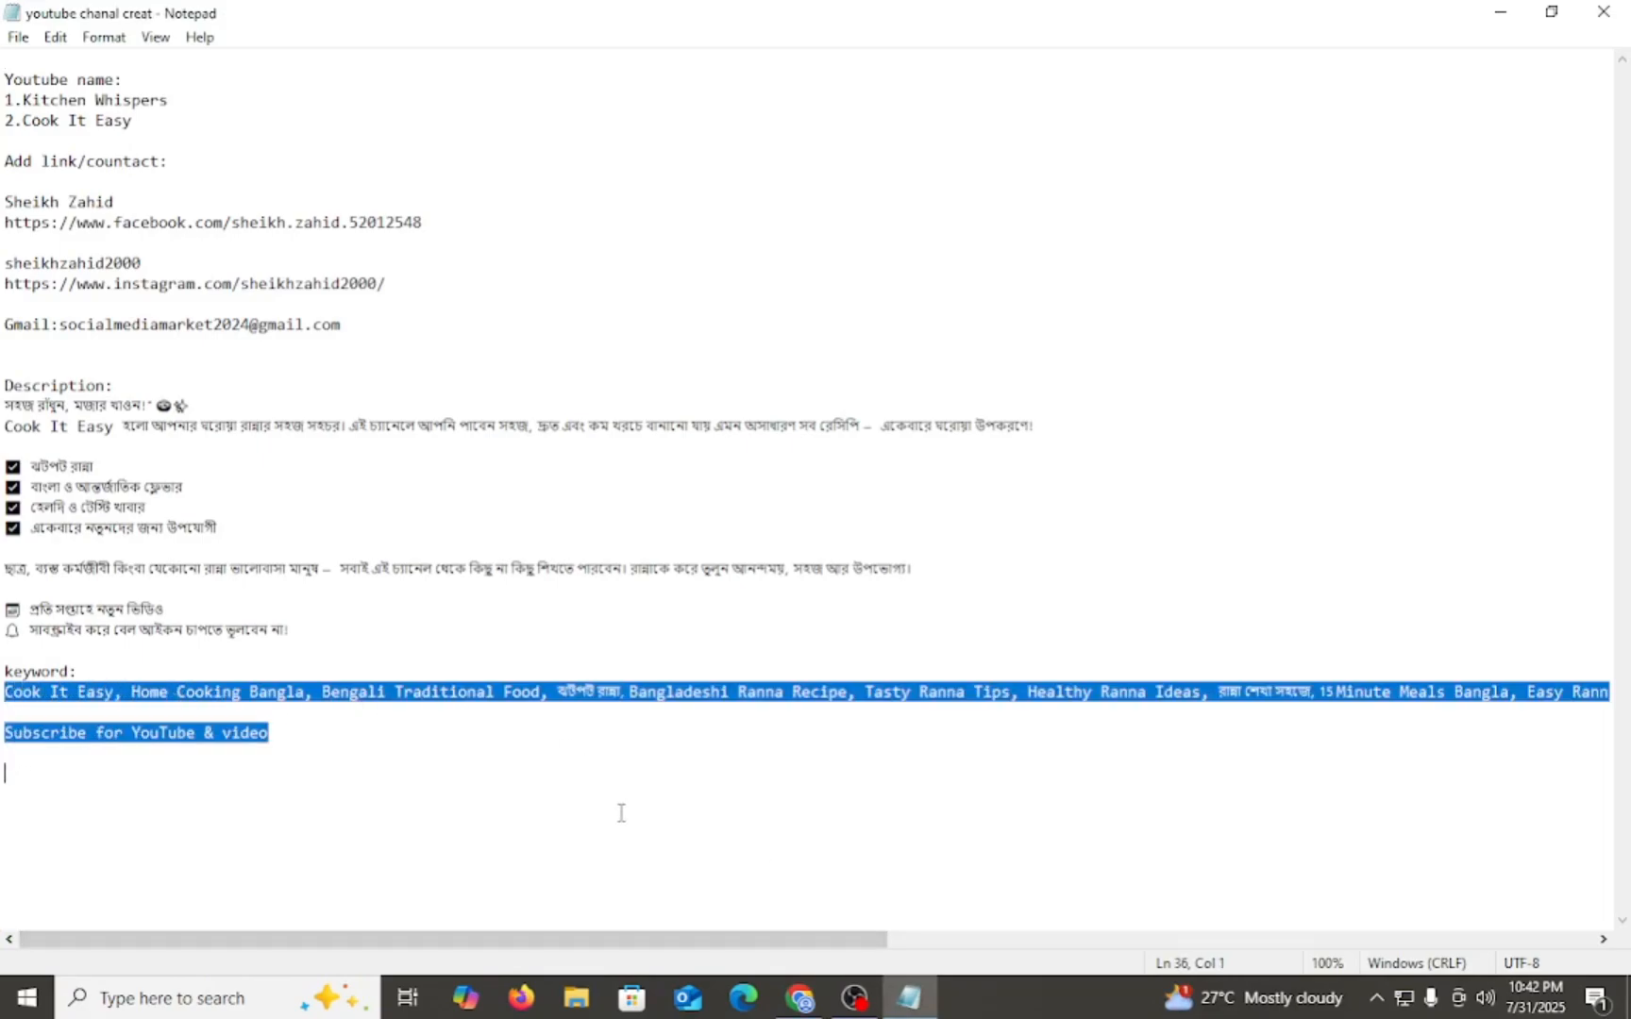
pyautogui.click(380, 757)
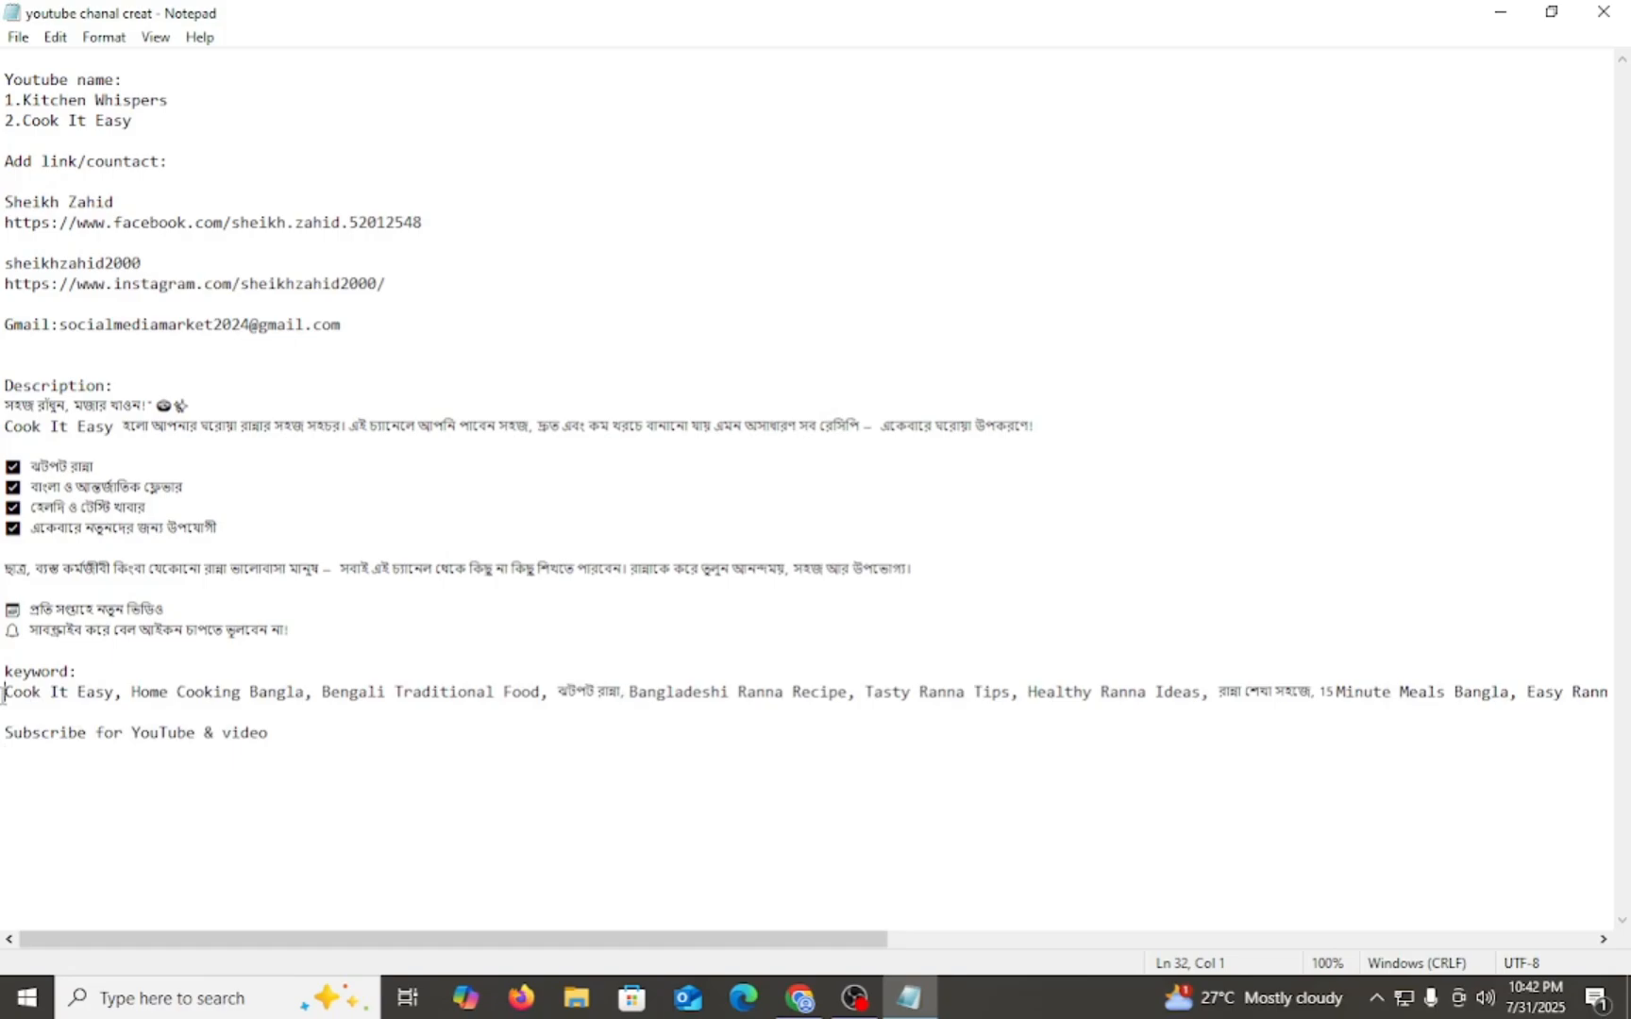
pyautogui.moveTo(3, 696); pyautogui.dragTo(309, 699)
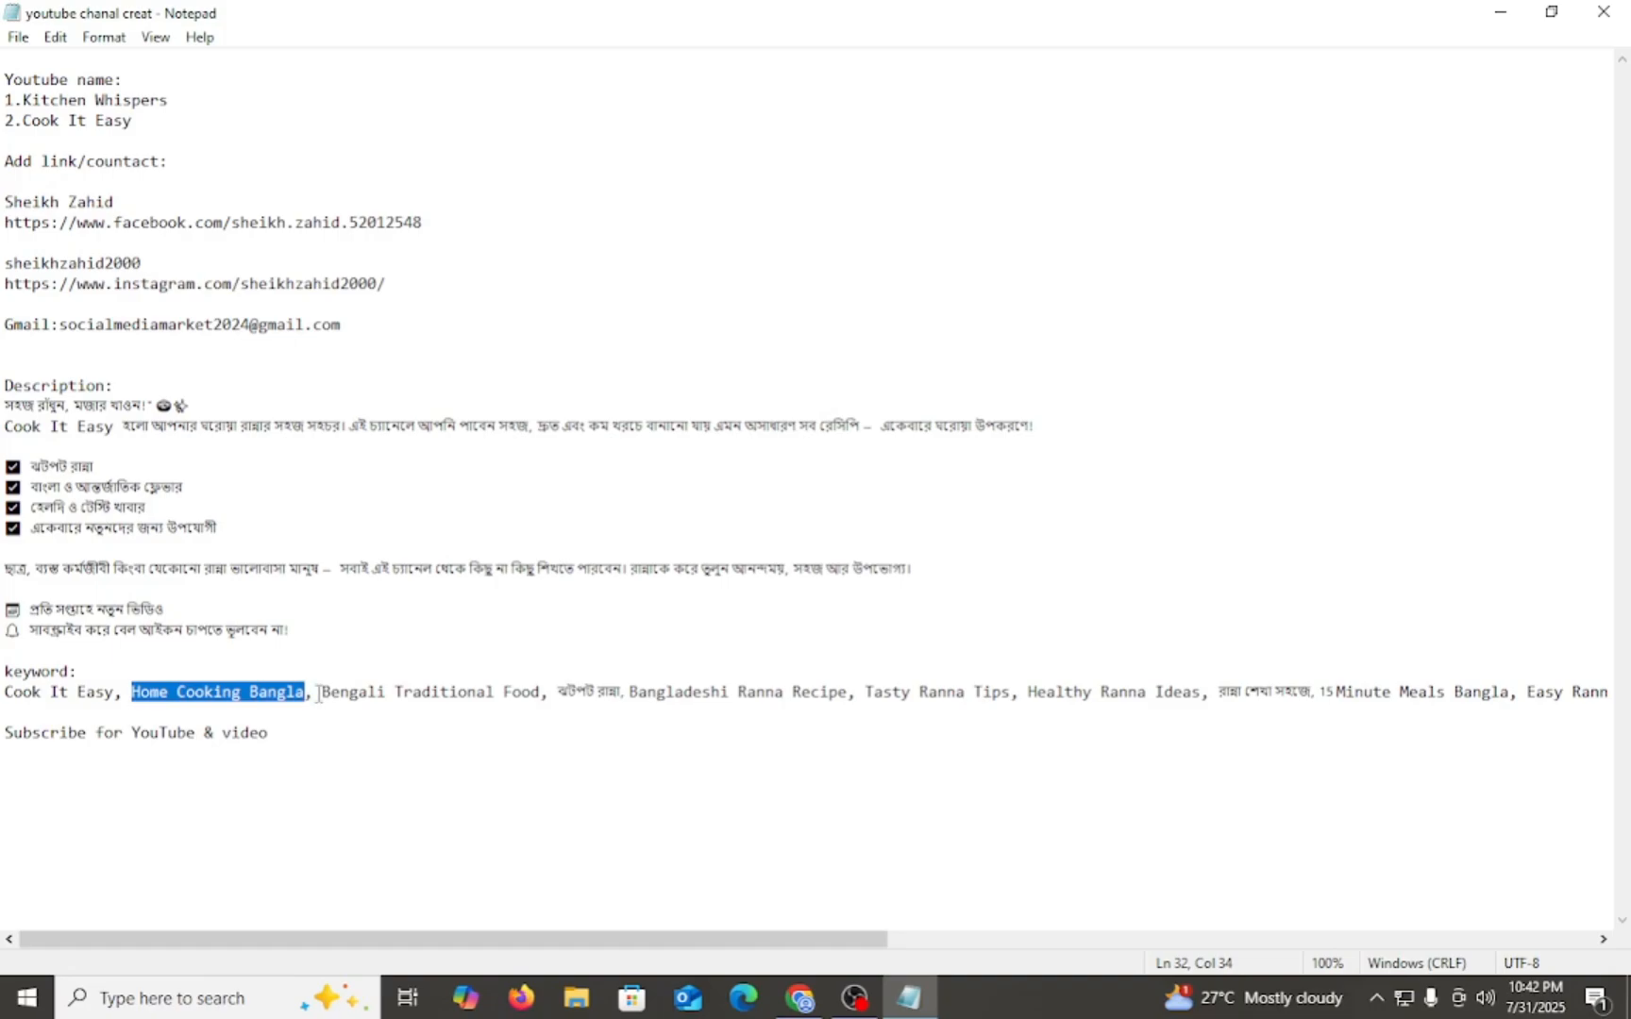
pyautogui.moveTo(320, 694); pyautogui.dragTo(729, 706)
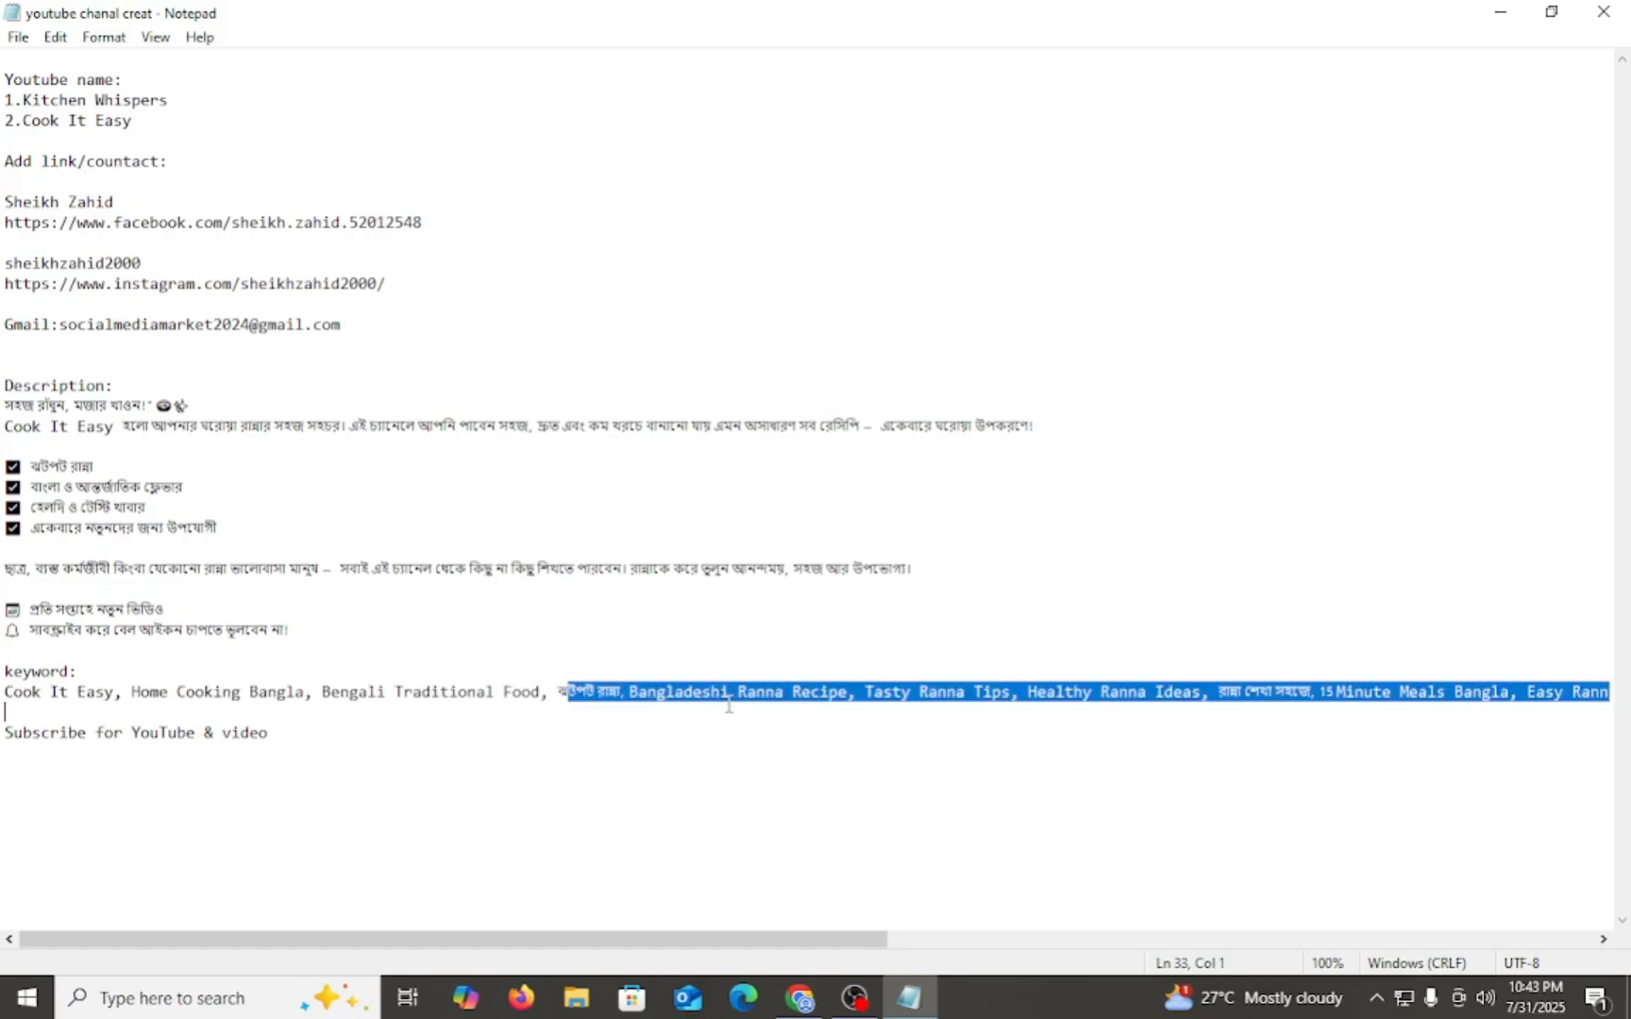
pyautogui.click(489, 757)
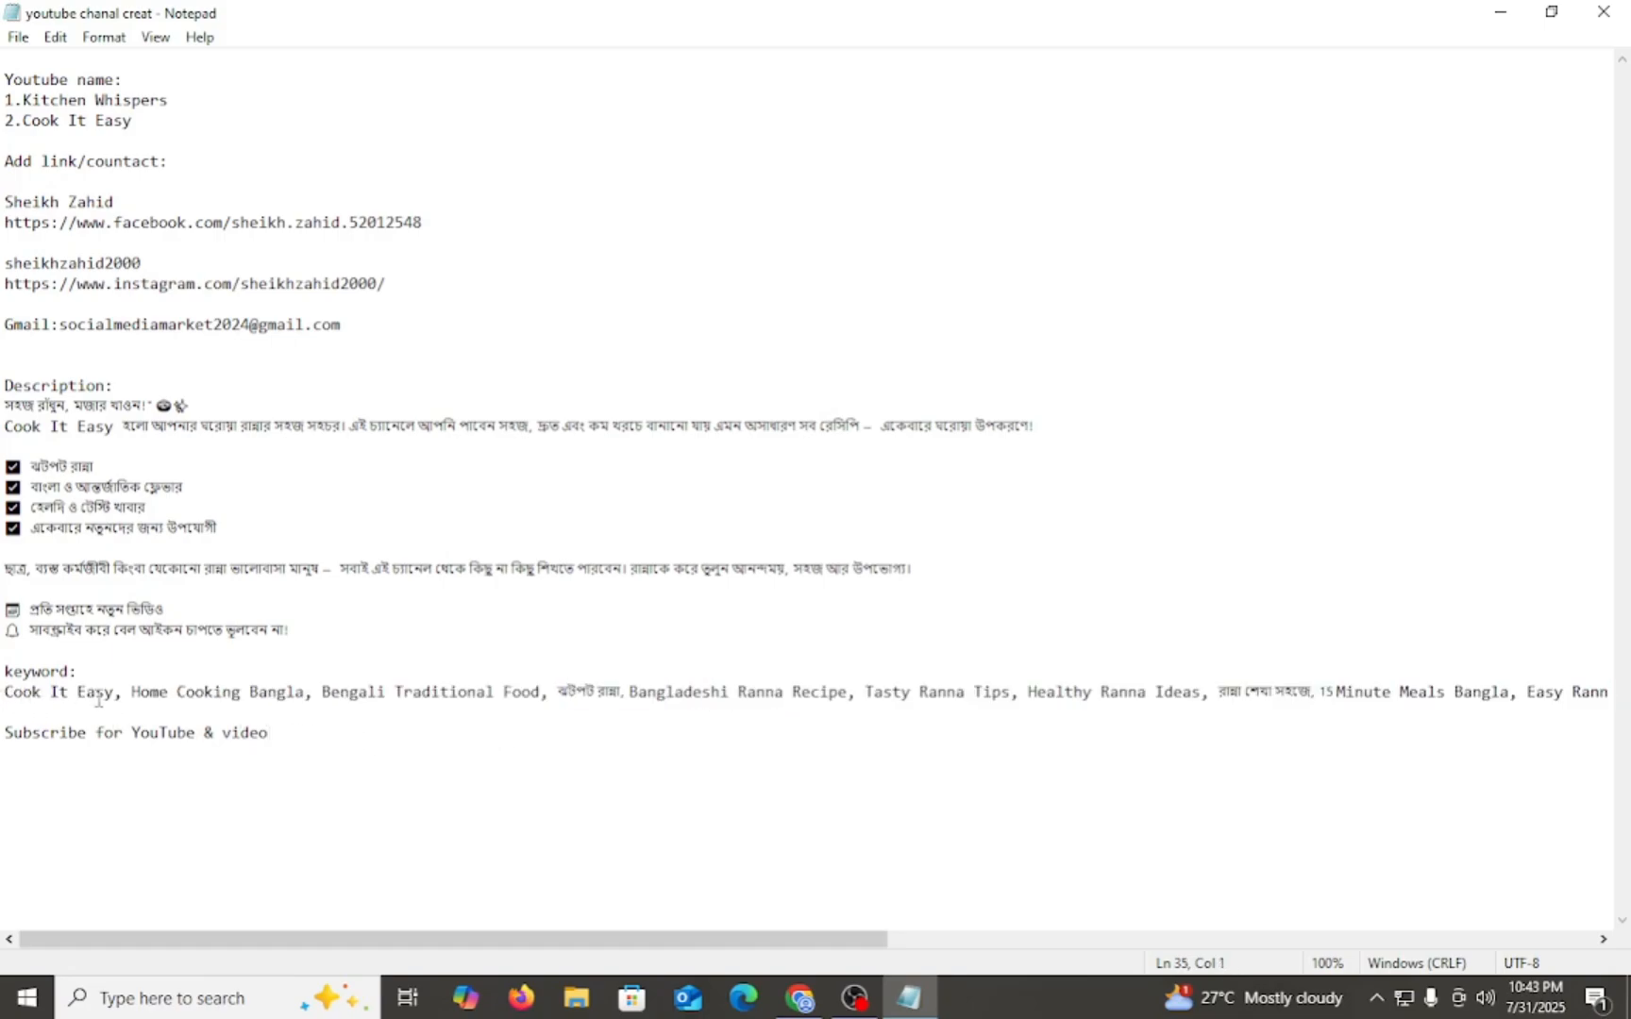
pyautogui.moveTo(7, 691); pyautogui.dragTo(110, 698)
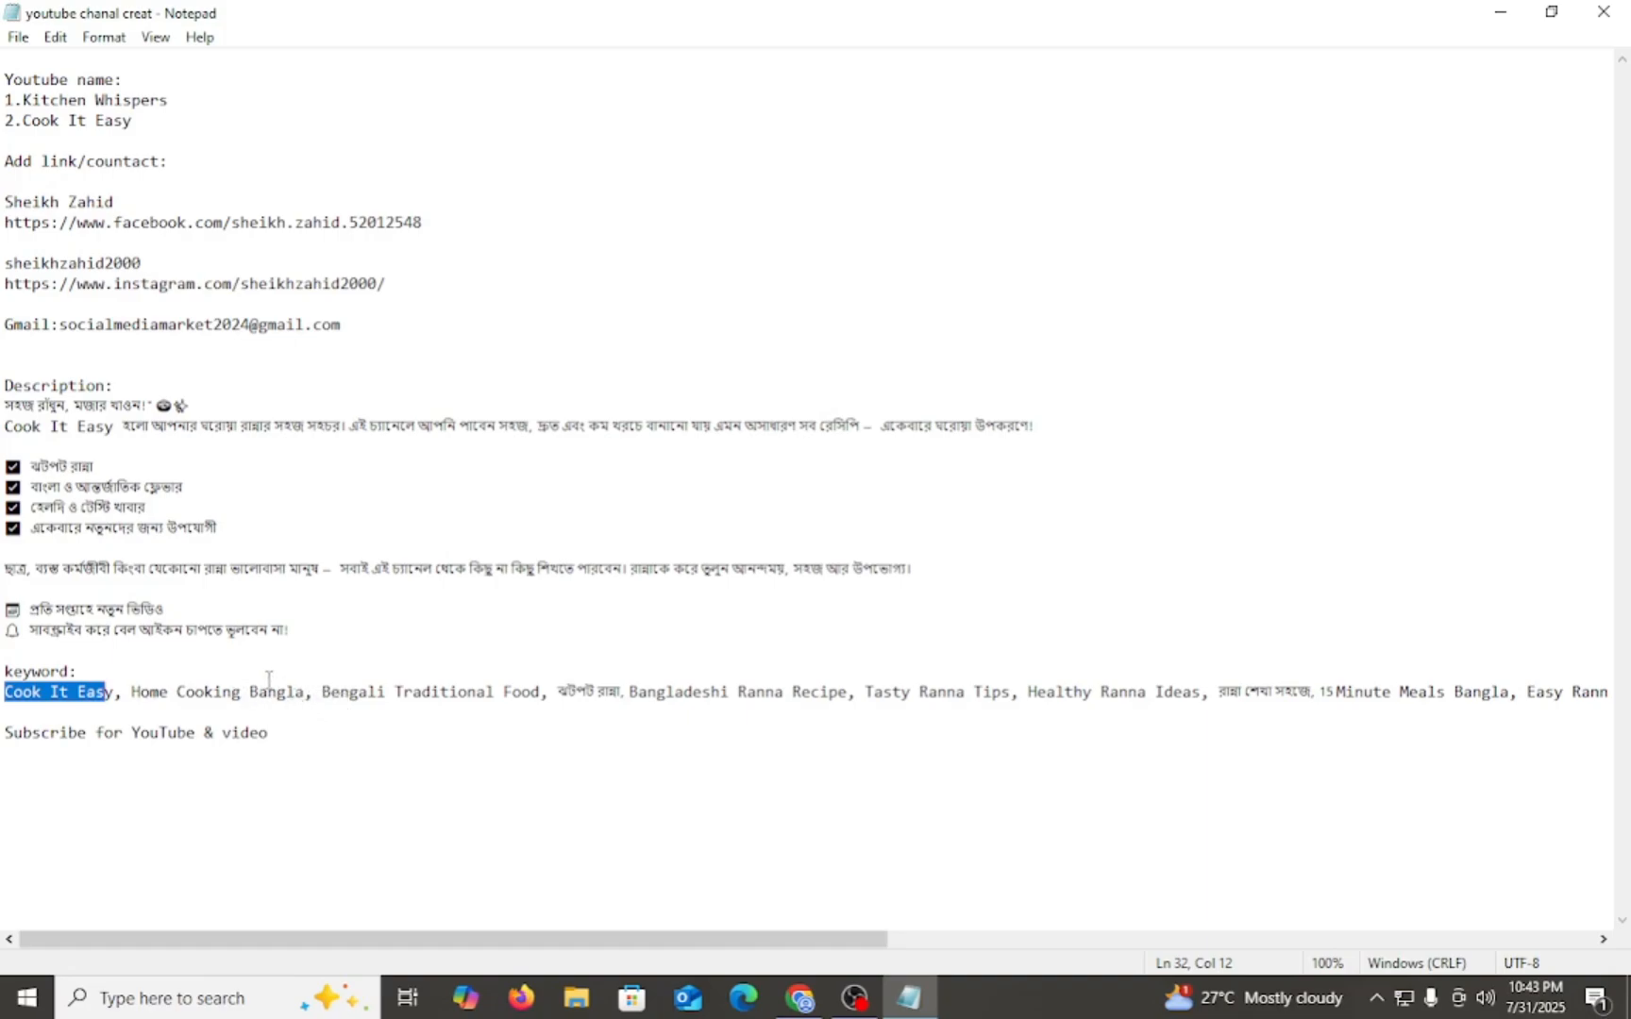
pyautogui.click(208, 670)
# - Copy the keyword list through the line "Subscribe for YouTube & video" from Notepad and paste it into the channel keywords in YouTube Studio
pyautogui.moveTo(7, 699); pyautogui.dragTo(277, 728)
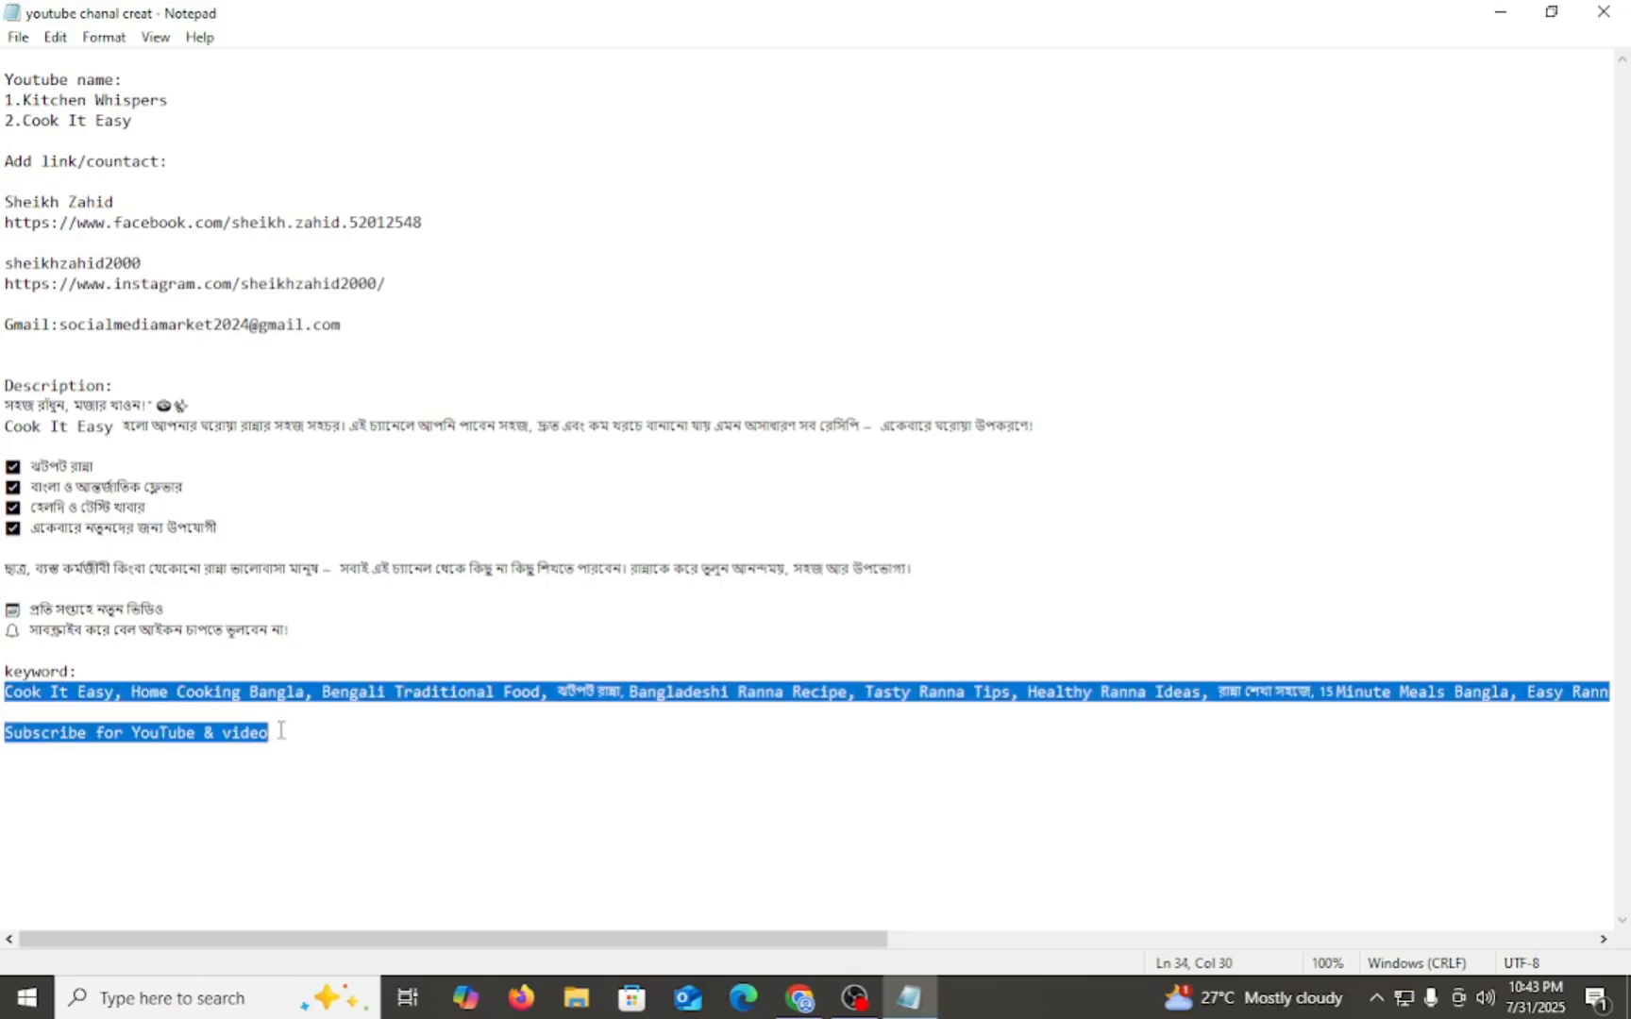
pyautogui.rightClick(210, 706)
pyautogui.click(288, 429)
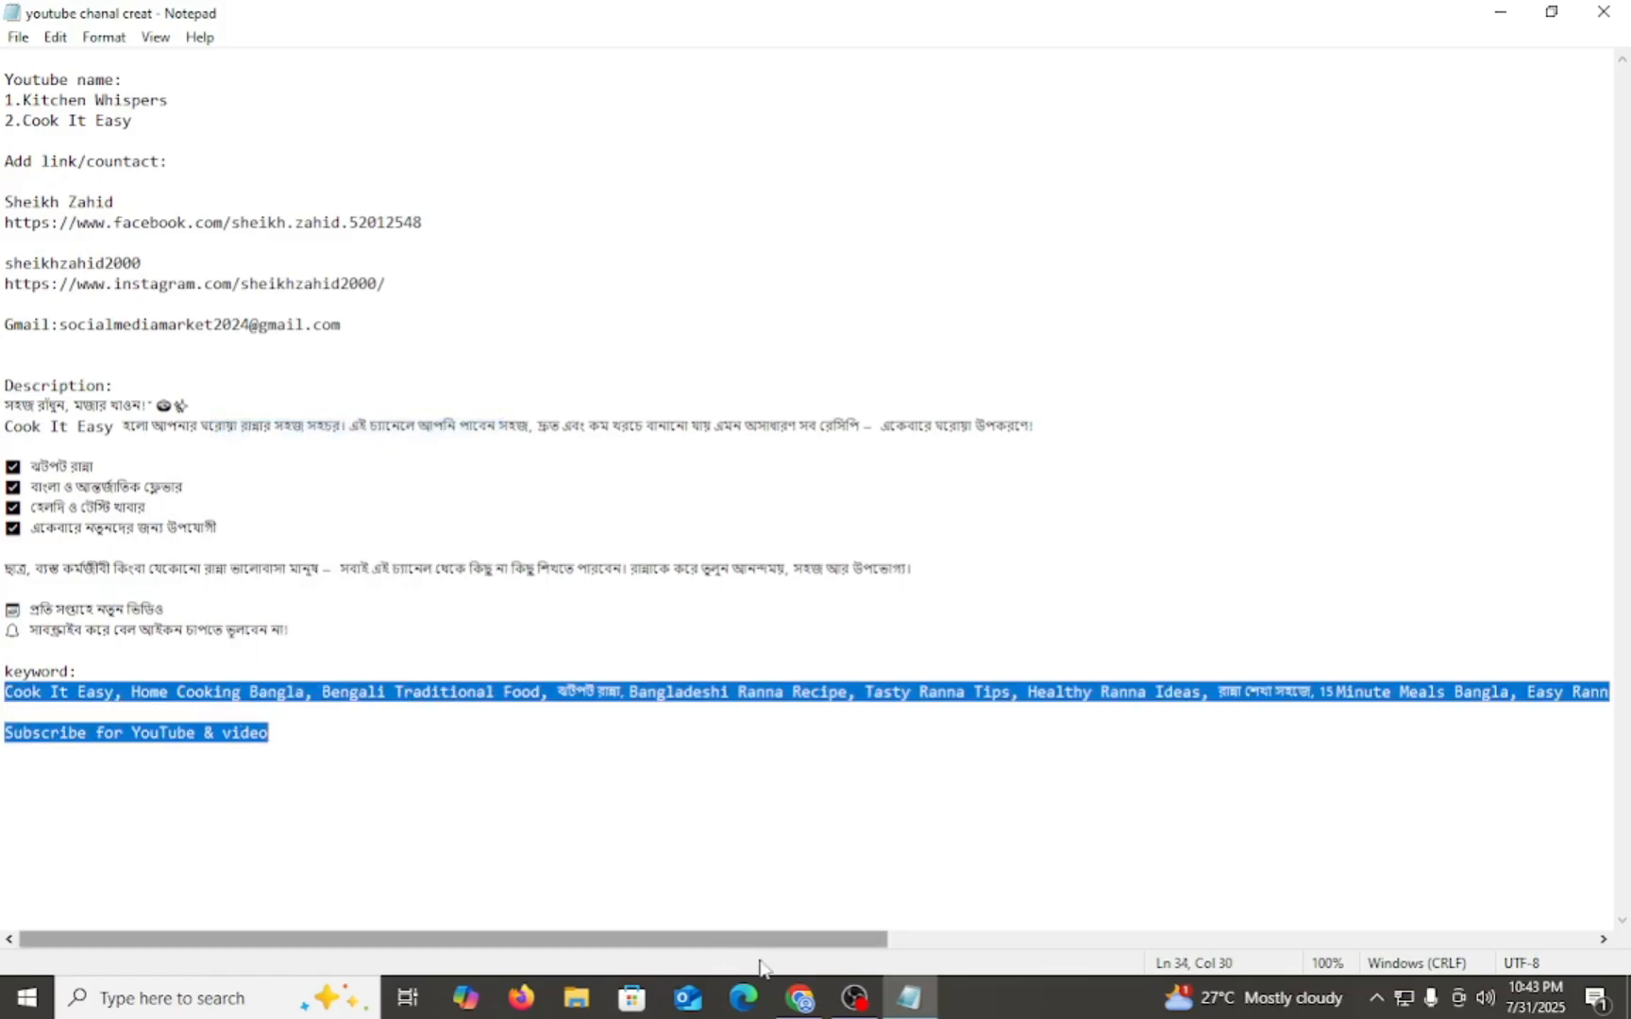
pyautogui.click(801, 999)
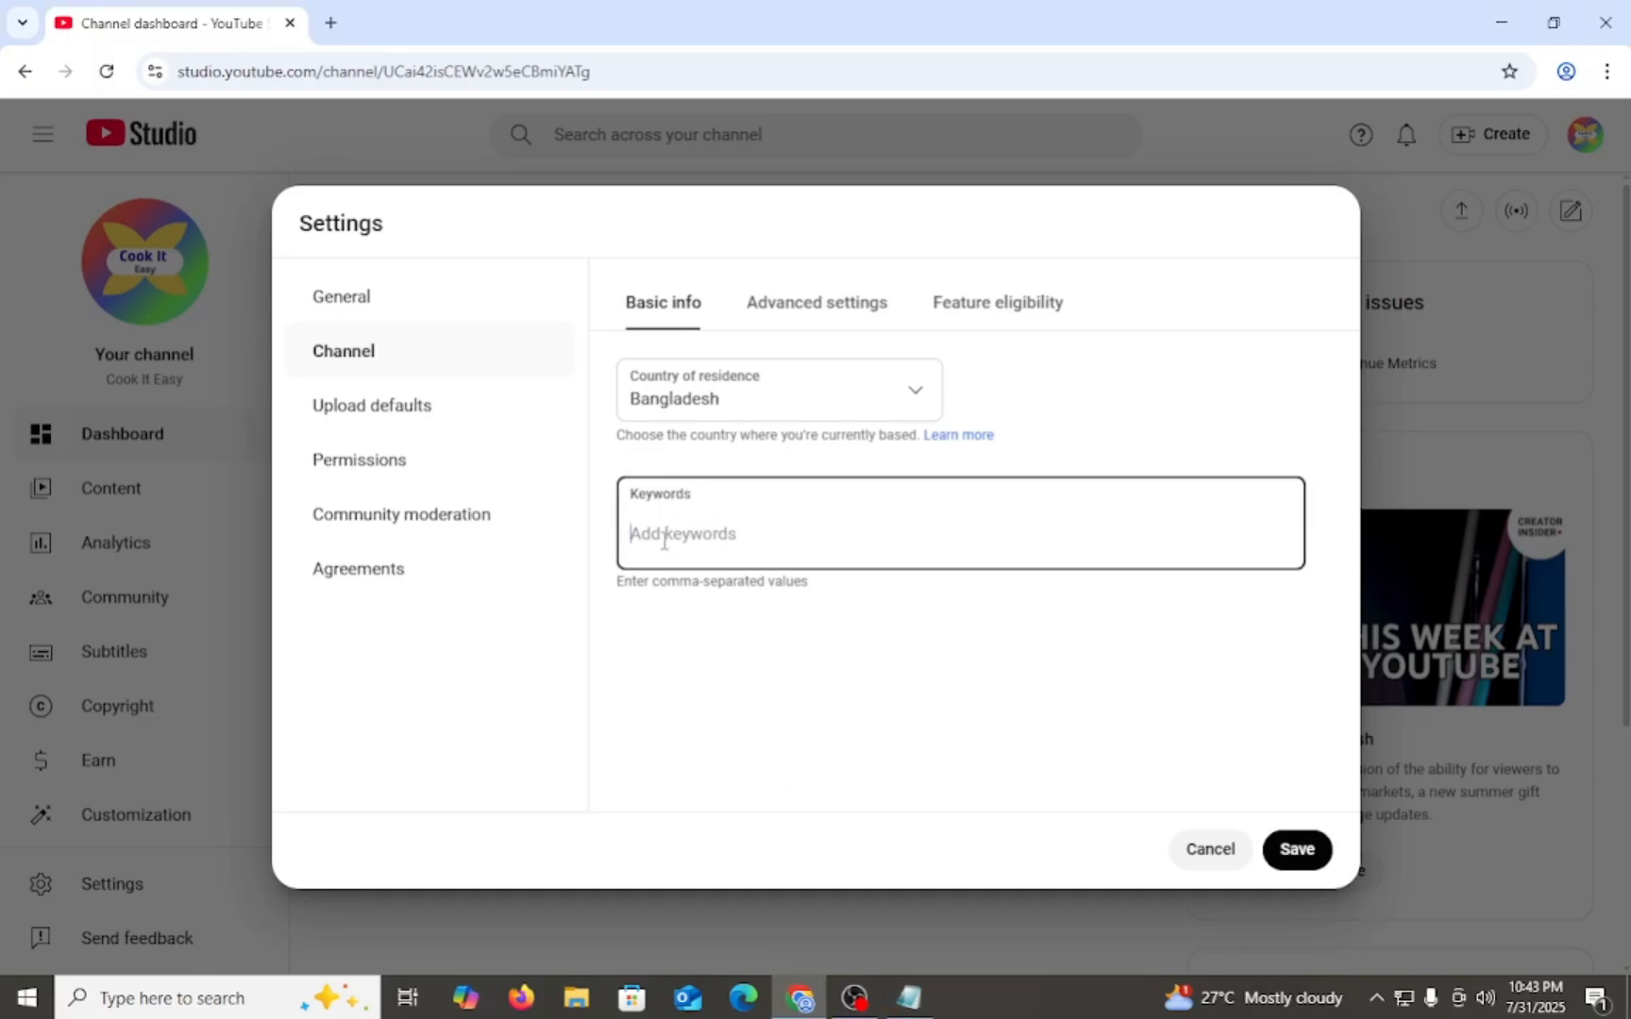
pyautogui.hotkey('ctrl', 'v')
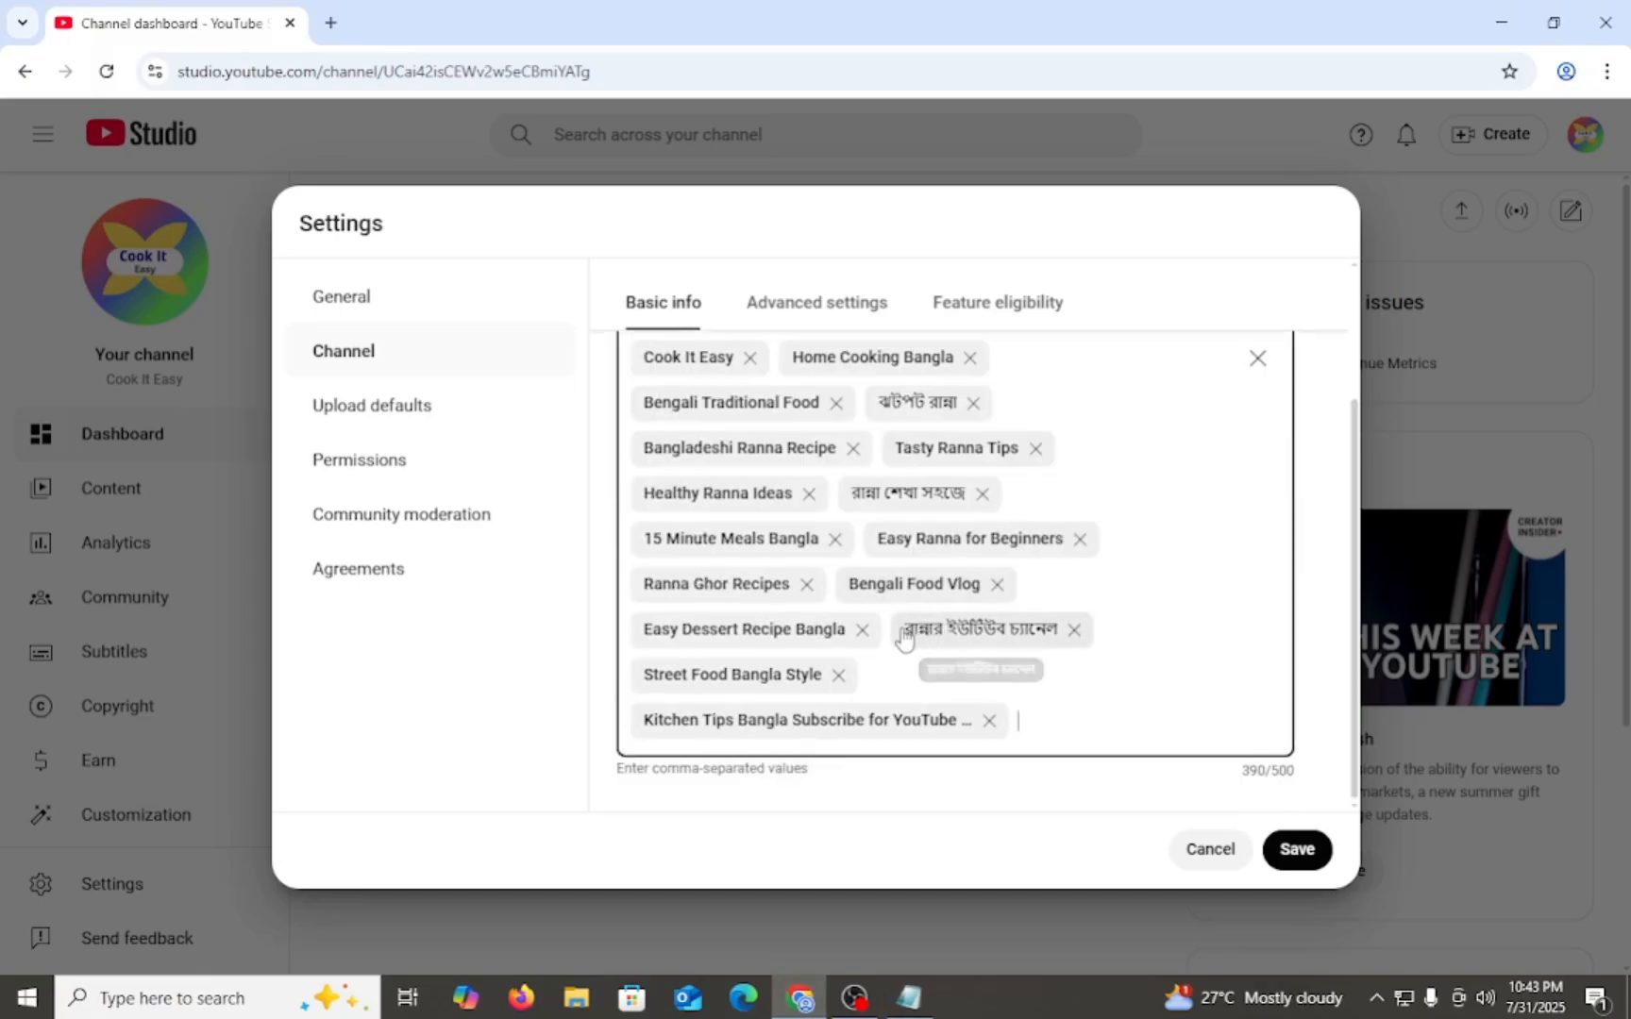
pyautogui.scroll(4, 797, 665)
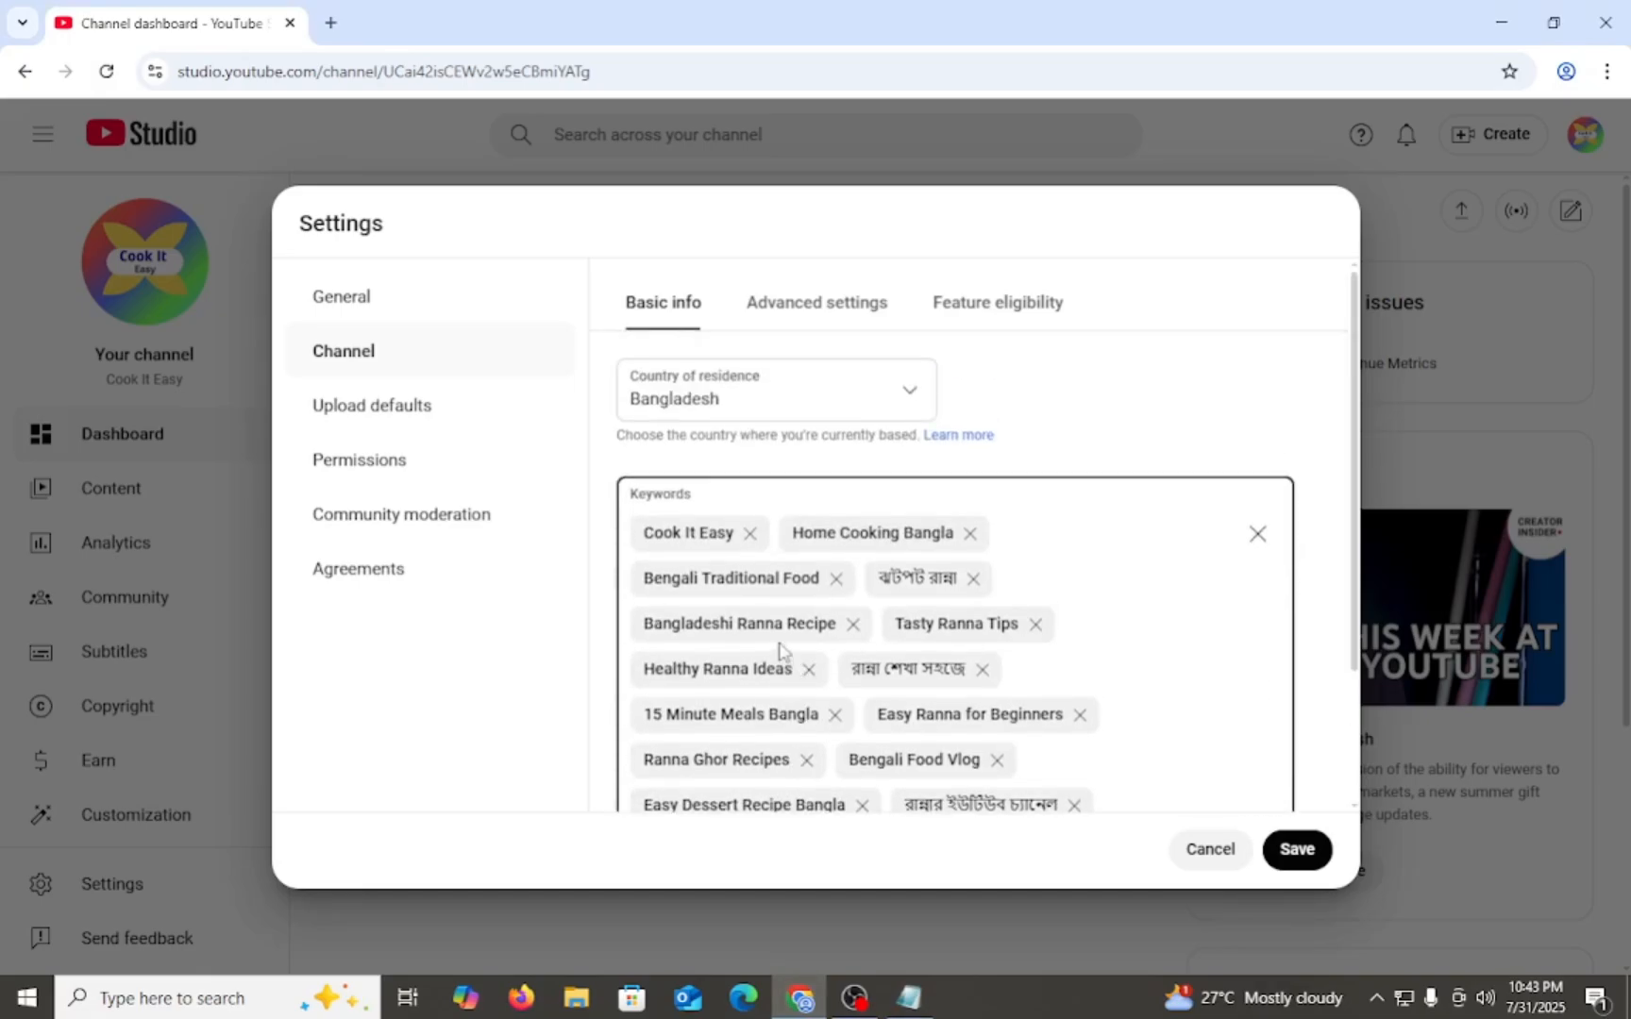
pyautogui.scroll(-4, 739, 536)
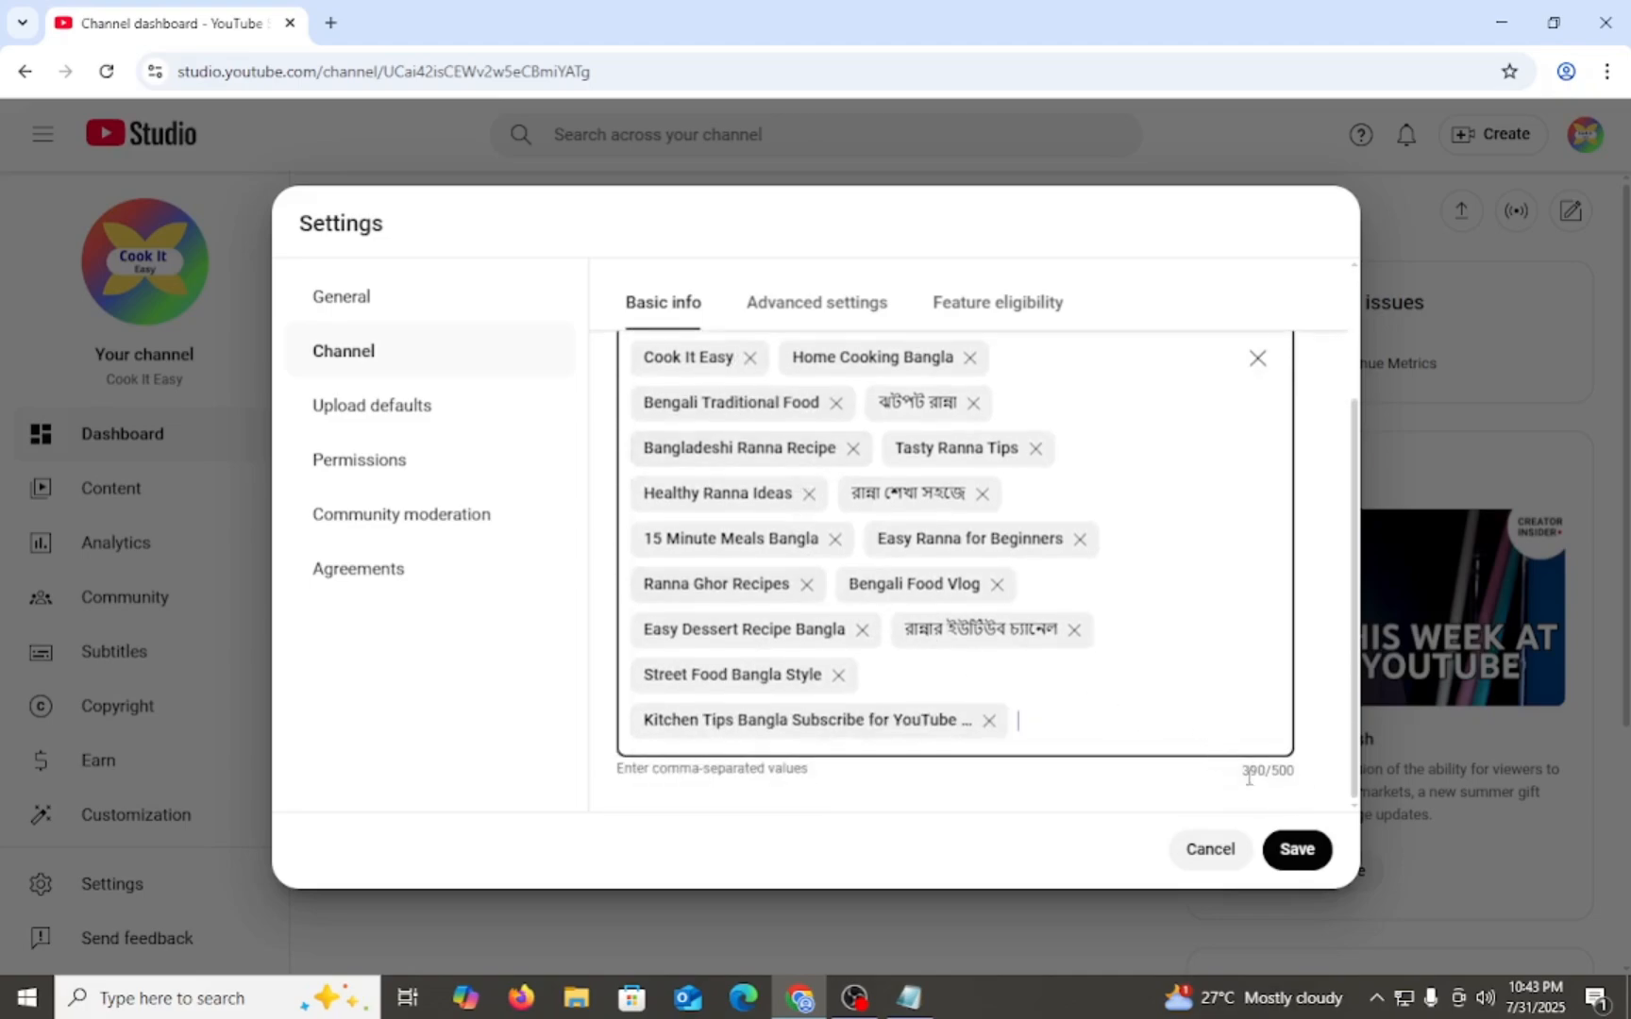
# - Review the channel keywords, remove the "Kitchen Tips Bangla Subscribe for YouTube" keyword and save the settings
pyautogui.moveTo(1235, 772); pyautogui.dragTo(1293, 772)
pyautogui.click(1297, 773)
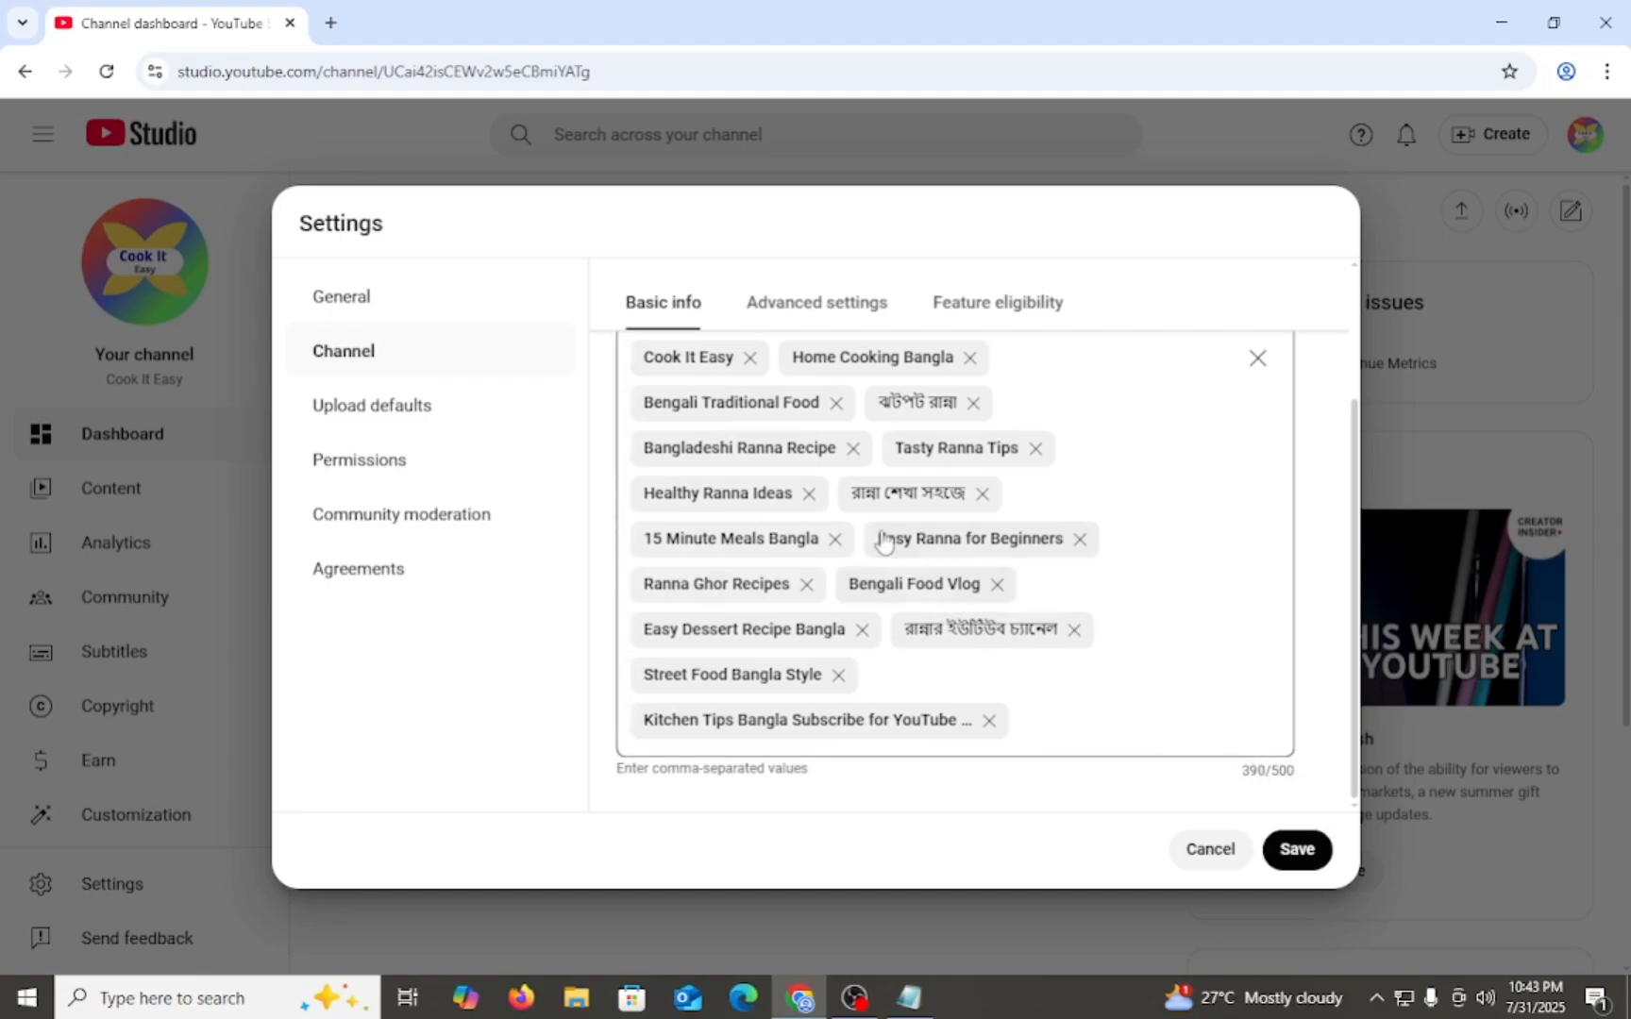
pyautogui.scroll(2, 661, 425)
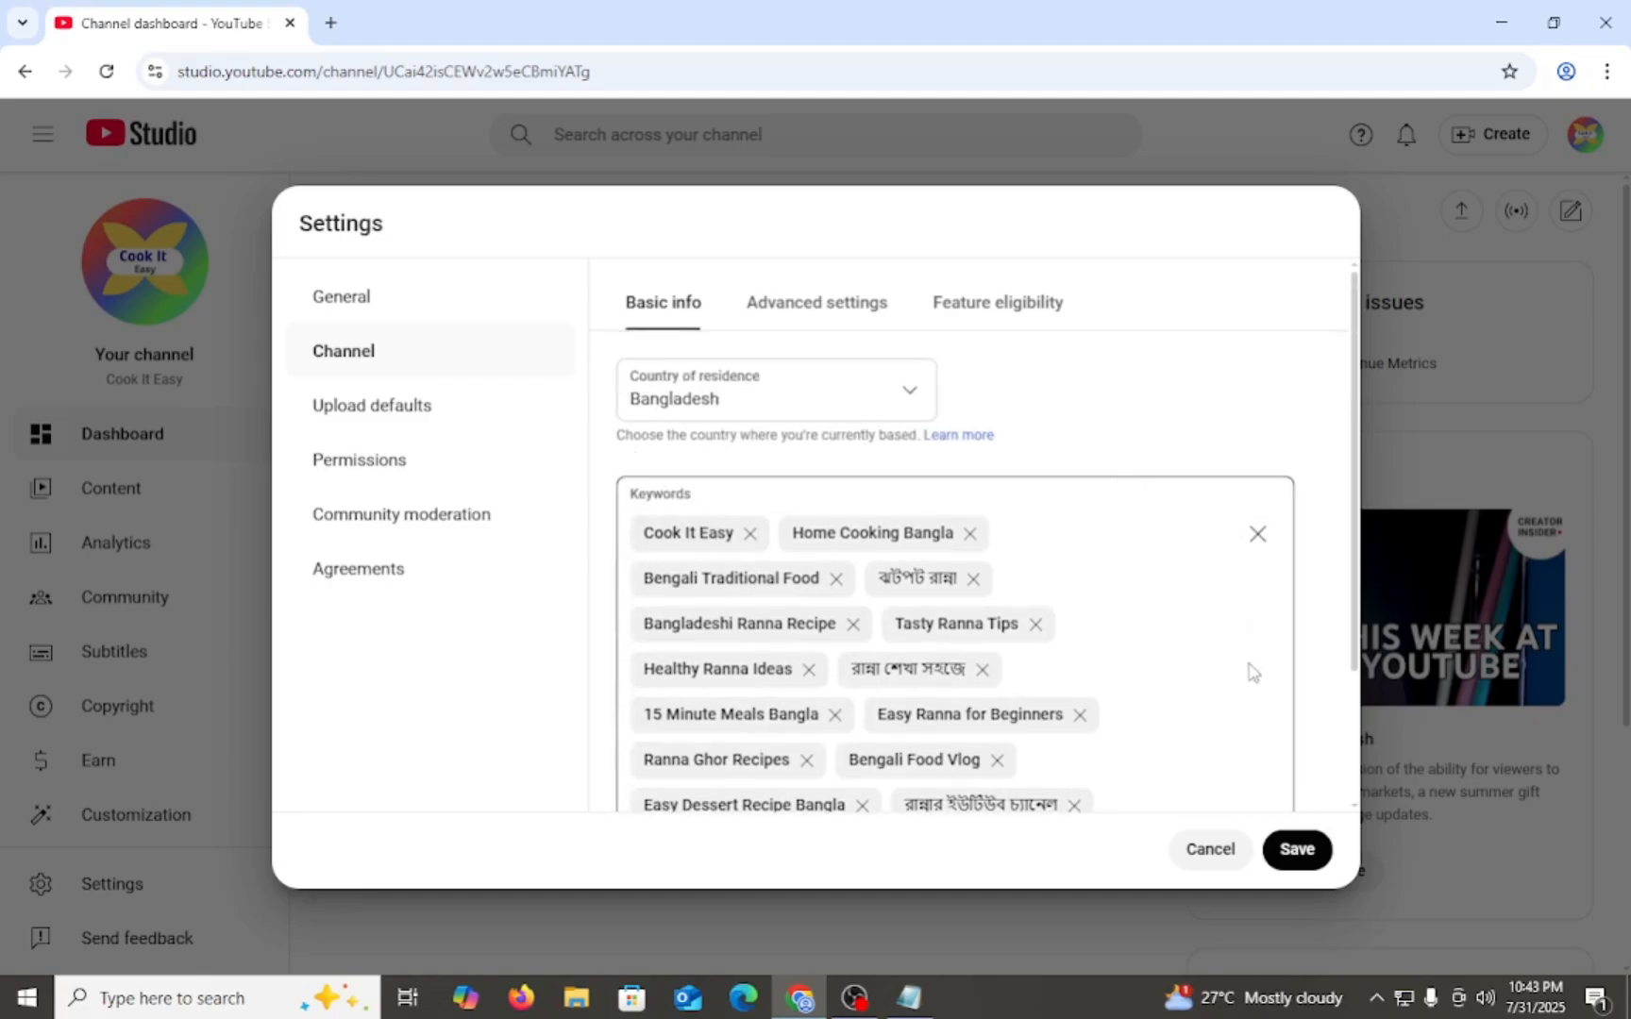
pyautogui.scroll(-2, 830, 578)
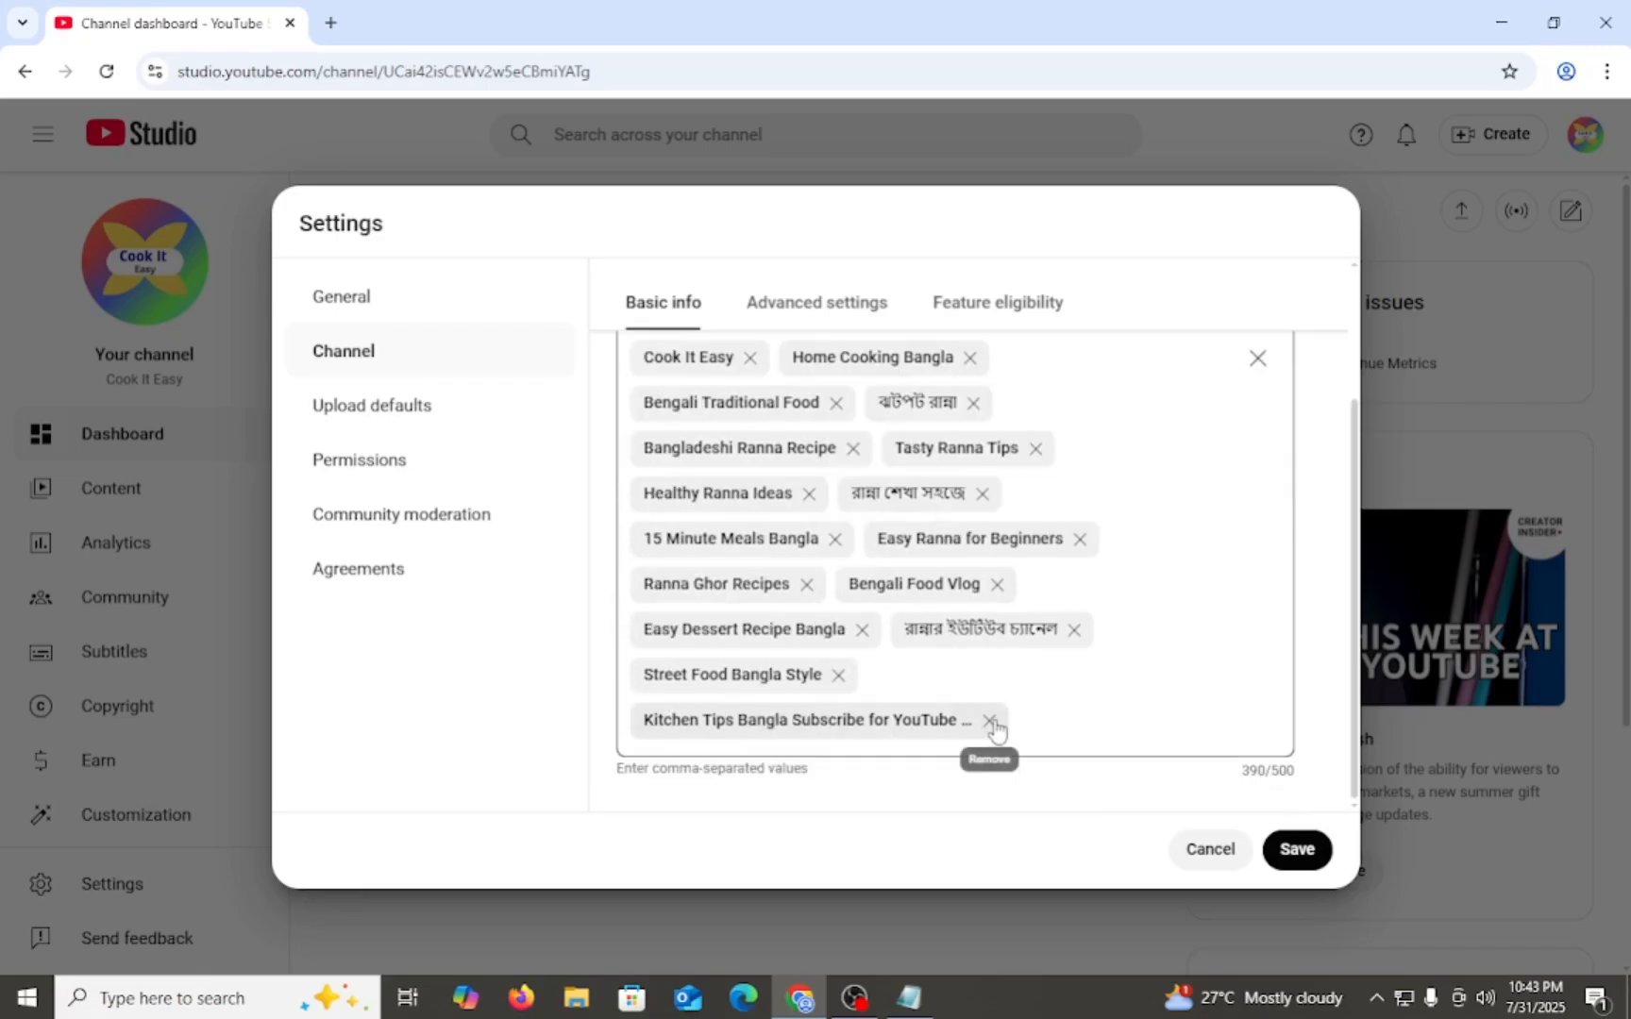
pyautogui.click(990, 722)
pyautogui.scroll(1, 928, 666)
pyautogui.scroll(-1, 755, 510)
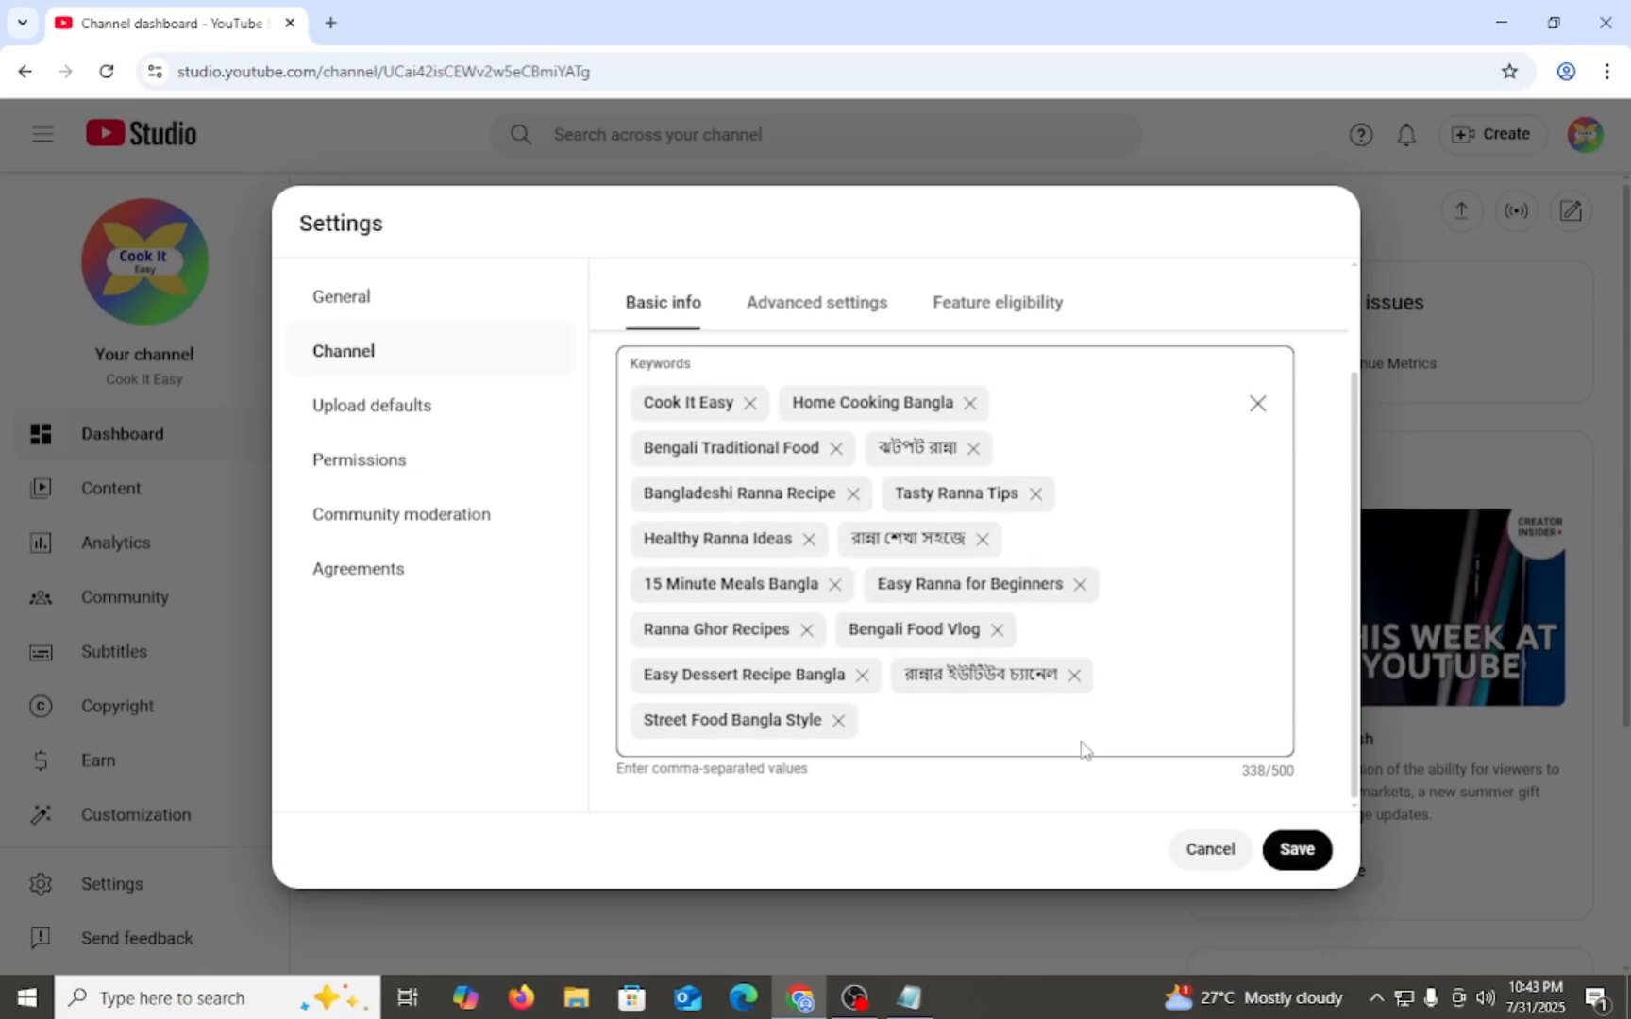
pyautogui.click(1299, 850)
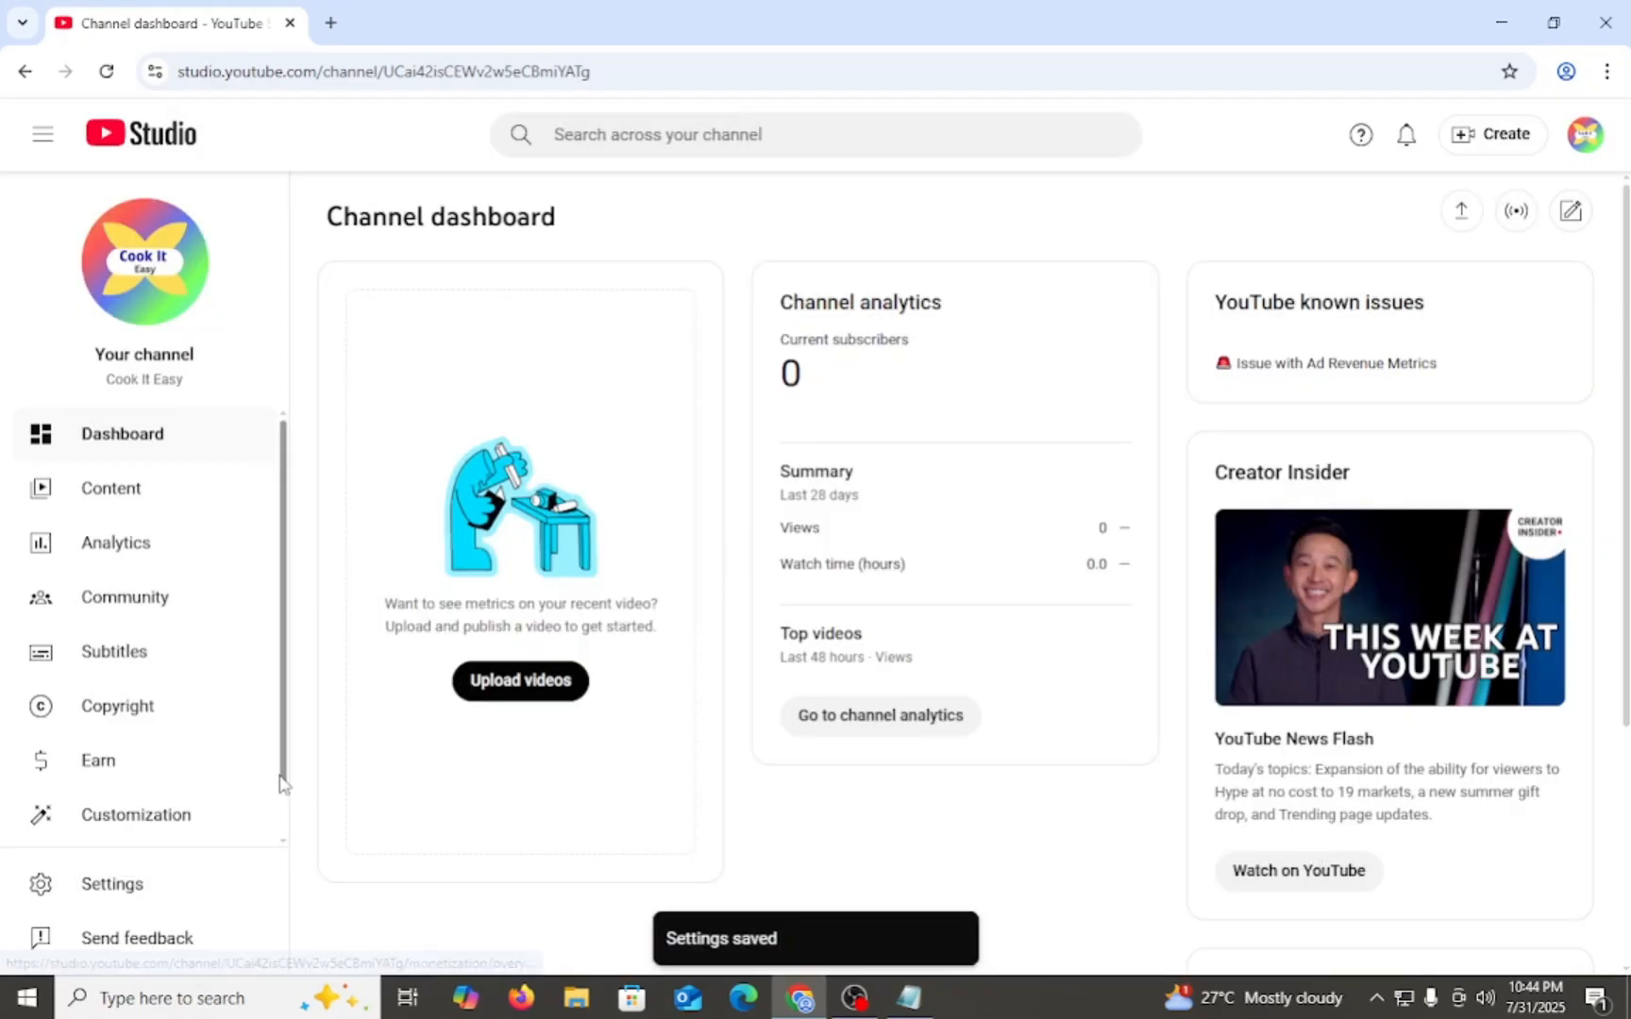
# - Reopen the channel settings and examine the advanced audience options and the feature eligibility levels
pyautogui.click(100, 888)
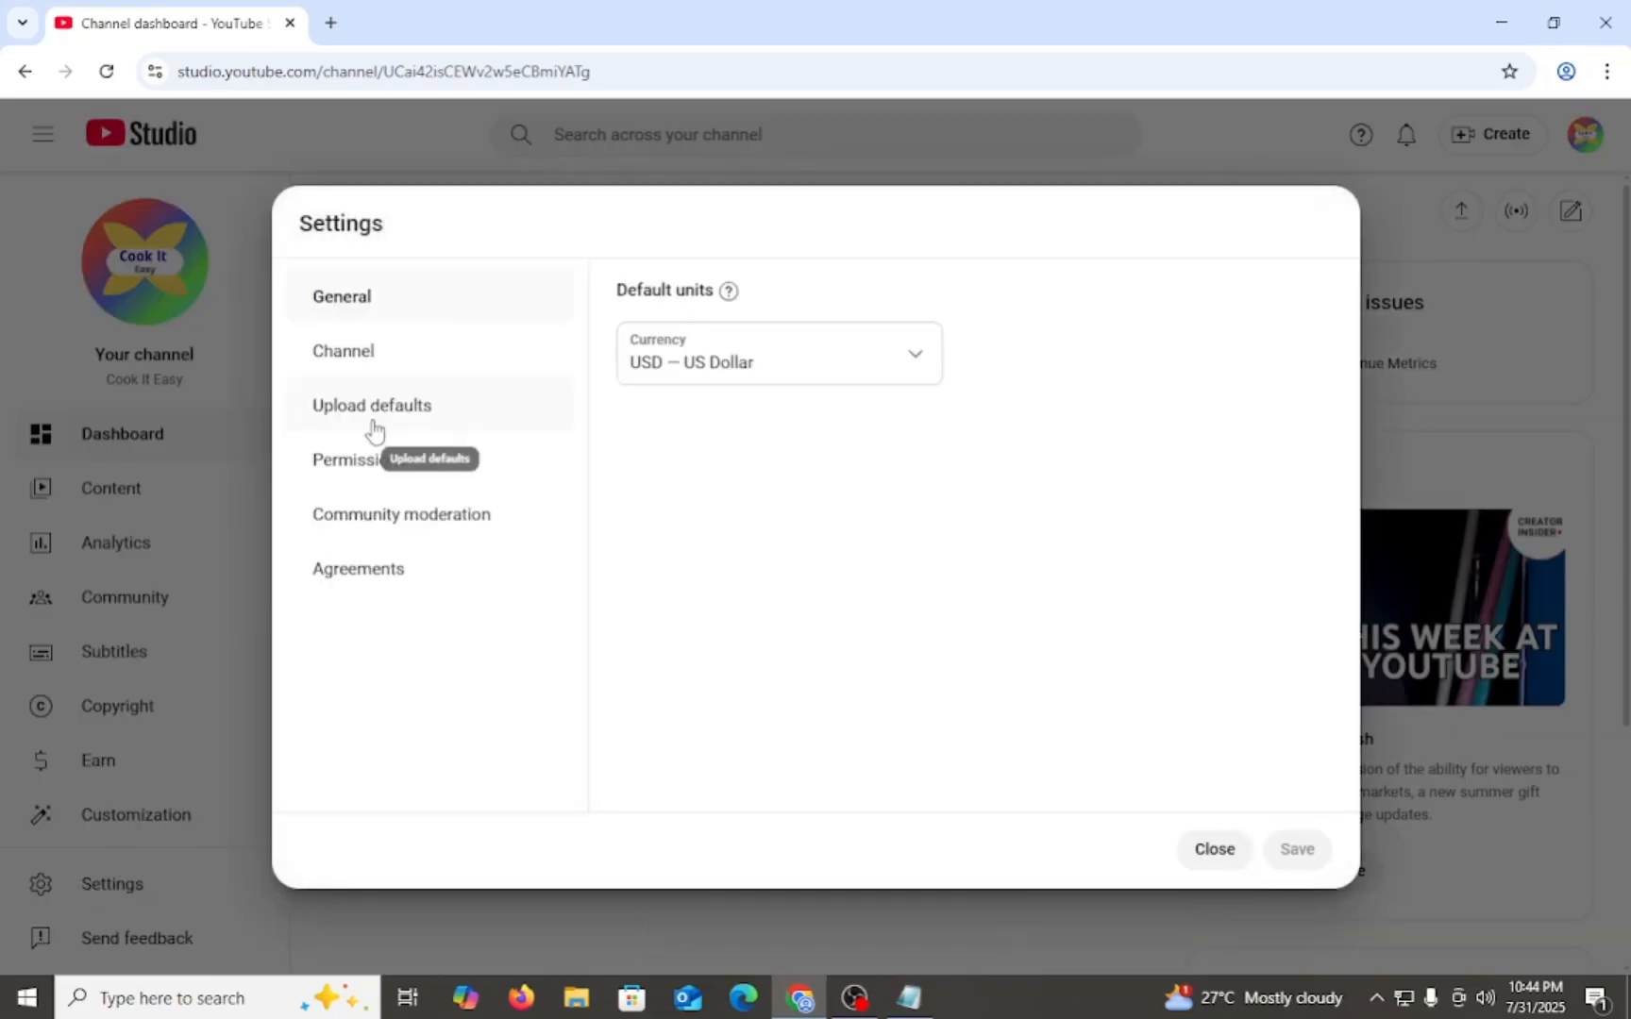
pyautogui.click(366, 363)
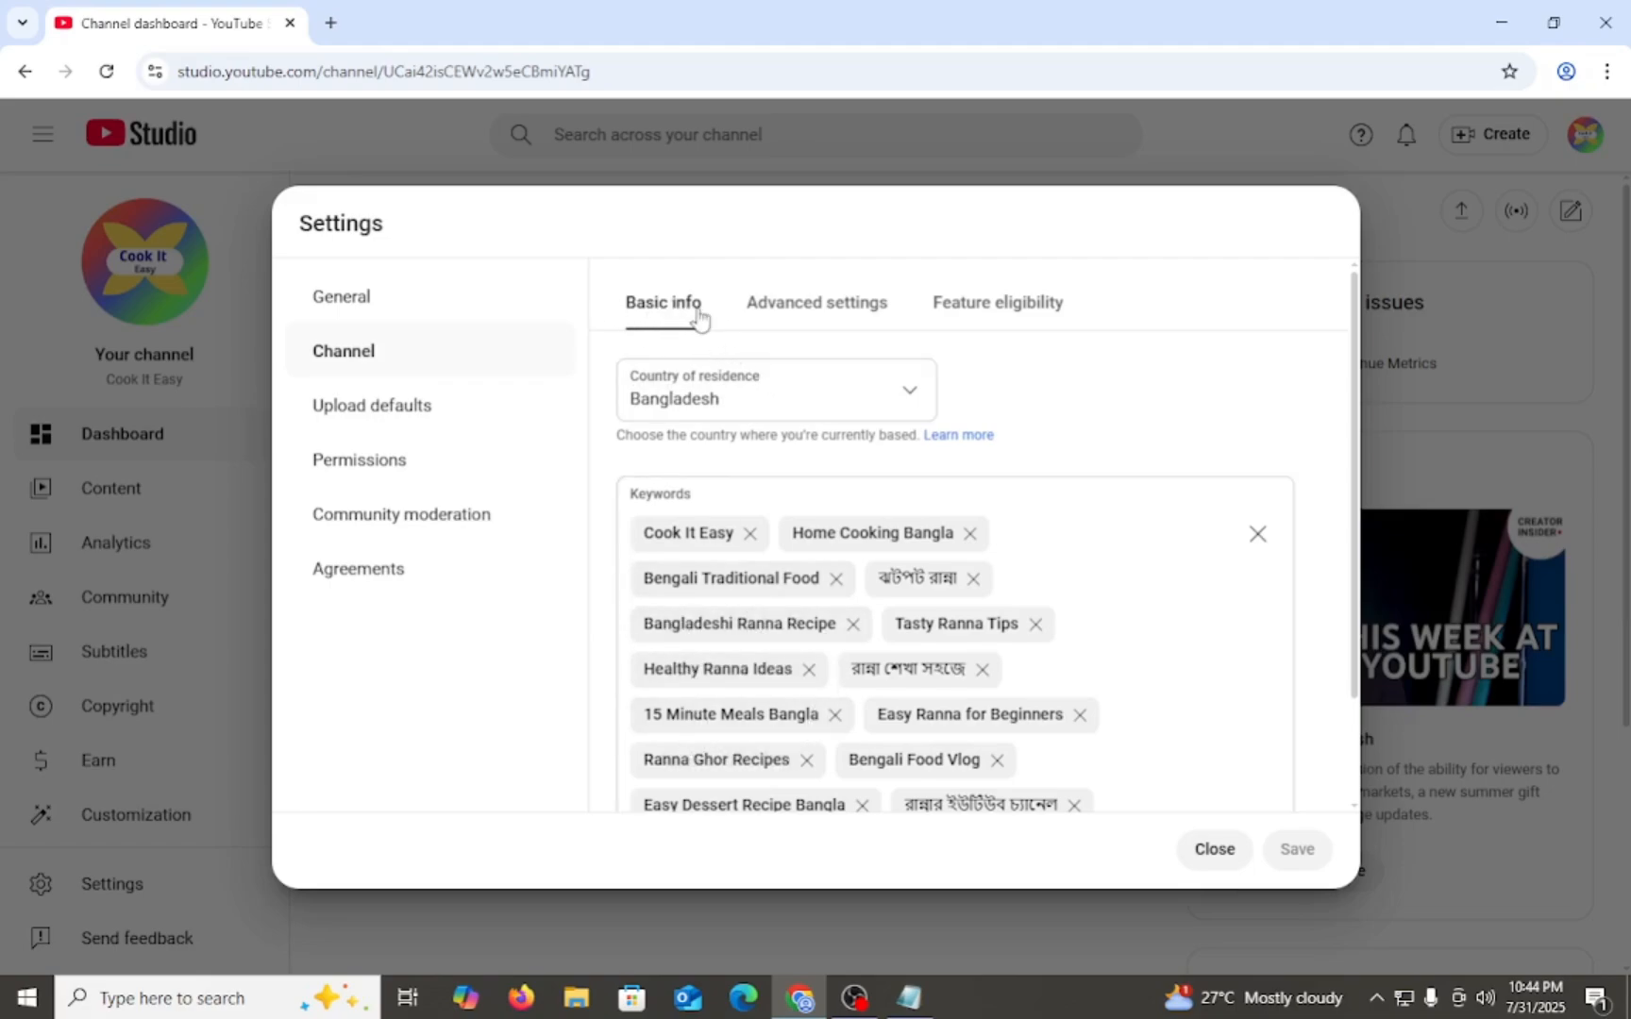
pyautogui.click(805, 317)
pyautogui.scroll(-2, 732, 568)
pyautogui.scroll(2, 739, 572)
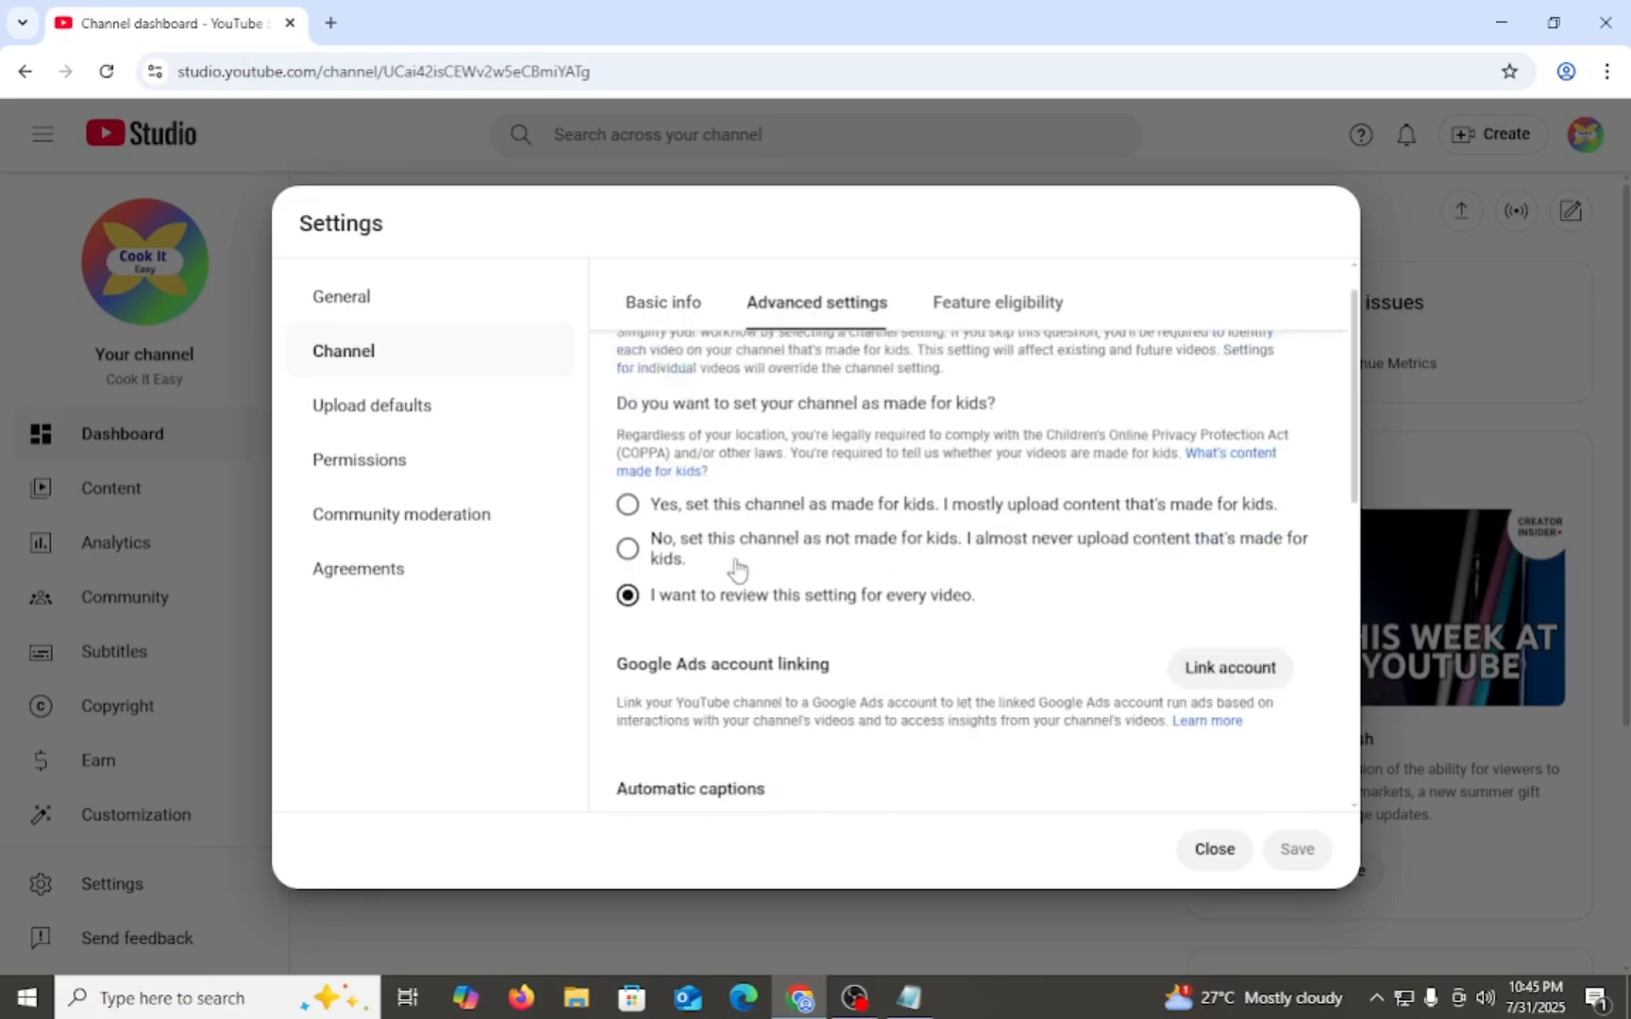
pyautogui.scroll(-6, 782, 600)
pyautogui.scroll(7, 779, 652)
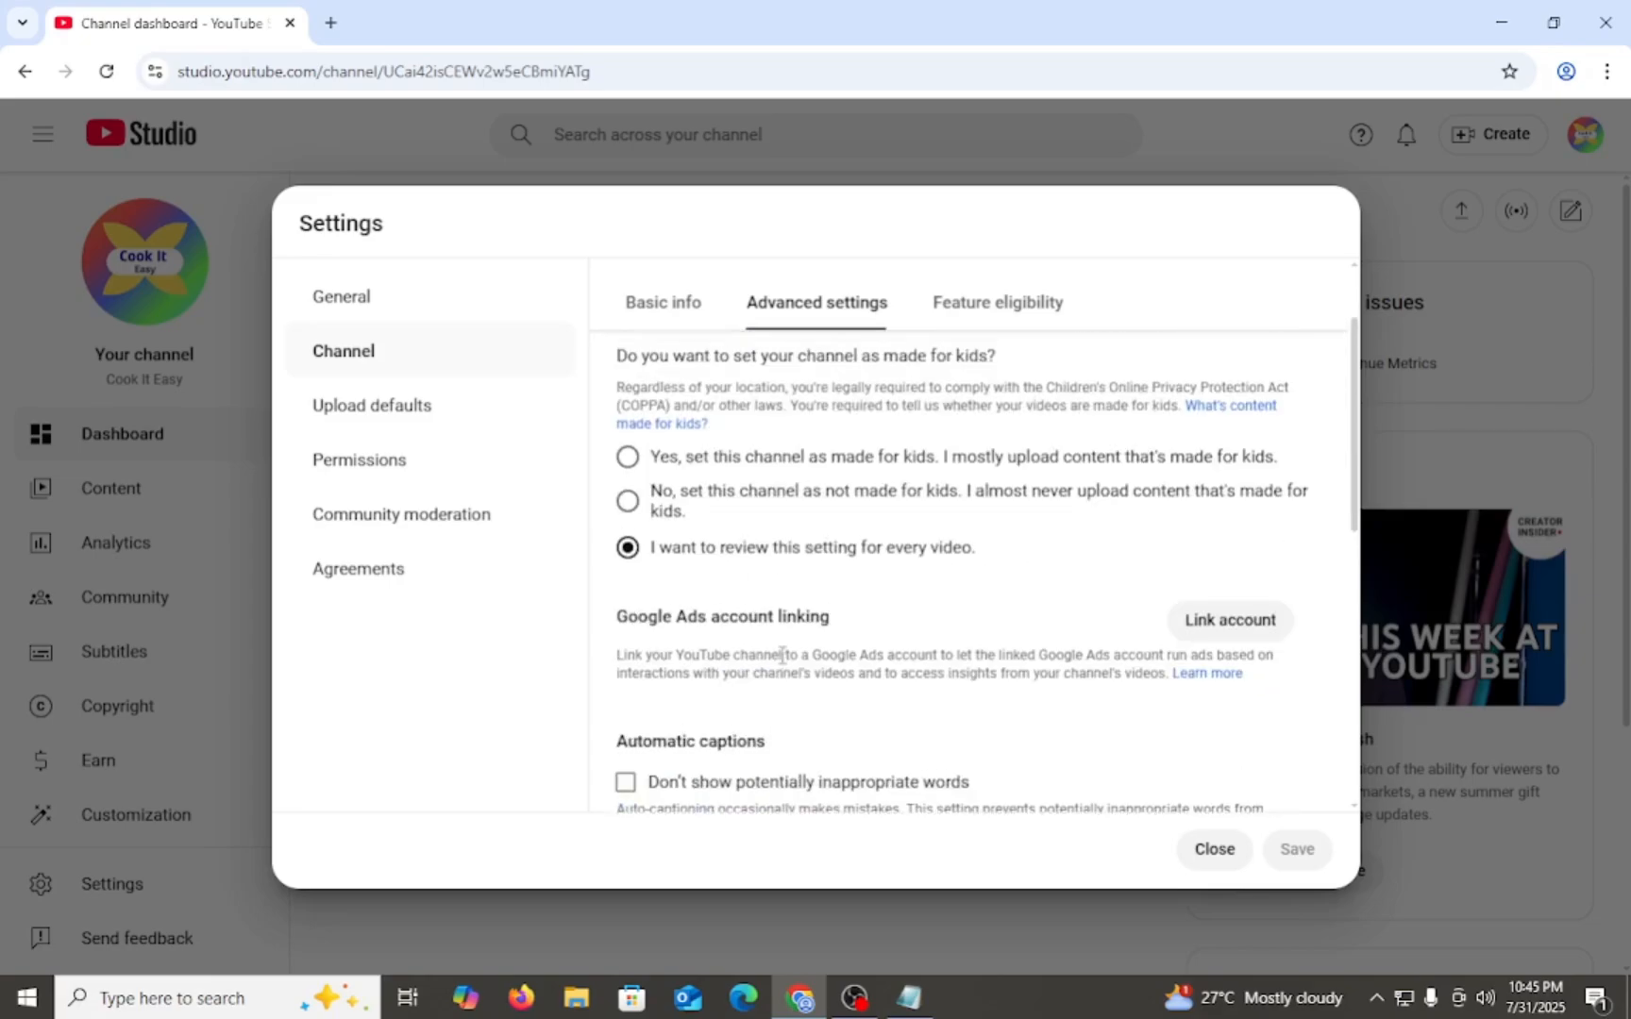
pyautogui.click(1021, 319)
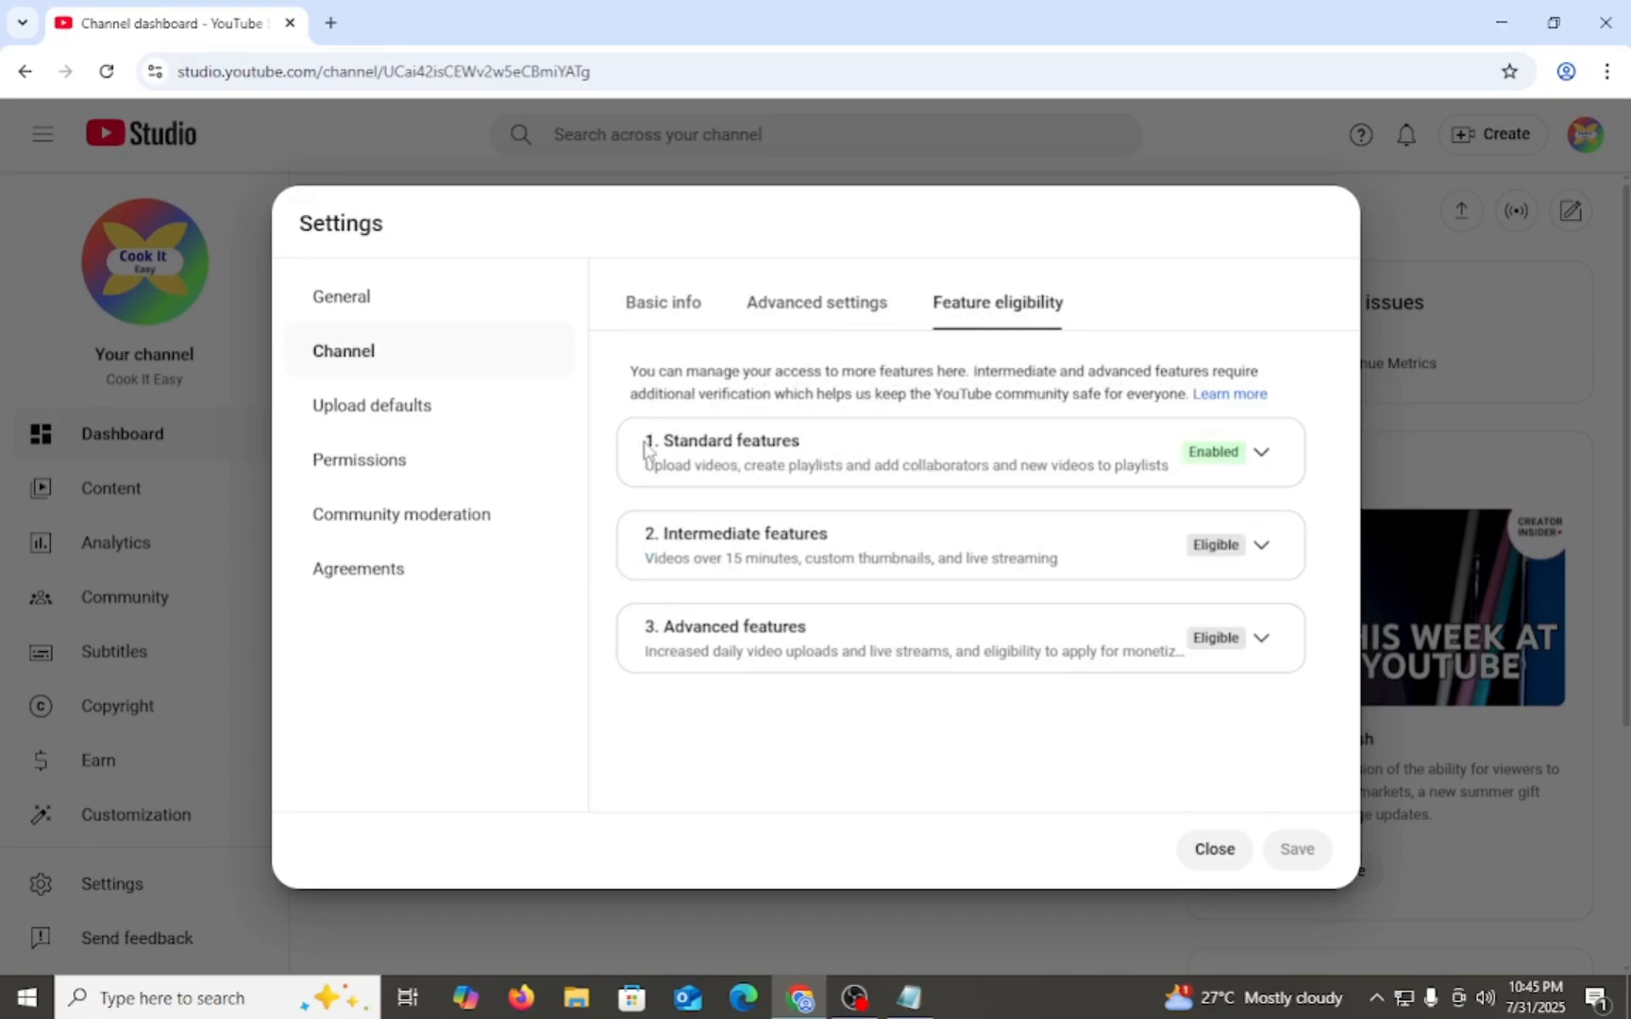
# - Examine the feature eligibility levels, expanding the standard features and the intermediate features to read their benefits and requirements
pyautogui.moveTo(641, 447); pyautogui.dragTo(849, 651)
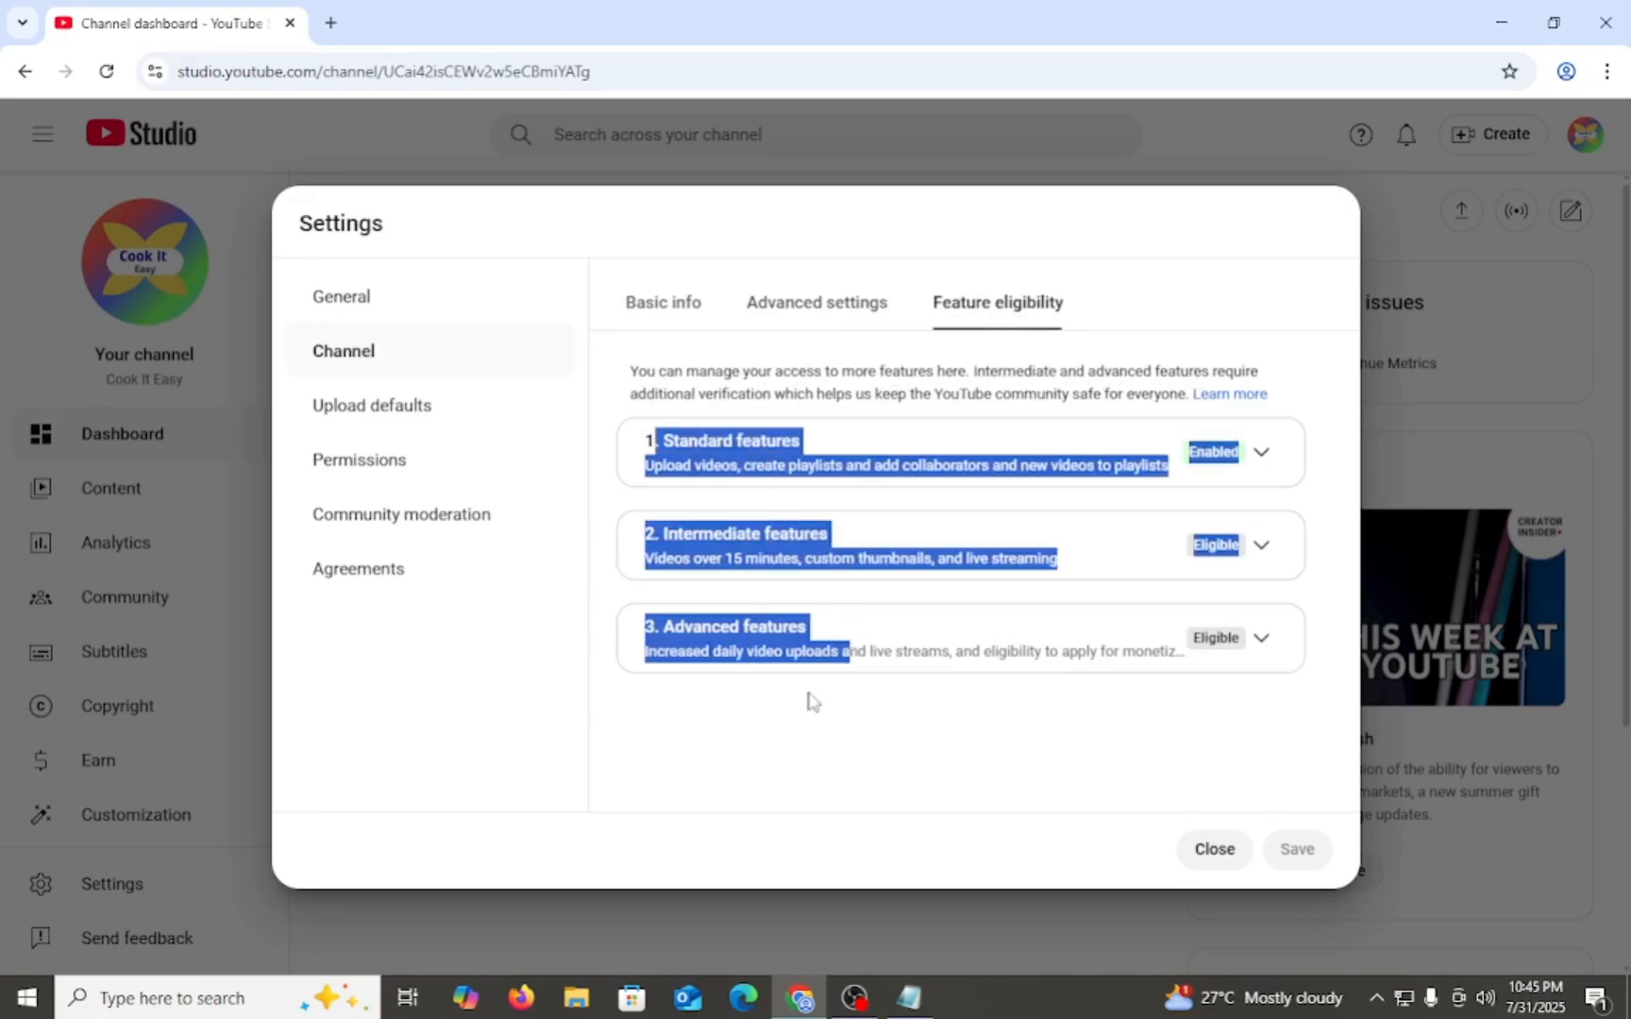
pyautogui.click(770, 694)
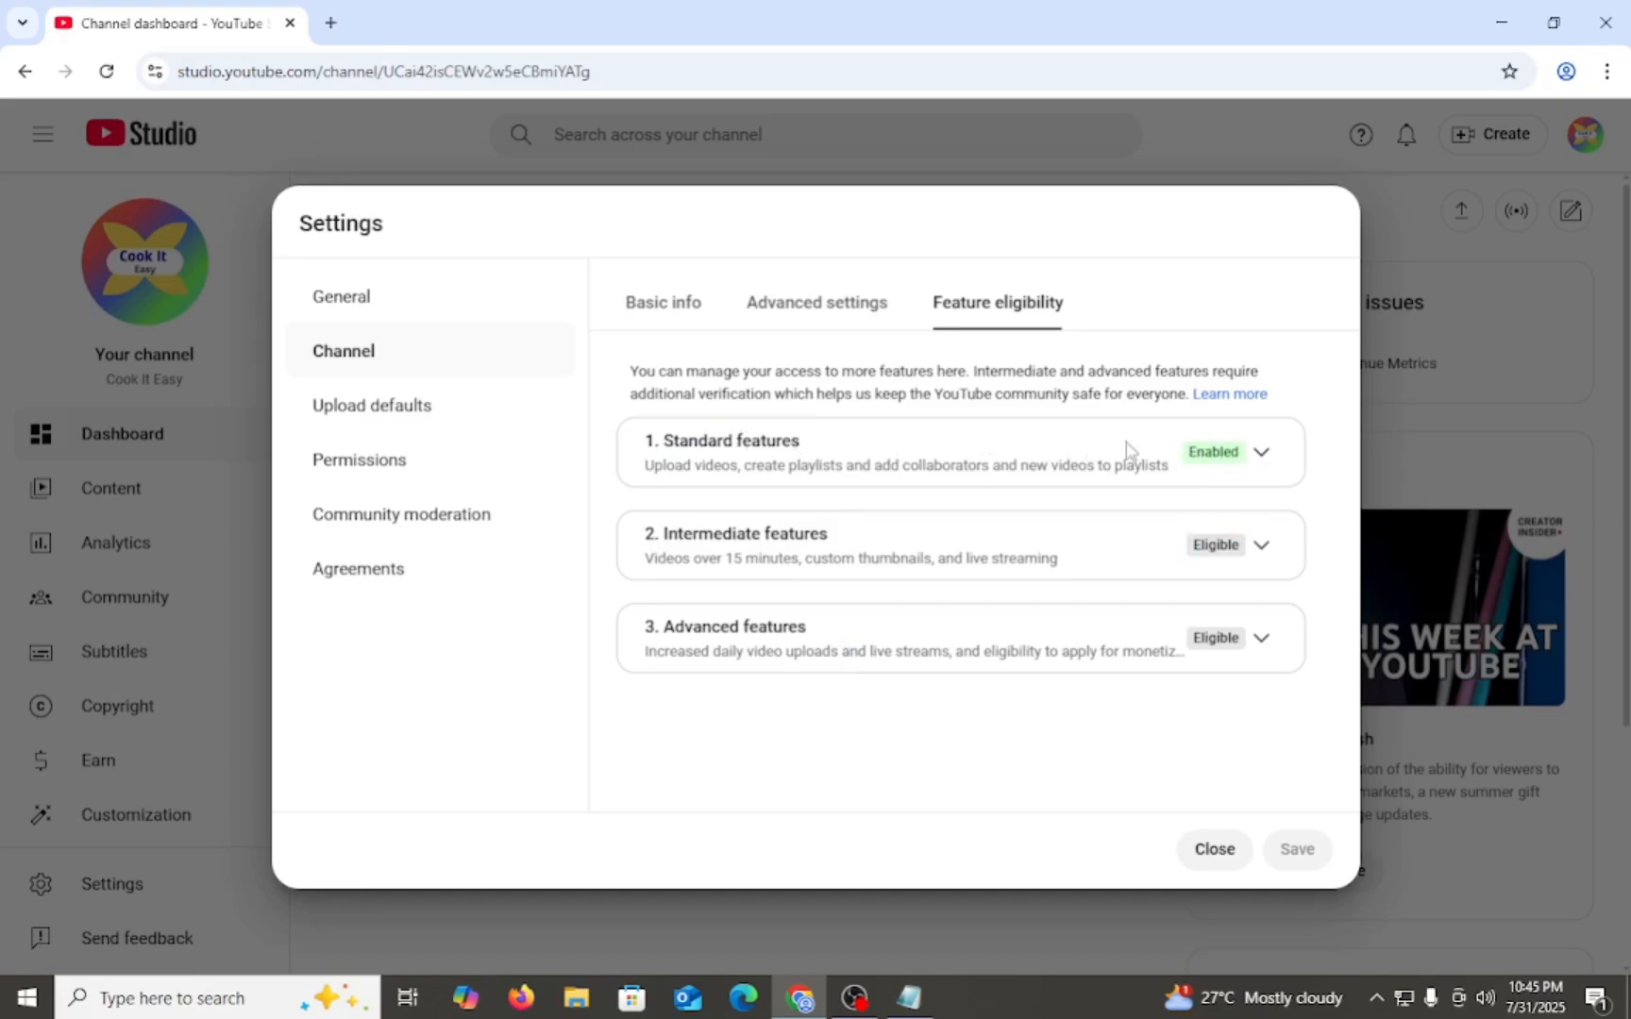
pyautogui.click(1262, 453)
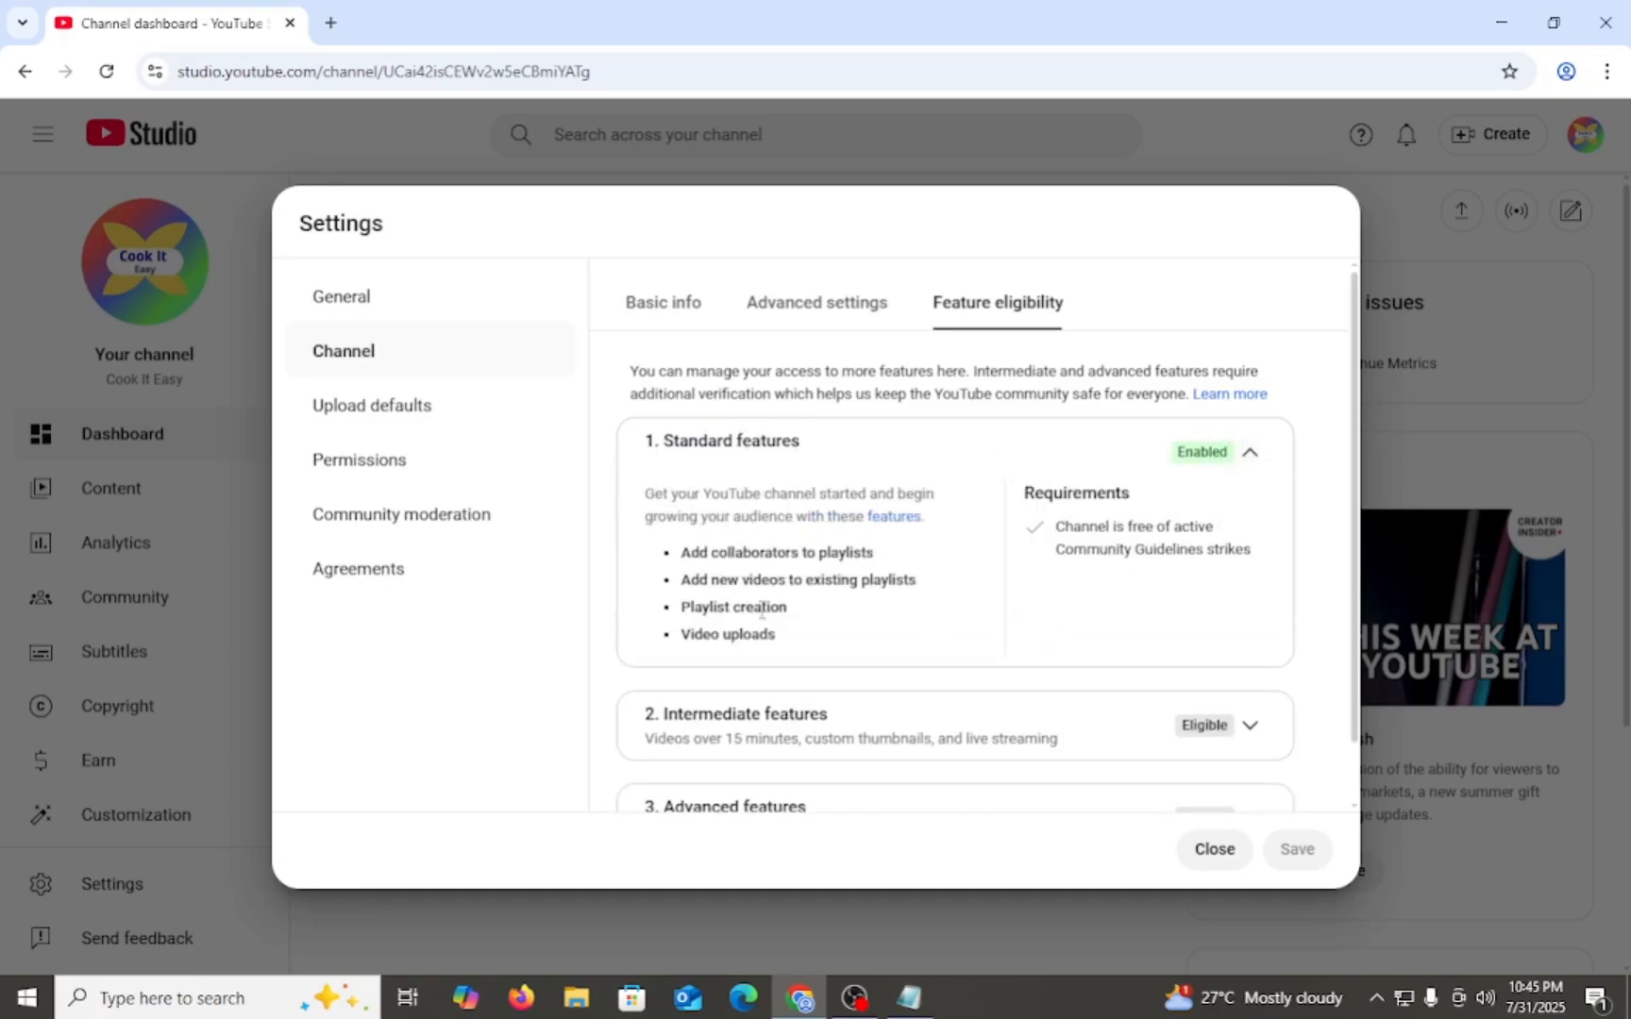
pyautogui.scroll(-1, 892, 566)
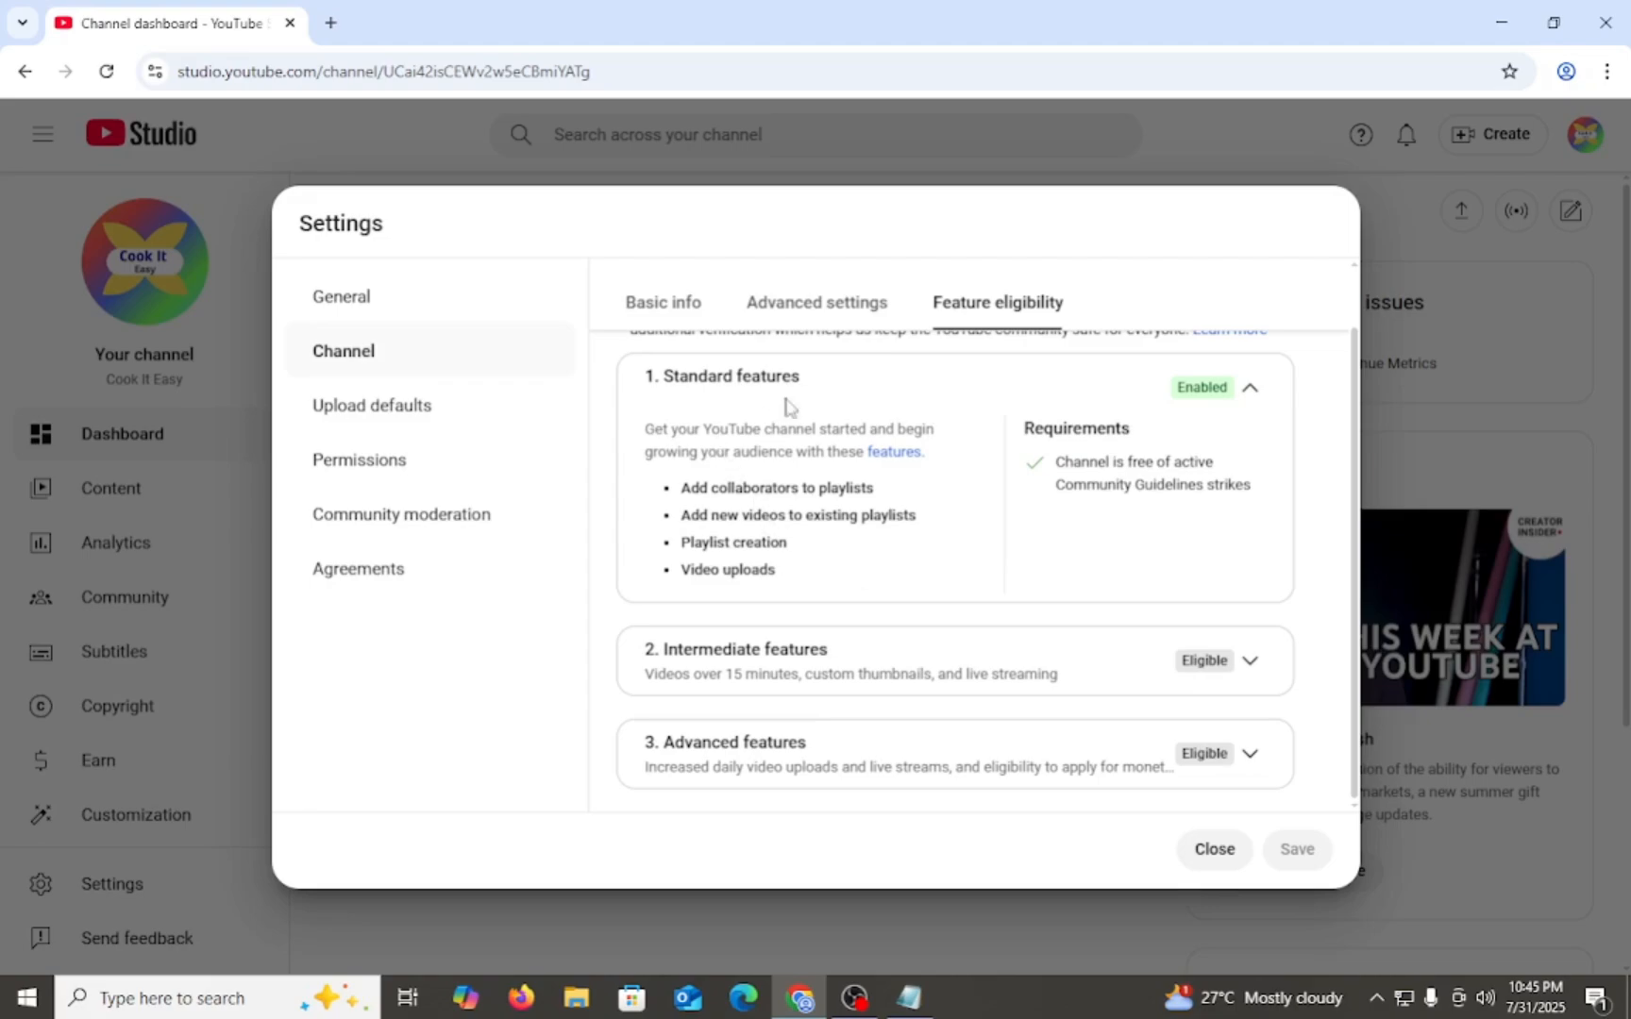
pyautogui.click(1250, 386)
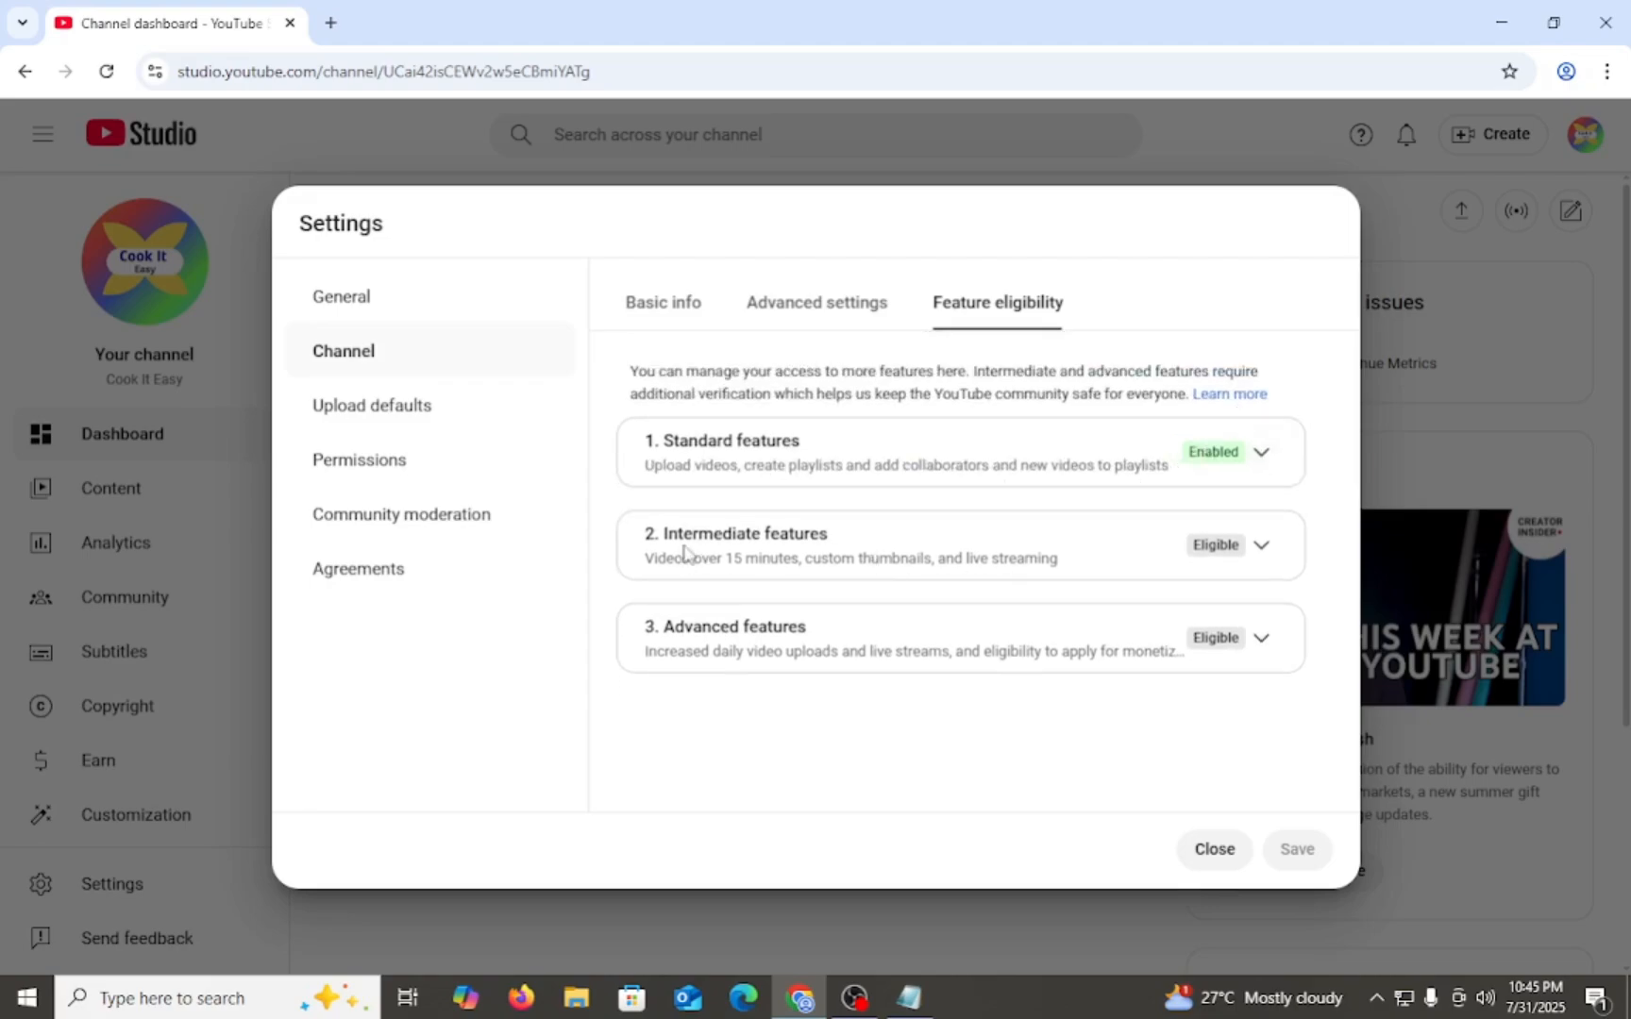
pyautogui.click(1263, 550)
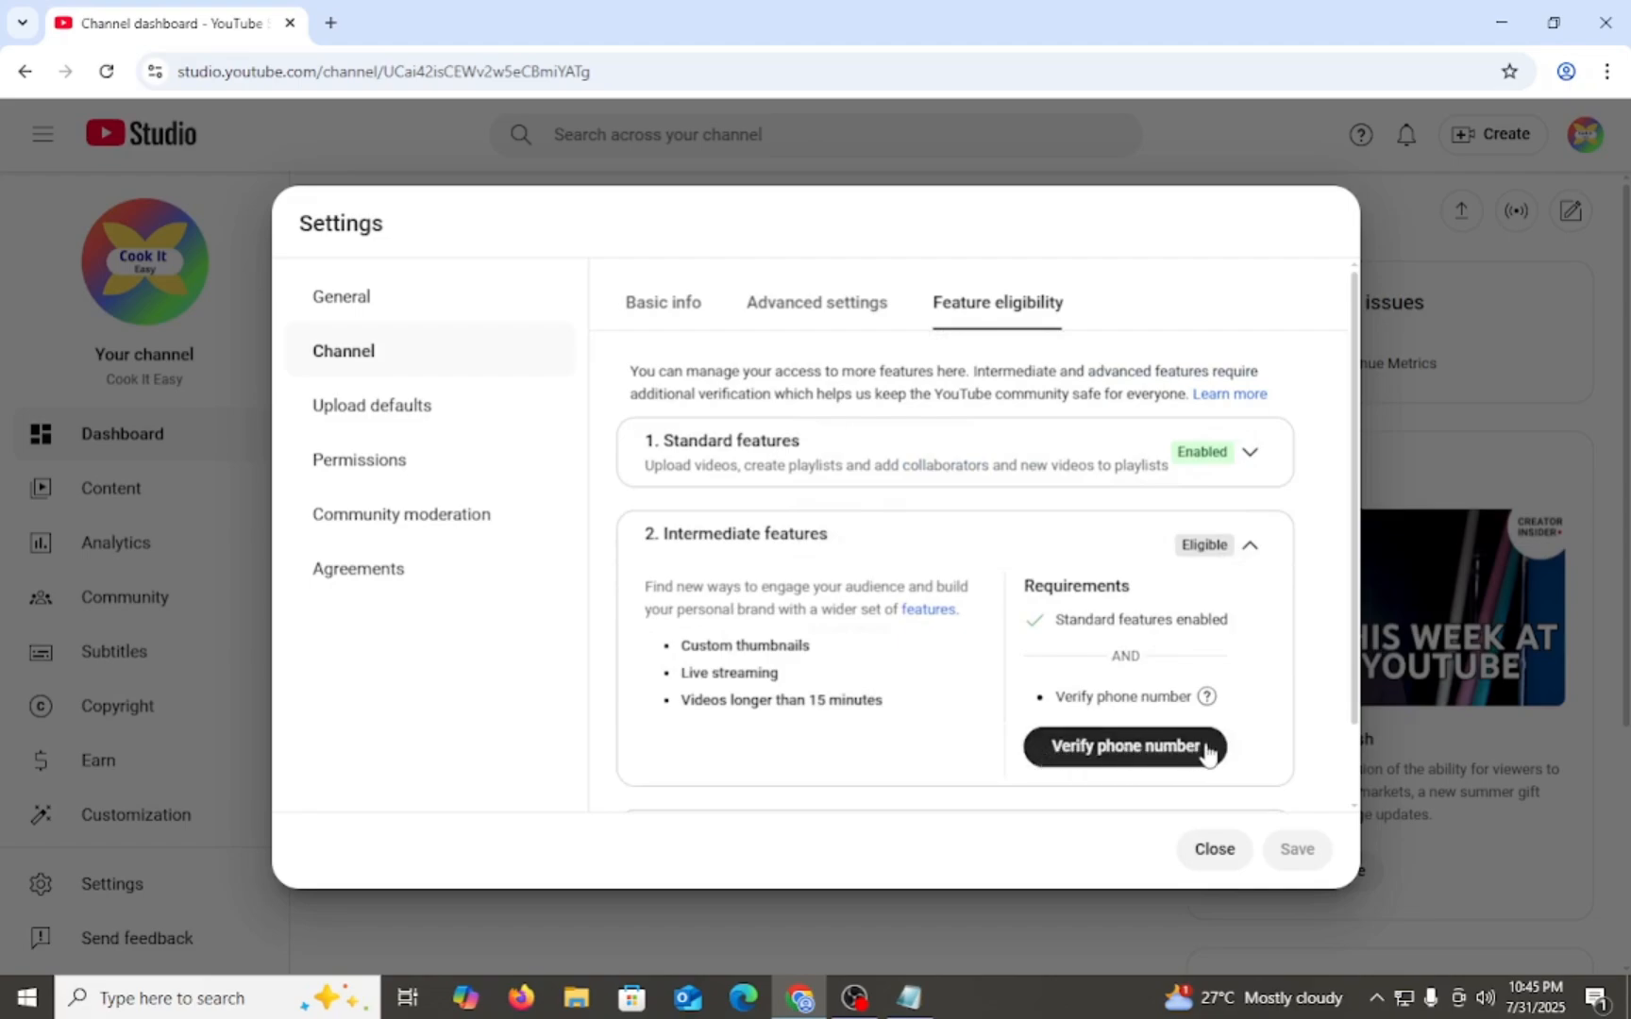
pyautogui.scroll(-1, 943, 686)
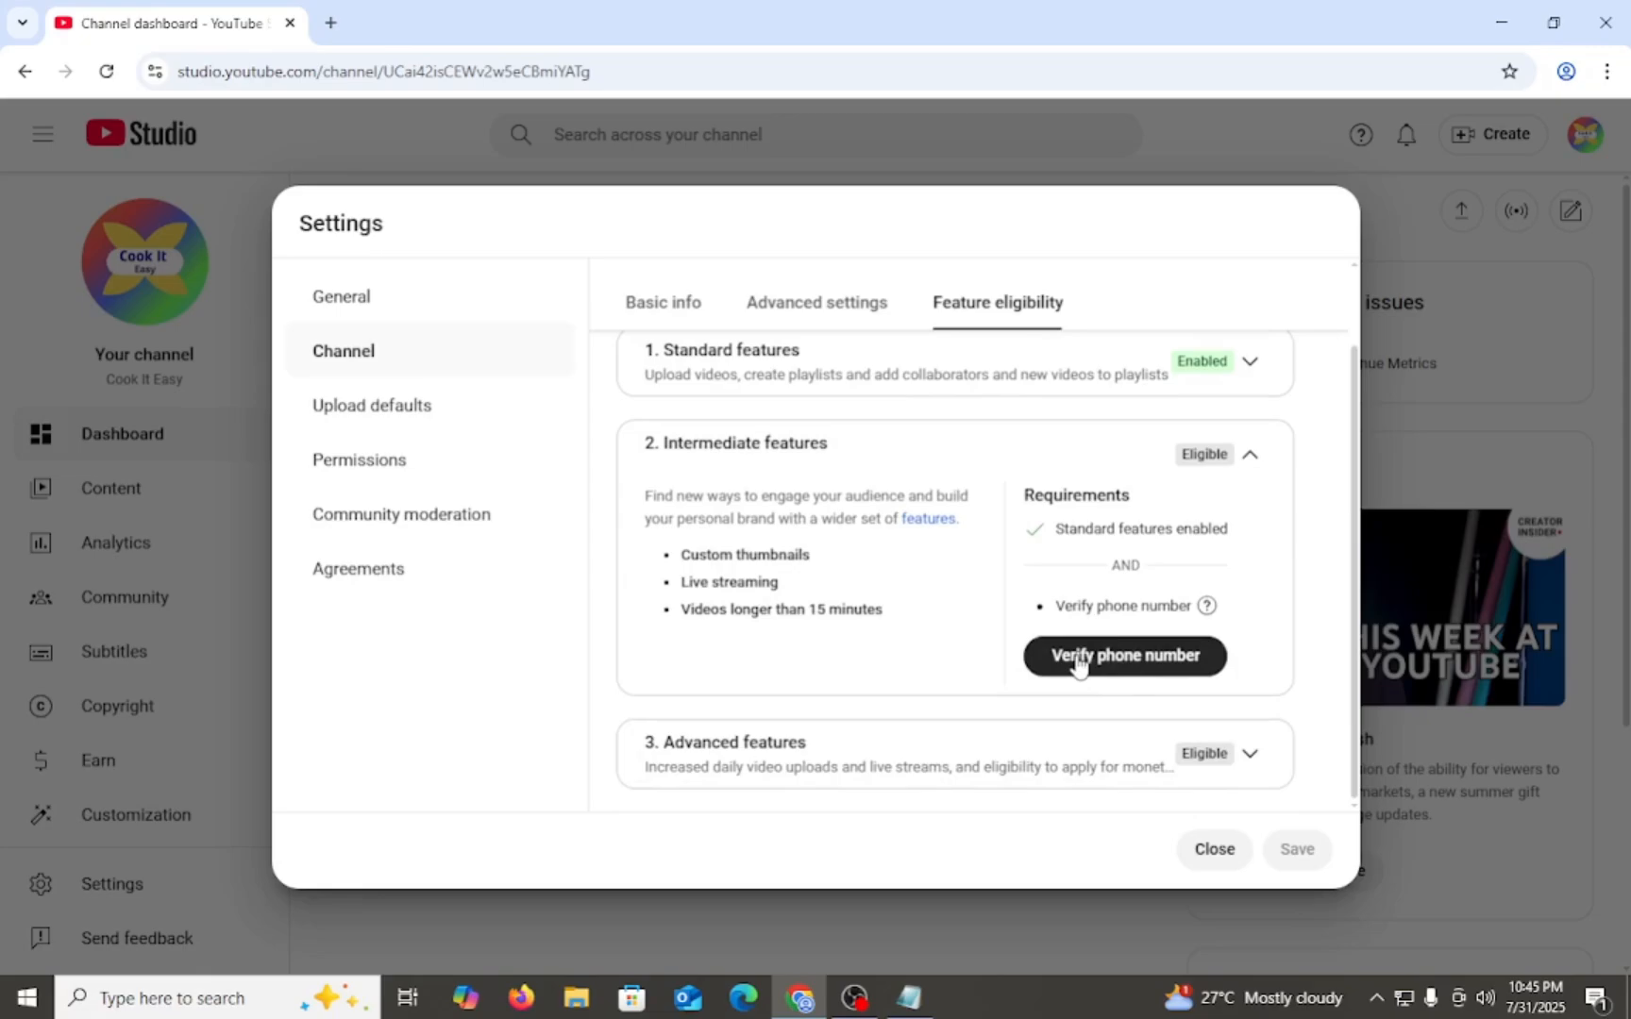
pyautogui.click(1250, 455)
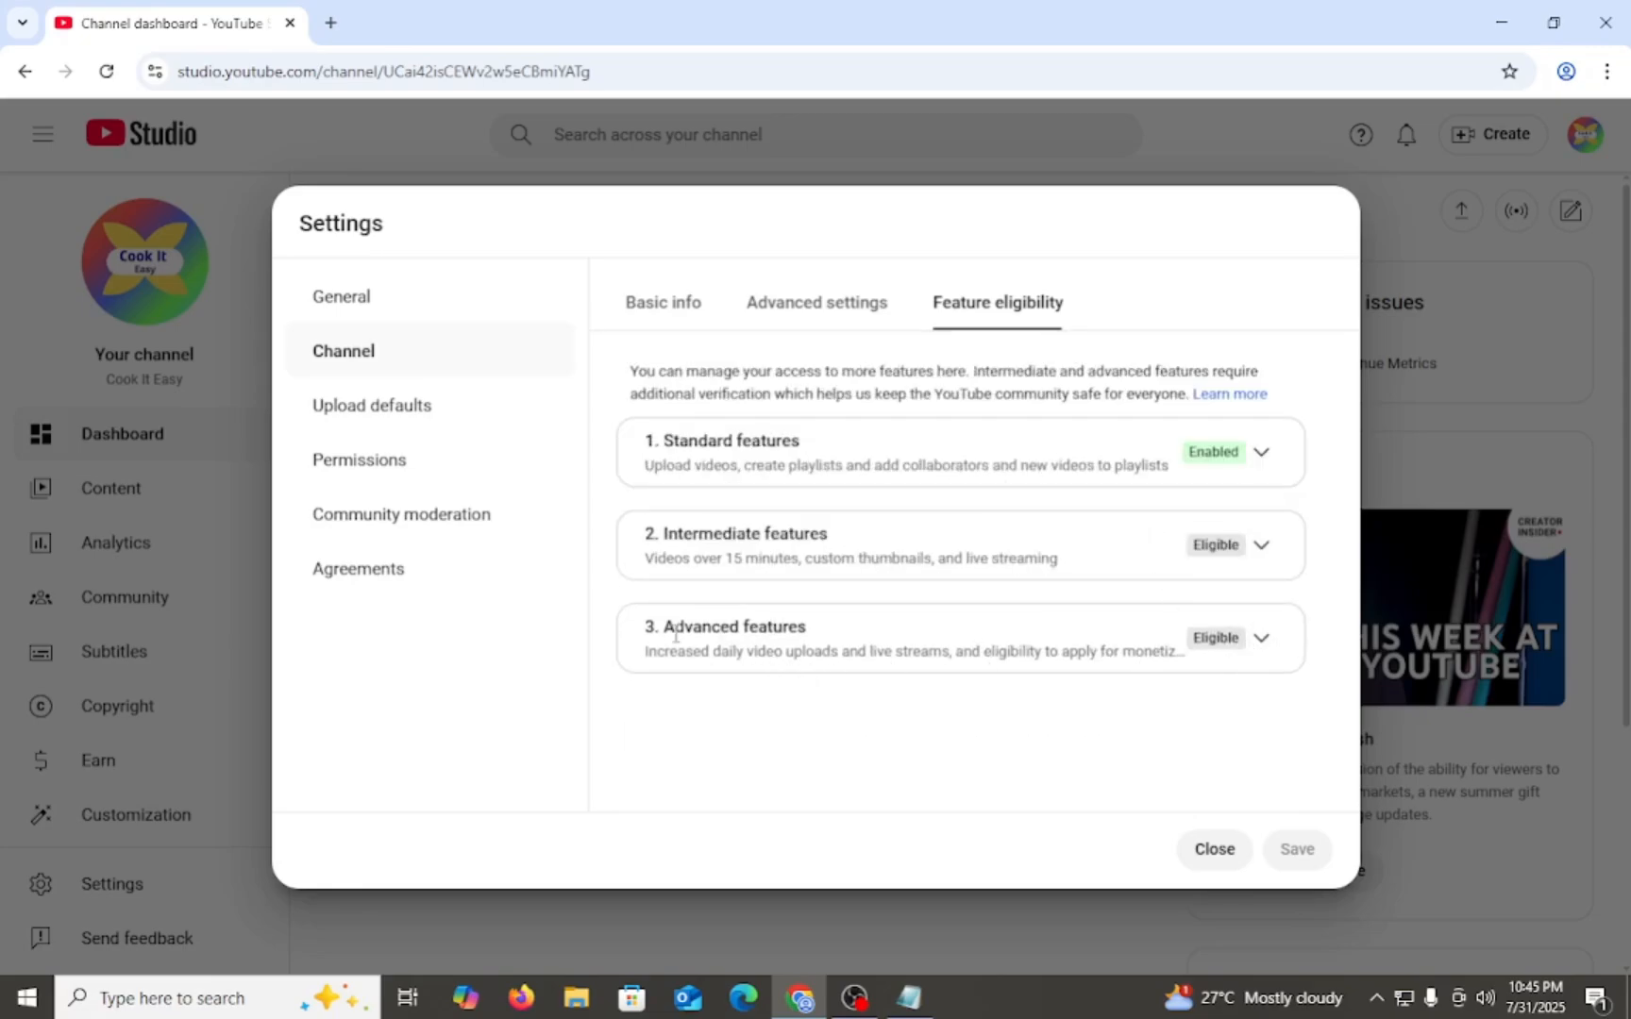
# - Examine the benefits and requirements of the advanced features and collapse their details
pyautogui.click(1261, 638)
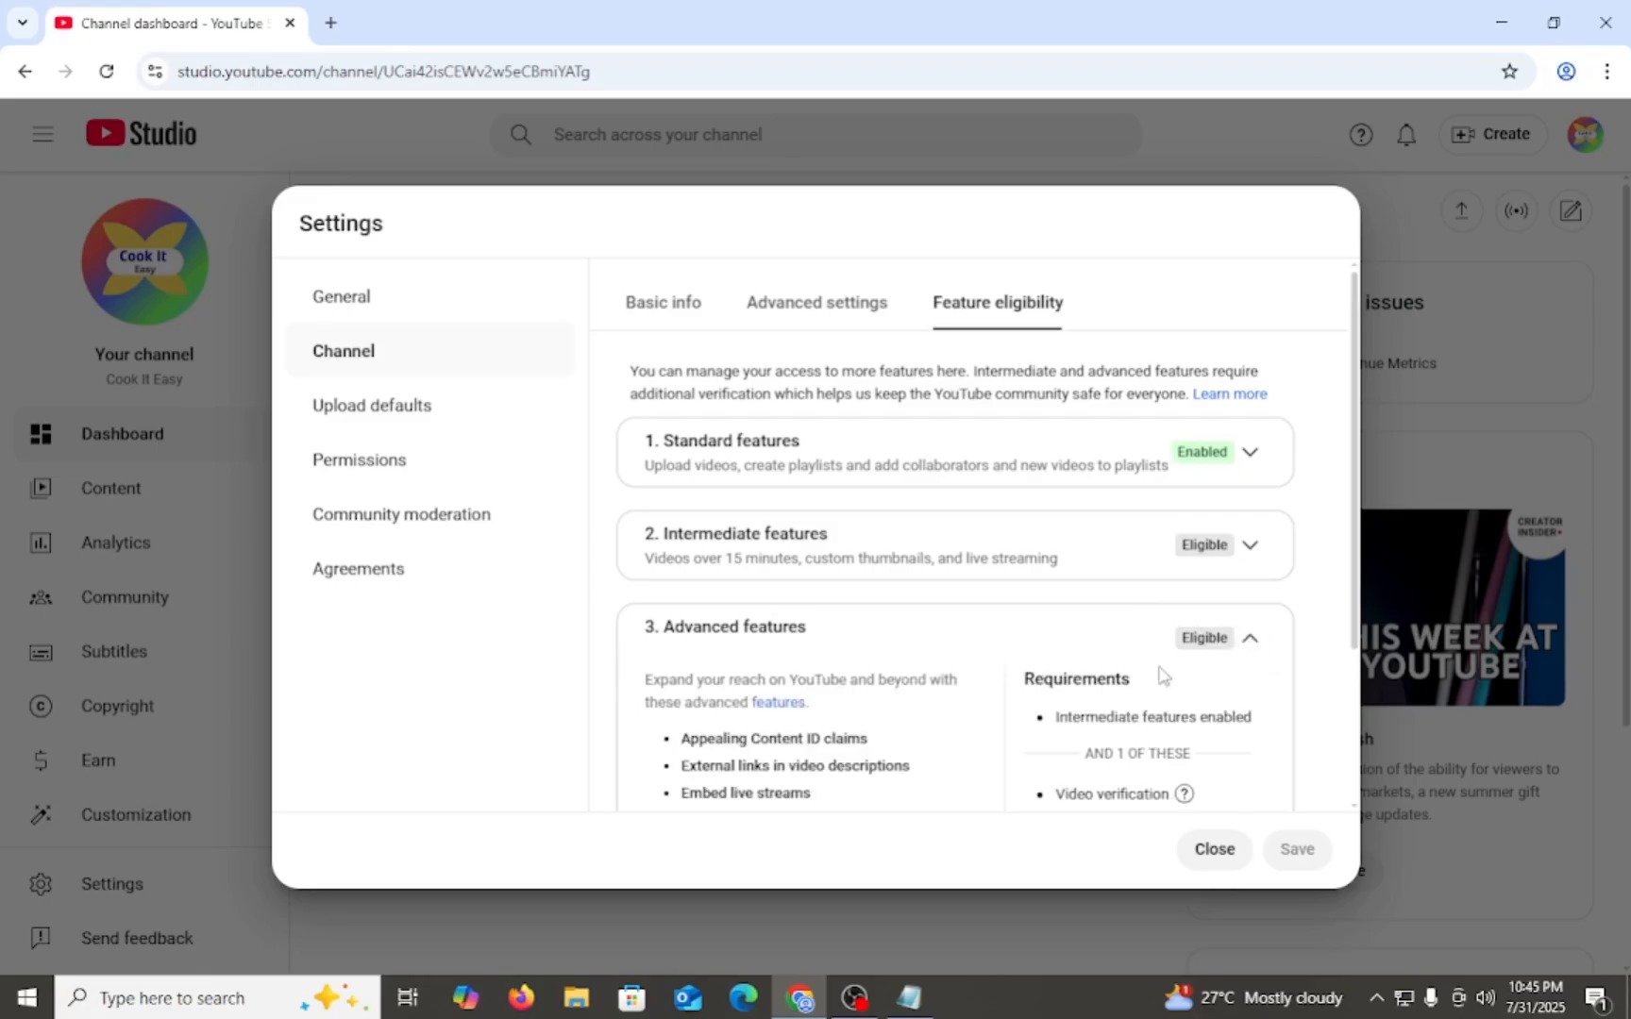
pyautogui.scroll(-2, 897, 649)
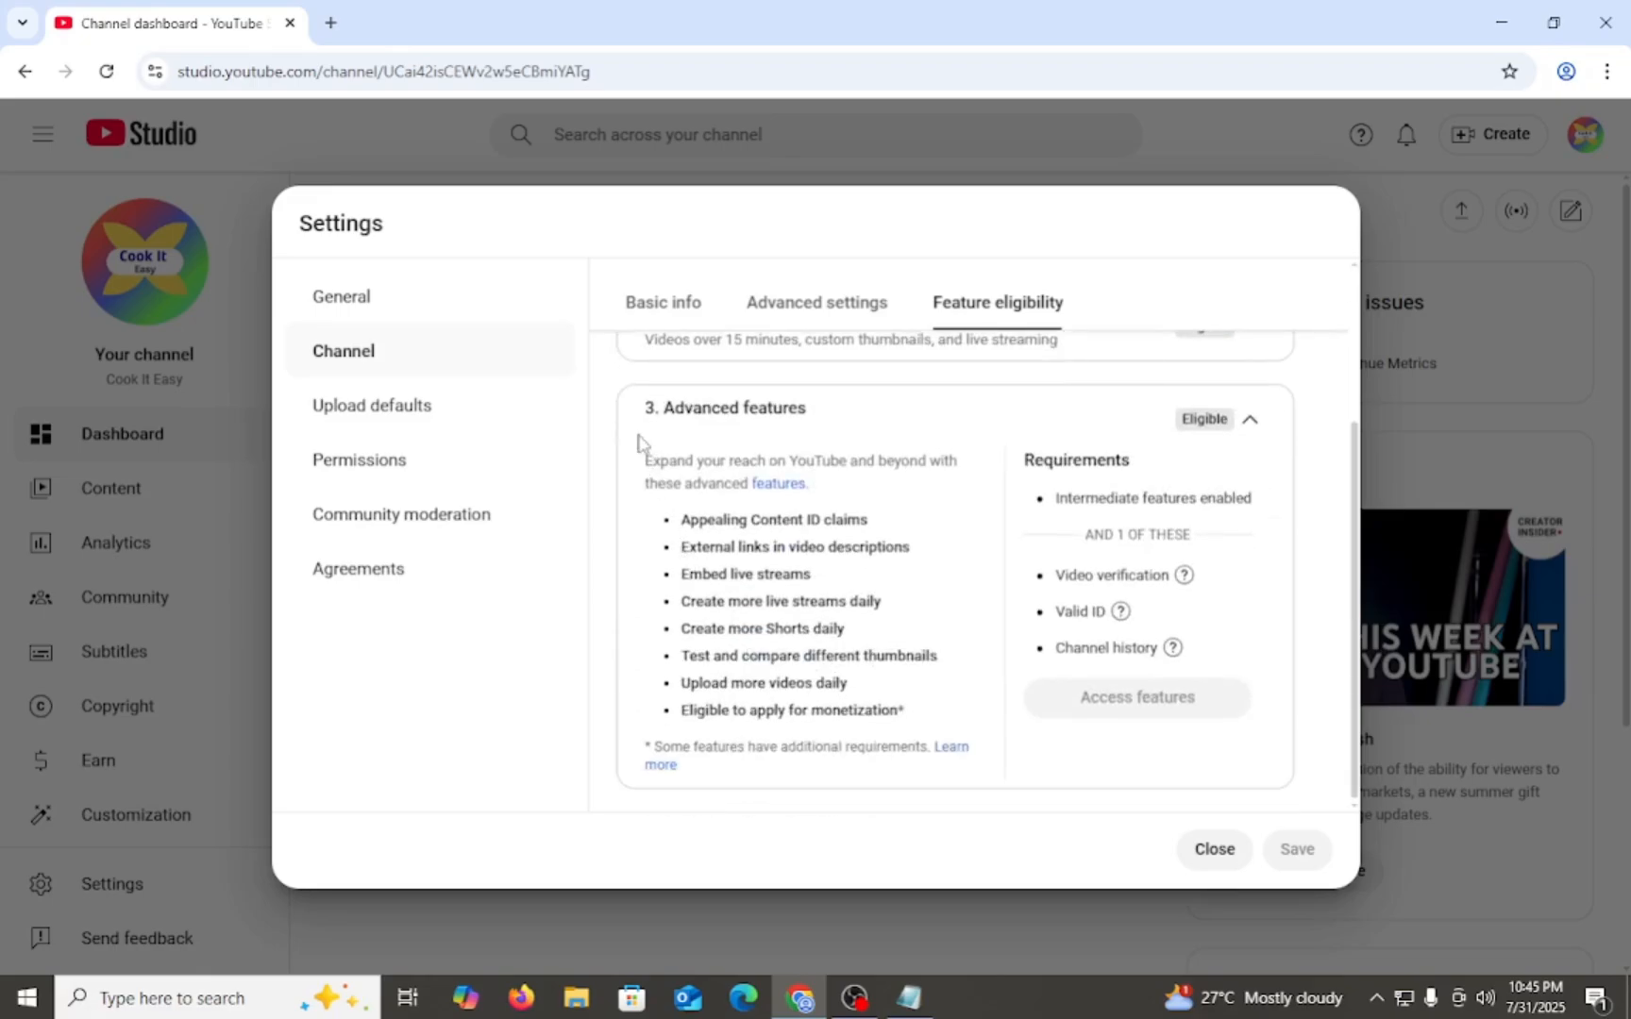
pyautogui.moveTo(638, 435); pyautogui.dragTo(1138, 697)
pyautogui.click(1019, 732)
pyautogui.scroll(2, 991, 642)
pyautogui.click(859, 517)
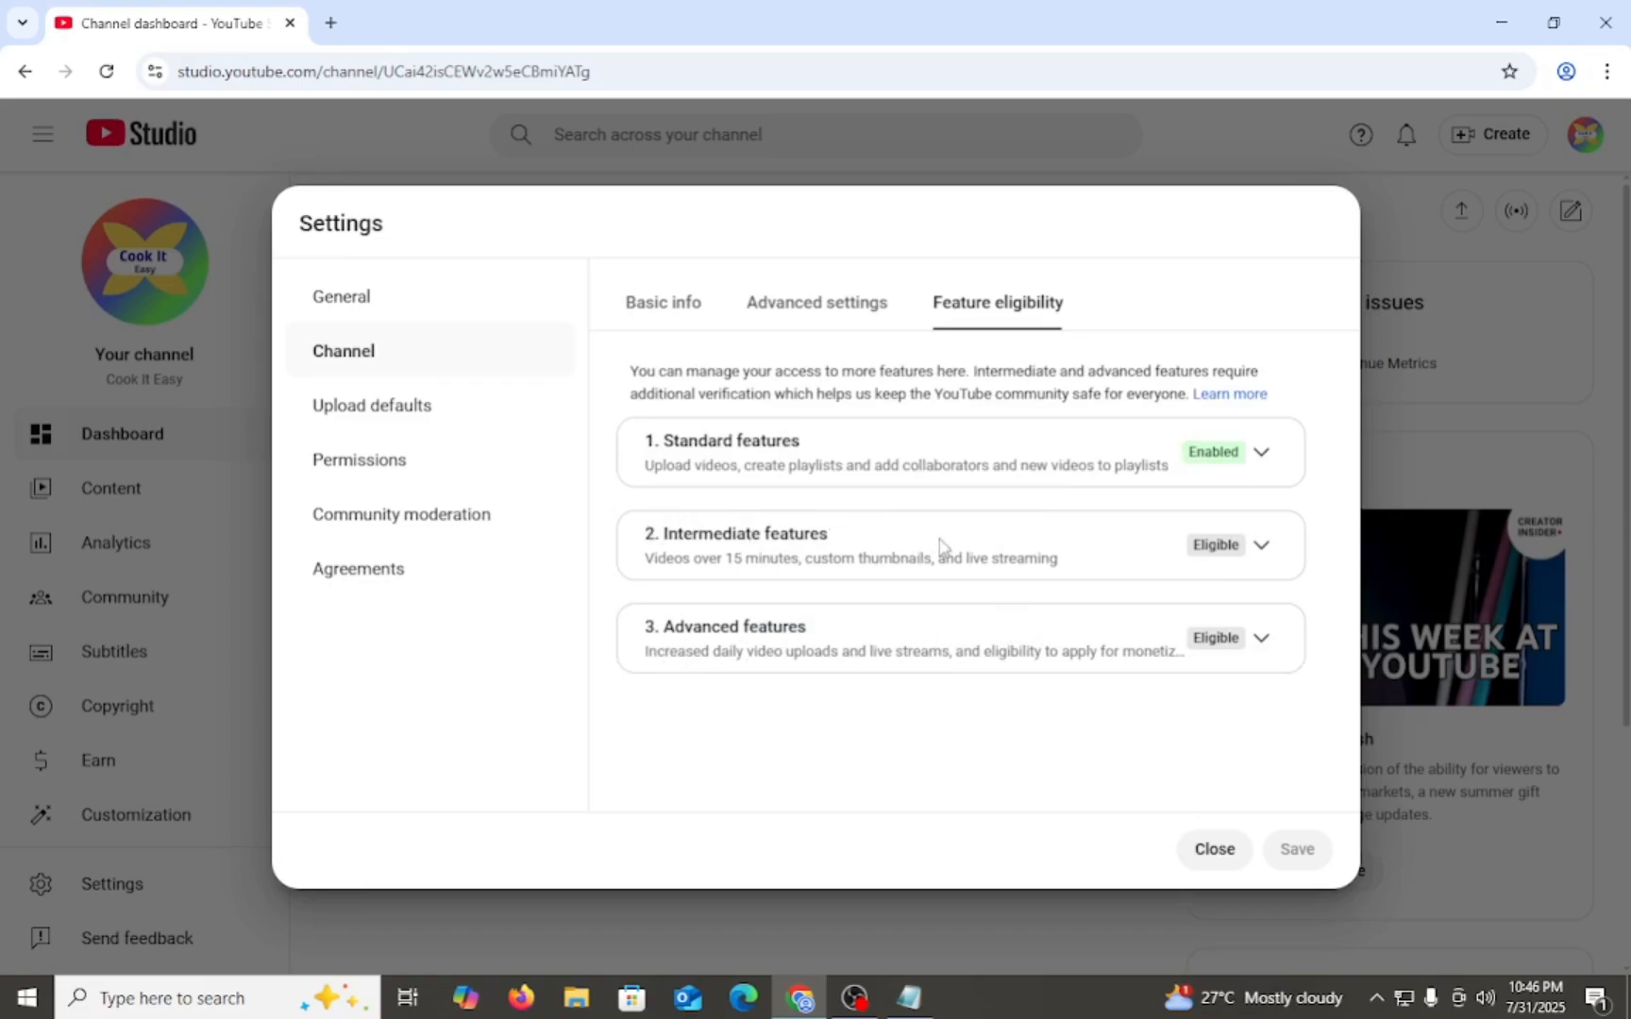
# - Start phone number verification for the intermediate features with Bangladesh as the country
pyautogui.click(1263, 553)
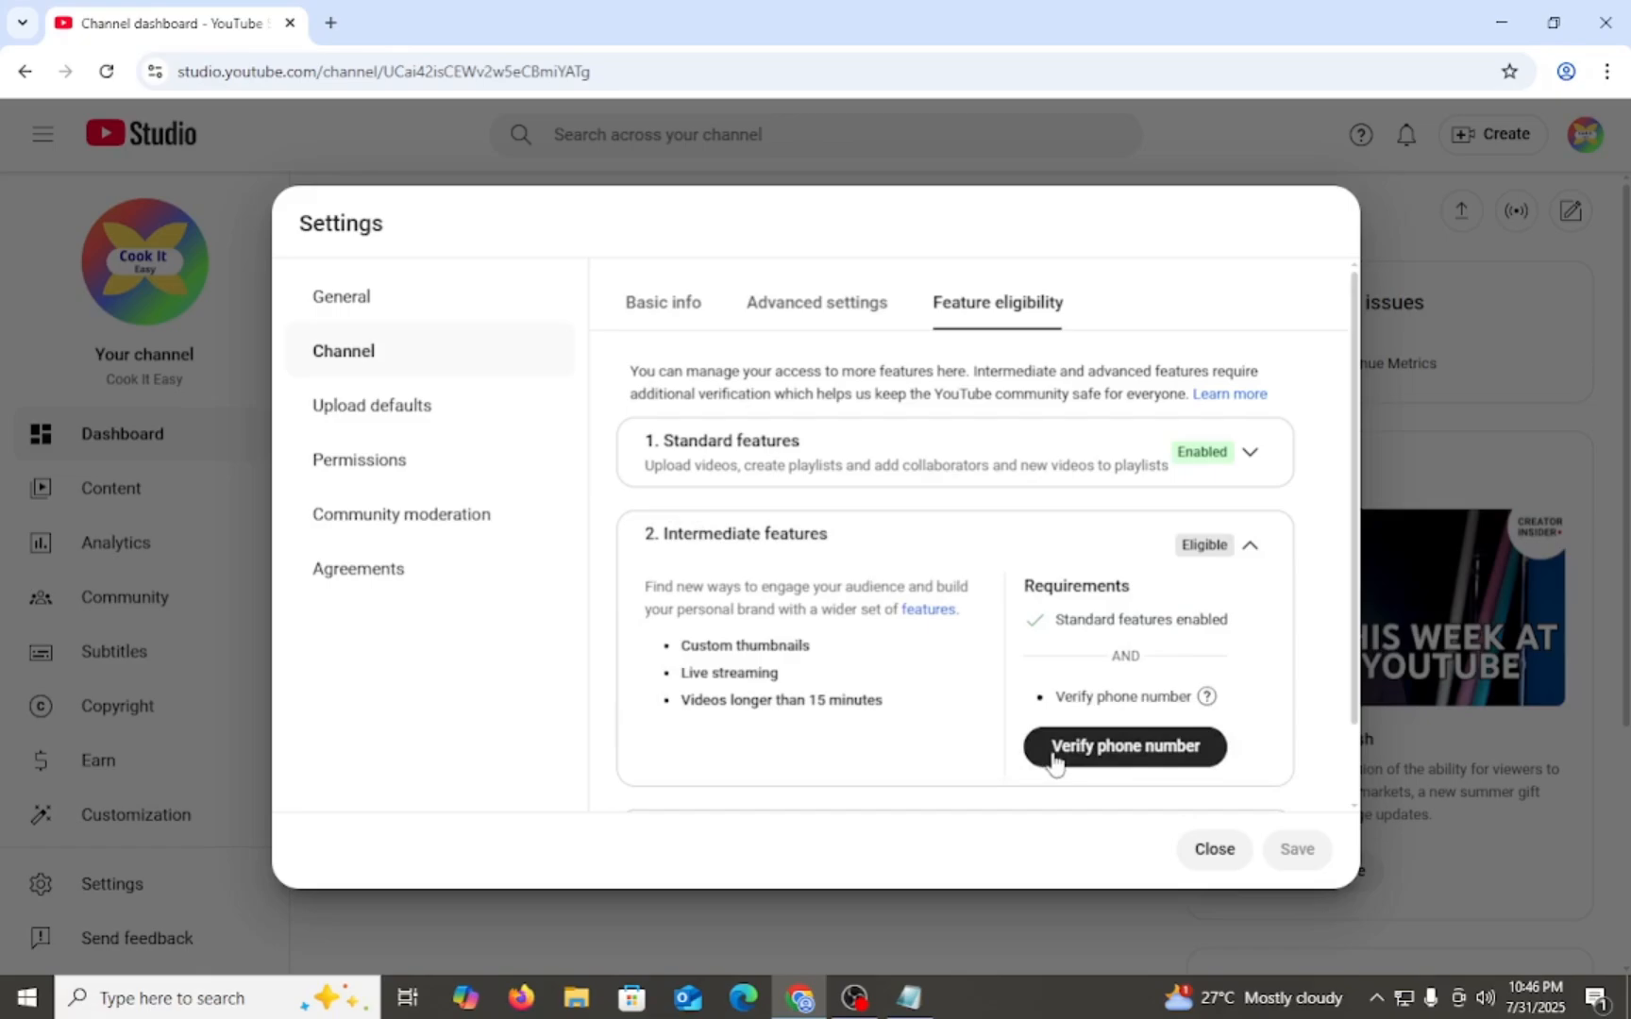
pyautogui.click(1116, 752)
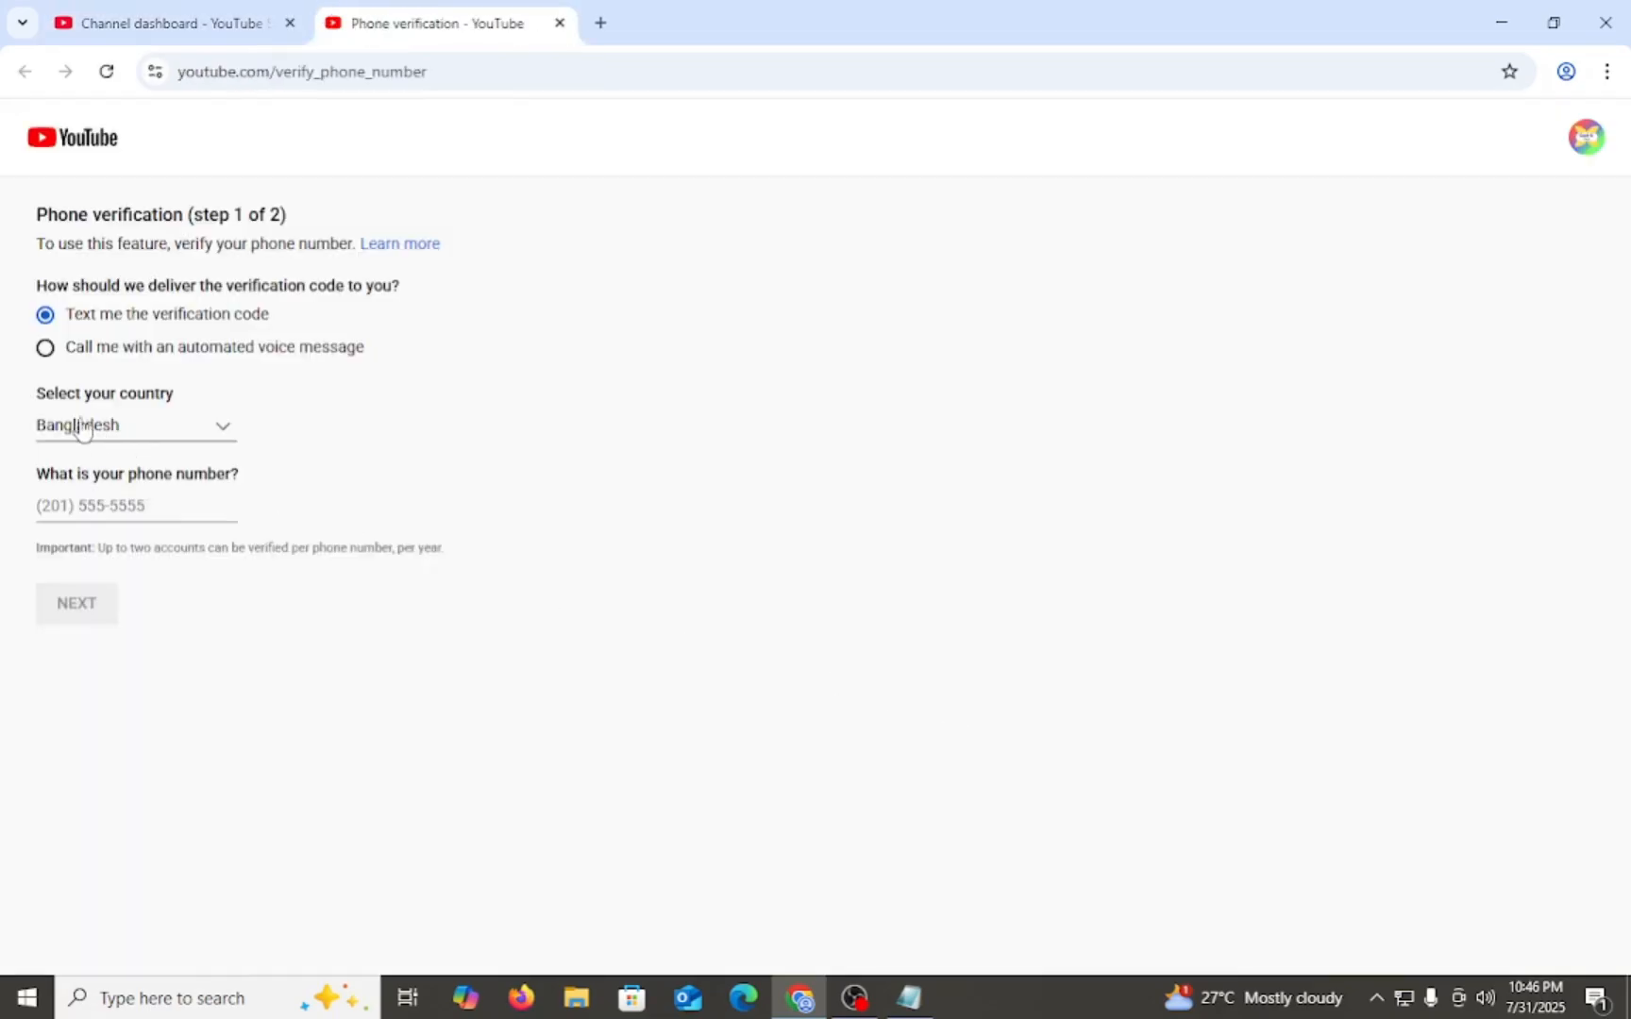
pyautogui.click(229, 433)
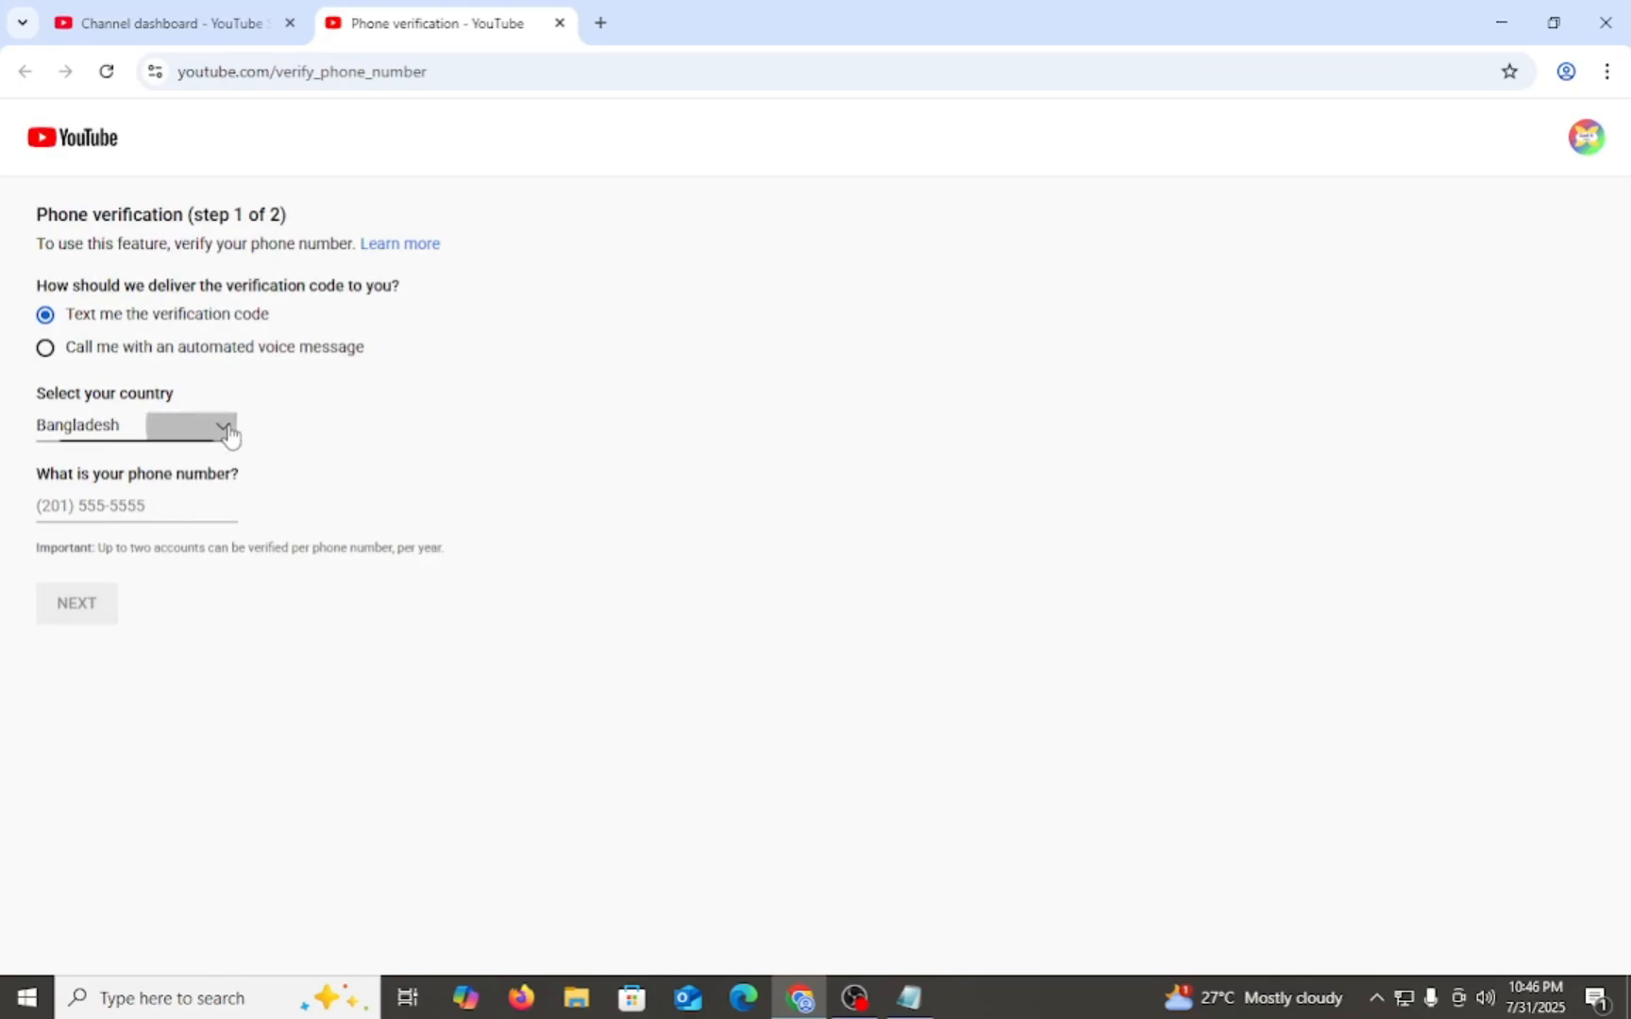
pyautogui.click(174, 531)
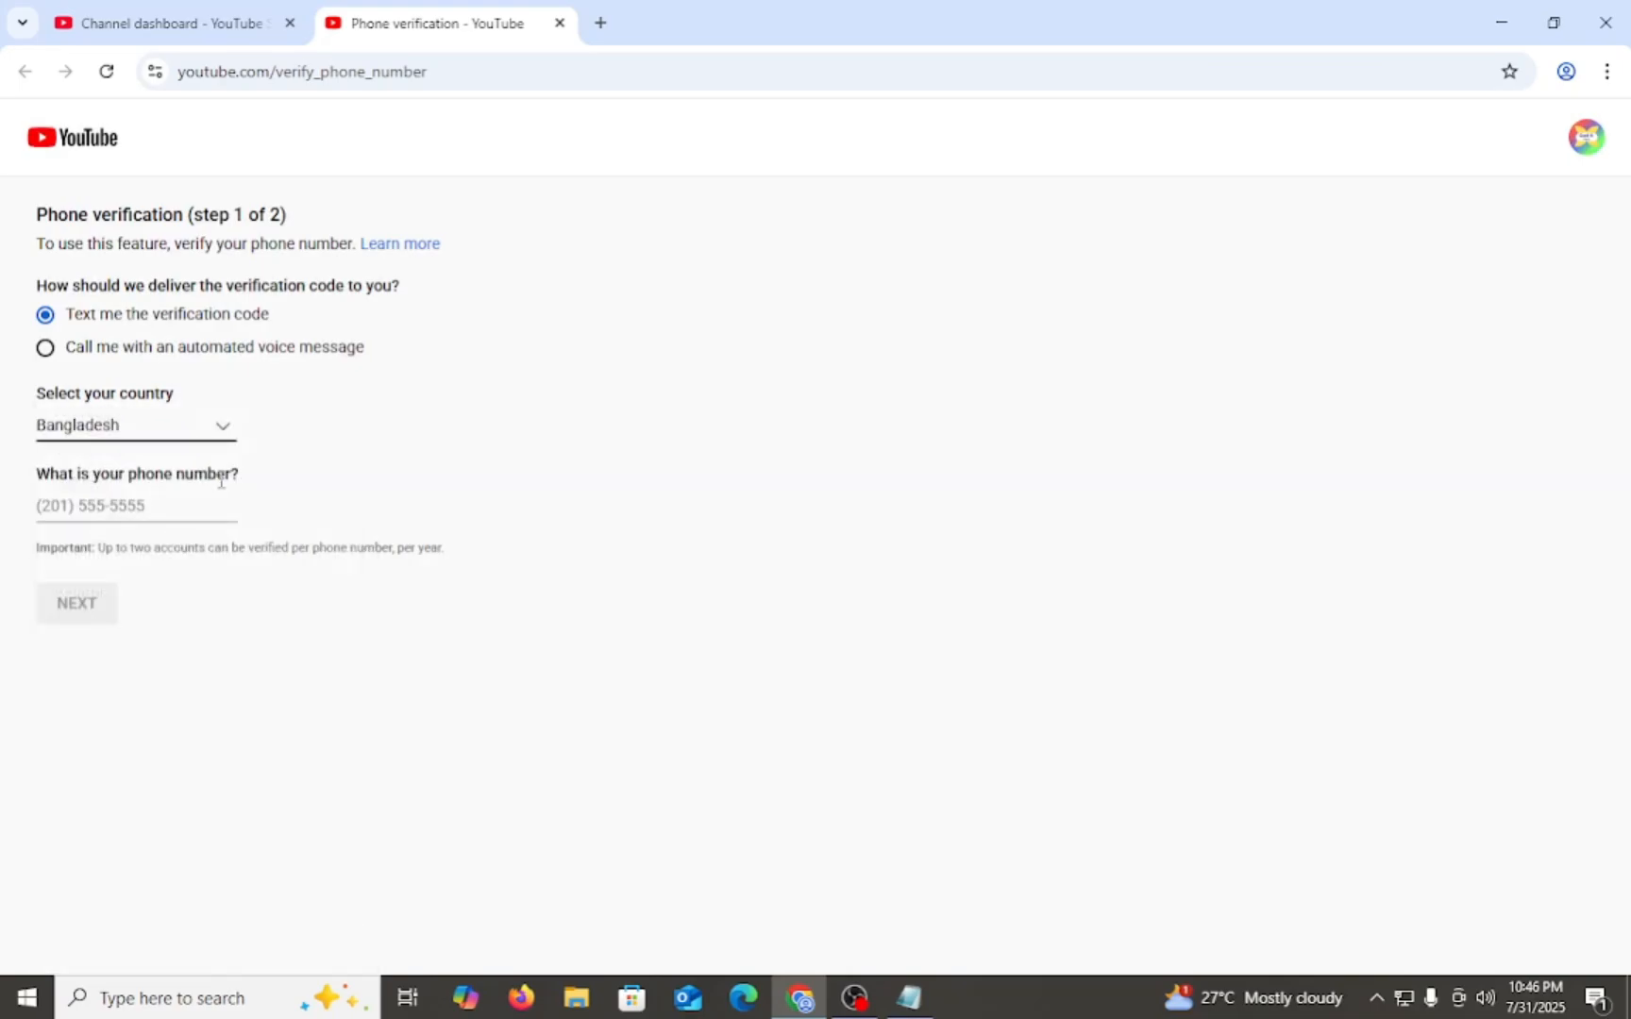
# - Enter the phone number and request the verification code by text message
pyautogui.click(120, 506)
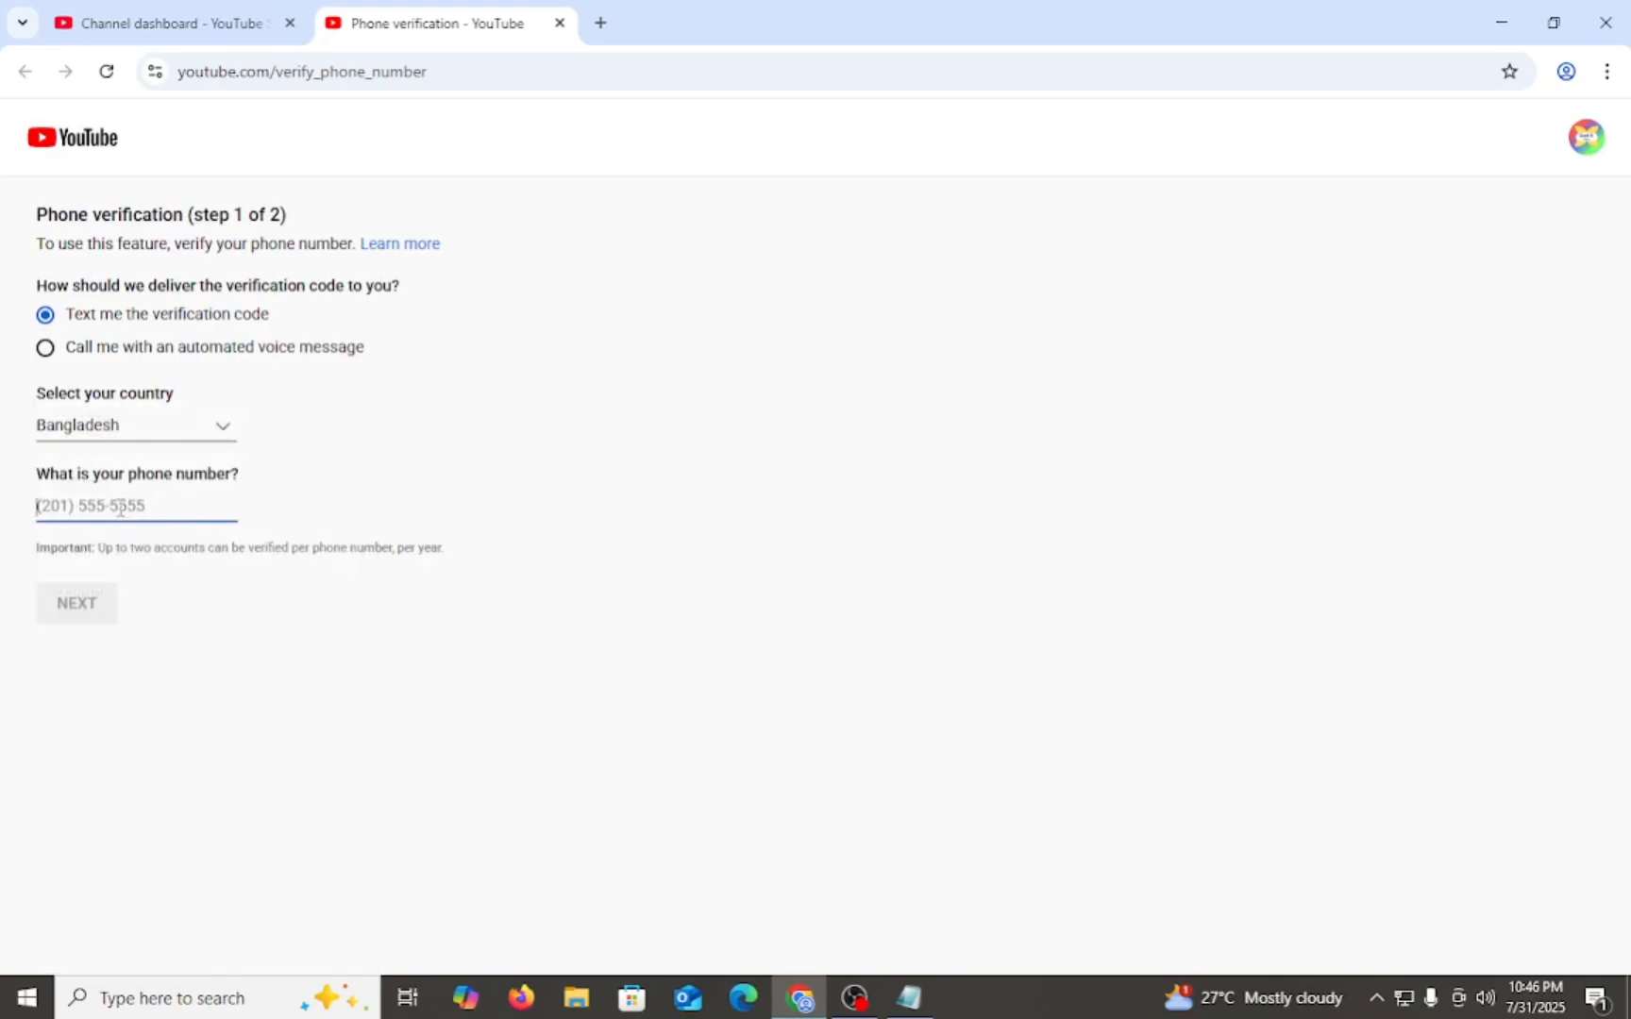
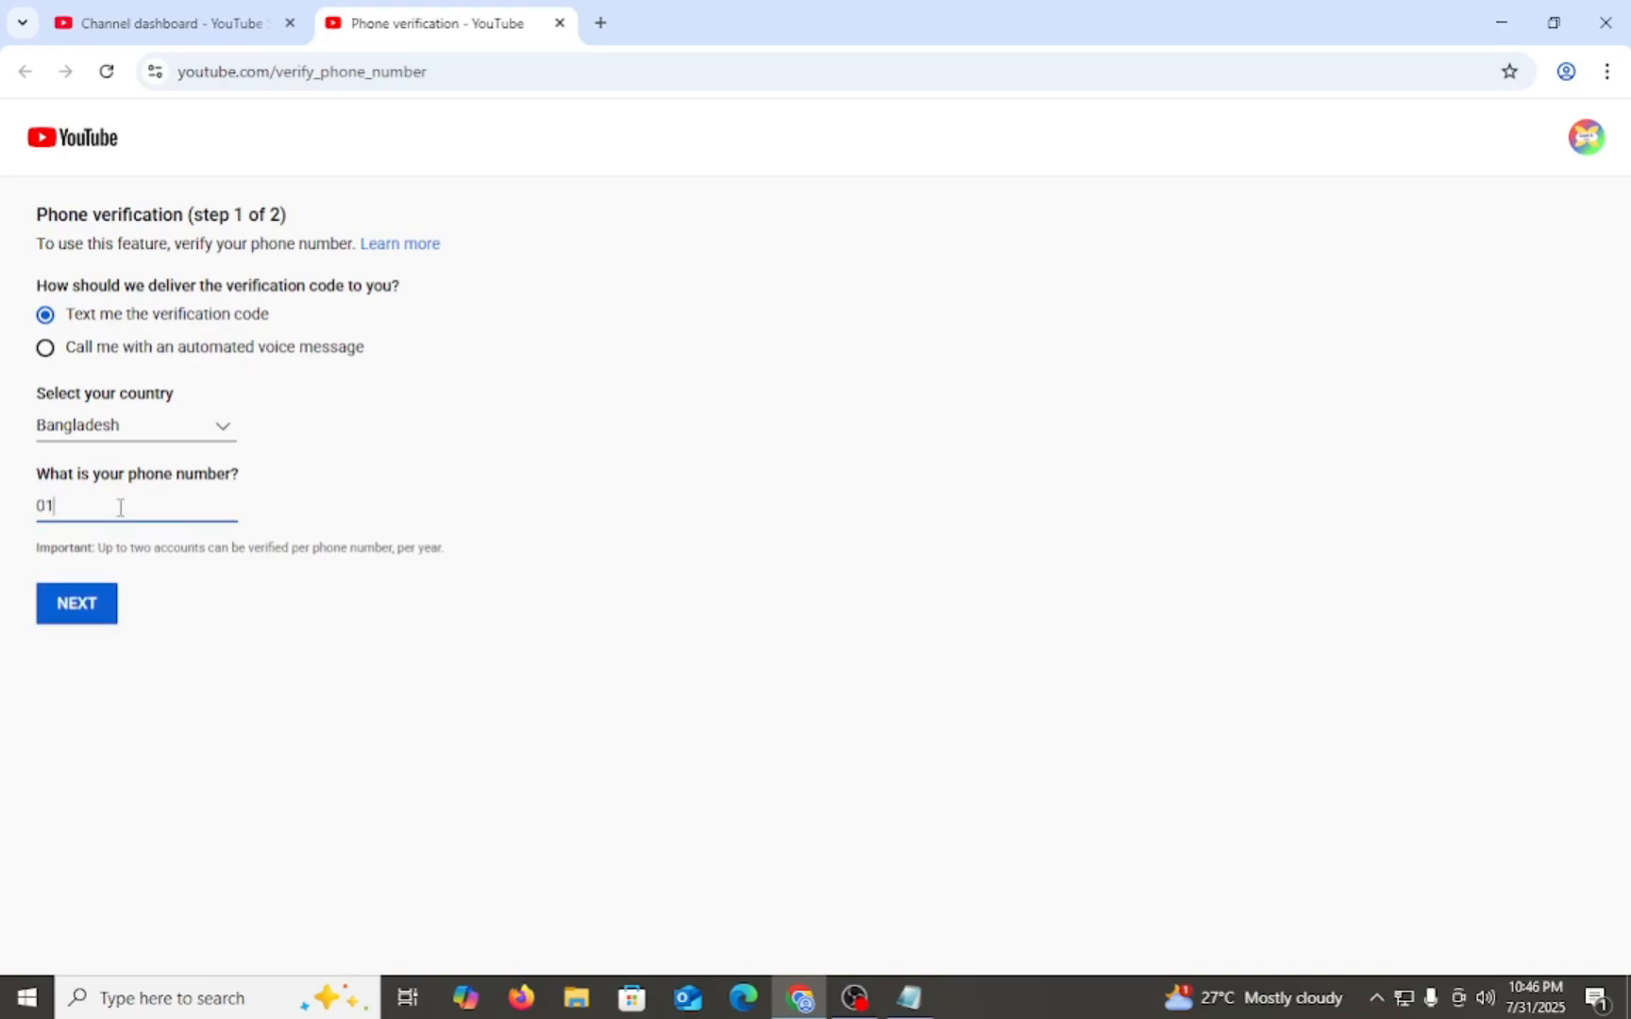
pyautogui.moveTo(41, 509); pyautogui.dragTo(153, 512)
pyautogui.click(165, 507)
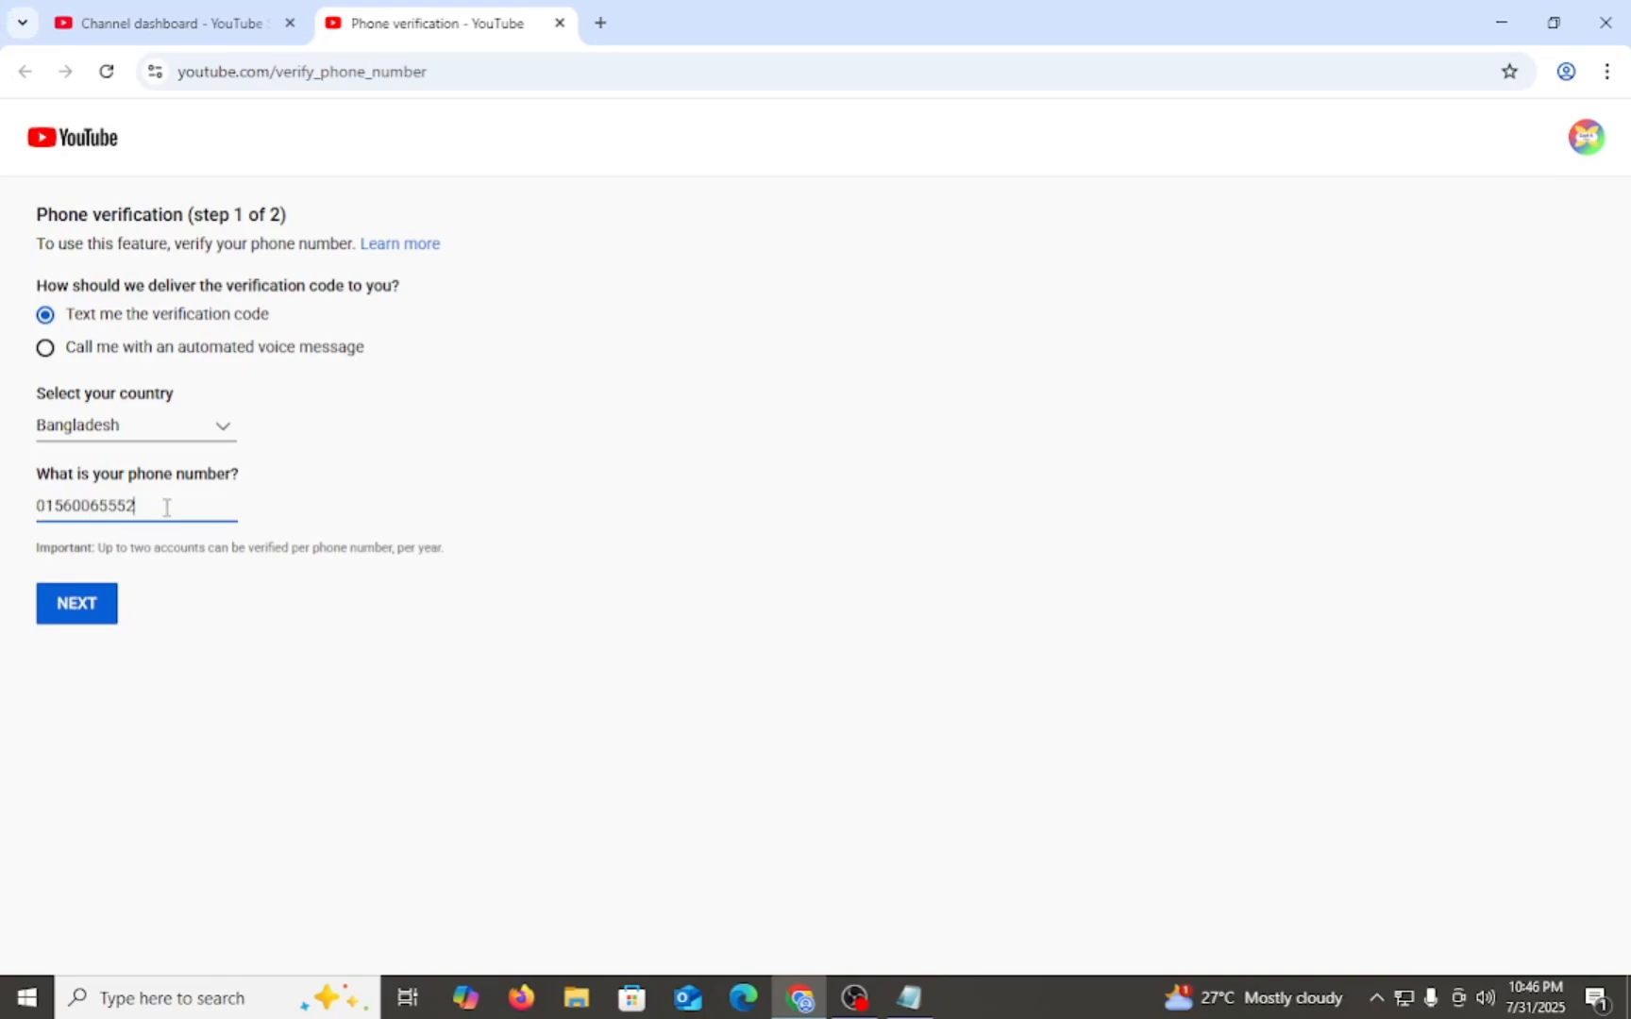
pyautogui.click(99, 620)
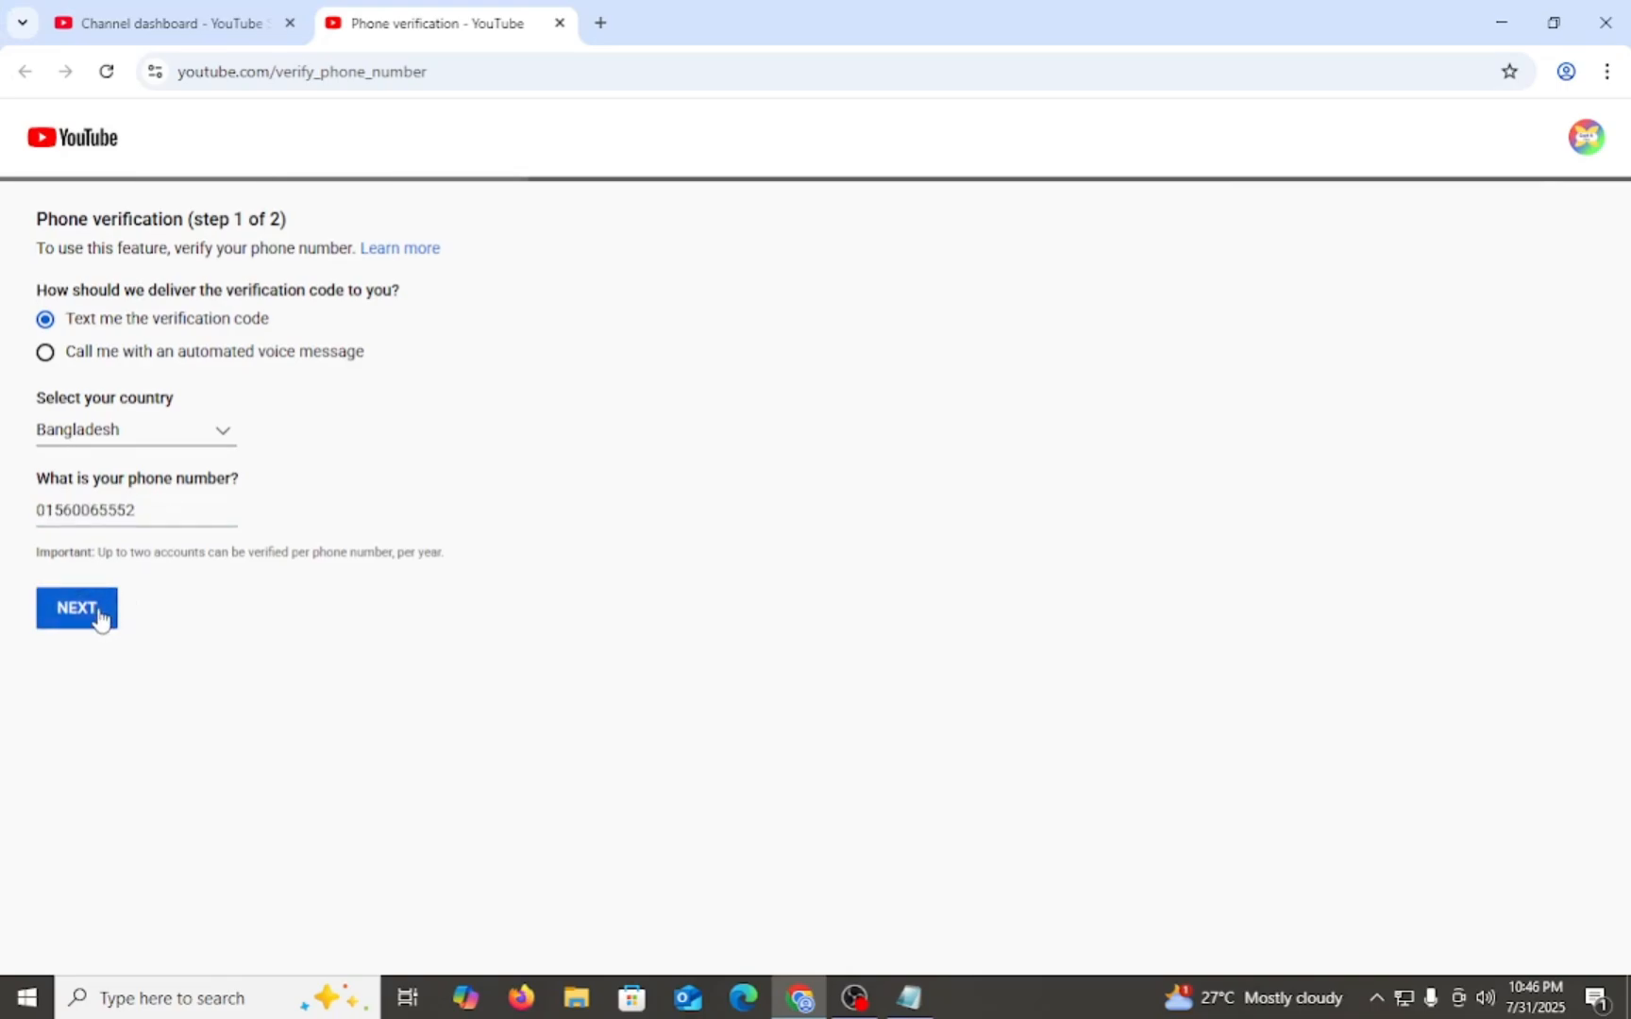
# - Enter the 6-digit verification code and submit it to complete the phone verification
pyautogui.click(53, 354)
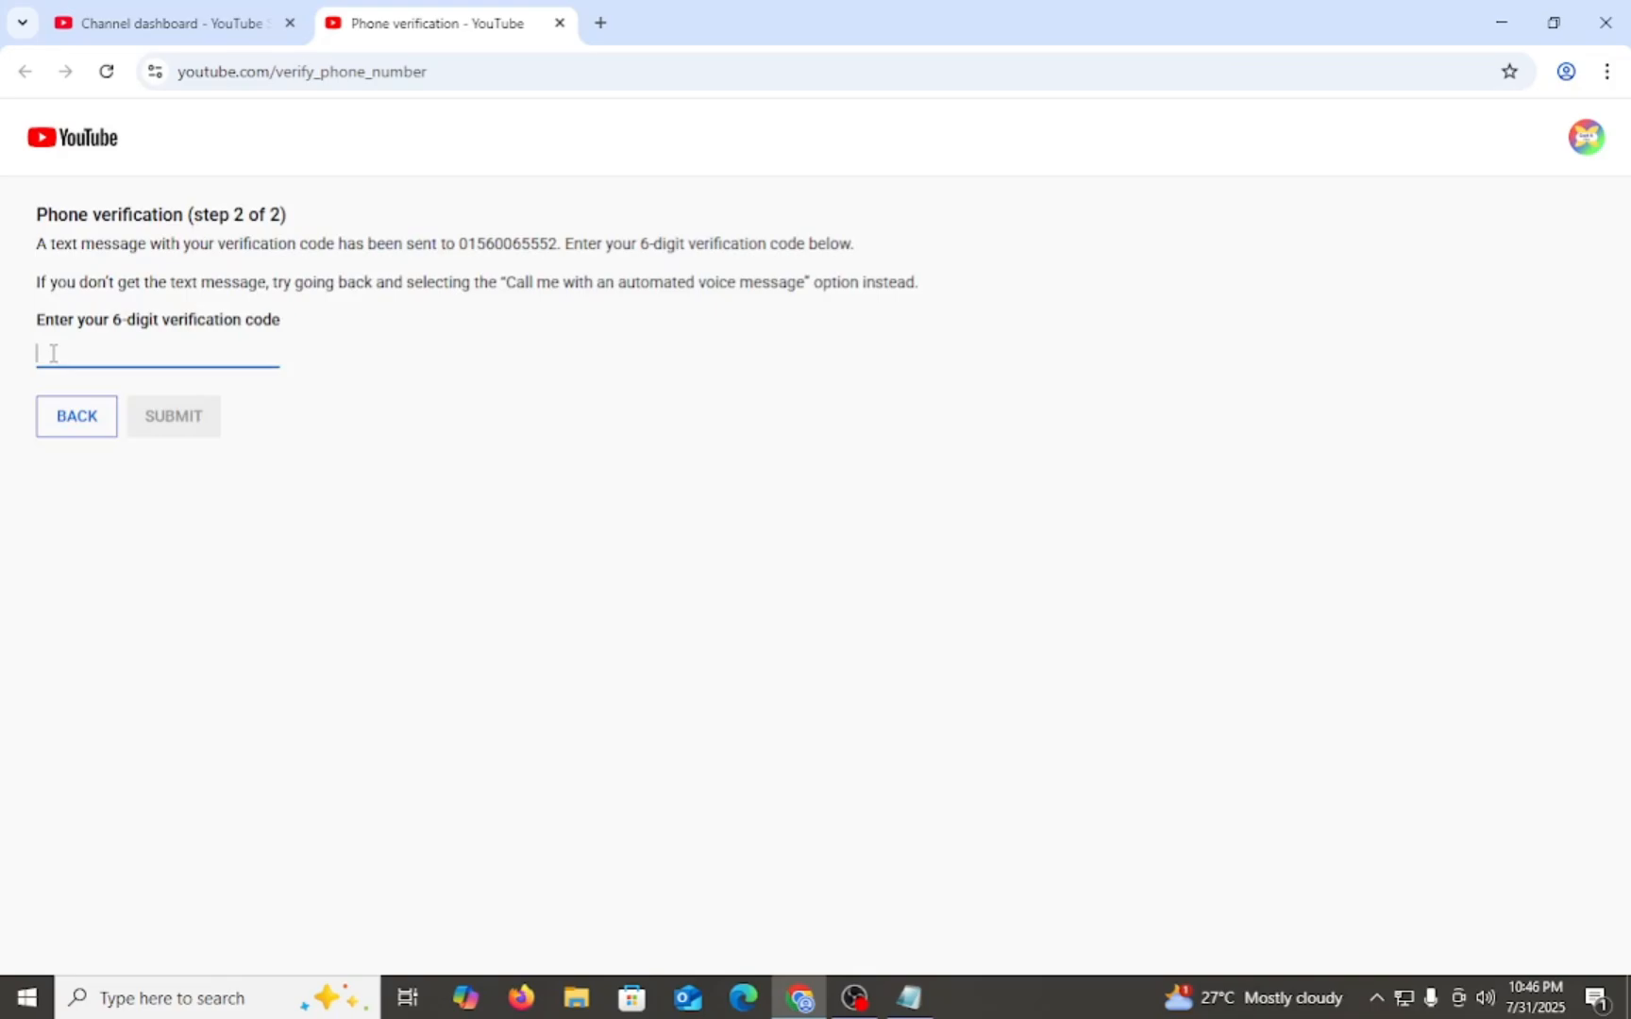
pyautogui.hotkey('ctrl', 'v')
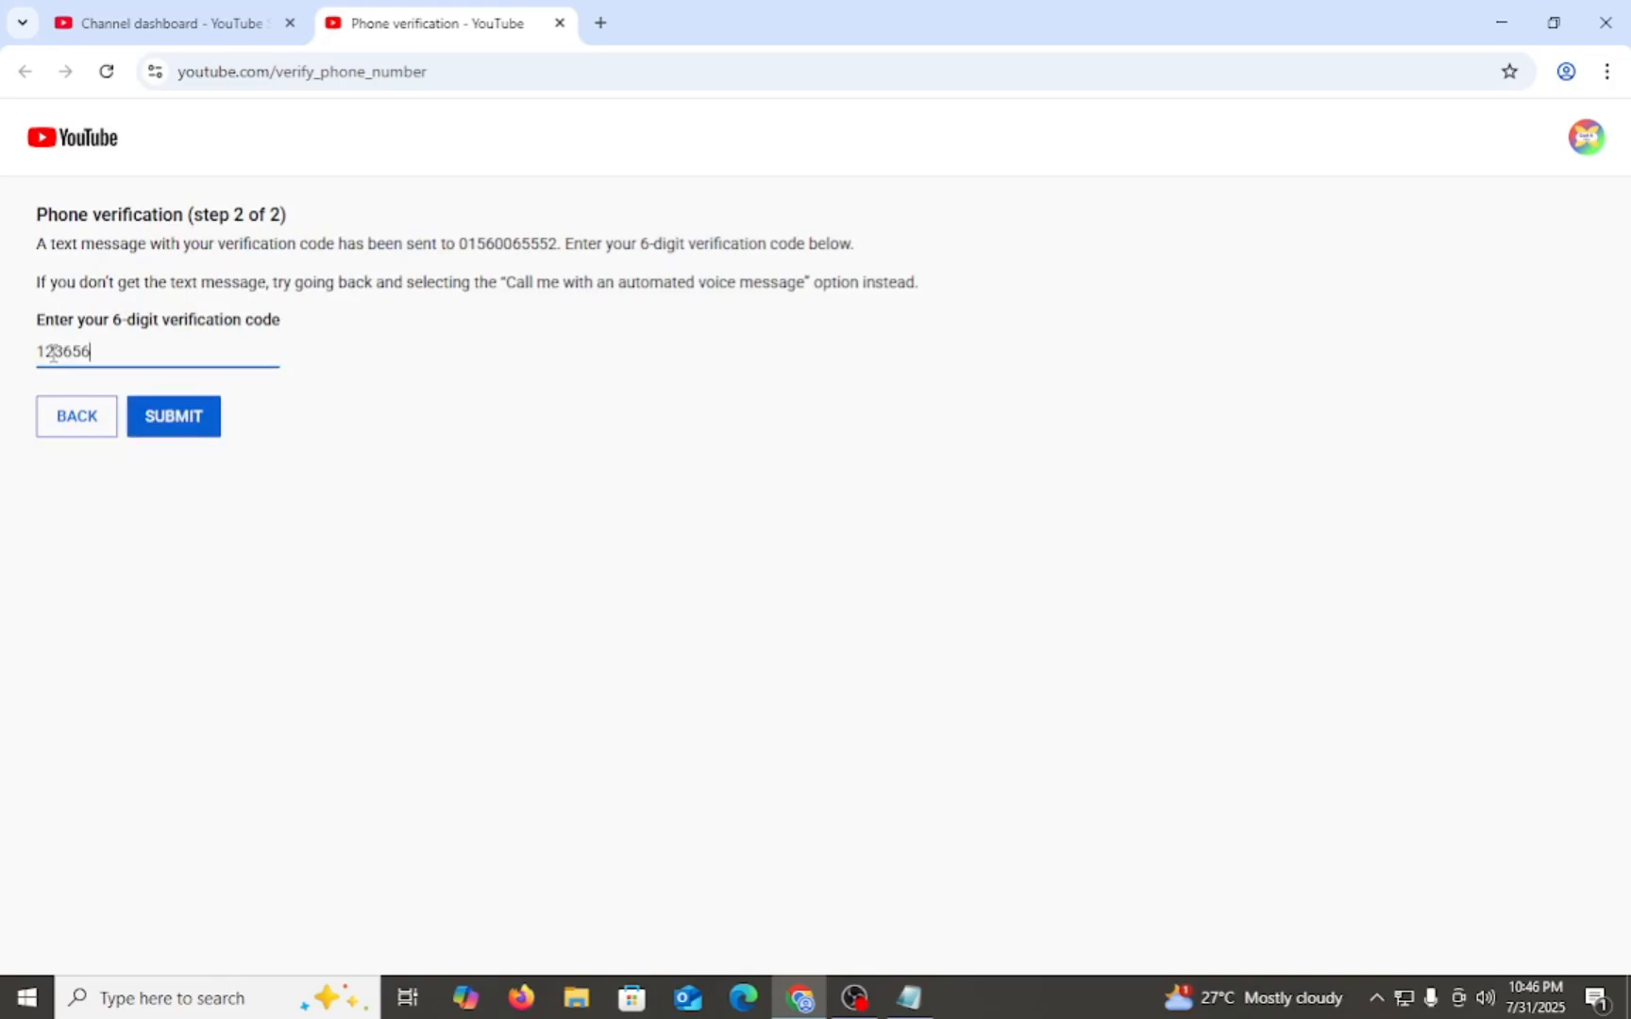
pyautogui.moveTo(31, 357)
pyautogui.mouseDown()
pyautogui.moveTo(102, 351)
pyautogui.moveTo(36, 355)
pyautogui.mouseUp()
pyautogui.click(106, 350)
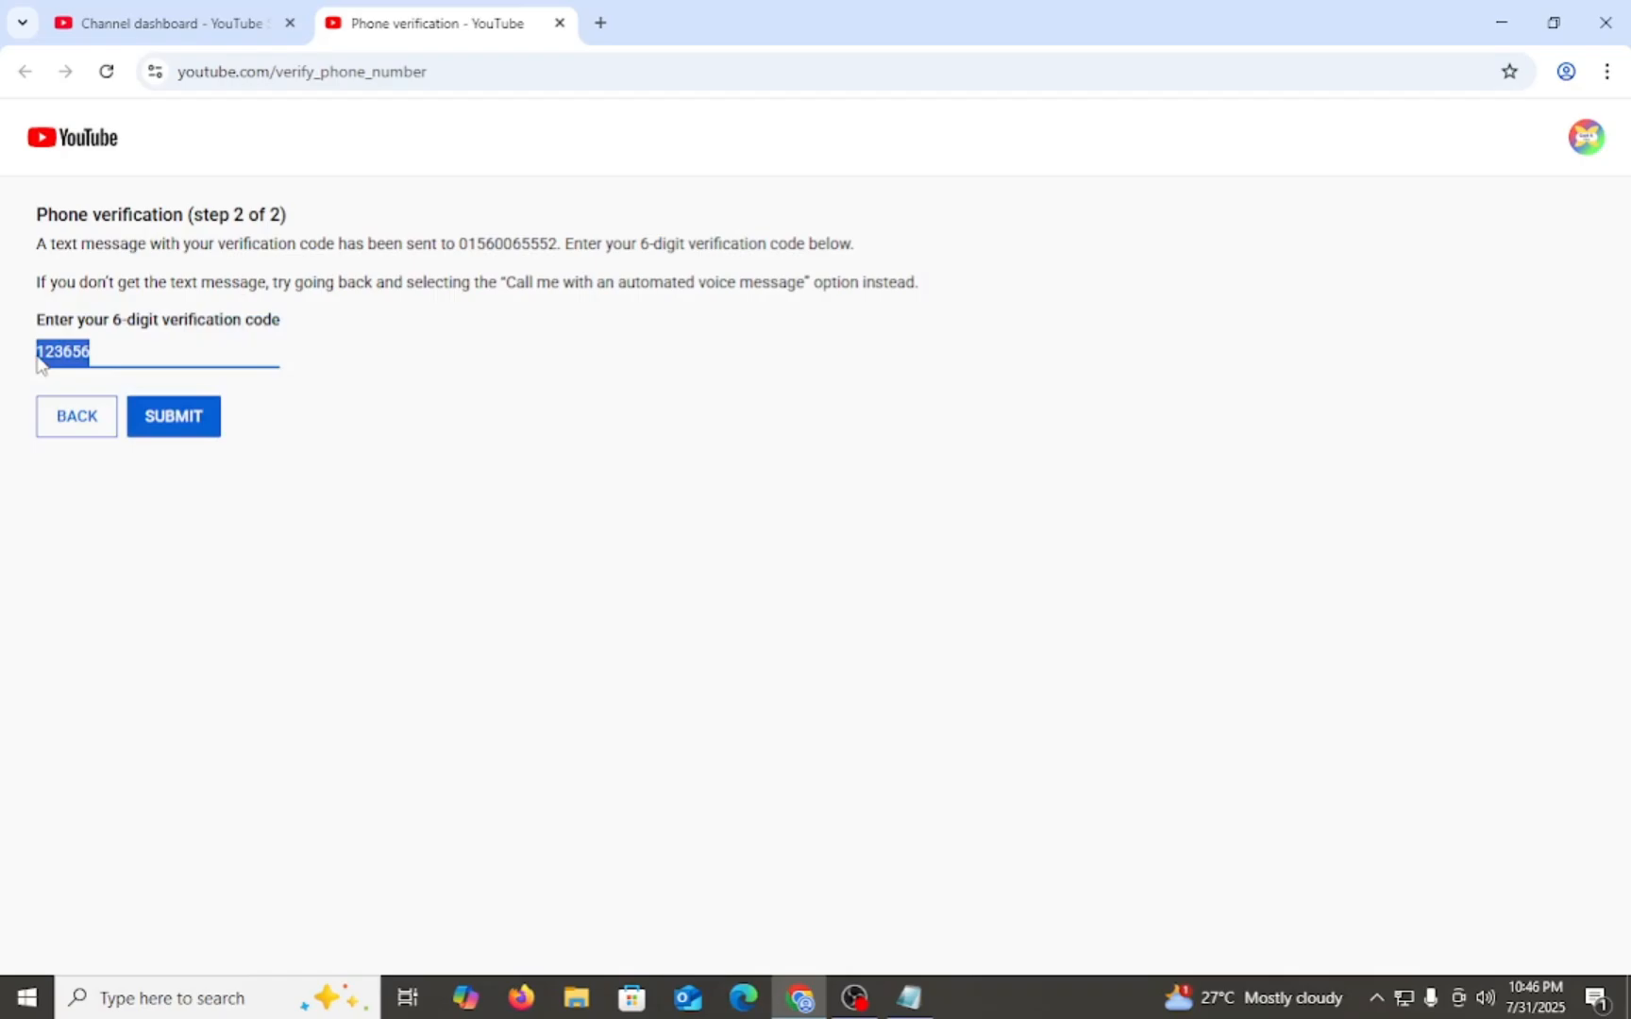
pyautogui.click(122, 346)
pyautogui.click(192, 426)
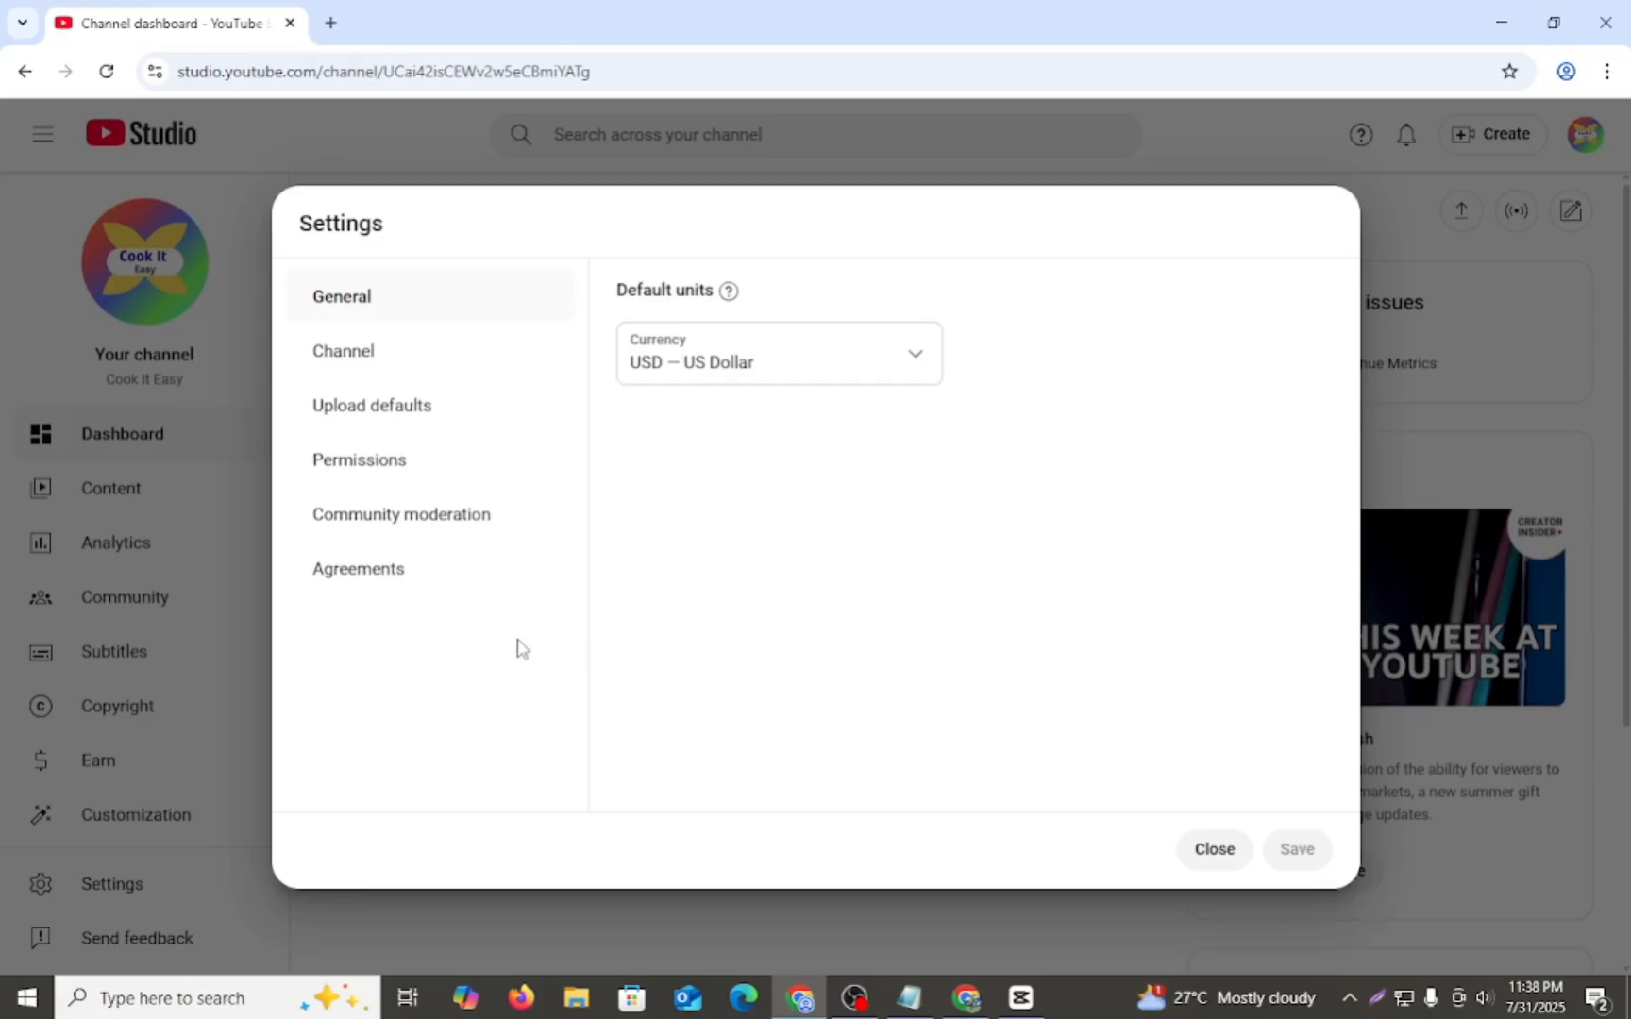
# - Close the channel settings and review the channel dashboard, including its prompt for uploading videos
pyautogui.press('Escape')
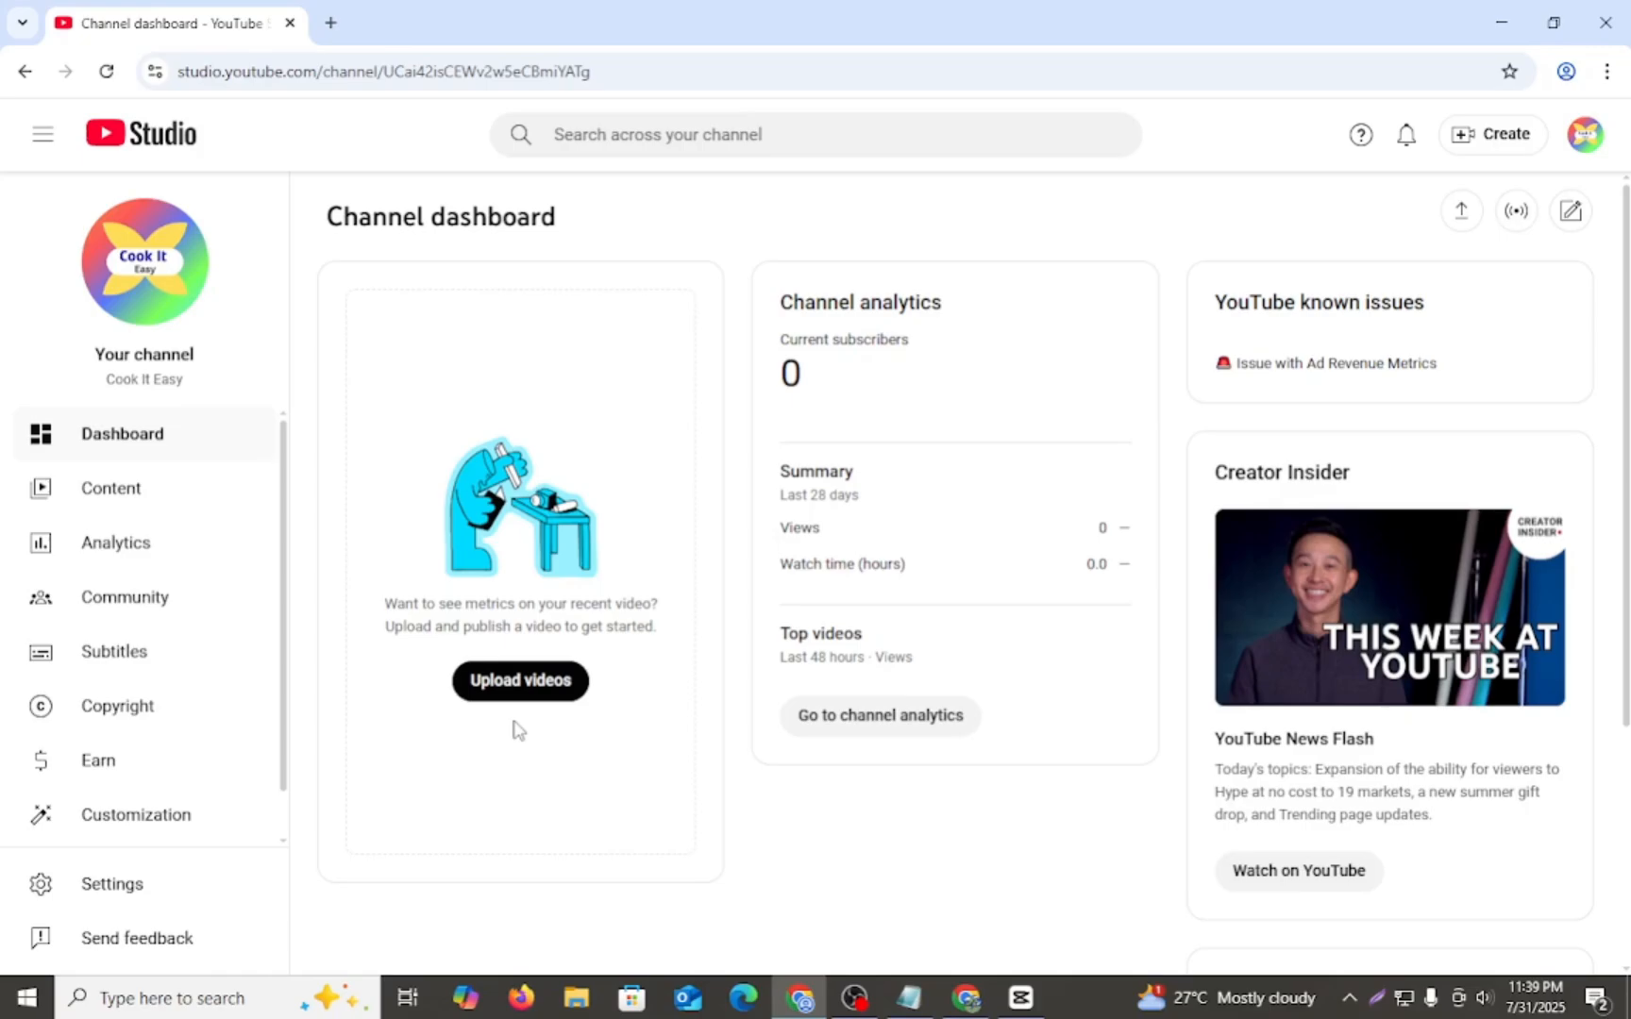
pyautogui.scroll(-2, 499, 731)
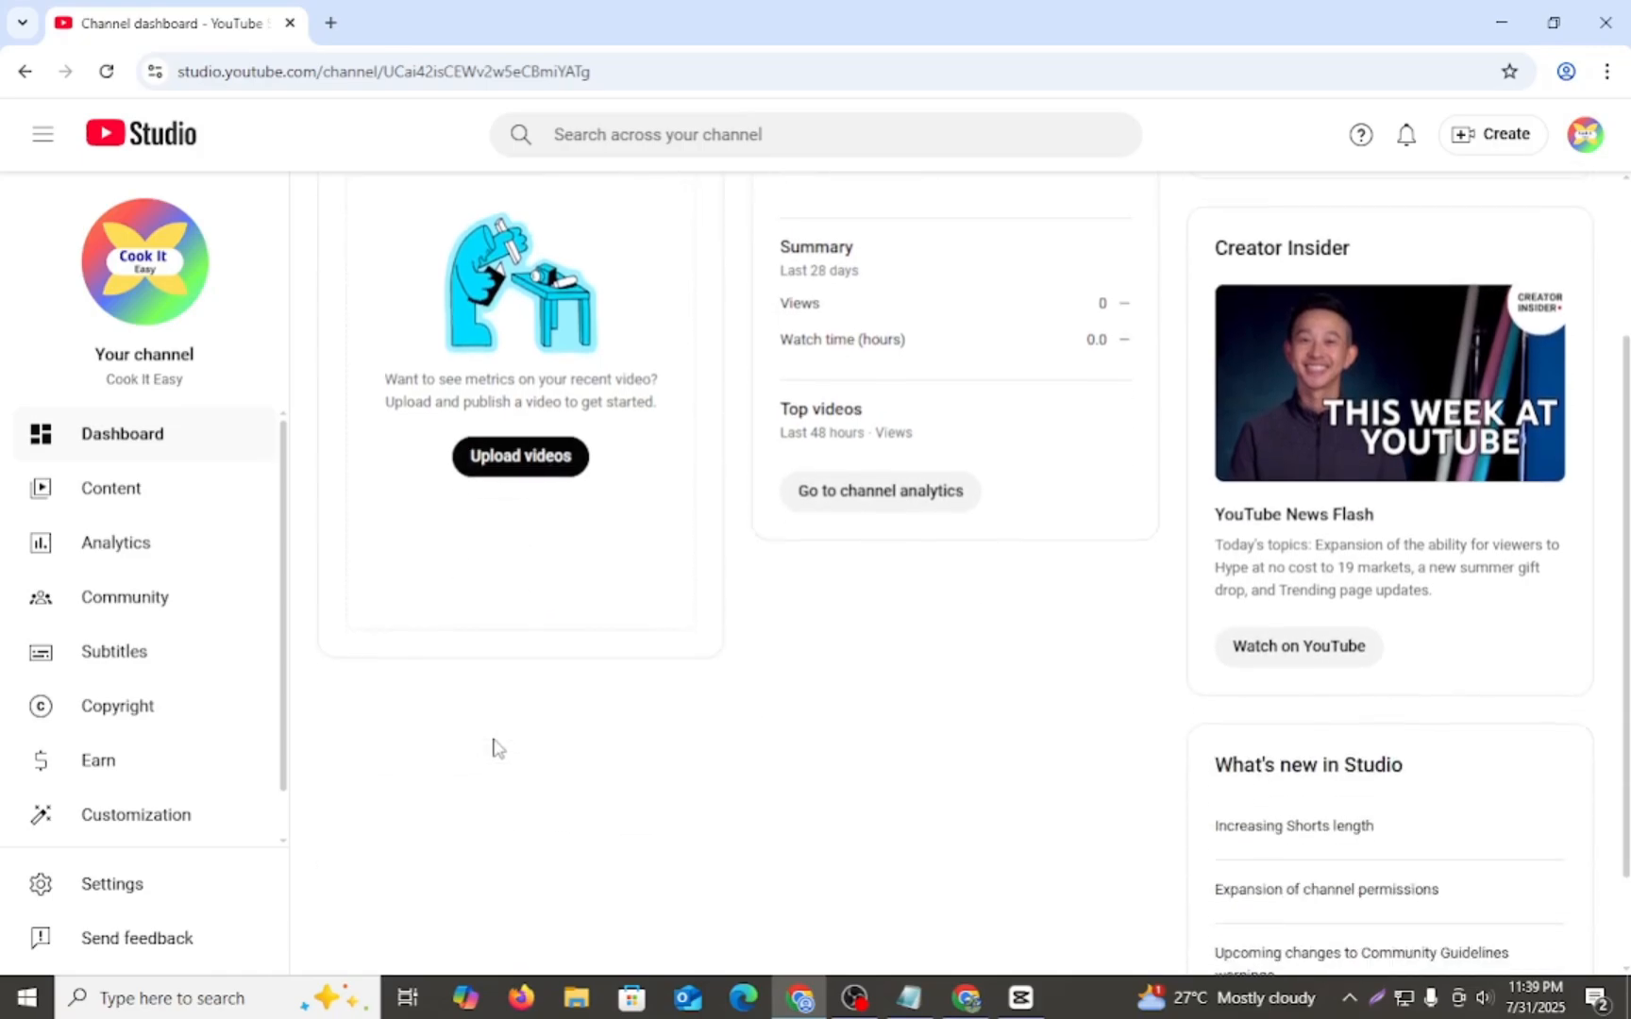
pyautogui.scroll(2, 498, 748)
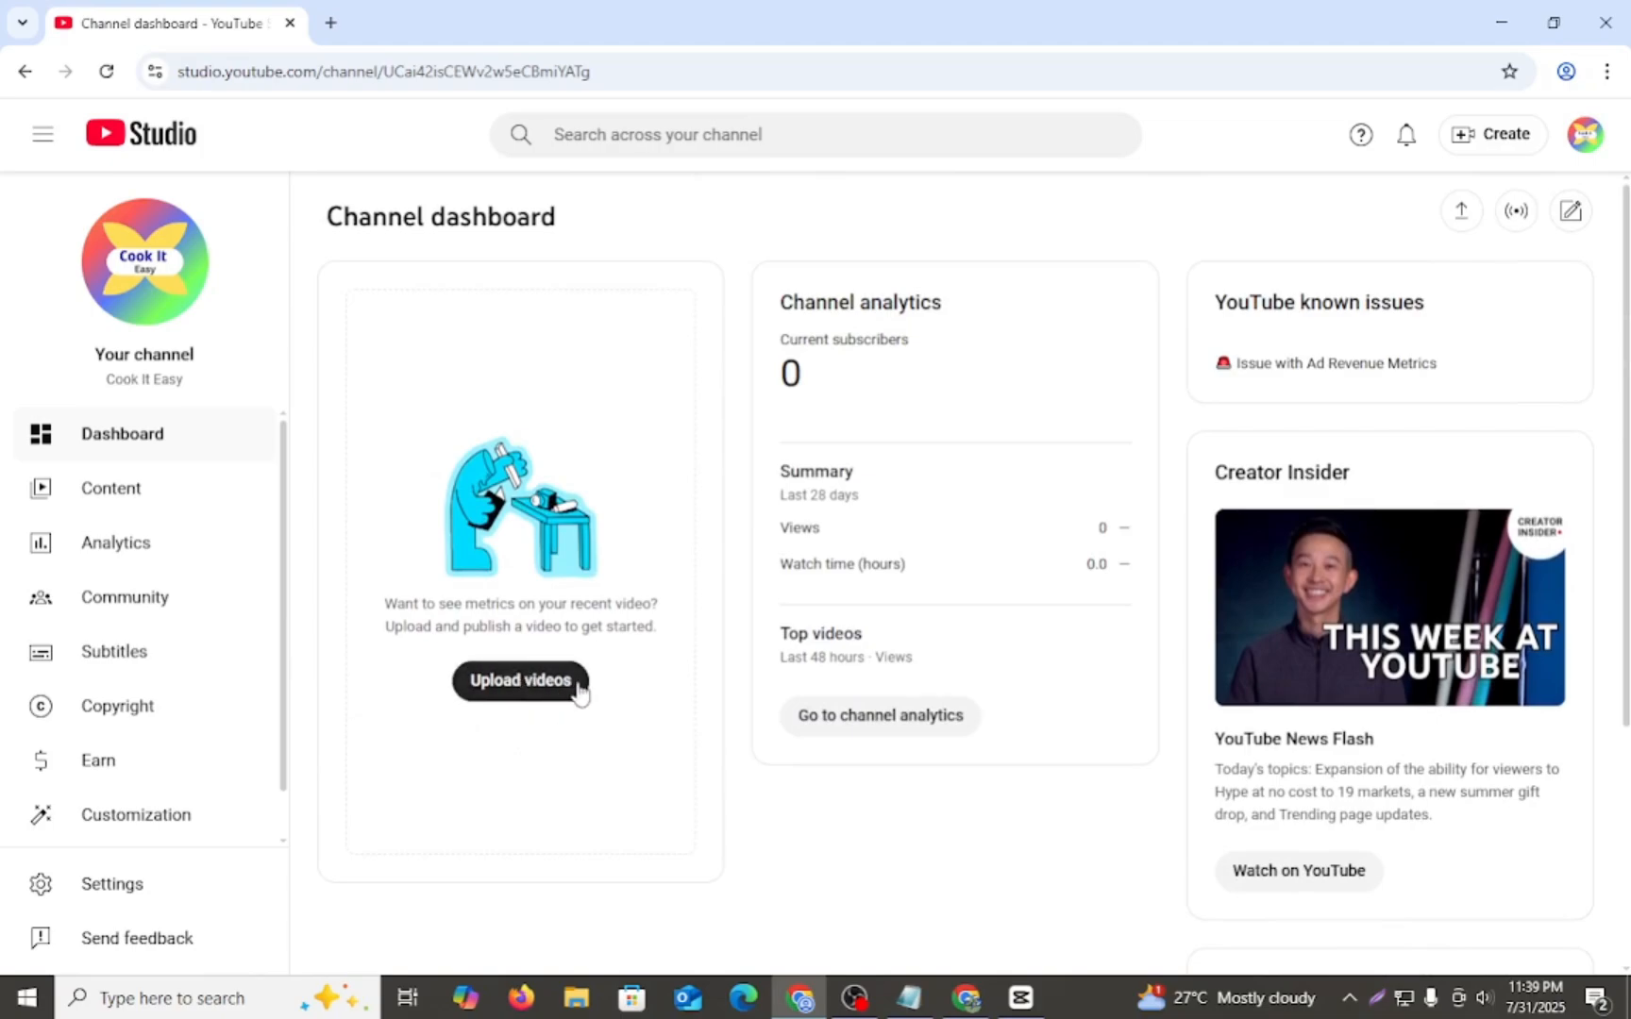
pyautogui.moveTo(456, 694); pyautogui.dragTo(572, 684)
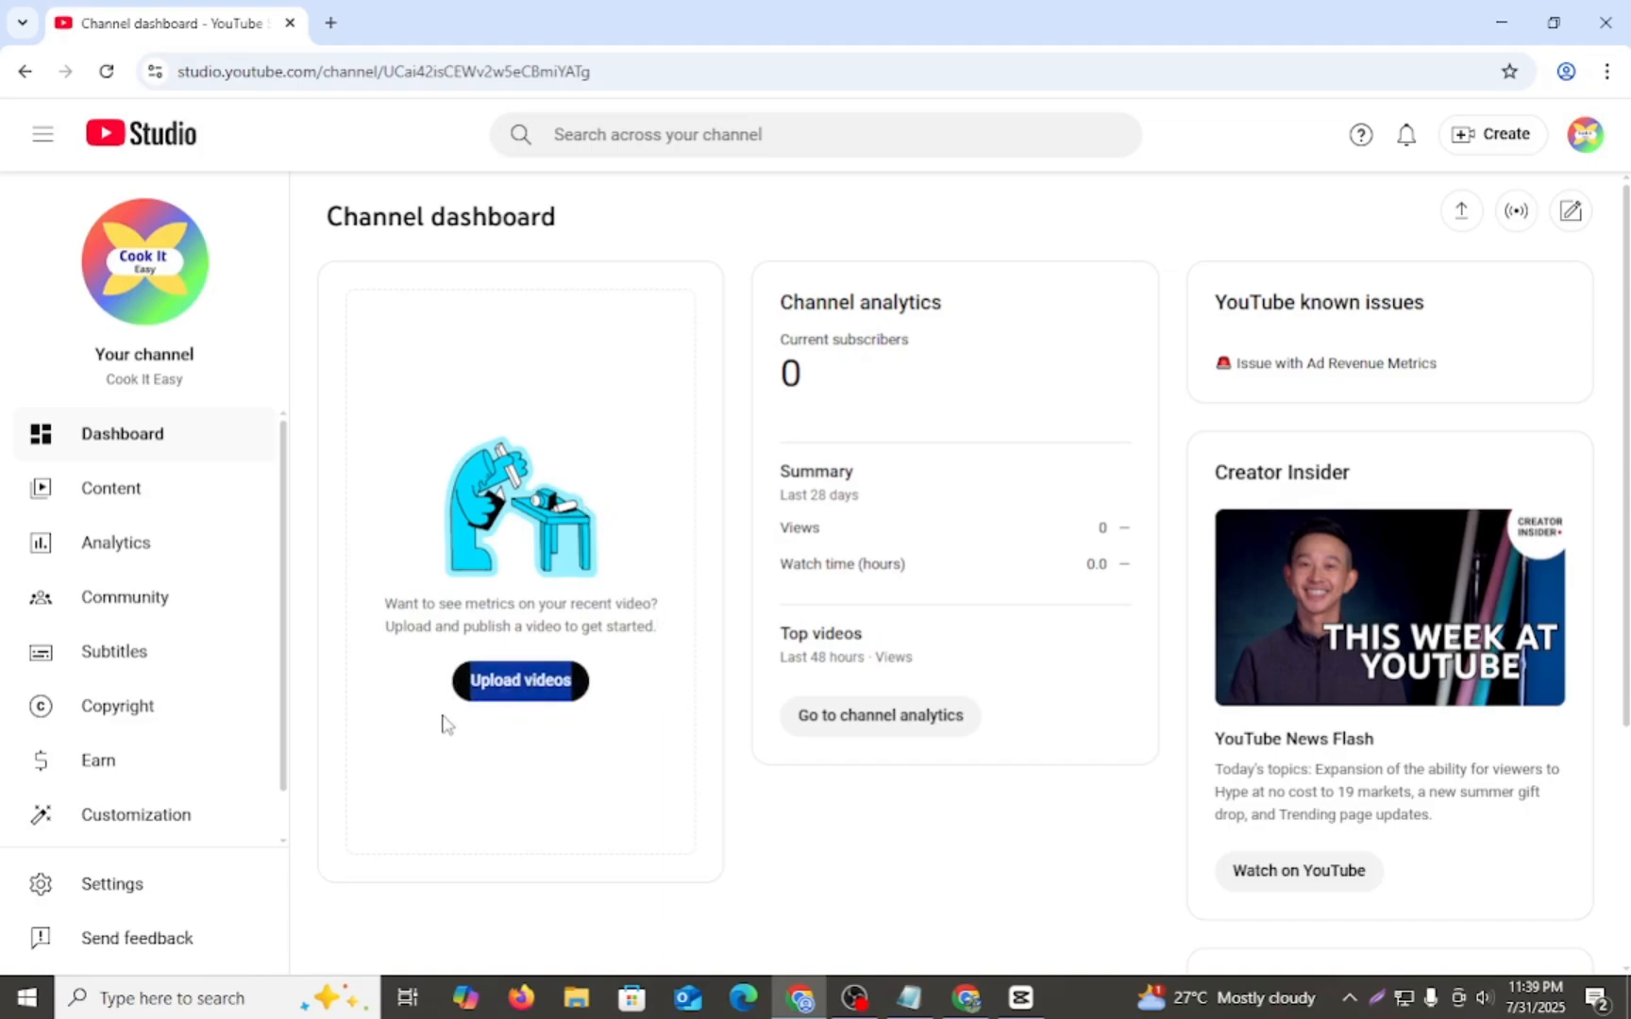
pyautogui.click(429, 686)
pyautogui.moveTo(428, 678); pyautogui.dragTo(673, 660)
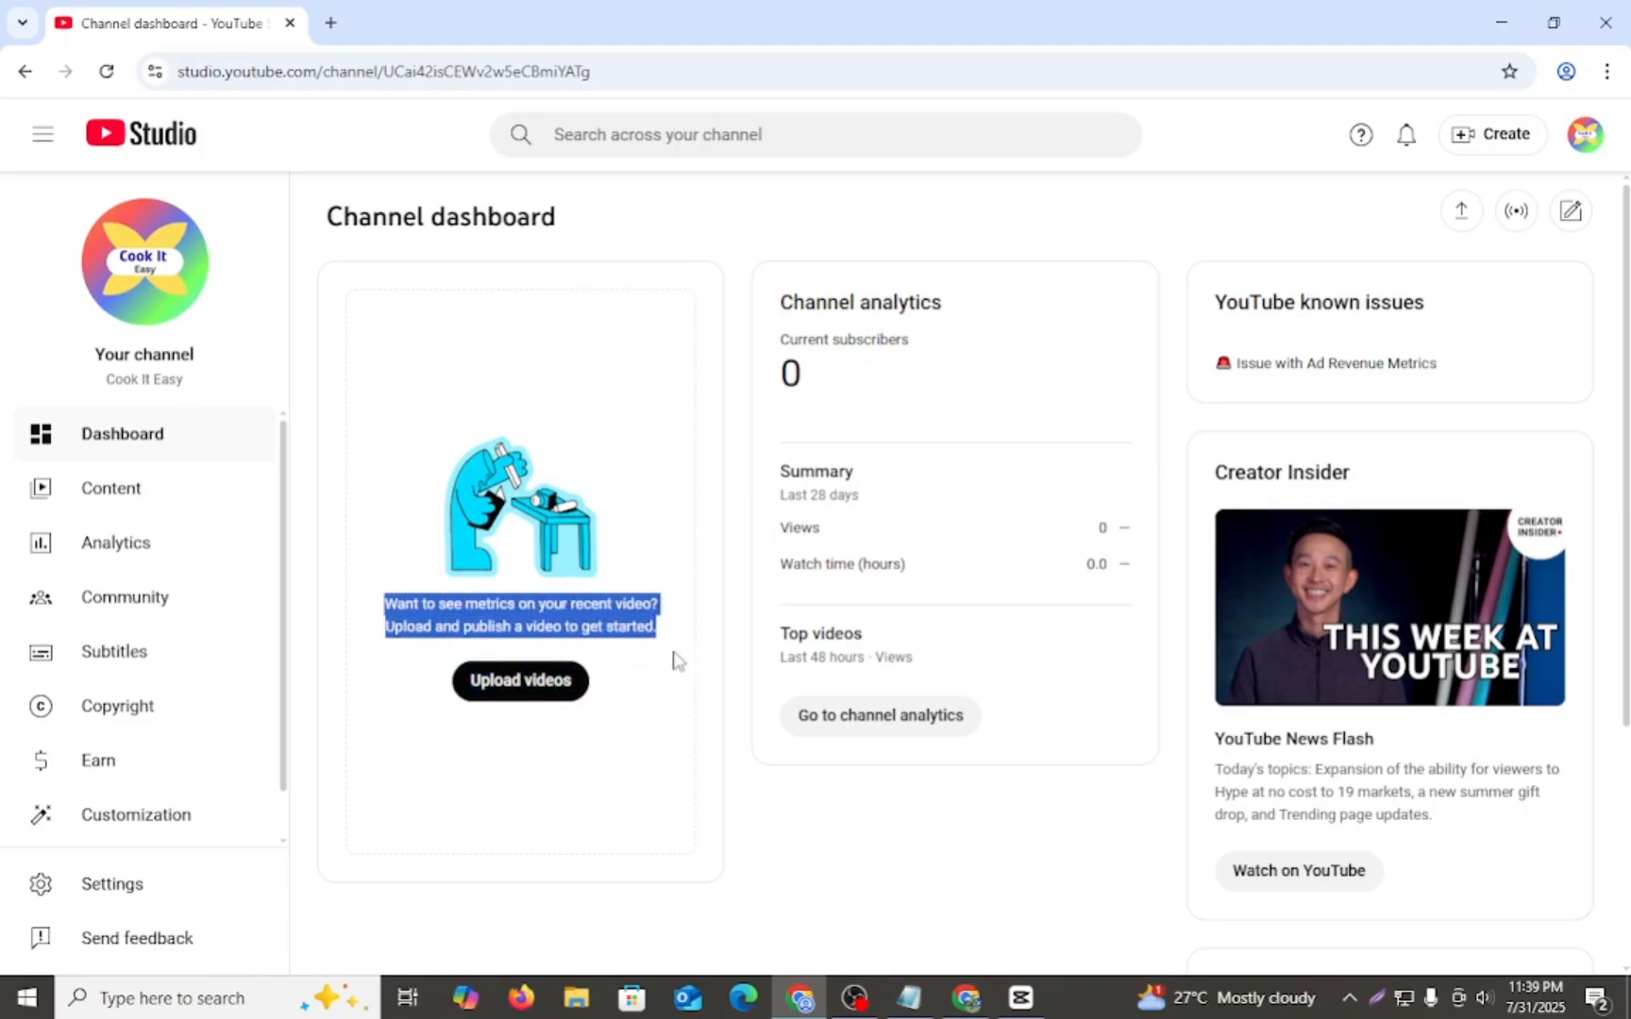